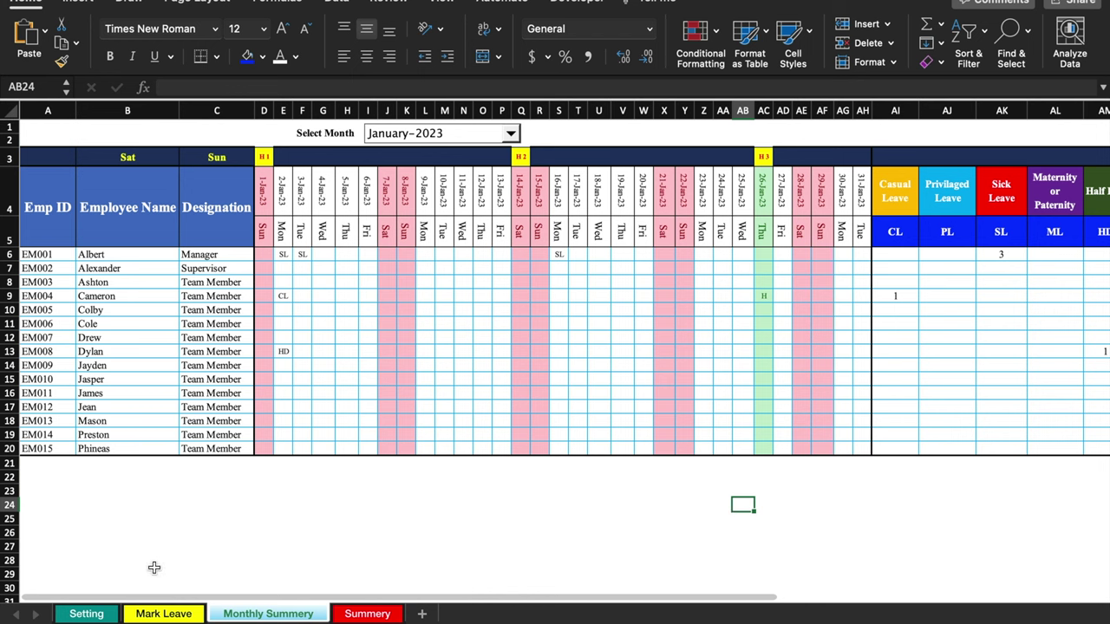
Examine the layout of the Setting, Mark Leave, Monthly Summery and Summery sheets
left_click(91, 613)
left_click(165, 614)
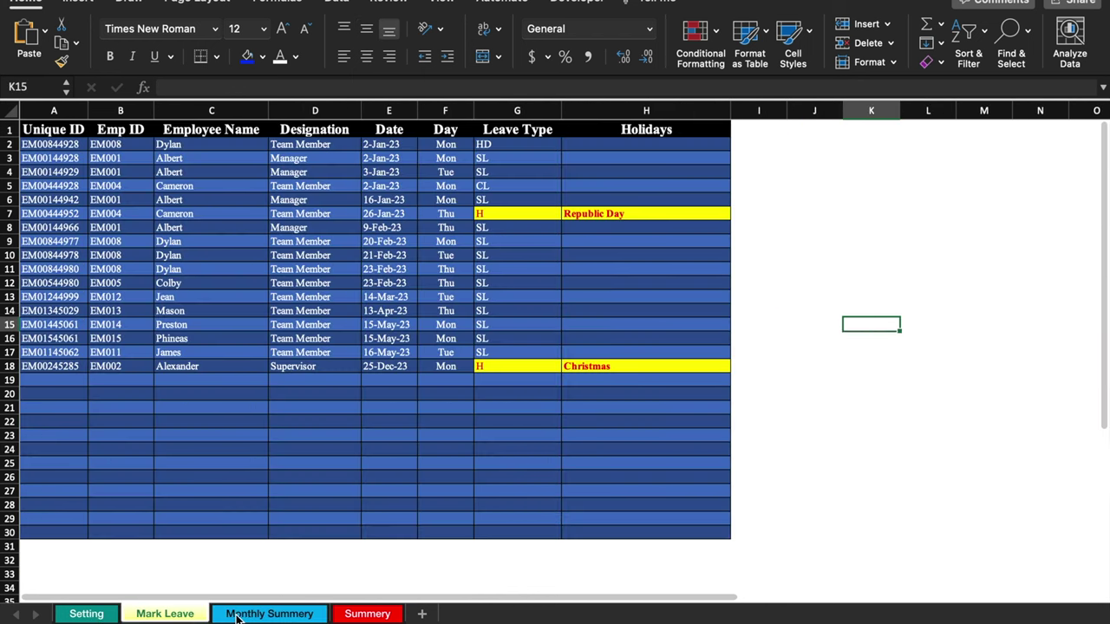
left_click(251, 613)
left_click(95, 616)
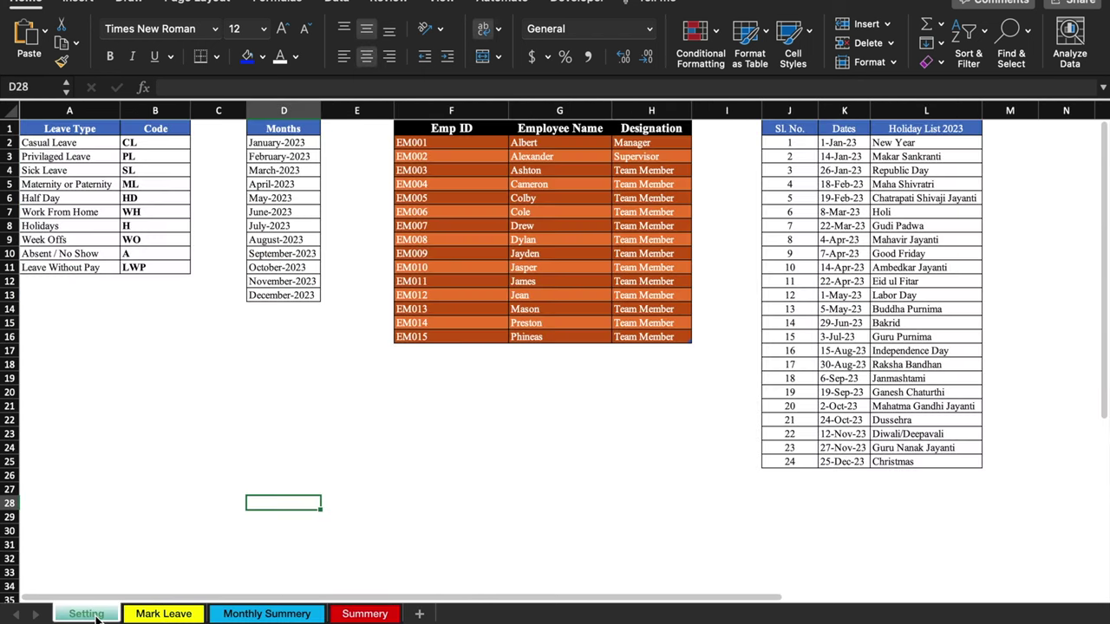
left_click(167, 615)
left_click(259, 614)
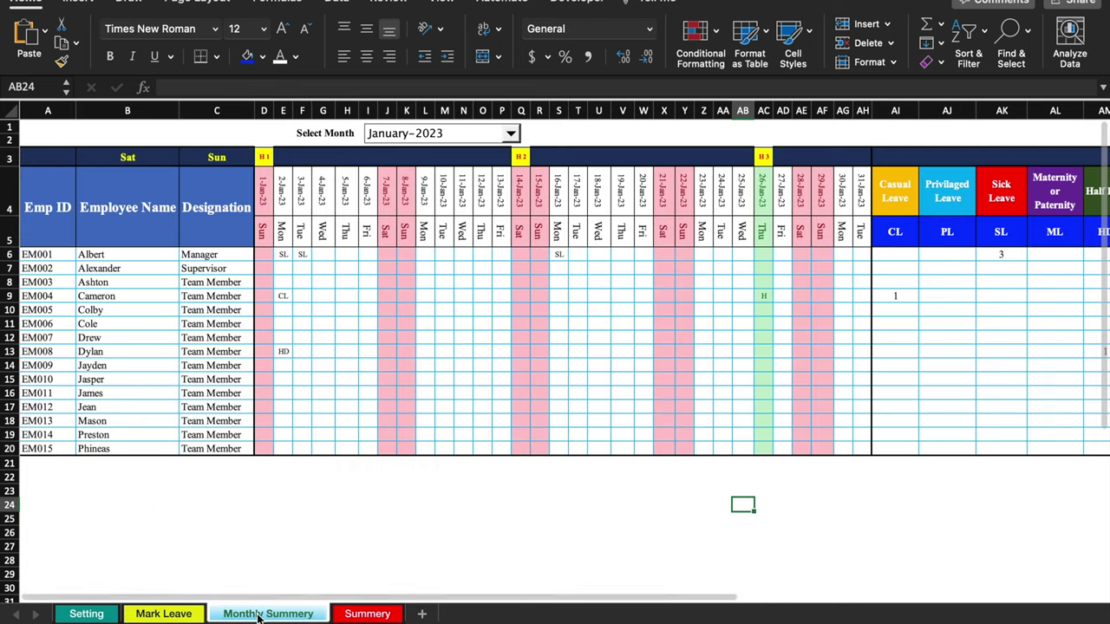
left_click(367, 614)
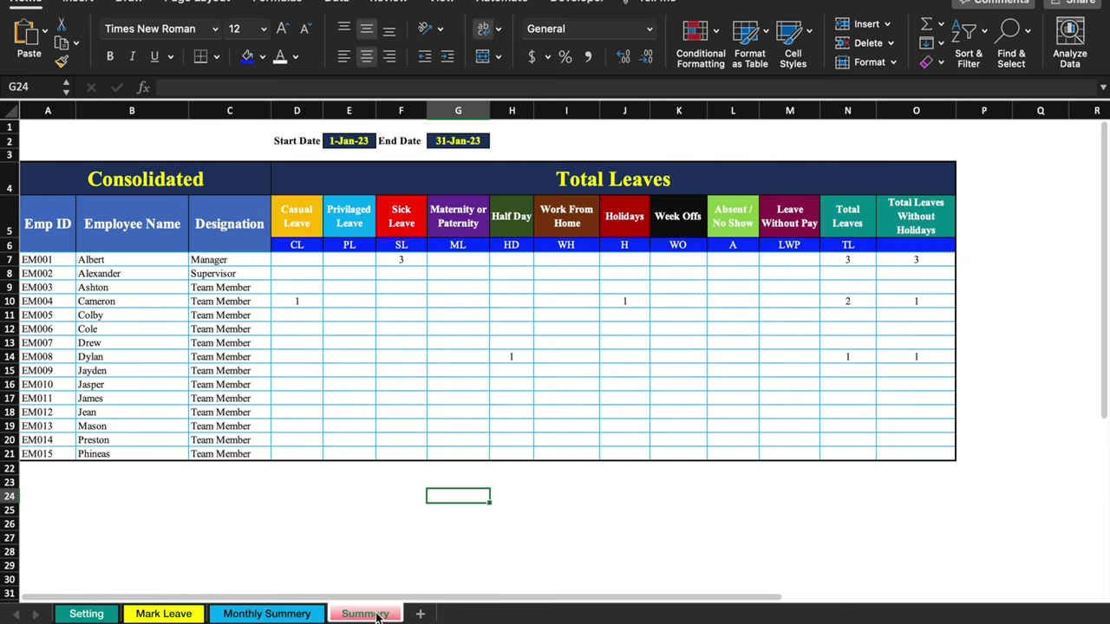
left_click(87, 614)
left_click(218, 379)
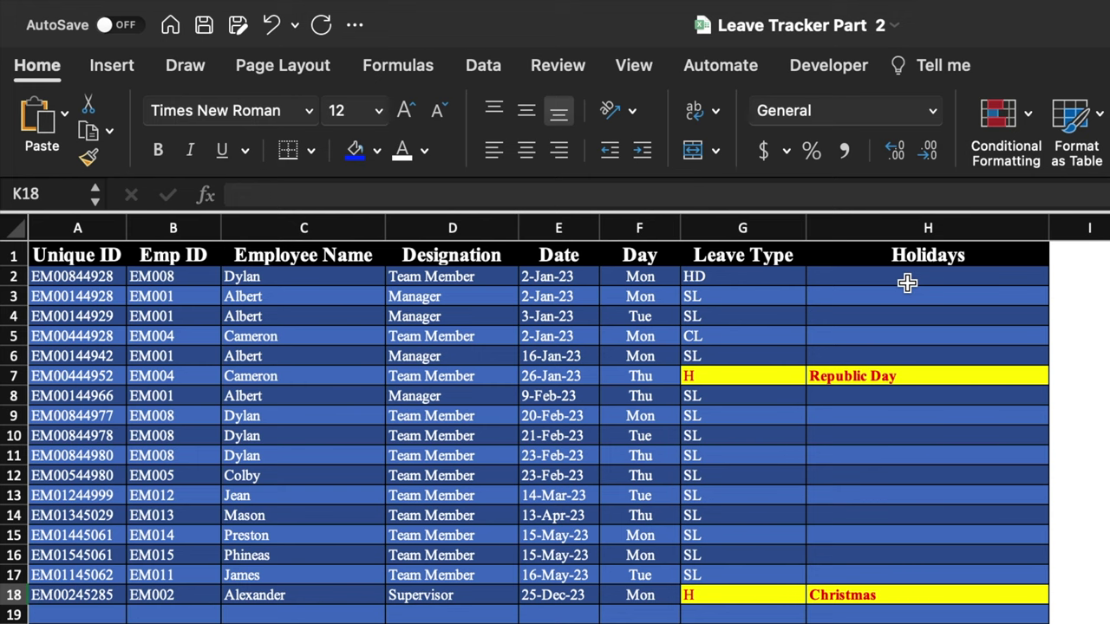
left_click(1109, 455)
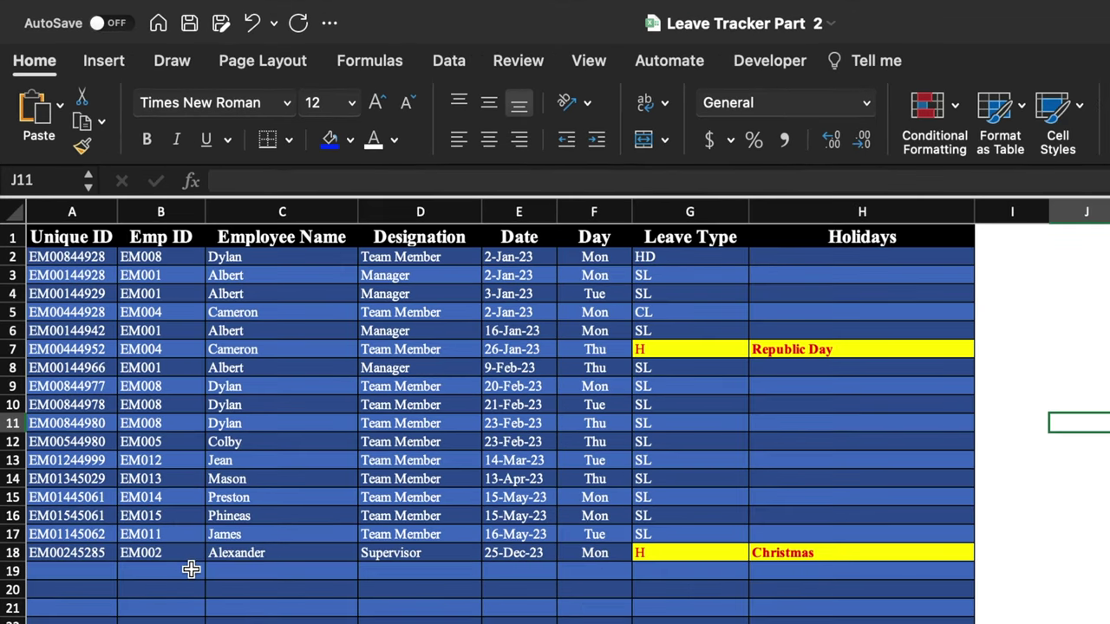
Start a new leave entry in row 19 of Mark Leave with the supervisor's employee ID and the date 26-Jan-23
left_click(199, 609)
left_click(214, 570)
left_click(150, 612)
left_click(533, 572)
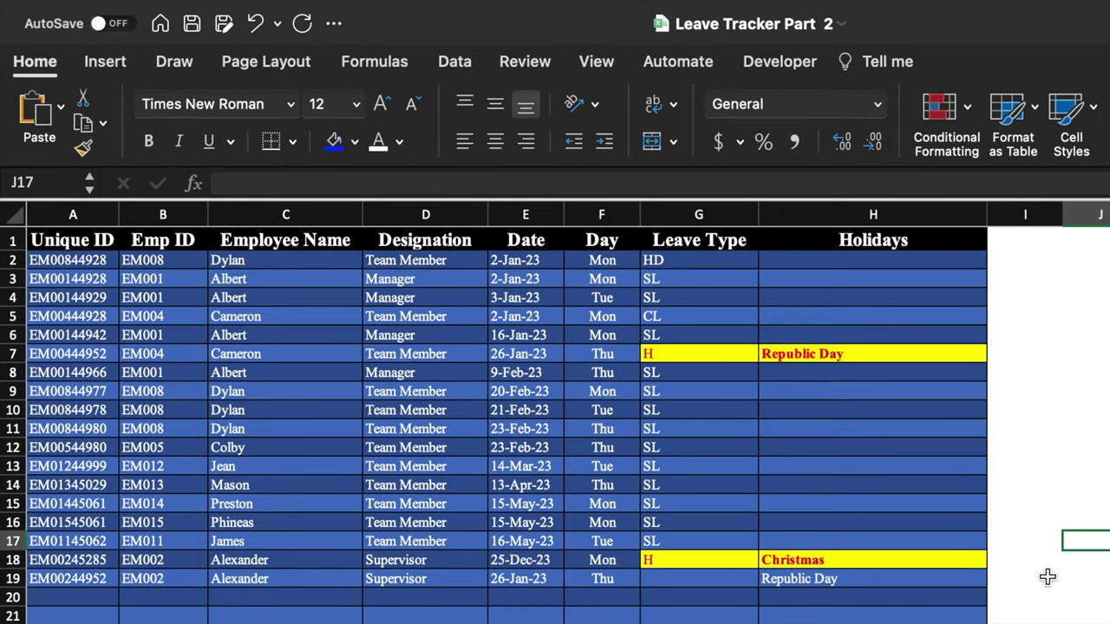
Choose H as the leave type for the new supervisor entry in row 19
left_click(745, 578)
left_click(936, 558)
left_click(733, 579)
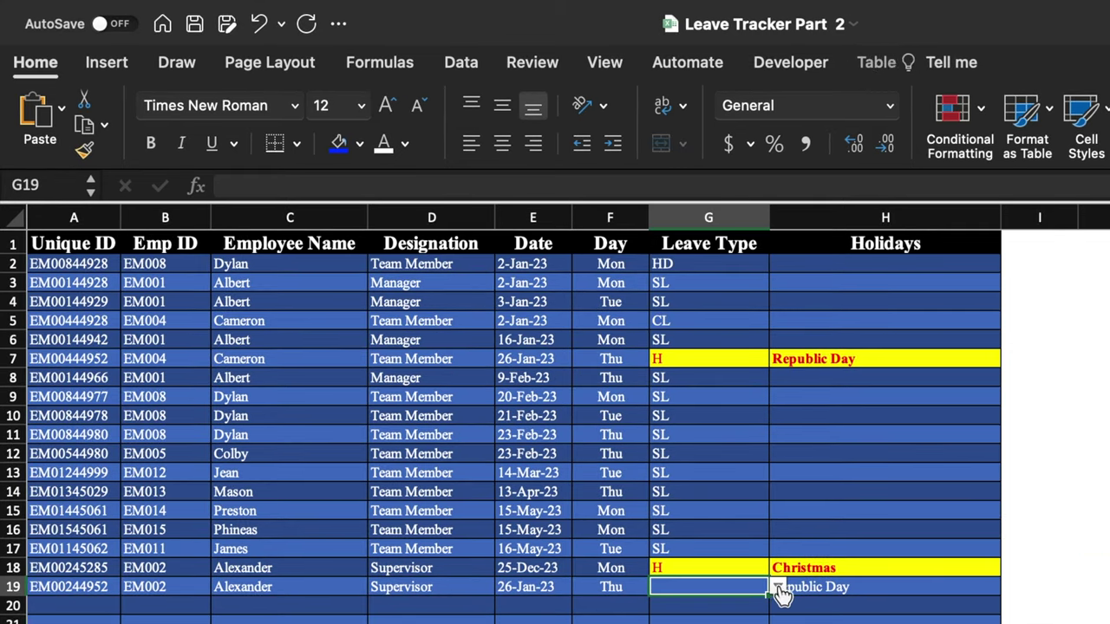
left_click(778, 588)
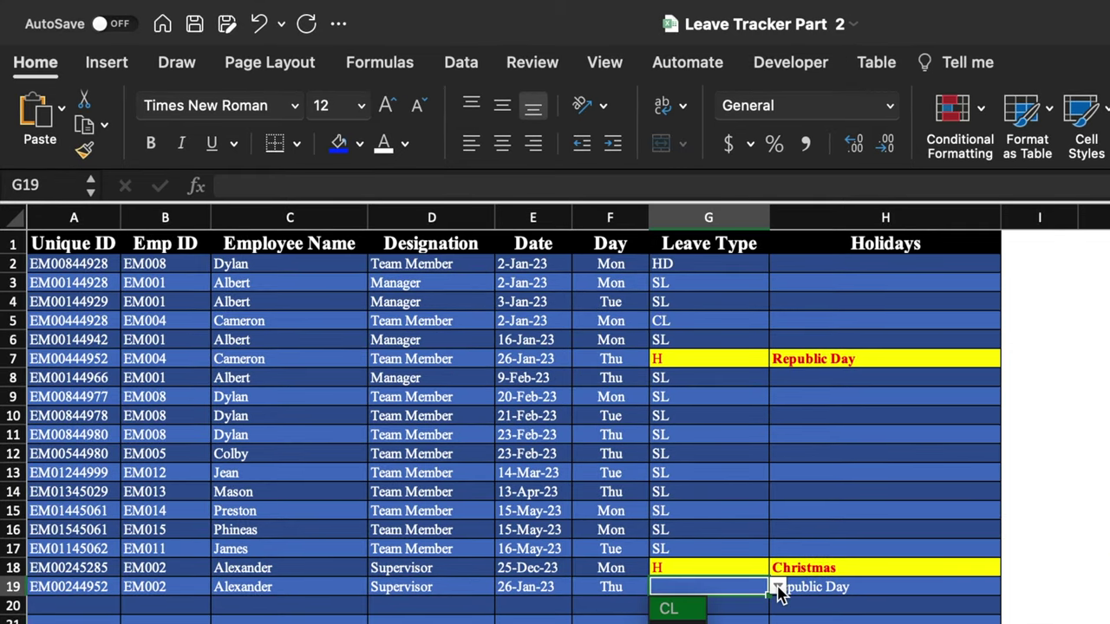
left_click(674, 623)
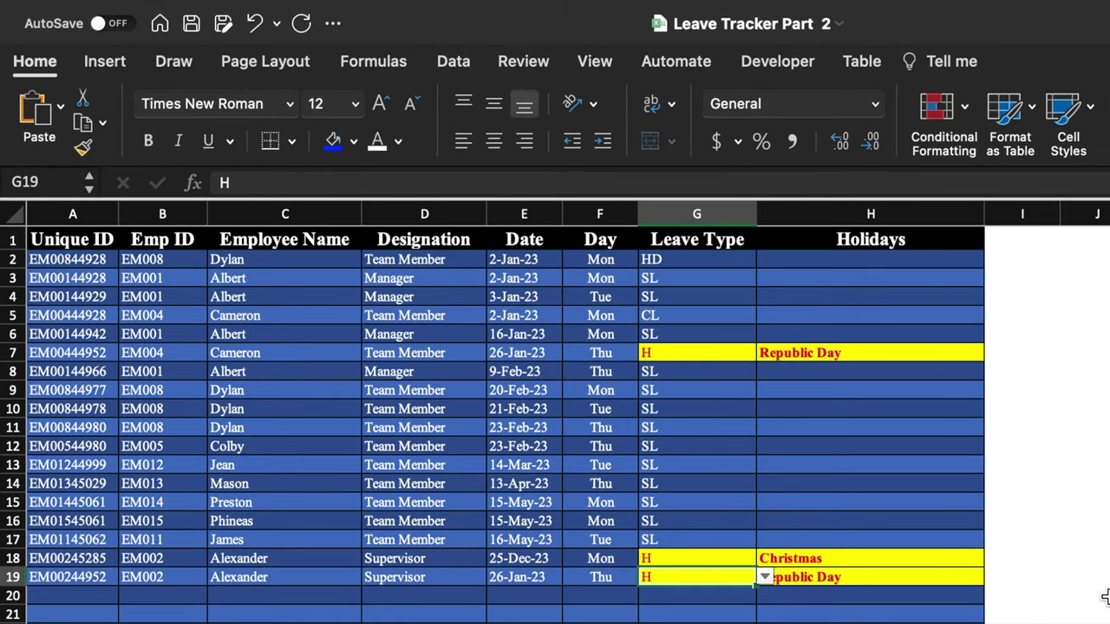
left_click(1103, 596)
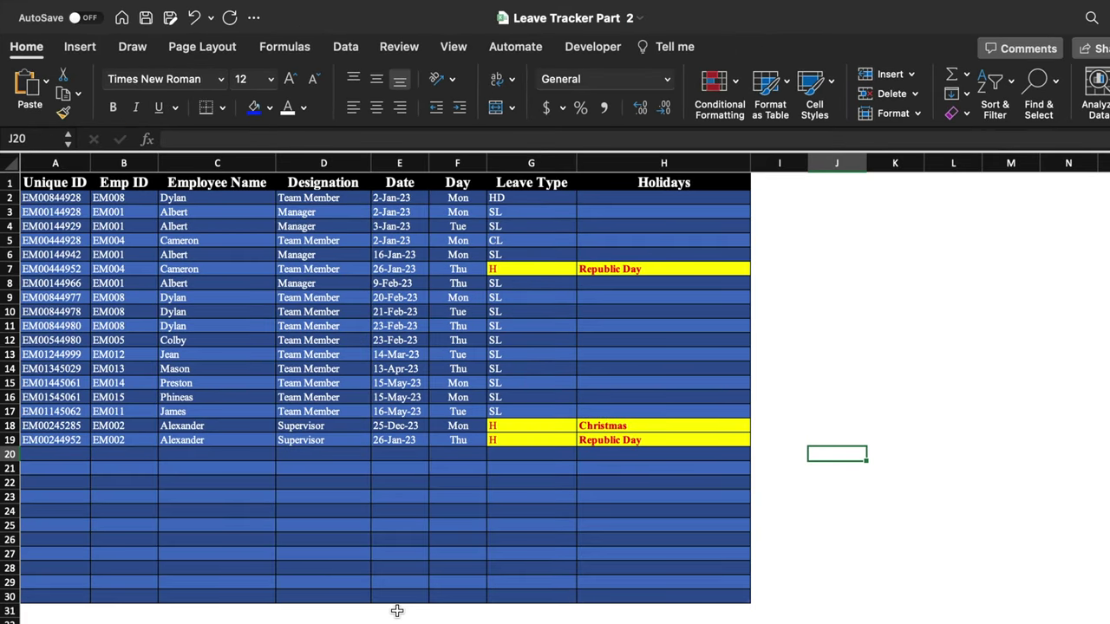
Extend the leave table to row 31 with a placeholder 0 in E31 and clear the placeholder
left_click(396, 611)
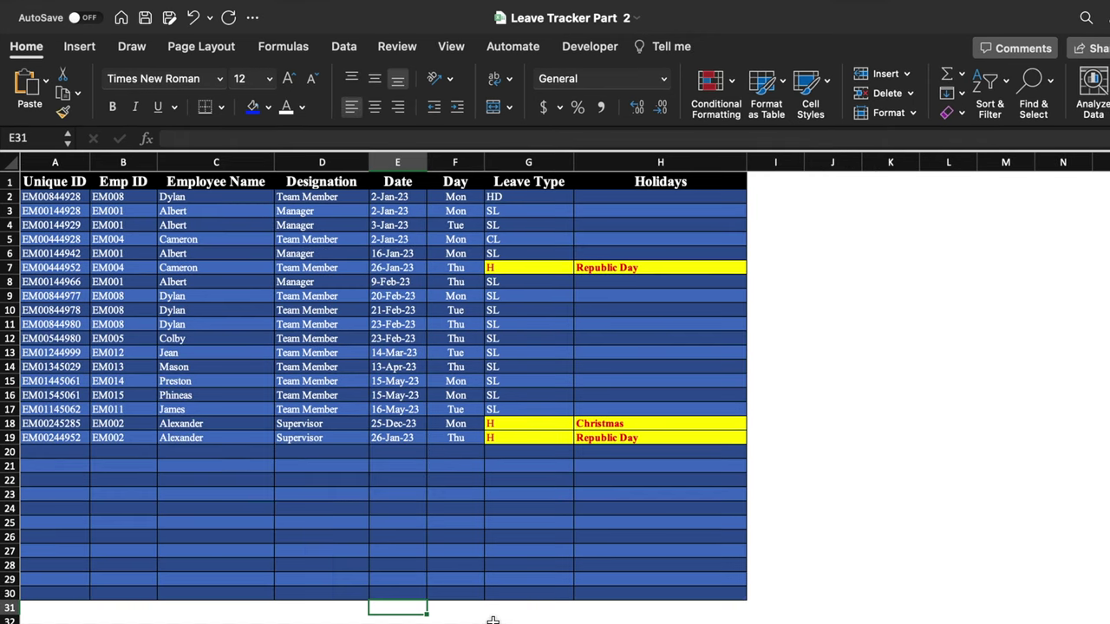
type("0")
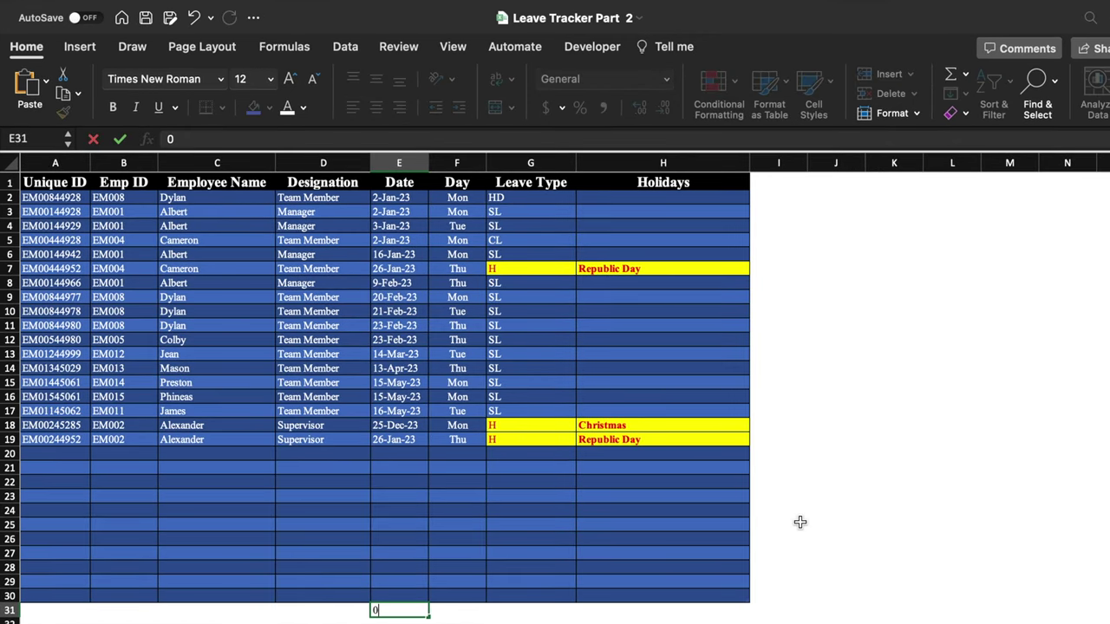
left_click(799, 522)
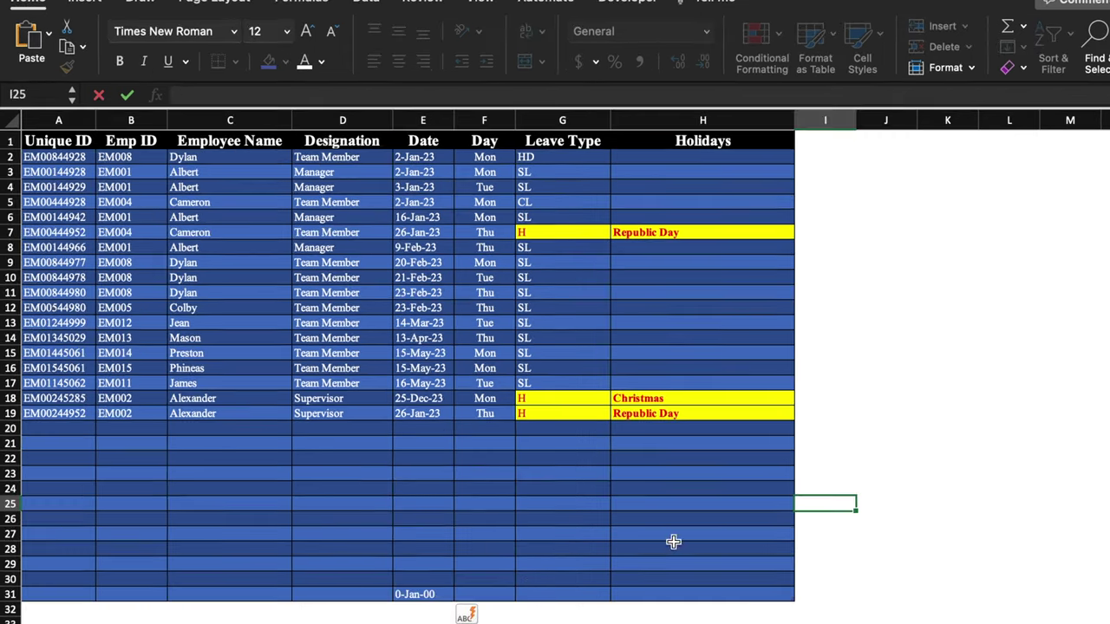
left_click(400, 612)
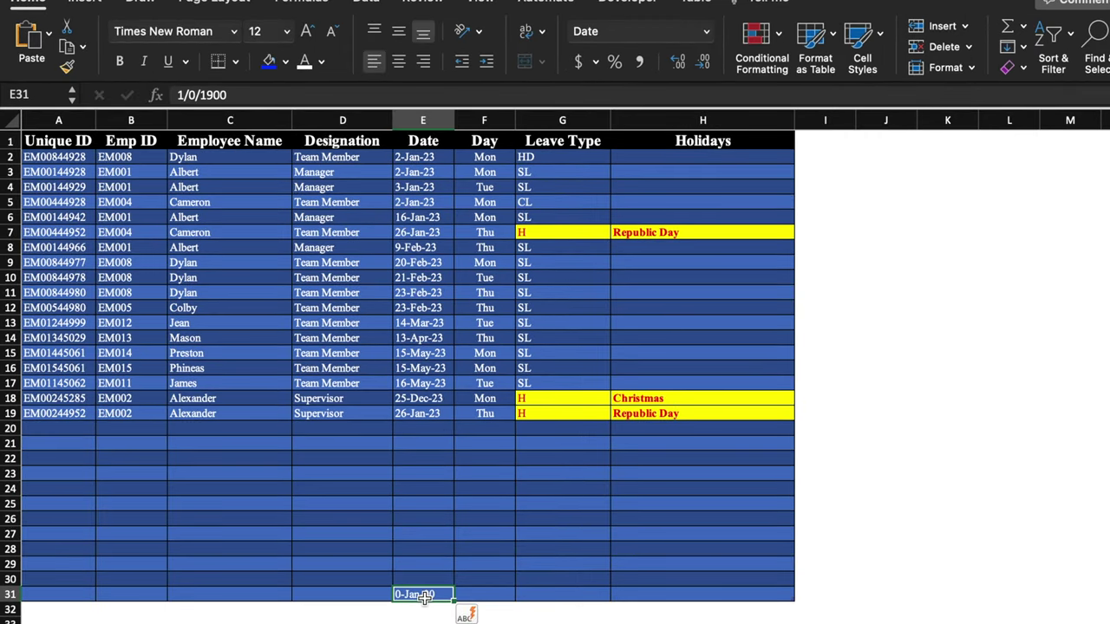
key("Delete")
left_click(833, 424)
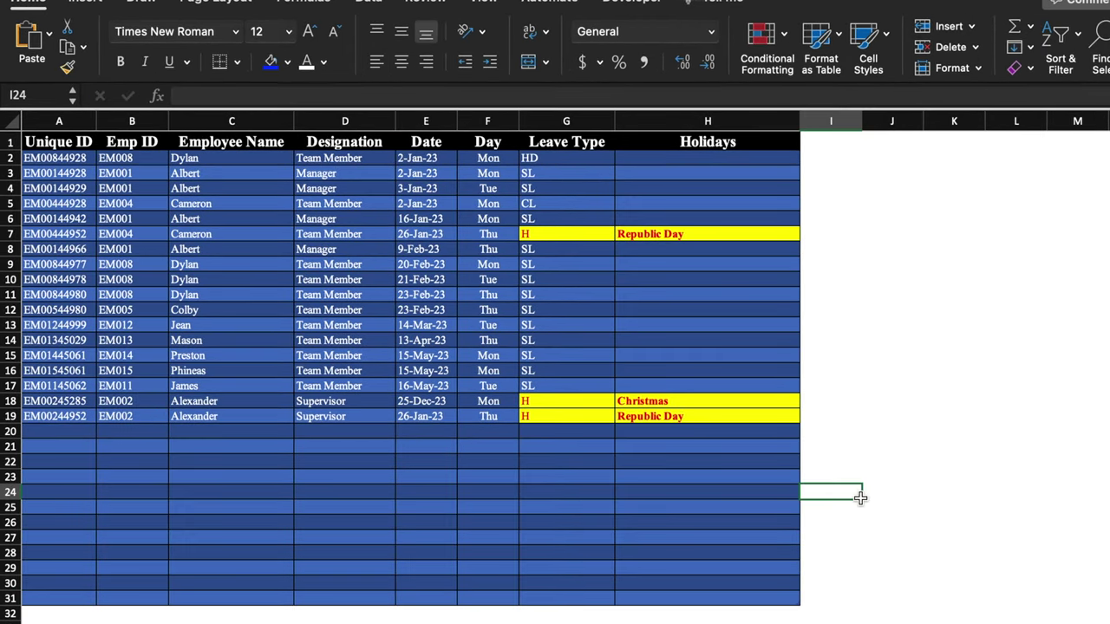
Fill in row 31 with the sixth employee's ID, the date 1/1/23 and the leave type H
left_click(135, 597)
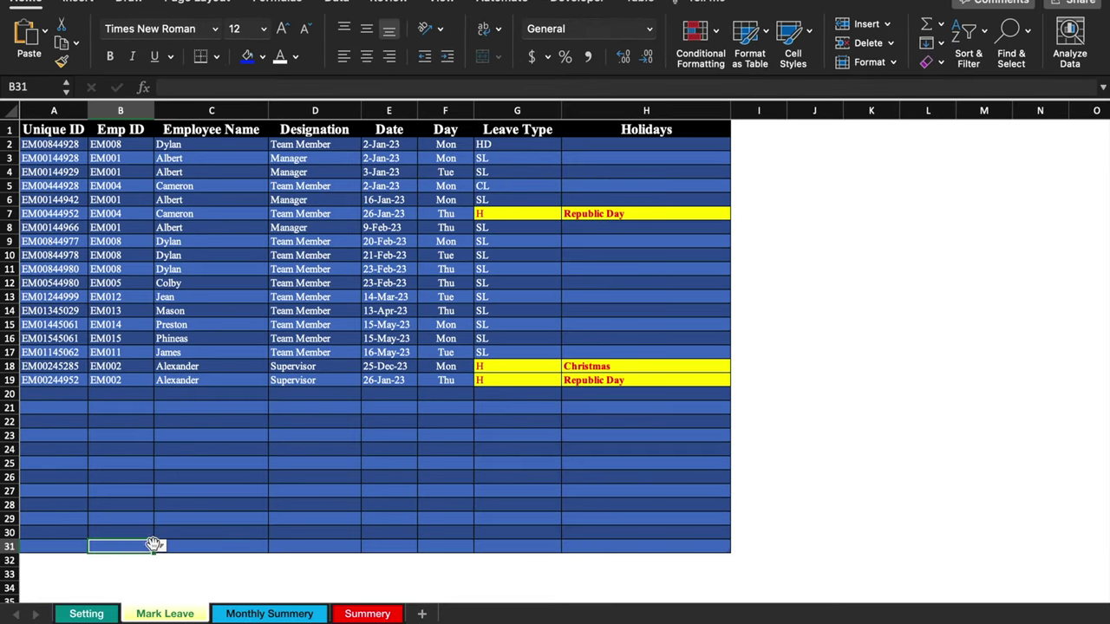
left_click(159, 547)
left_click(181, 528)
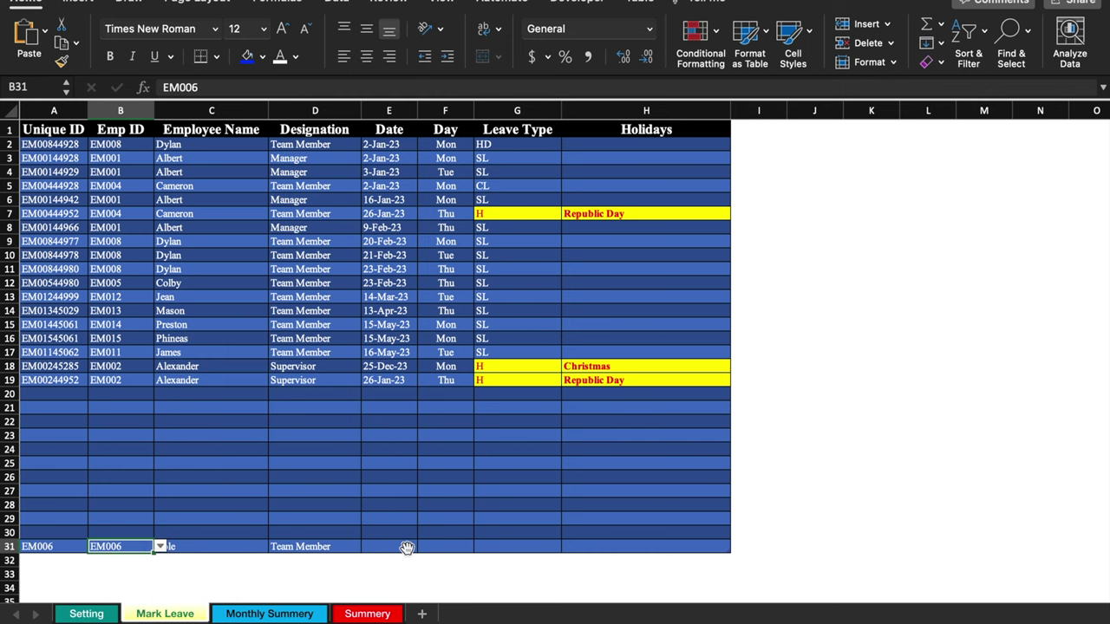
left_click(406, 546)
type("1/1/23")
left_click(520, 547)
left_click(568, 548)
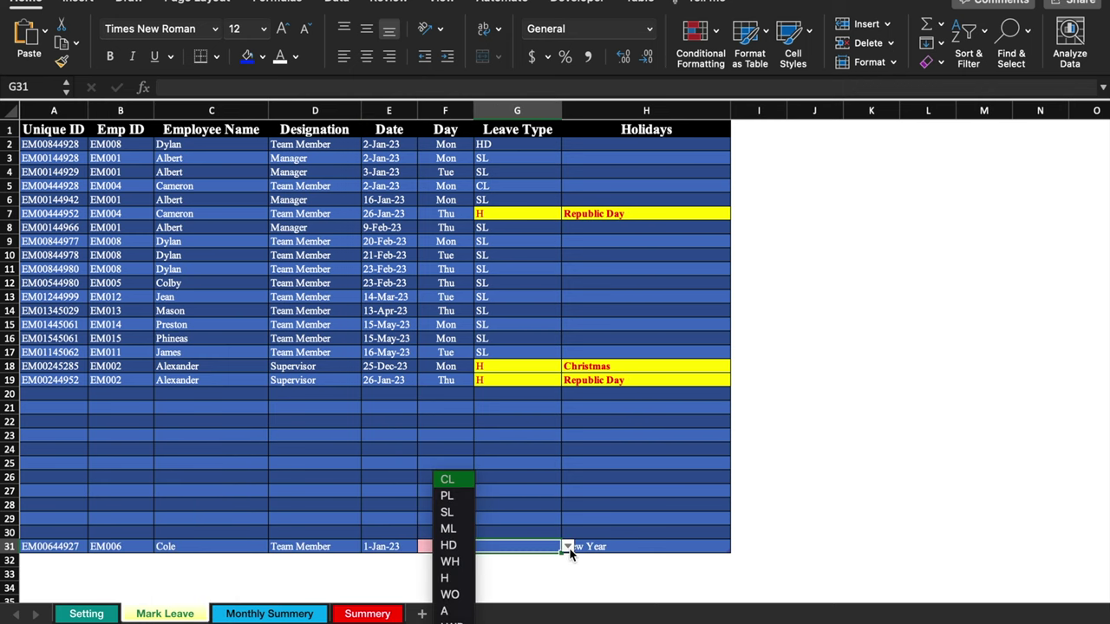
left_click(449, 578)
Display February-2023 on the Monthly Summery sheet
key("ctrl+Page_Down")
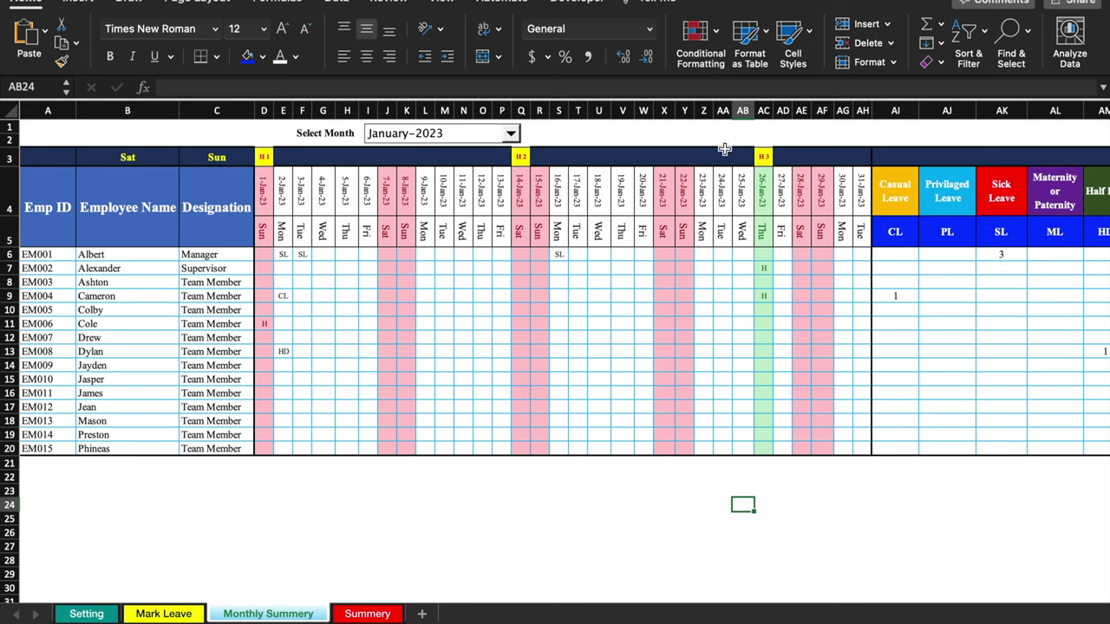
left_click(511, 134)
left_click(460, 166)
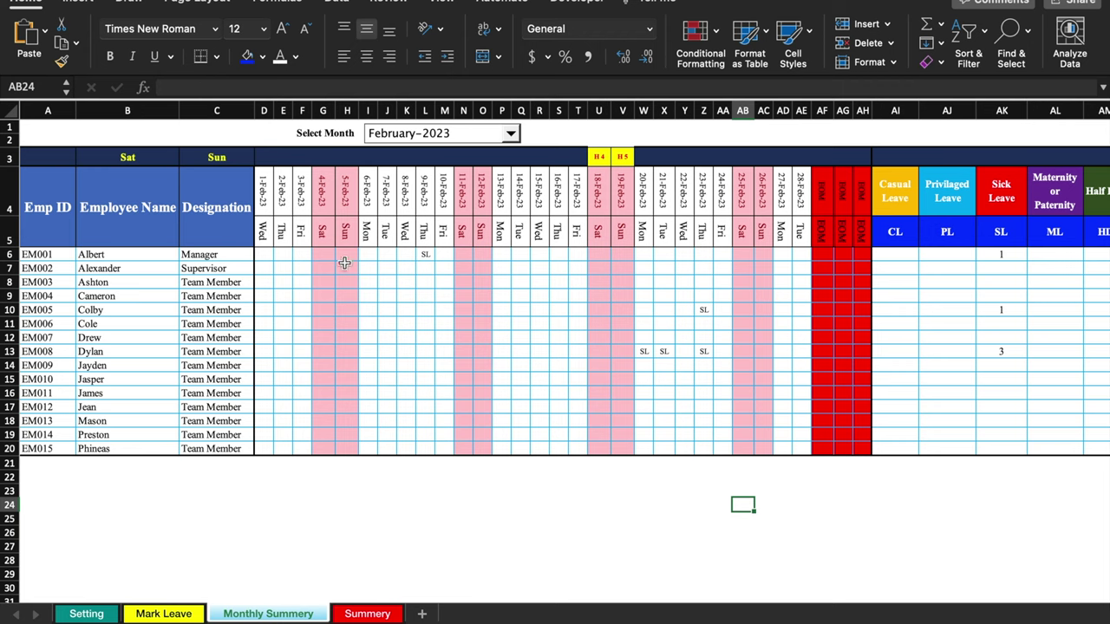
Set the first week-off day in B3 to Mon
left_click(128, 157)
left_click(186, 161)
left_click(95, 192)
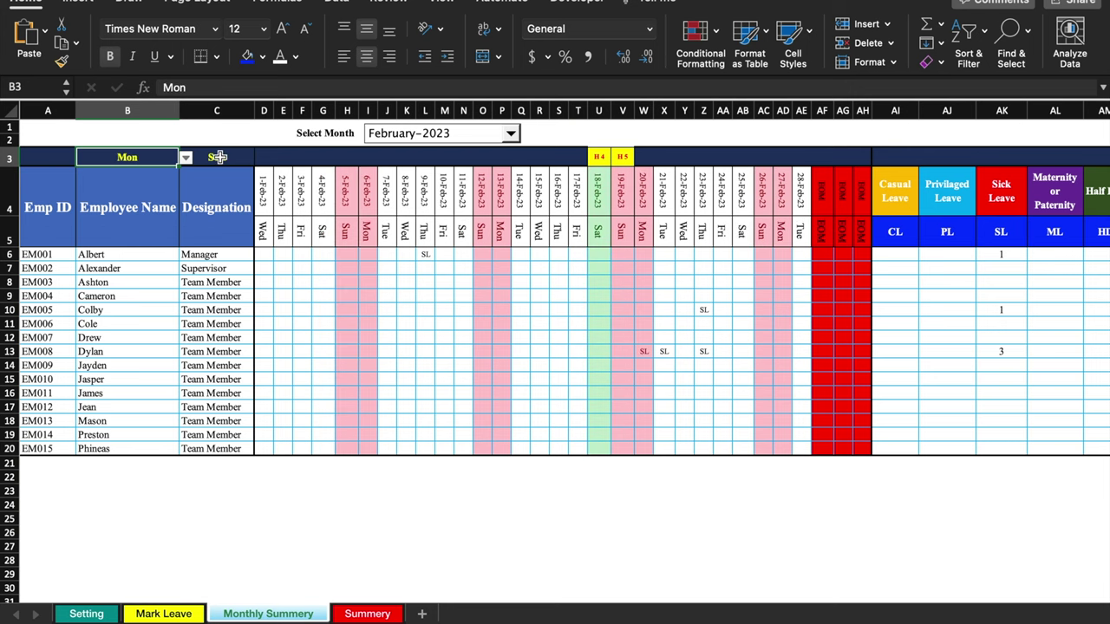
Clear both week-off days in C3 and B3
left_click(218, 156)
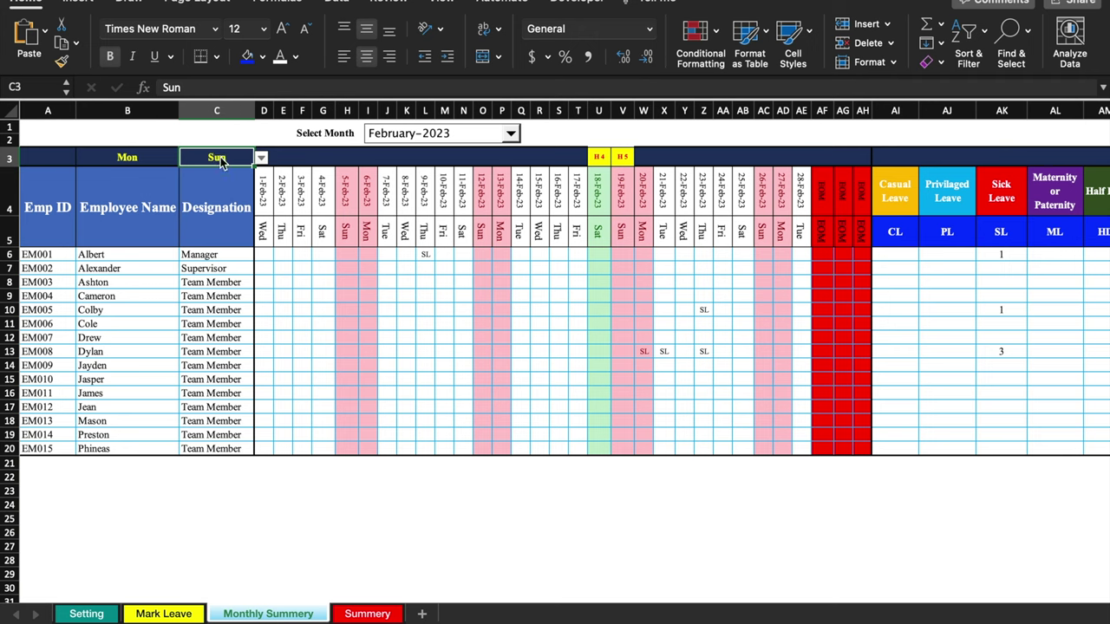
key("Delete")
left_click(347, 490)
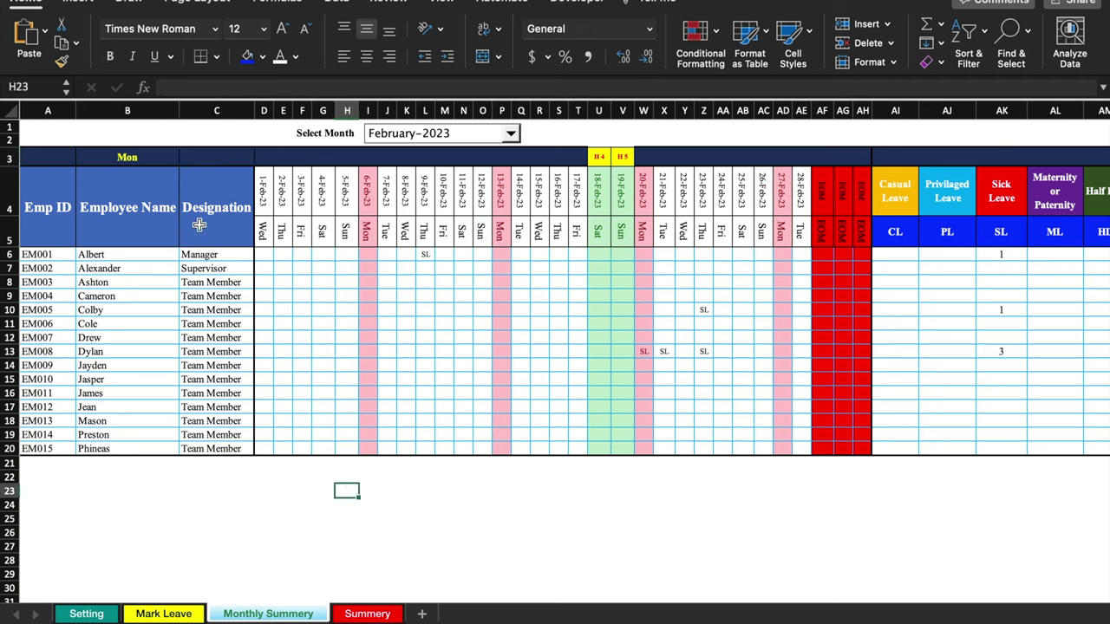
left_click(141, 157)
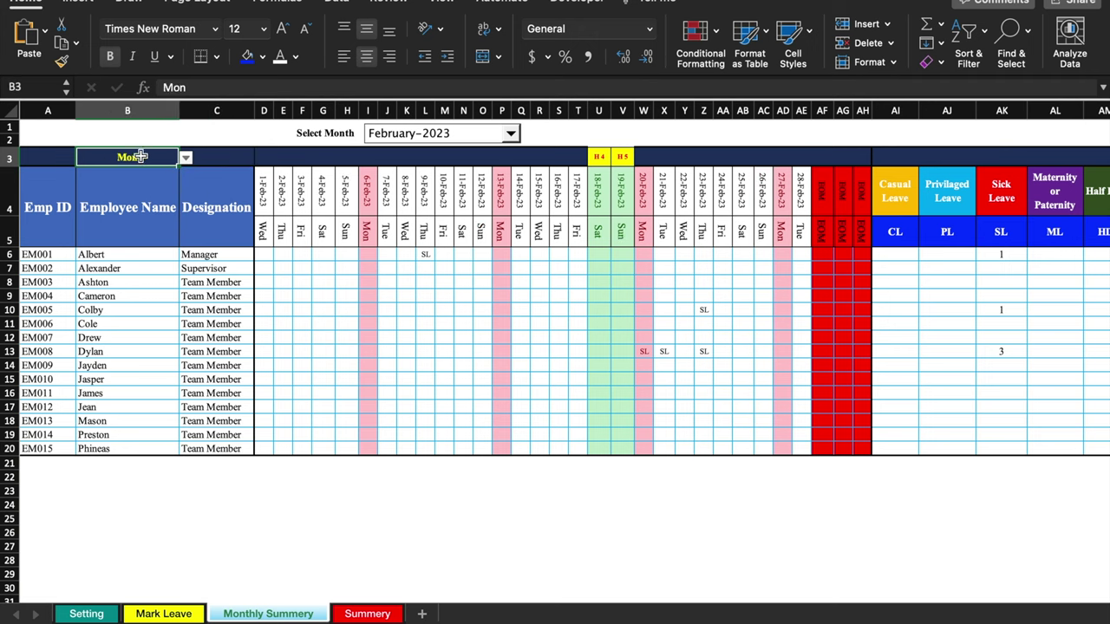
key("Delete")
left_click(344, 544)
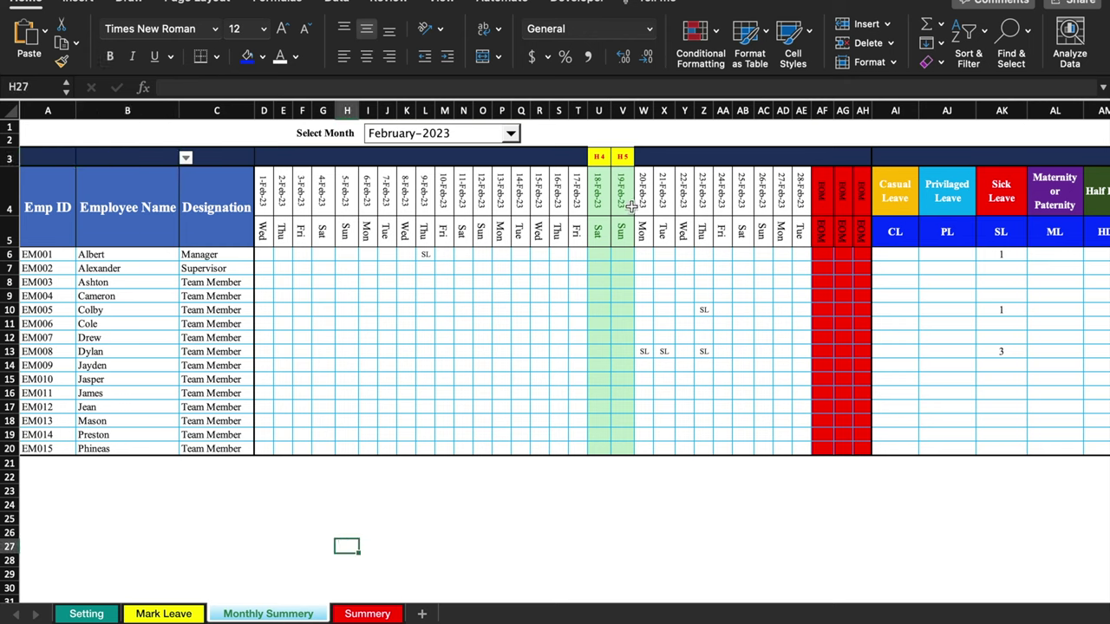
Set the selected month to March-2023 and review its Consolidated Leaves columns alongside the Mark Leave entries
left_click(515, 133)
left_click(464, 170)
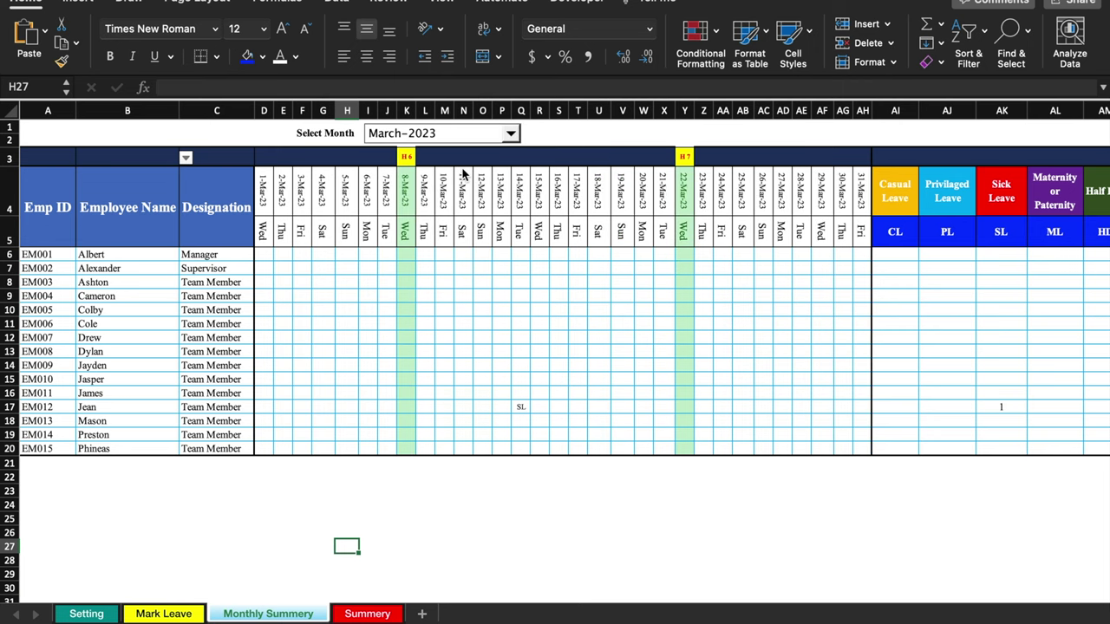
left_click_drag(673, 599, 980, 585)
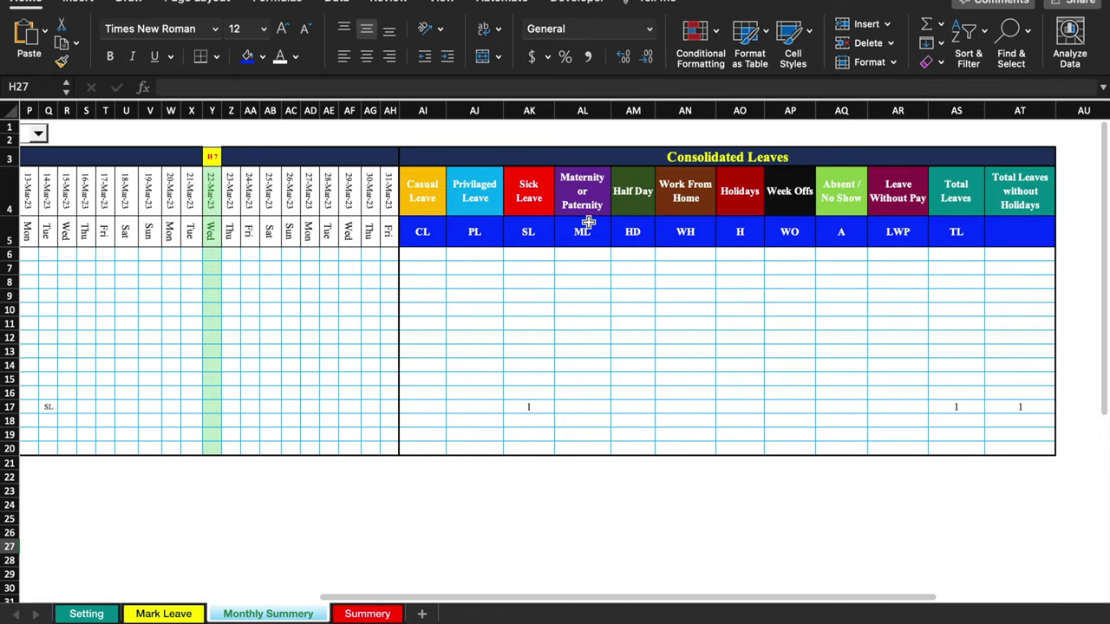
left_click(165, 613)
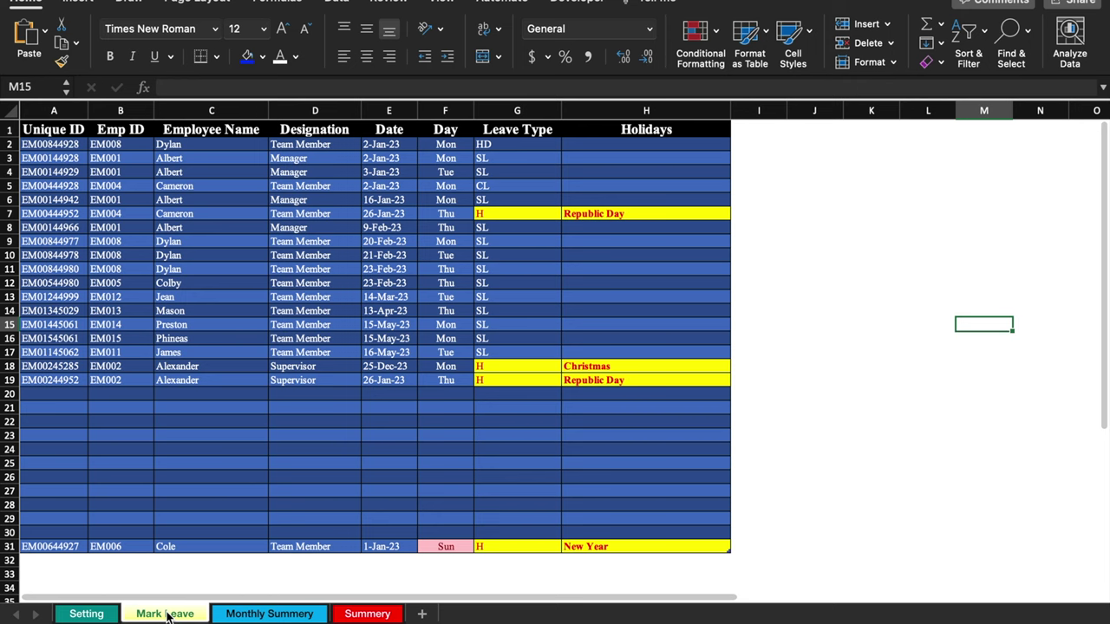
left_click(292, 613)
scroll(642, 301, "left", 10)
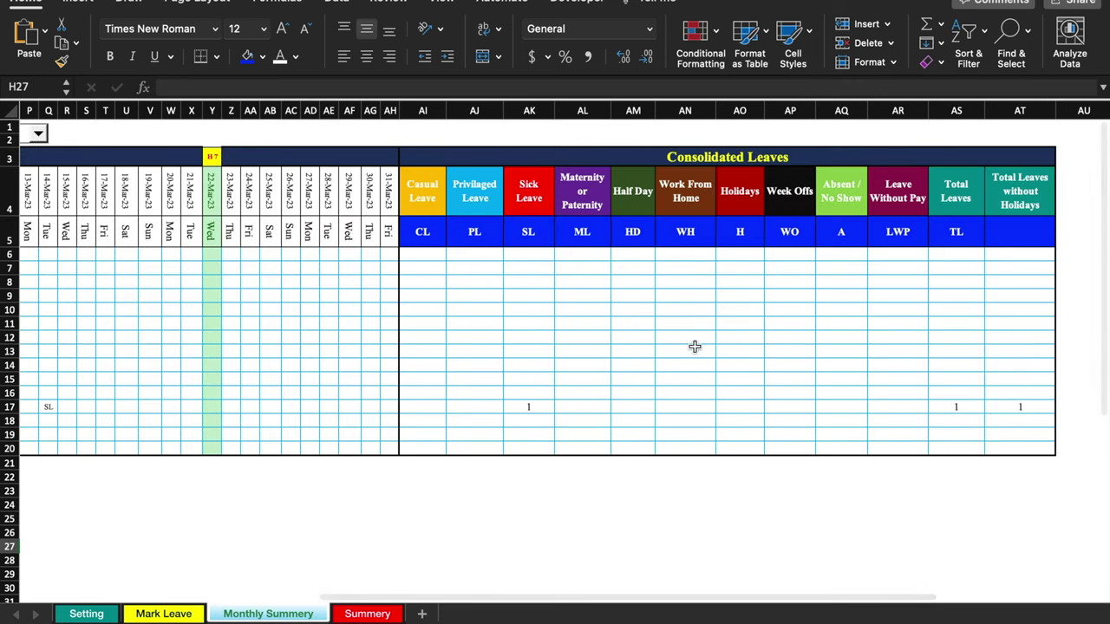
Set the End Date on the Summery sheet to 31-Mar-23, keeping the Start Date at 1-Jan-23
left_click(368, 614)
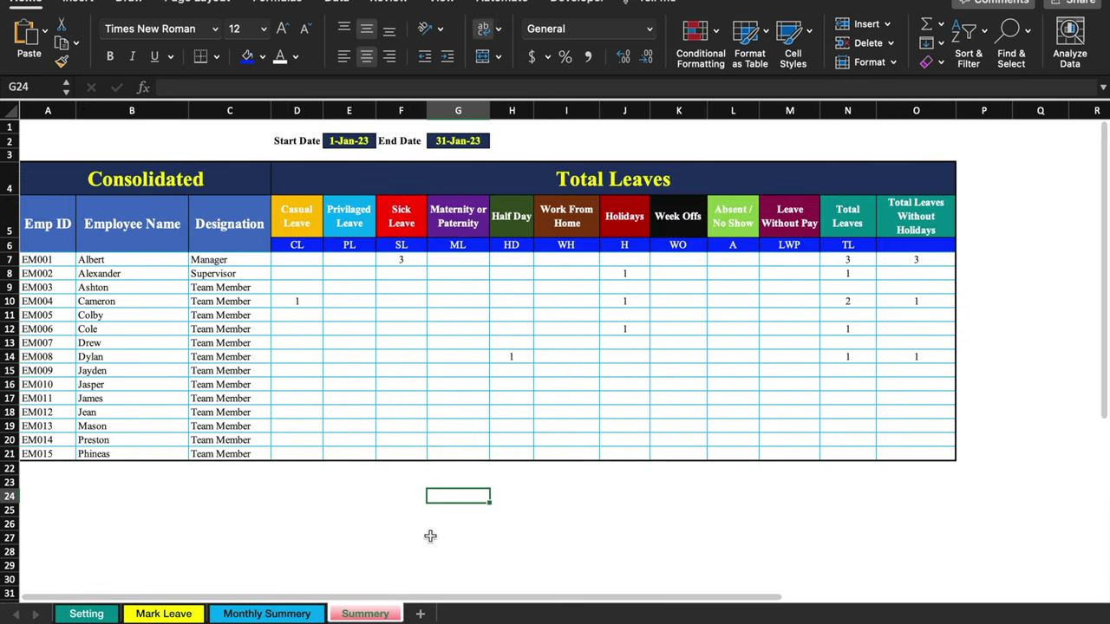
left_click(348, 141)
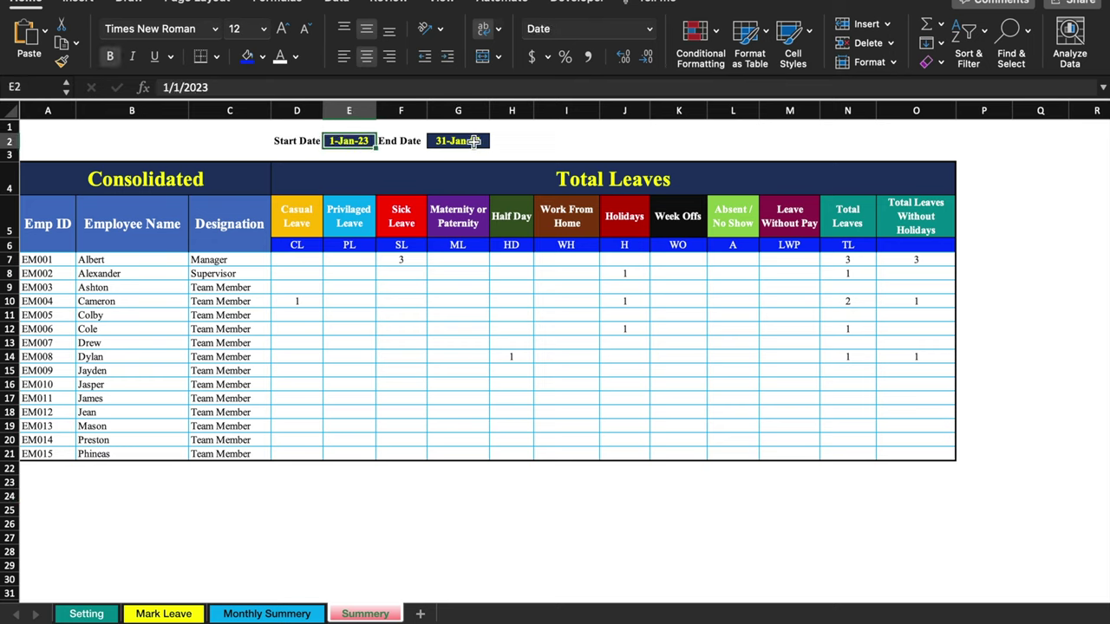
left_click(475, 140)
left_click(559, 140)
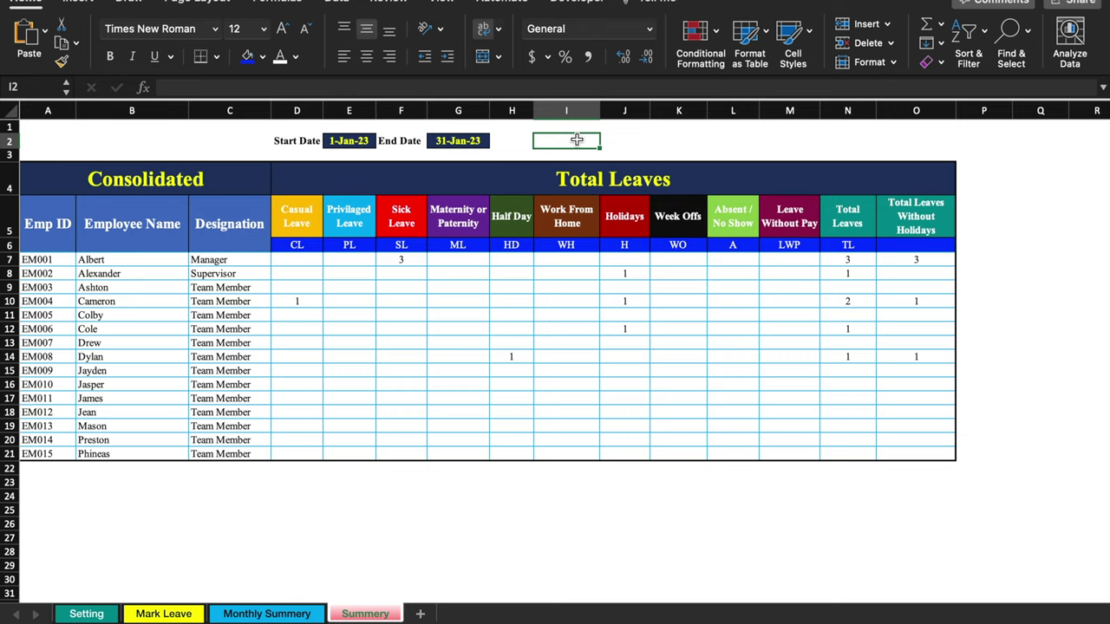
left_click(362, 141)
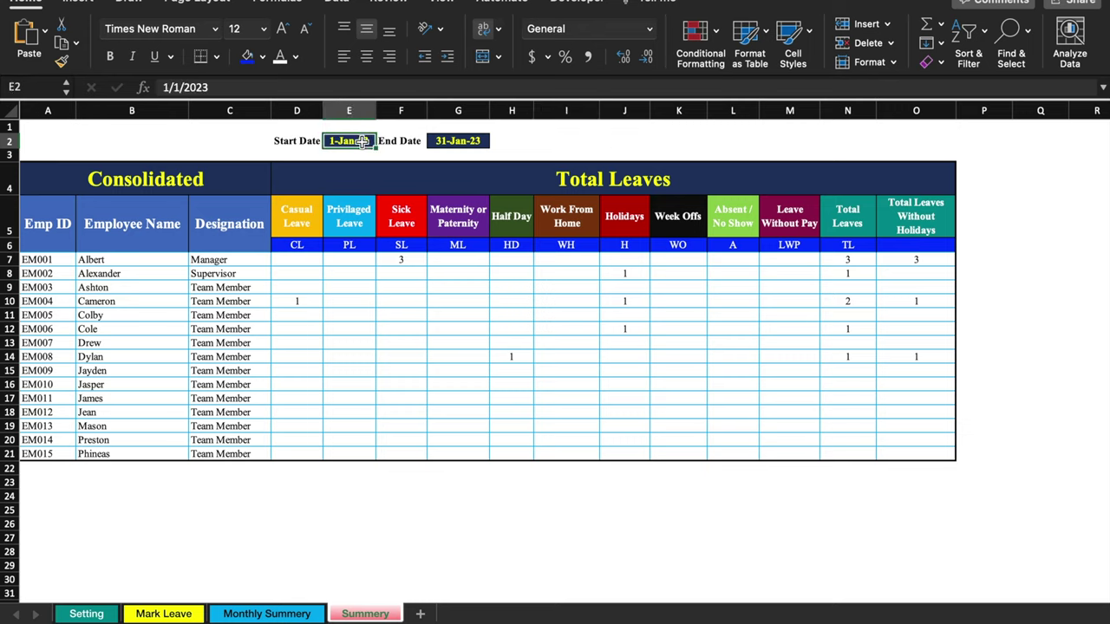
left_click(458, 141)
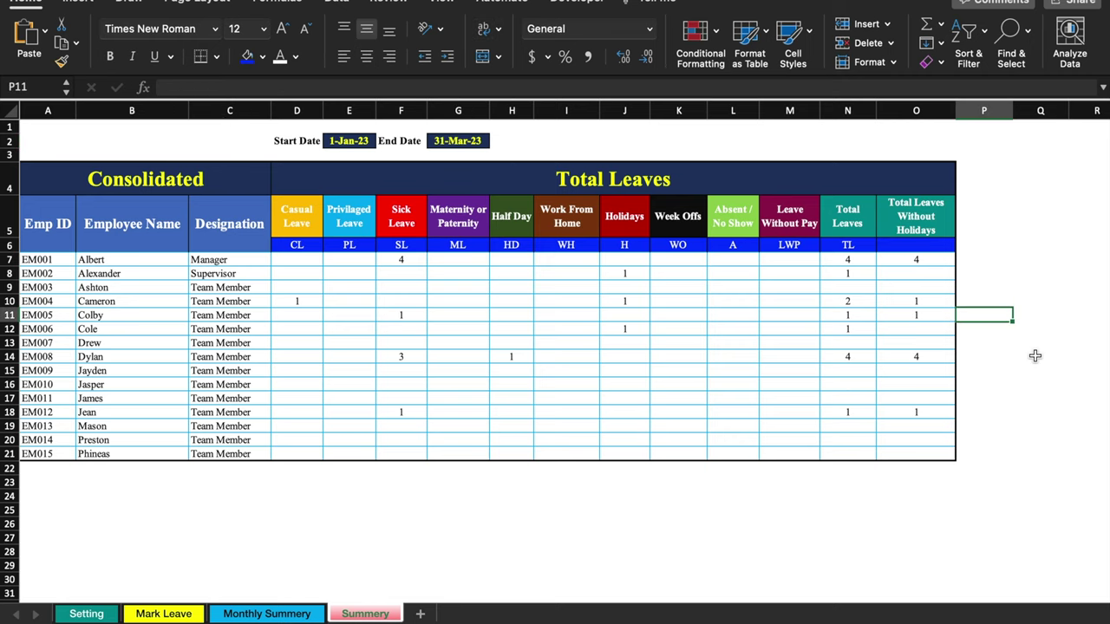
Set the End Date in G2 of the Summery sheet to 31-Dec-23
left_click(458, 140)
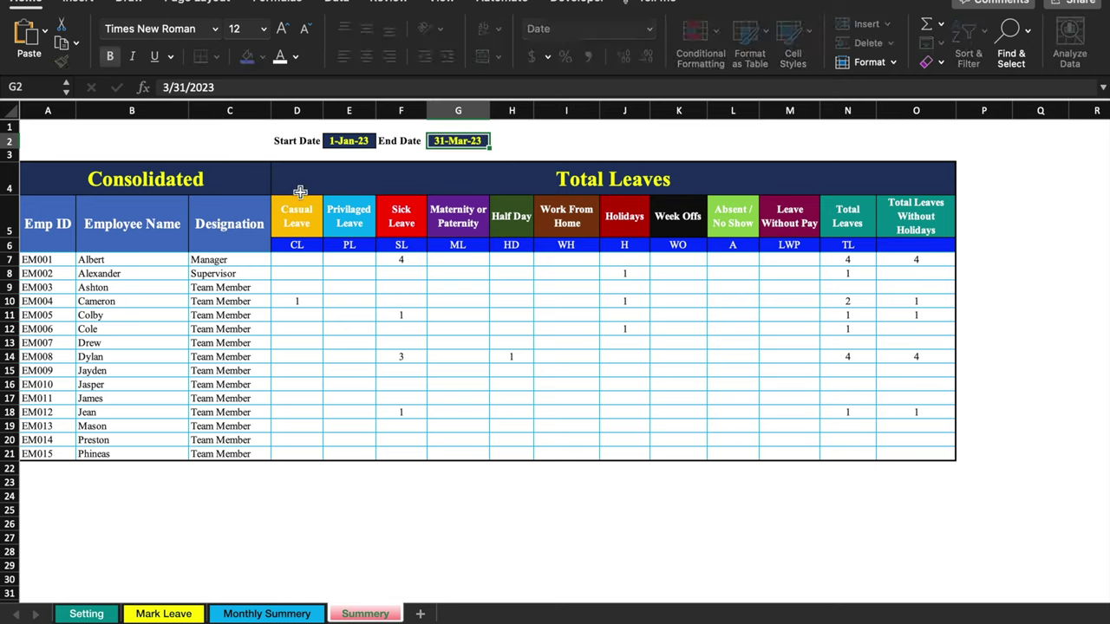
left_click(684, 538)
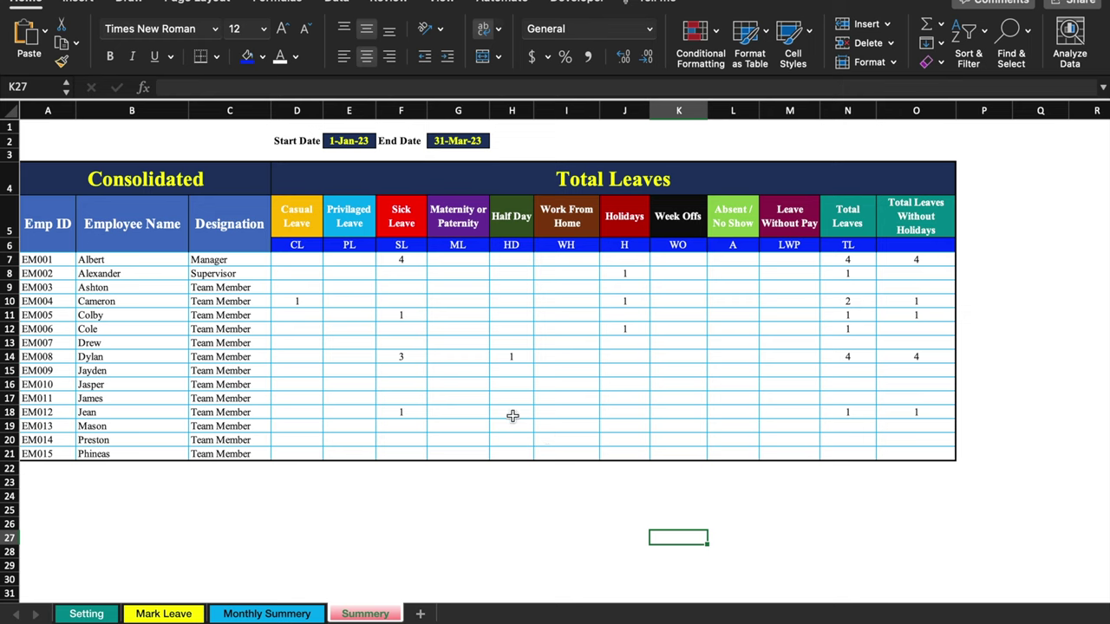
left_click(458, 140)
type("12/31/2023")
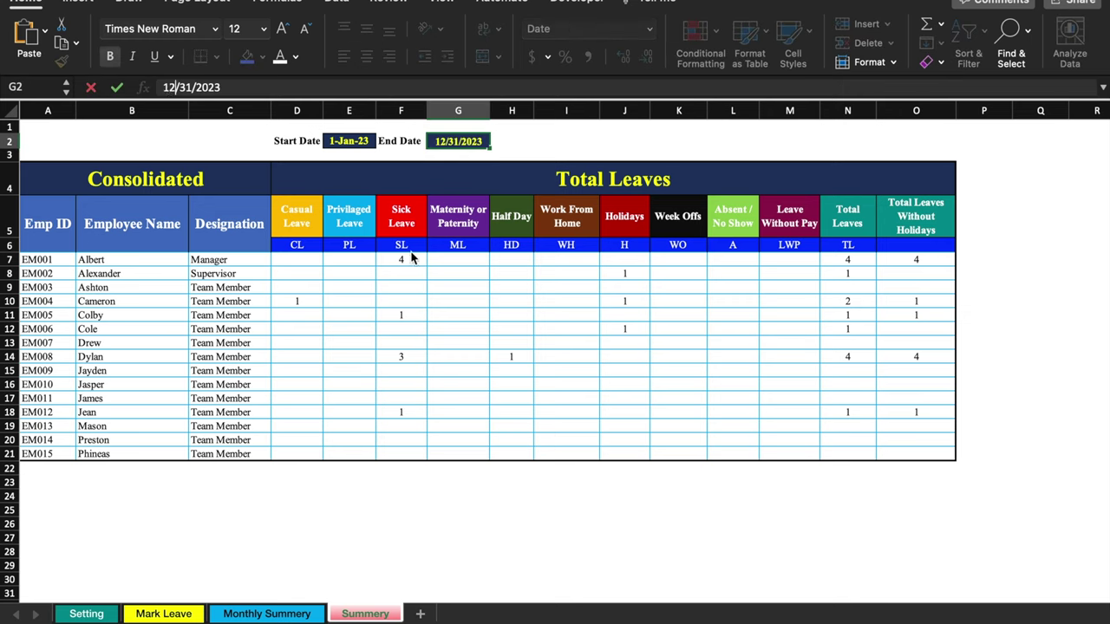
key("Return")
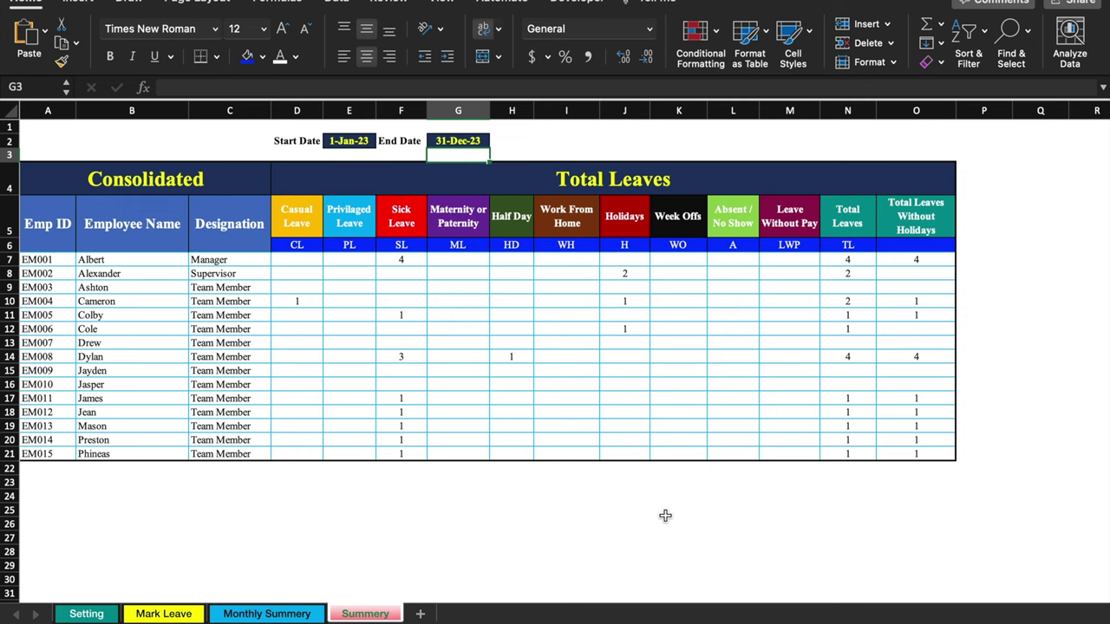
Create a new blank workbook and add three more worksheets to it
key("super+n")
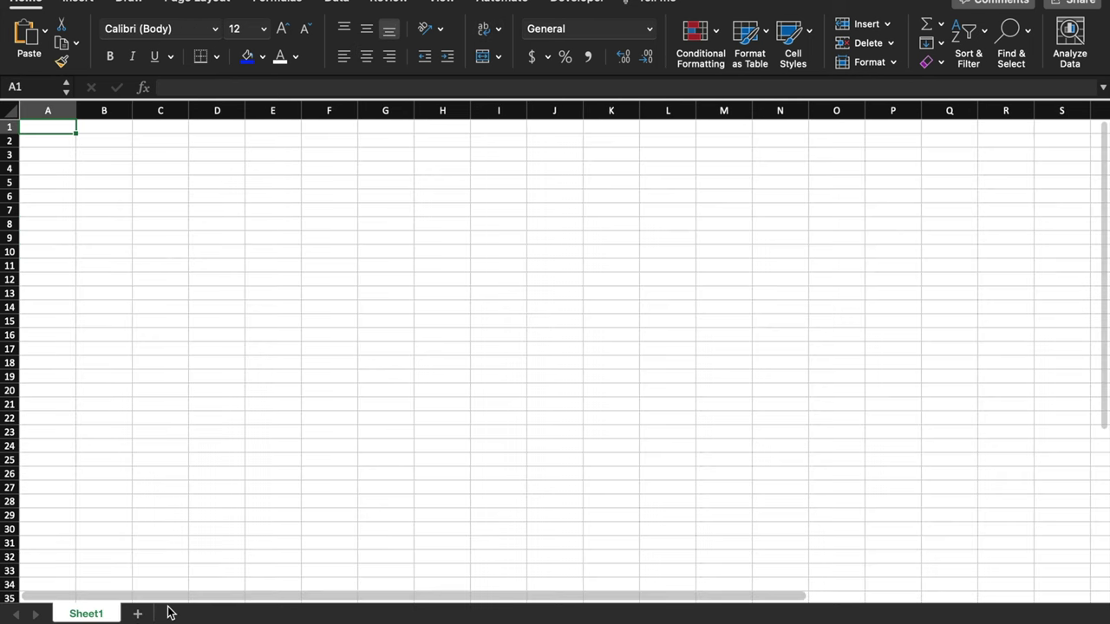
left_click(137, 616)
left_click(205, 614)
left_click(274, 614)
Rename the four worksheets, in order, as Setting, Mark Leave, Monthly Summery and Summery
double_click(85, 614)
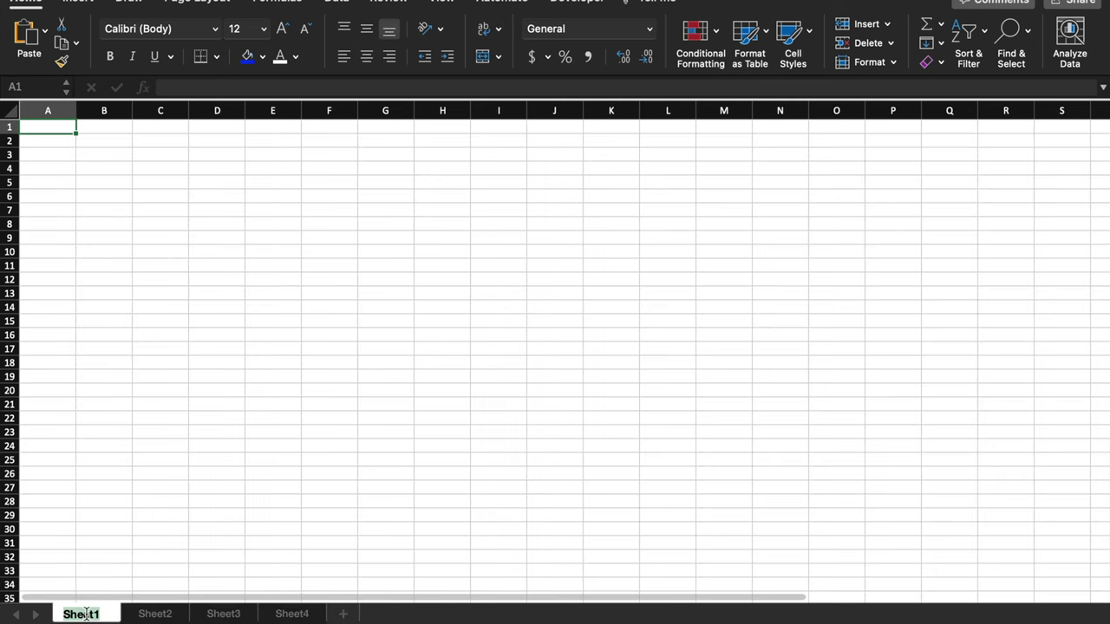
type("Setting")
double_click(154, 614)
type("Mark Leave")
double_click(240, 612)
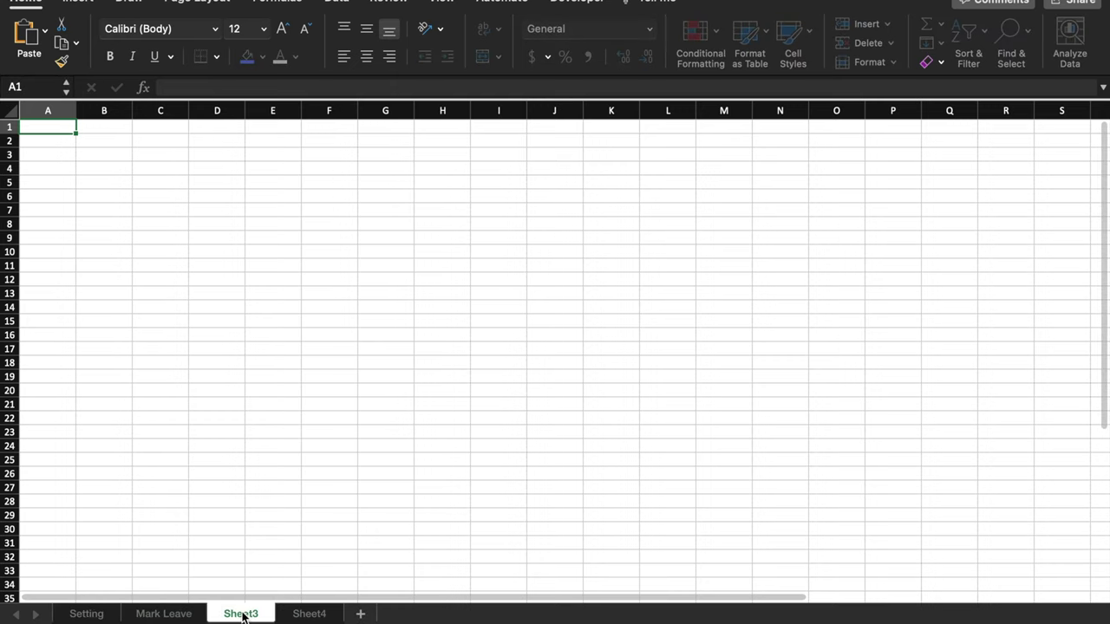
type("Monthly Summery")
key("Return")
double_click(359, 614)
type("Summery")
key("Return")
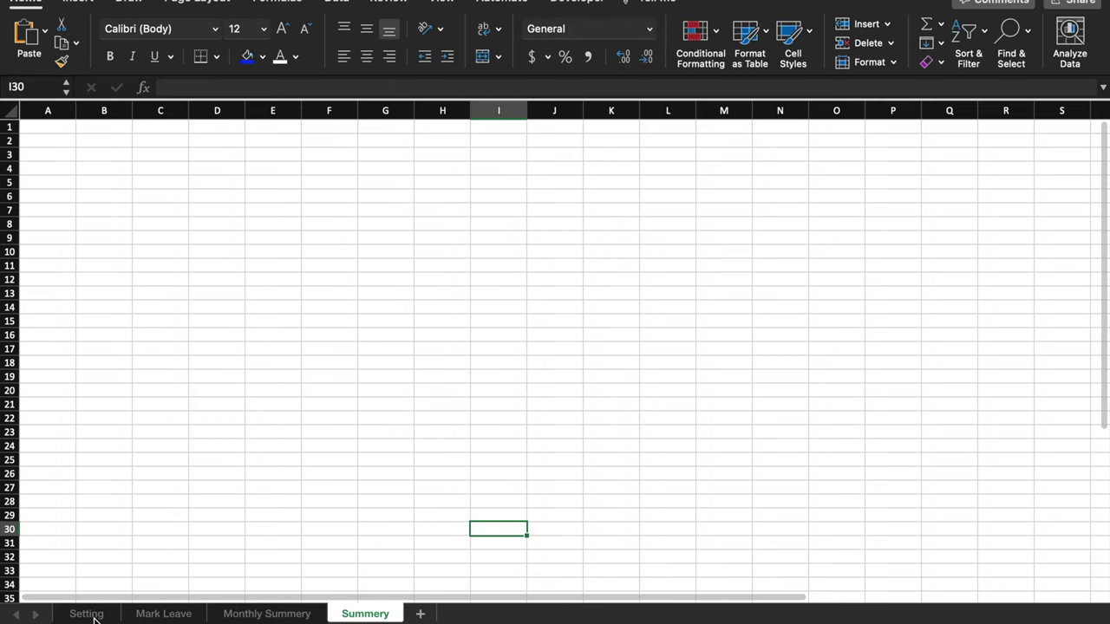
On the Setting sheet, enter the headings Leave Type in A1 and Codes in B1
left_click(96, 618)
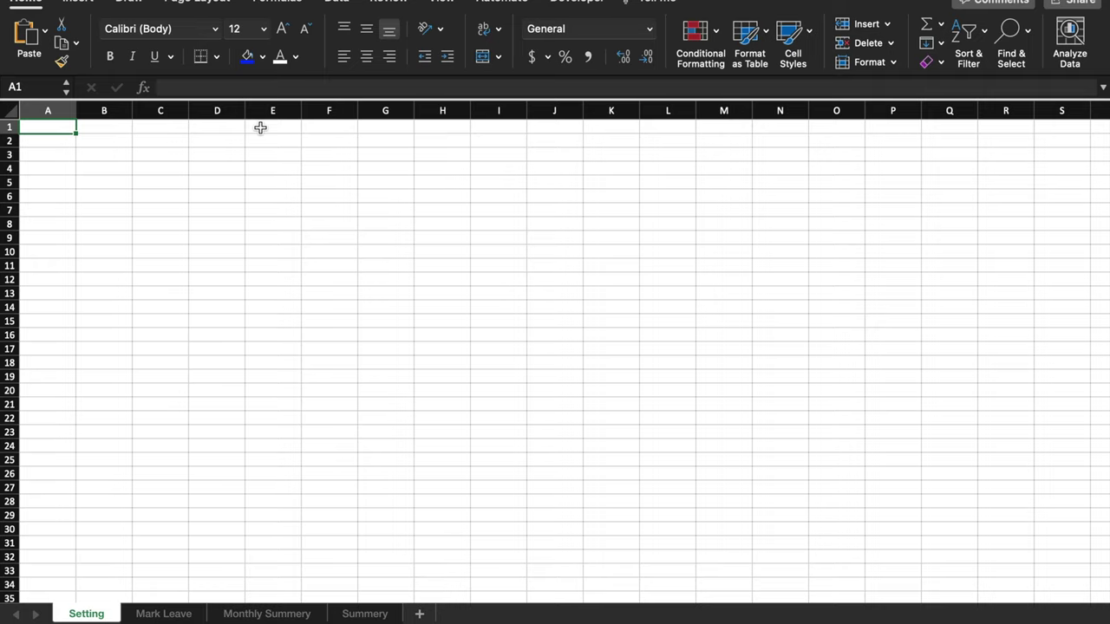
type("Leave Type")
left_click(119, 127)
type("Codes")
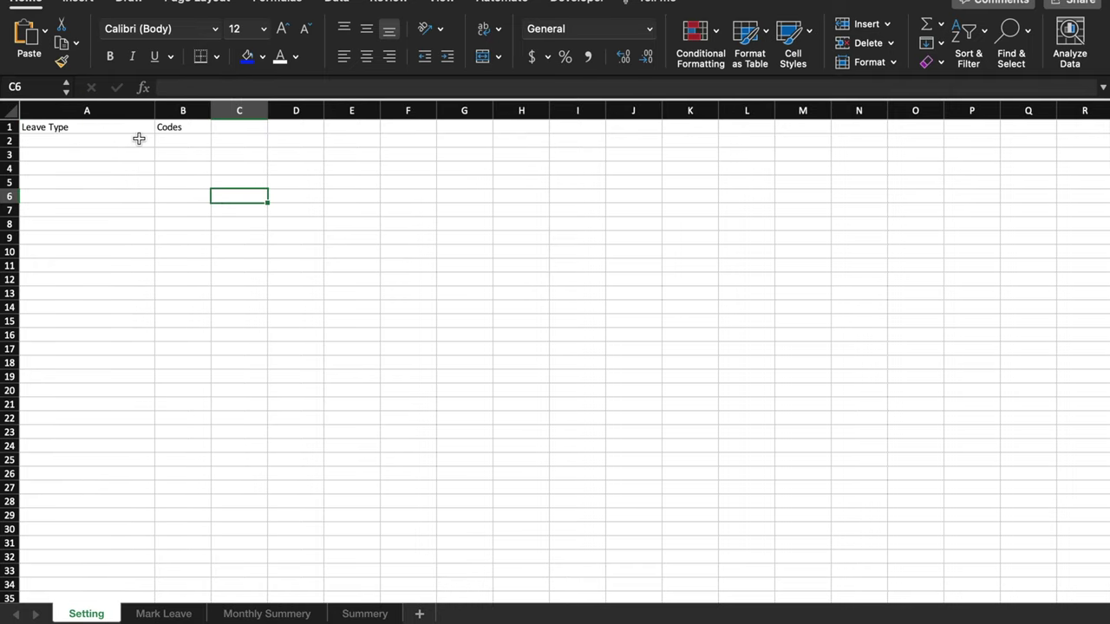
List in A2:A11: Casual Leave, Privilaged Leave, Sick Leave, Maternity or Paternity, Half Day, Work From Home, Holidays, Week Offs, Absent / No Show, Leave without Pay
left_click(139, 139)
type("Casual Leave")
key("Return")
type("Privilaged Leave")
key("Return")
type("Sick Leave Maternity or Paternity")
key("Return")
type("Half Day")
key("Return")
type("Work From Home")
key("Return")
type("Holidays")
key("Return")
type("Week Offs Absent / No Show")
key("Return")
type("Leave without Pay")
left_click(338, 171)
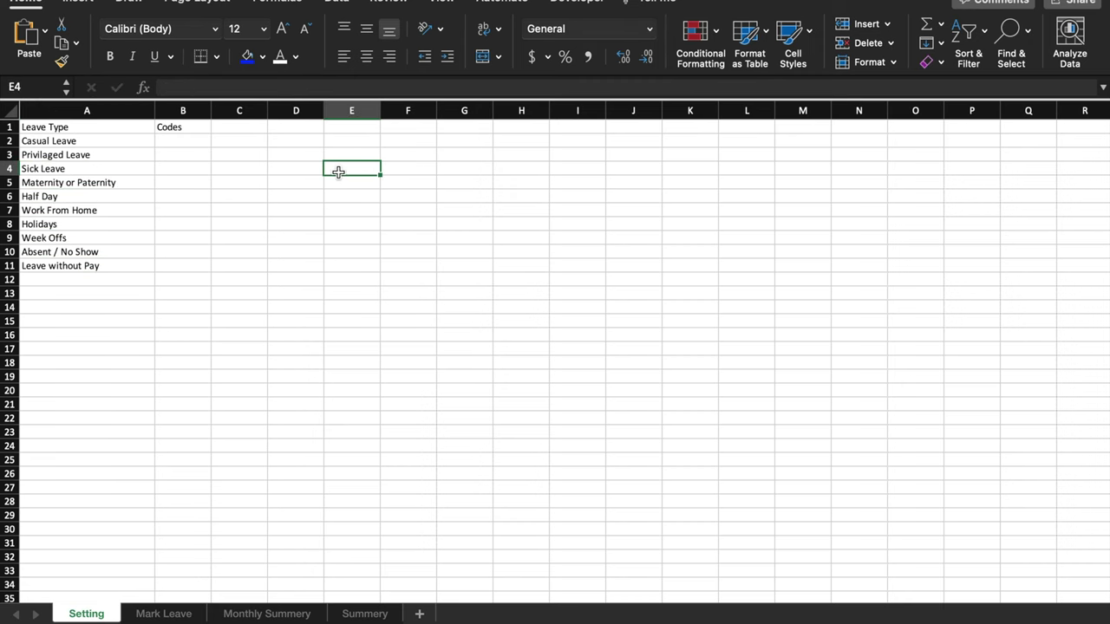
Fill B2:B11 with codes CL, PL, SL, ML, HD, WH, HD, WO, A, LWP, and format the table with borders and a blue header row
type("CL PL SL ML HD WH HD WO A LWP")
left_click(277, 245)
key("Up")
key("Up")
left_click_drag(61, 130, 191, 251)
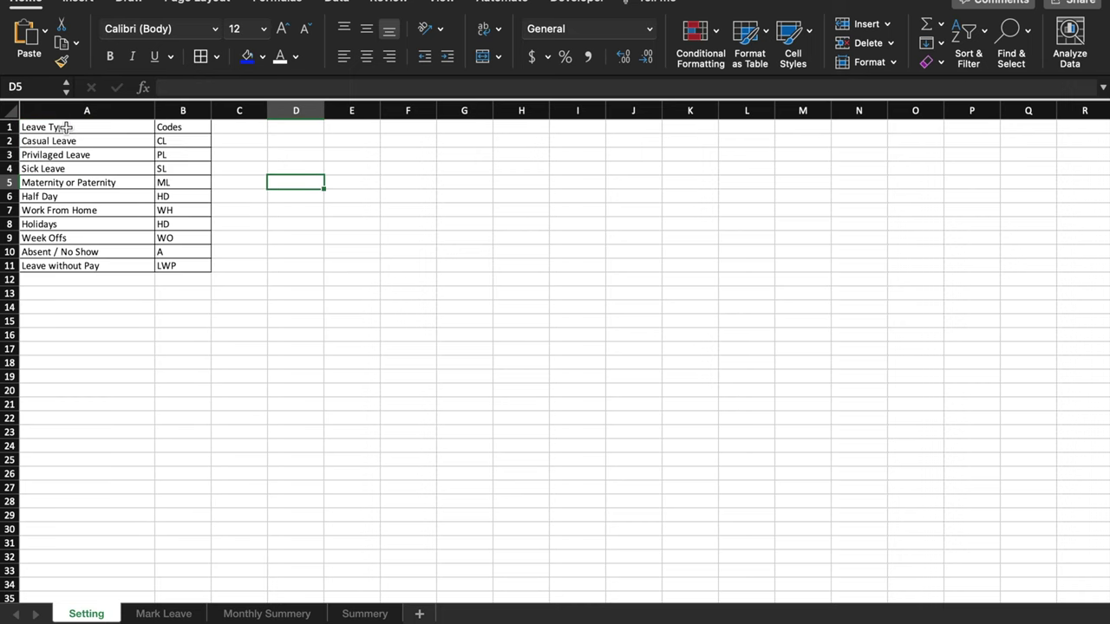
left_click_drag(66, 128, 174, 128)
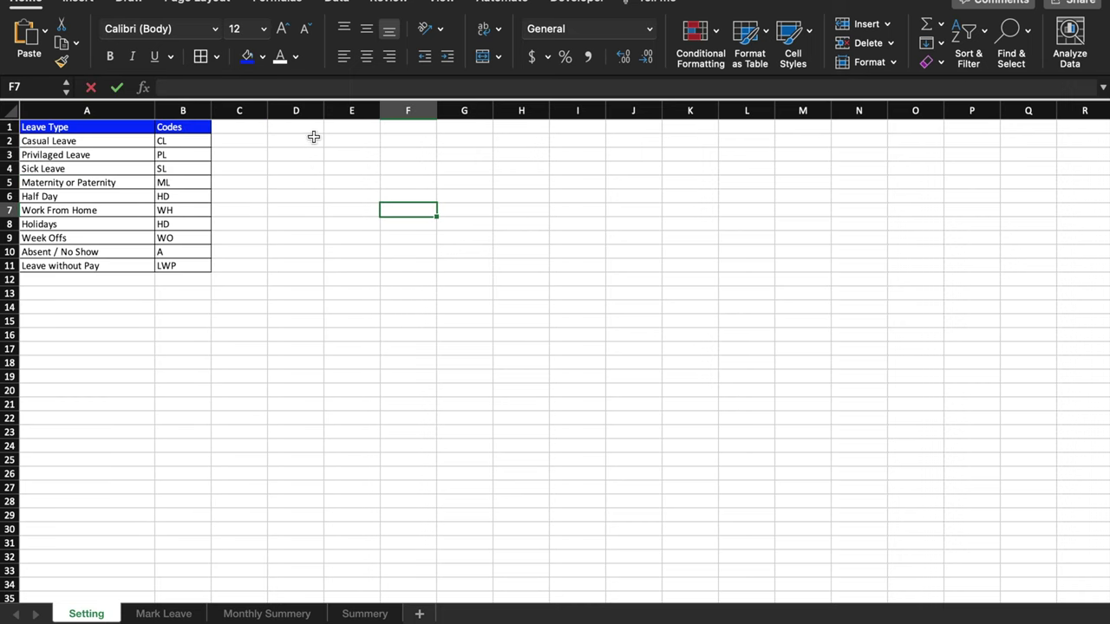
Enter the heading Months in D1 and fill D2:D13 with monthly dates from 1/1/23 to 12/1/23
left_click(312, 130)
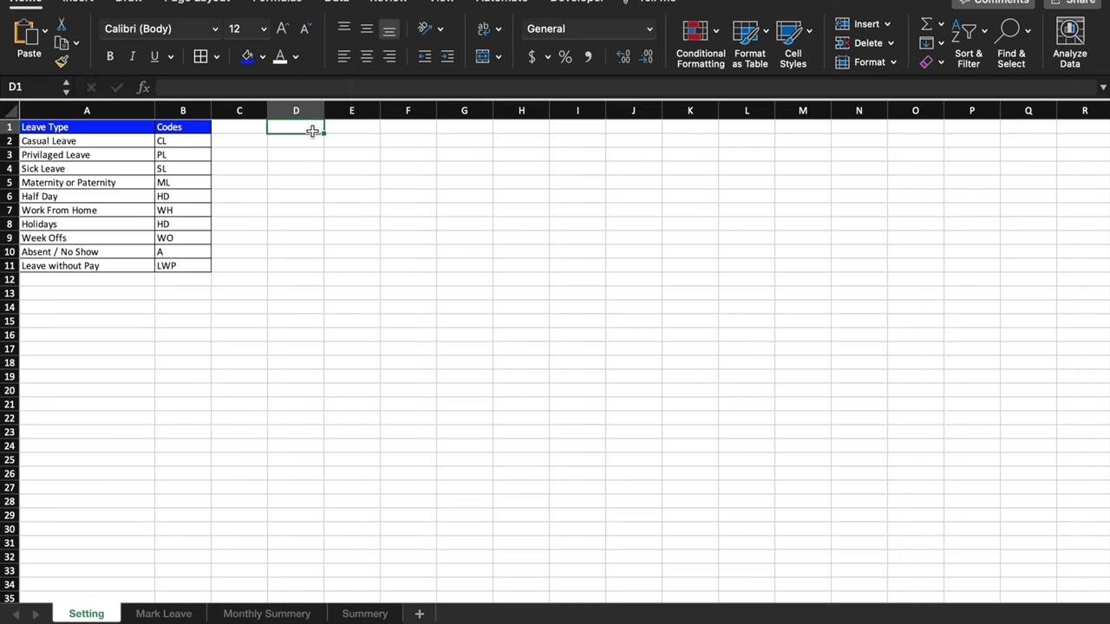
type("Months")
left_click(299, 144)
type("1/1/23")
key("Return")
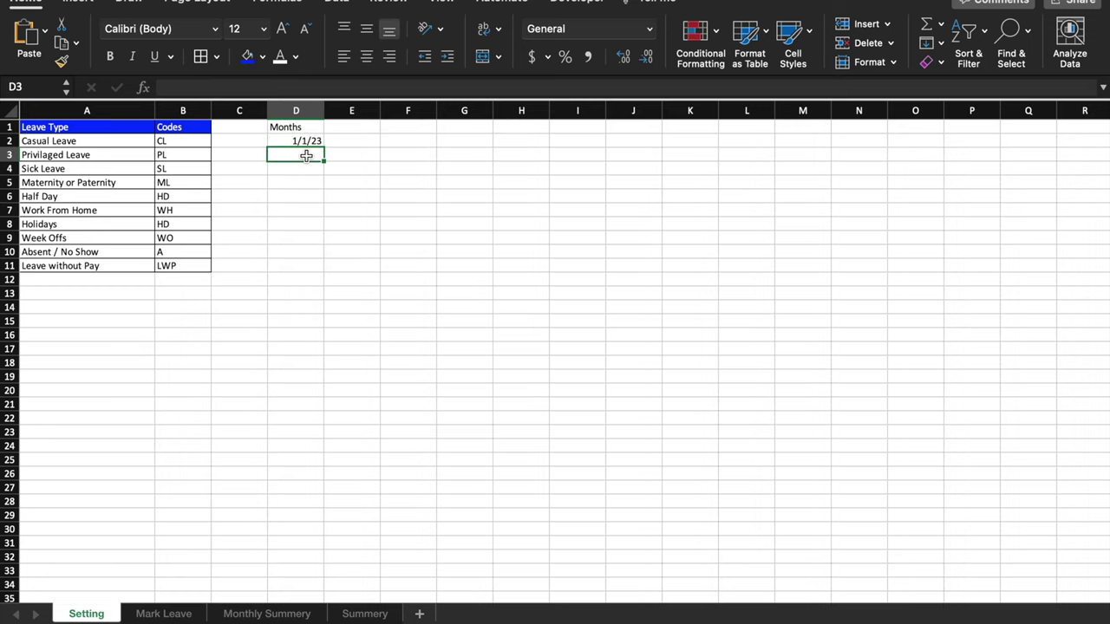
type("2/1/23")
key("Return")
left_click_drag(303, 140, 324, 299)
left_click(299, 307)
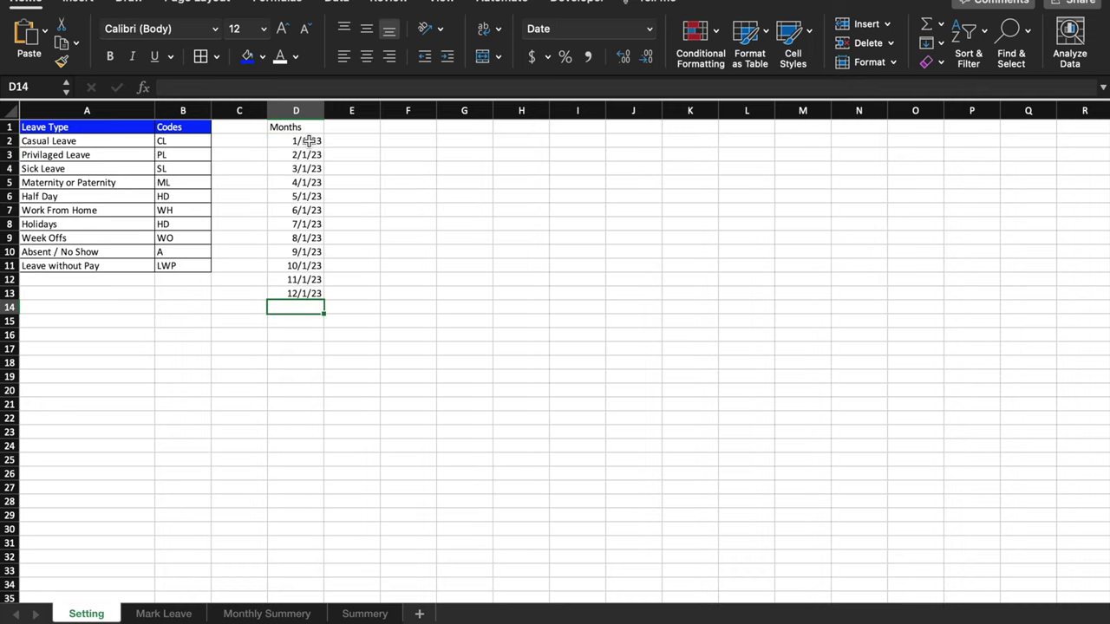
Apply the custom date format mmmm-yyyy to D2:D13, then left-align the Months list and give it borders and a blue header
left_click_drag(309, 140, 303, 293)
right_click(296, 229)
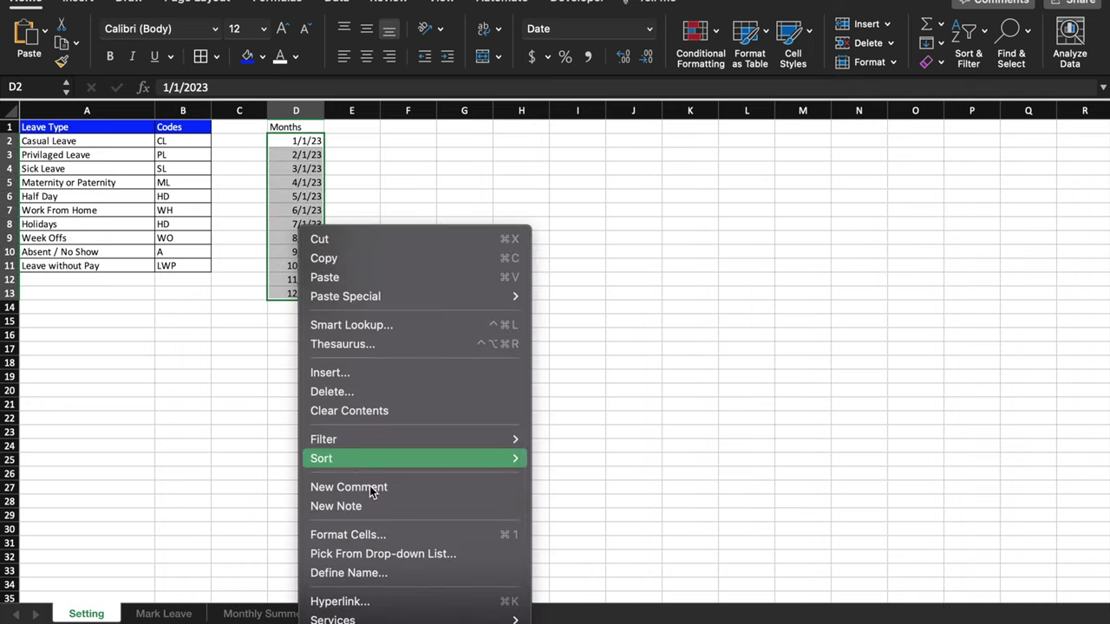
left_click(399, 533)
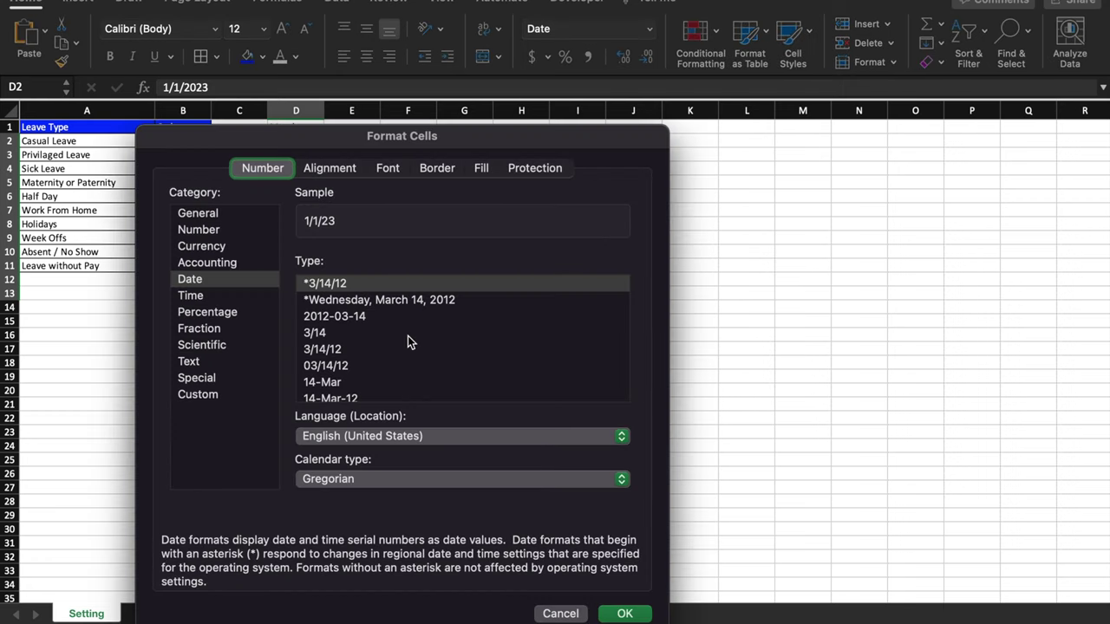
left_click(235, 396)
left_click(397, 283)
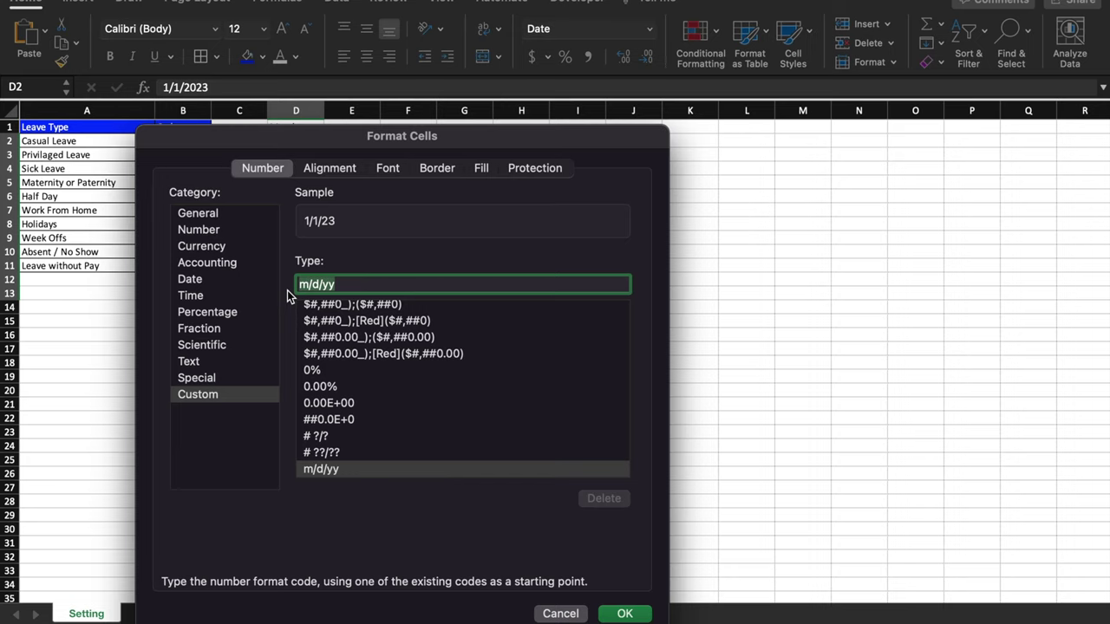
type("mmmm")
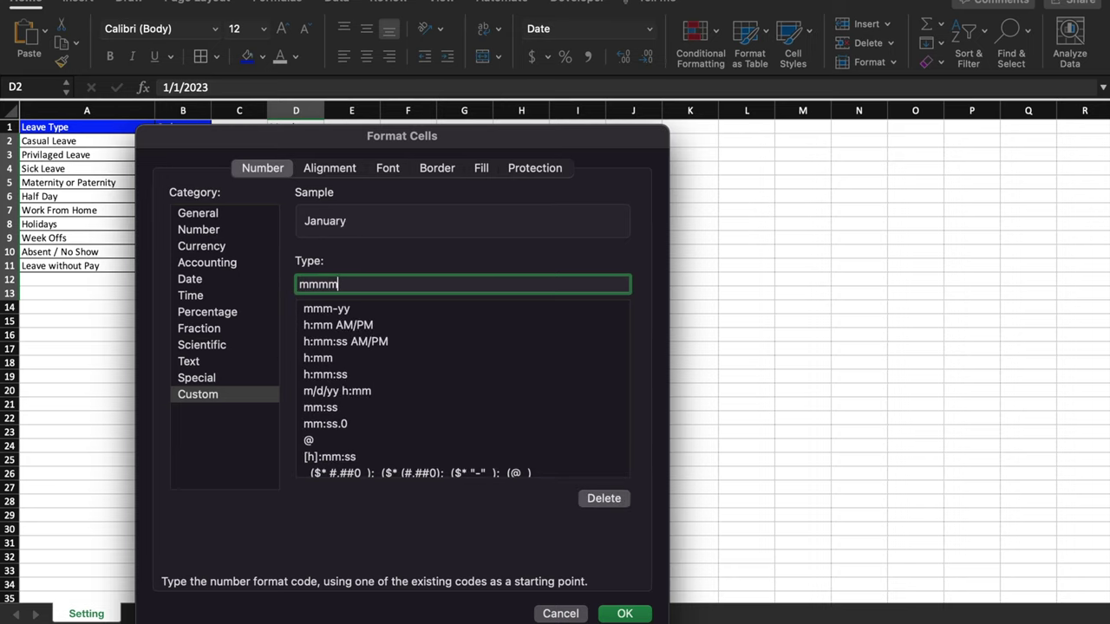
type("-yyyy")
key("Return")
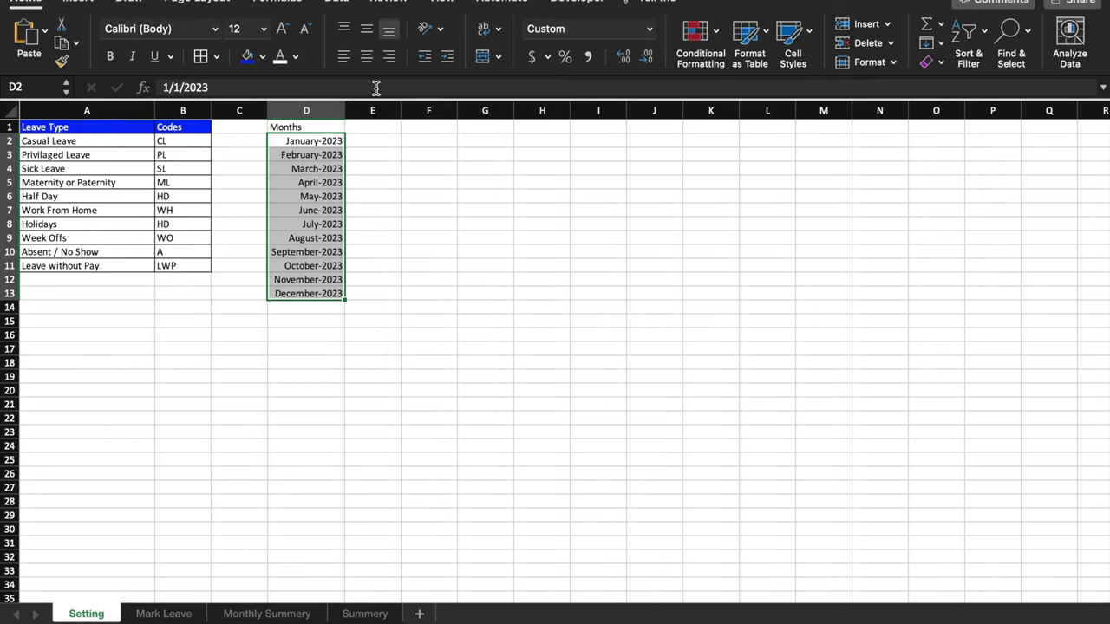
left_click(429, 196)
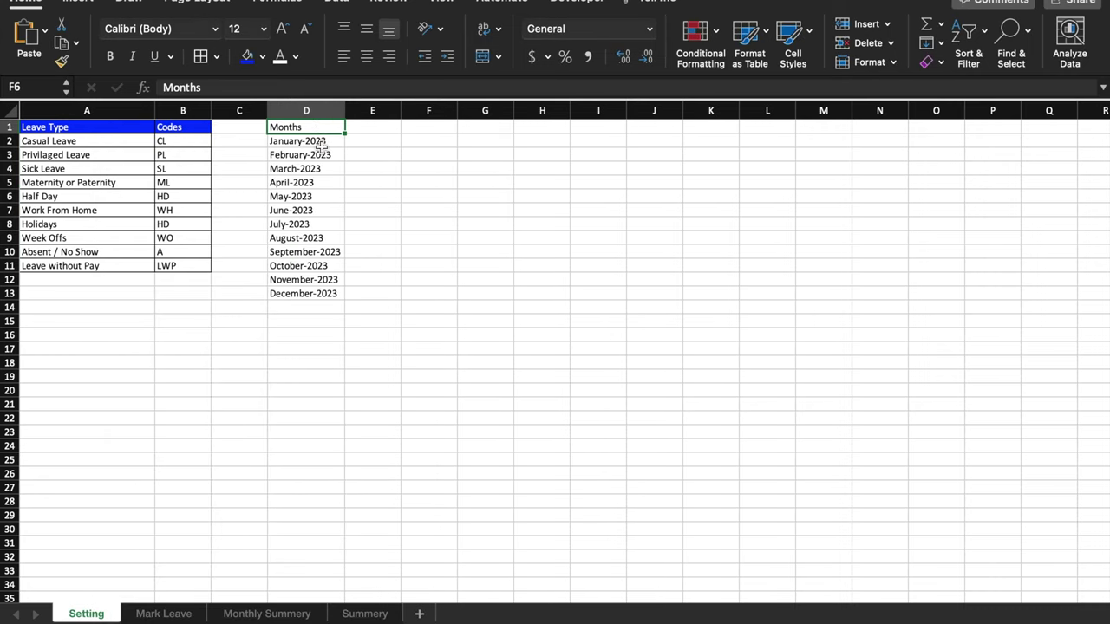
left_click_drag(322, 129, 307, 293)
Add the employee list in F1:H16 and the Holiday List 2023 table in J1:L25, and hide the sheet's gridlines
left_click(439, 127)
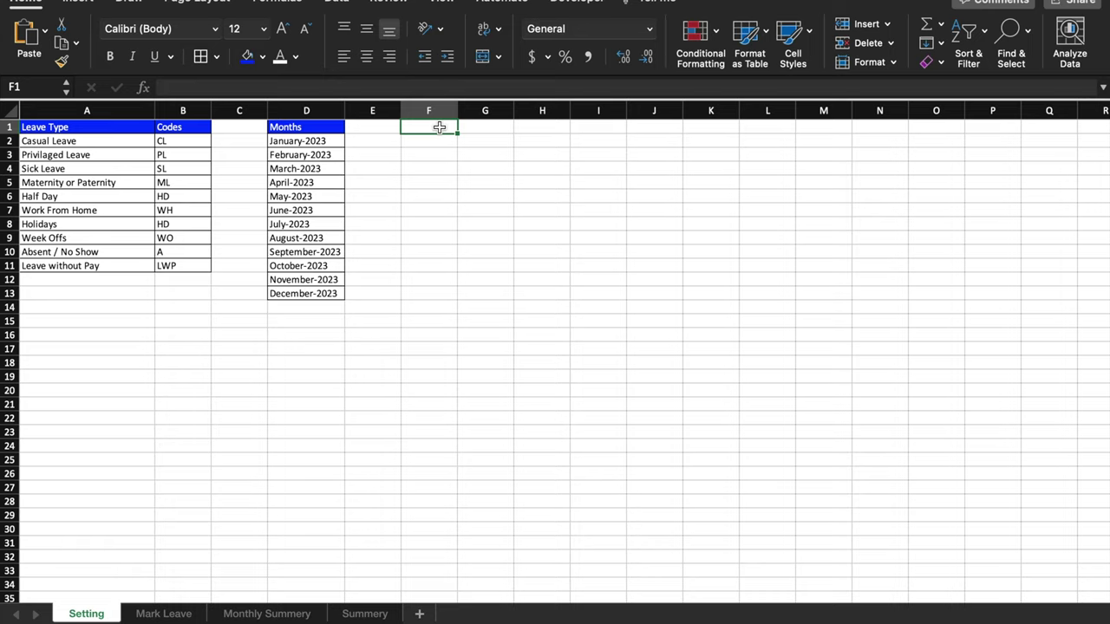
left_click(444, 141)
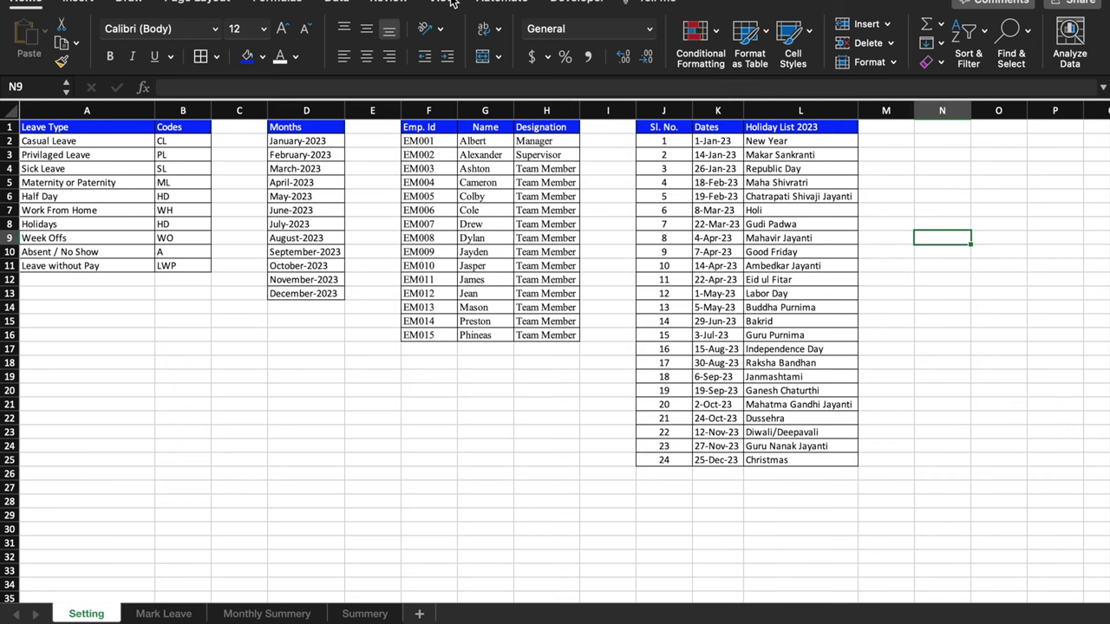
left_click(443, 2)
left_click(941, 432)
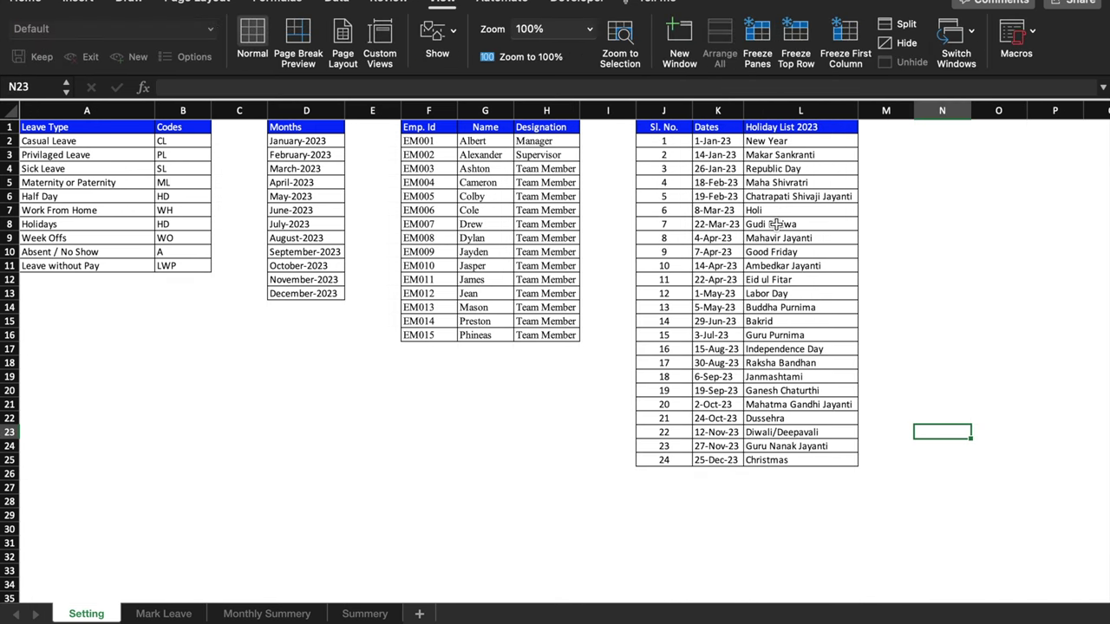
Define the workbook-scoped name Holidays for the holiday dates in K2:K25
left_click_drag(716, 140, 717, 459)
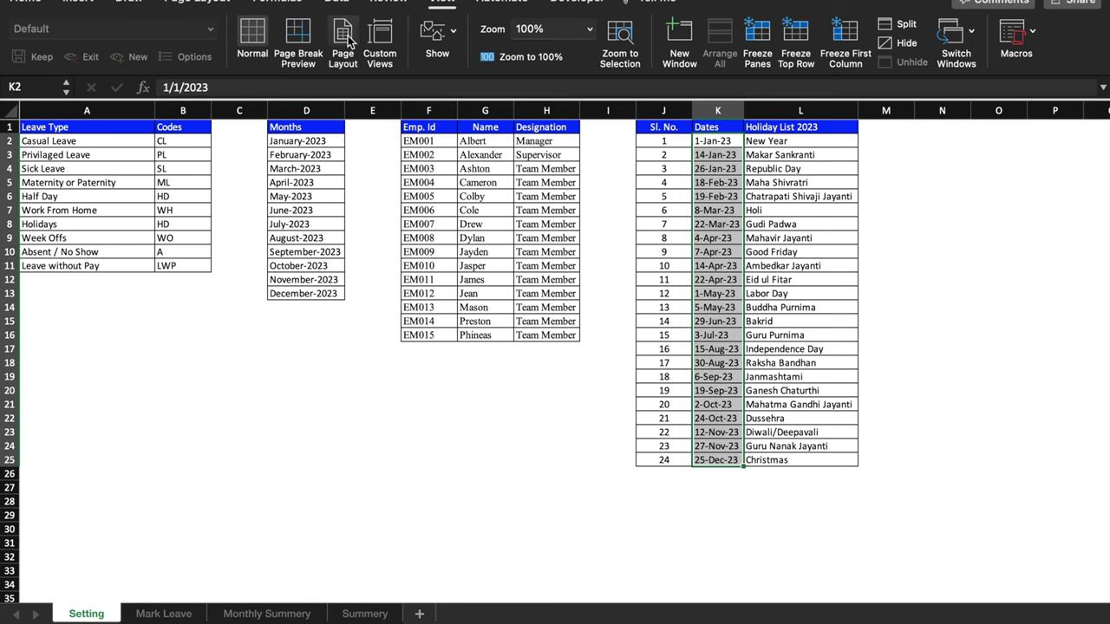
left_click(277, 1)
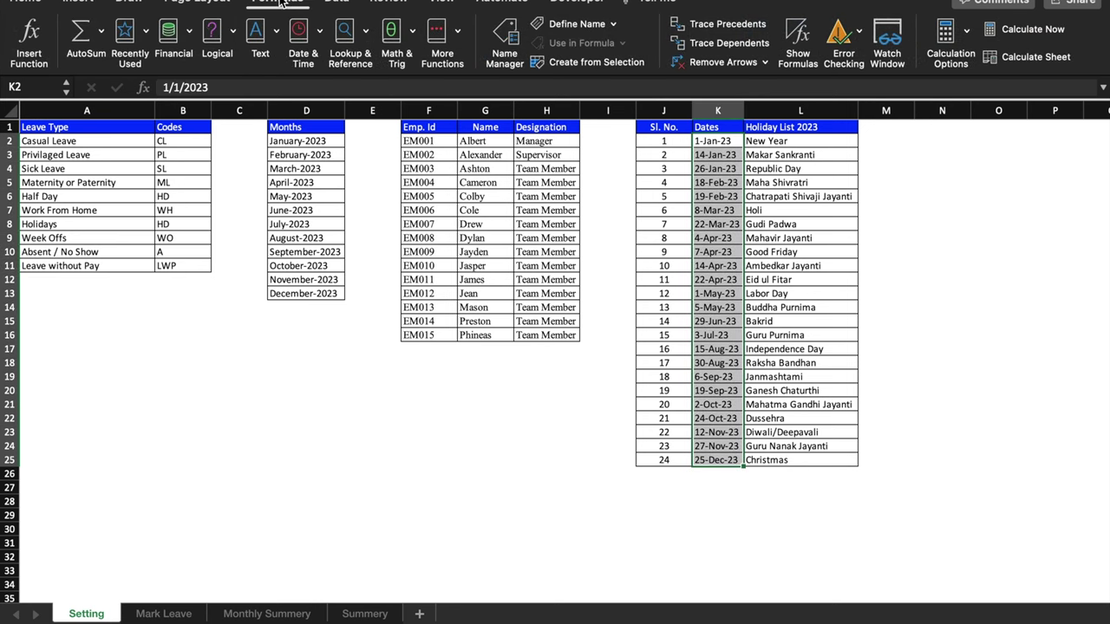
left_click(614, 31)
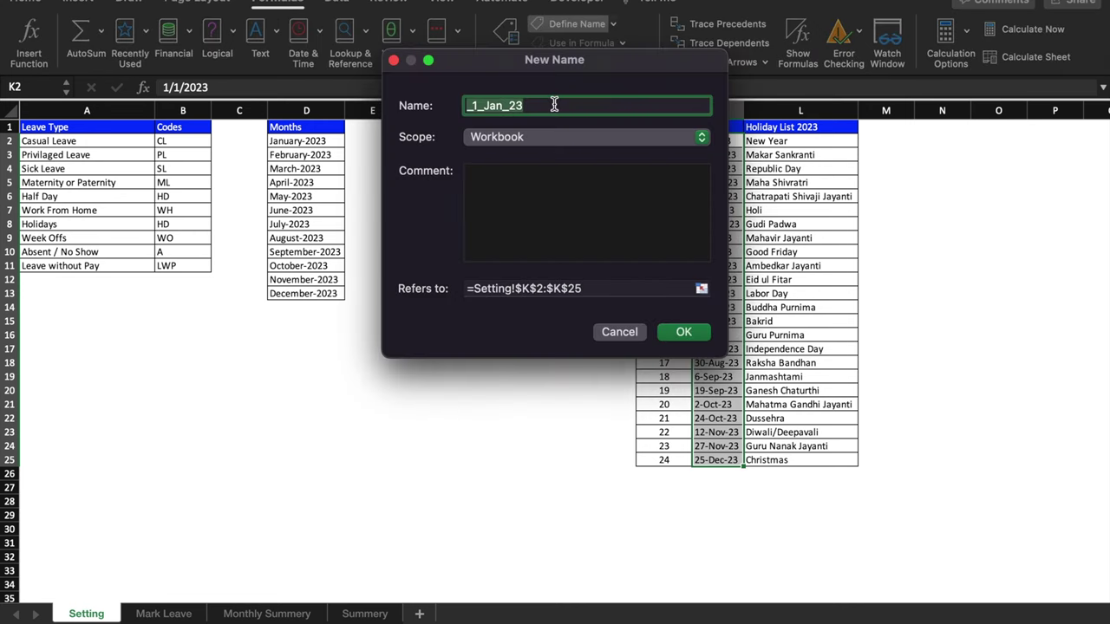
type("Holidays")
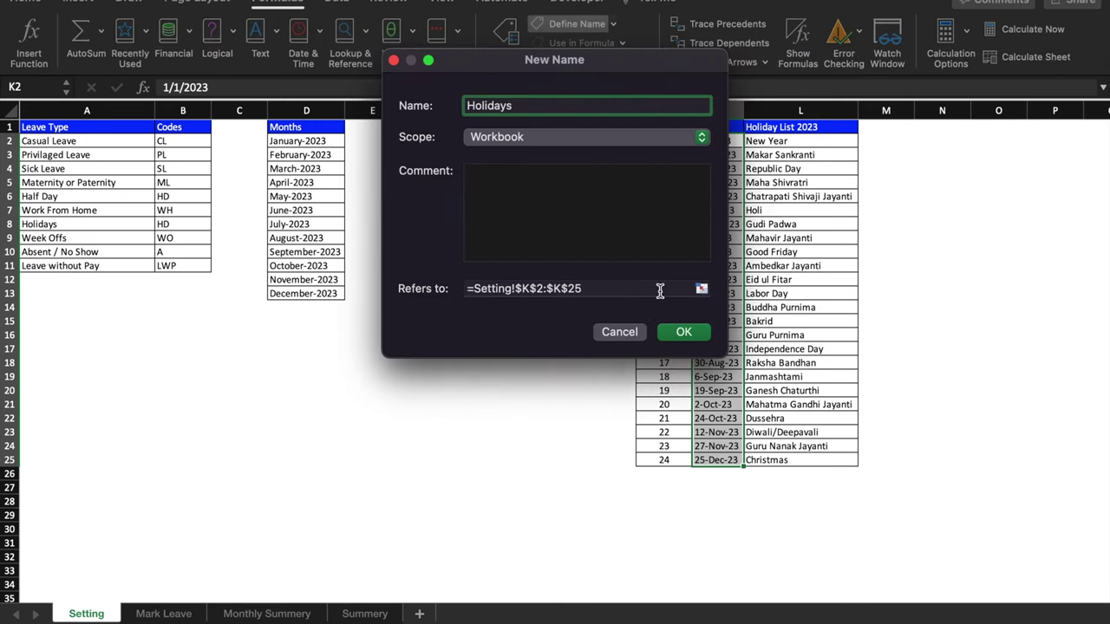
left_click(684, 333)
On the Mark Leave sheet, enter the headings Unique ID, Emp ID and Employee Name in A1:C1
left_click(149, 609)
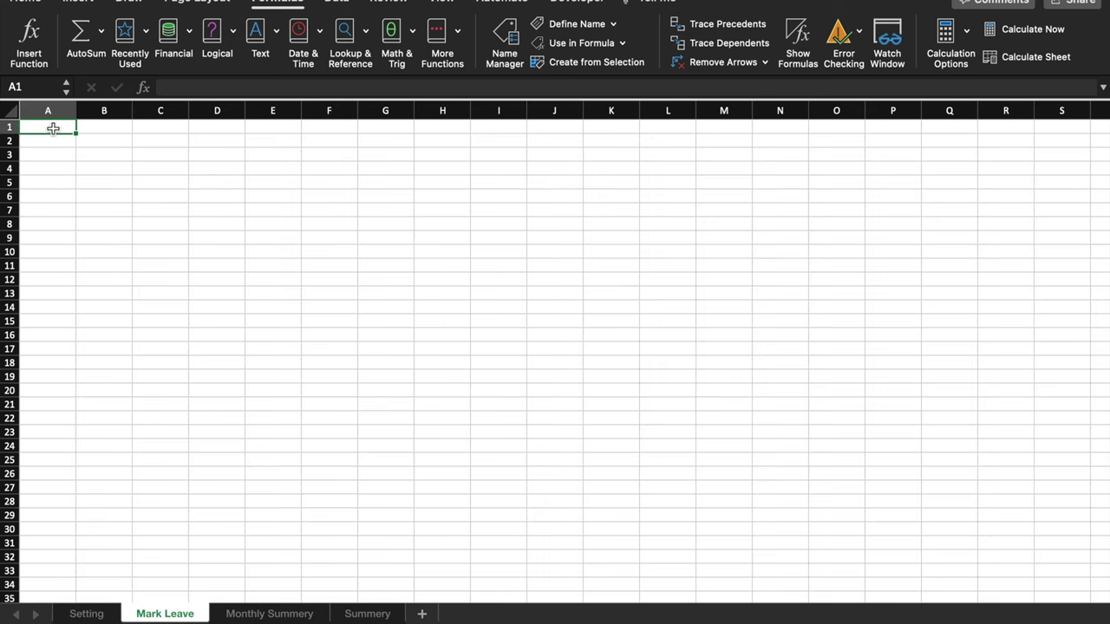
type("Unique ID")
left_click(138, 191)
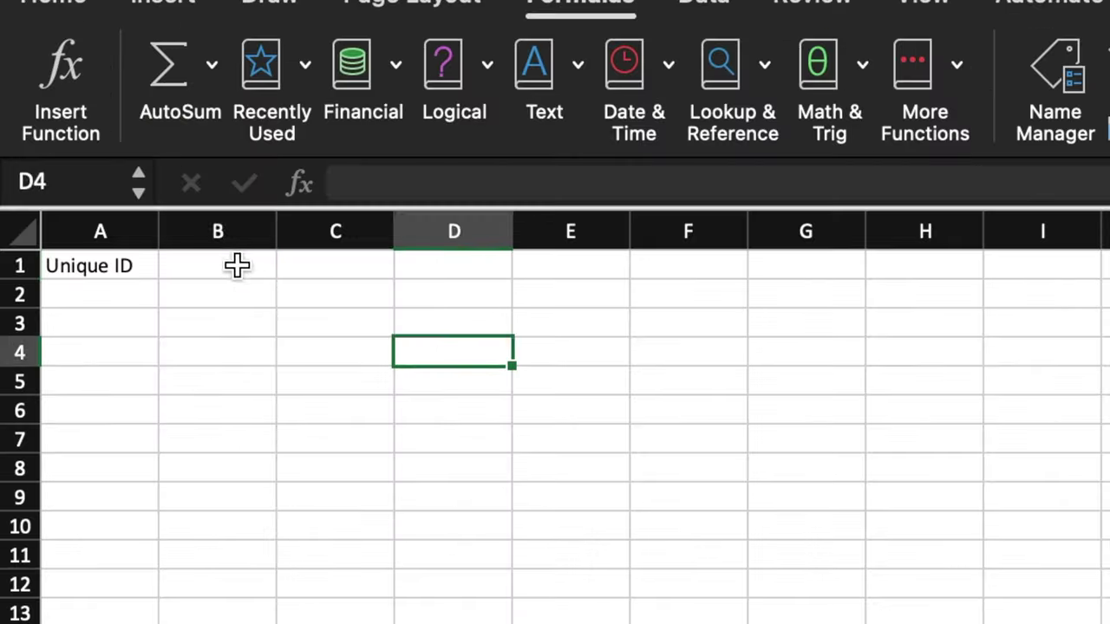
left_click(113, 125)
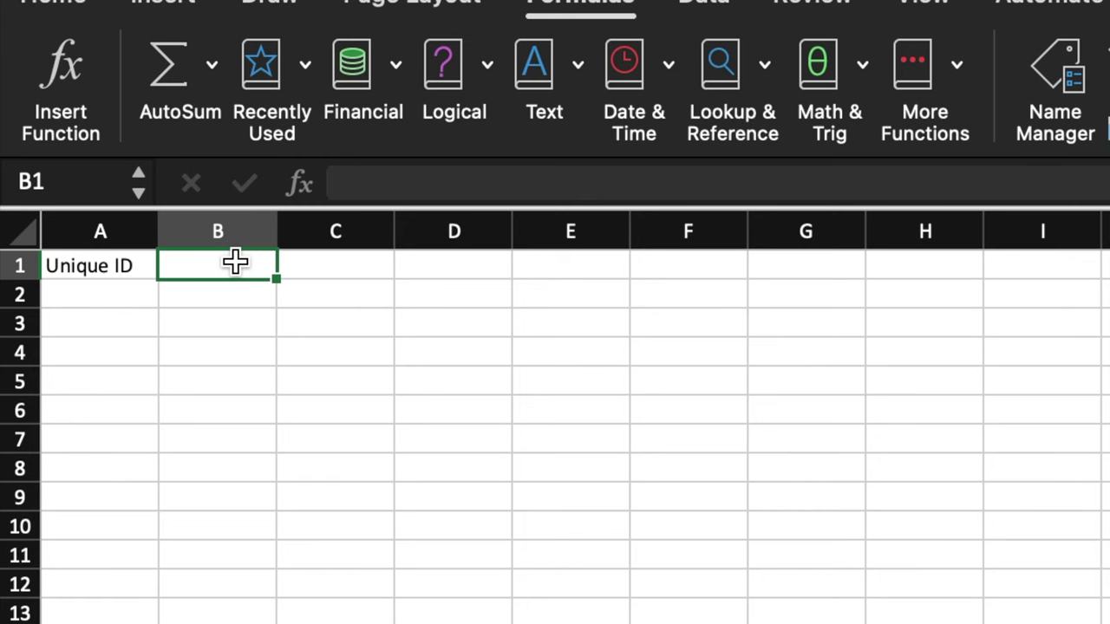
type("Emp ID")
left_click(351, 267)
type("Employee Name")
Enter the headings Designation, Date, Day, Leave Type and Holidays in D1:H1
left_click(496, 253)
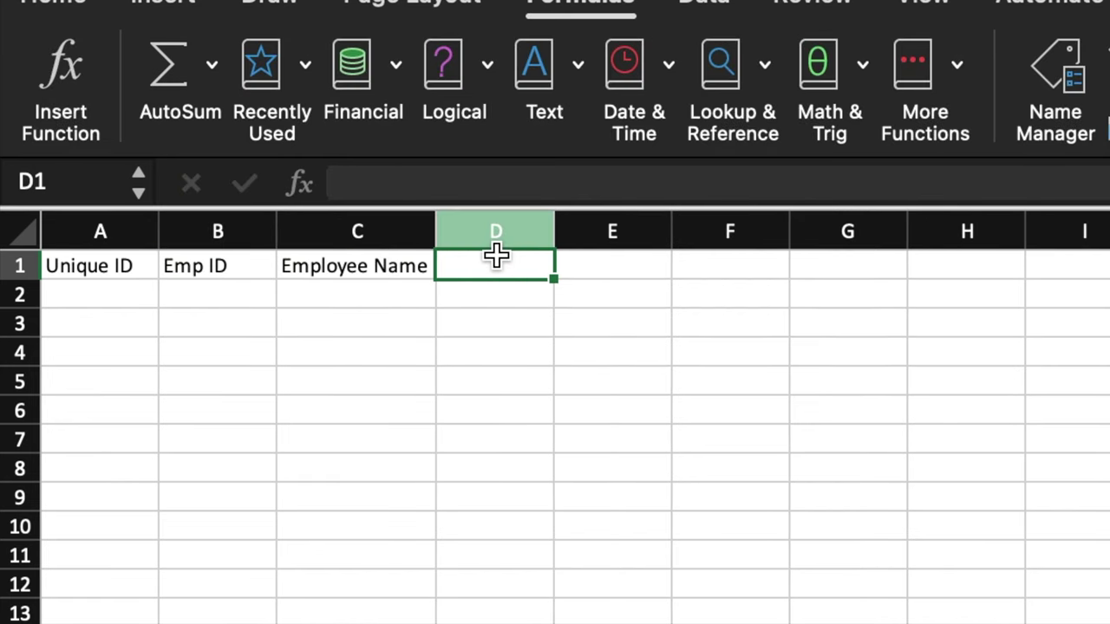
type("Designation")
left_click(607, 270)
type("Date")
key("Tab")
type("Day")
left_click(842, 252)
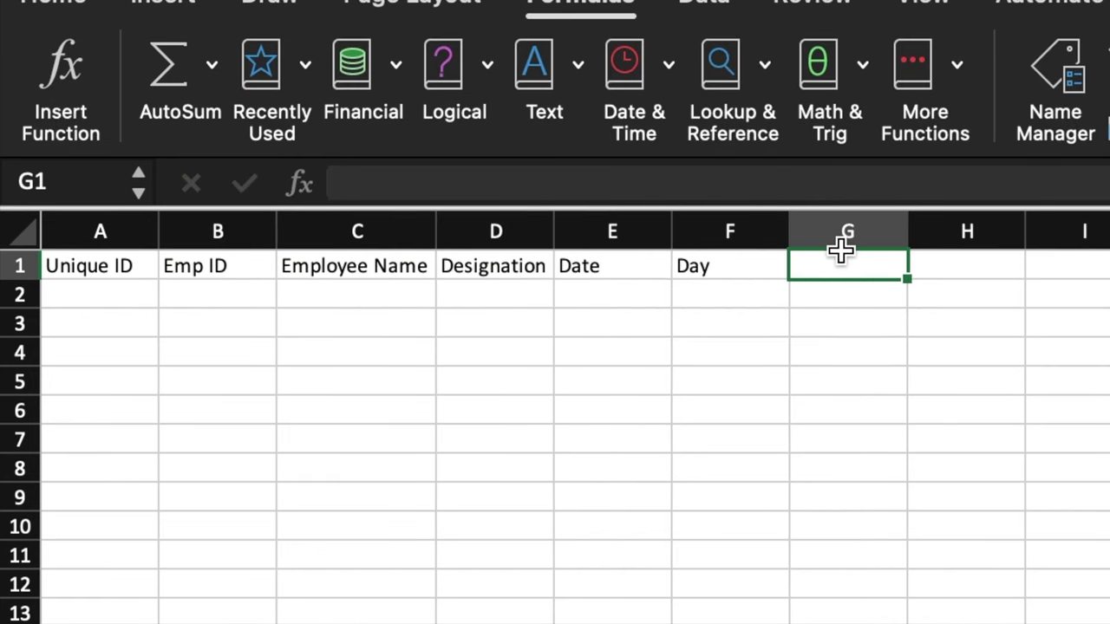
type("Leave Type")
left_click(949, 269)
type("Holidays")
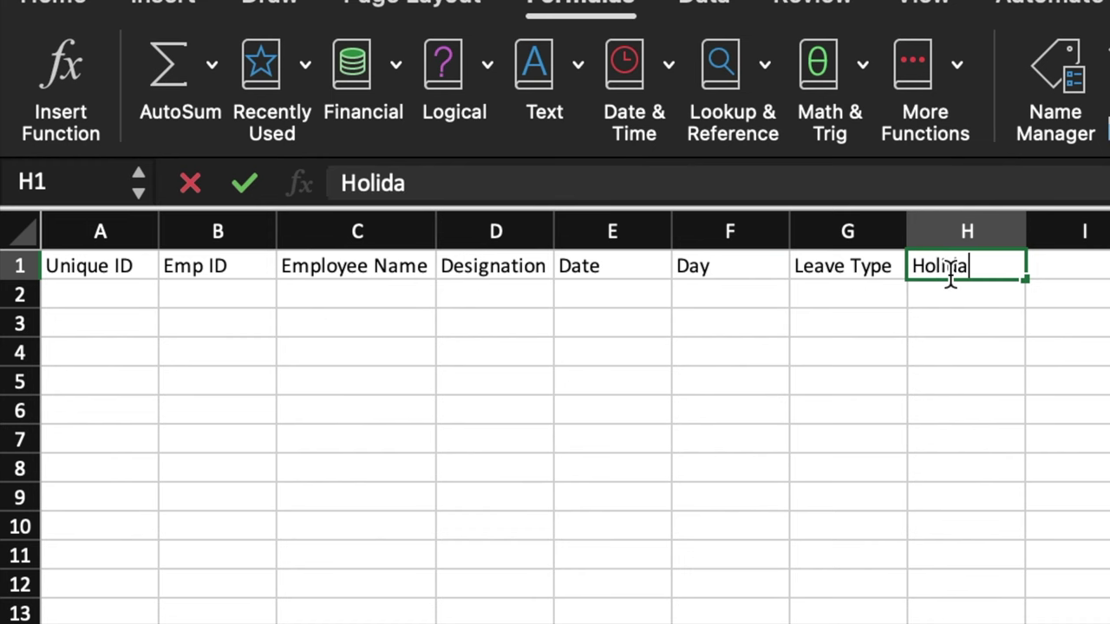
left_click(1076, 409)
Apply borders to all cells in A1:H26 and centre the heading row
left_click_drag(50, 176, 431, 240)
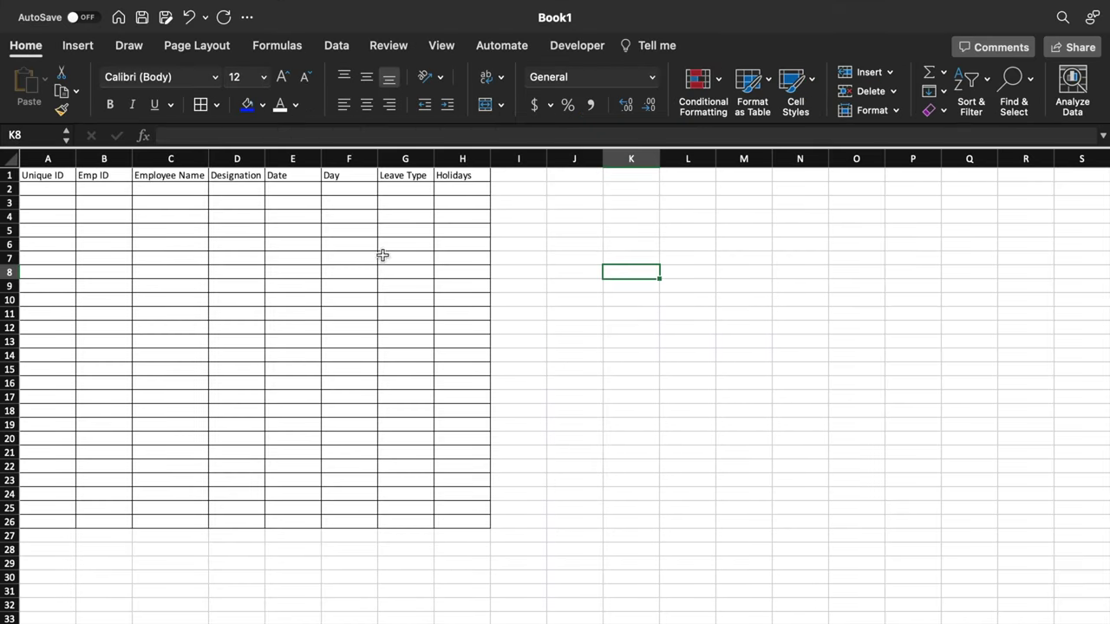
left_click(10, 176)
left_click(366, 105)
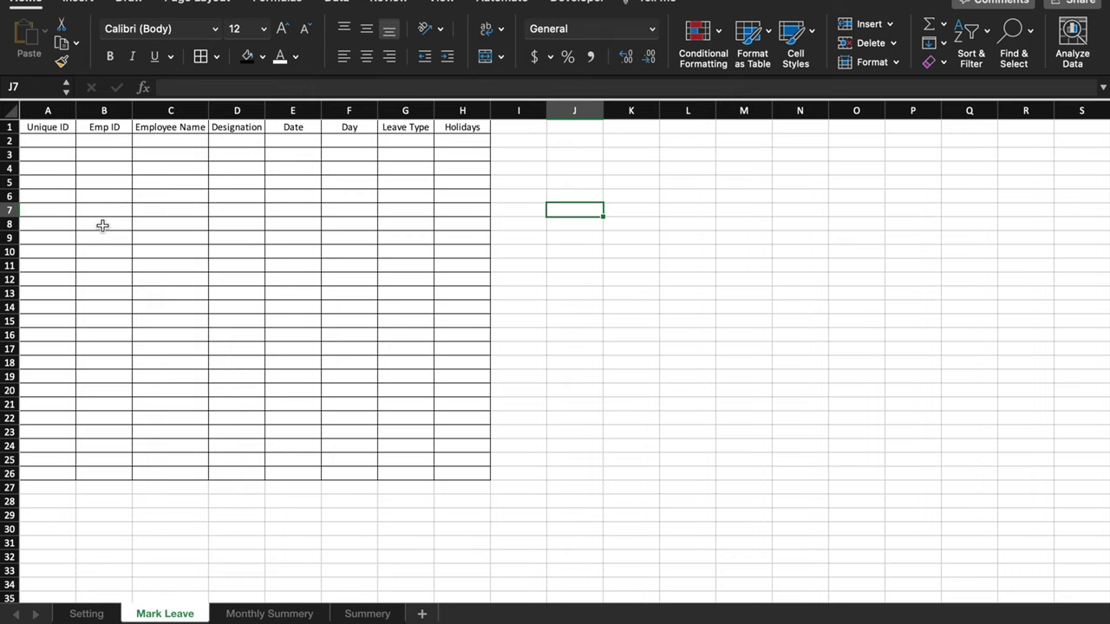
Convert the bordered range A1:H26 into a table with headers
left_click_drag(50, 129, 451, 475)
key("ctrl+t")
left_click(474, 183)
left_click(615, 215)
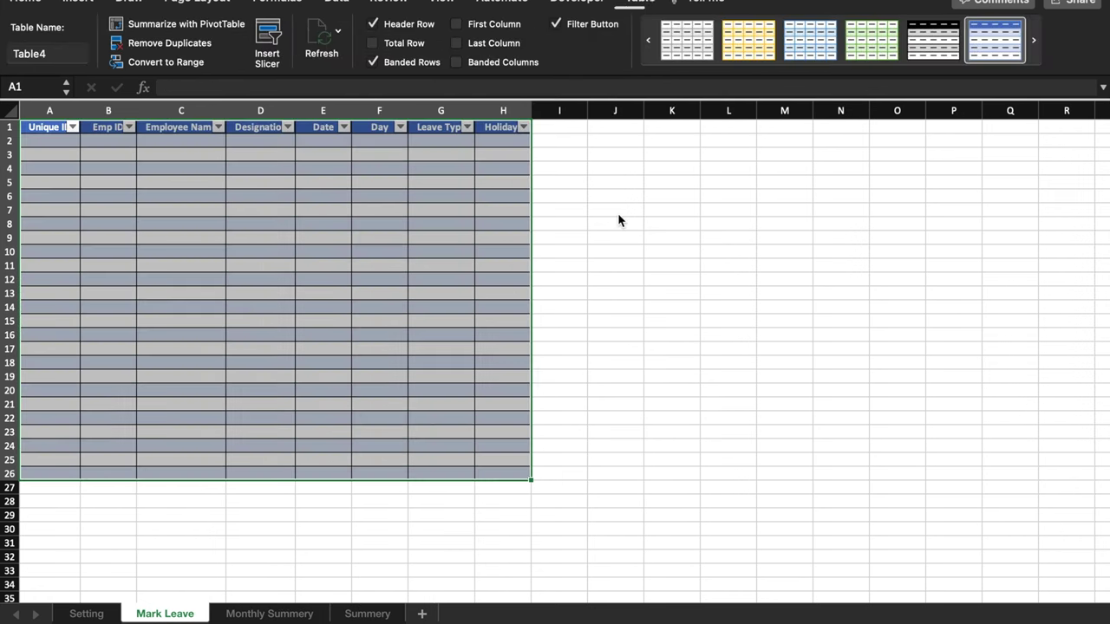
Apply the dark blue banded style with a black header row to the table
left_click(1037, 40)
left_click(1037, 41)
left_click(1037, 40)
left_click(874, 40)
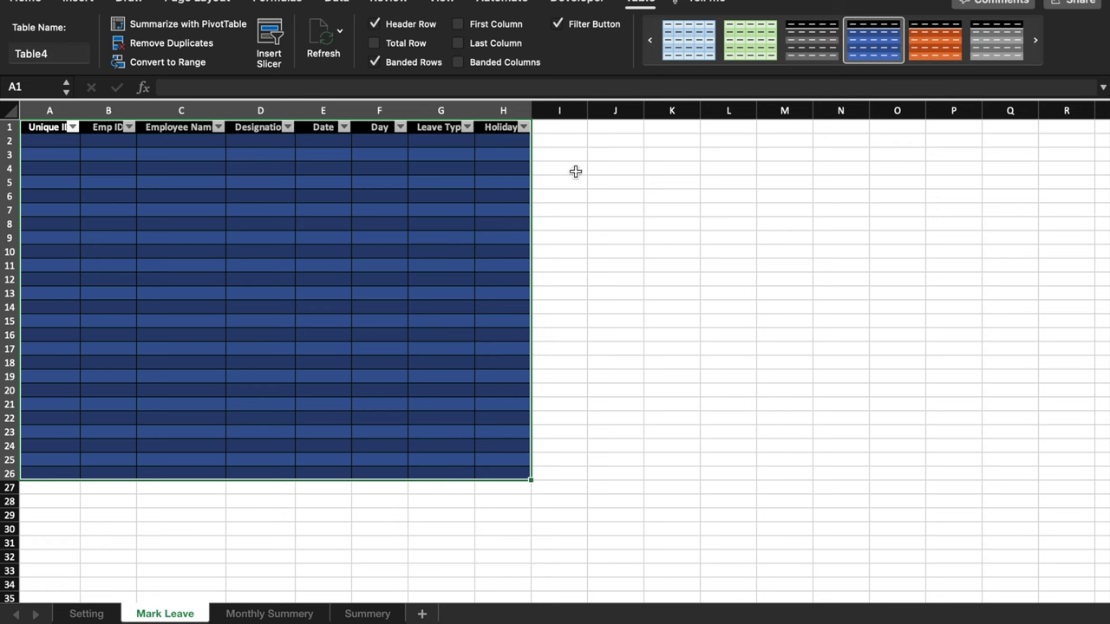
Hide the gridlines on the Mark Leave sheet
left_click(442, 45)
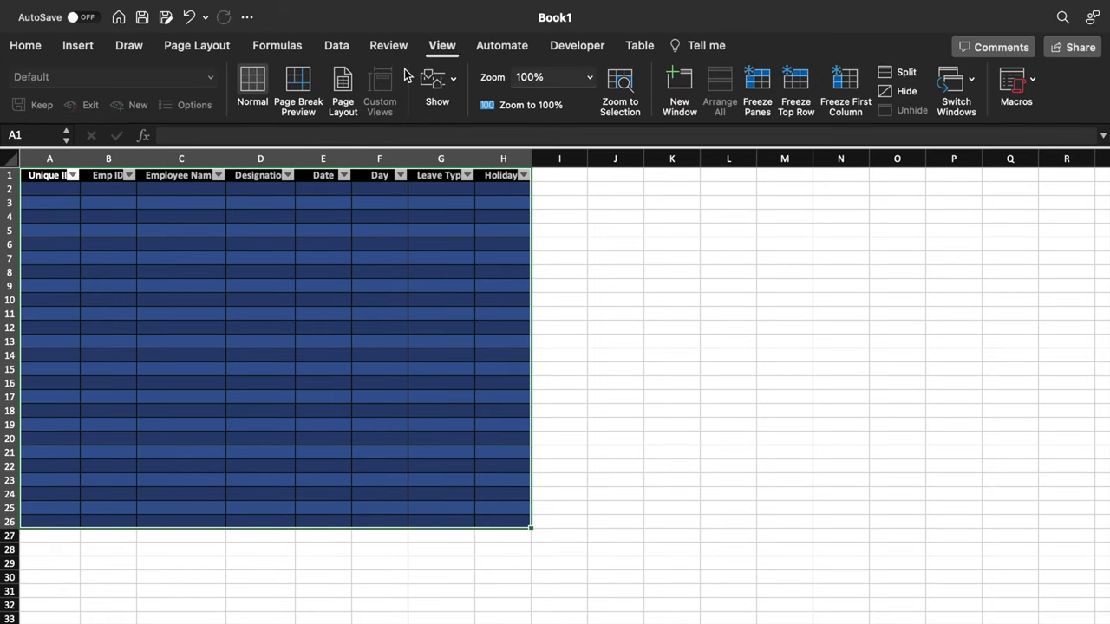
left_click(452, 80)
left_click(379, 158)
left_click(260, 202)
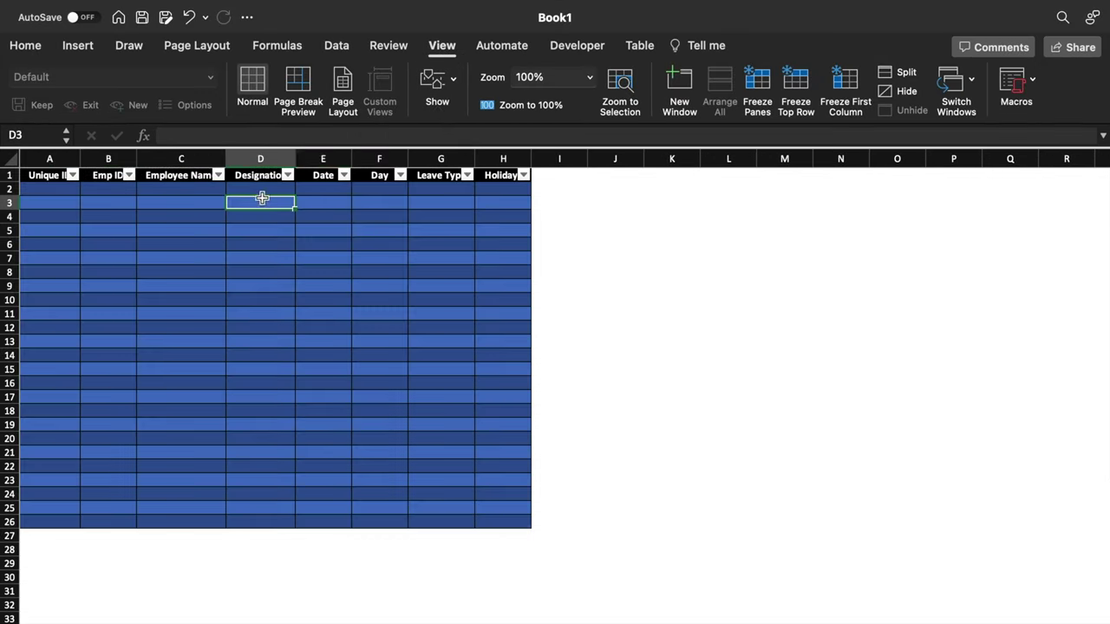
Turn off the filter buttons in the Mark Leave table's header row
left_click(641, 48)
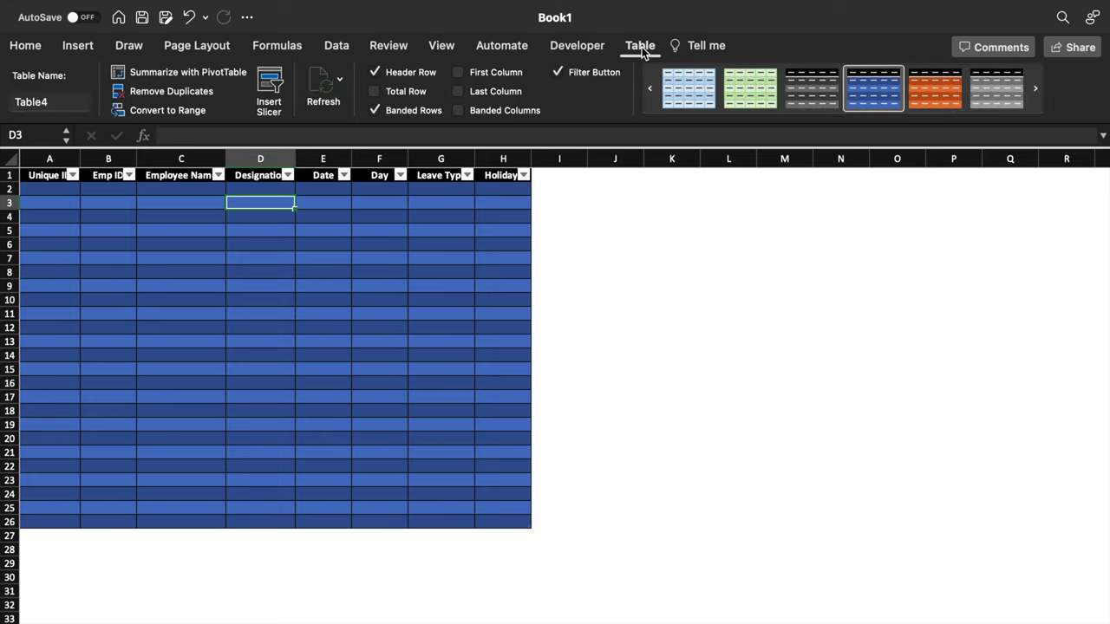
left_click(558, 73)
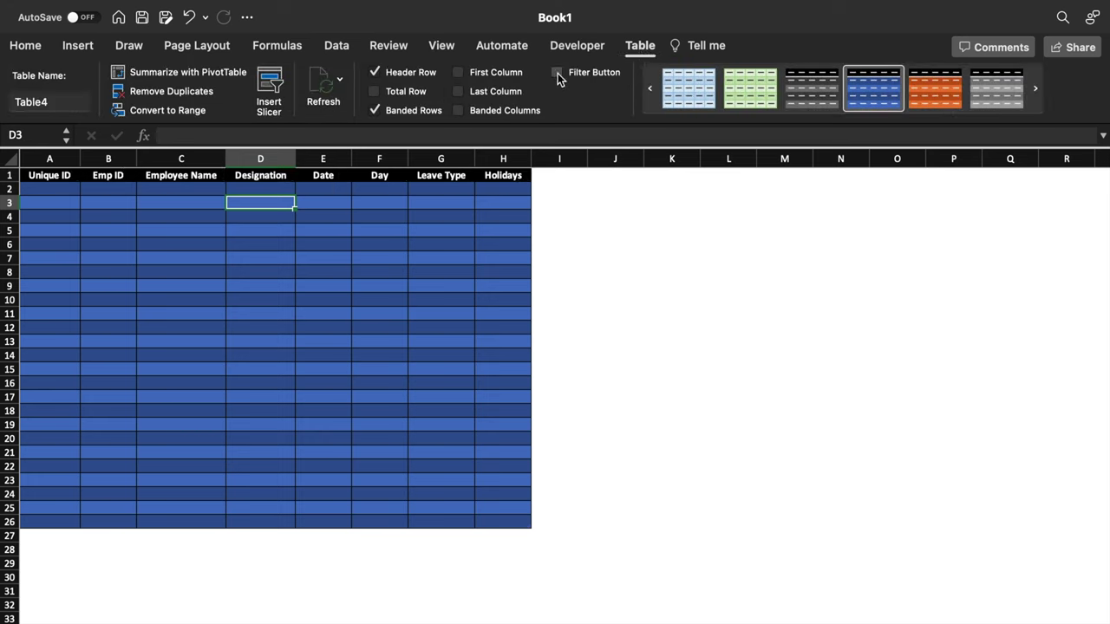
left_click(639, 268)
Add list data validation to B2, using the employee IDs in =Setting!$F$2:$F$16 as its source
left_click(117, 190)
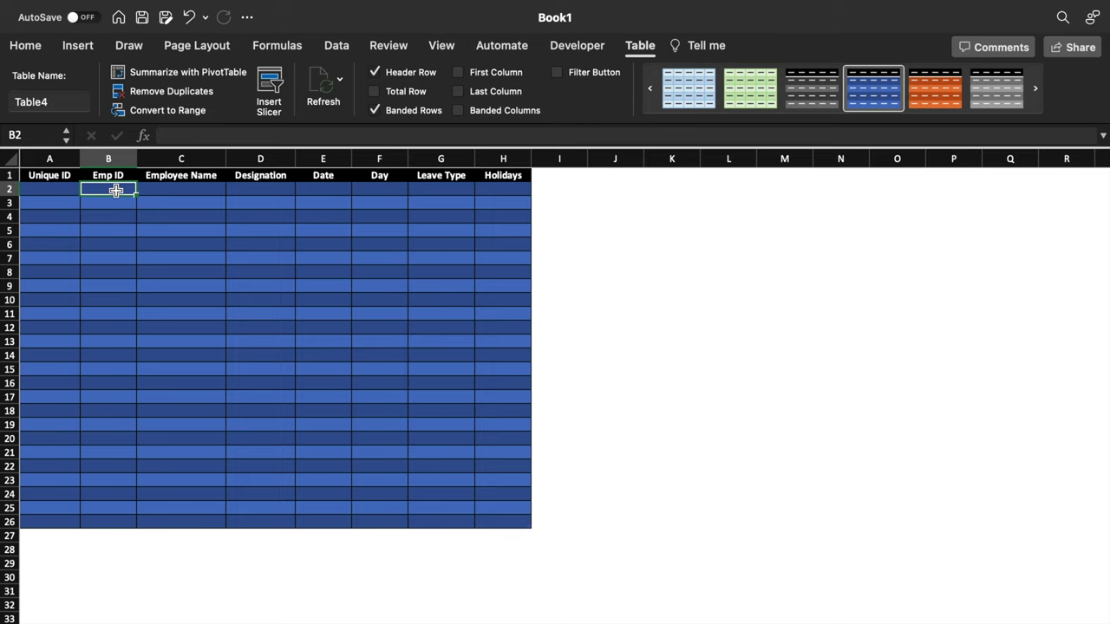
left_click(335, 46)
left_click(799, 83)
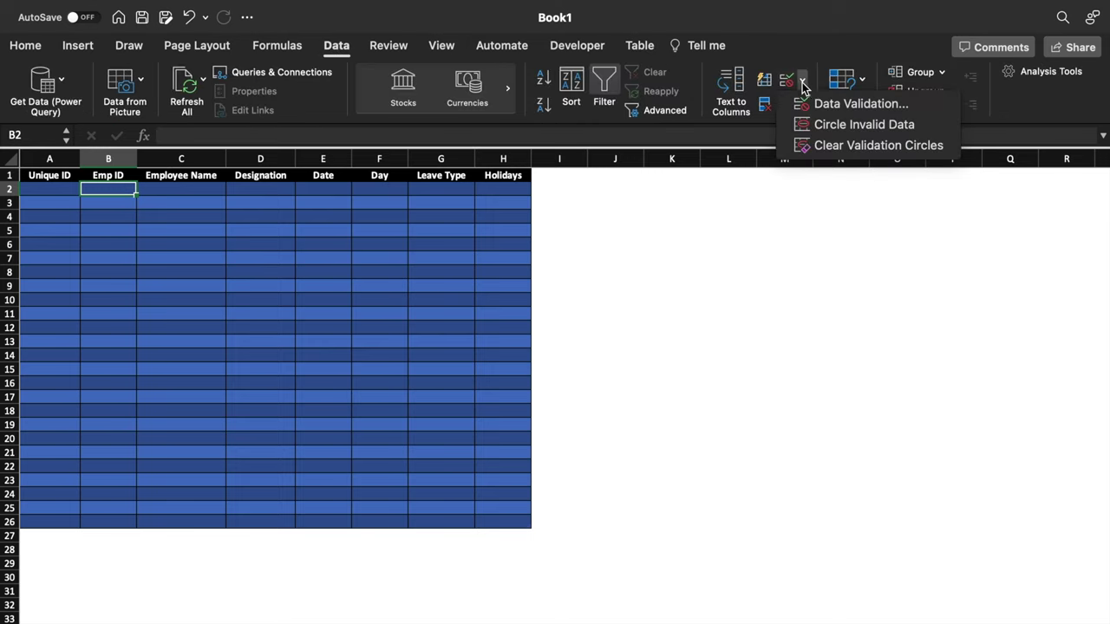
left_click(845, 103)
left_click(544, 198)
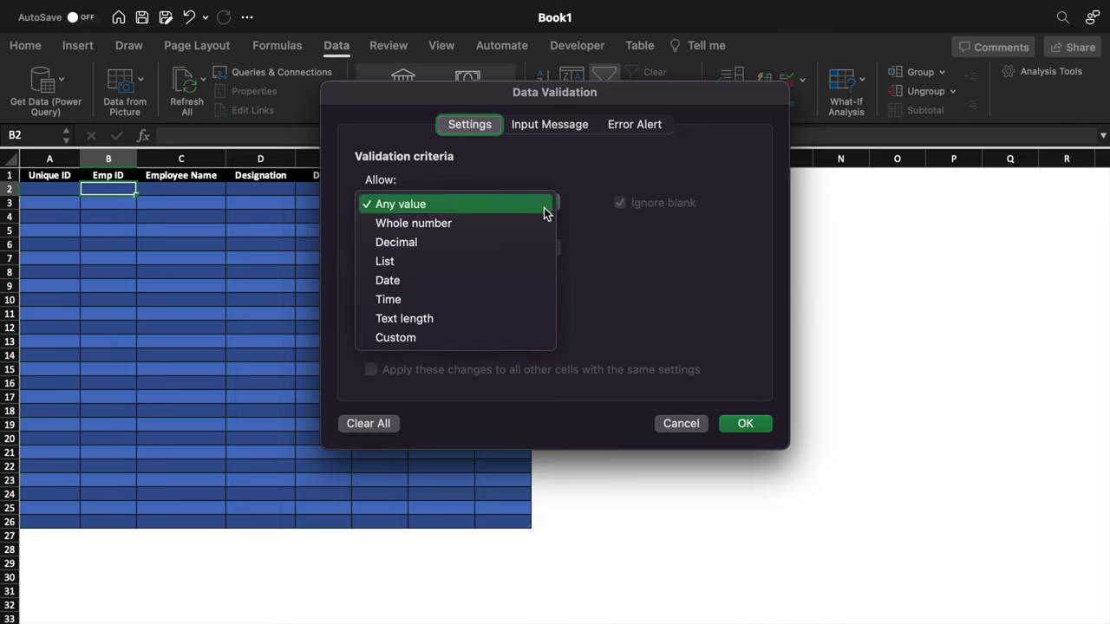
left_click(475, 267)
left_click(501, 294)
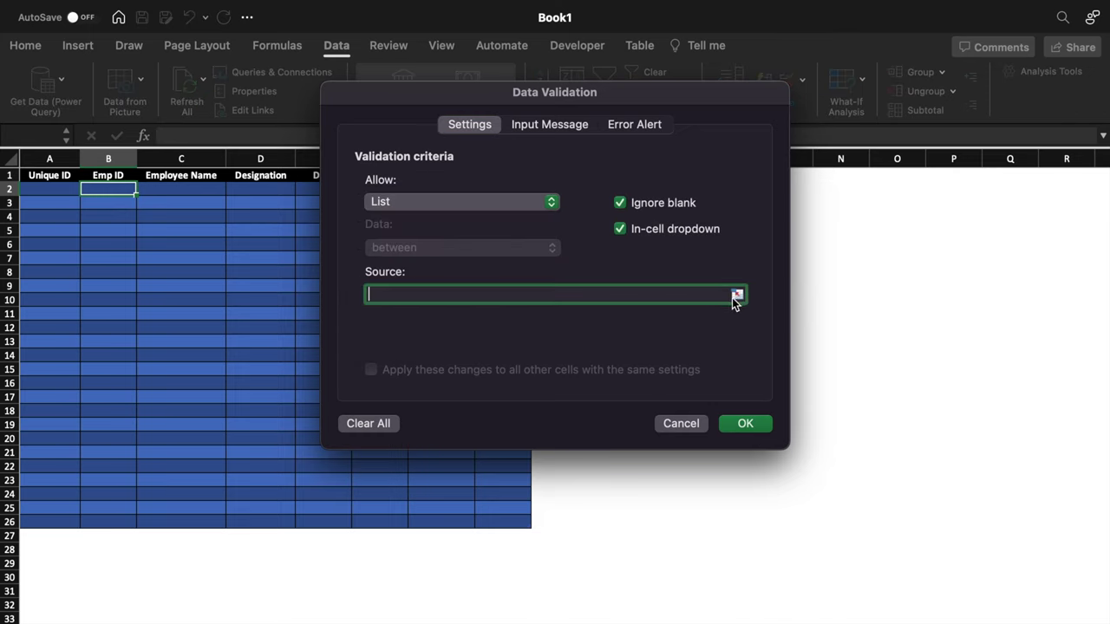
left_click(736, 295)
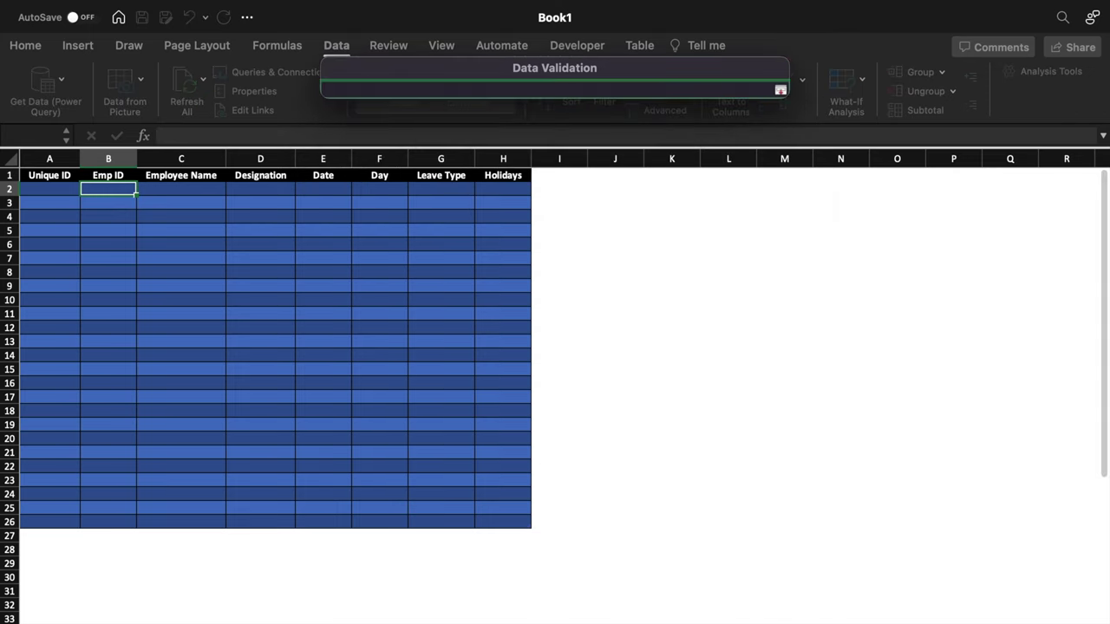
left_click(228, 617)
left_click_drag(429, 189, 431, 383)
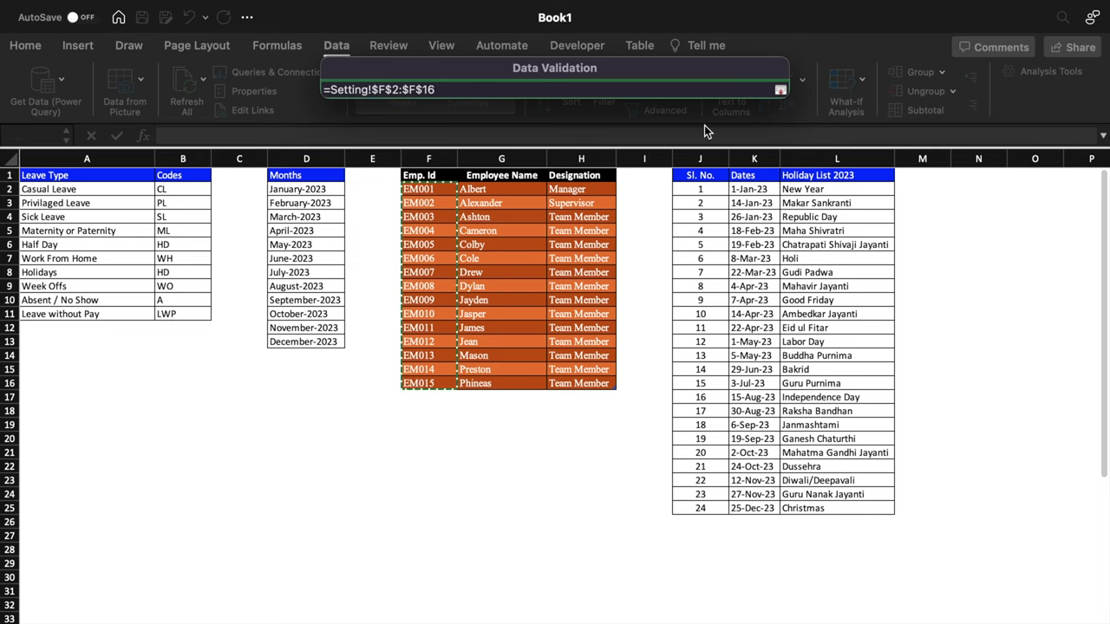
left_click(779, 93)
left_click(751, 424)
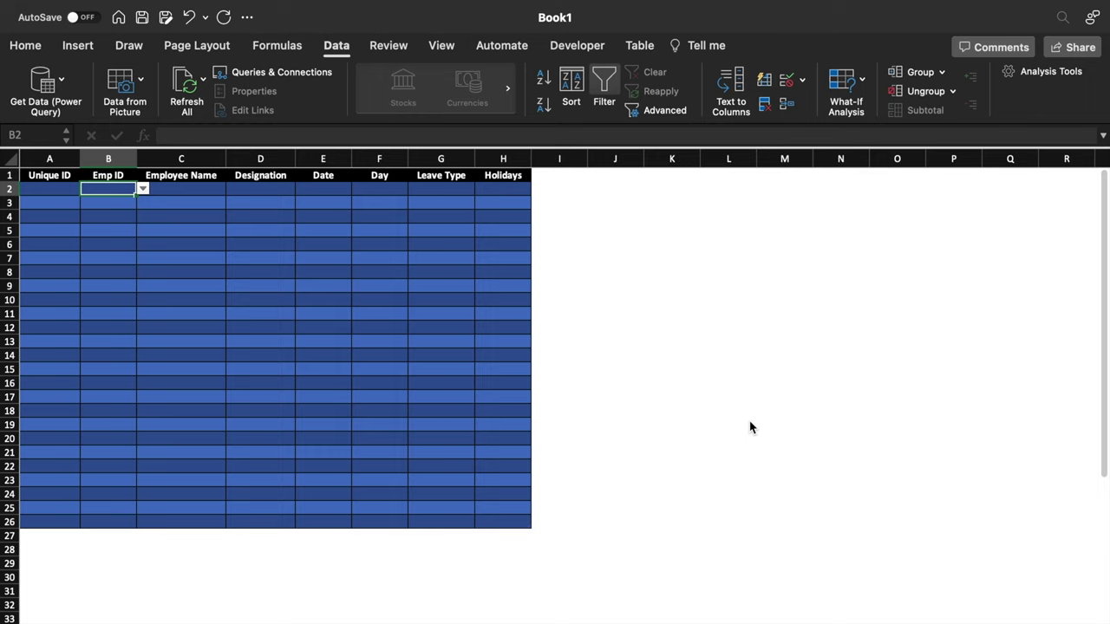
Check the drop-down in B2 and copy its validation down the rest of the Emp ID column
left_click(143, 189)
key("Escape")
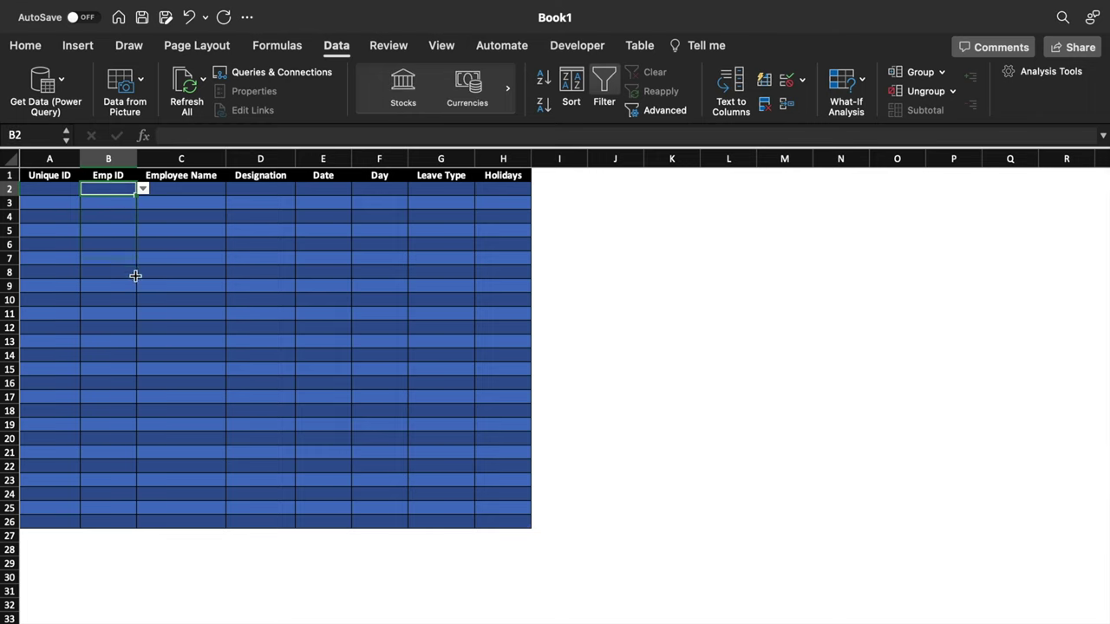
left_click(131, 515, "shift")
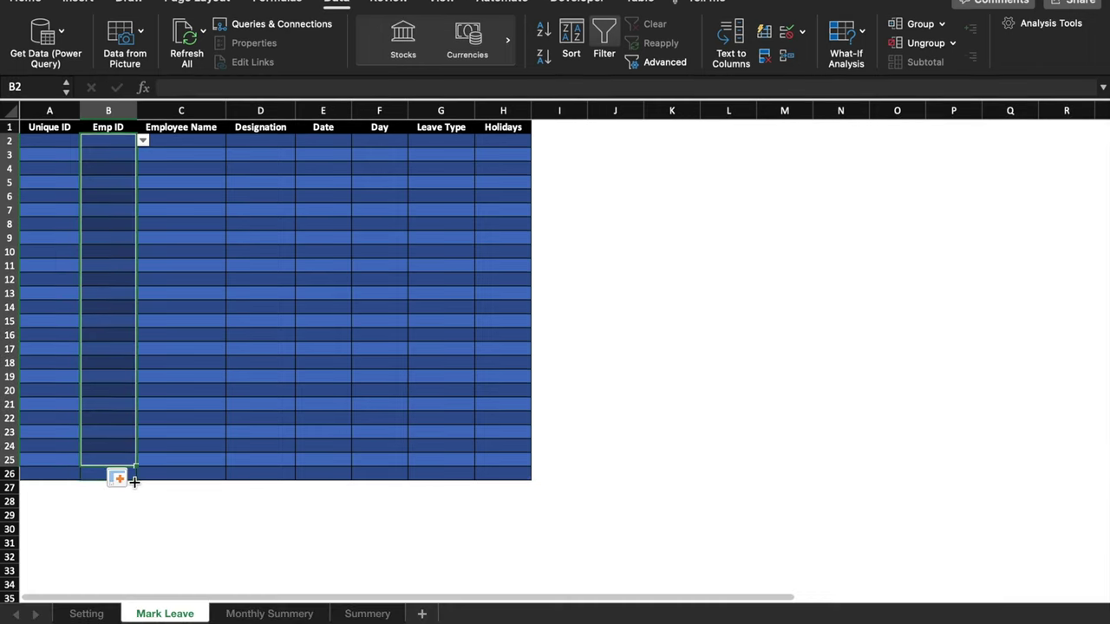
left_click(111, 460)
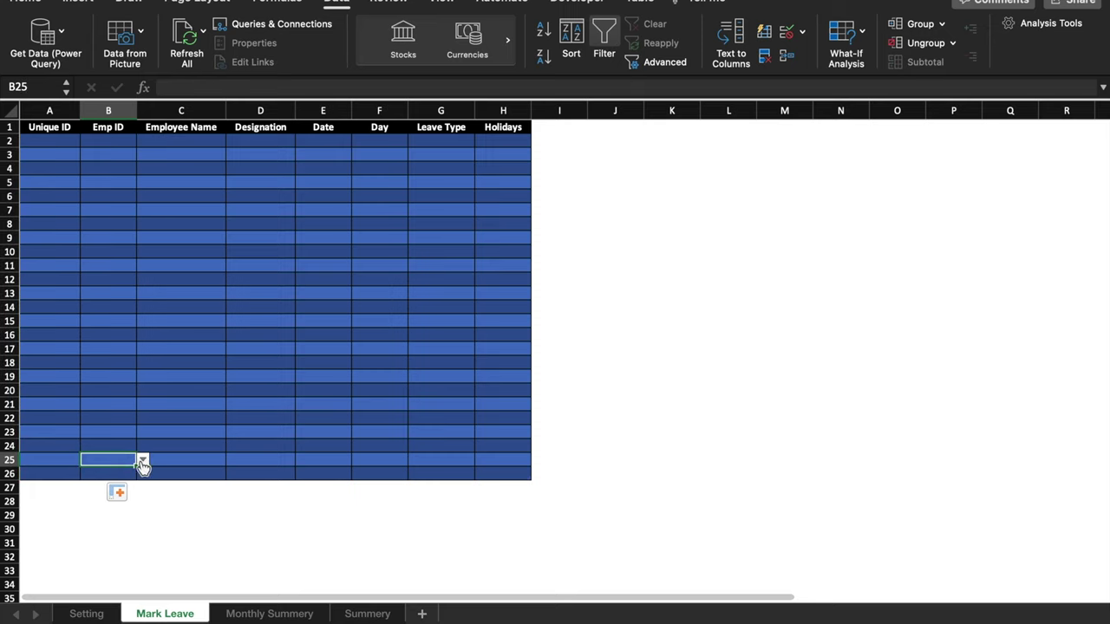
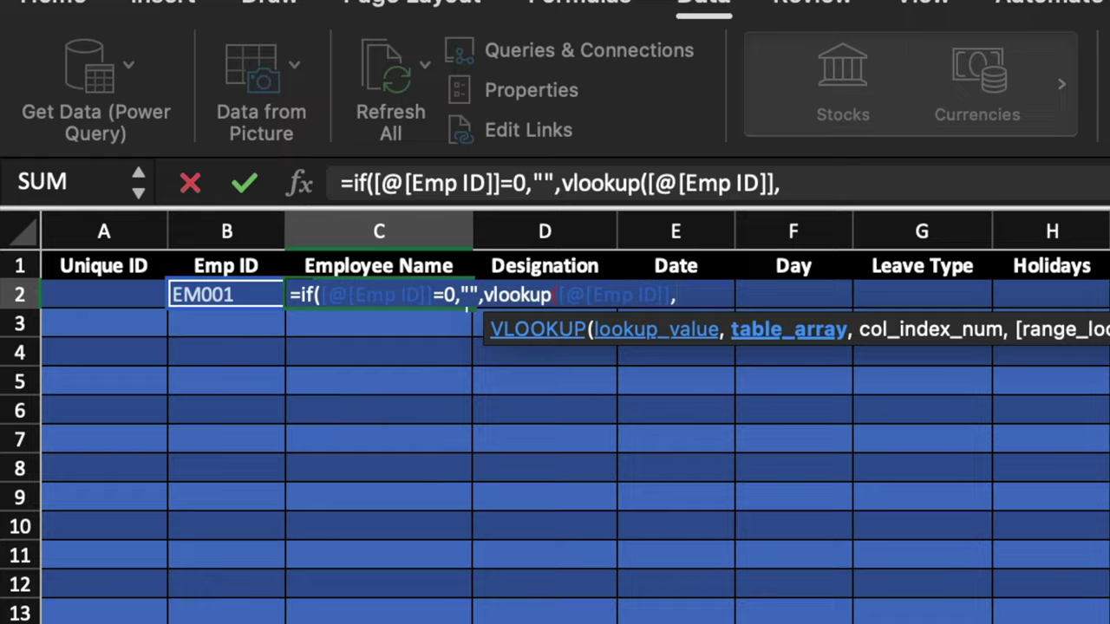
Complete the C2 formula as =IF([@[Emp ID]]=0,"",VLOOKUP([@[Emp ID]],Table1,2,0)) and fill it down the Employee Name column
left_click_drag(743, 232, 991, 556)
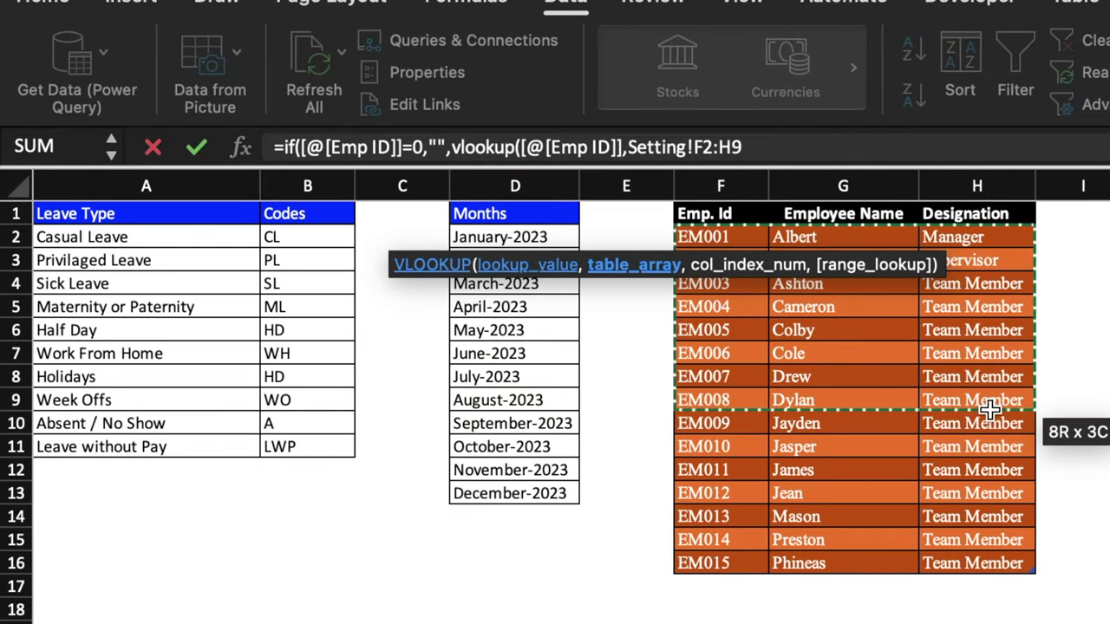
type(",")
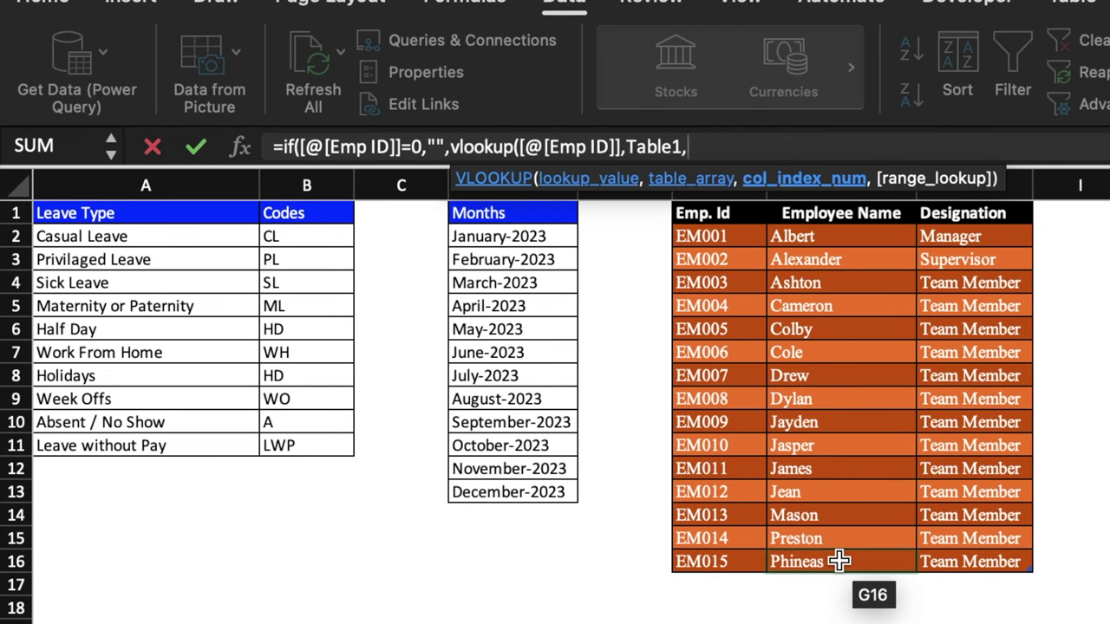
type("2,0)")
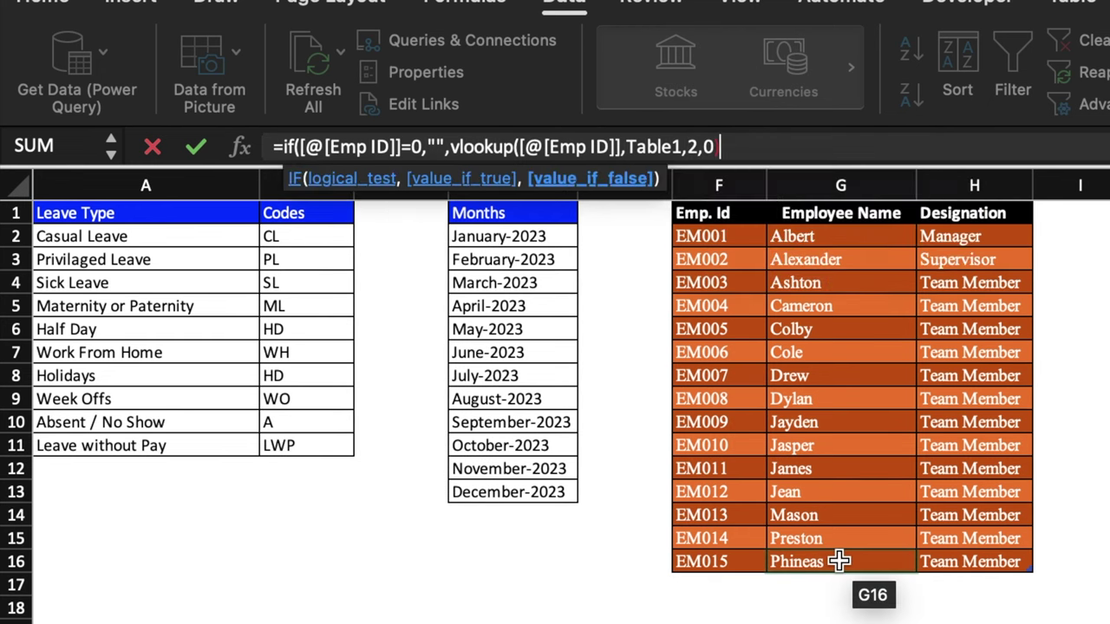
type(")")
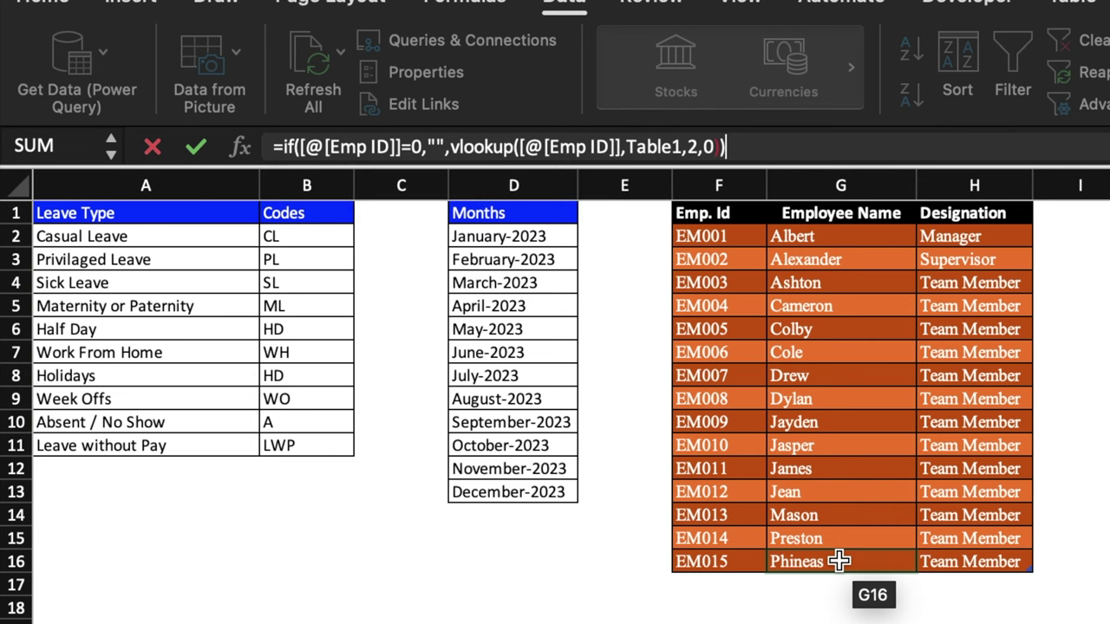
key("Return")
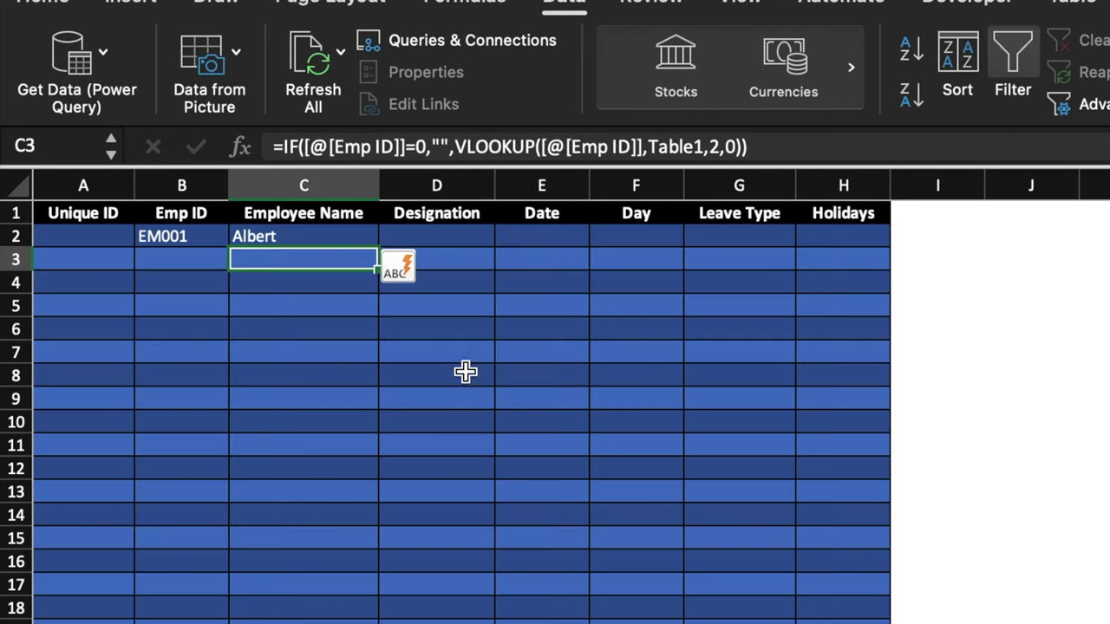
left_click(302, 241)
left_click_drag(377, 247, 364, 620)
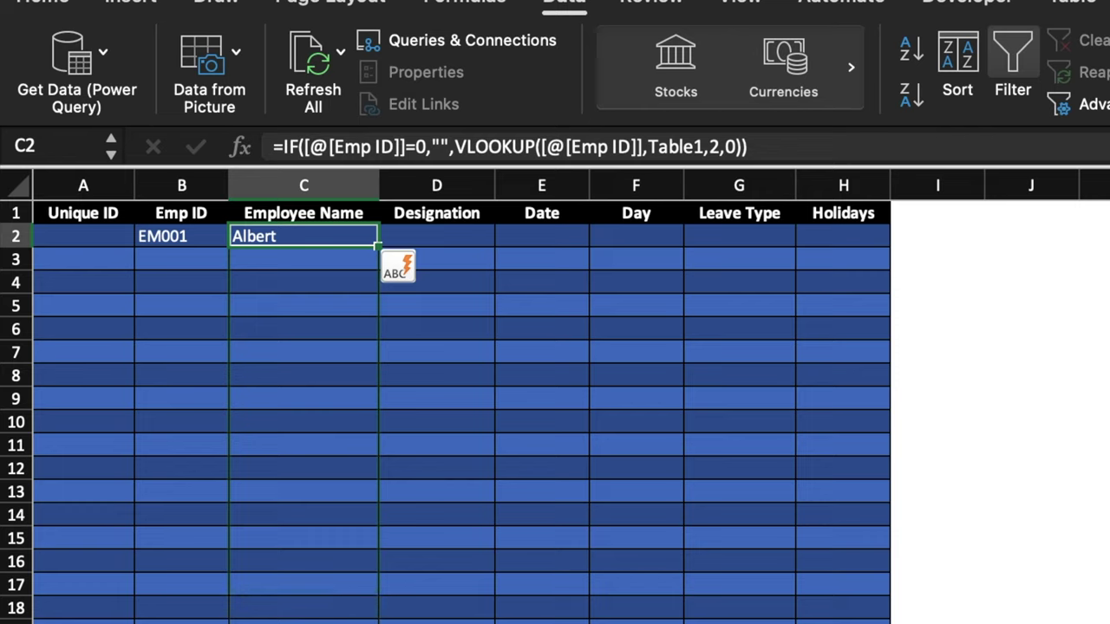
Begin the Designation formula in D2 with =IF([@[Emp ID]]=0,"",VLOOKUP([@[Emp ID]], so that blank employee IDs return an empty cell
left_click(413, 241)
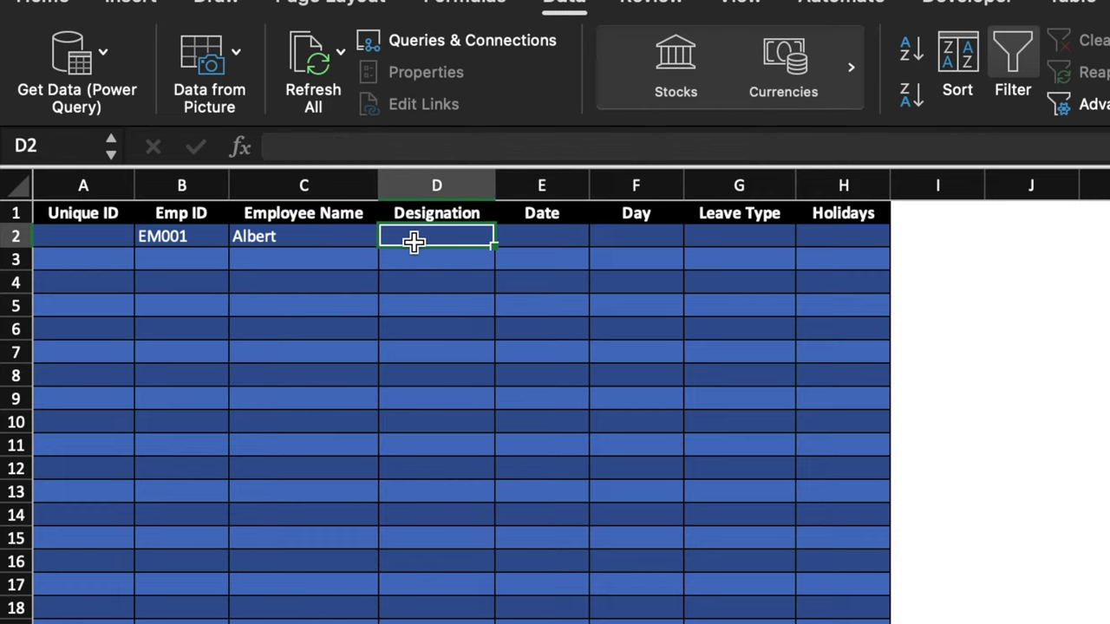
type("=")
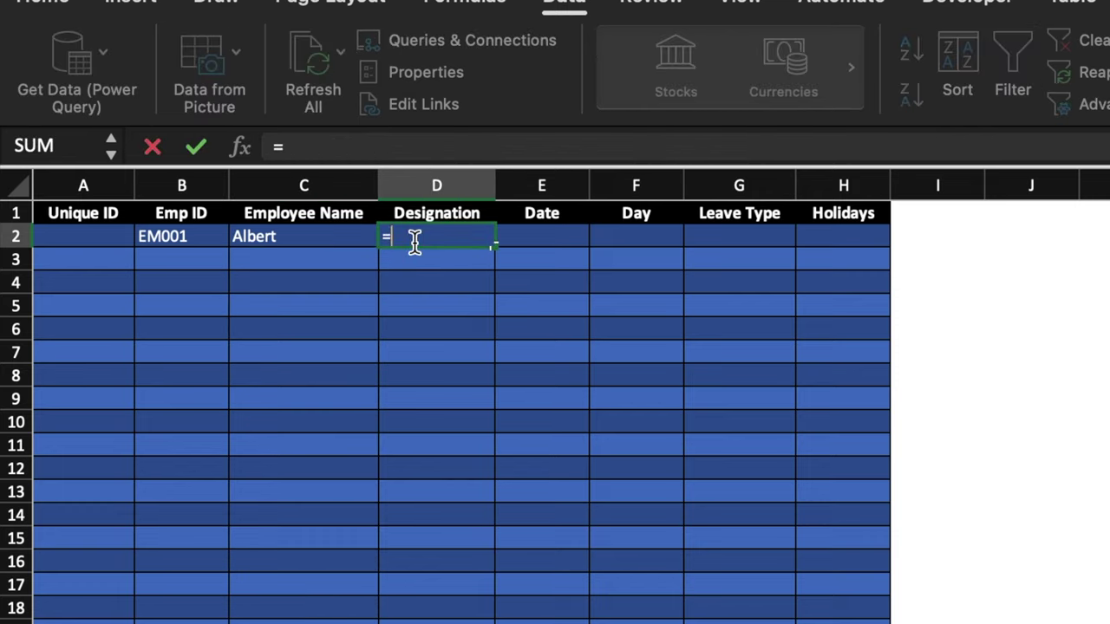
type("if(")
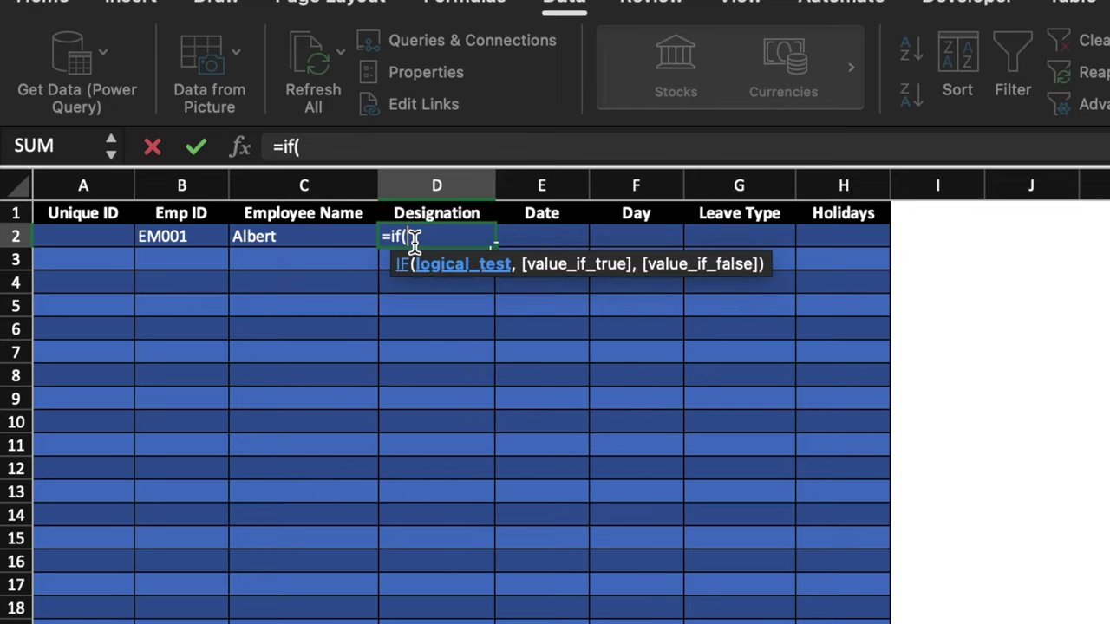
left_click(165, 236)
type("=")
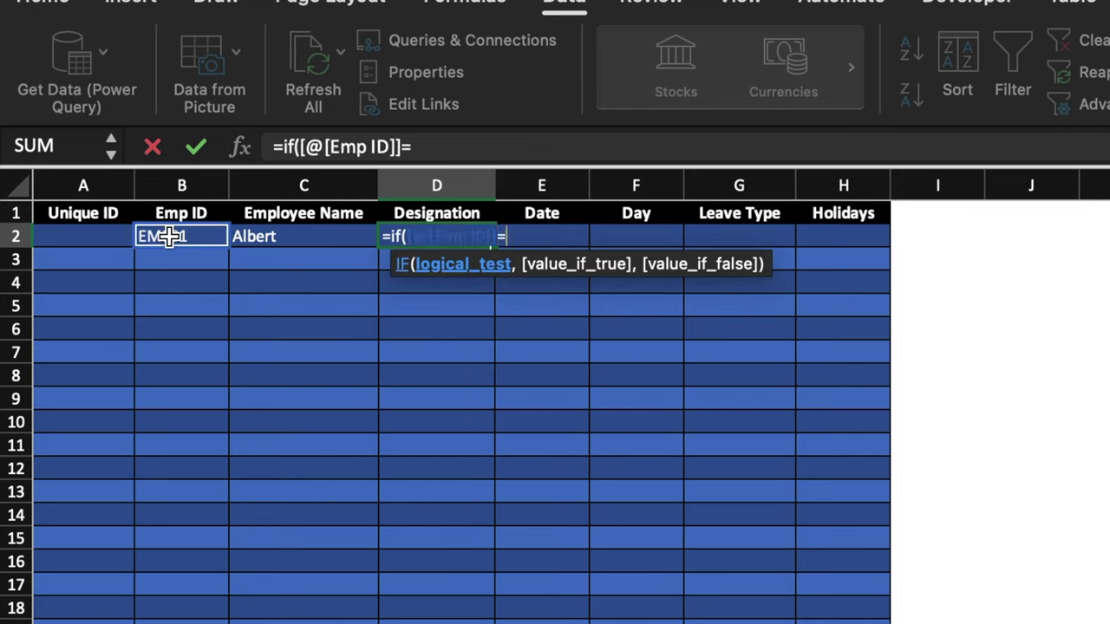
type("0,")
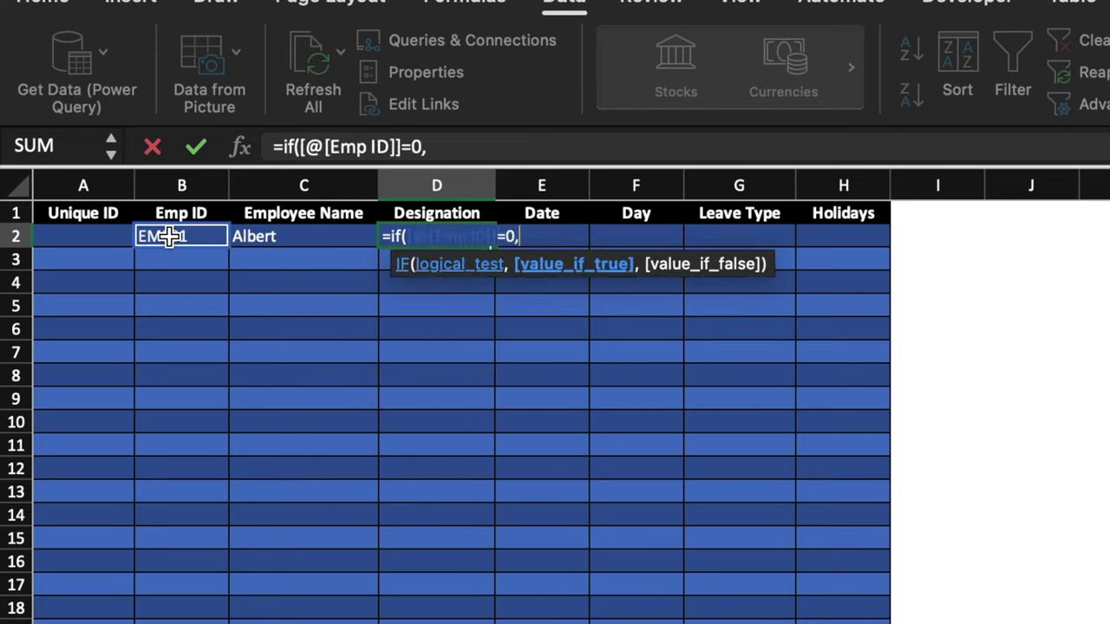
type("\"\",vlookup(")
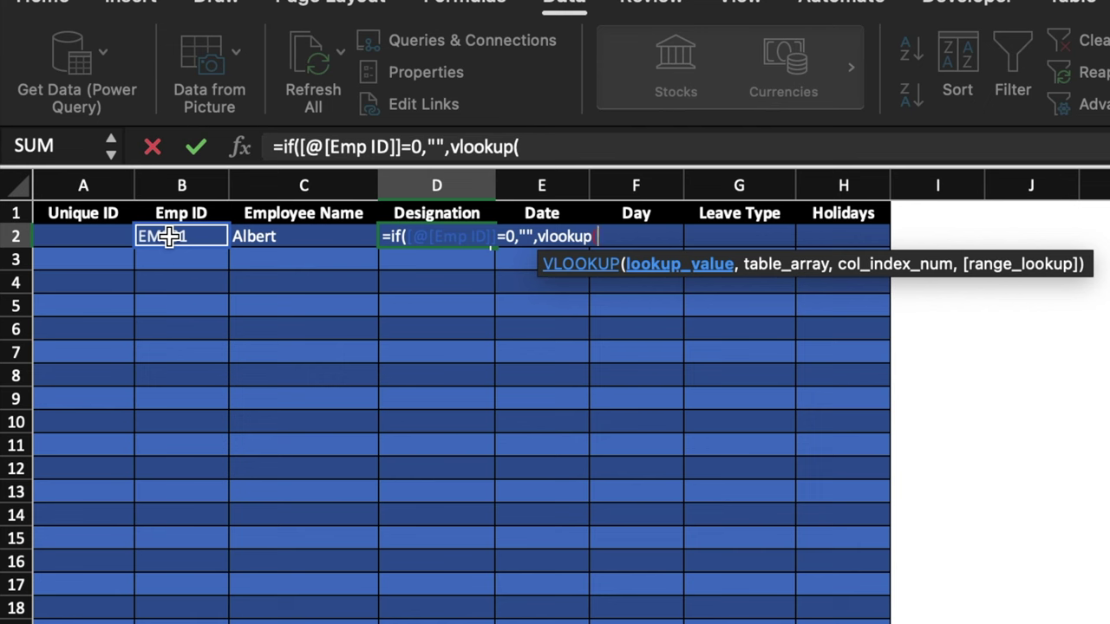
left_click(170, 236)
type(",")
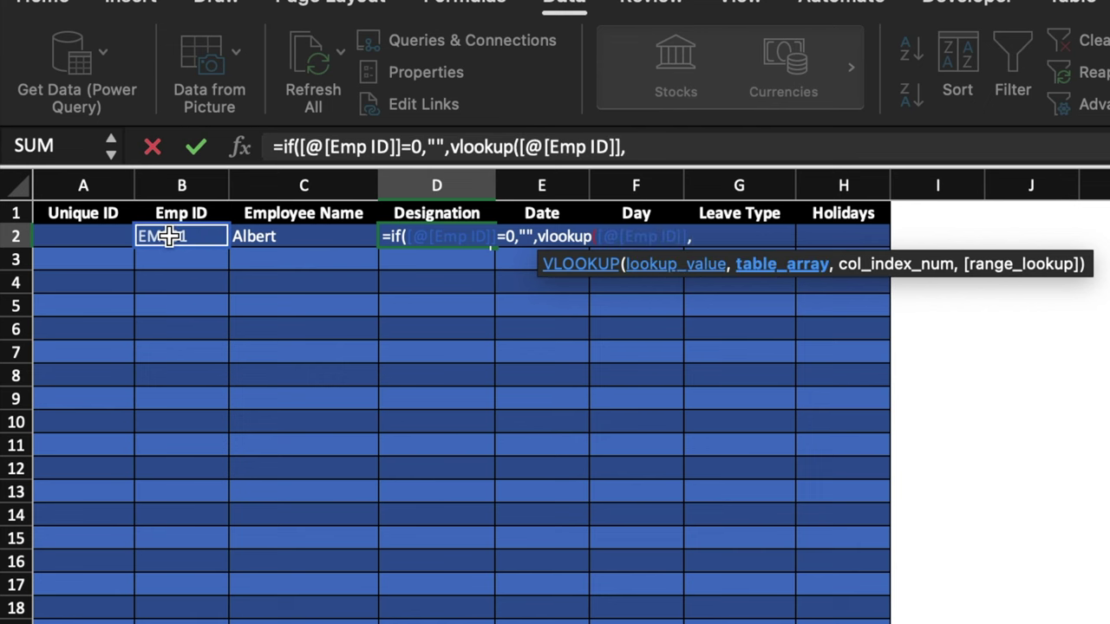
Complete the D2 lookup with Setting sheet range F2:H16 (Table1), column index 3 and match type 0, filling the Designation column
key("ctrl+Page_Down")
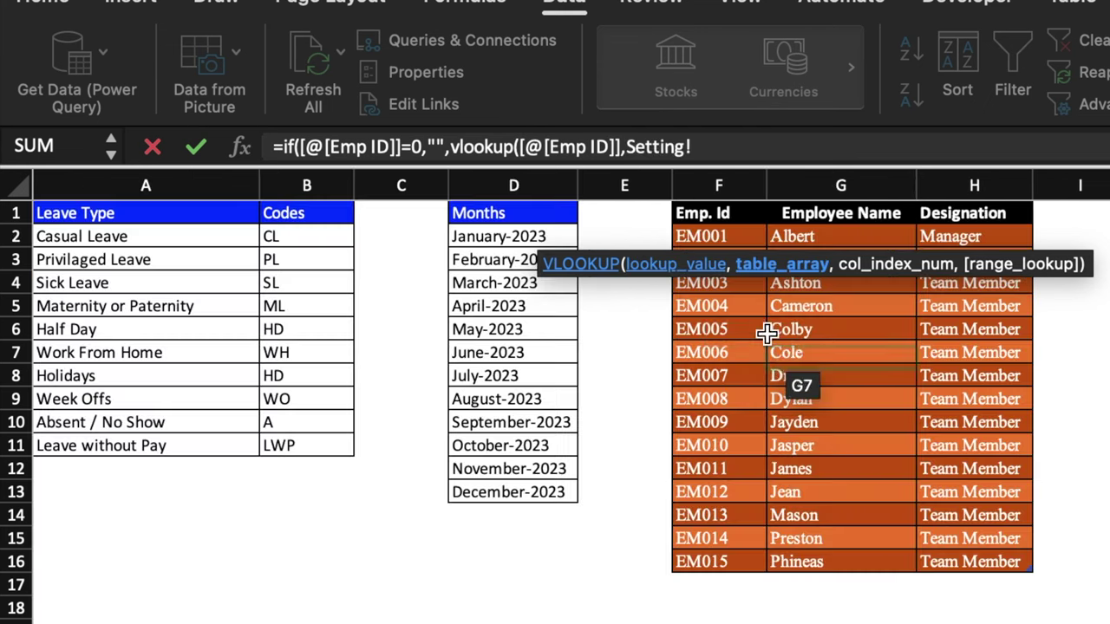
left_click(725, 236)
left_click_drag(725, 235, 998, 557)
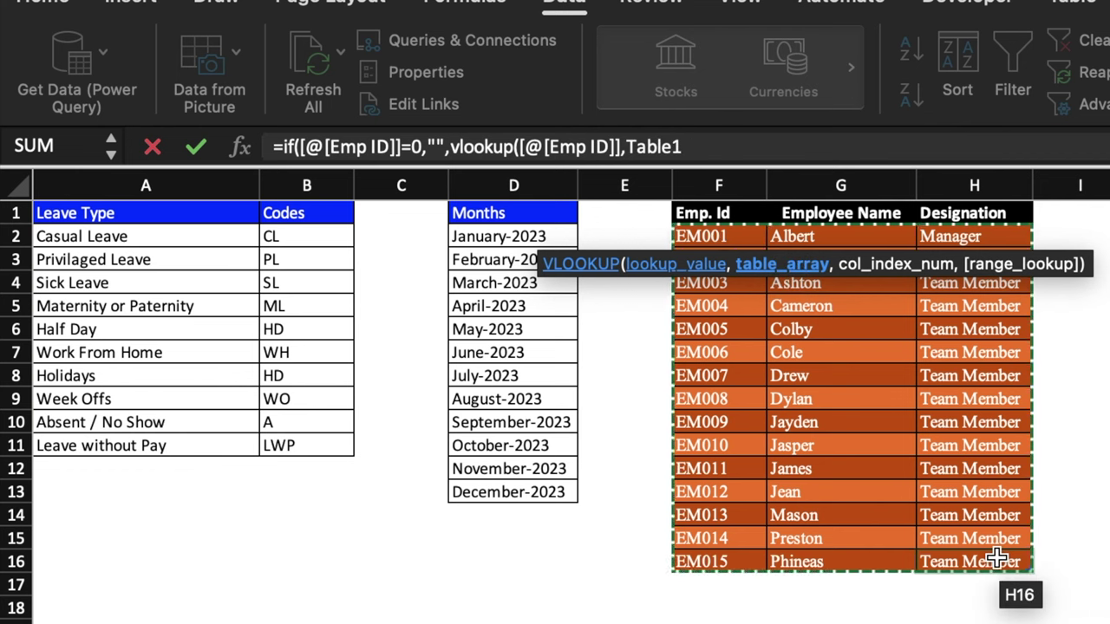
type(",")
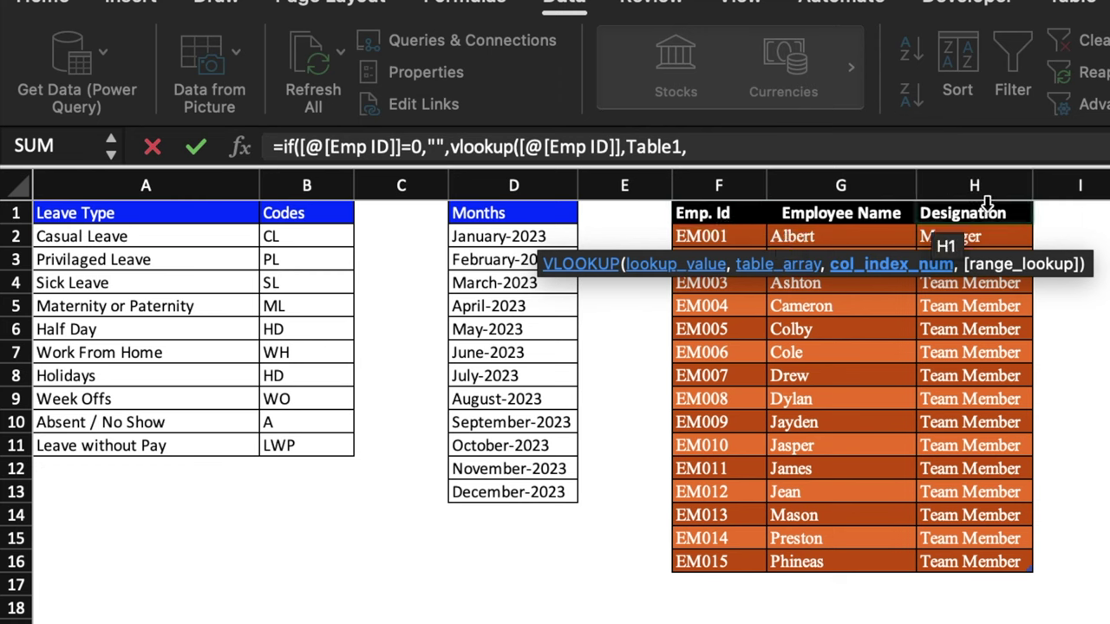
left_click(806, 149)
type("3,0")
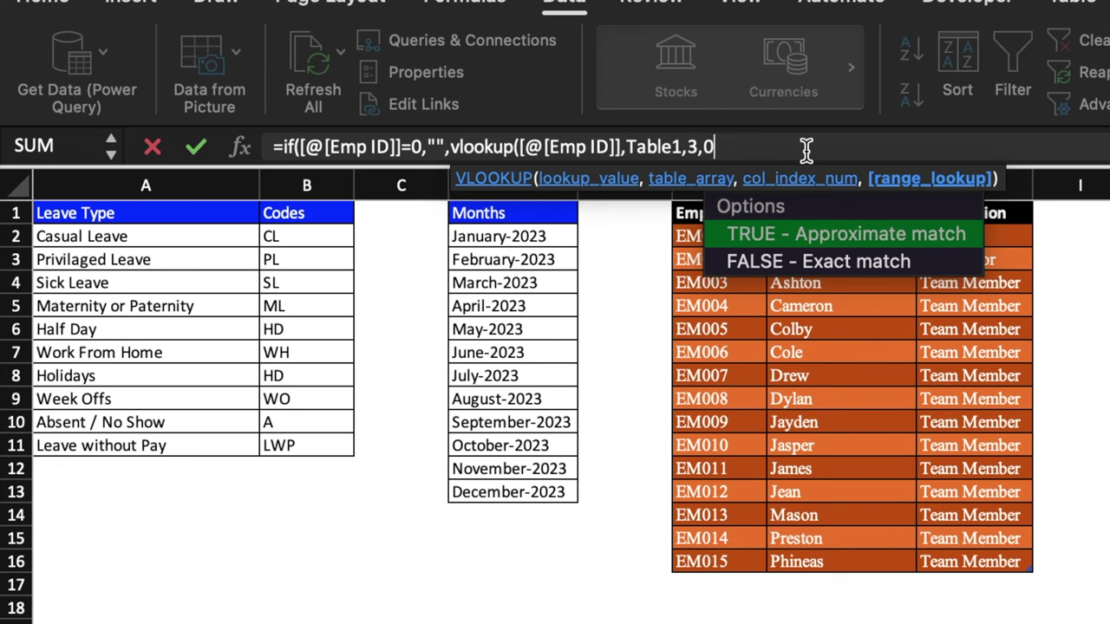
type(")")
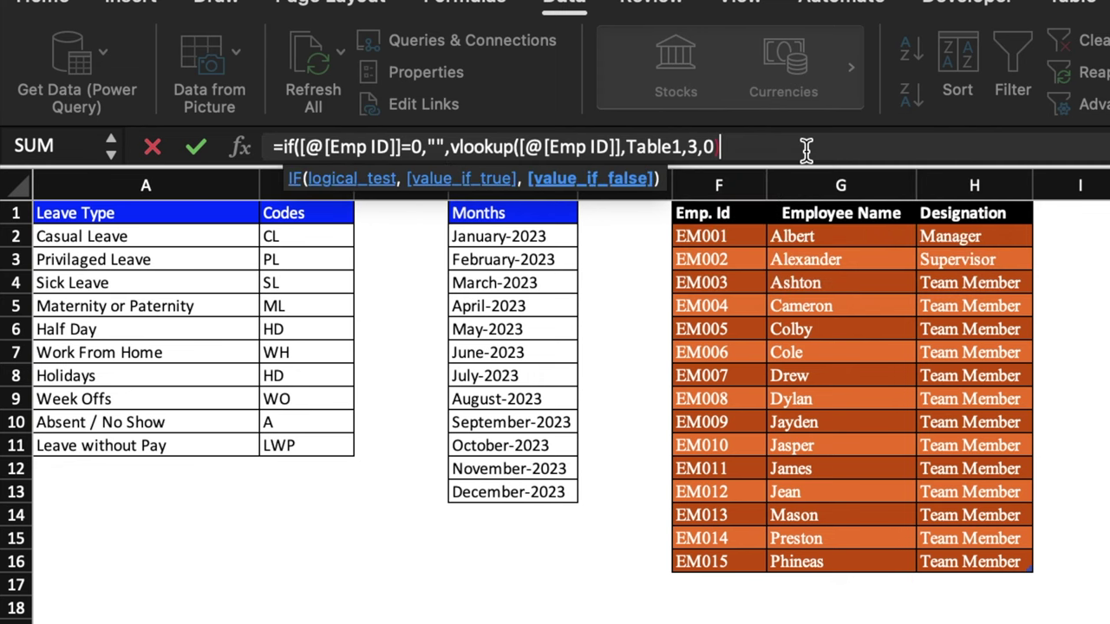
type(")")
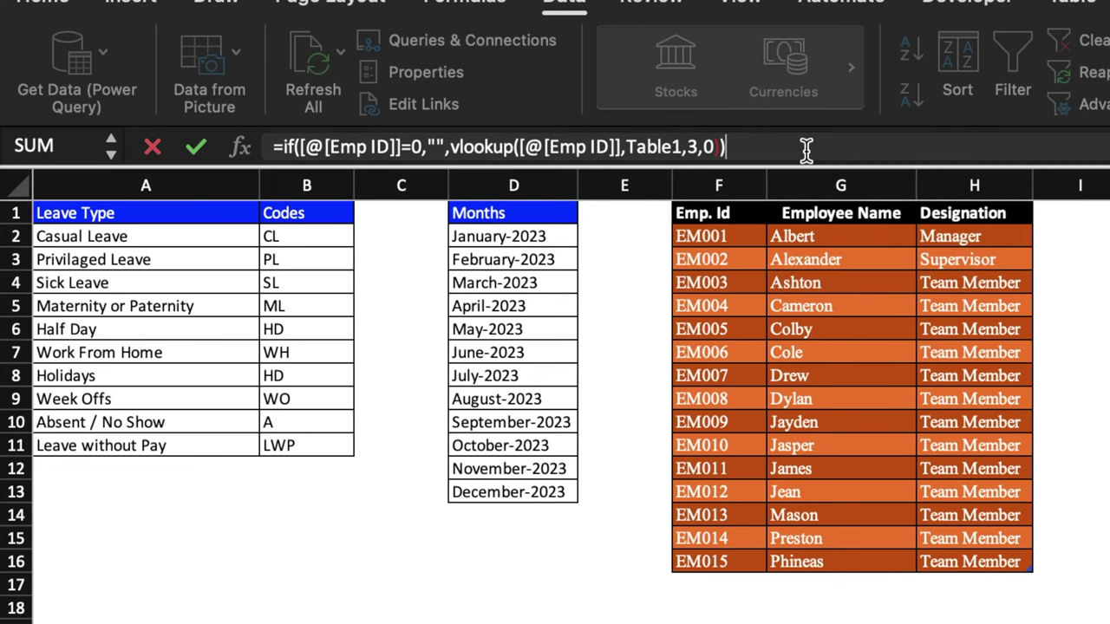
key("Return")
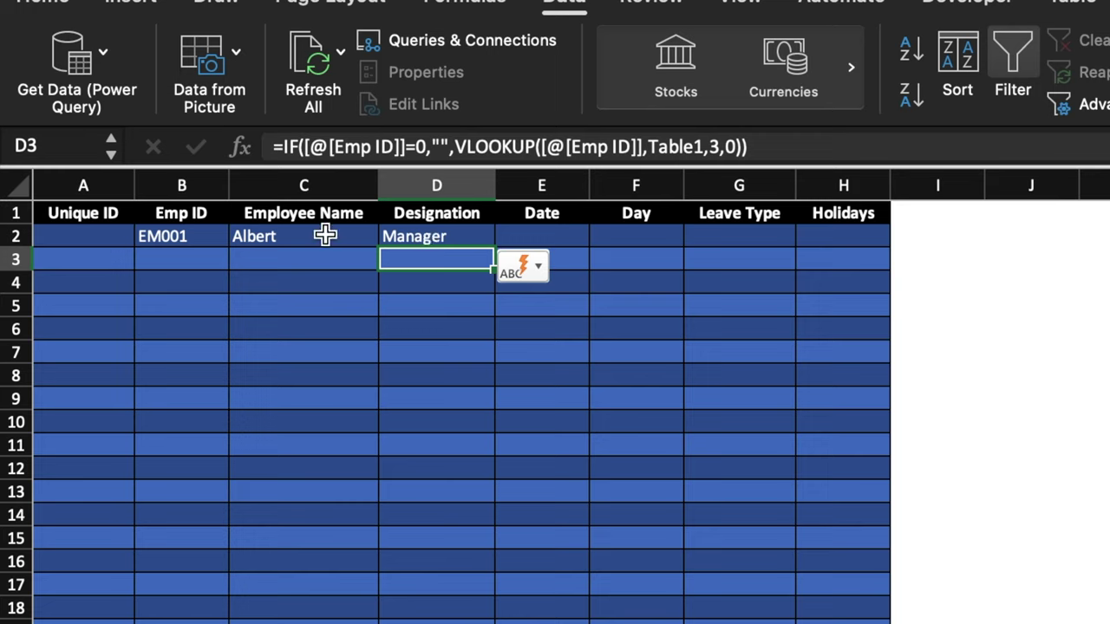
Test the name and designation lookups by switching the employee ID in B2 to EM008 and back to EM001
left_click(199, 237)
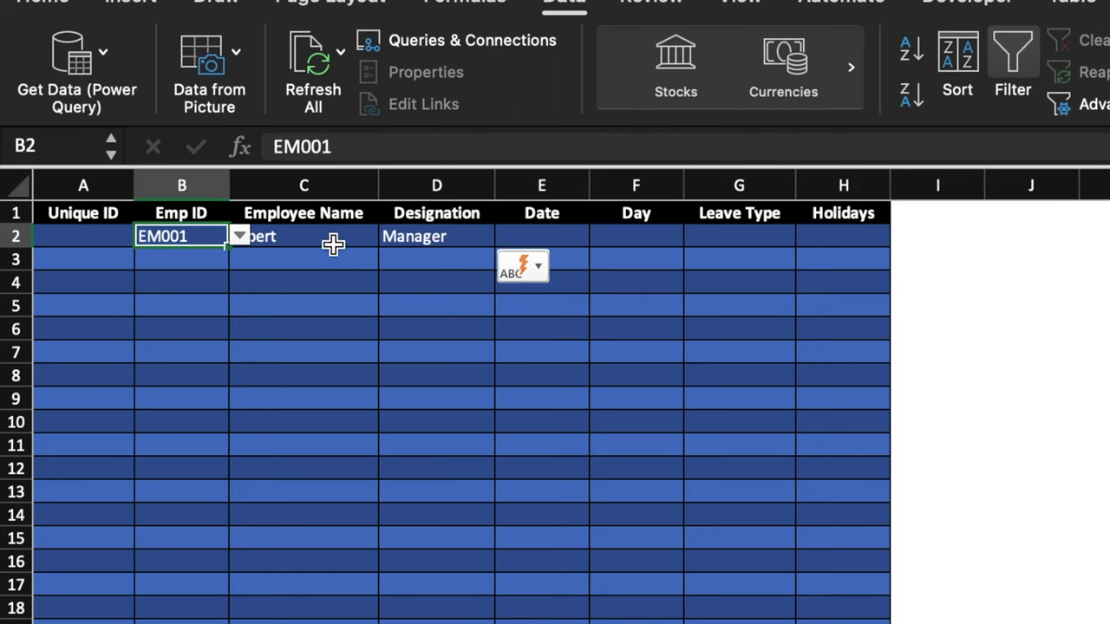
left_click(238, 236)
left_click(239, 236)
left_click(238, 236)
left_click(219, 291)
left_click(240, 236)
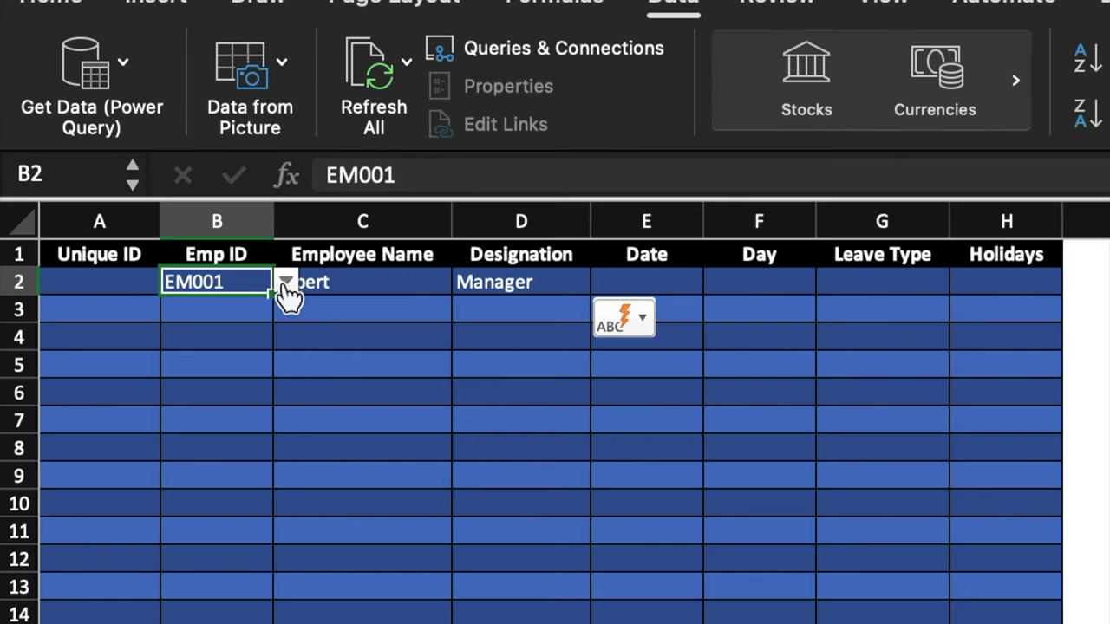
left_click(244, 542)
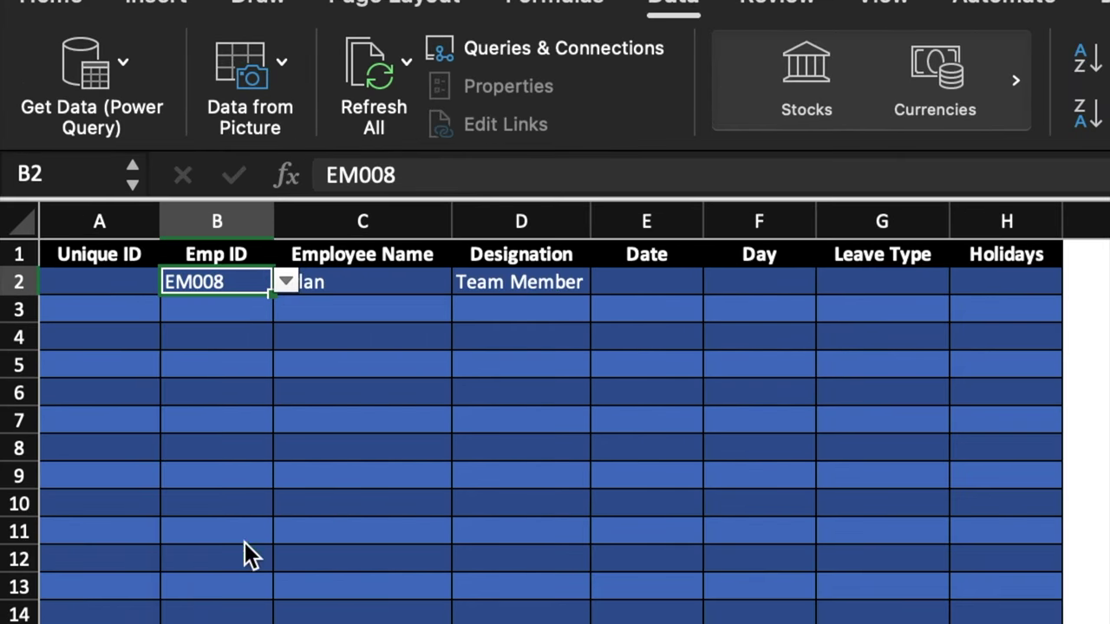
left_click(286, 292)
left_click(242, 315)
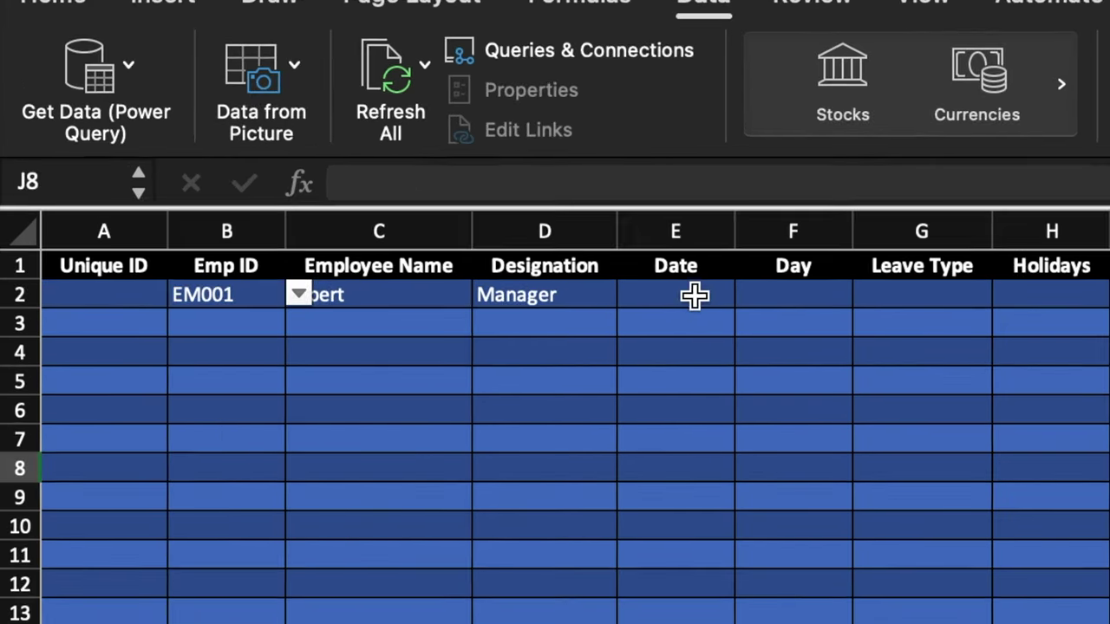
Enter the date 1/1/2023 in E2 of the Date column
left_click(694, 295)
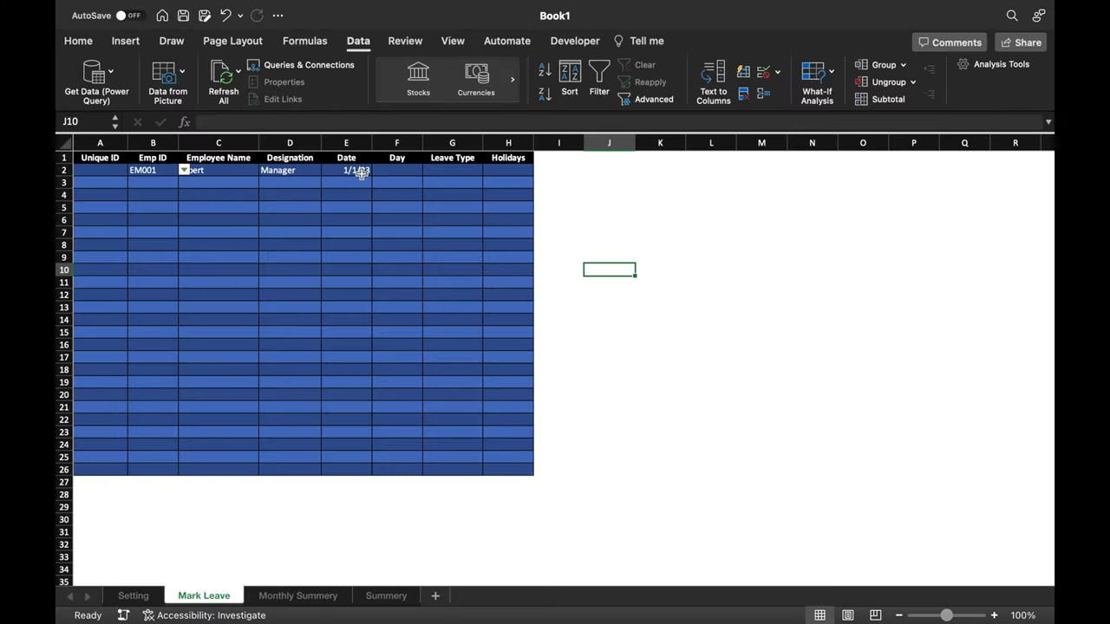
left_click(711, 295)
type("1/1/2023")
Format the date in E2 with the 14-Mar-12 date type and centre it in the cell
right_click(706, 291)
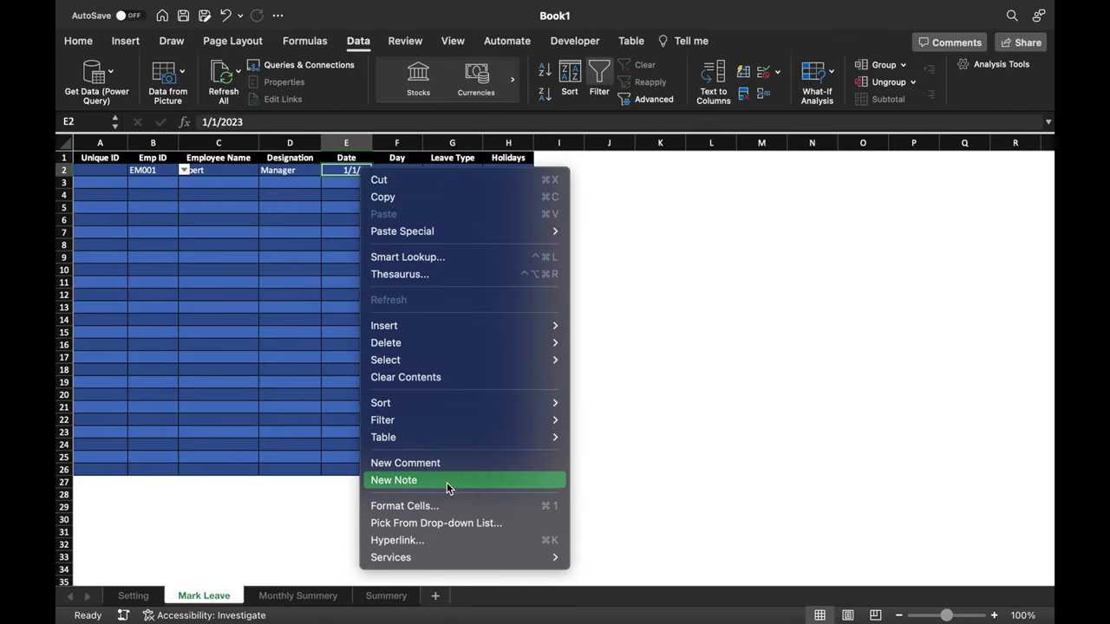
left_click(451, 507)
left_click(271, 295)
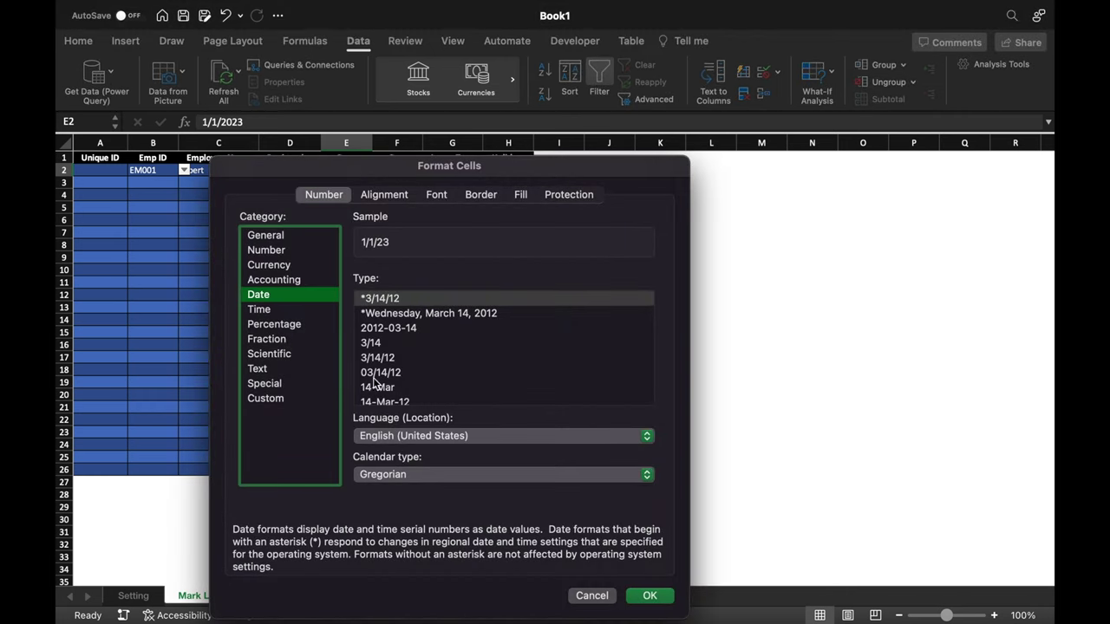
left_click(388, 401)
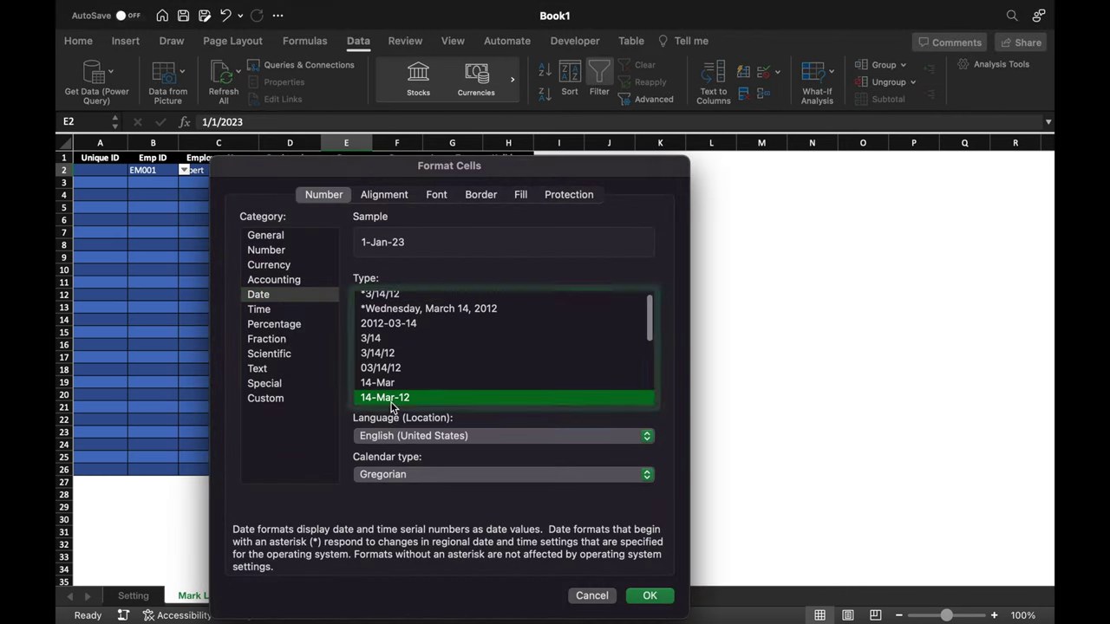
left_click(649, 596)
left_click(79, 41)
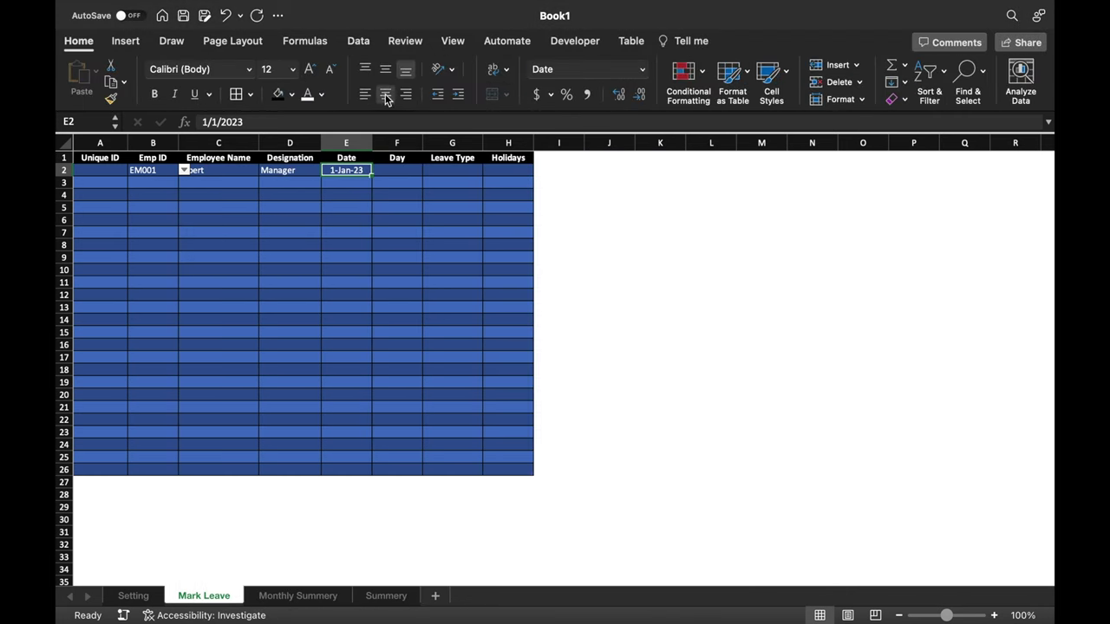
left_click(609, 245)
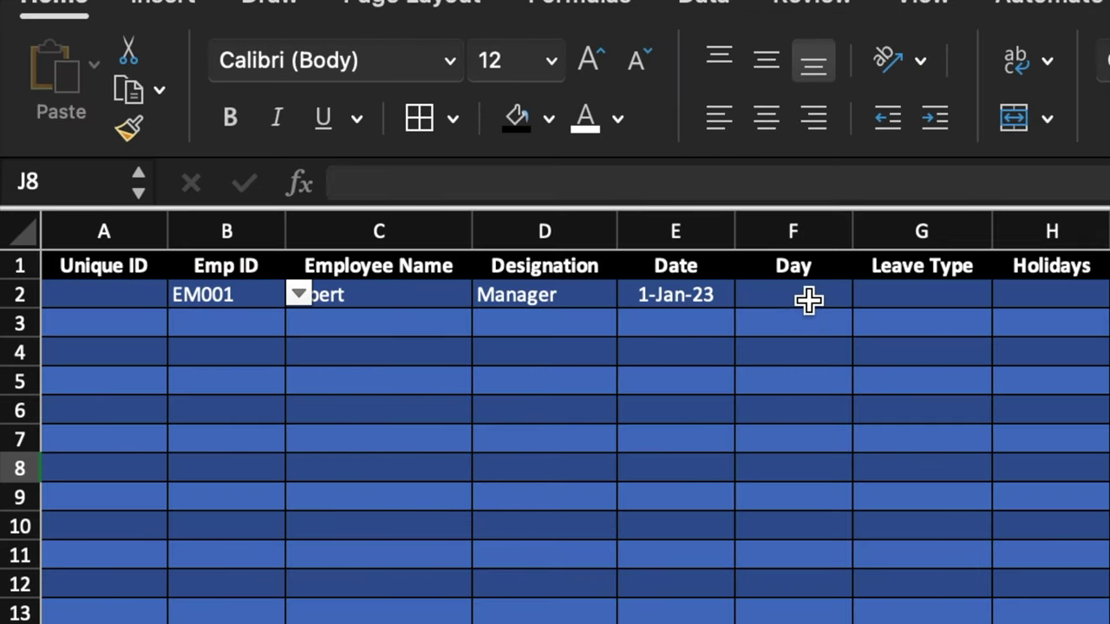
left_click(807, 298)
type("=te")
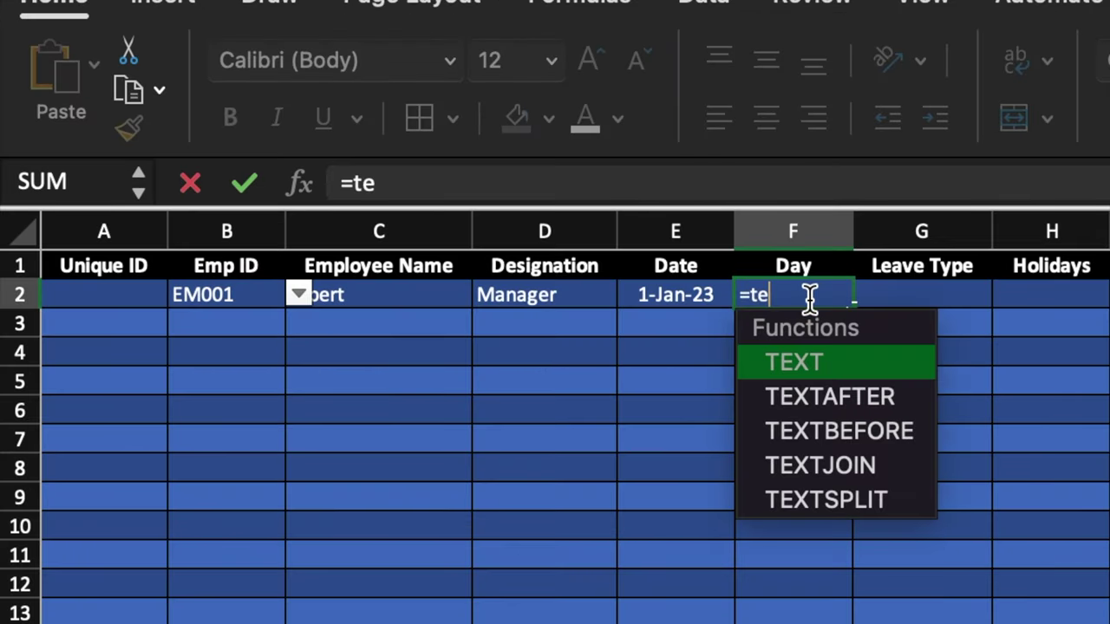
type("xt(")
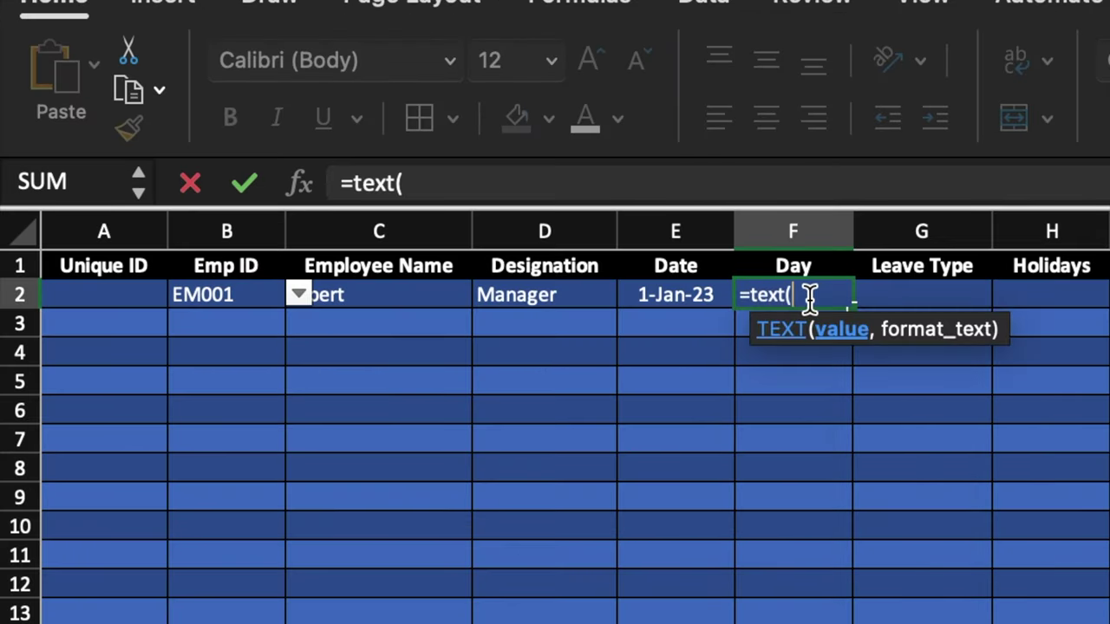
left_click(703, 297)
type(",")
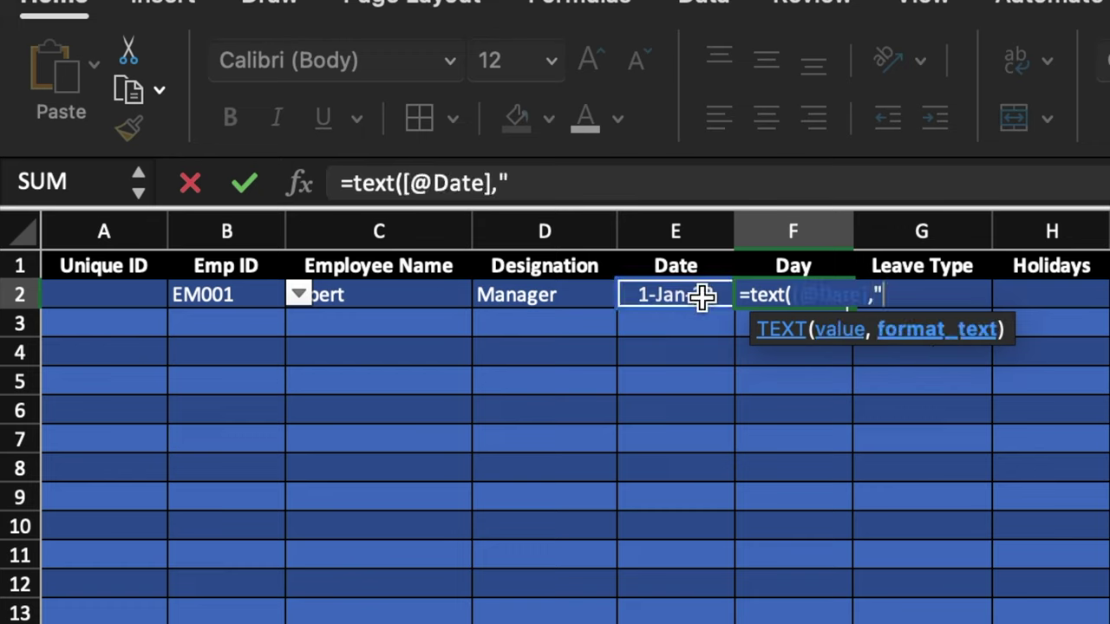
type("\"DDD")
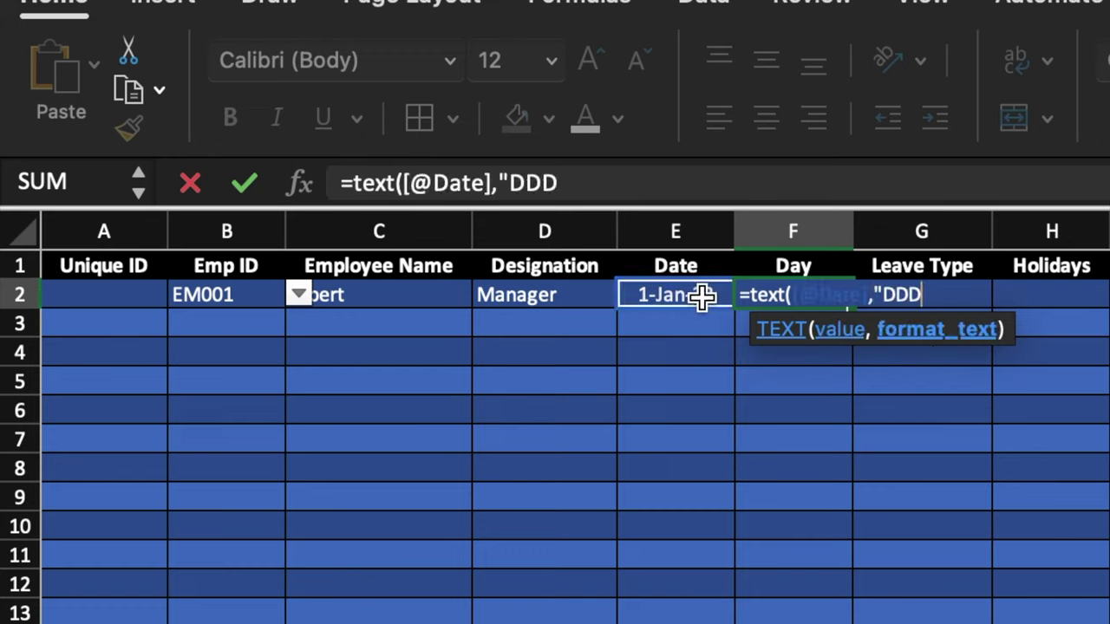
type("\")")
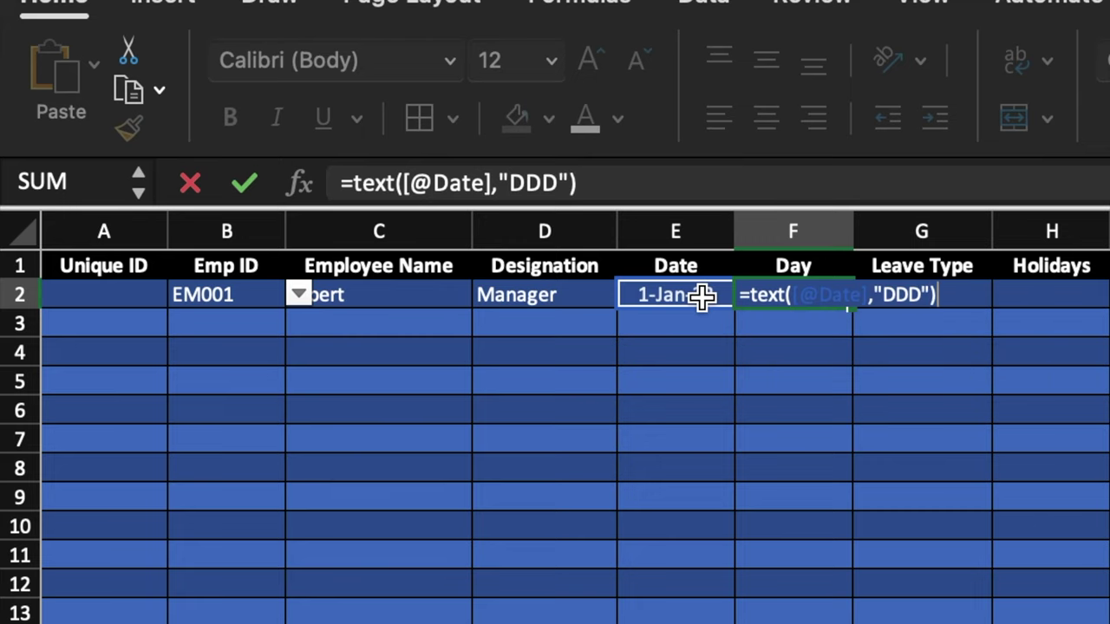
key("Return")
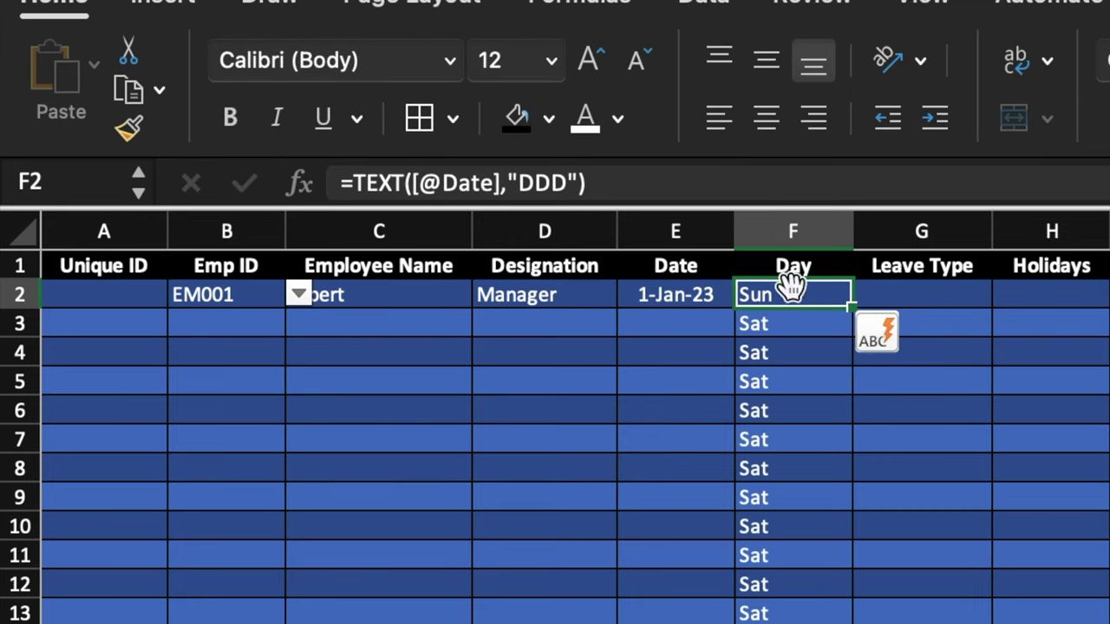
left_click(356, 185)
type("if(")
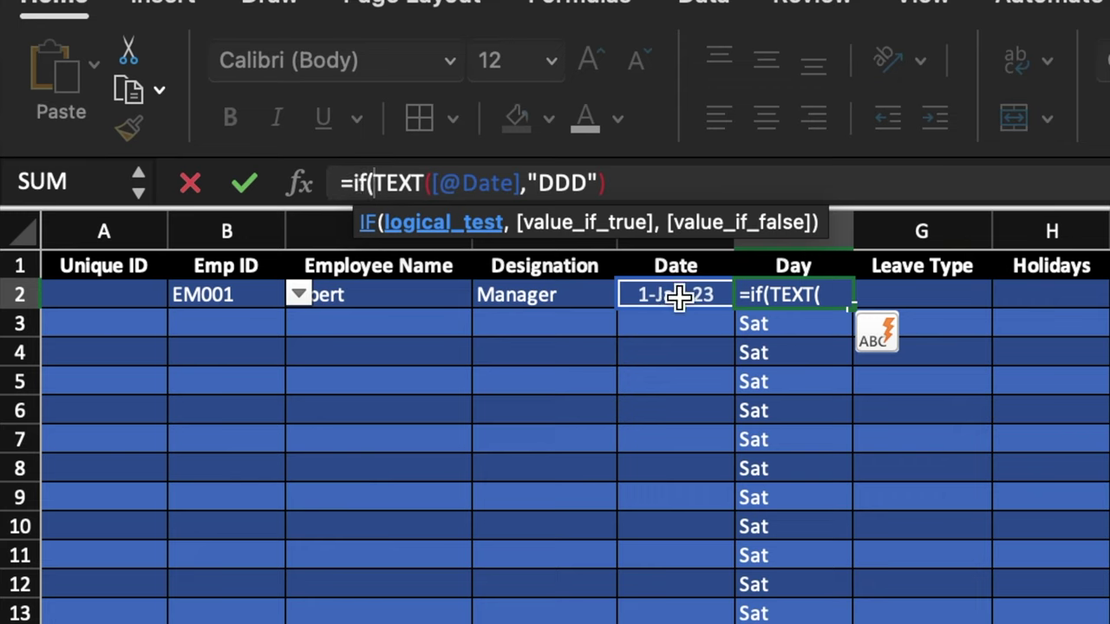
left_click(679, 297)
type("=")
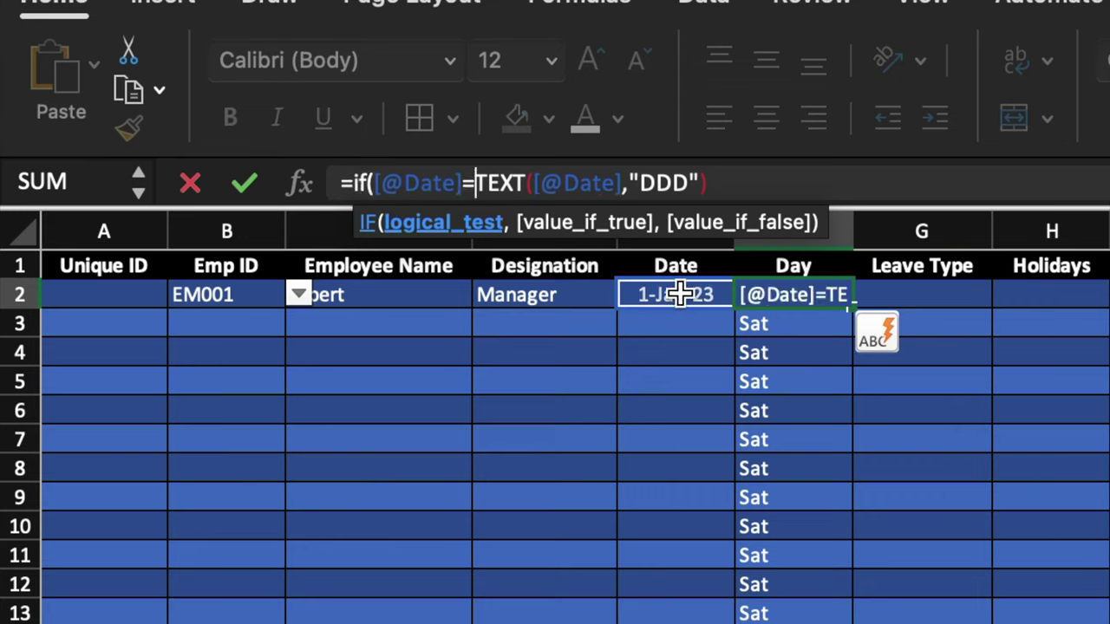
type("0,\"\"")
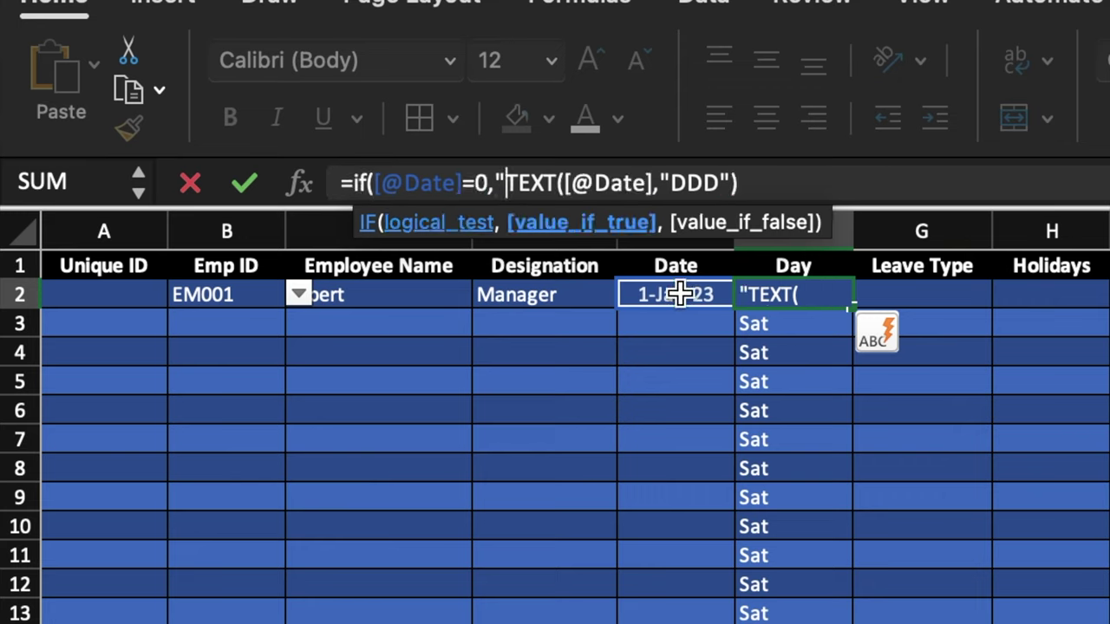
type(",")
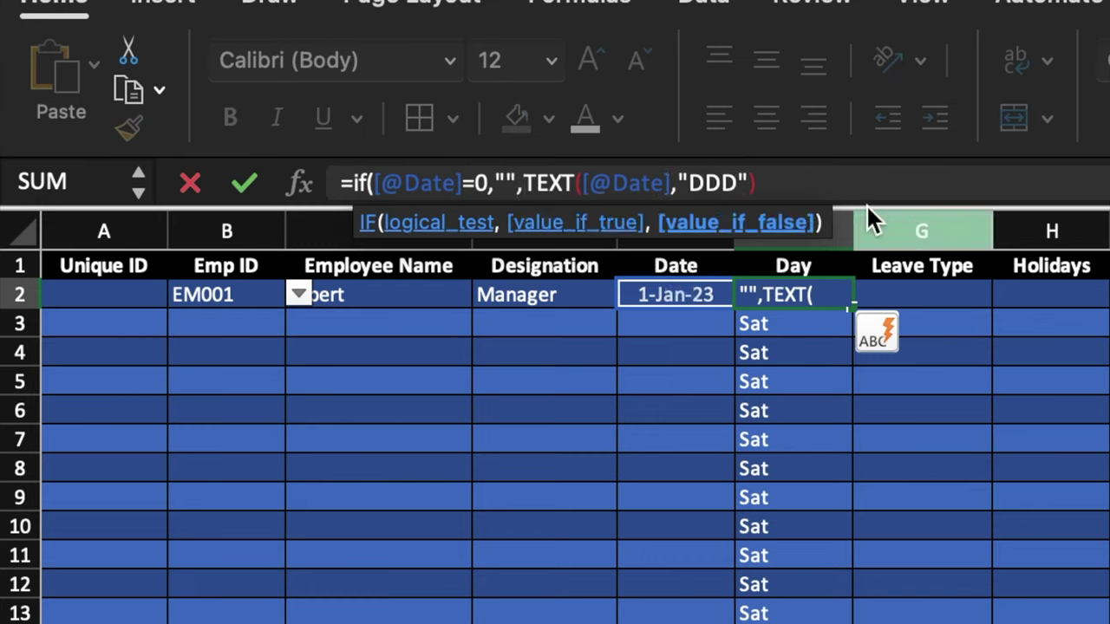
left_click(827, 179)
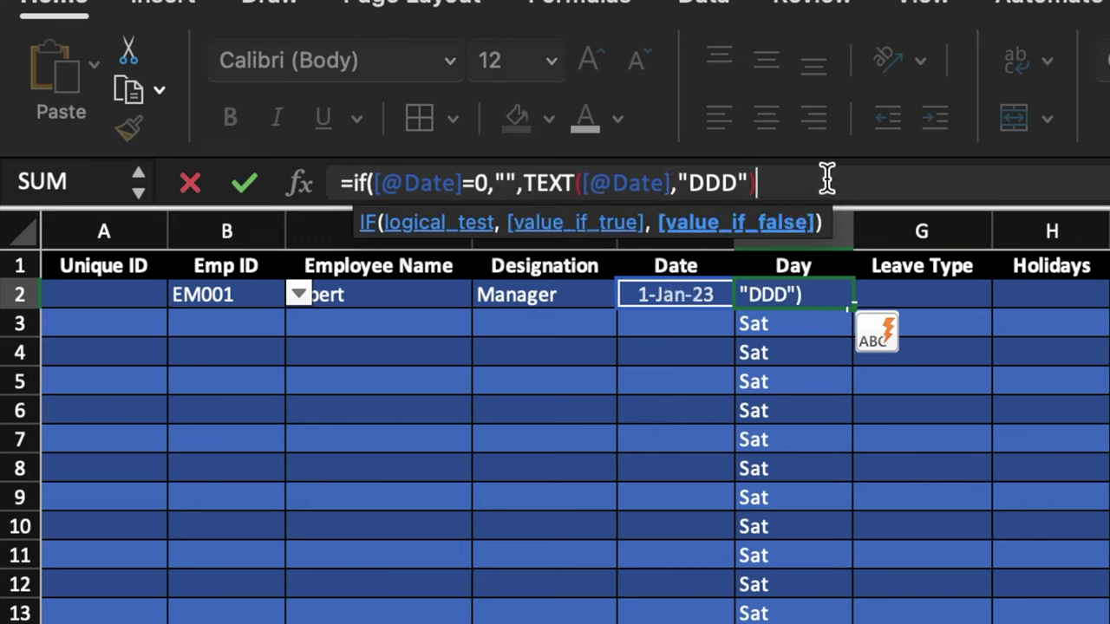
type(")")
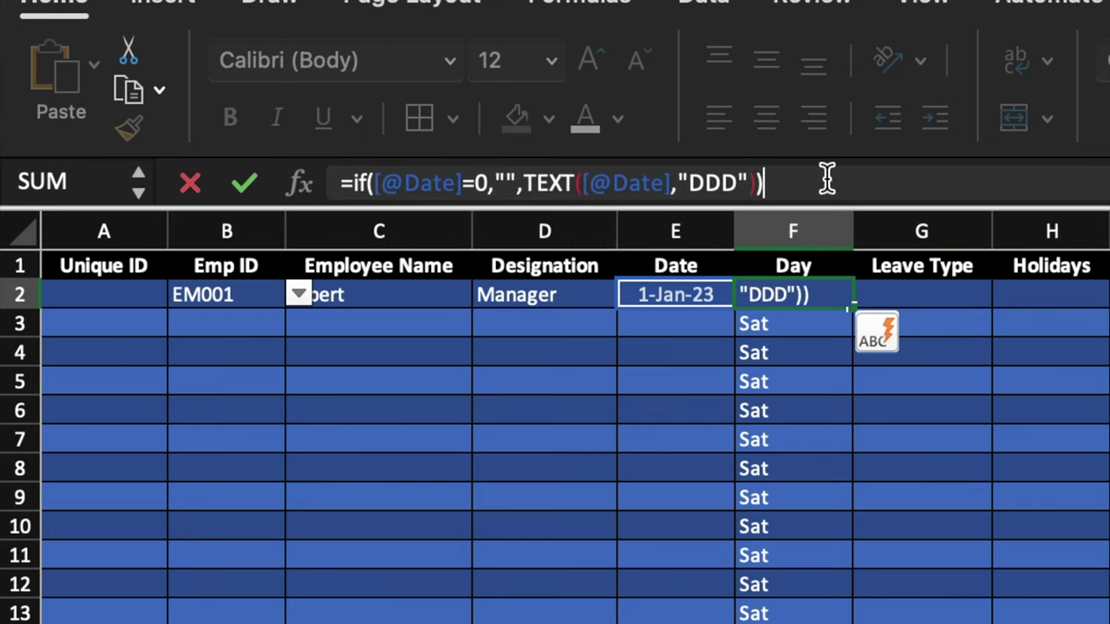
key("Return")
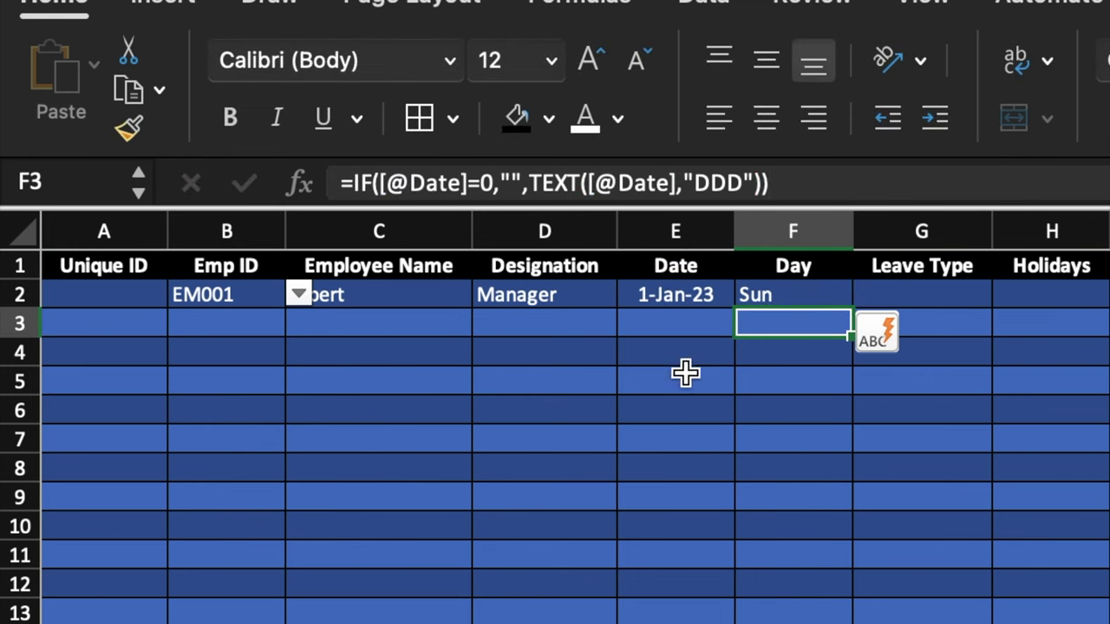
Enter the date 1/2/2023 in E3 and give E2:E26 the same centred day-month-year date format as E2
left_click(665, 327)
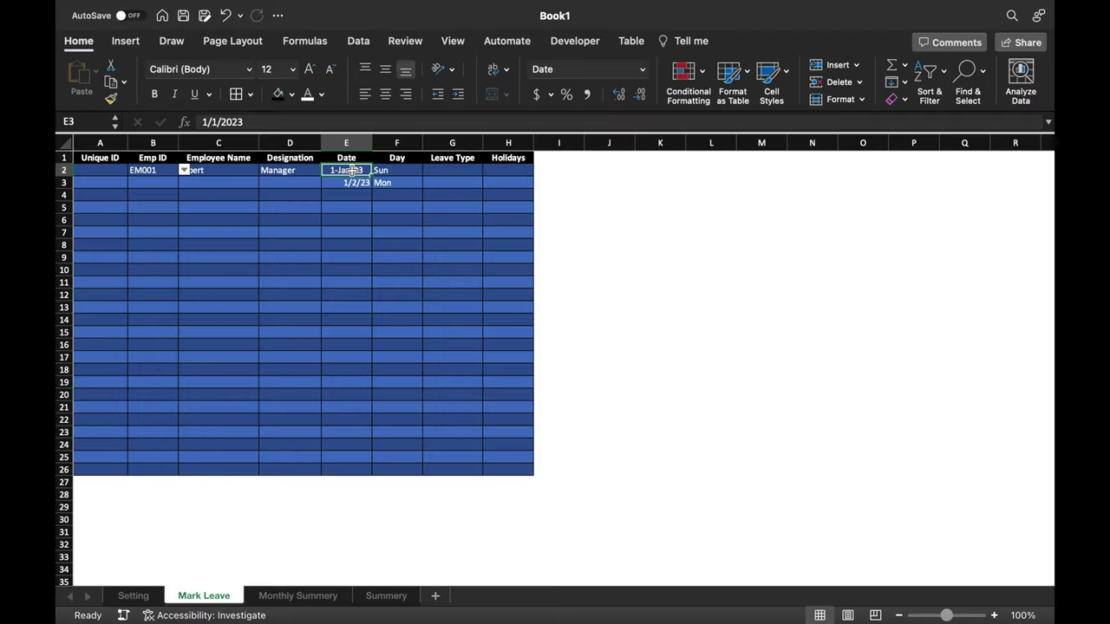
left_click_drag(352, 172, 350, 466)
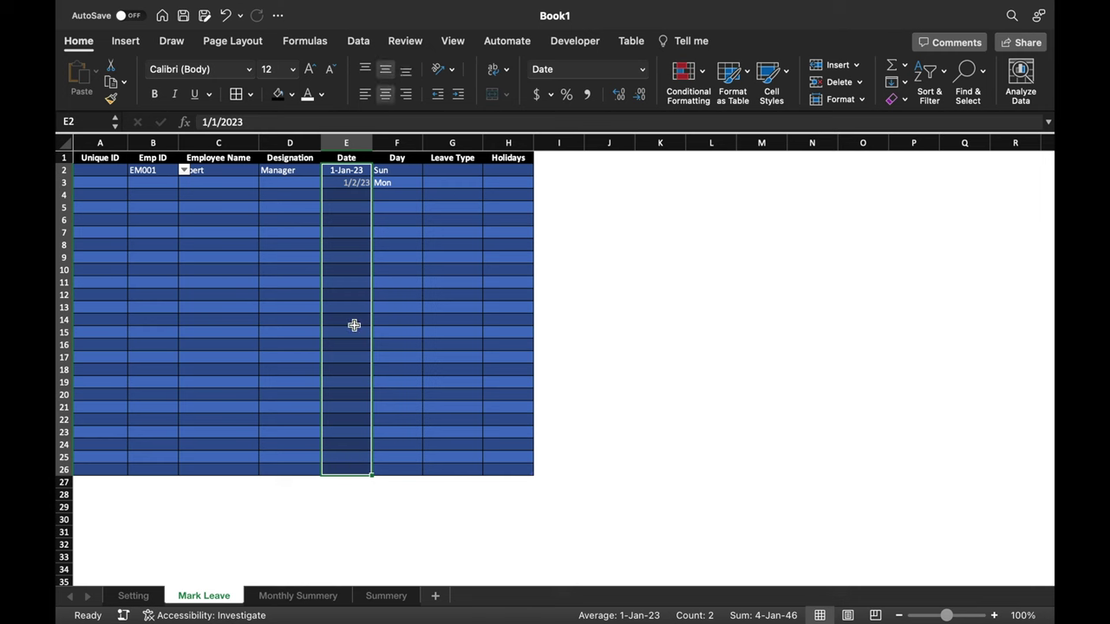
right_click(355, 328)
left_click(436, 558)
left_click(245, 295)
left_click(639, 598)
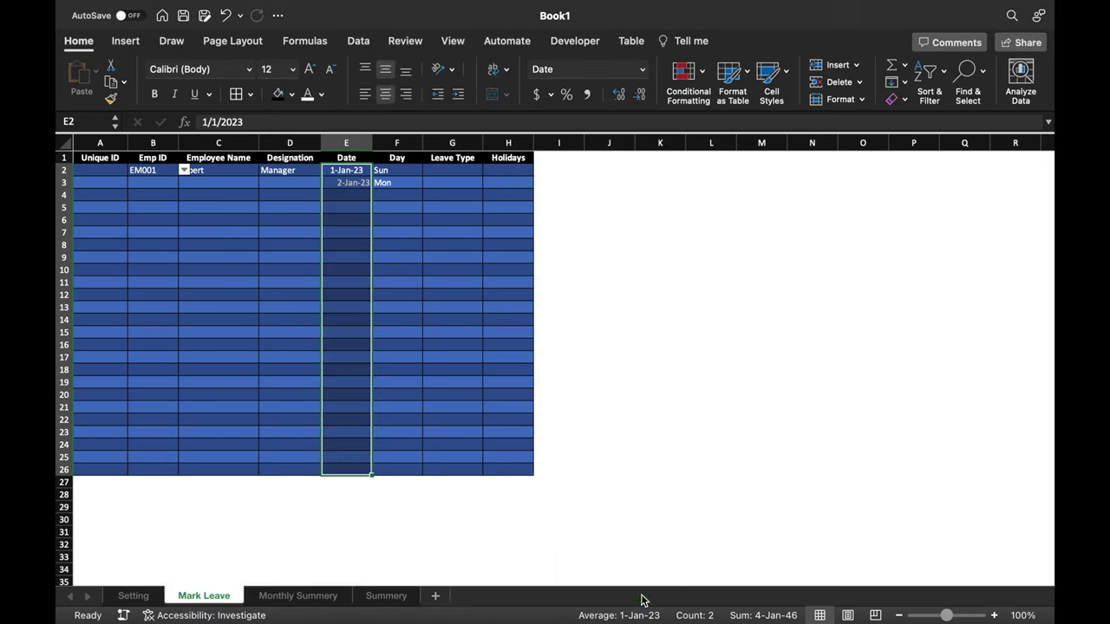
left_click(731, 379)
left_click(346, 142)
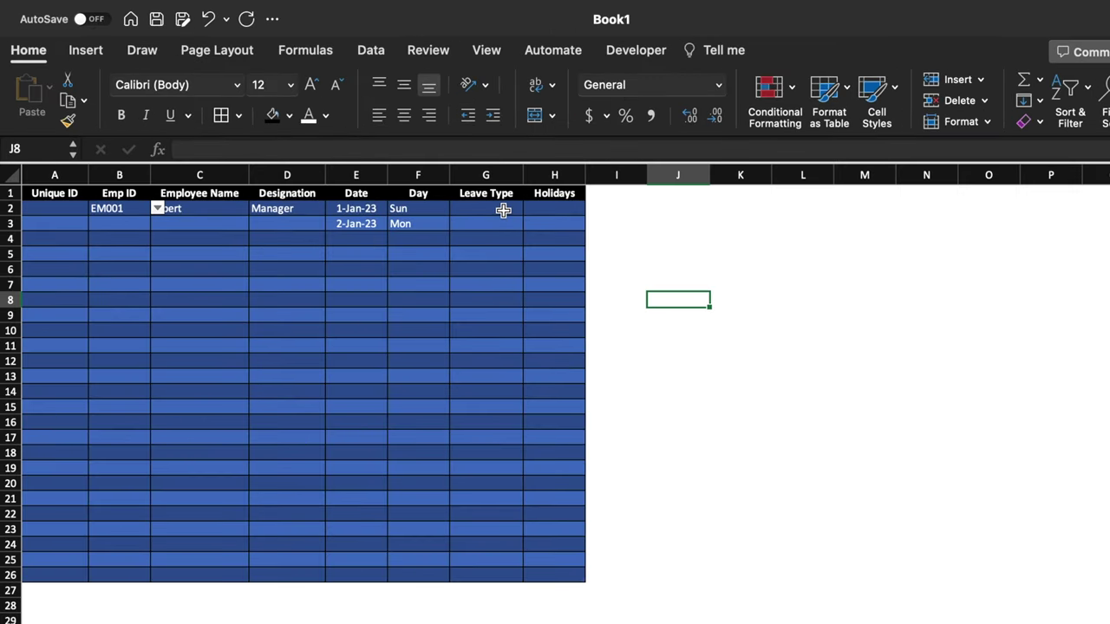
Add a list data validation to G2 of Leave Type, sourced from the leave codes on the Setting sheet, and check its dropdown
left_click(503, 210)
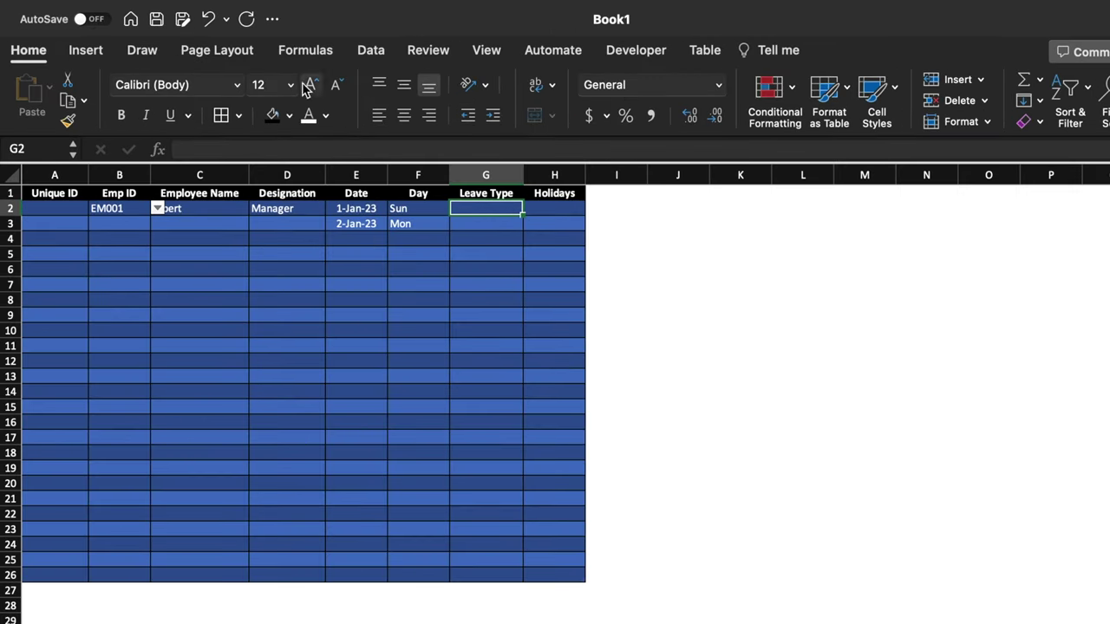
left_click(373, 52)
left_click(884, 88)
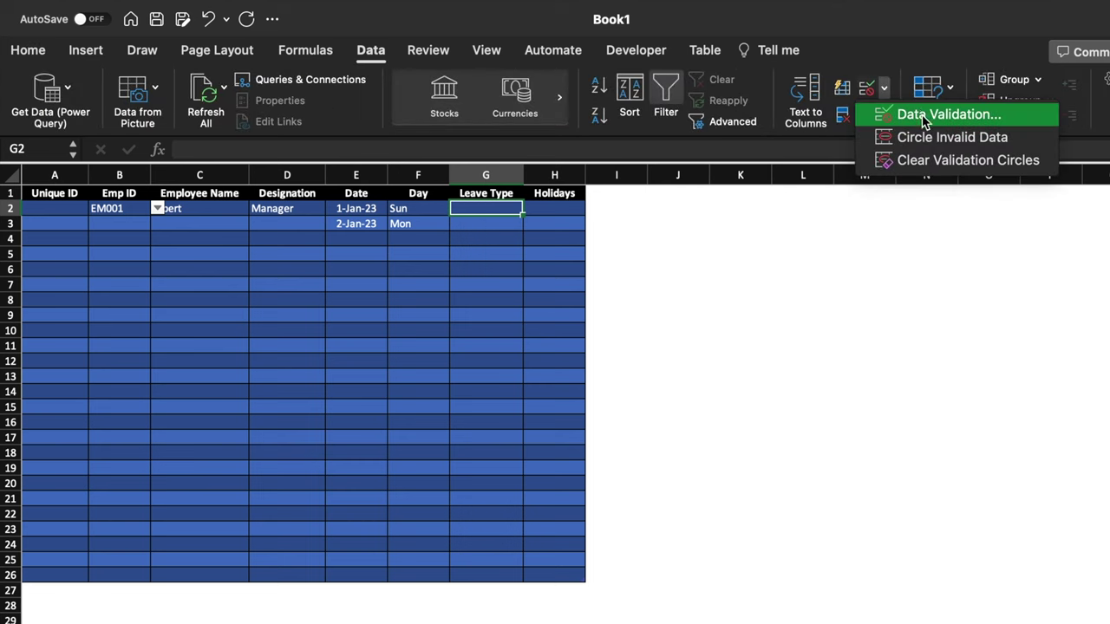
left_click(964, 113)
left_click(512, 219)
left_click(520, 290)
left_click_drag(587, 103, 826, 116)
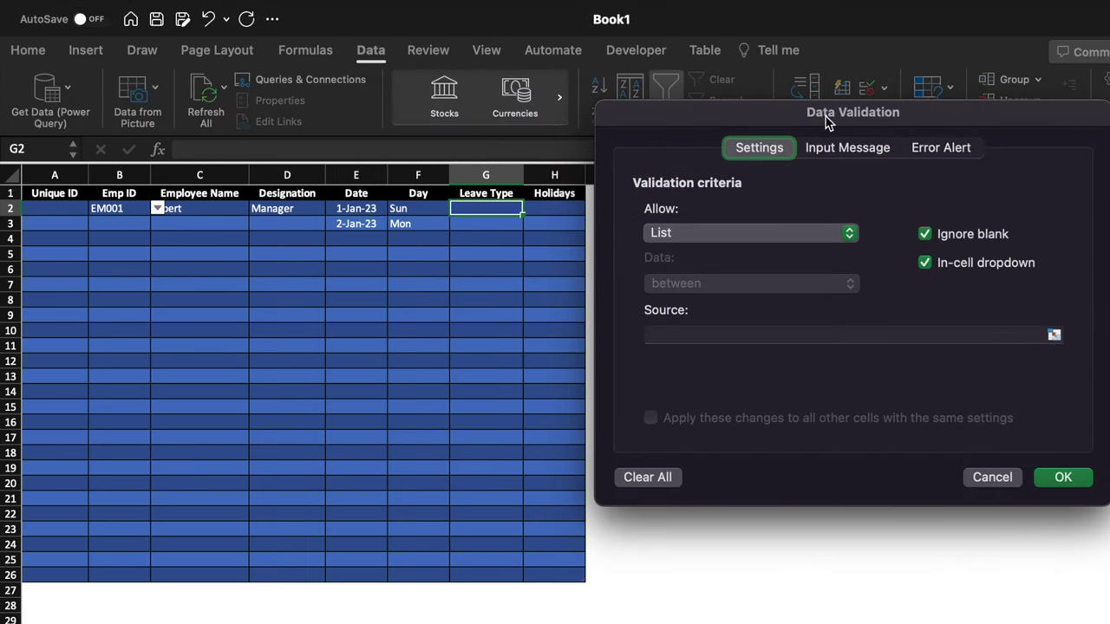
left_click(791, 337)
left_click(178, 618)
left_click_drag(202, 208, 208, 346)
left_click(1063, 478)
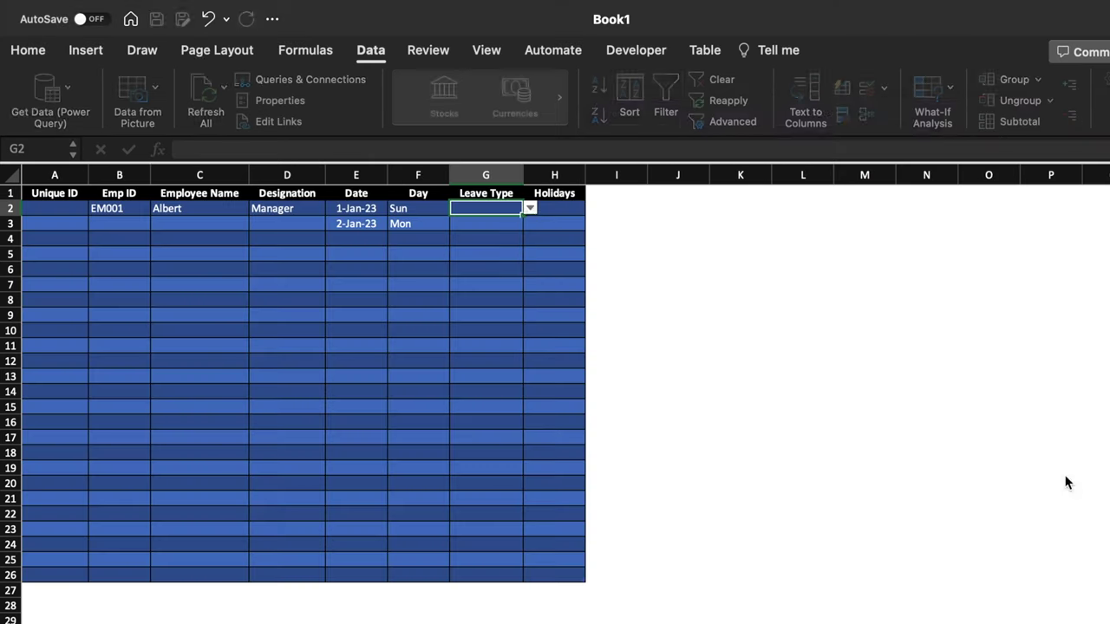
left_click(529, 208)
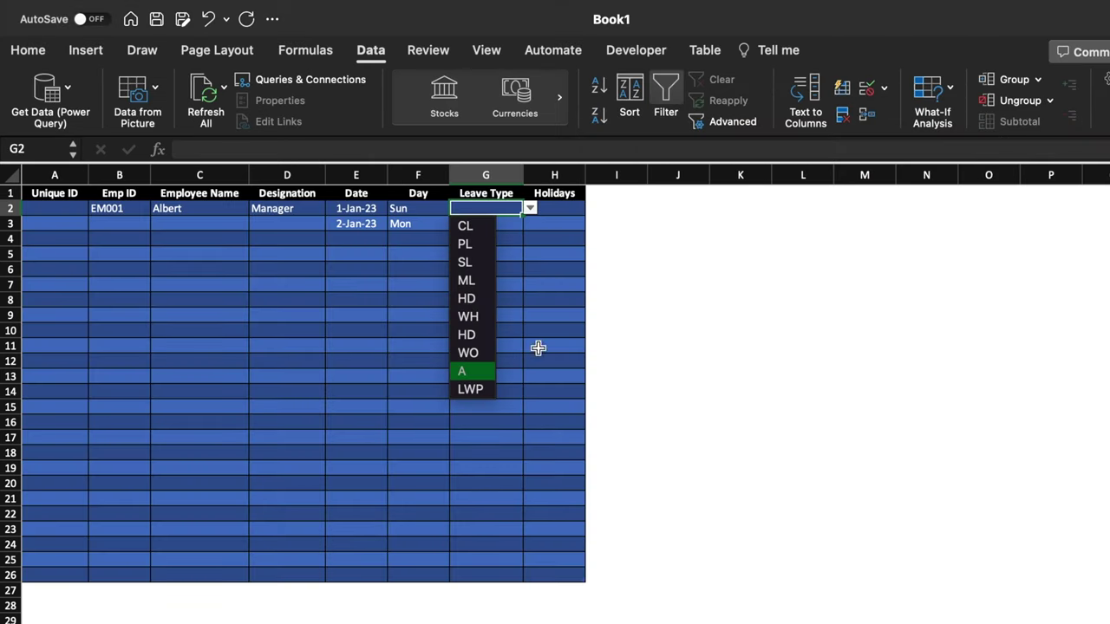
left_click(520, 214)
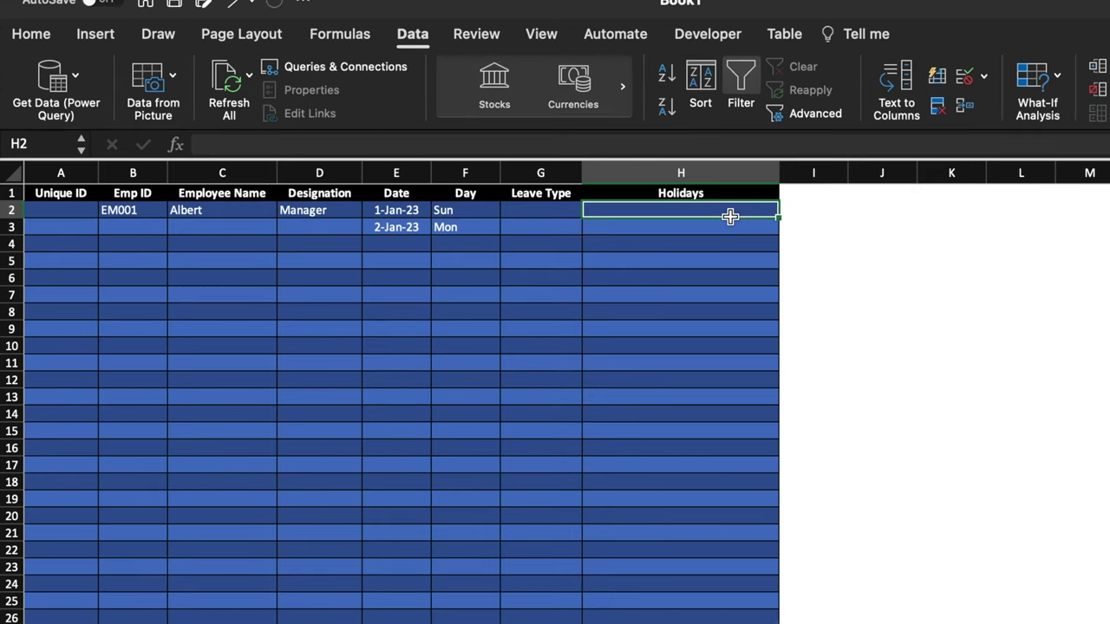
type("=")
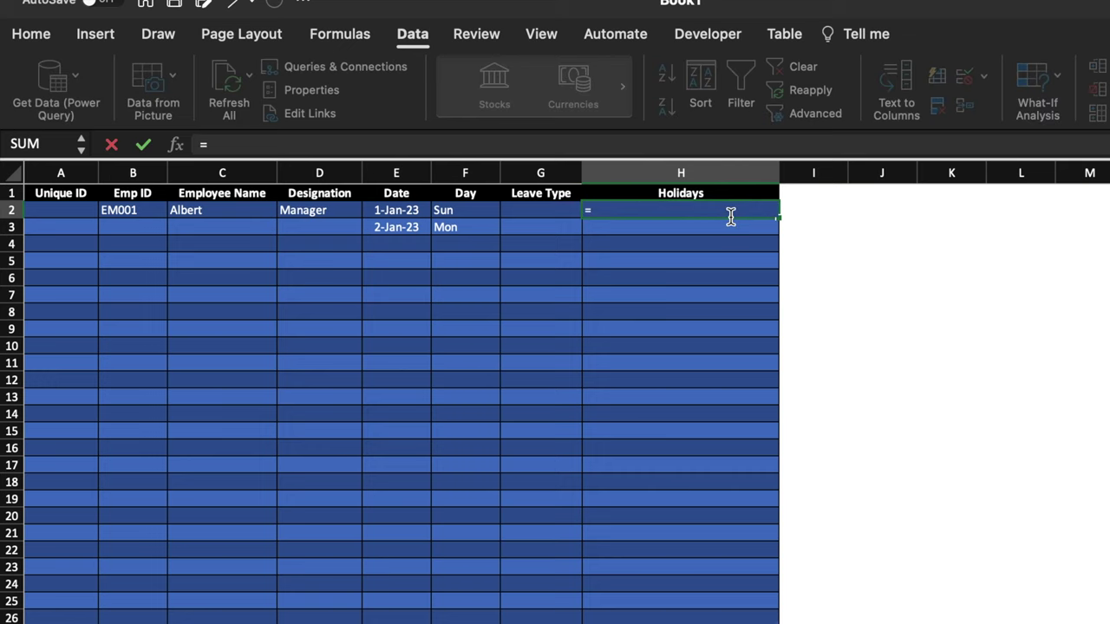
type("vlookup(")
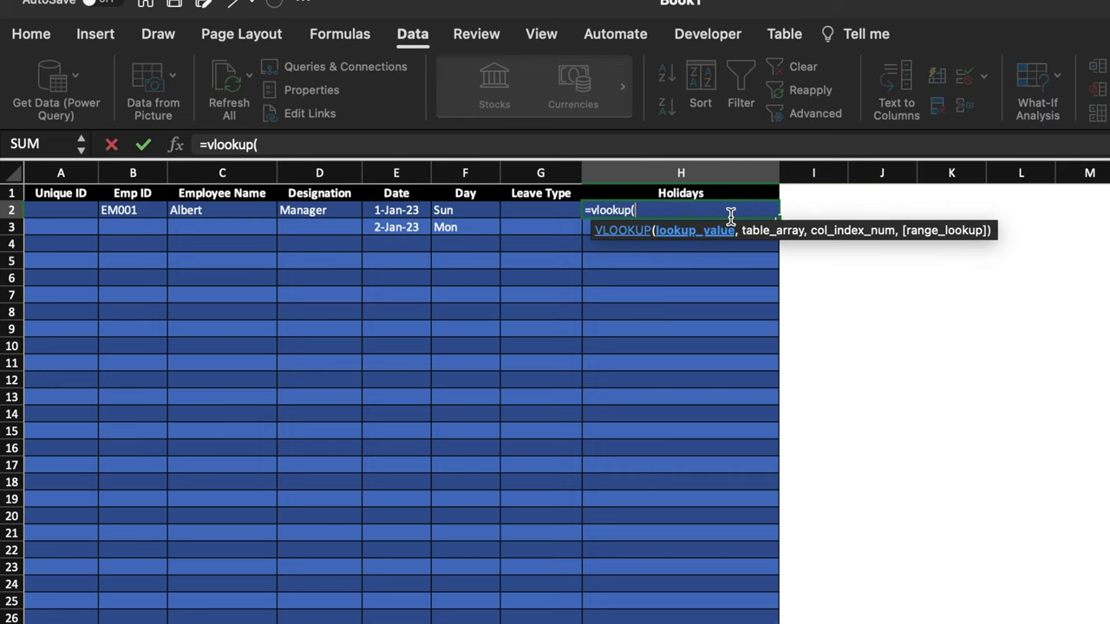
left_click(417, 210)
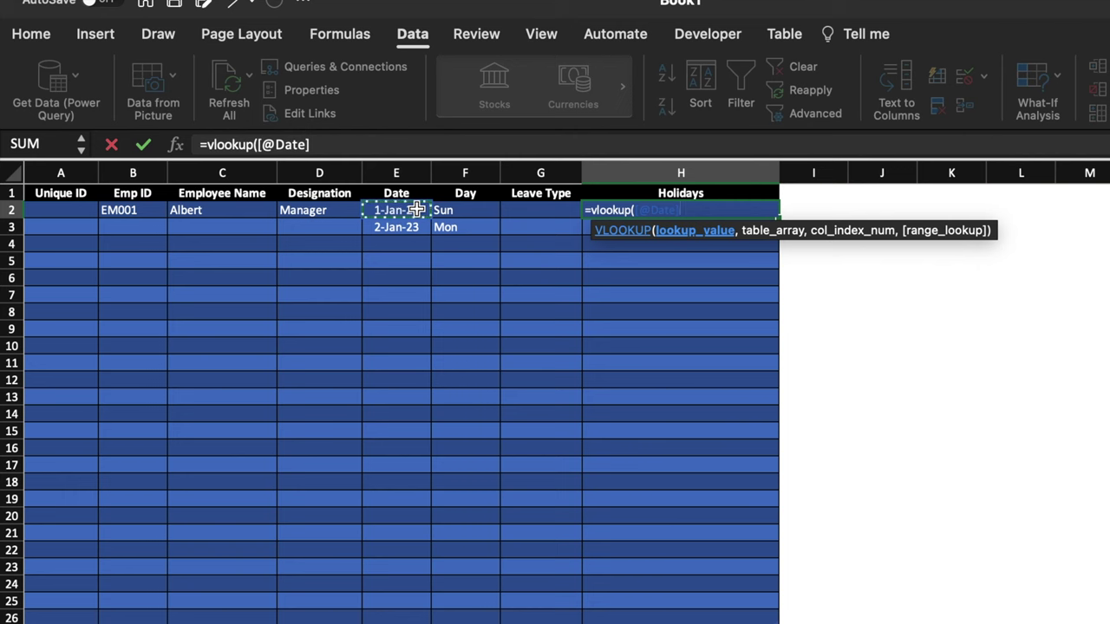
type(",")
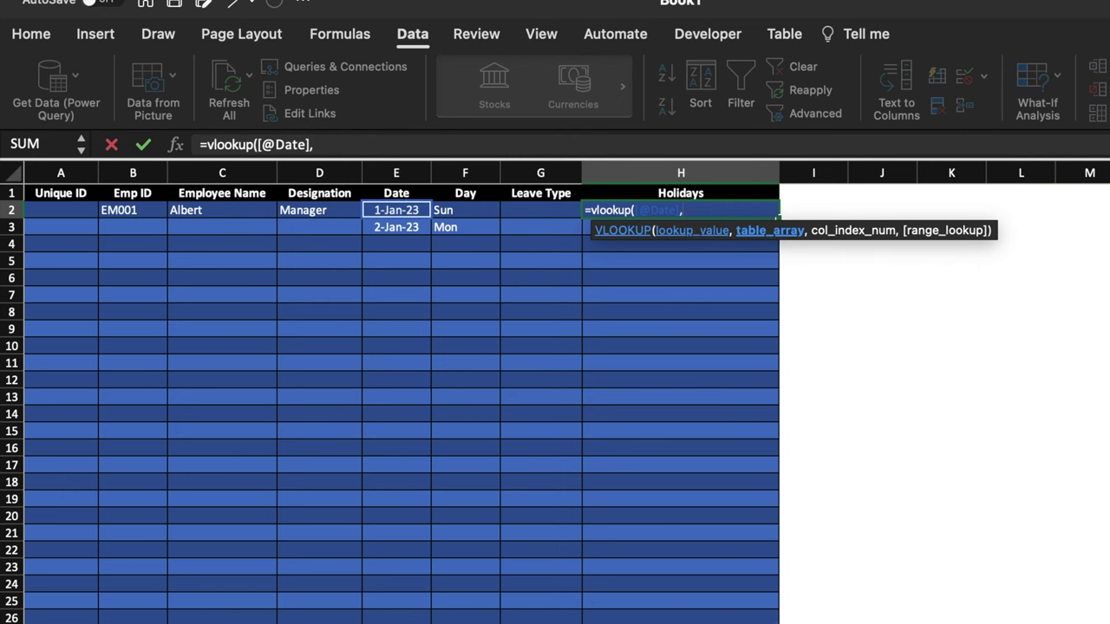
left_click(306, 621)
left_click_drag(928, 171, 1008, 176)
type(",")
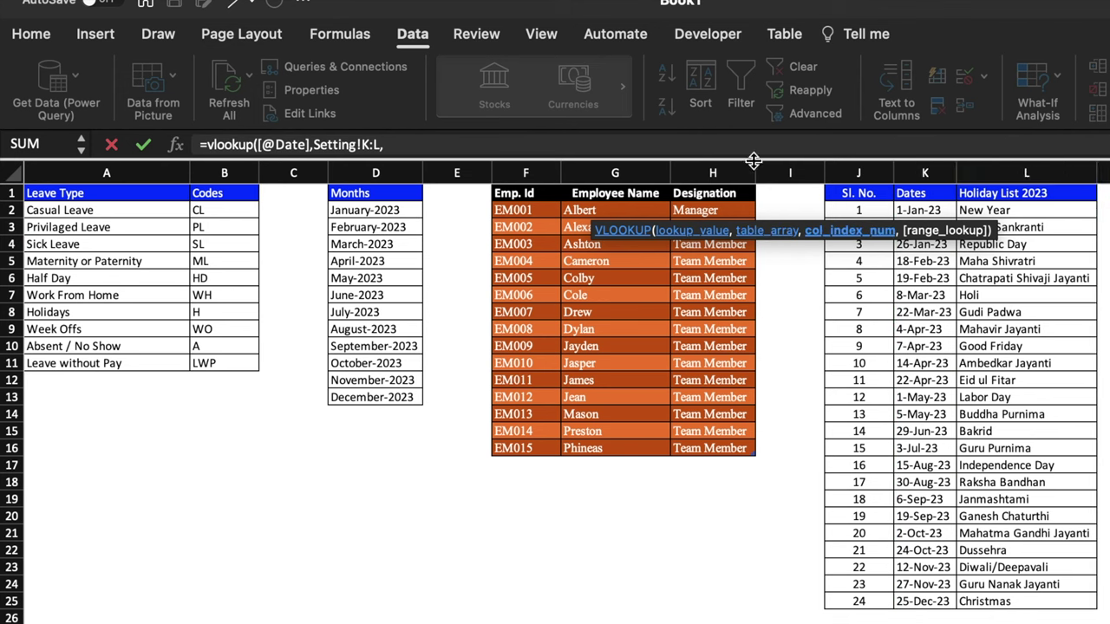
type("2,")
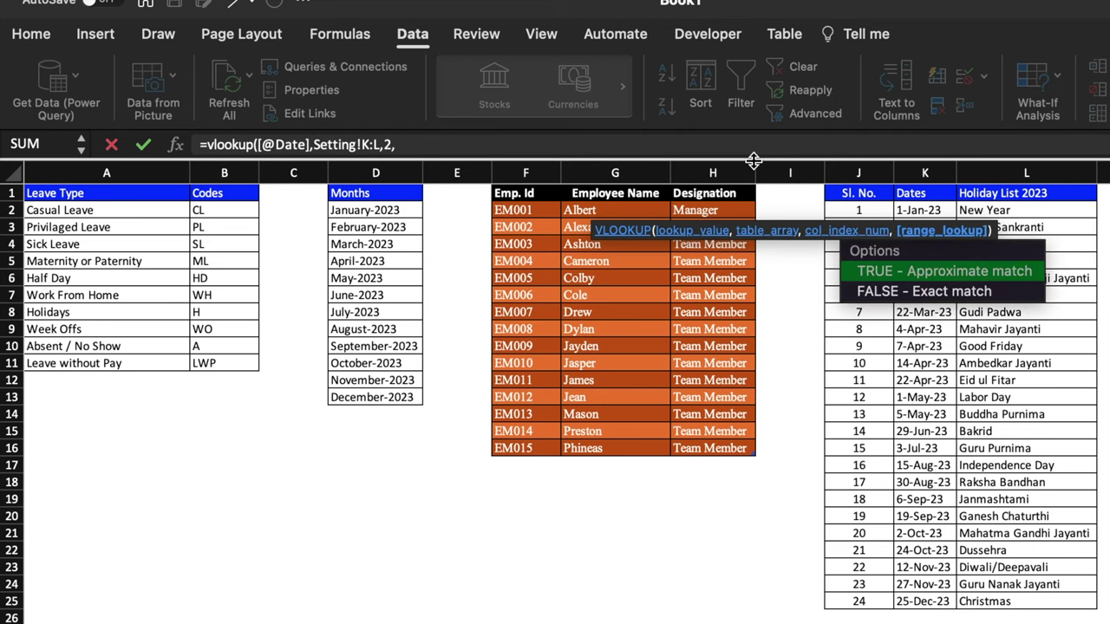
type("0)")
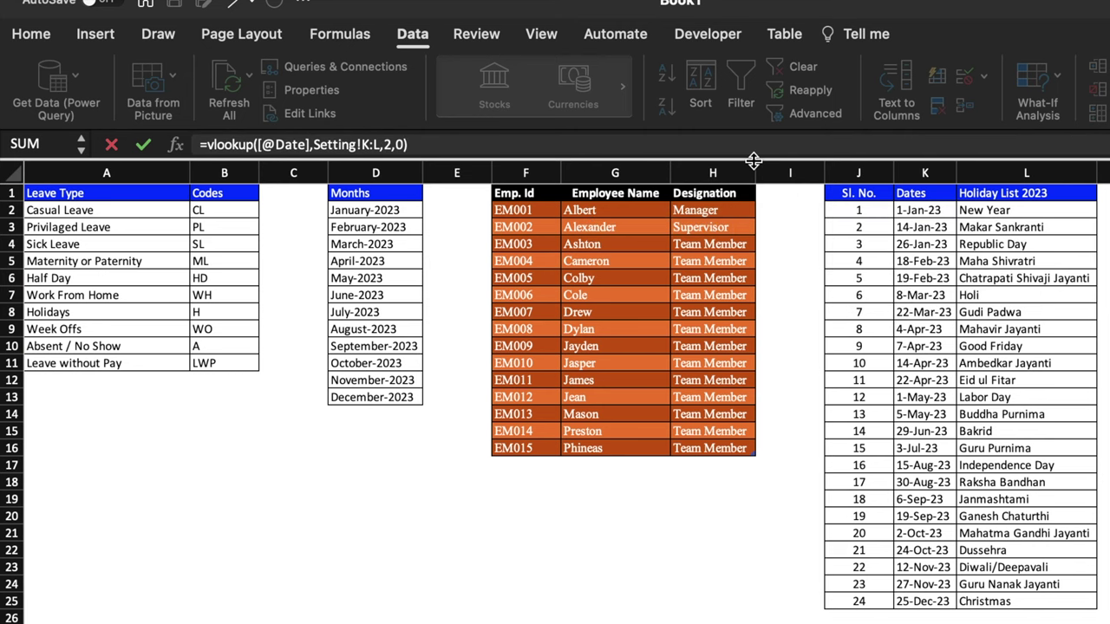
key("Return")
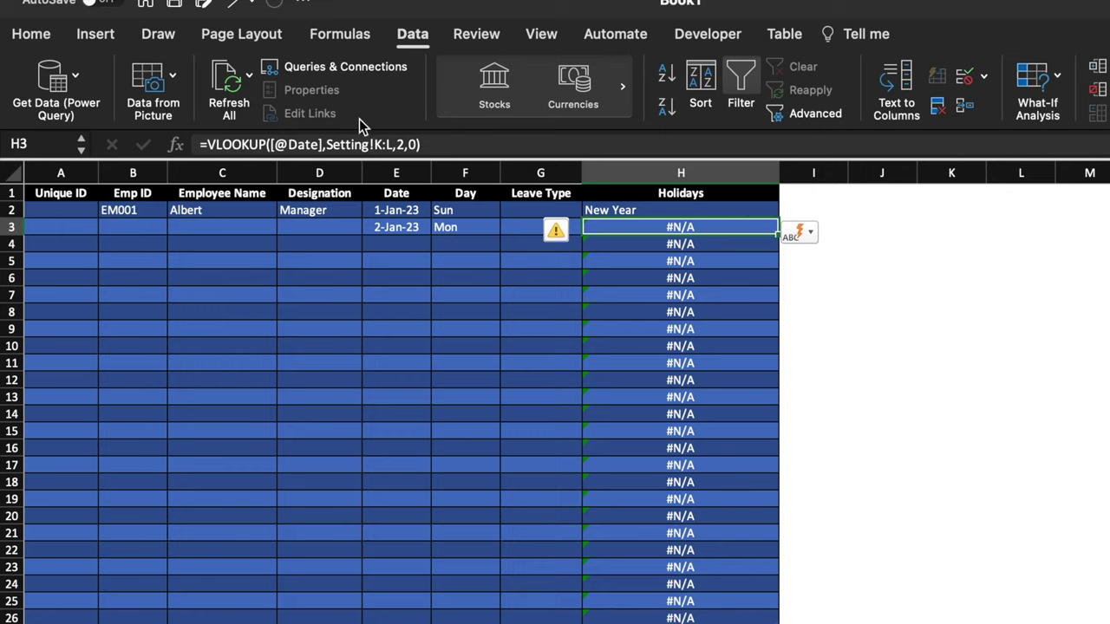
left_click(207, 145)
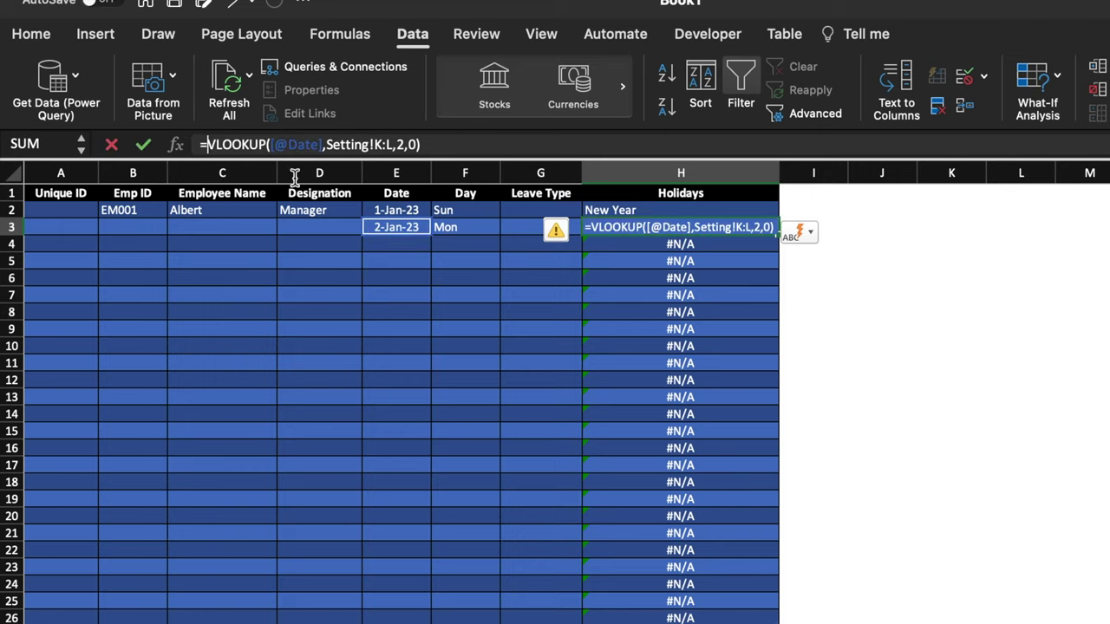
type("iferror")
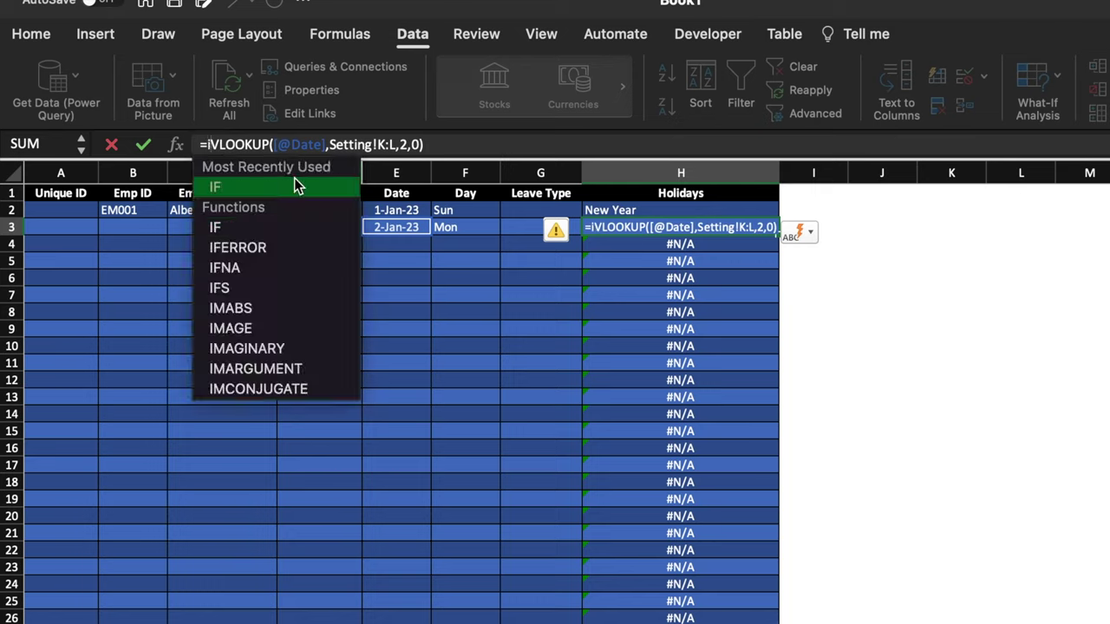
type("(")
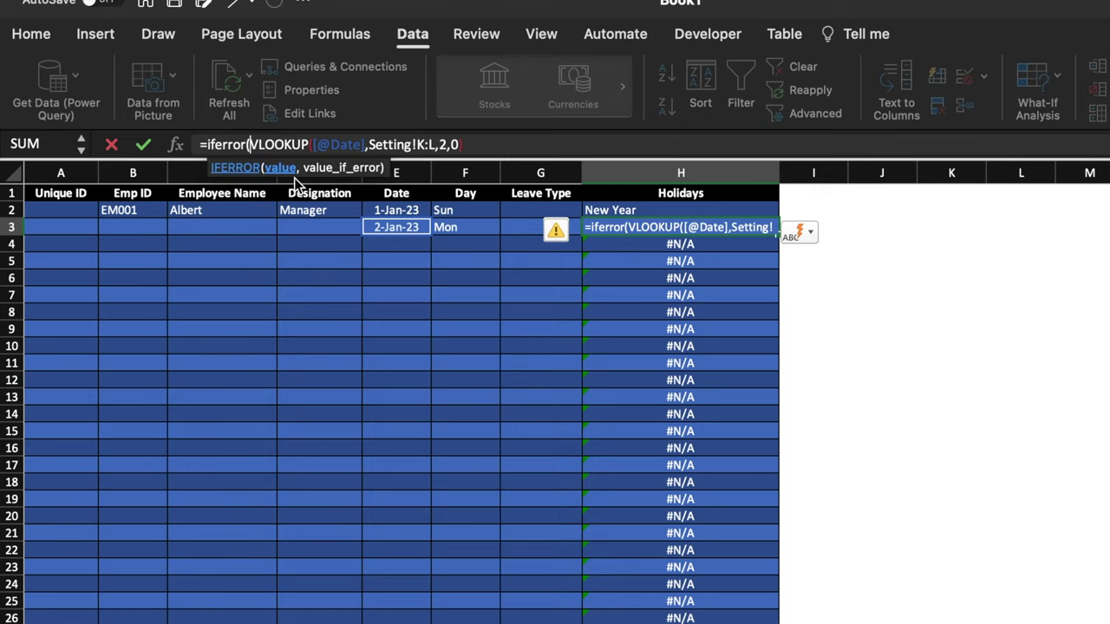
left_click(490, 146)
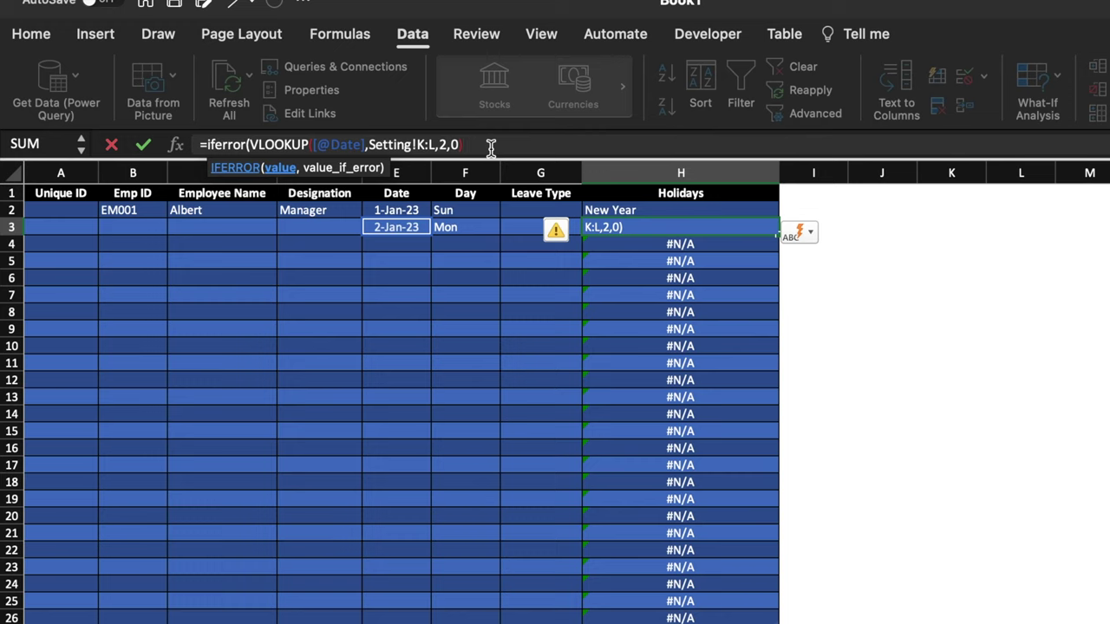
type(",")
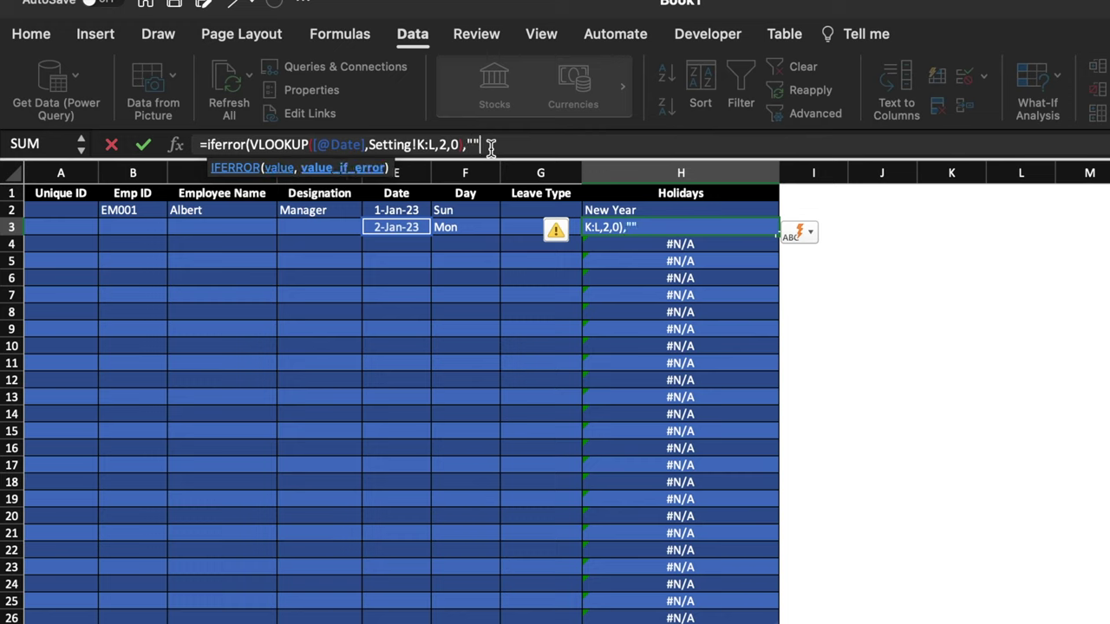
type("\"\")")
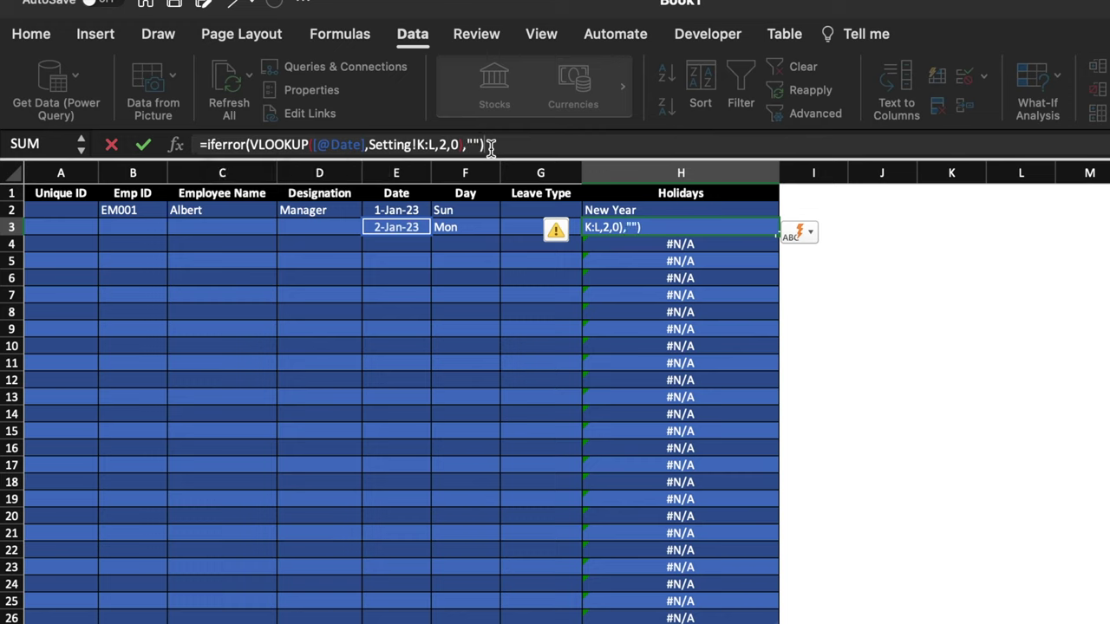
left_click(706, 226)
left_click(948, 263)
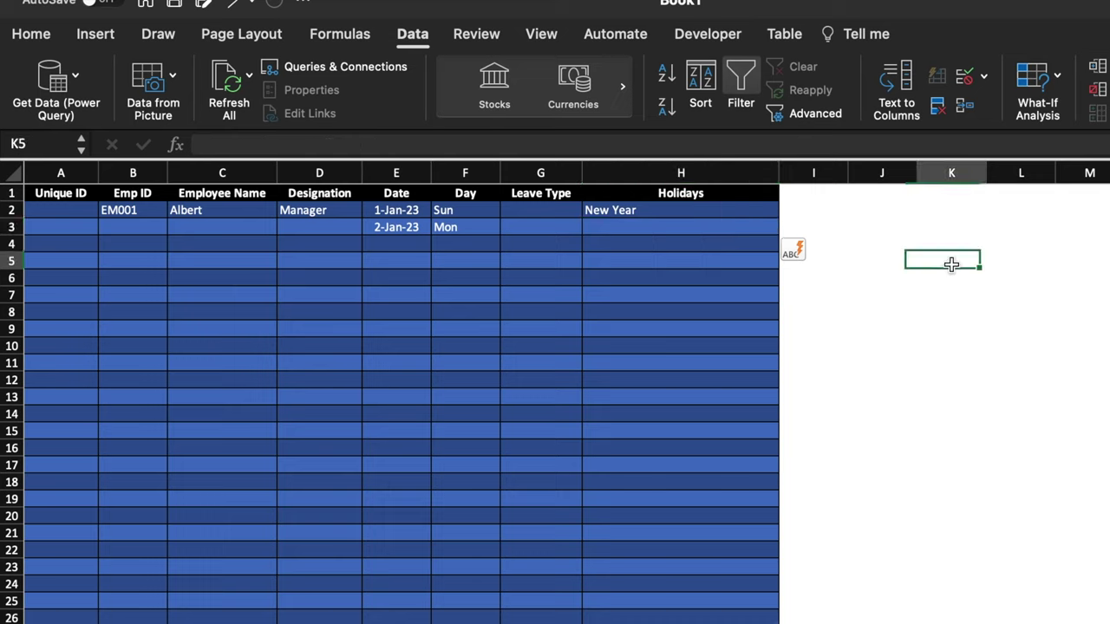
Check the formula in the Holidays cells below H2 and inspect the date in E2
left_click(725, 227)
key("Down")
key("Down")
key("Down")
key("Down")
key("Down")
key("Down")
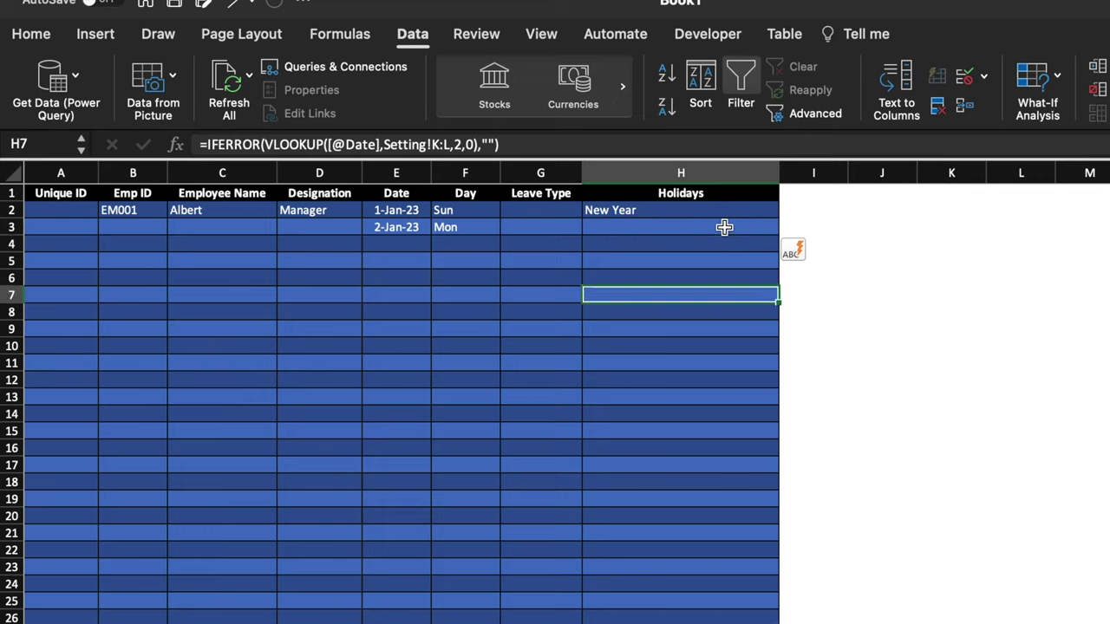
key("ctrl+Up")
key("Left")
key("Left")
key("Left")
left_click(920, 312)
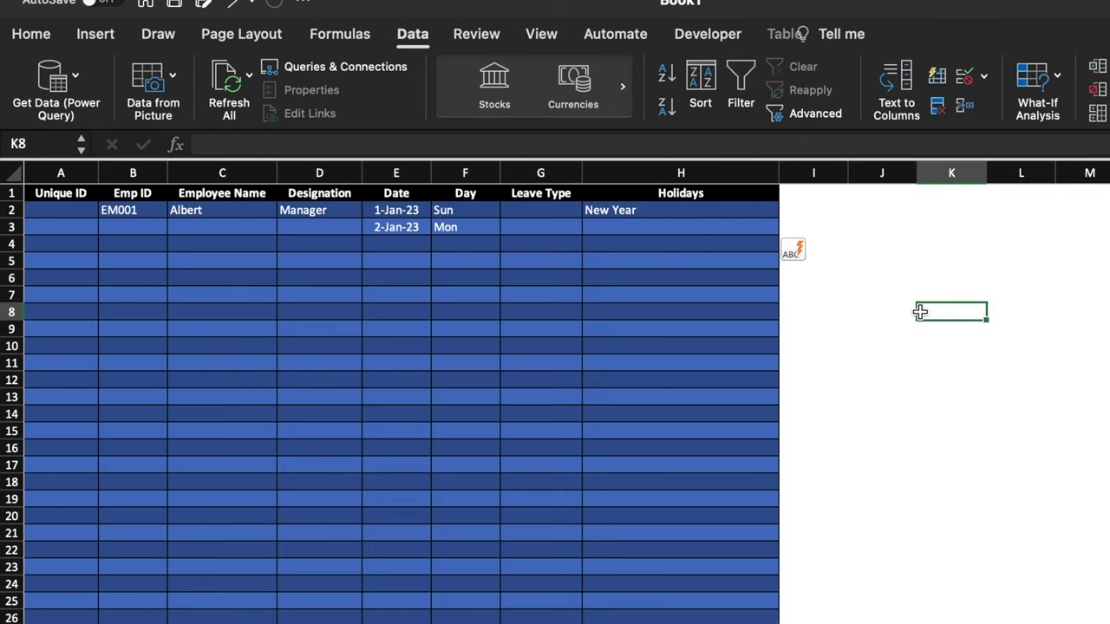
left_click(394, 208)
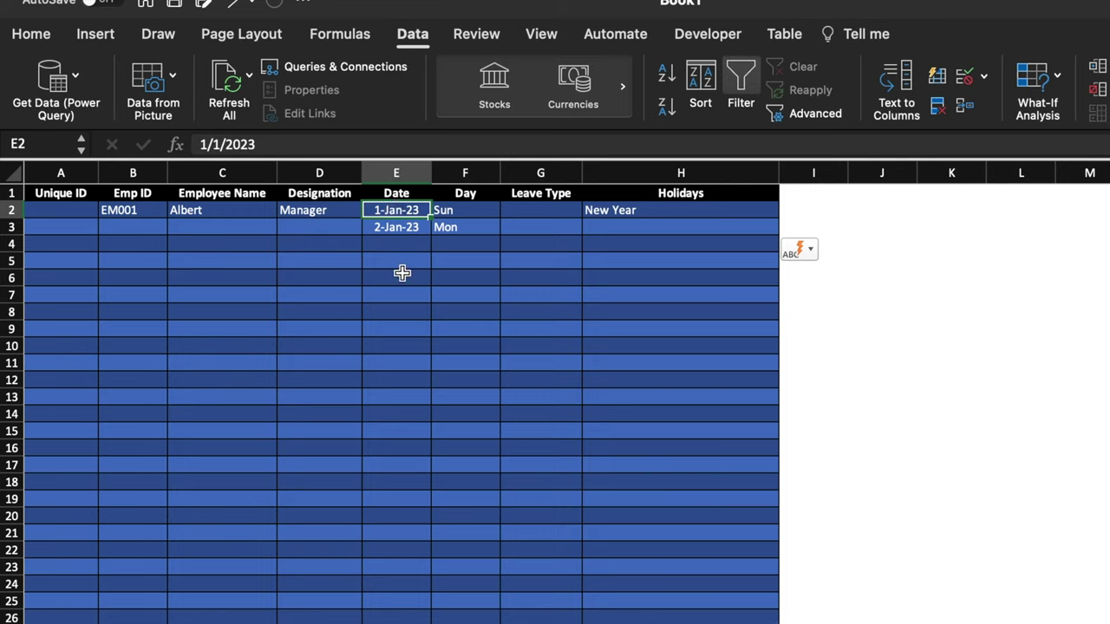
Change the date in E2 to 2/1/2023 to test the Holidays lookup
left_click(205, 145)
key("BackSpace")
type("2")
key("Return")
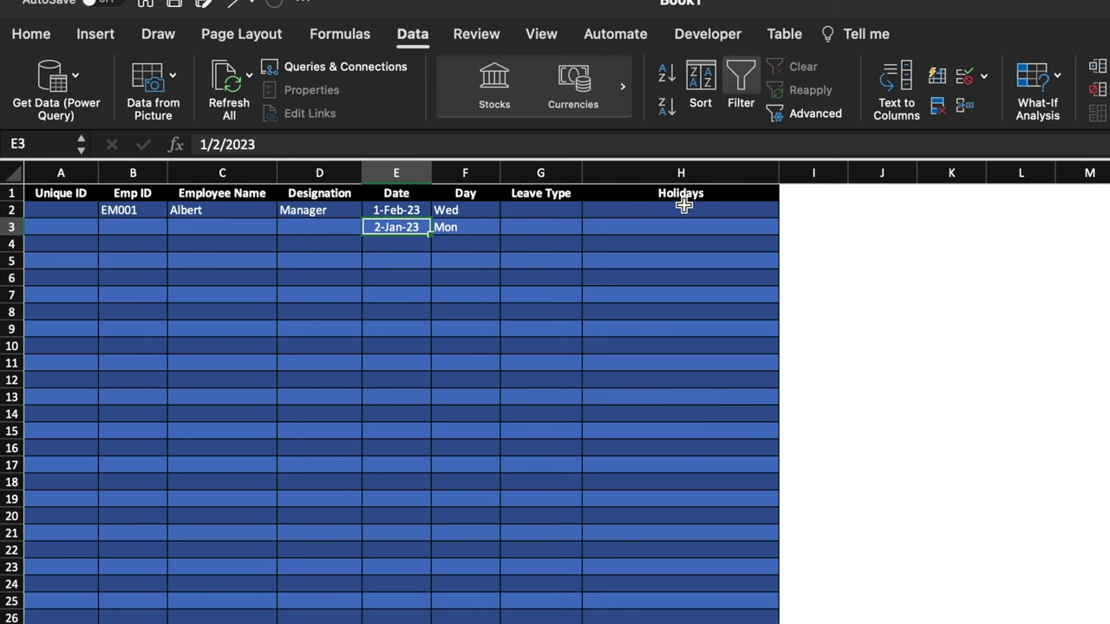
key("Up")
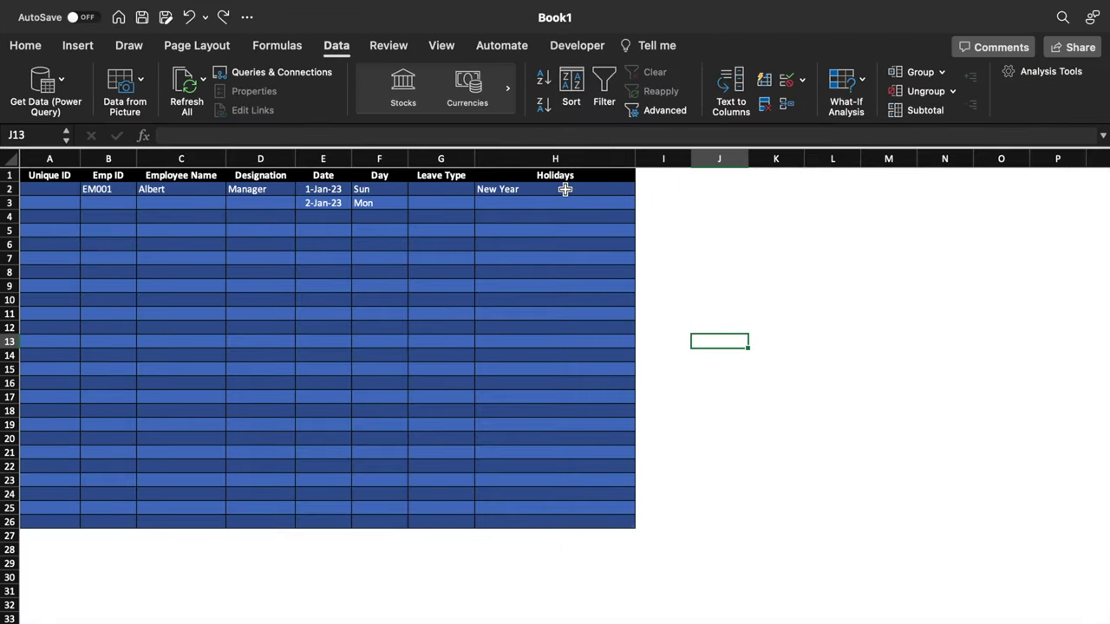
Start a new Classic conditional formatting rule for H2 that uses a formula to determine which cells to format
left_click(565, 189)
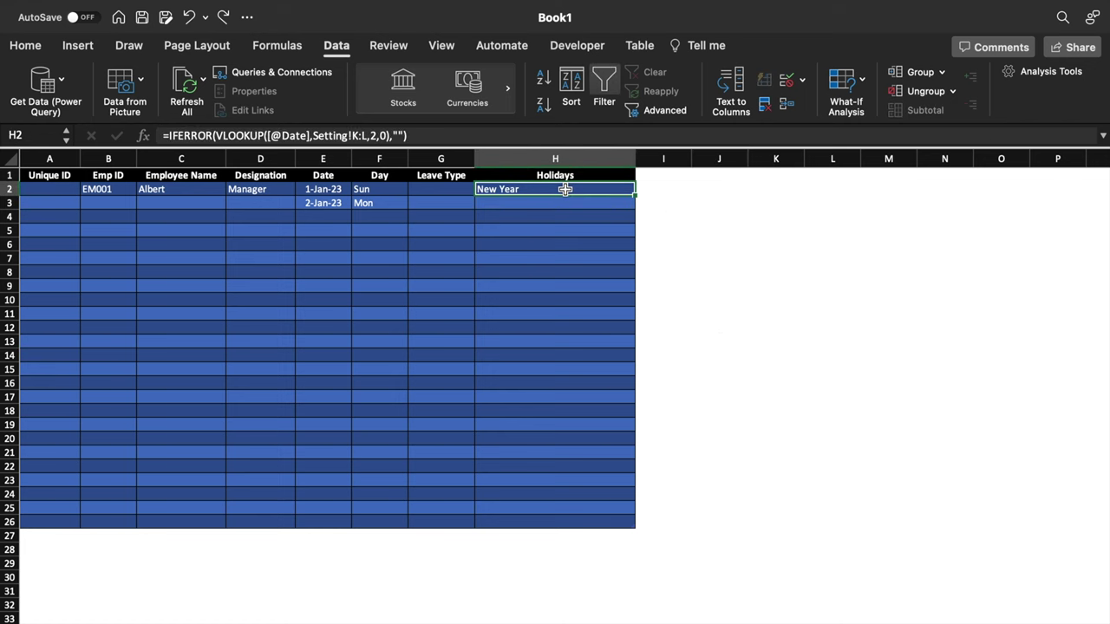
left_click(27, 46)
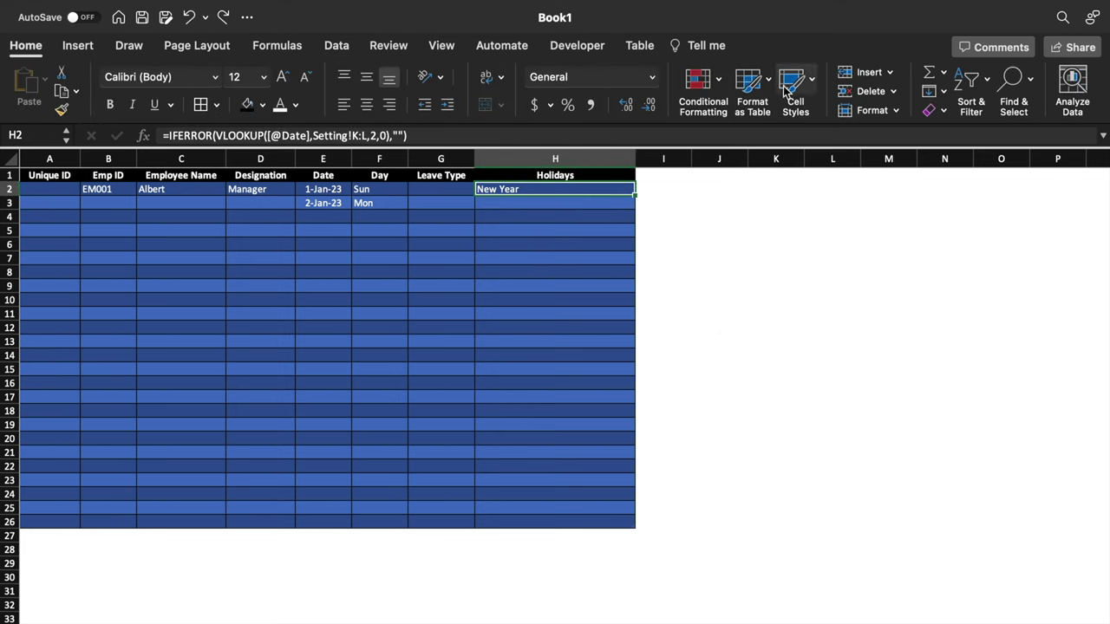
left_click(703, 91)
left_click(751, 232)
left_click(546, 167)
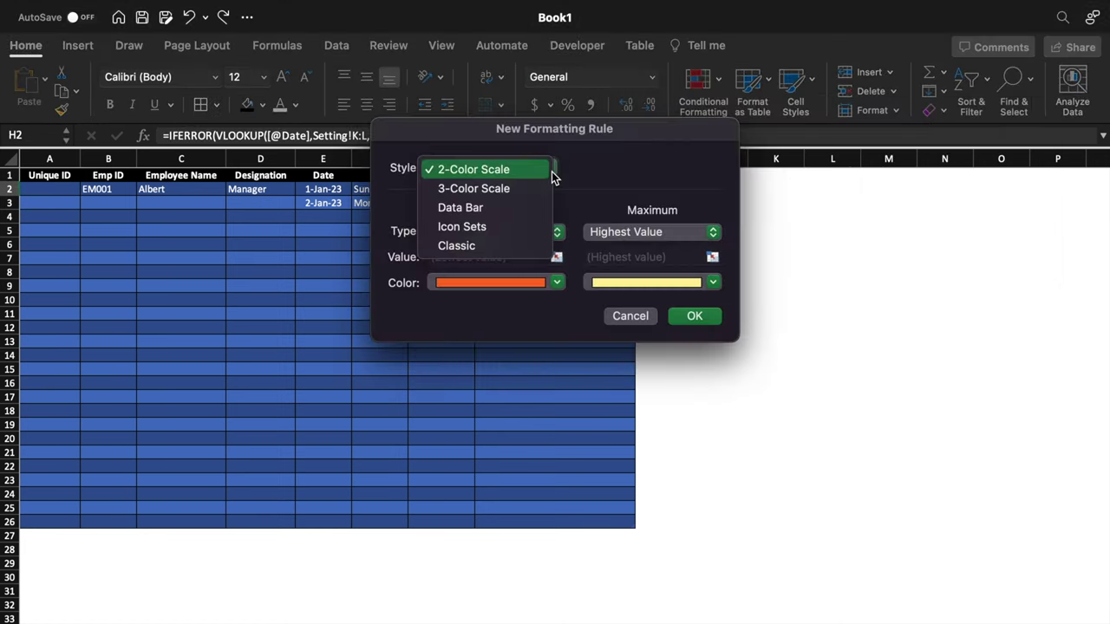
left_click(519, 248)
left_click(720, 214)
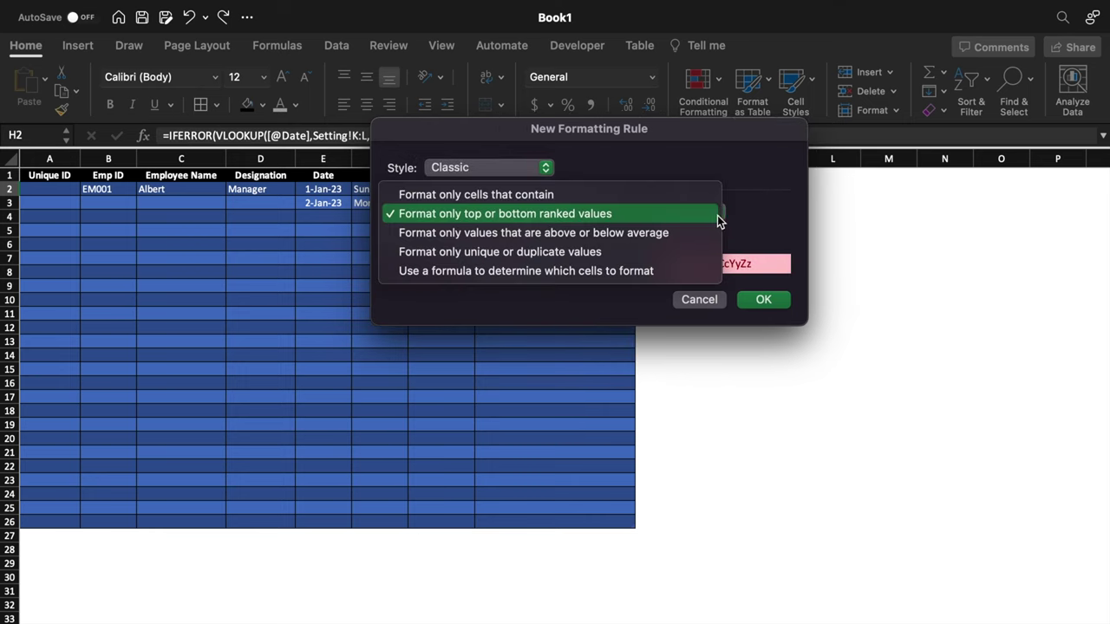
left_click(672, 273)
left_click_drag(588, 131, 782, 319)
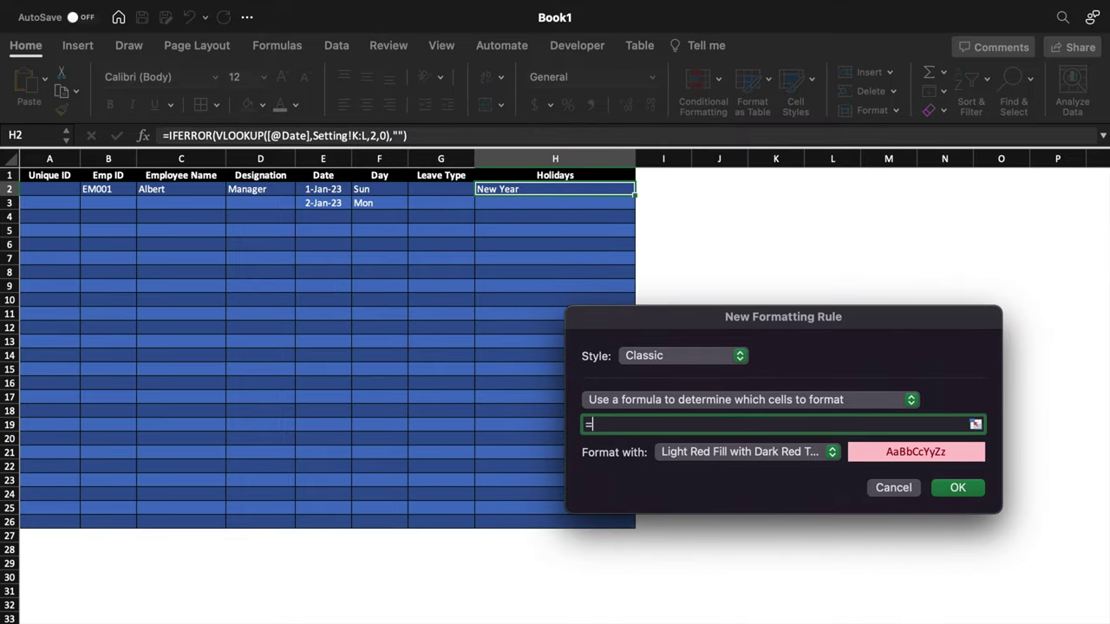
Enter =$G2="H" as the rule's formula, keeping only the column reference absolute
left_click(451, 190)
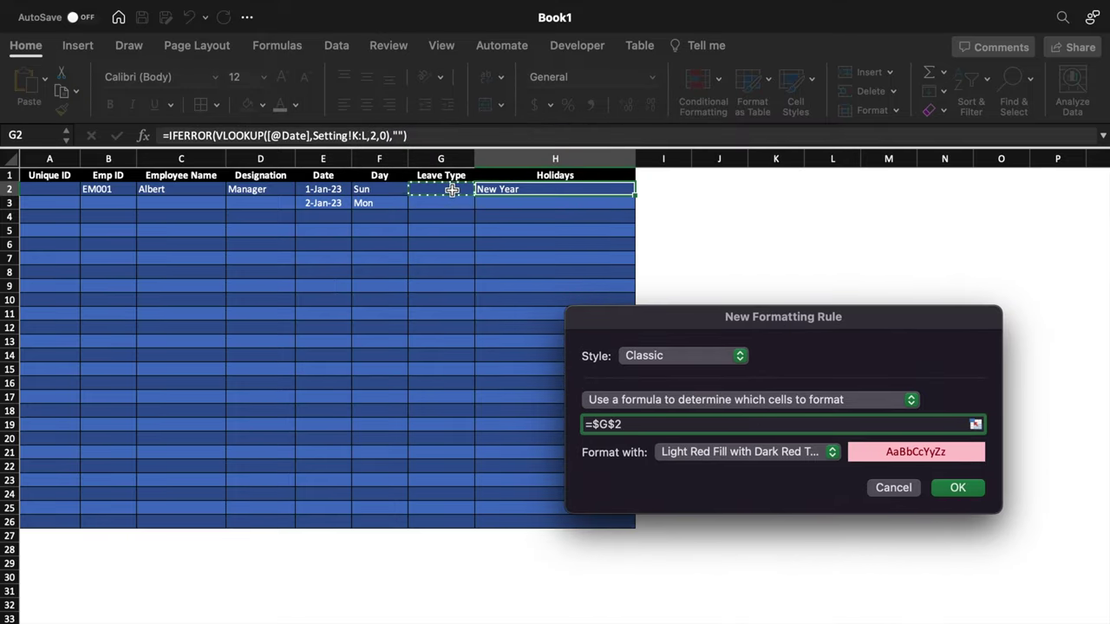
type("=\"")
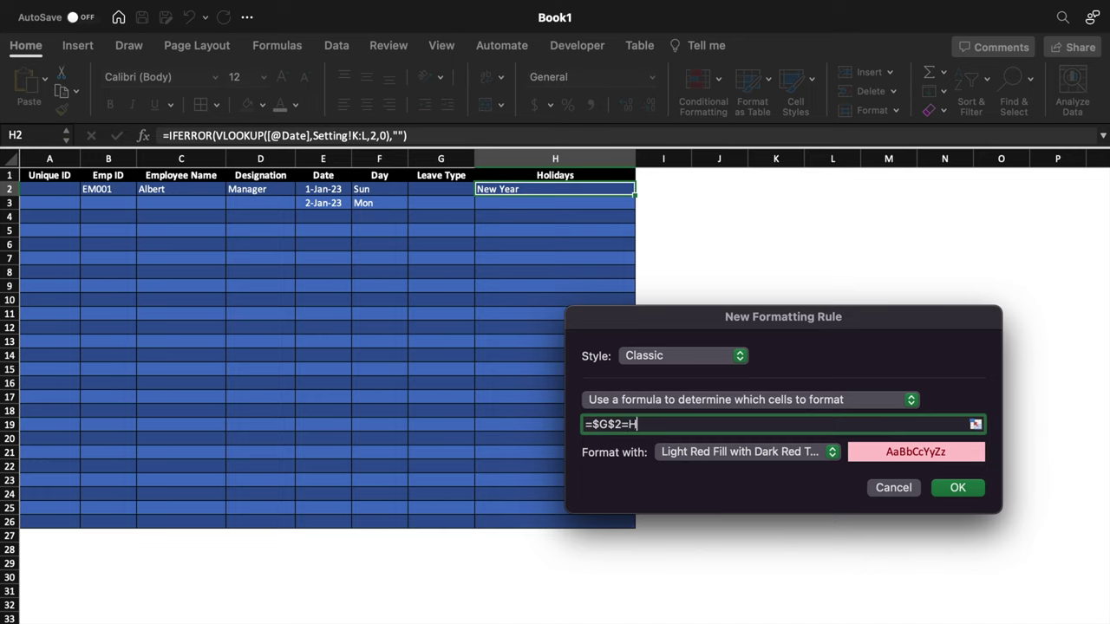
type("H\"")
left_click(632, 424)
type("\"")
left_click(615, 424)
key("BackSpace")
Give the H2 rule a custom format with yellow fill and red font, and apply the rule
left_click(834, 454)
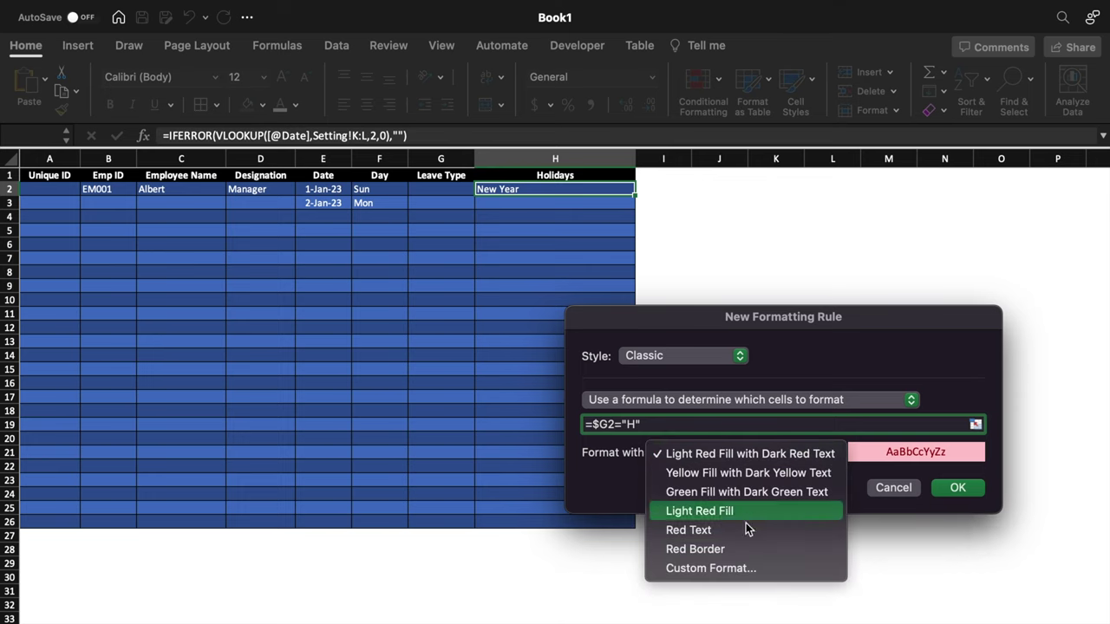
left_click(748, 567)
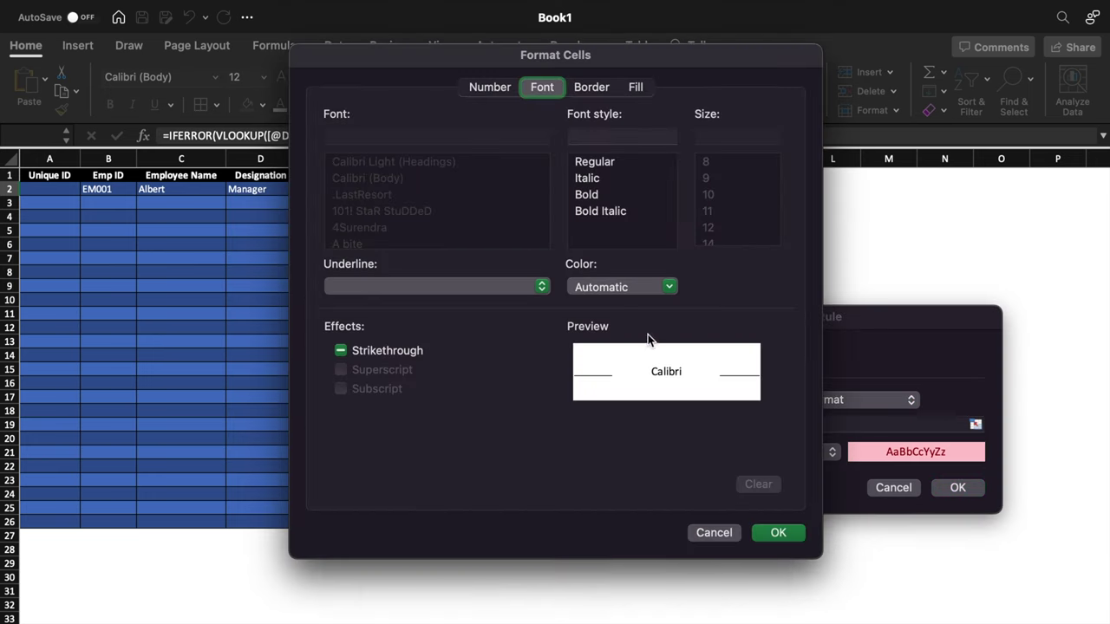
left_click(635, 87)
left_click(504, 154)
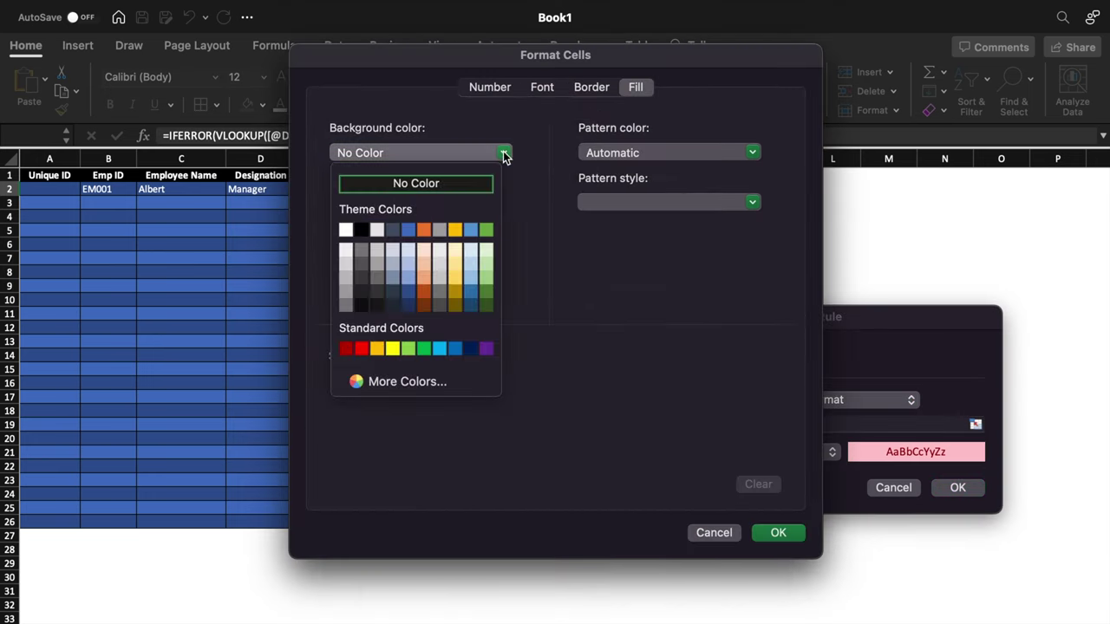
left_click(392, 348)
left_click(541, 87)
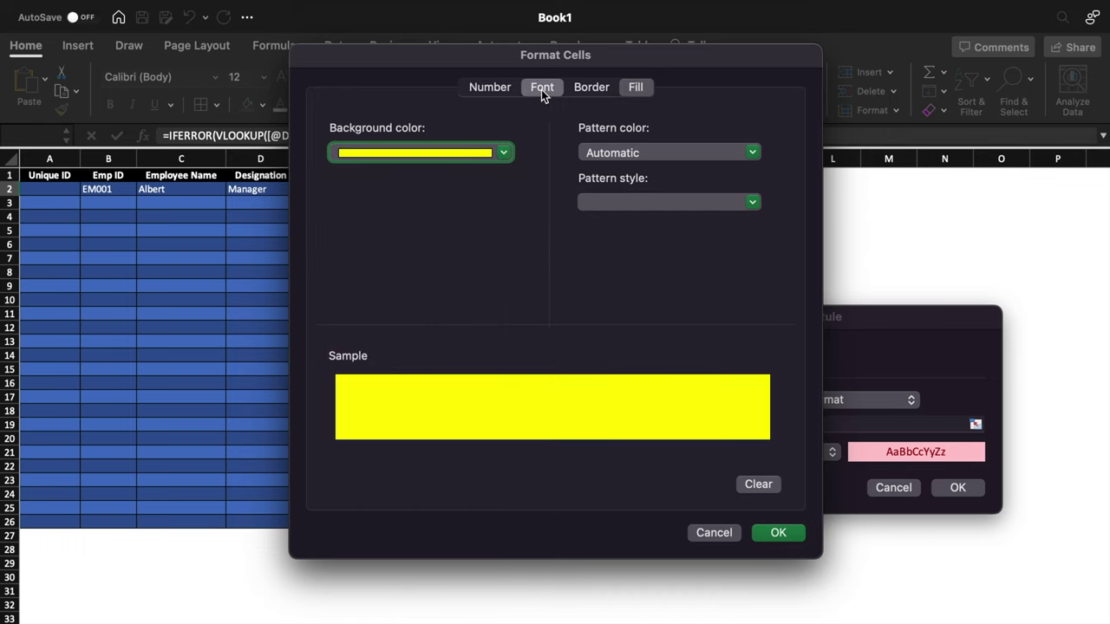
left_click(669, 287)
left_click(604, 482)
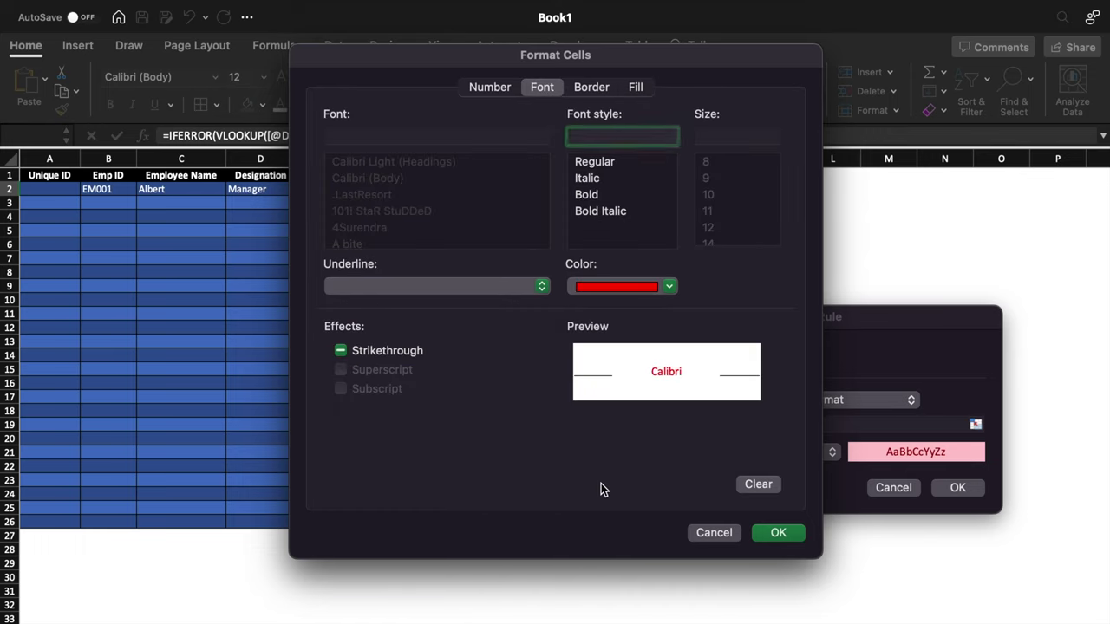
left_click(780, 533)
left_click(960, 487)
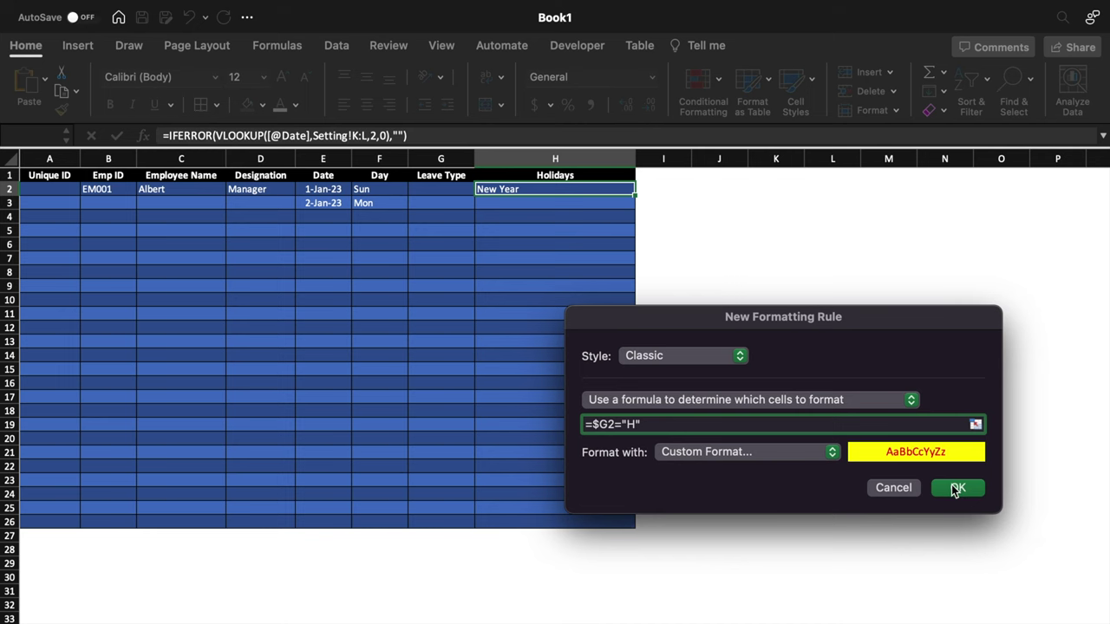
left_click(803, 278)
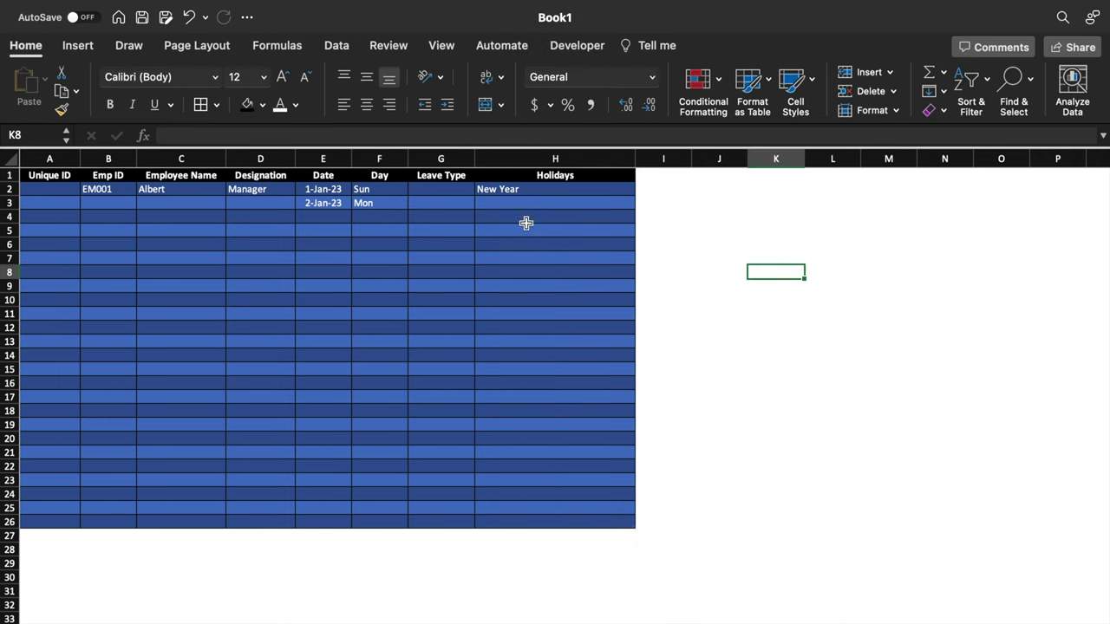
Choose H as the Leave Type in G2 to test the Holidays formatting
left_click(445, 192)
left_click(480, 189)
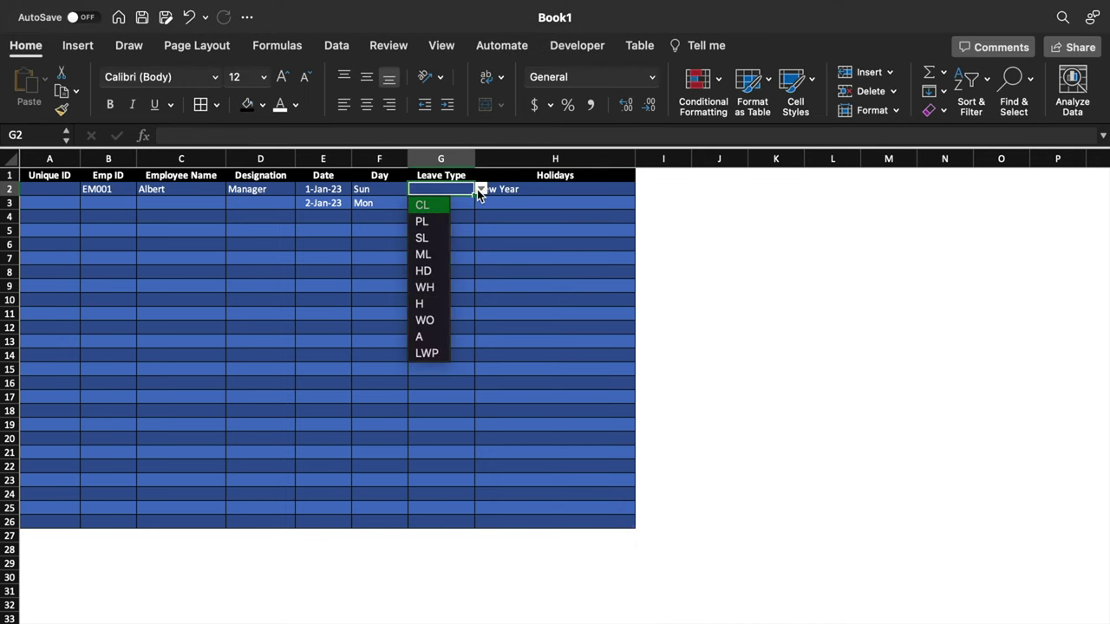
left_click(433, 304)
left_click(795, 339)
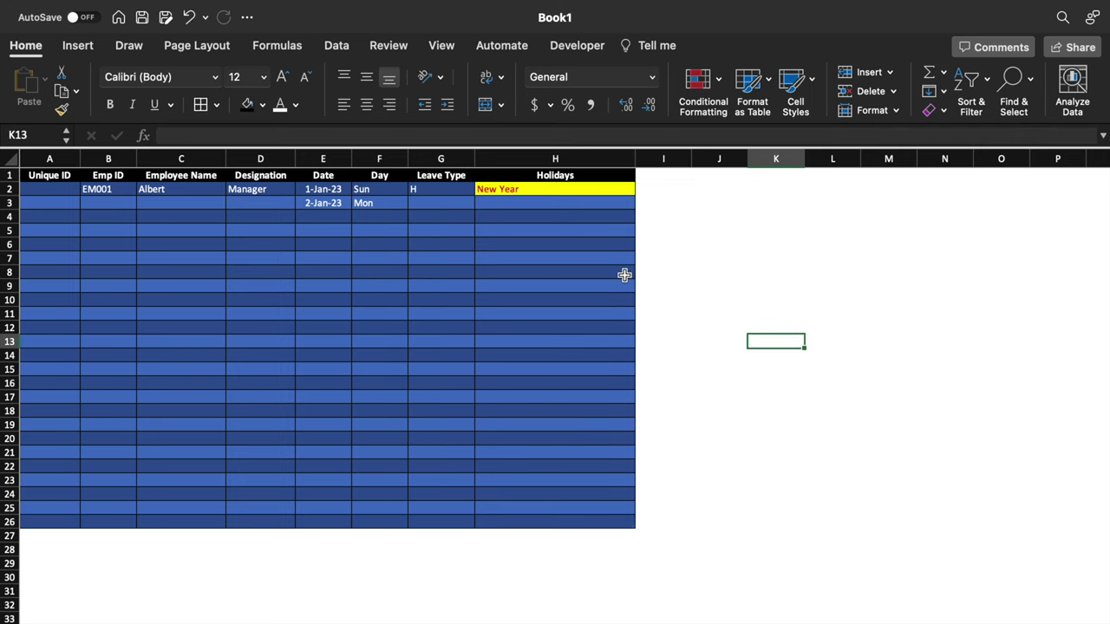
key("Left")
key("Up")
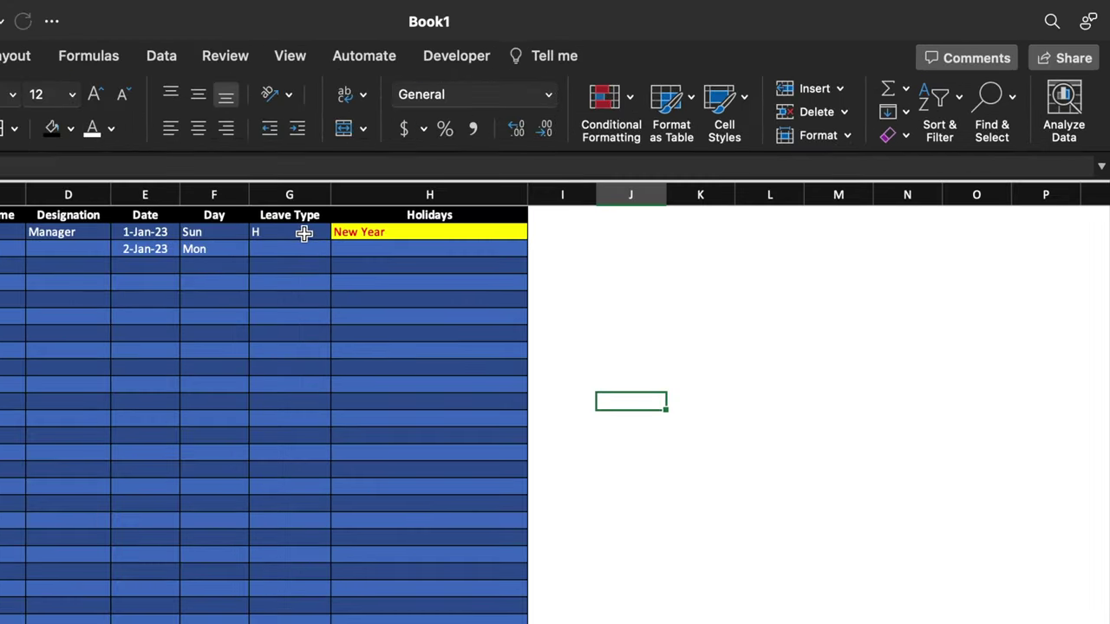
Start a conditional formatting rule on G2 for cell values equal to H
left_click(304, 233)
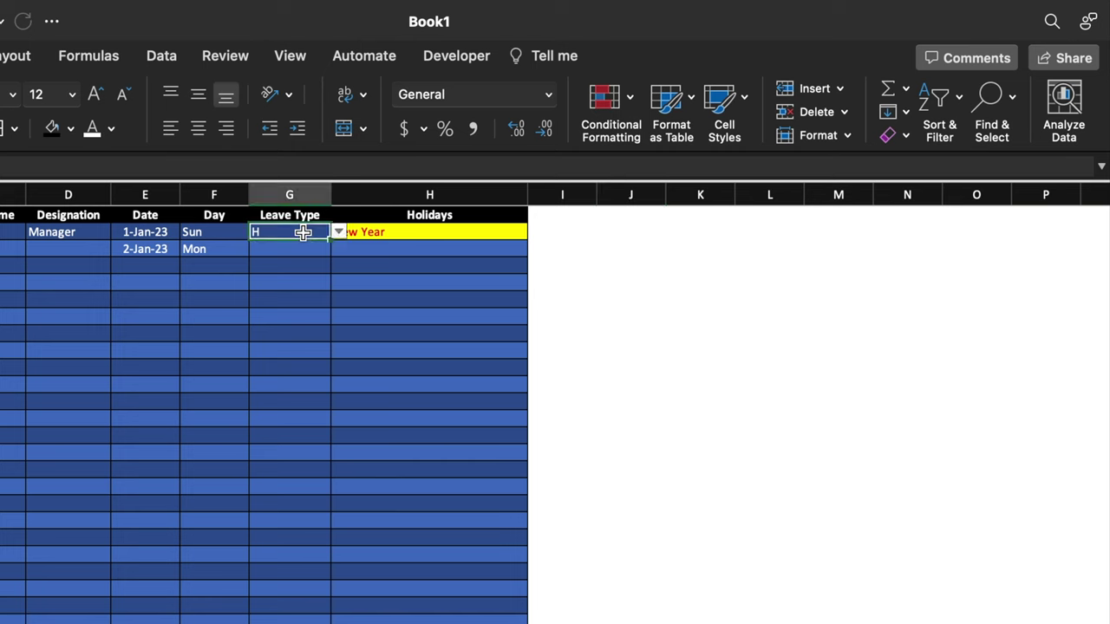
left_click(630, 99)
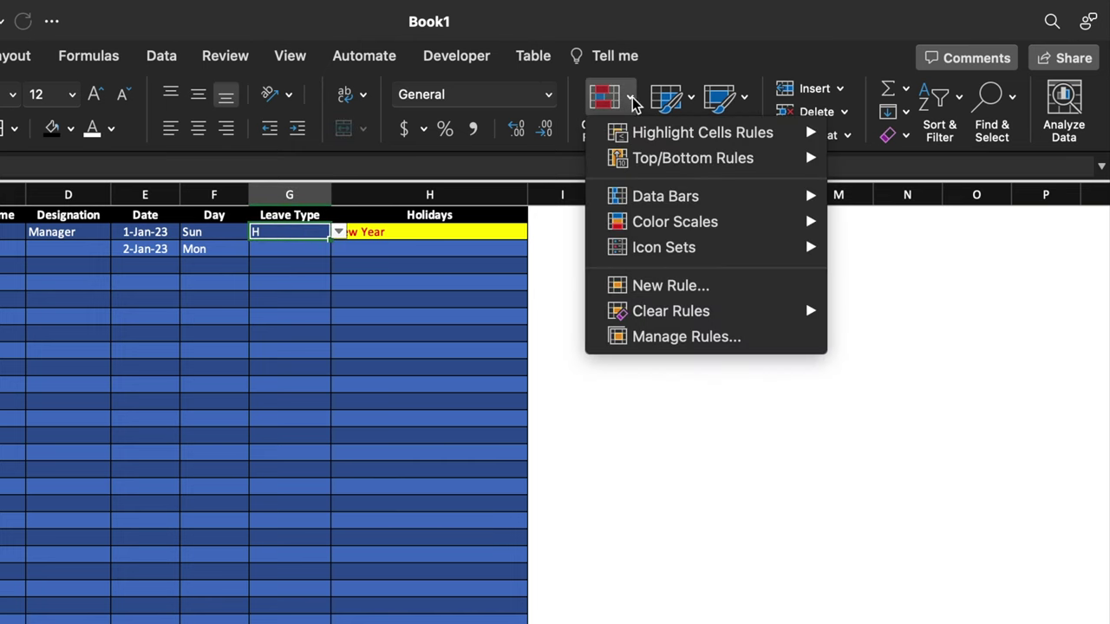
mouse_move(722, 139)
left_click(947, 213)
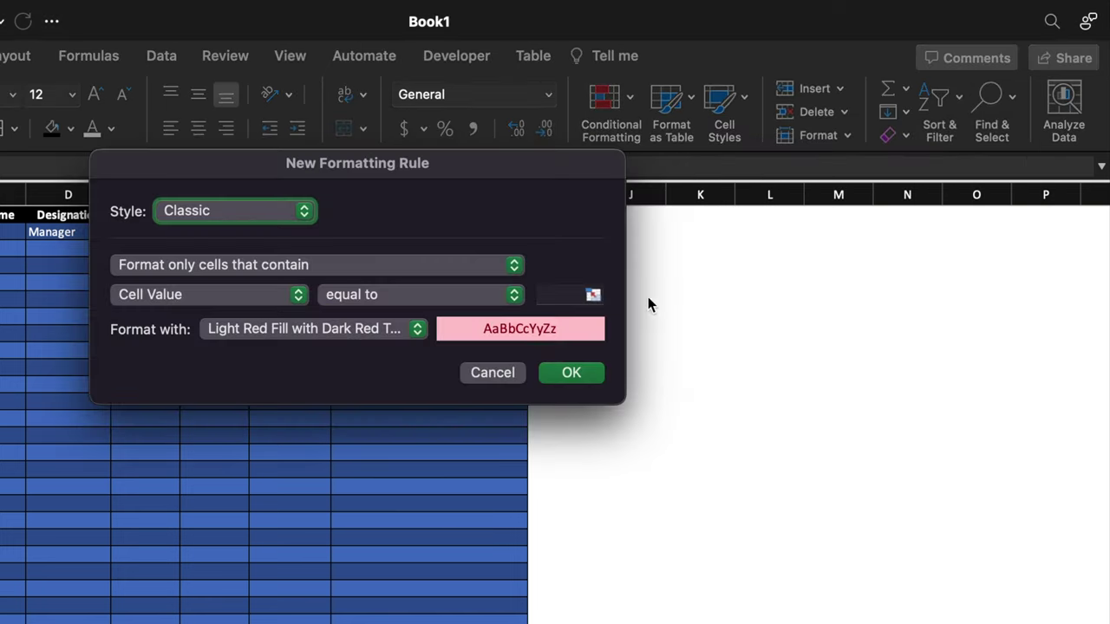
left_click(555, 294)
type("H")
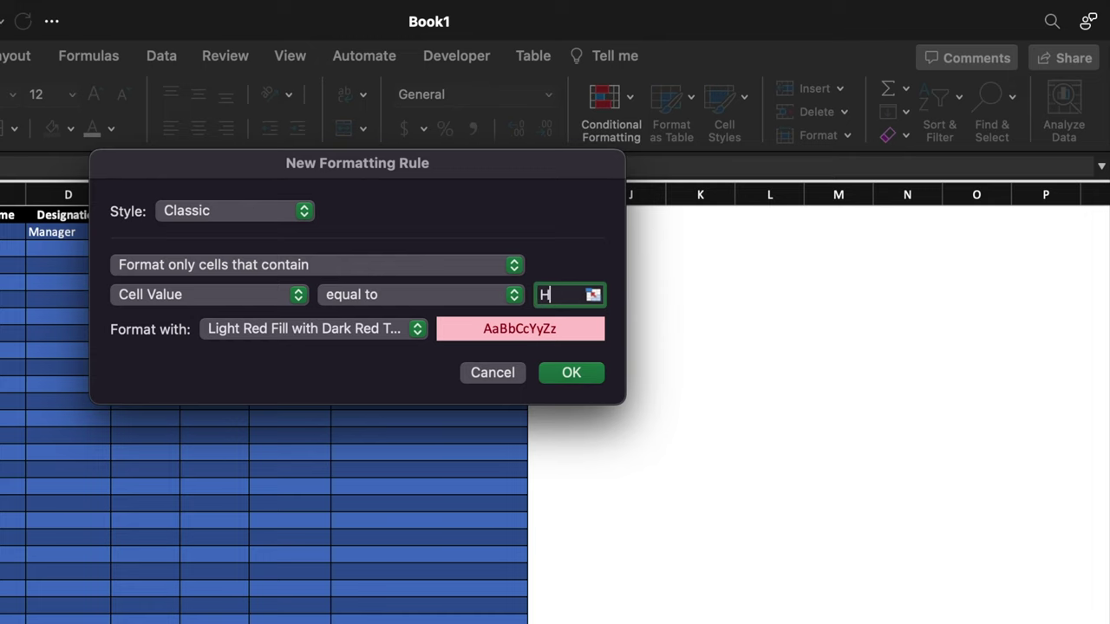
Give the G2 rule a custom format with red font and yellow fill, and apply the rule
left_click(420, 335)
left_click(367, 468)
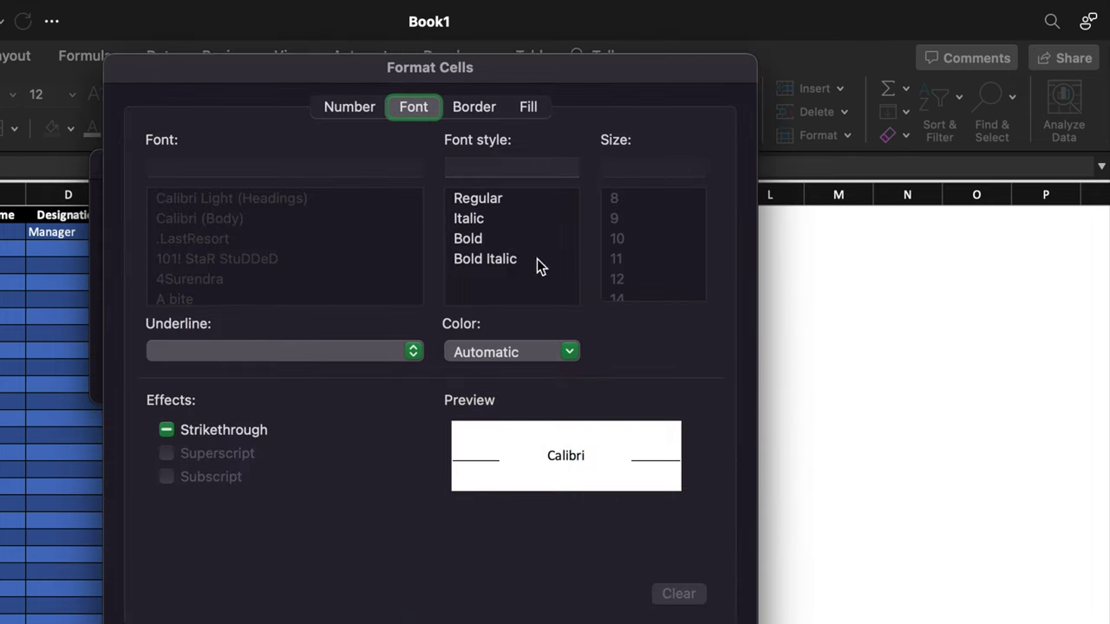
left_click(569, 351)
left_click(483, 593)
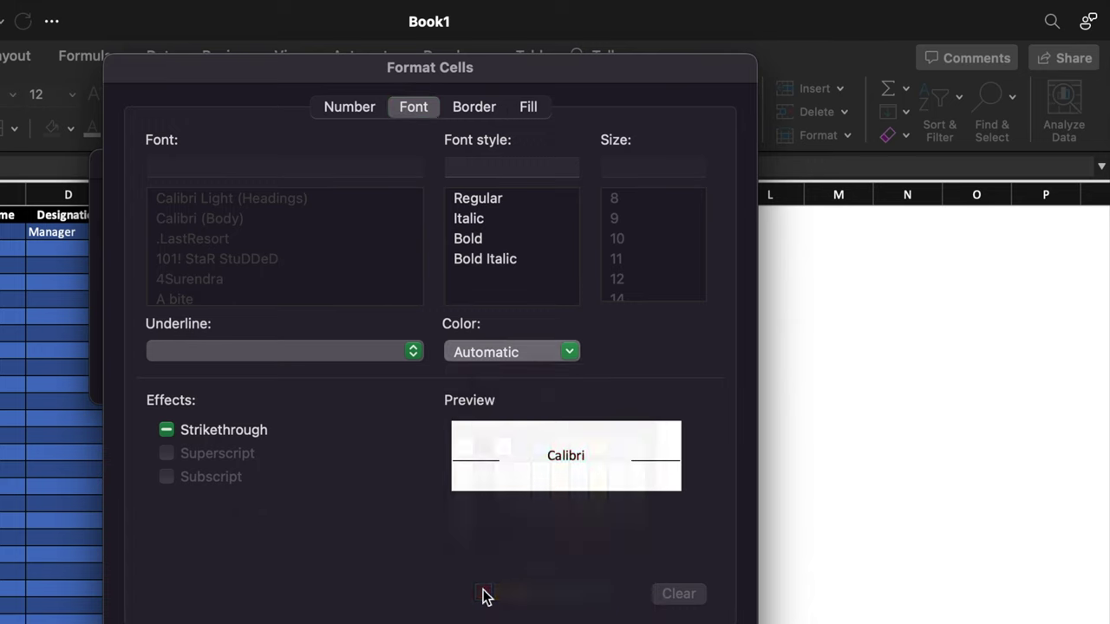
left_click(528, 107)
left_click(366, 188)
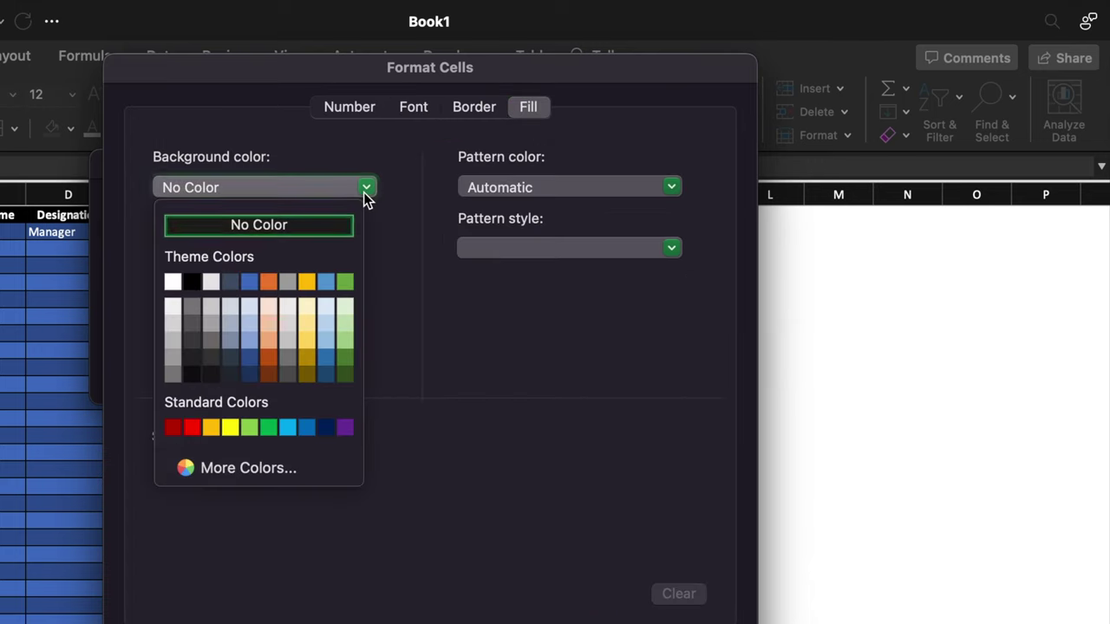
left_click(231, 425)
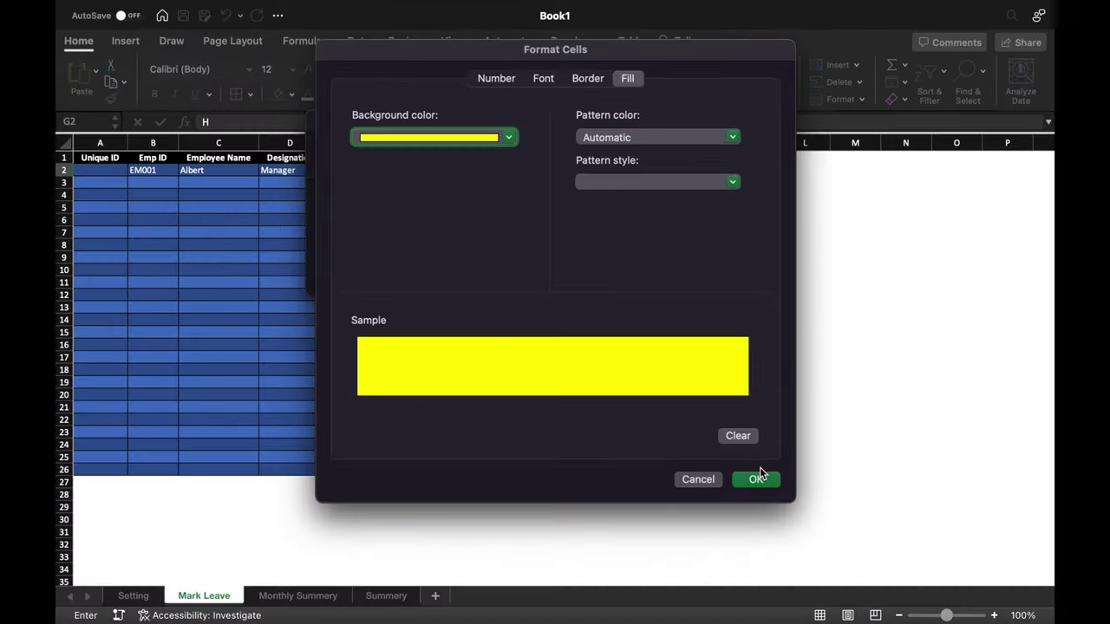
left_click(757, 476)
left_click(661, 274)
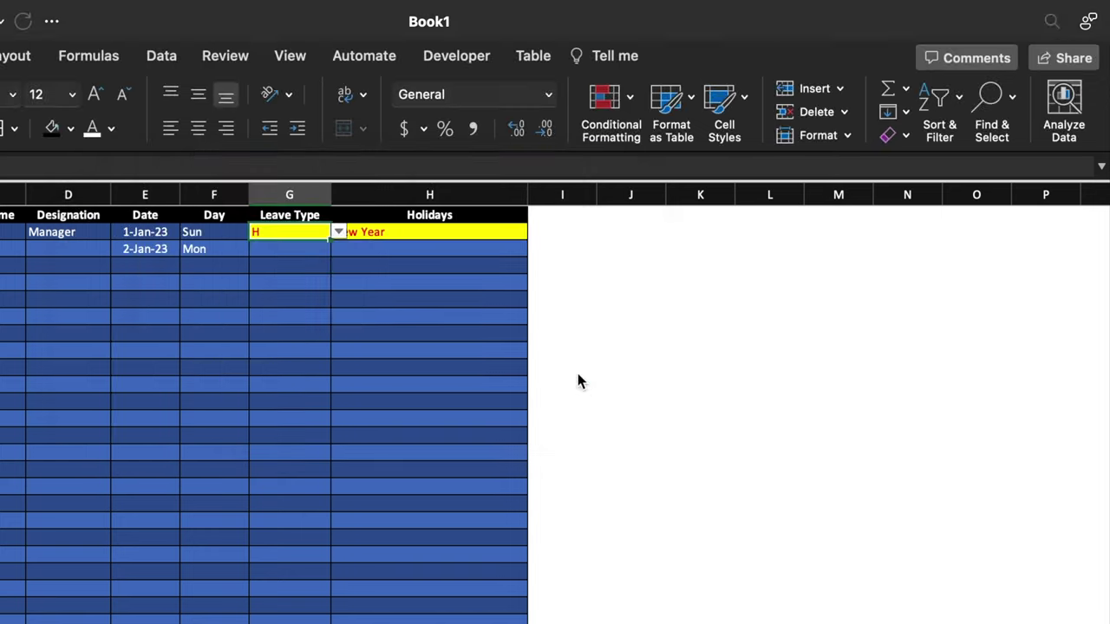
left_click(707, 271)
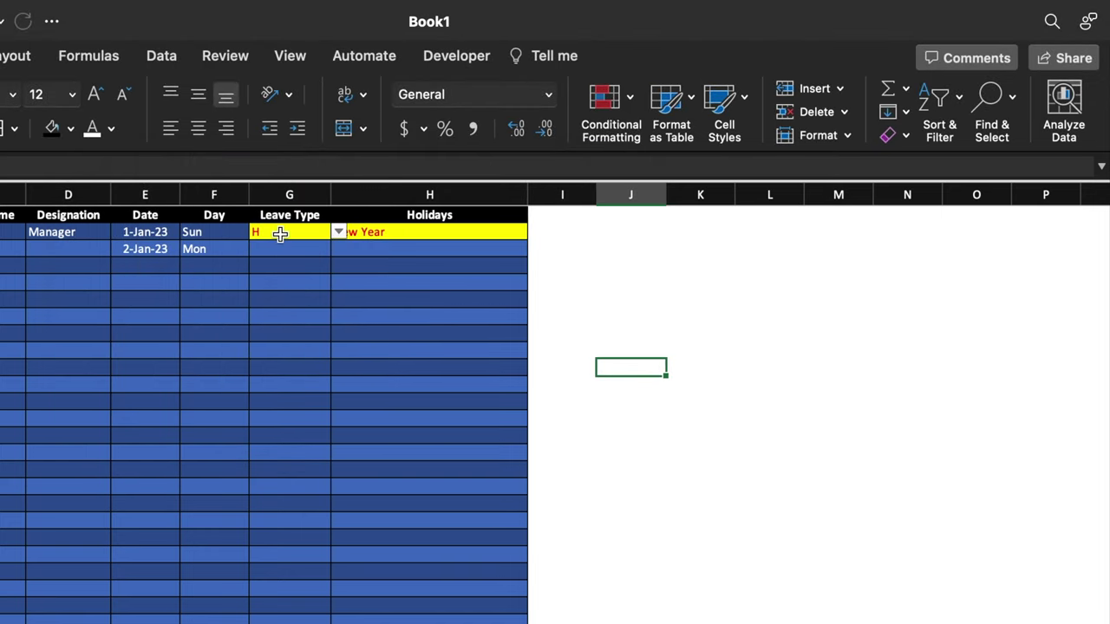
Switch the Leave Type in G2 to CL to test both formatting rules
left_click(313, 231)
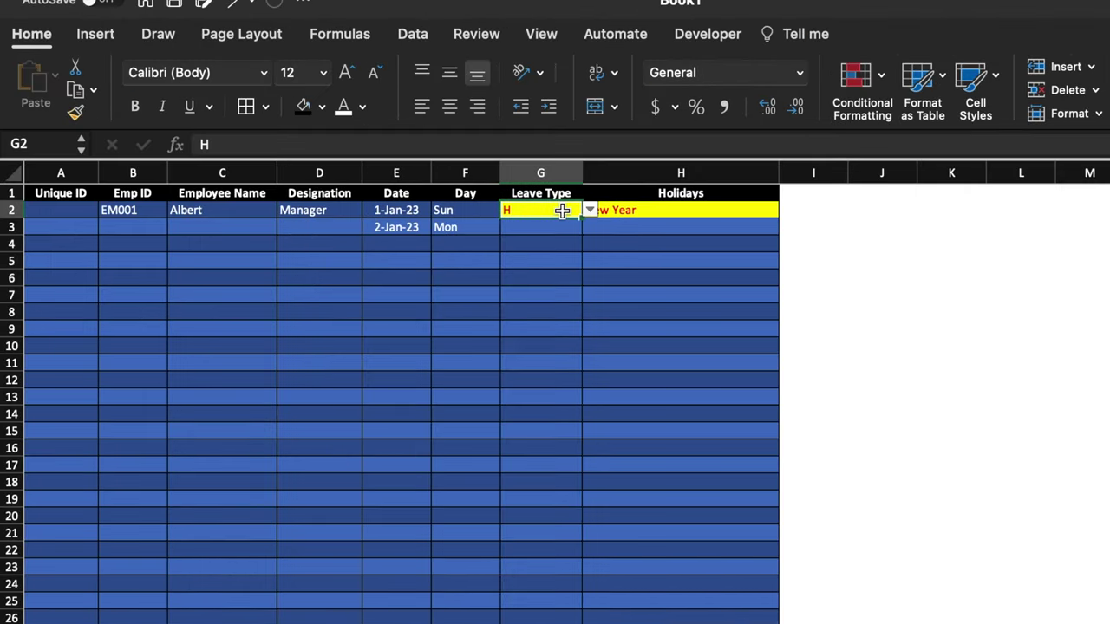
left_click(337, 232)
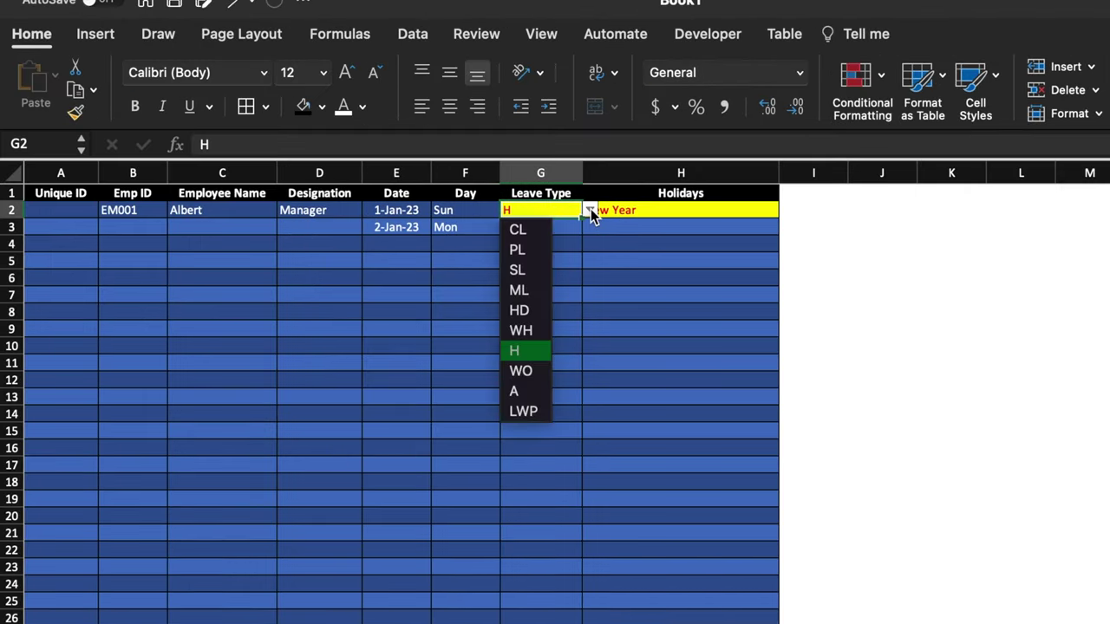
left_click(519, 230)
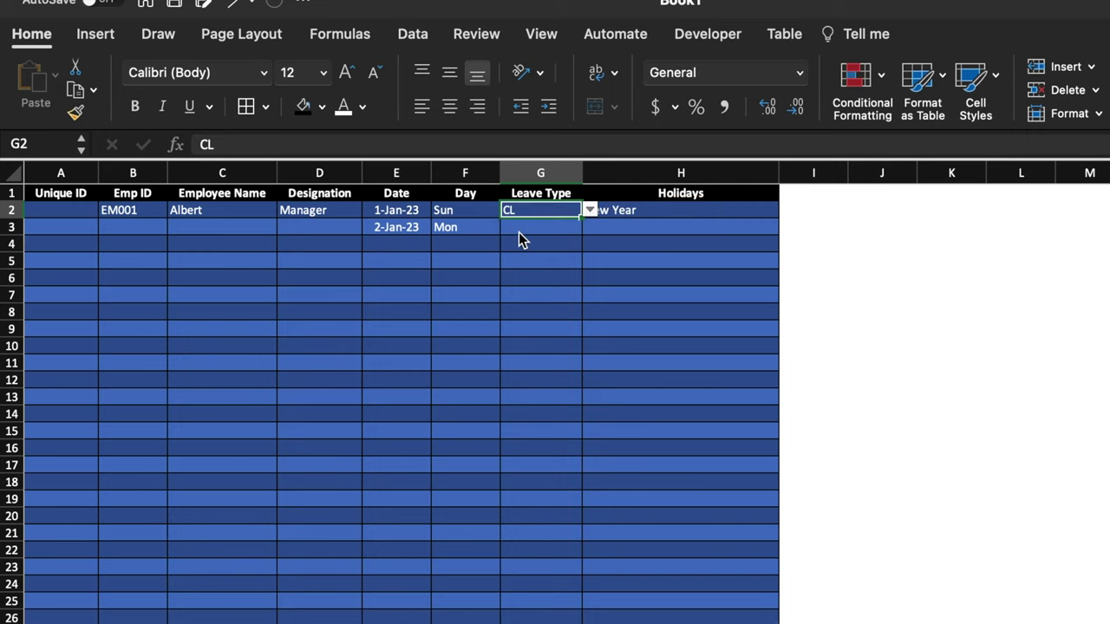
left_click(851, 284)
key("Left")
key("Left")
key("Left")
key("Up")
key("Up")
key("Up")
key("Up")
left_click(931, 316)
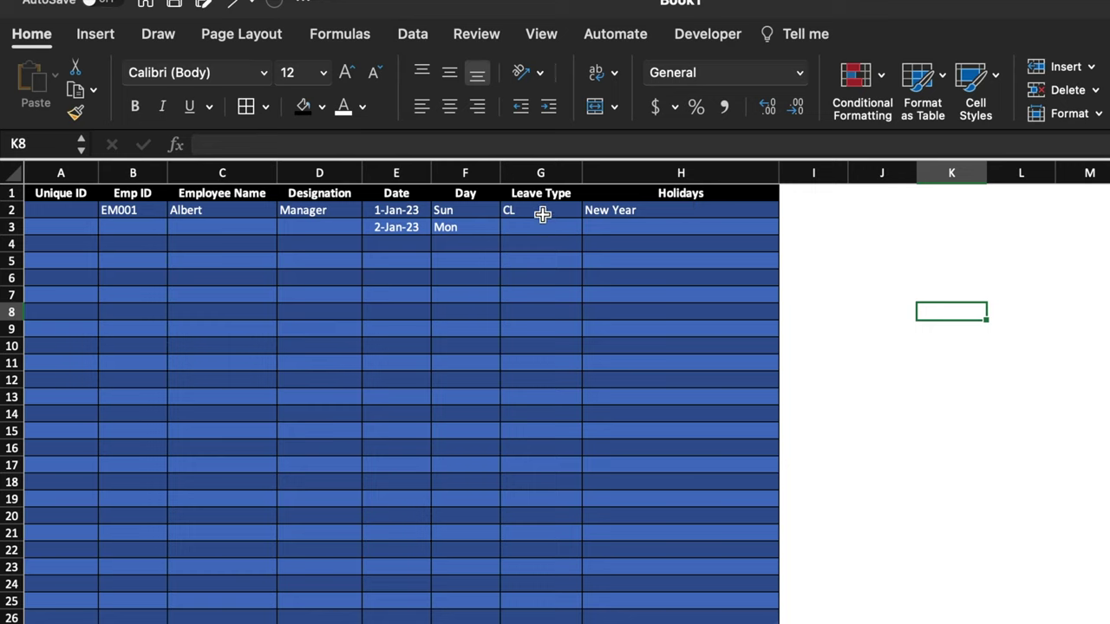
Set the Leave Type in G2 back to H and deselect the cell
left_click(543, 213)
left_click(590, 217)
left_click(522, 355)
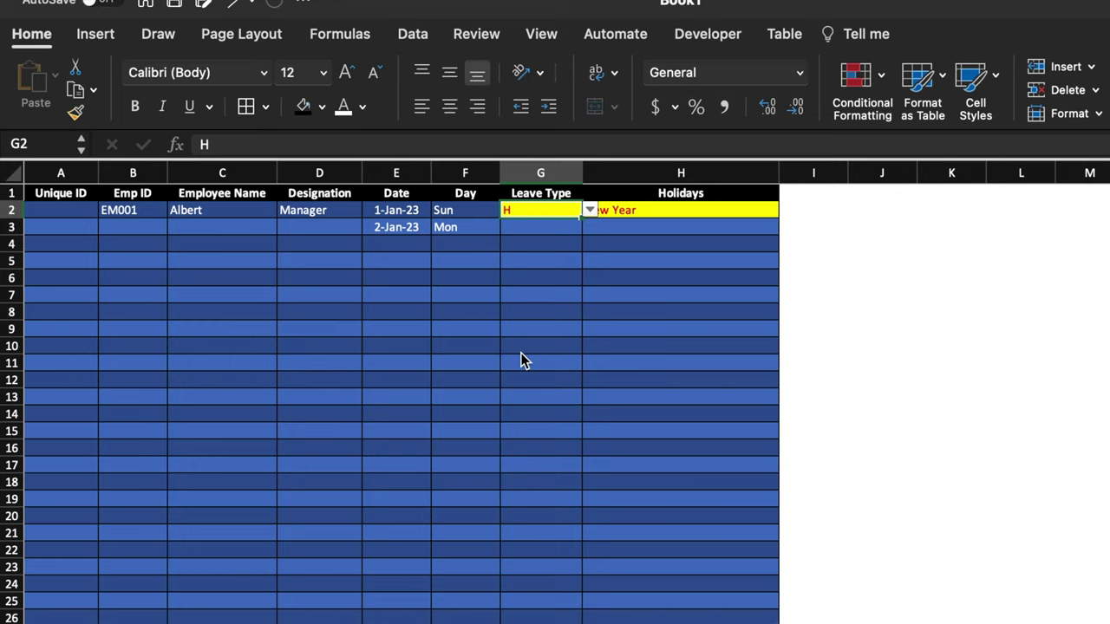
left_click(928, 331)
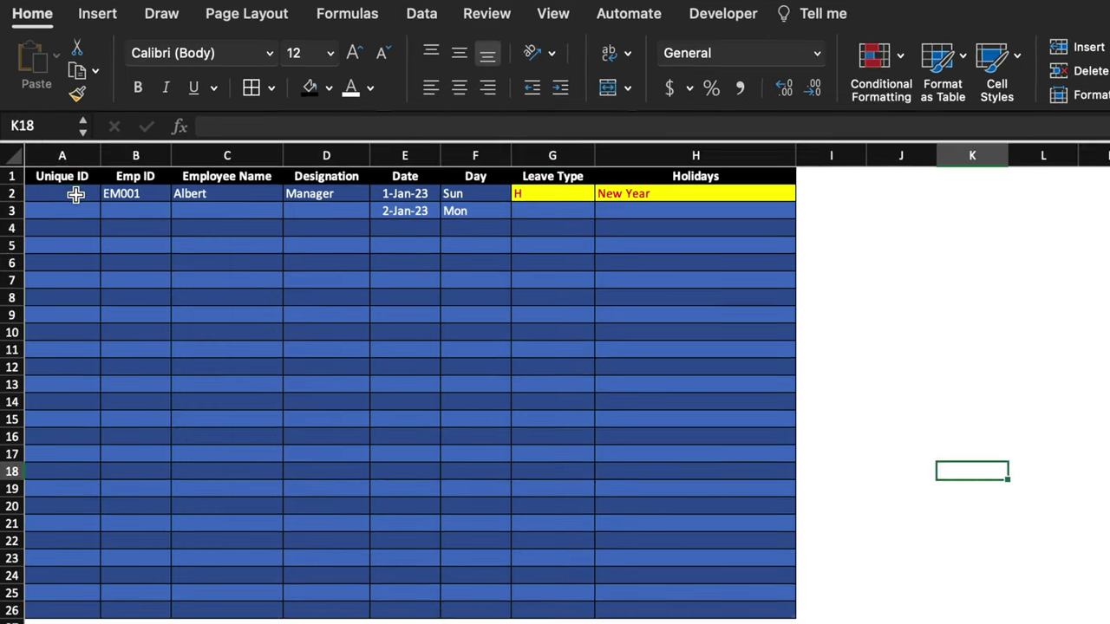
left_click(72, 208)
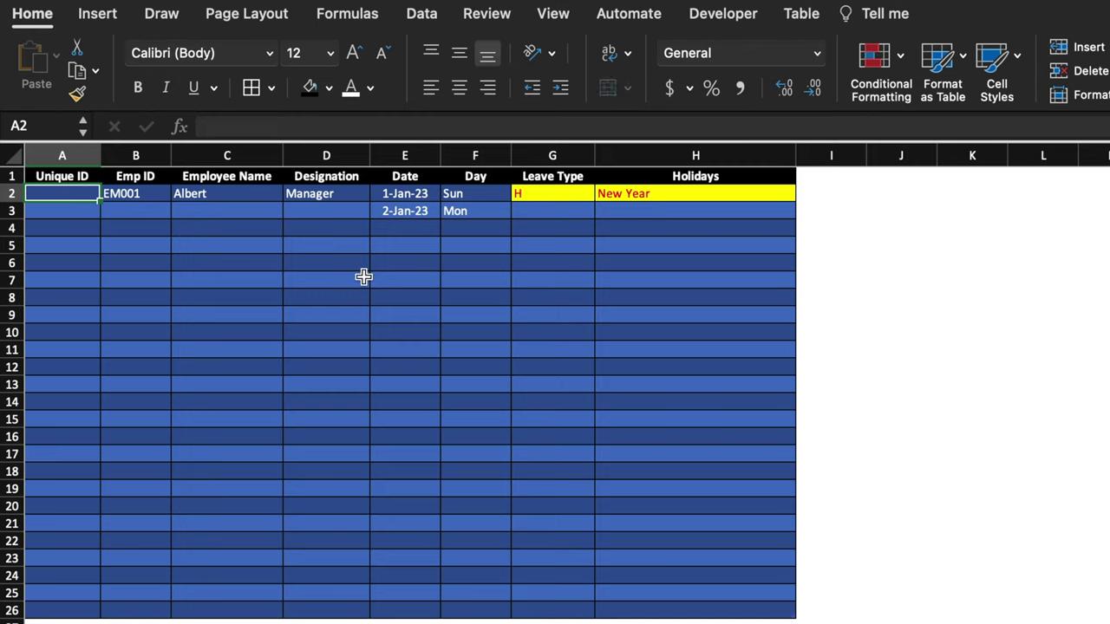
type("=")
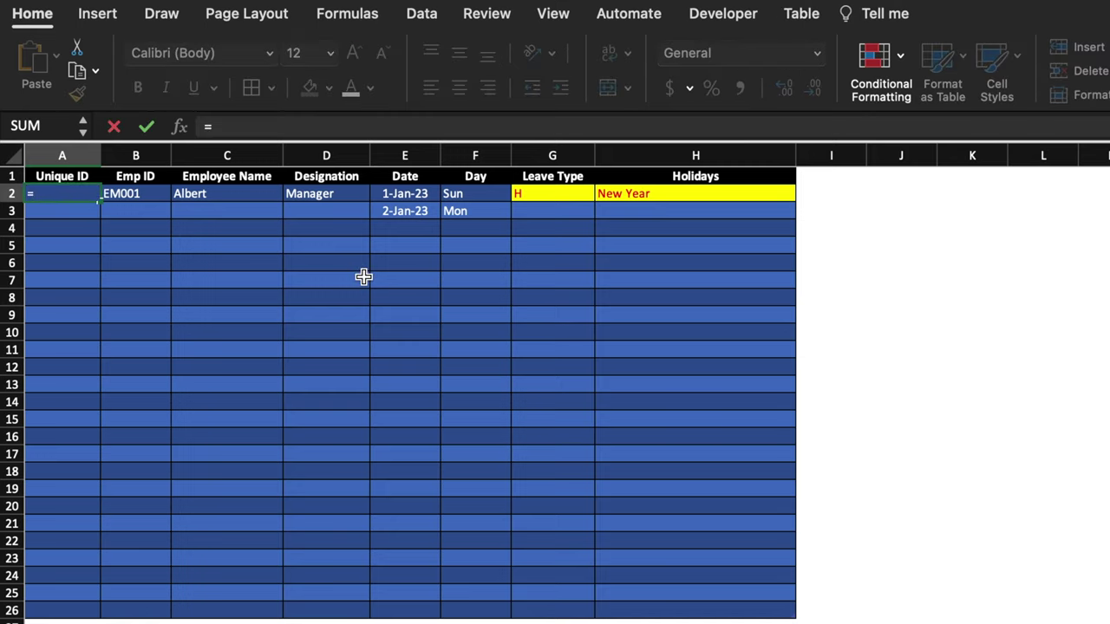
left_click(150, 193)
type("&")
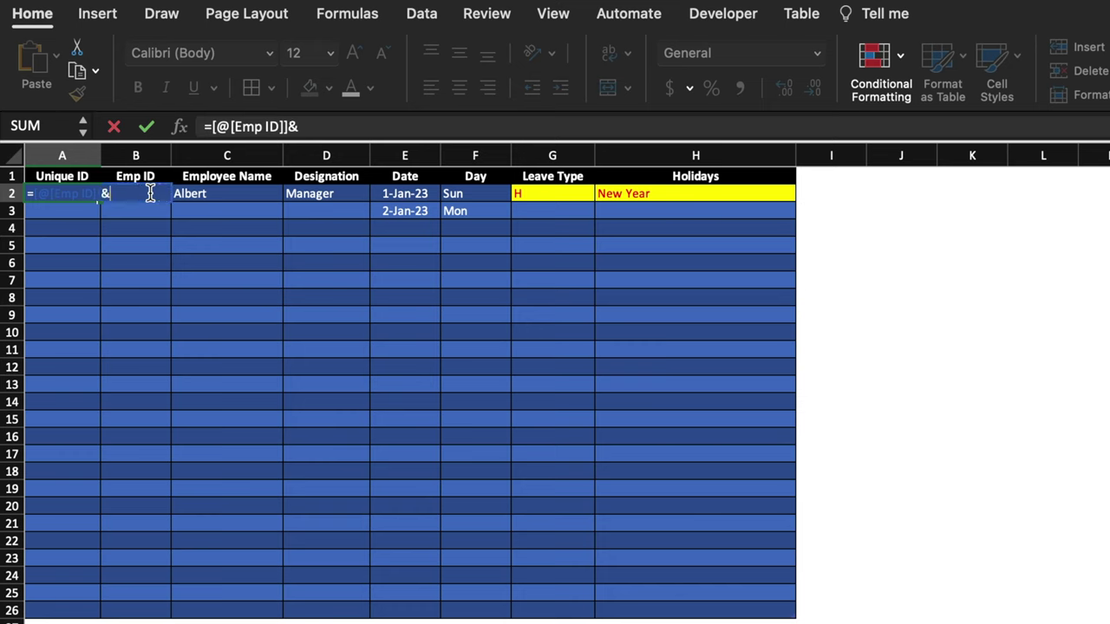
left_click(415, 194)
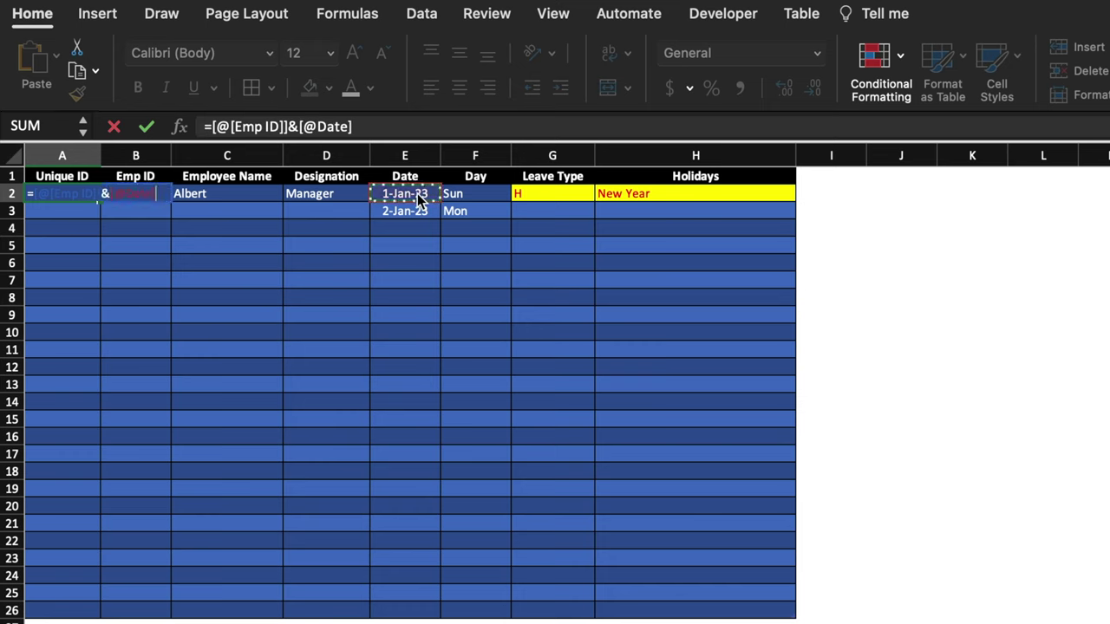
key("Return")
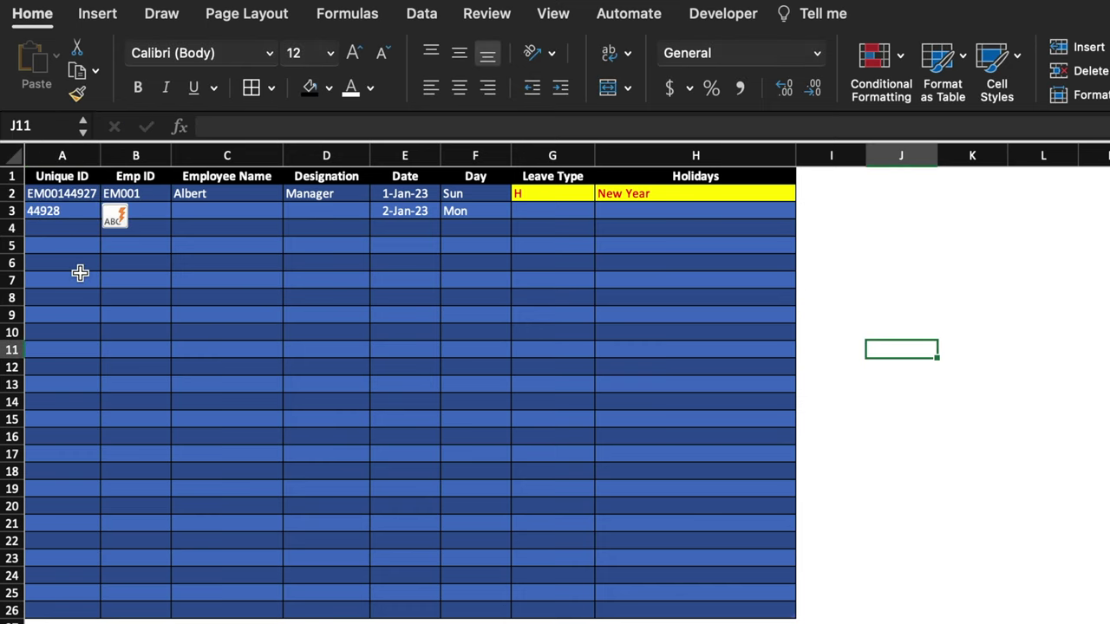
left_click(68, 191)
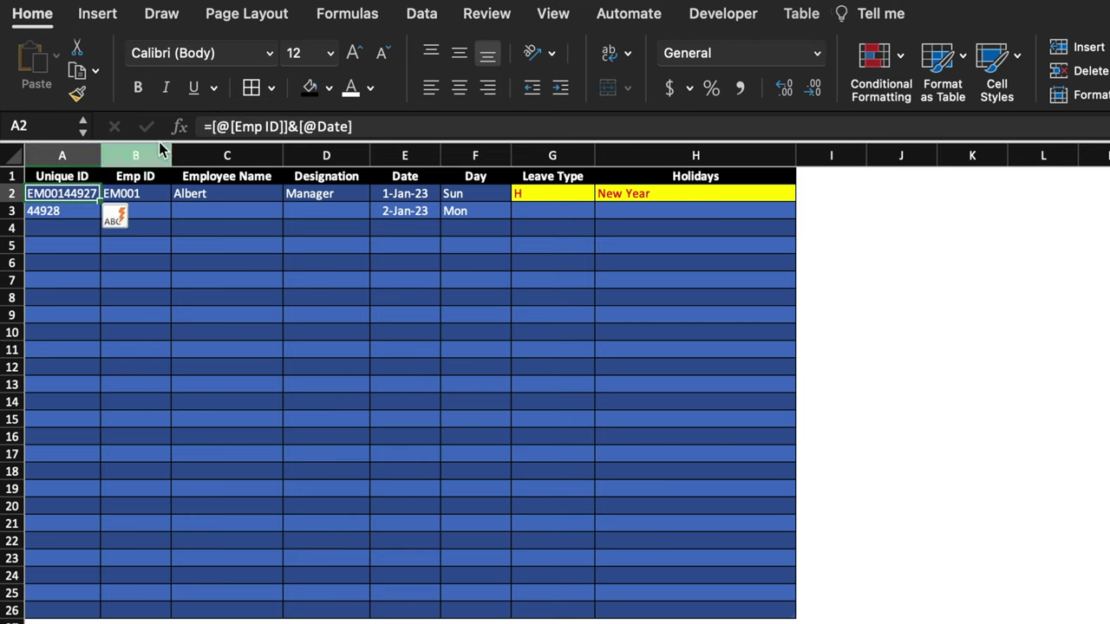
left_click(212, 125)
type("if(")
left_click(140, 194)
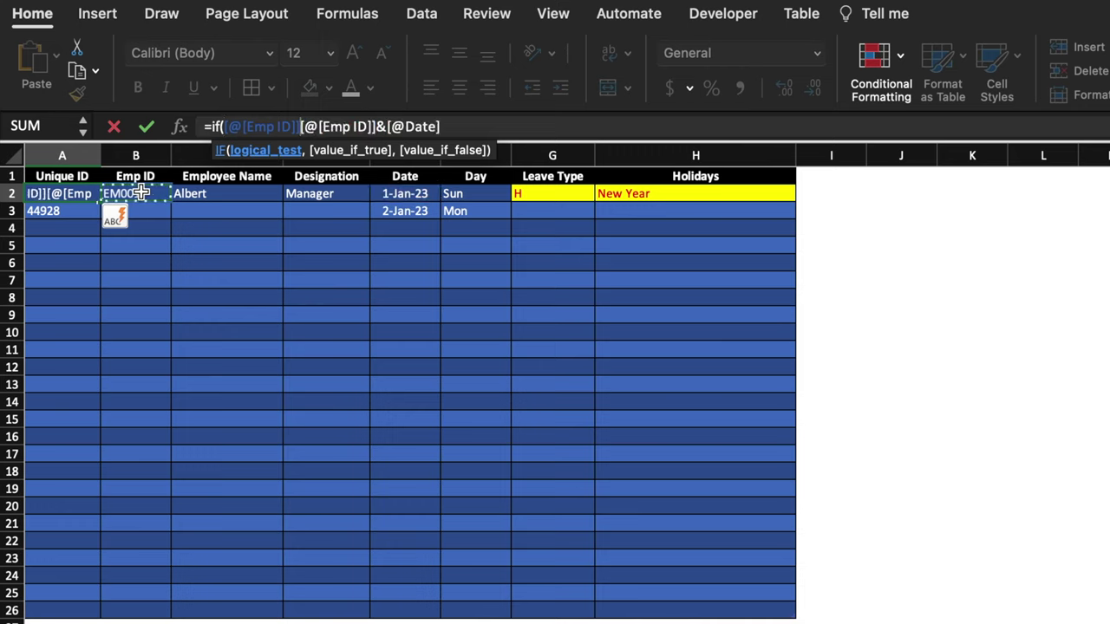
type("=0")
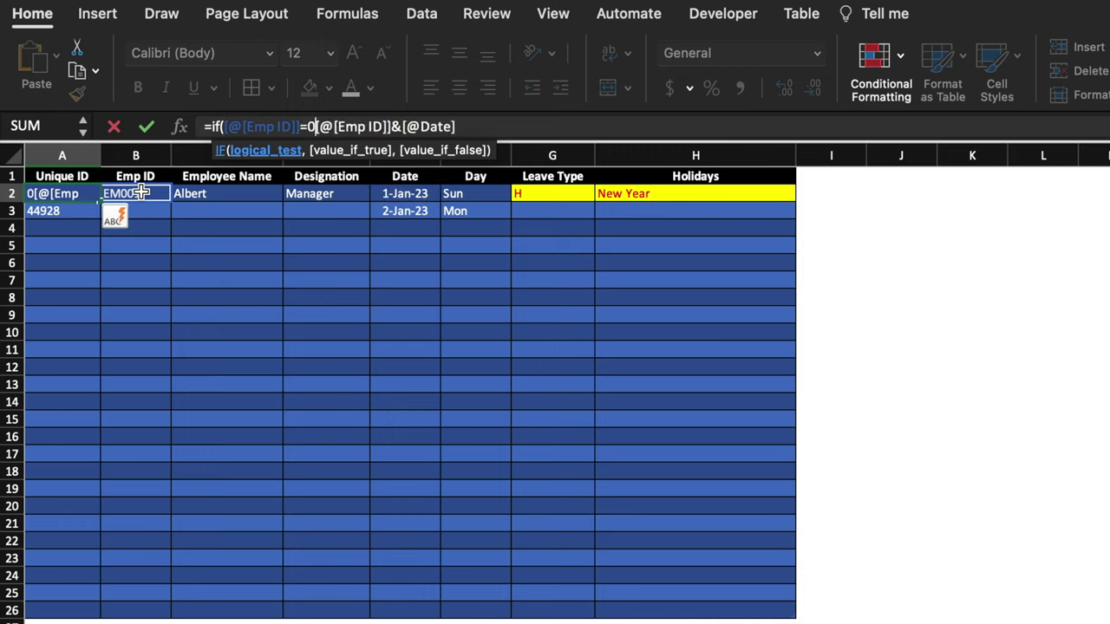
type(",\"\"")
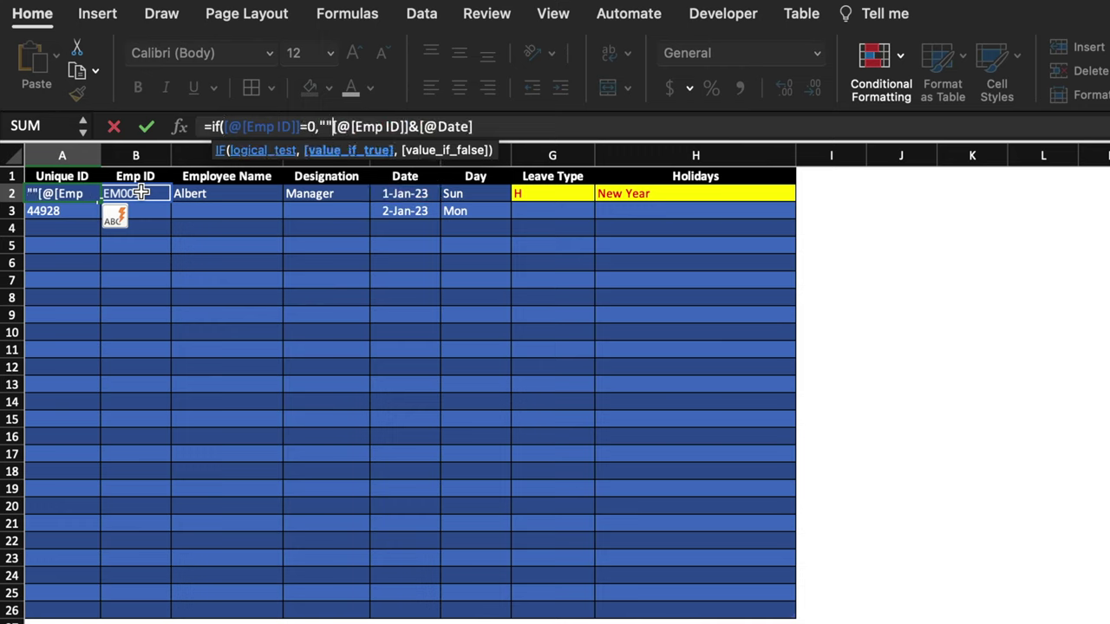
type(",")
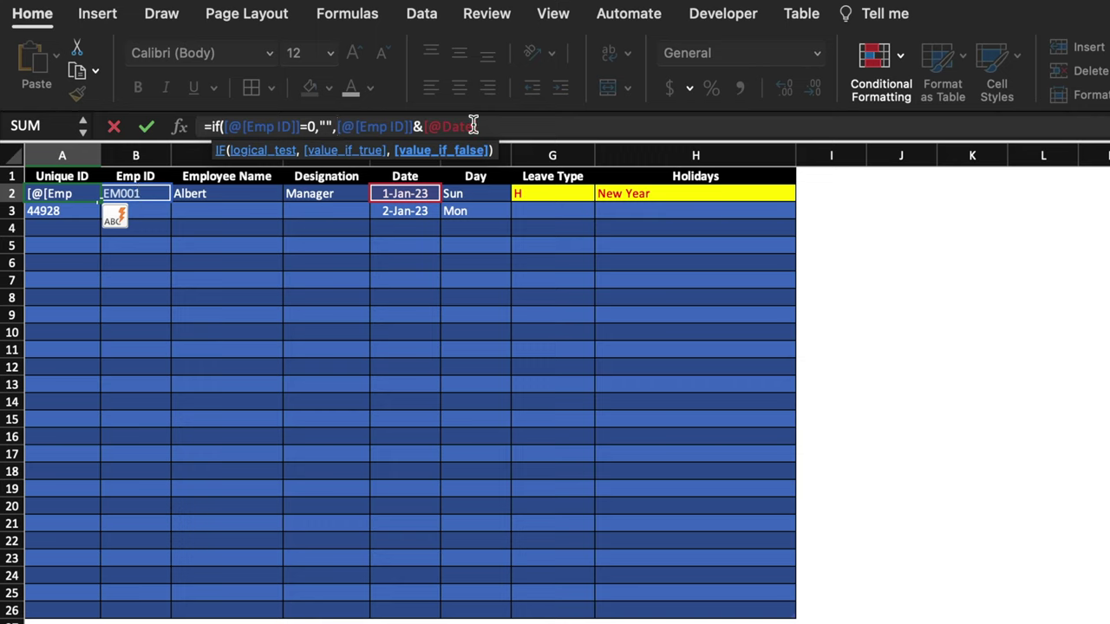
type(")")
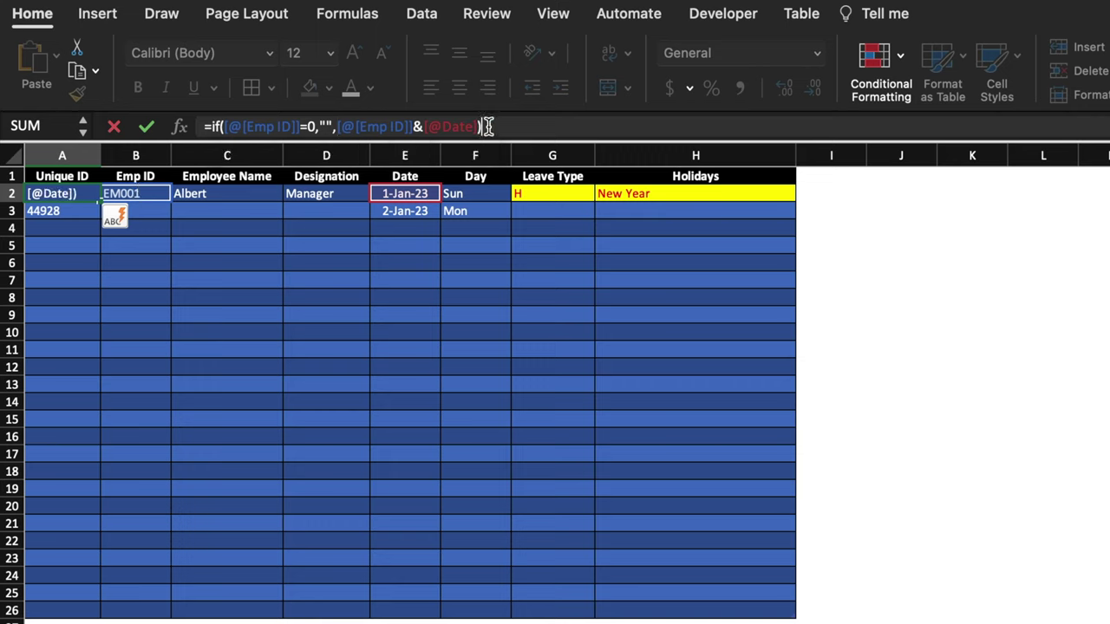
key("Return")
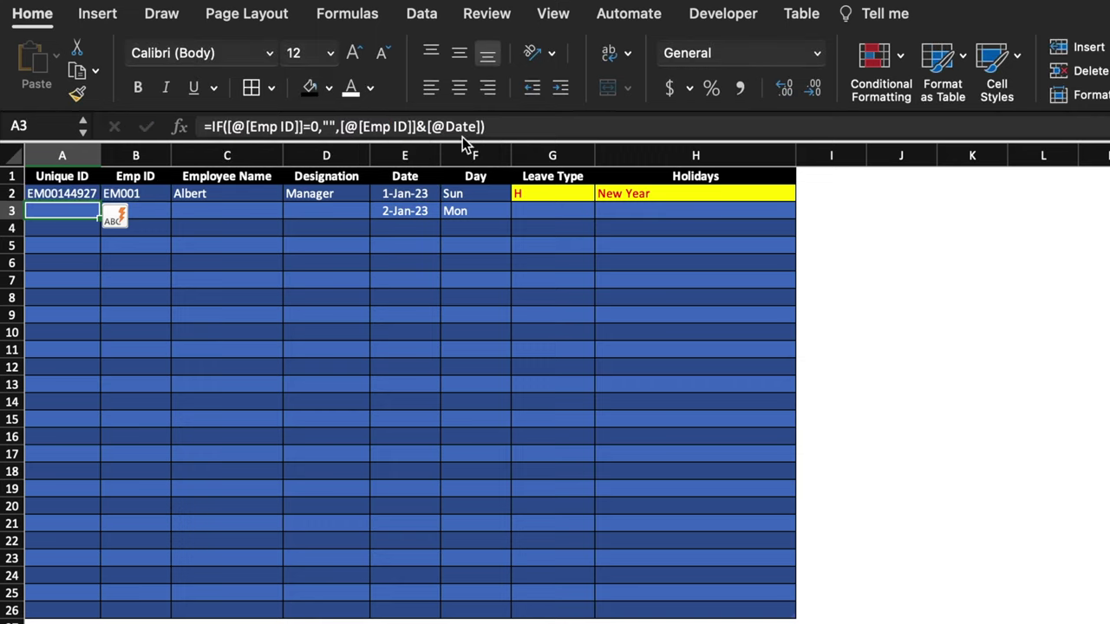
Choose EM004 as the Emp ID in B3 and deselect the cell
left_click(160, 212)
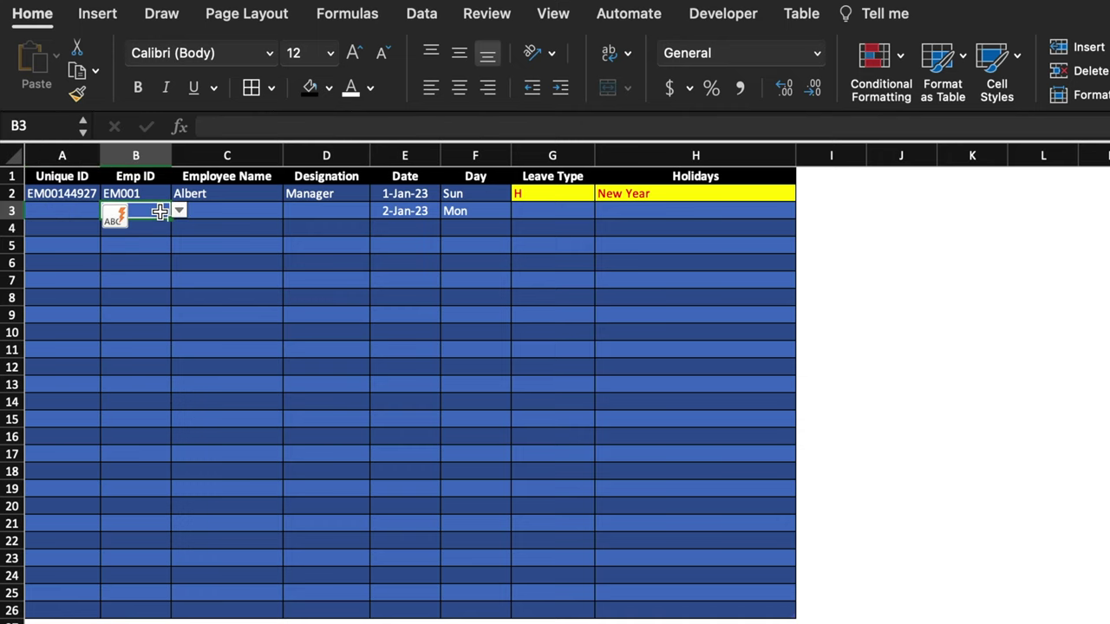
left_click(179, 211)
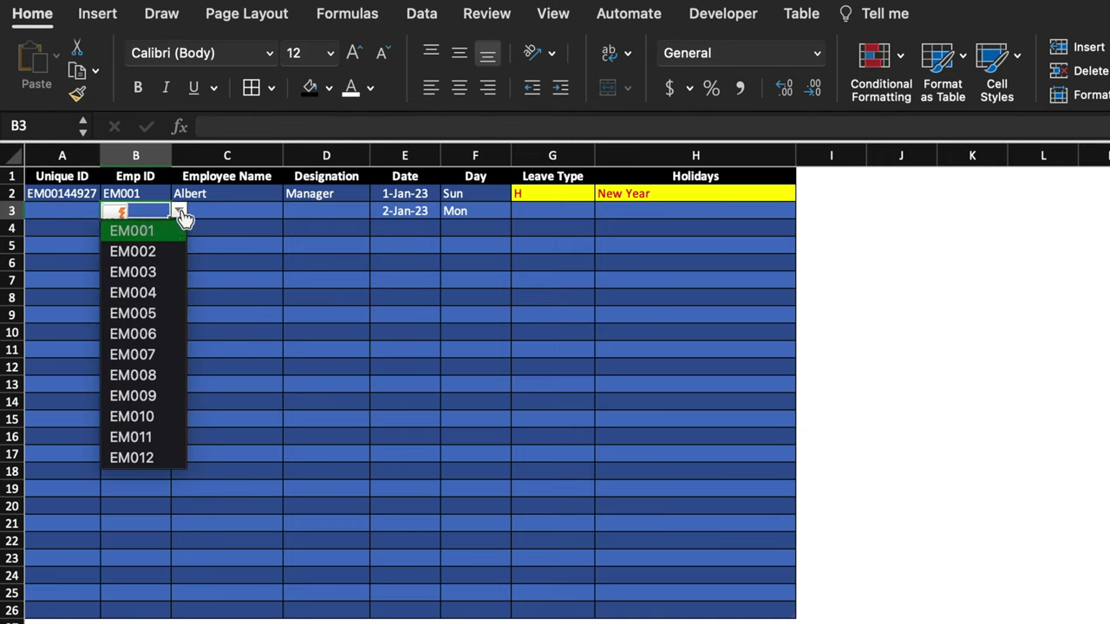
left_click(166, 293)
left_click(979, 302)
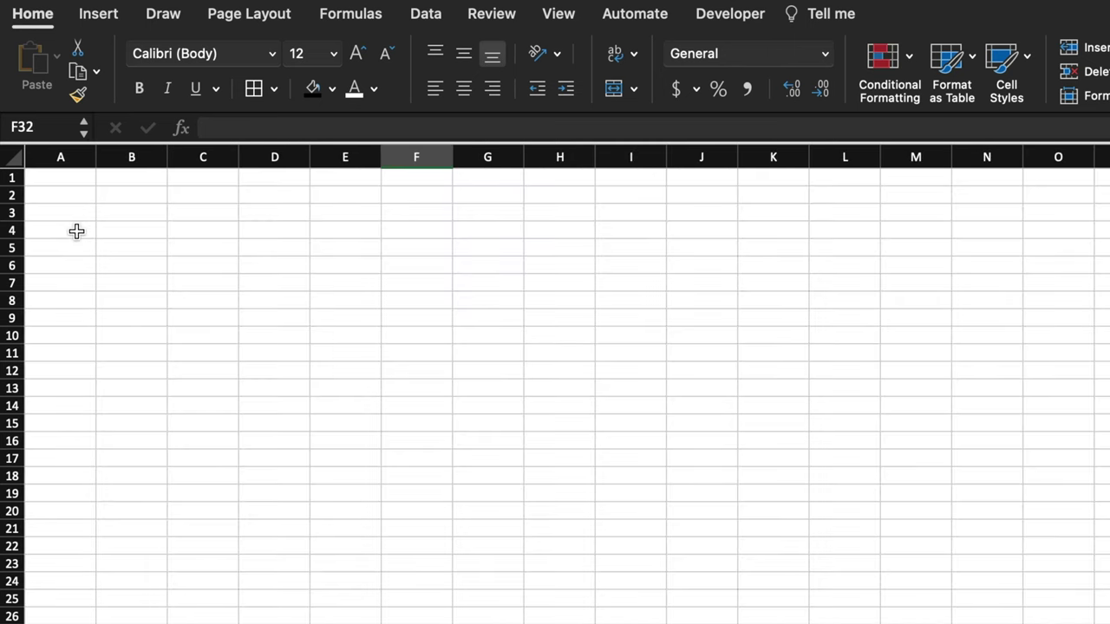
On the Monthly Summery sheet, enter the row 4 headers Emp ID, Employee Name and Designation from A4, and the date 1/1/2023 in D4
left_click(76, 229)
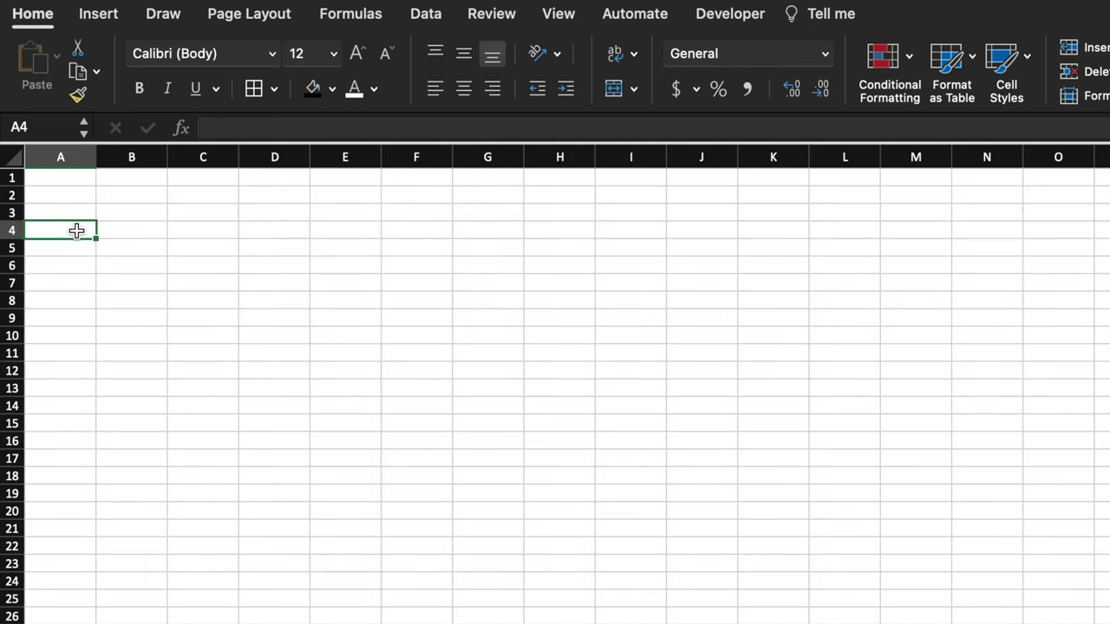
type("Emp ID")
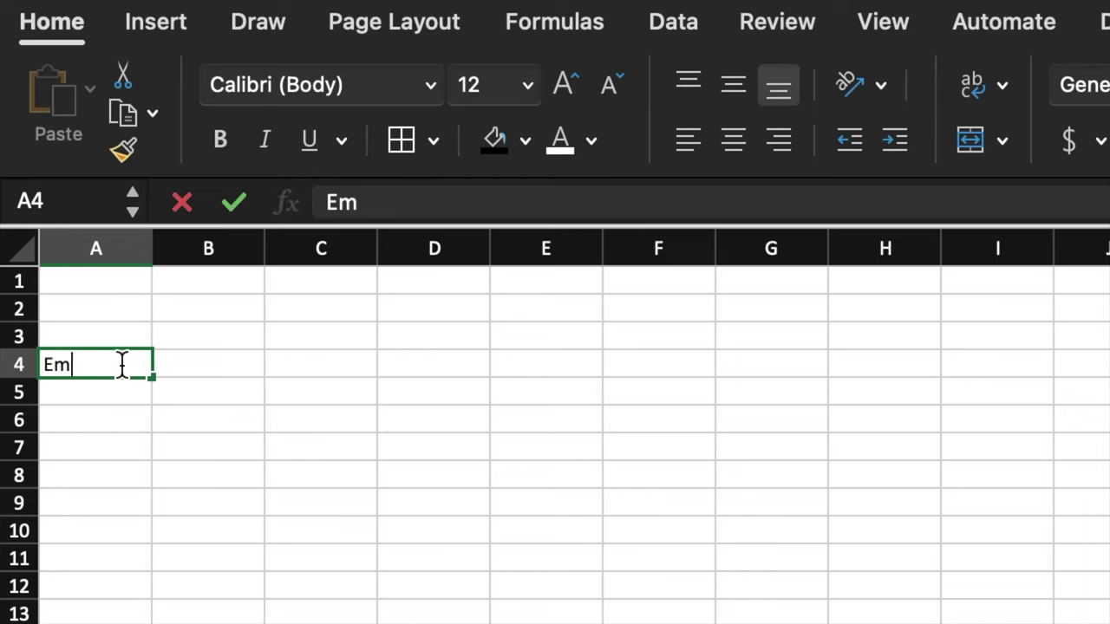
left_click(161, 370)
type("Employee Name")
left_click(393, 360)
type("Designation")
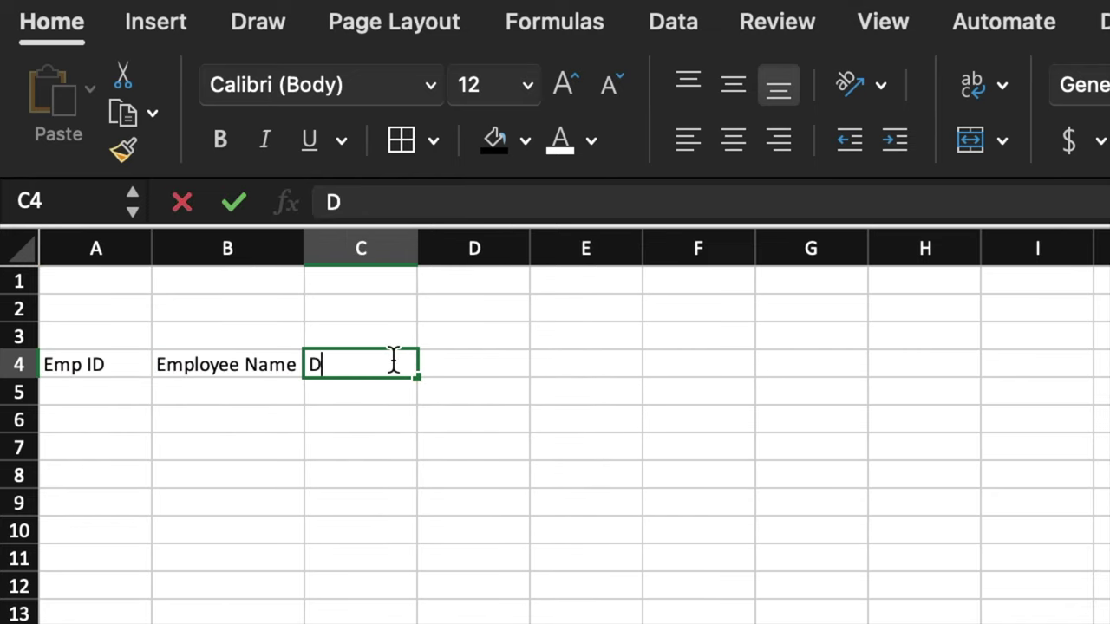
key("Tab")
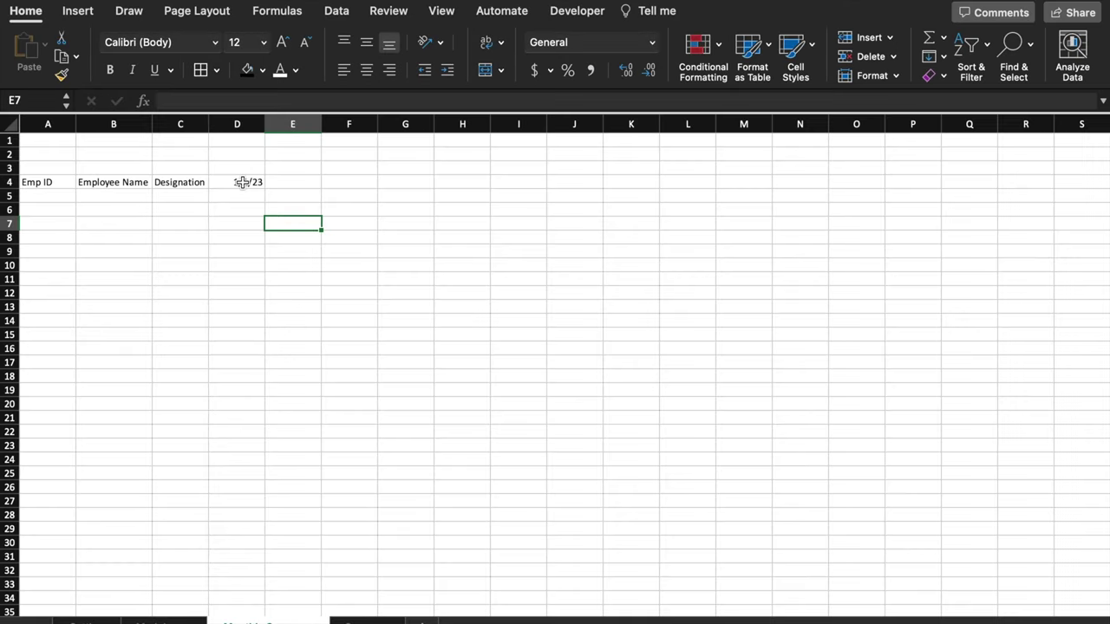
left_click(481, 366)
Format the date in D4 with the 14-Mar-12 date type
right_click(243, 184)
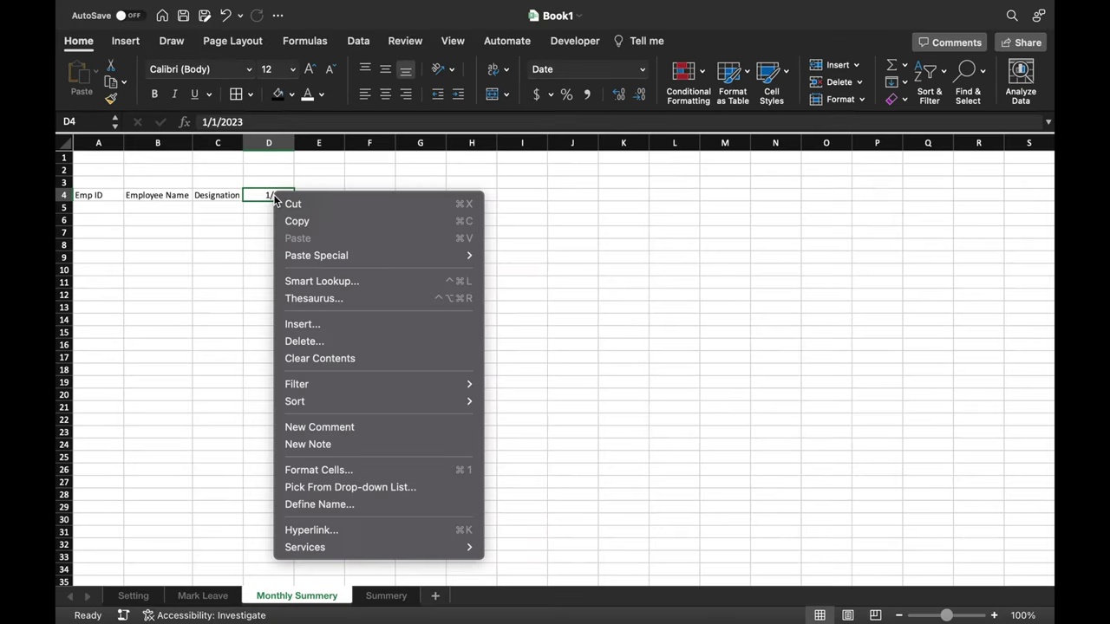
left_click(350, 471)
left_click(287, 398)
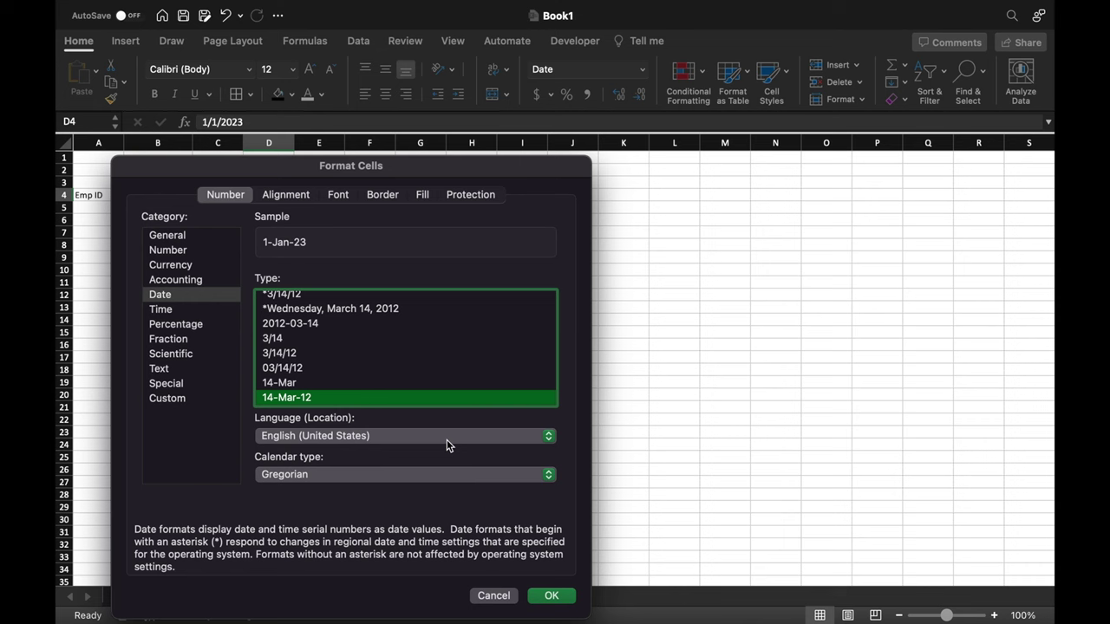
left_click(551, 596)
Centre the D4 date horizontally and vertically, and rotate its text down
left_click(612, 176)
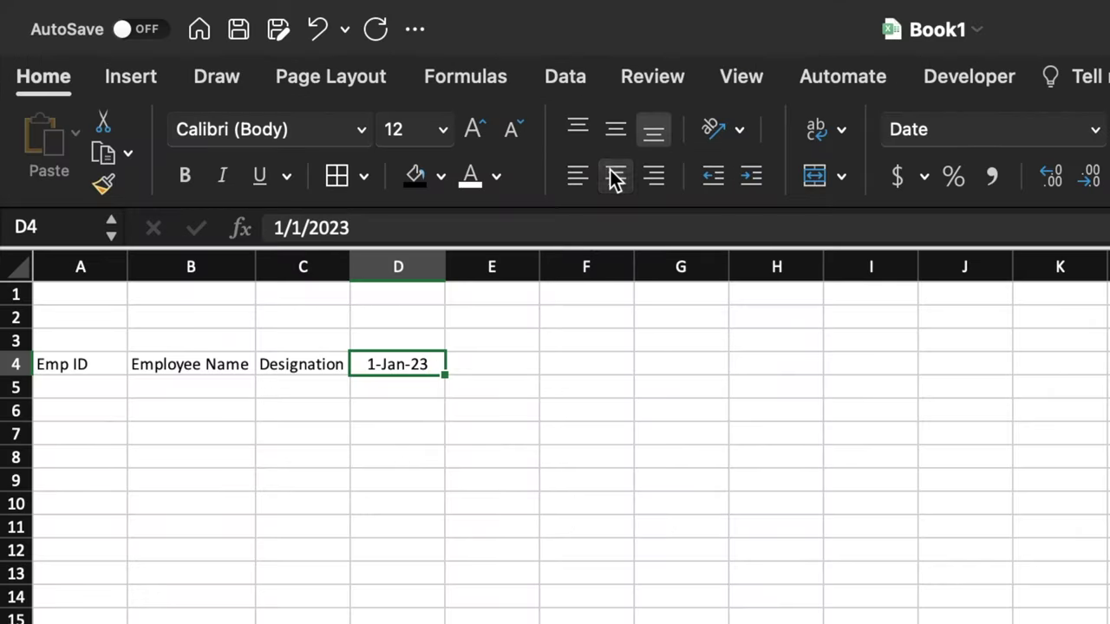
left_click(614, 130)
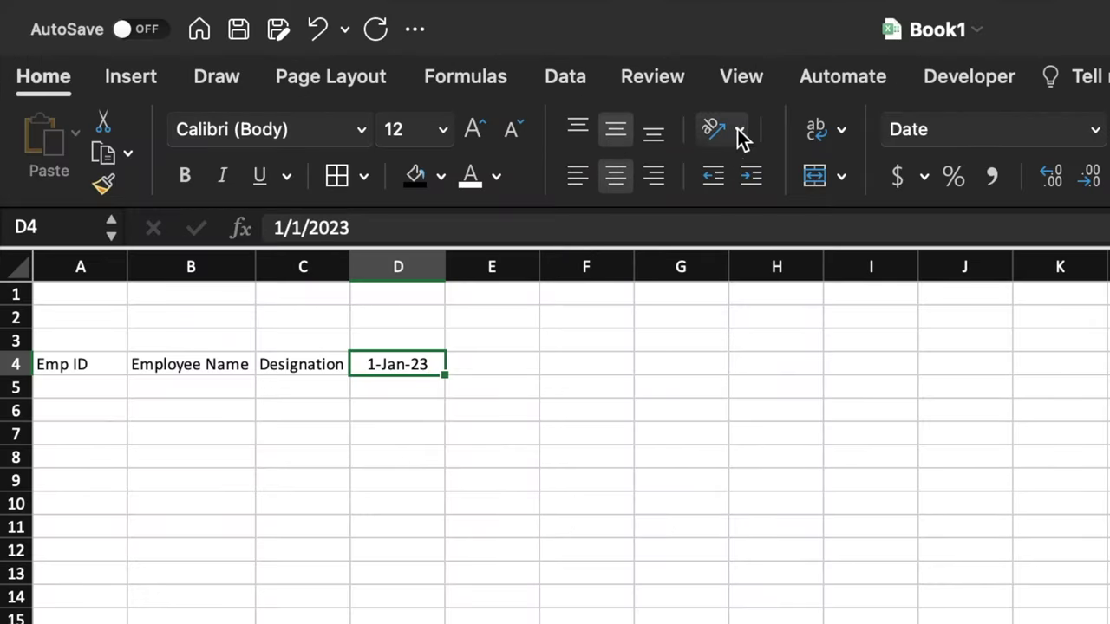
left_click(738, 132)
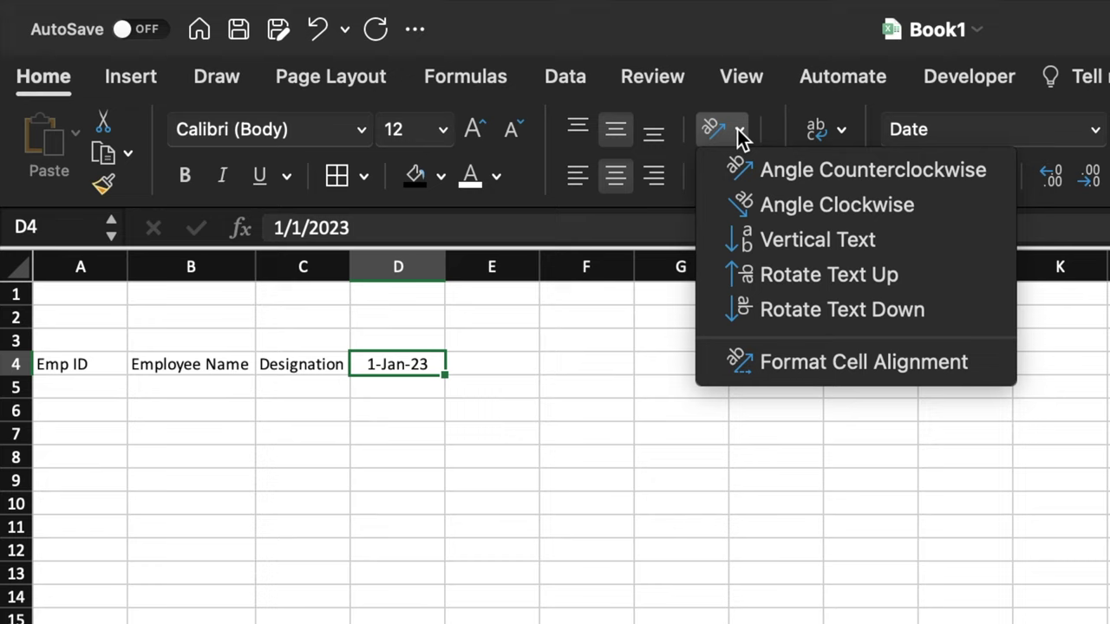
left_click(817, 312)
Enter =TEXT(D4,"DDD") in D5 to give the weekday of the date above
left_click(413, 436)
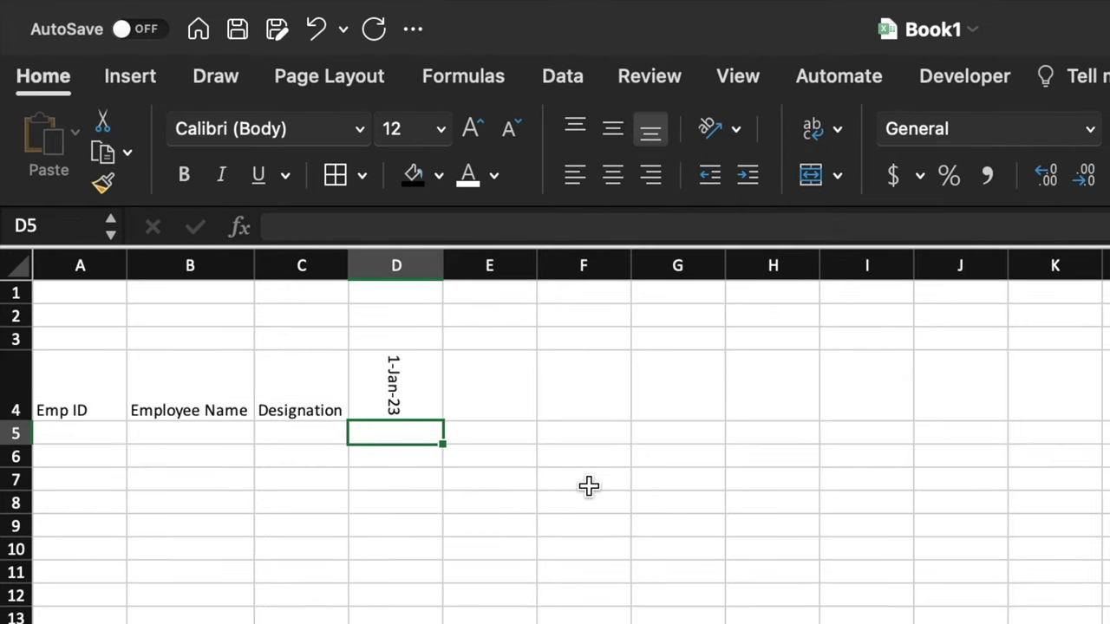
type("=")
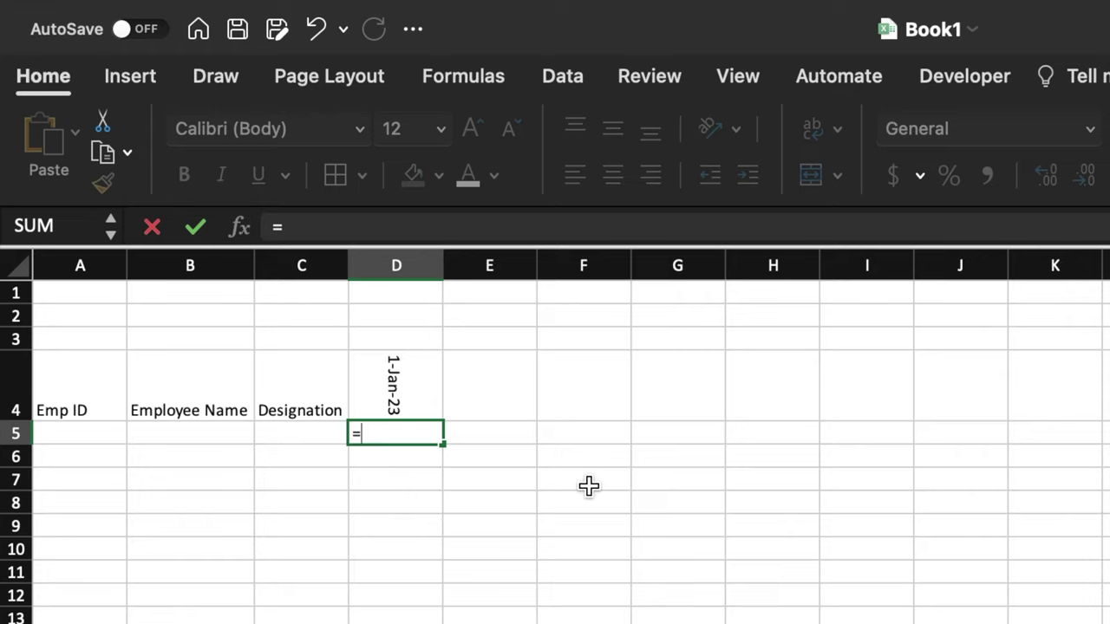
type("text(")
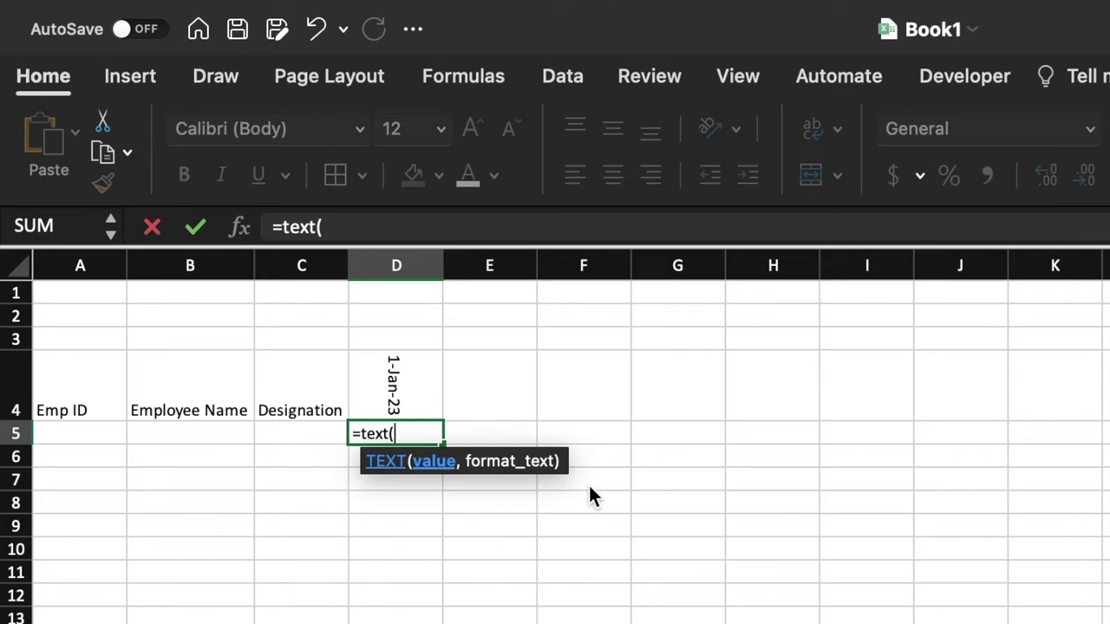
left_click(411, 390)
type(",")
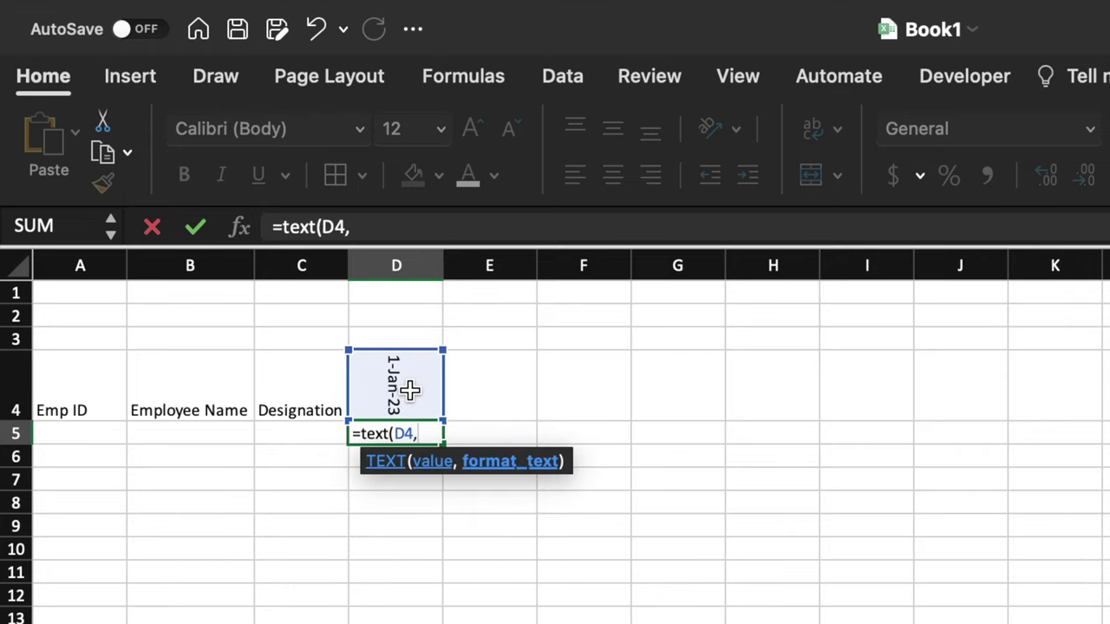
type("\"DDD\")")
left_click(583, 316)
left_click(584, 432)
Insert a combo box form control in rows 2 and 3, covering roughly columns F to H
left_click(582, 318)
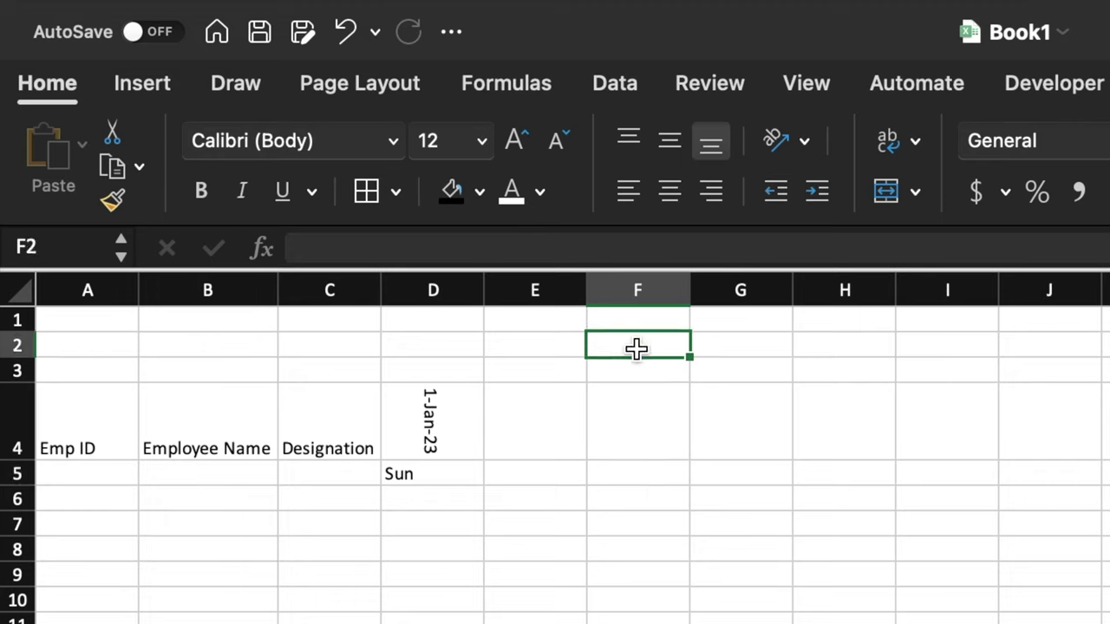
left_click(1040, 82)
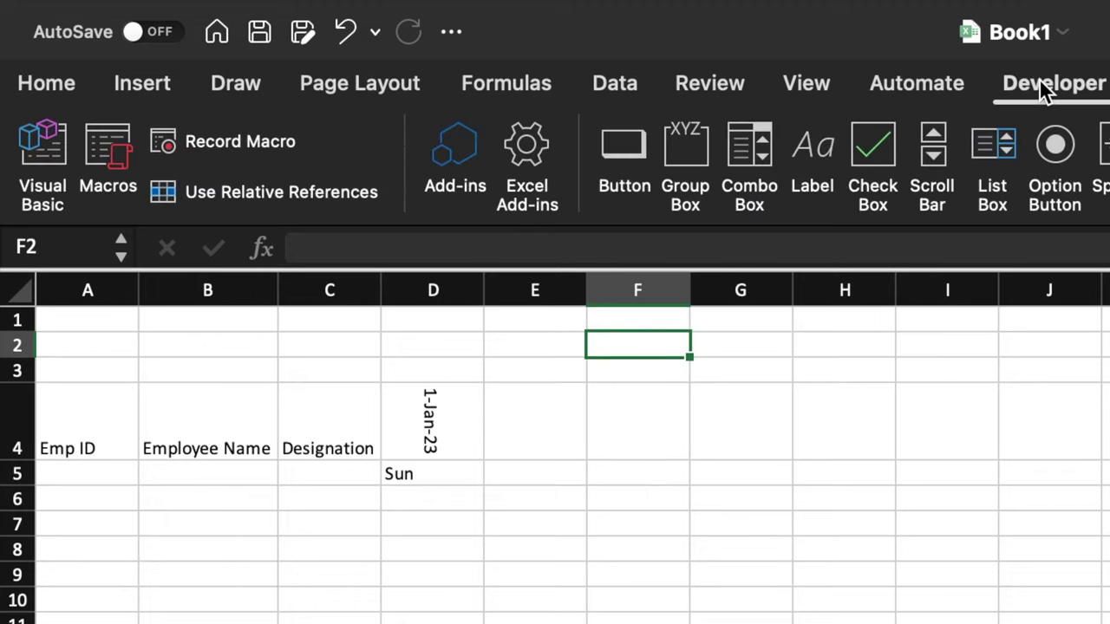
left_click(756, 151)
mouse_move(645, 341)
left_mouse_down()
mouse_move(783, 439)
mouse_move(783, 384)
left_mouse_up()
left_click_drag(850, 376, 783, 364)
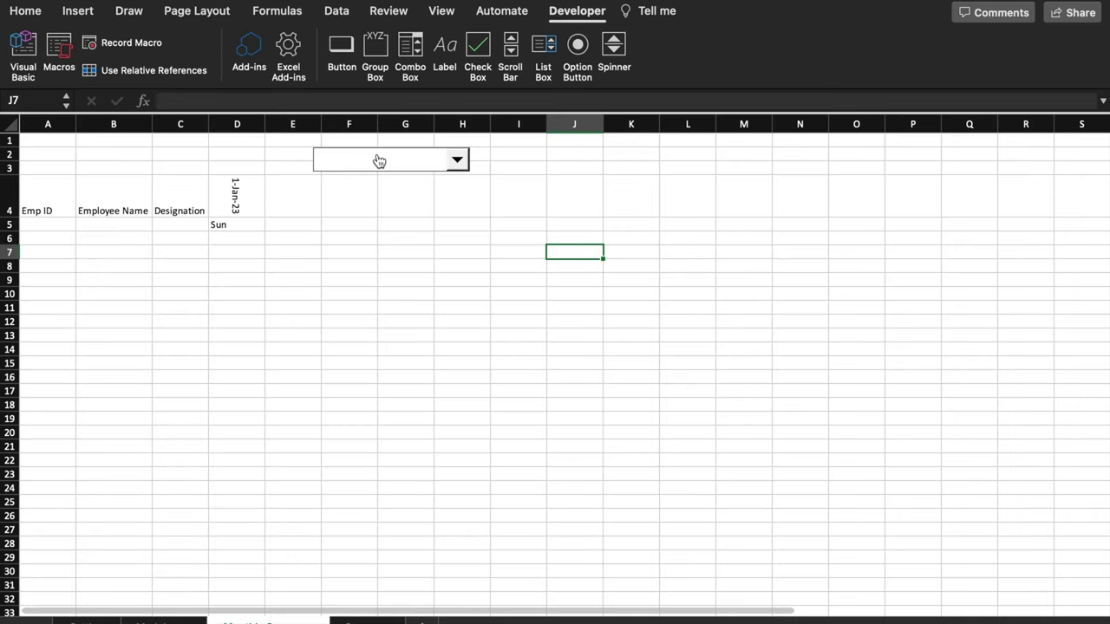
Set the combo box's input range to Setting!$D$2:$D$13 and link it to cell I1 of Monthly Summery
right_click(379, 161)
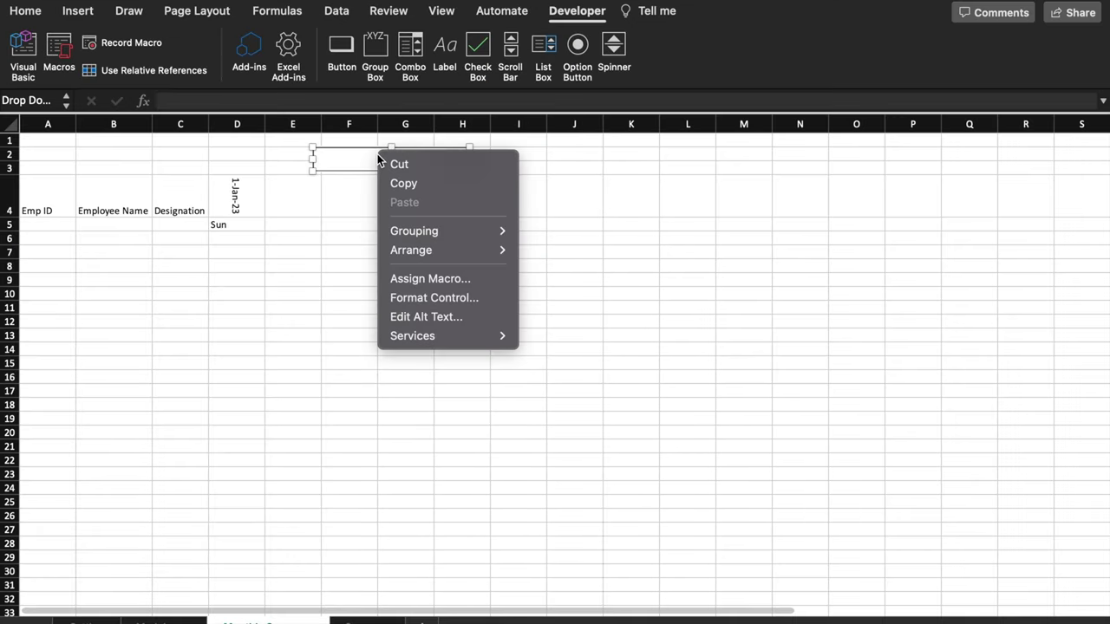
left_click(424, 299)
left_click(507, 122)
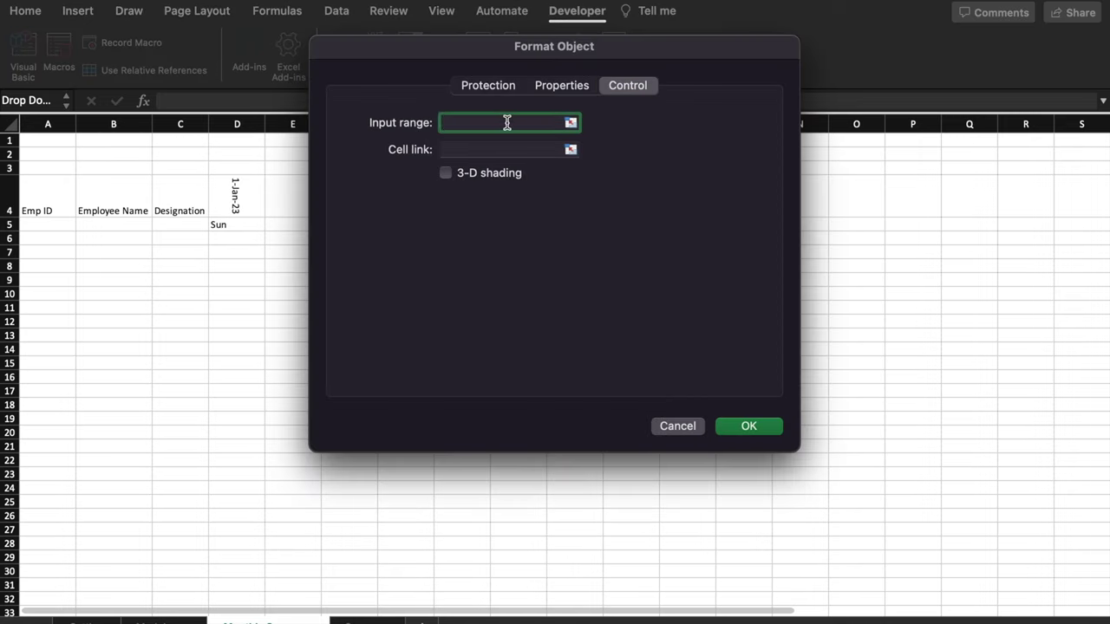
left_click_drag(463, 54, 764, 64)
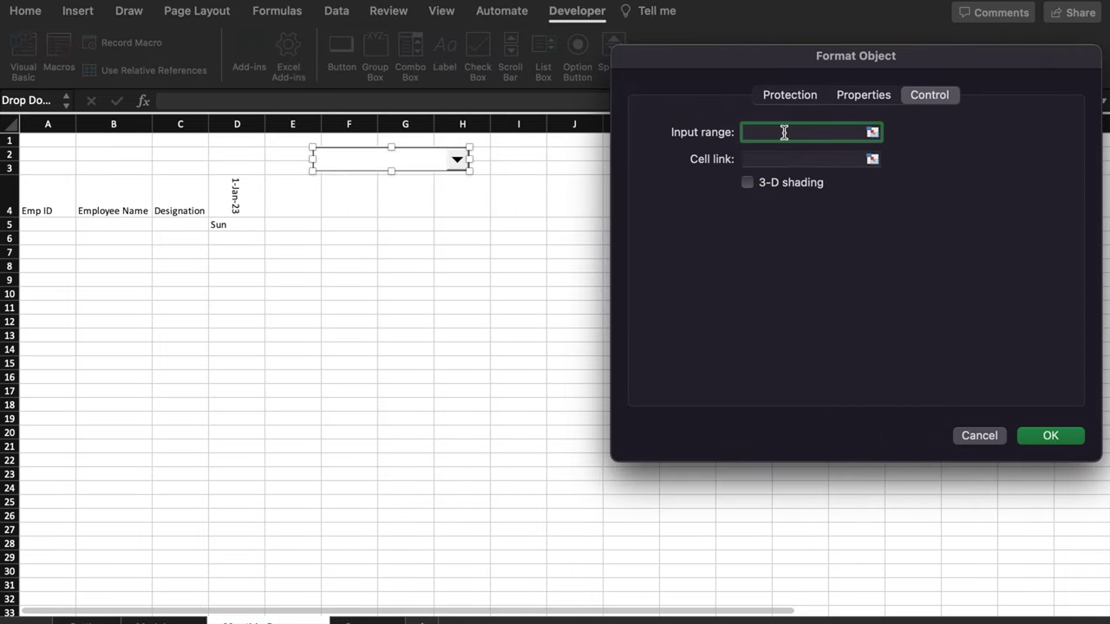
left_click(87, 620)
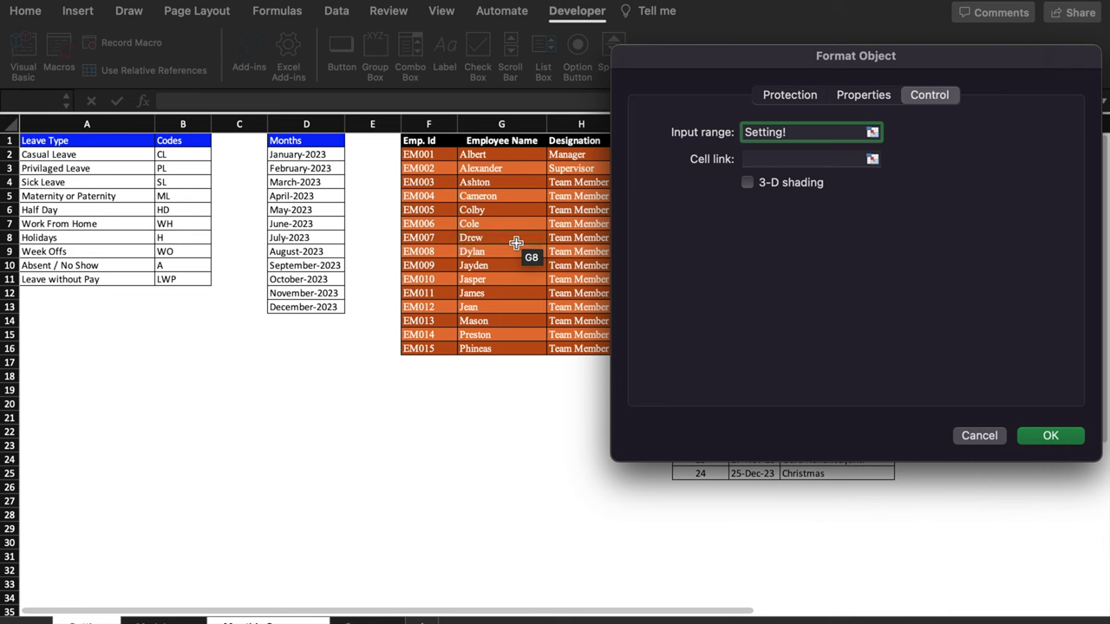
left_click_drag(305, 154, 312, 309)
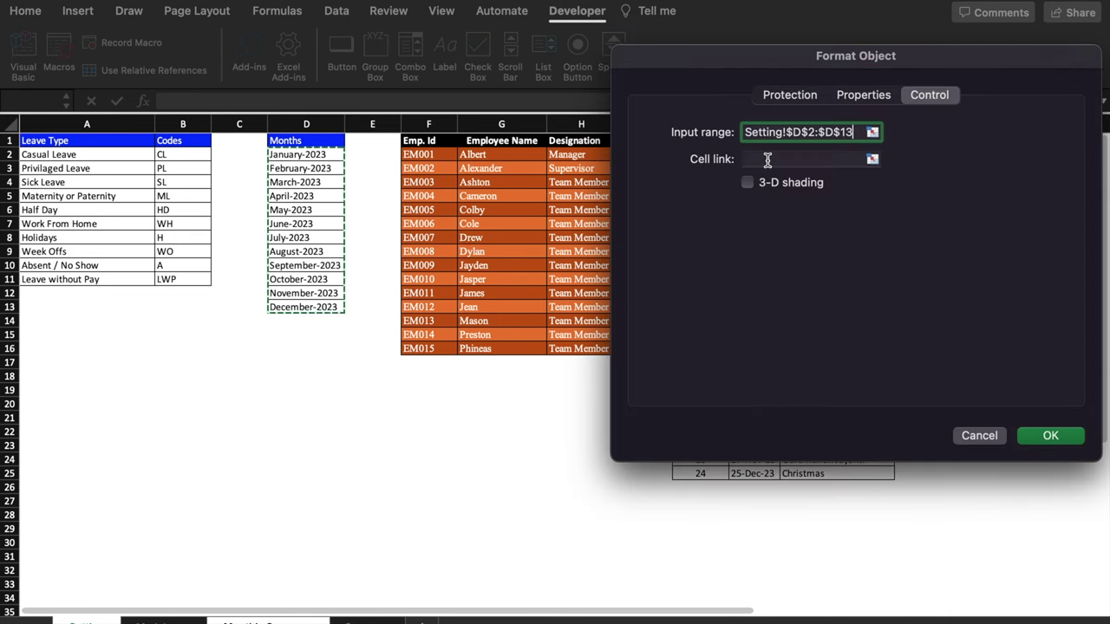
left_click(768, 159)
left_click(517, 142)
left_click(1057, 439)
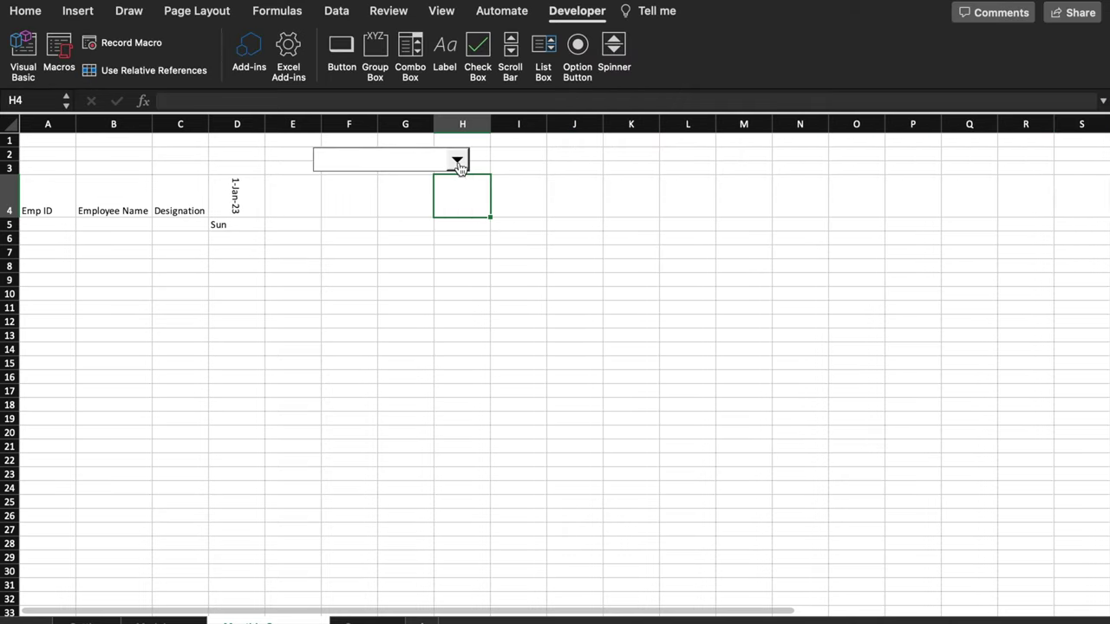
Test the combo box by selecting January-2023 and February-2023, and check the linked cell I1
left_click(457, 161)
left_click(399, 180)
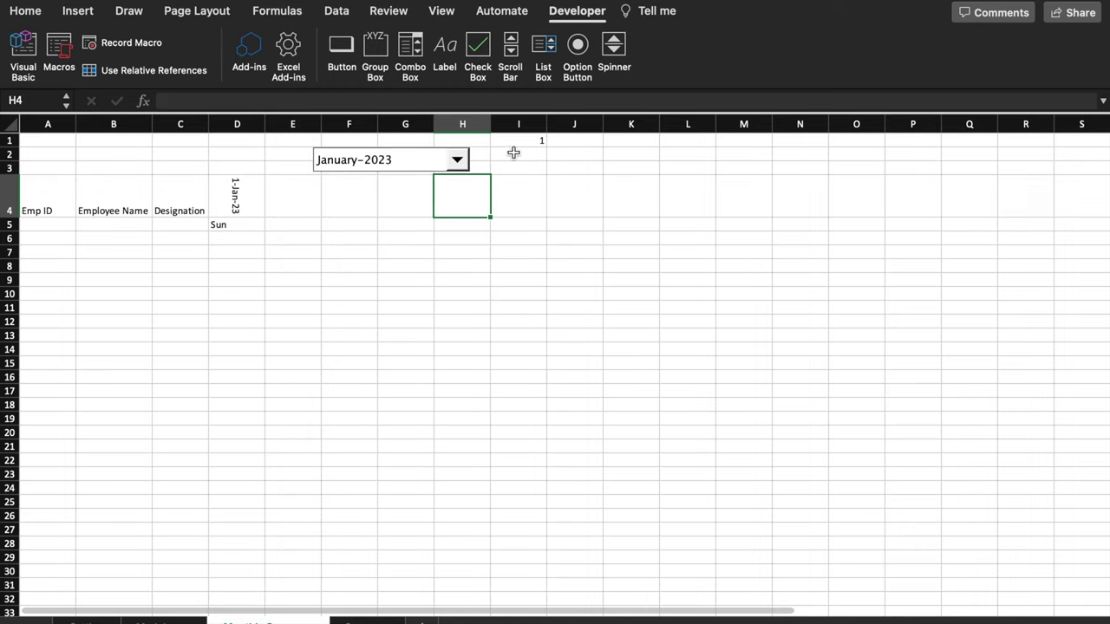
left_click(457, 160)
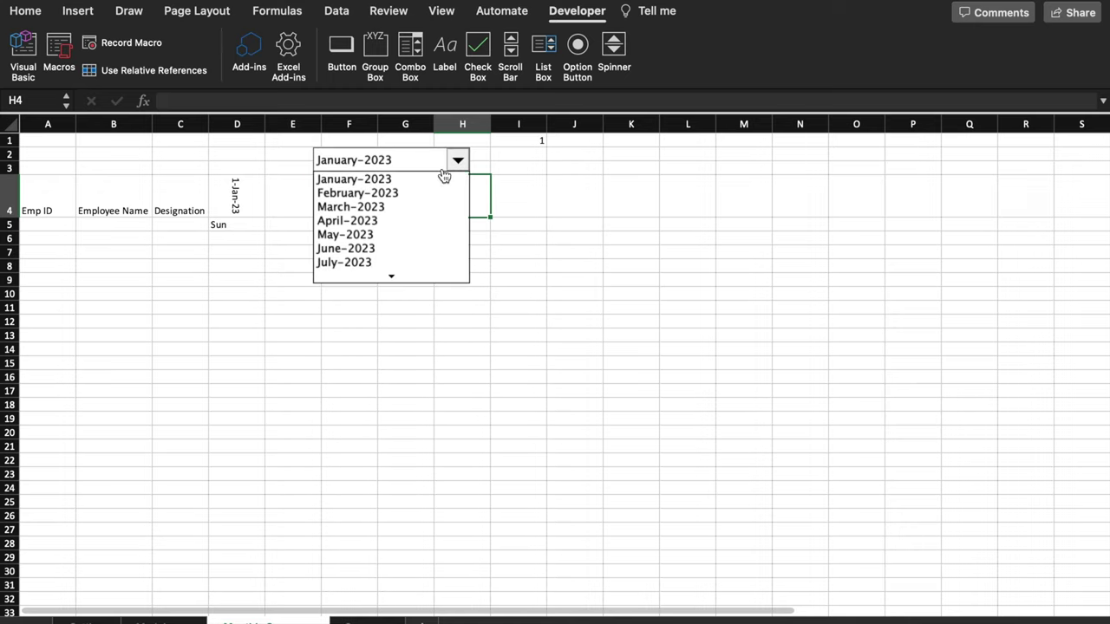
left_click(423, 193)
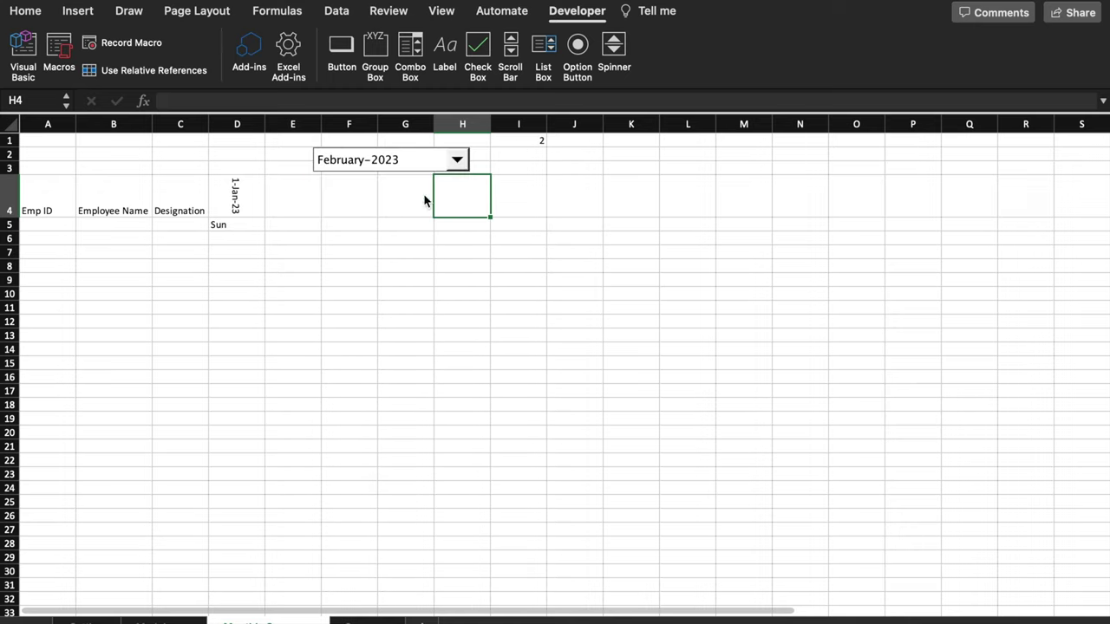
left_click(524, 142)
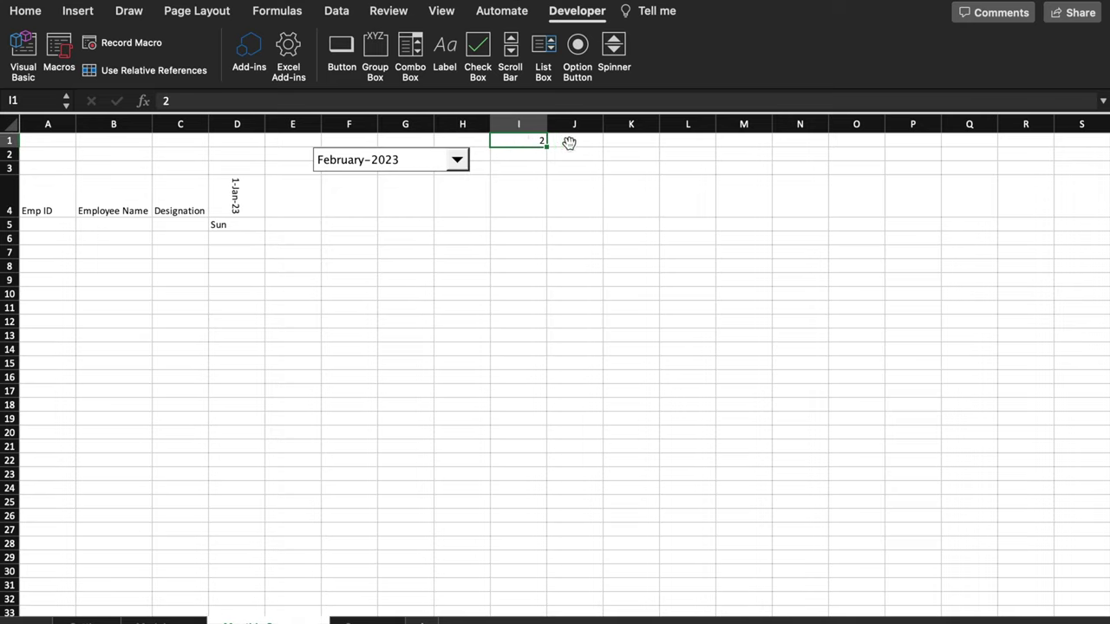
Enter =INDEX(Setting!D2:D13,'Monthly Summery'!I1) in J1 to return the date of the selected month
left_click(568, 141)
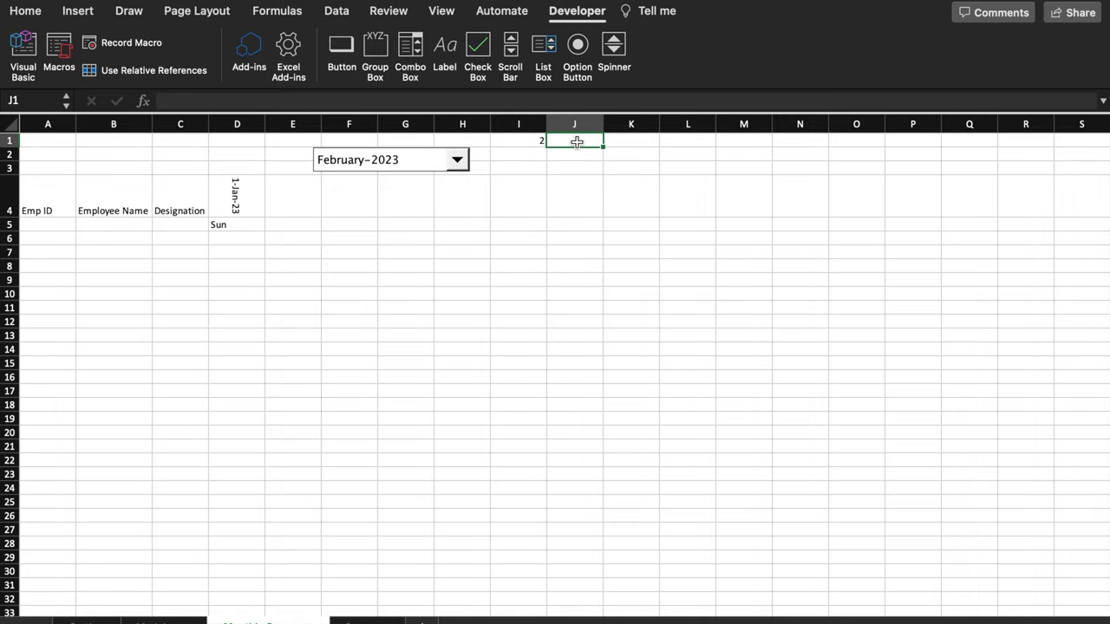
type("=ind")
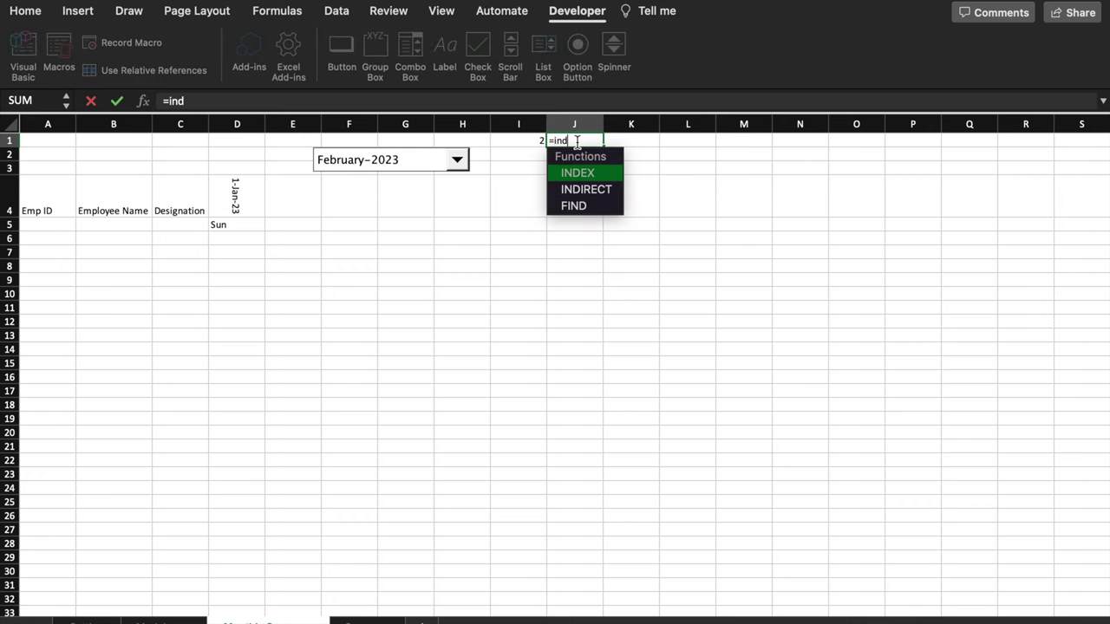
type("ex(")
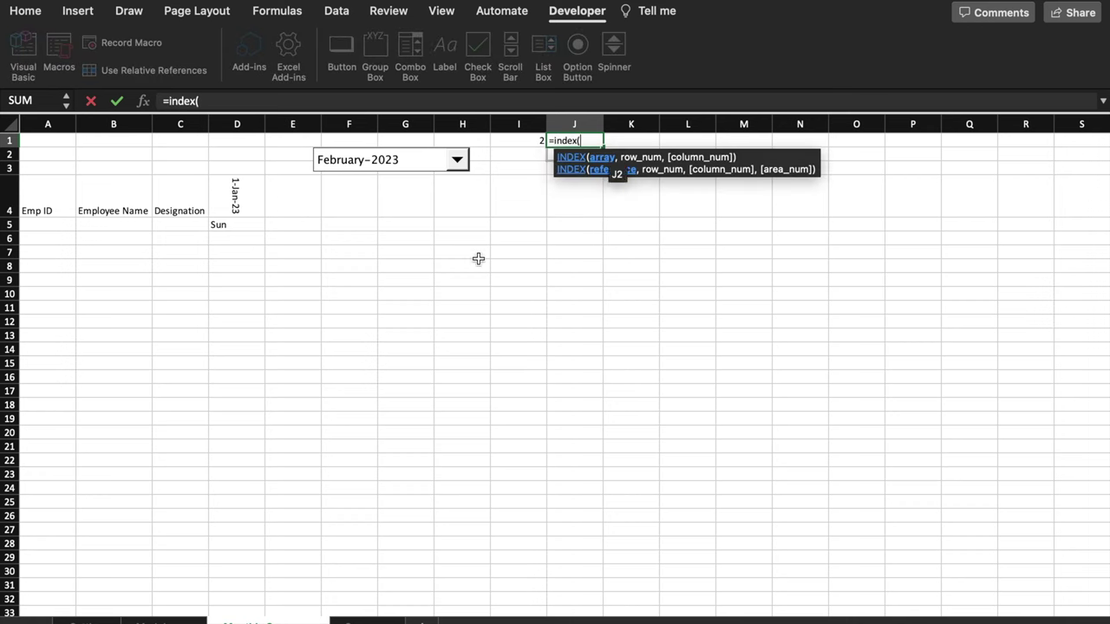
left_click(87, 621)
left_click(321, 156)
left_click_drag(319, 154, 304, 309)
type(",")
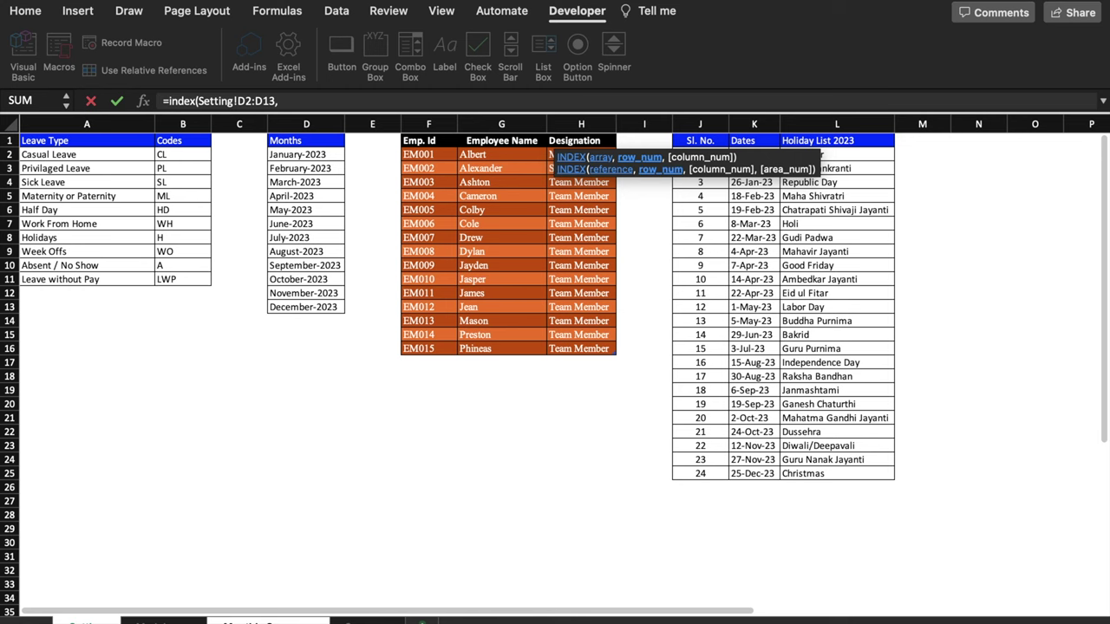
left_click(269, 622)
left_click(532, 141)
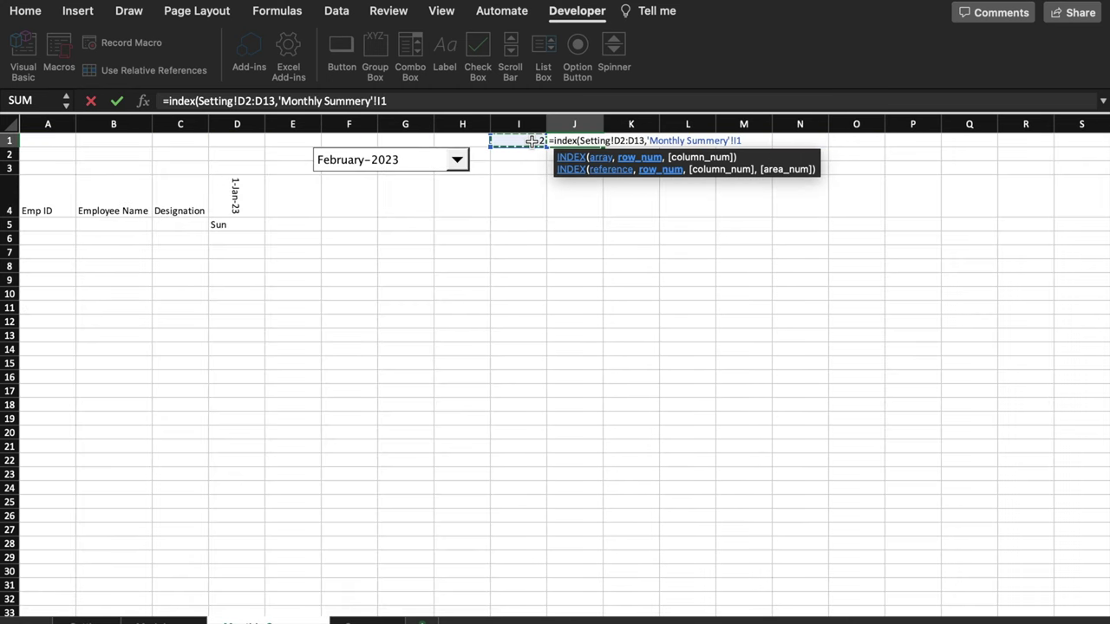
type(")")
key("Return")
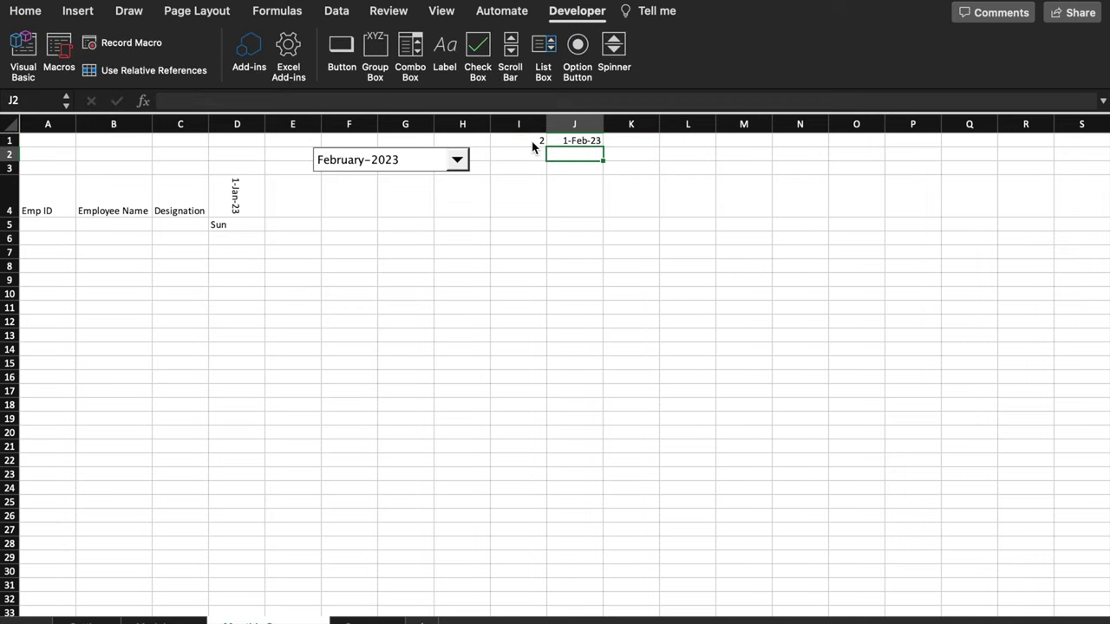
Set the month combo box to January-2023
left_click(508, 193)
left_click(457, 162)
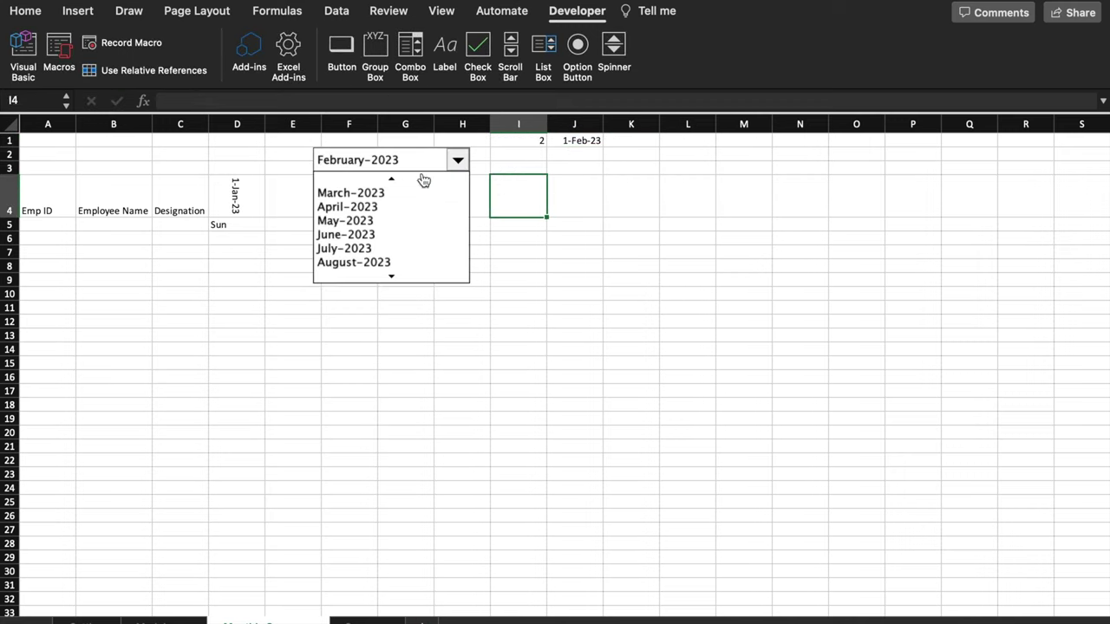
scroll(389, 181, "up", 2)
left_click(389, 180)
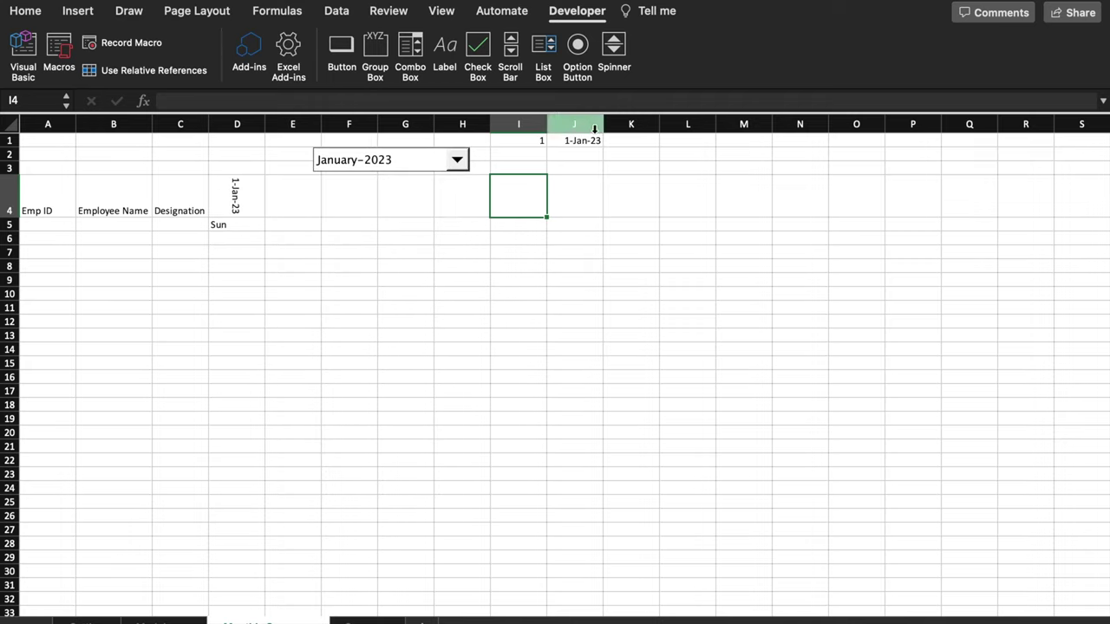
Replace the fixed date in D4 with the formula =J1 so it follows the selected month
left_click(231, 193)
left_click(309, 256)
left_click(243, 197)
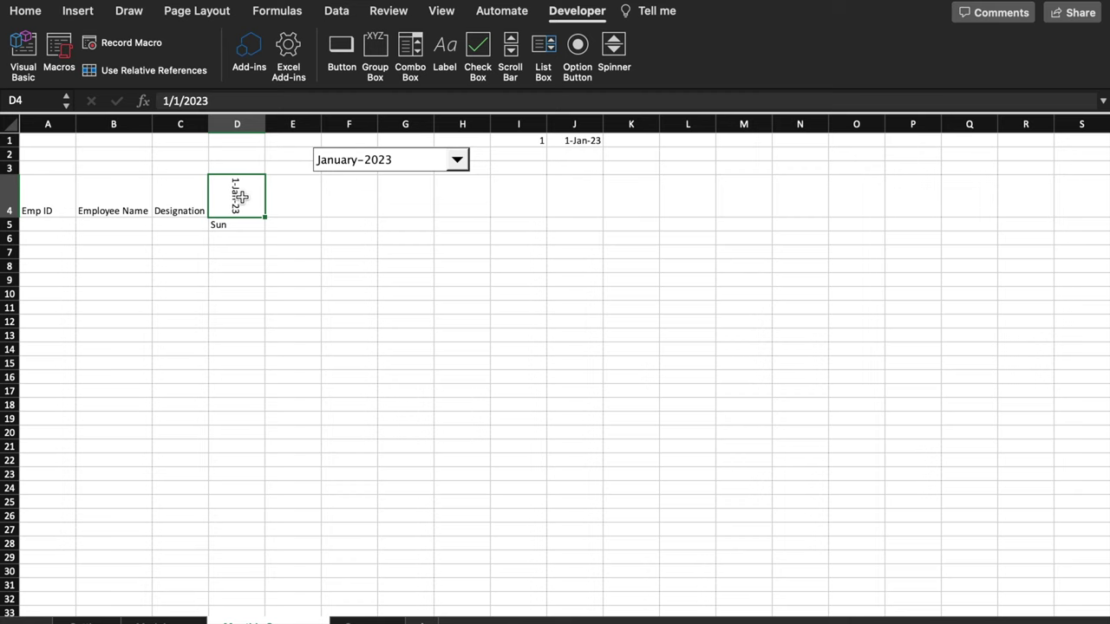
type("=")
left_click(584, 140)
key("Return")
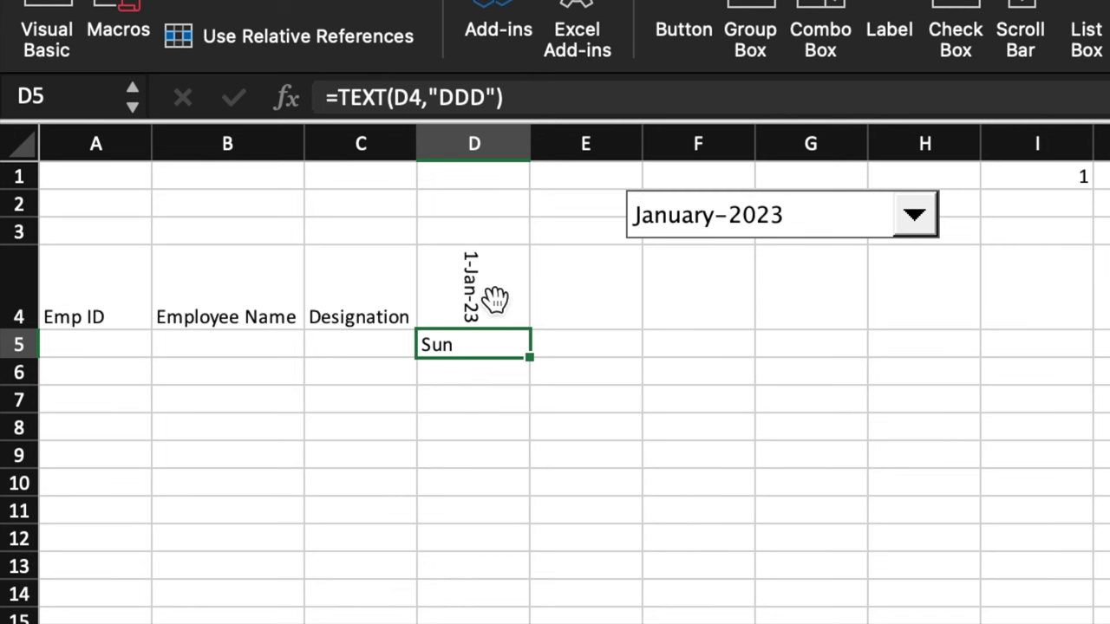
Enter =IF(D$4<EOMONTH($D$4,0),D4+1,"EOM") in E4 to give the next day until the month ends
left_click(590, 283)
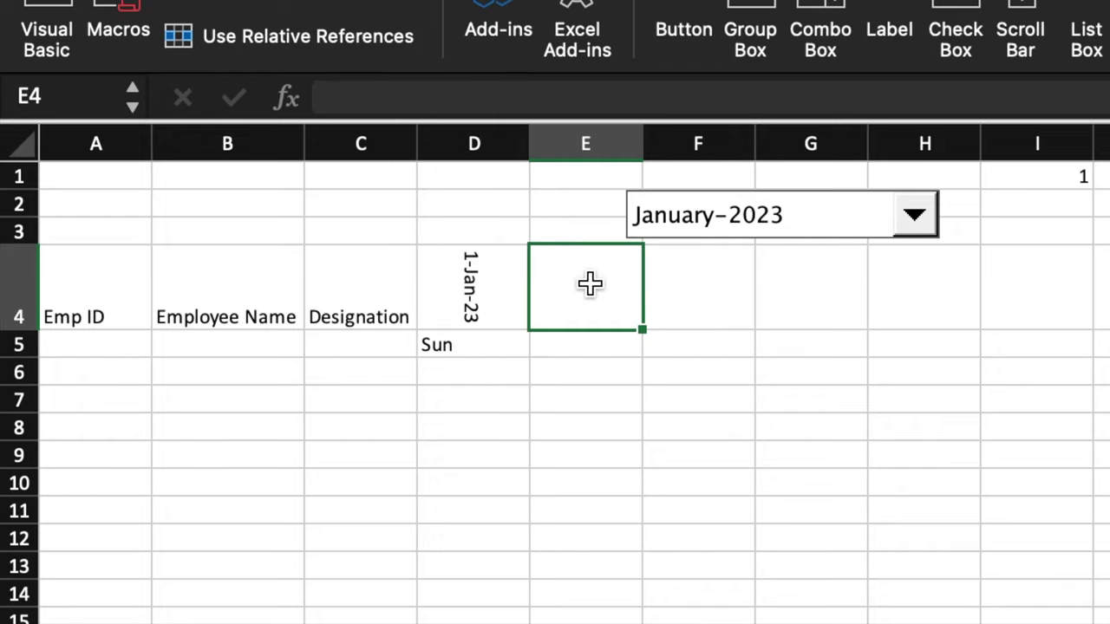
type("=")
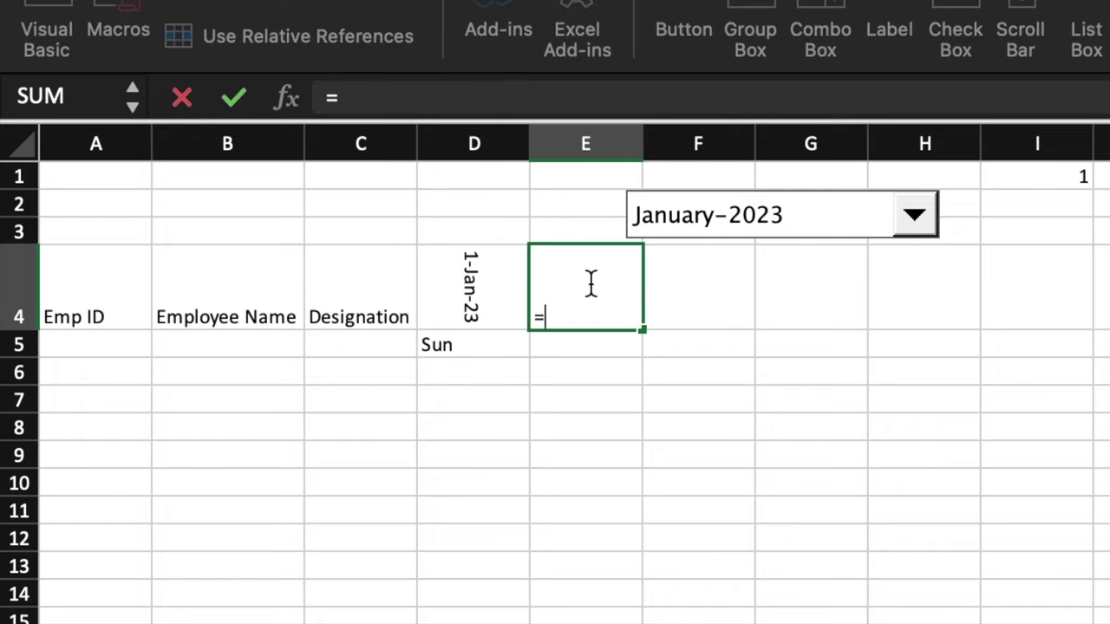
type("if(")
left_click(488, 282)
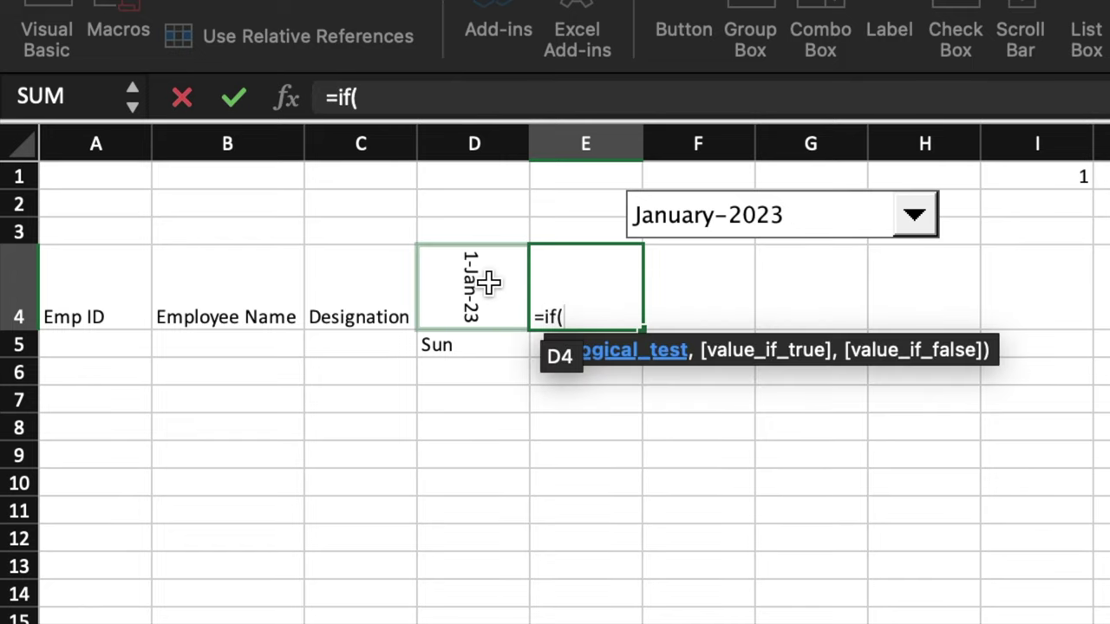
left_click(488, 281)
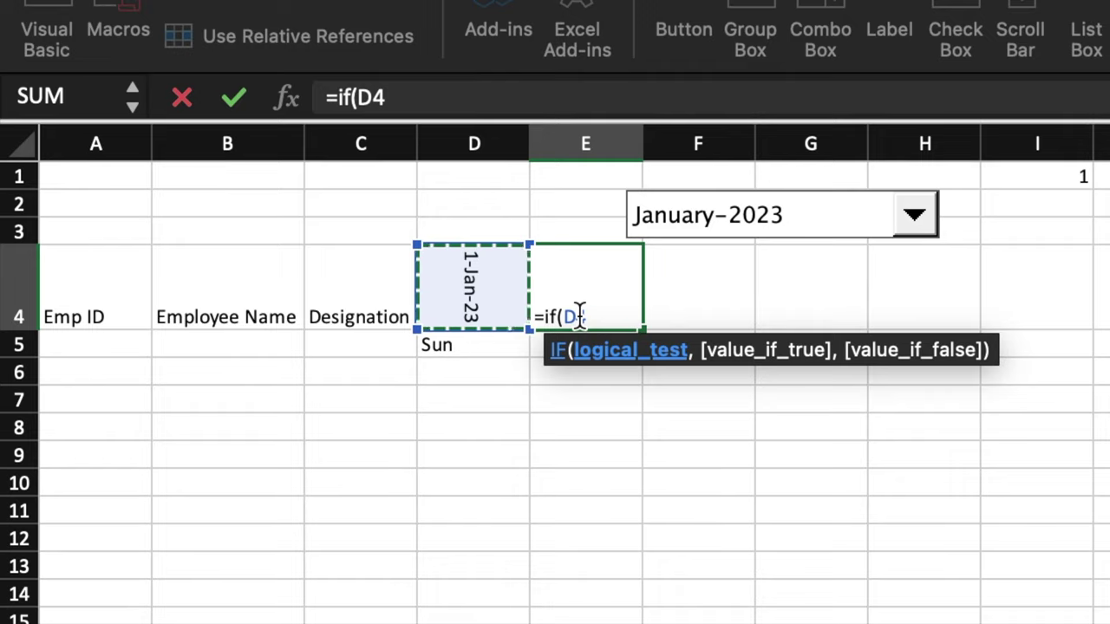
key("F4")
key("F4")
type("<")
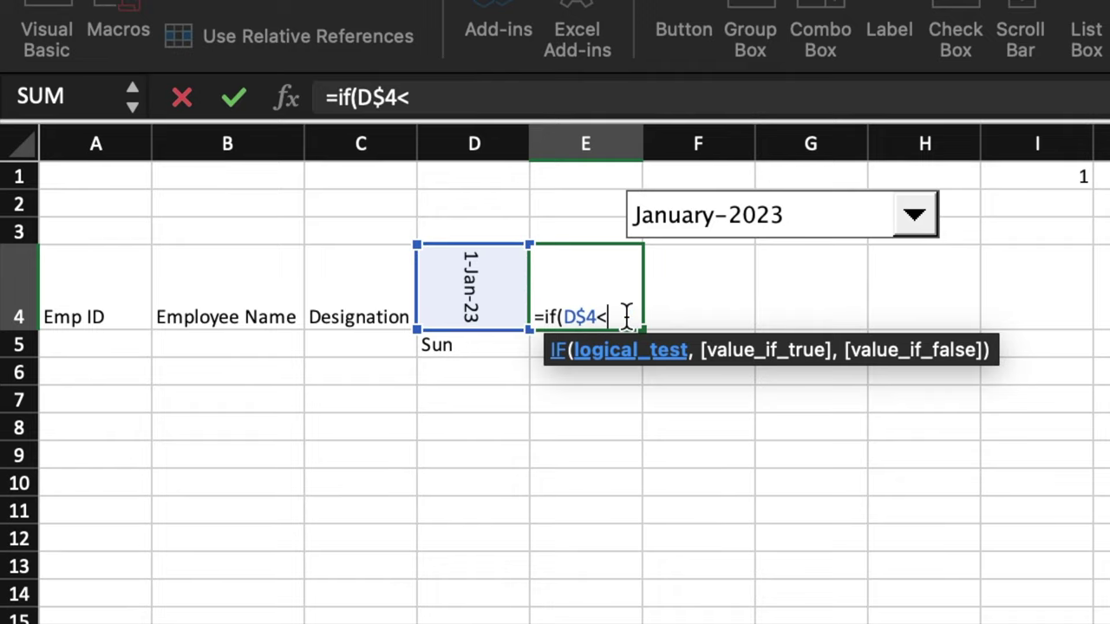
type("eomonth")
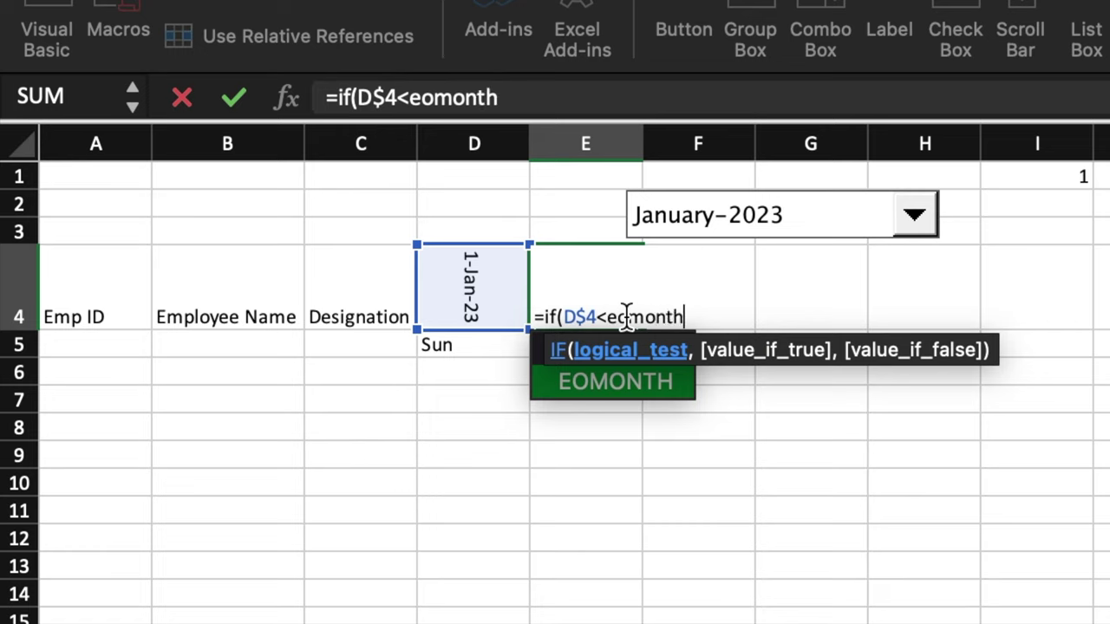
type("(")
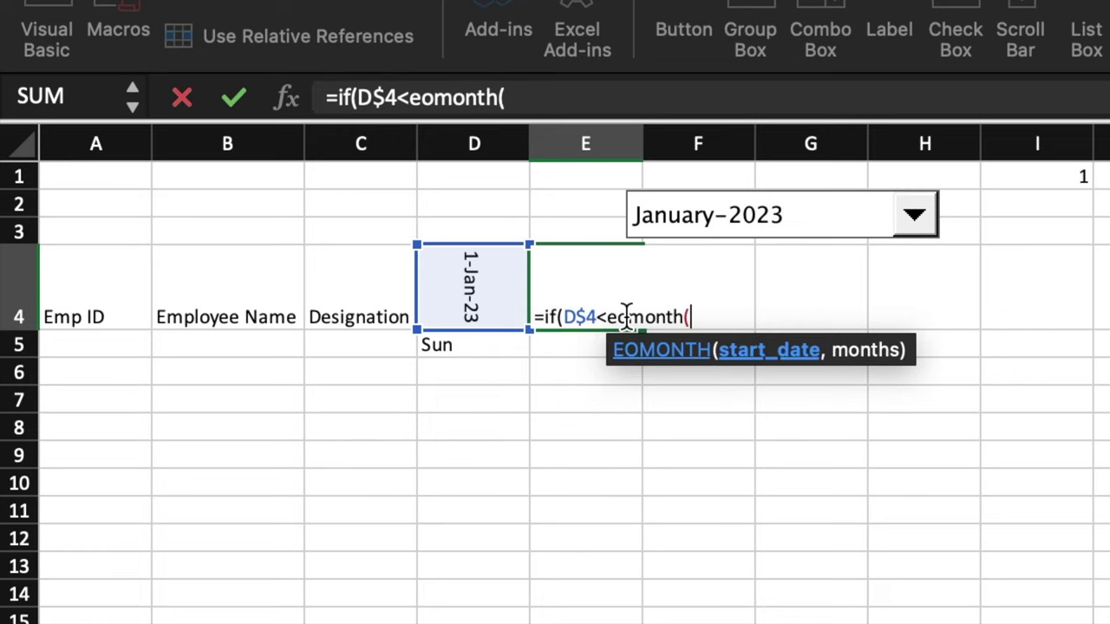
left_click(470, 295)
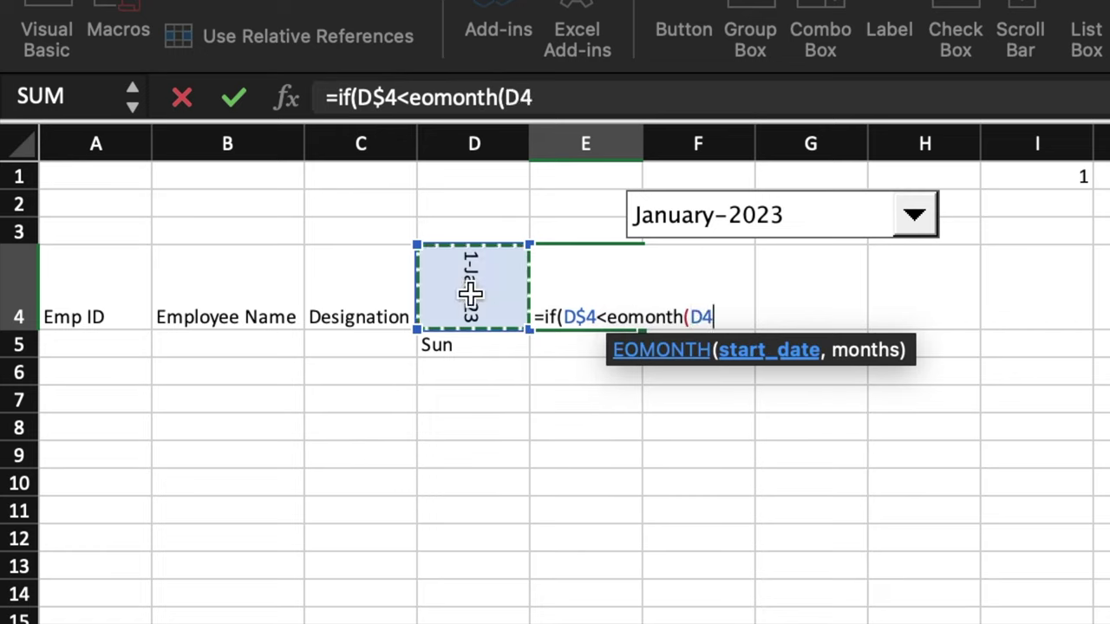
key("F4")
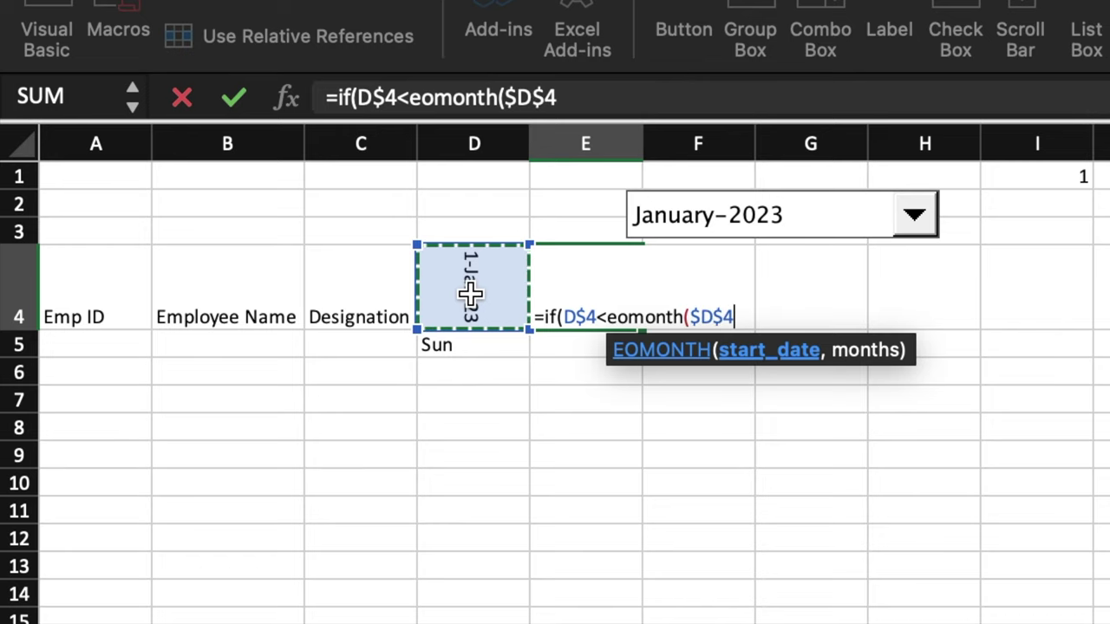
type(",0")
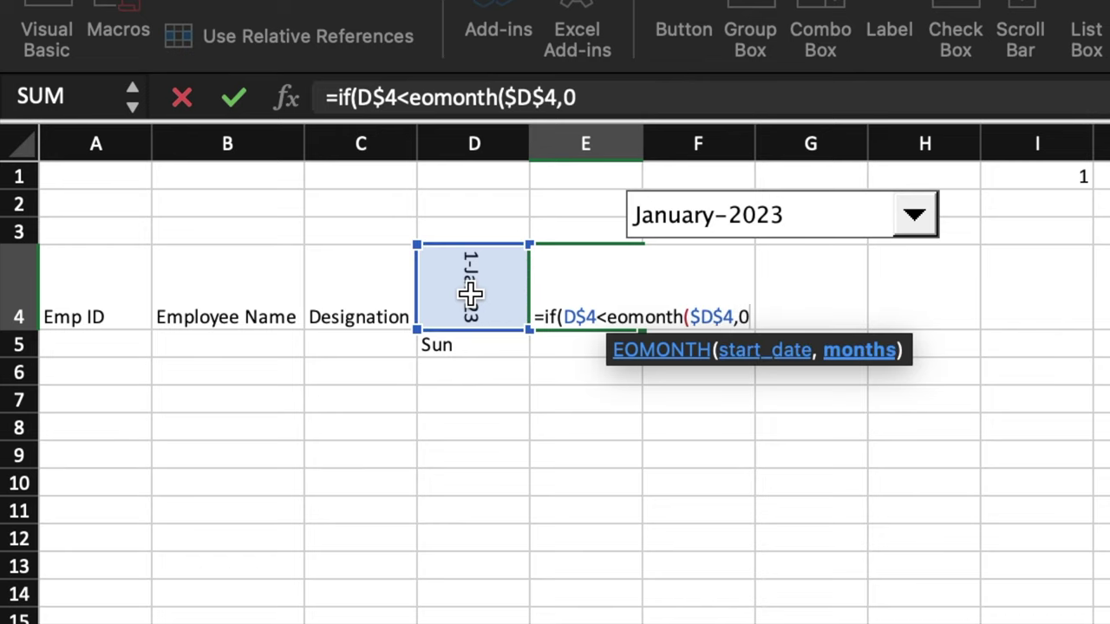
type("),")
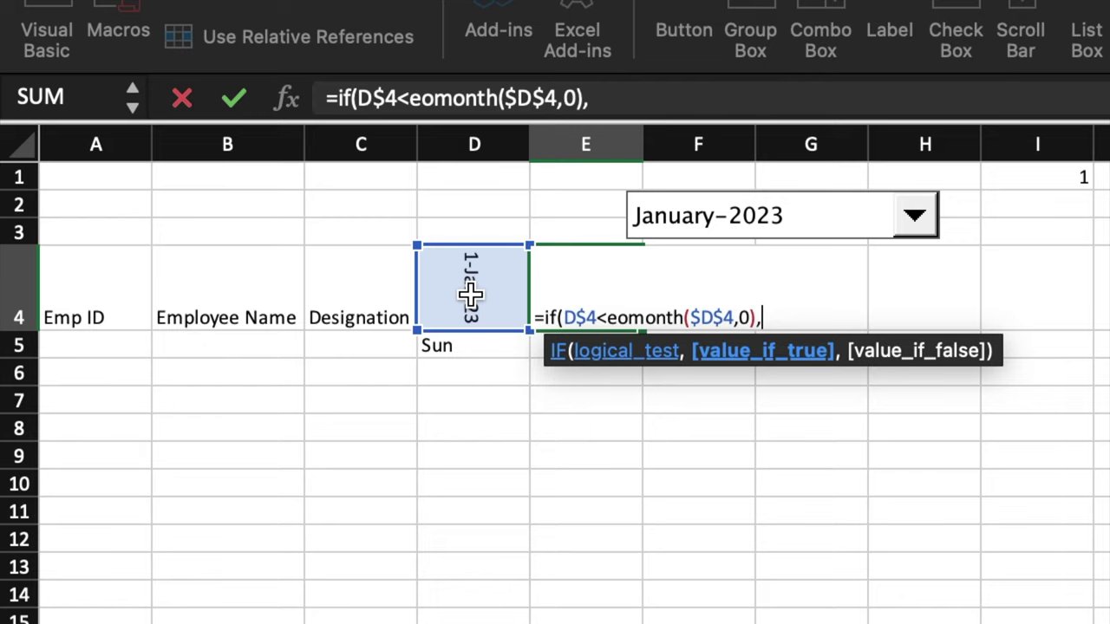
left_click(470, 294)
type("+")
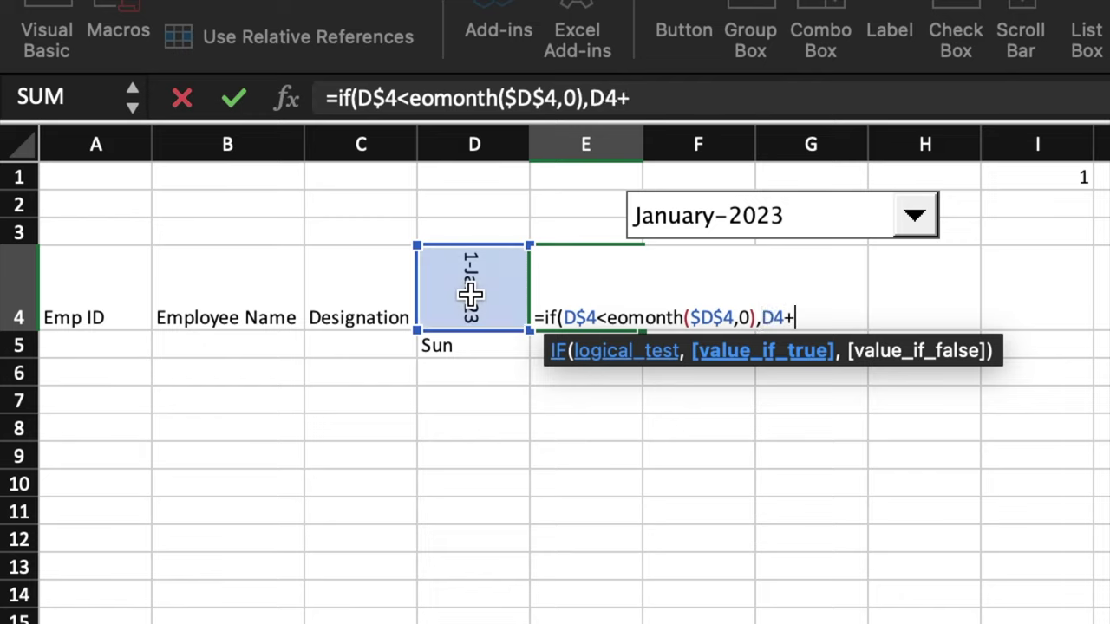
type("1,")
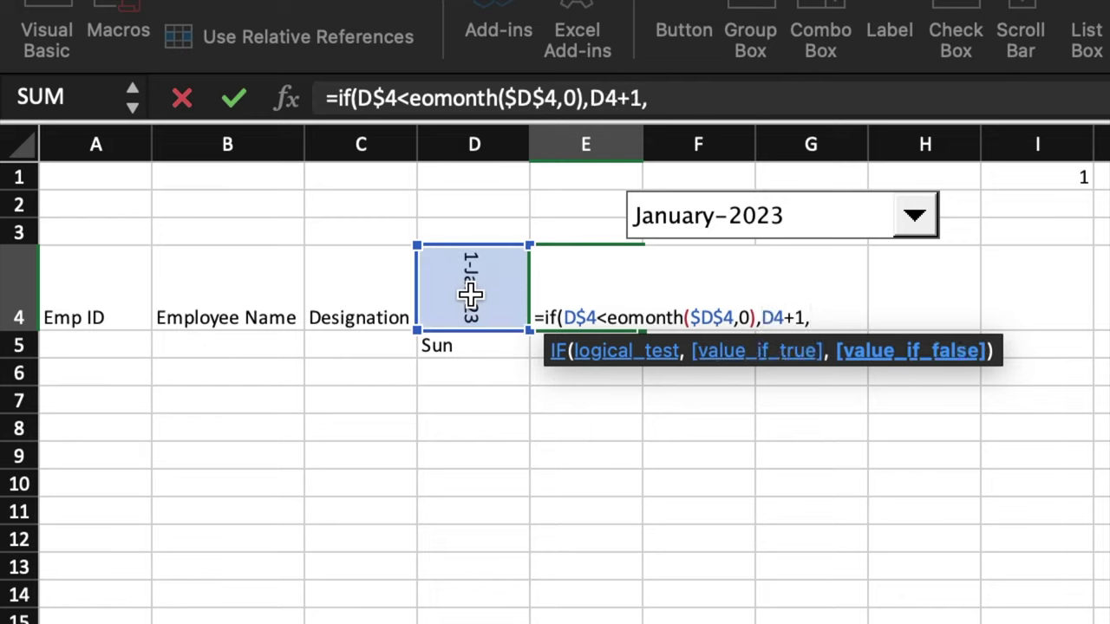
type("\"EOM")
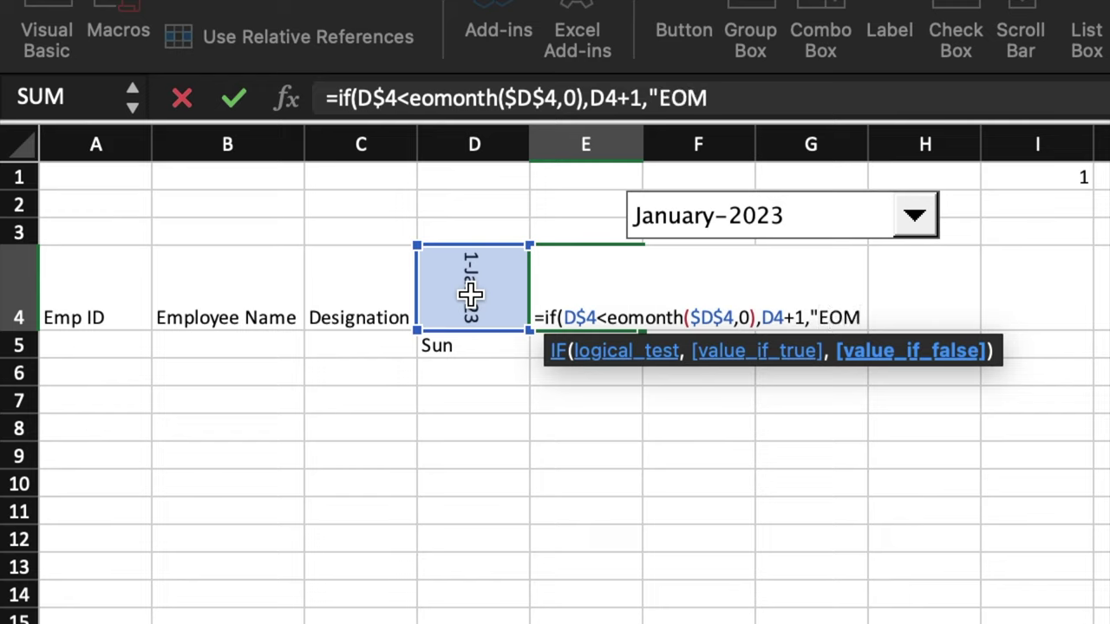
type("\")")
key("Return")
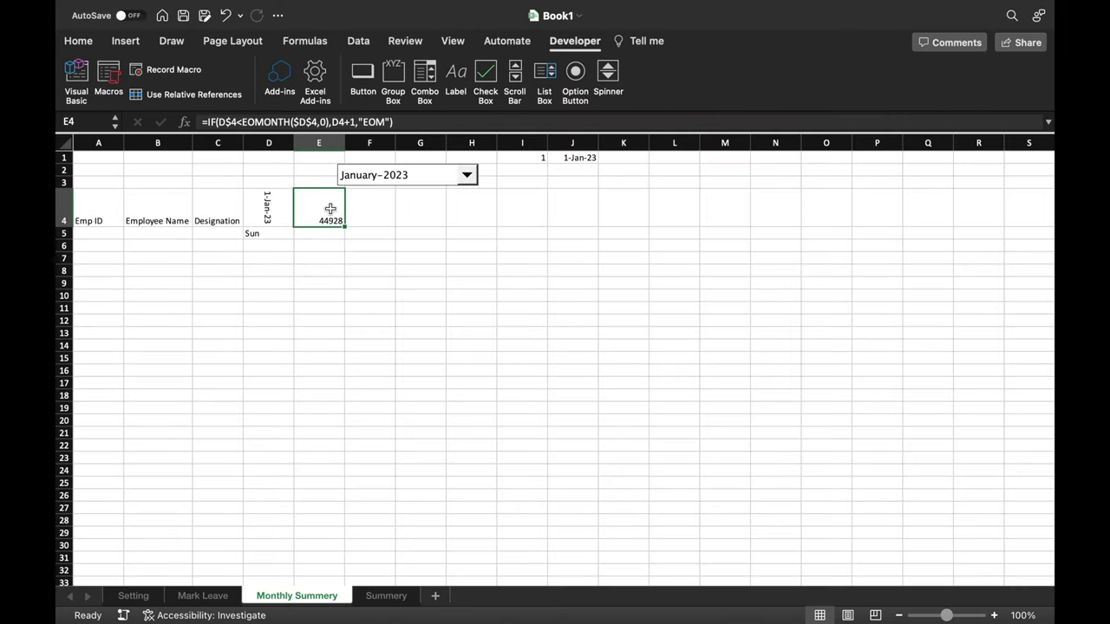
Format cell E4 as a date using the 14-Mar-12 type
right_click(331, 209)
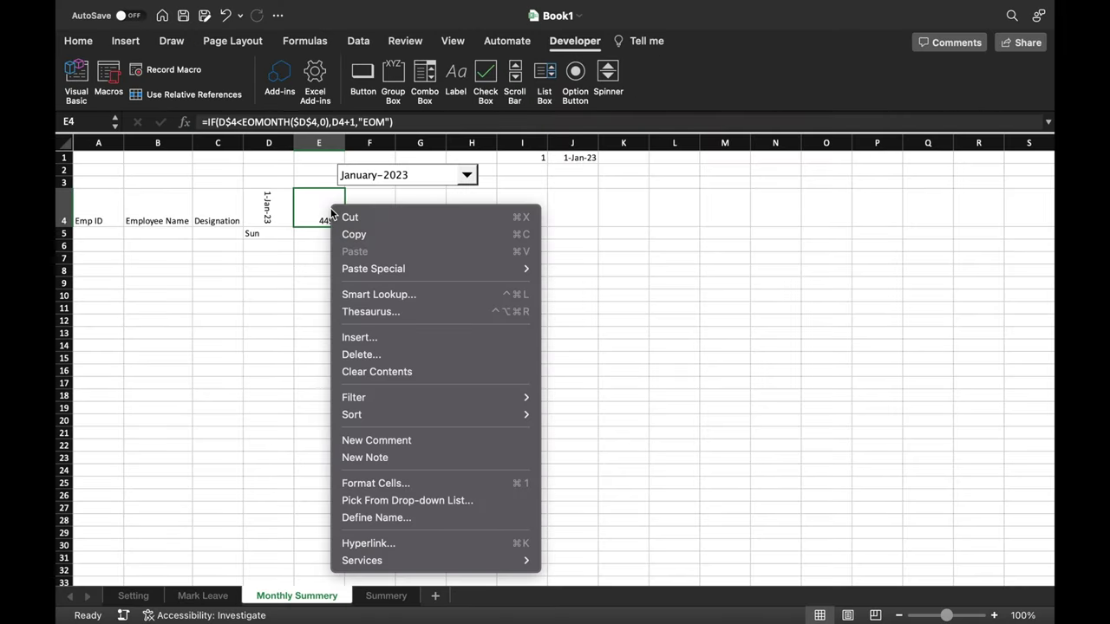
left_click(407, 483)
left_click(223, 296)
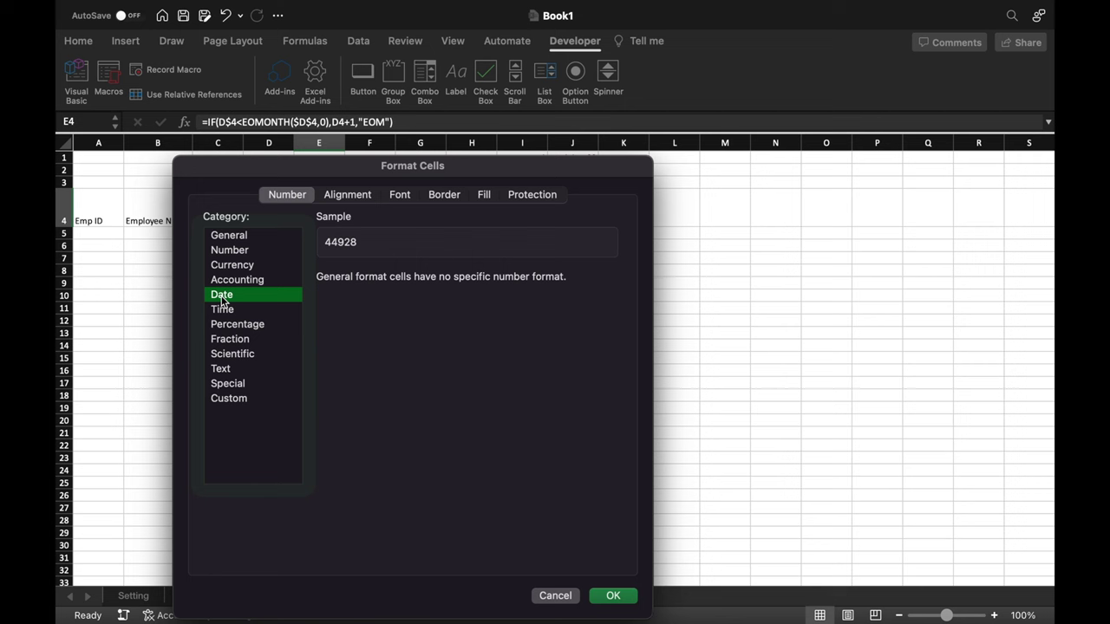
left_click(360, 399)
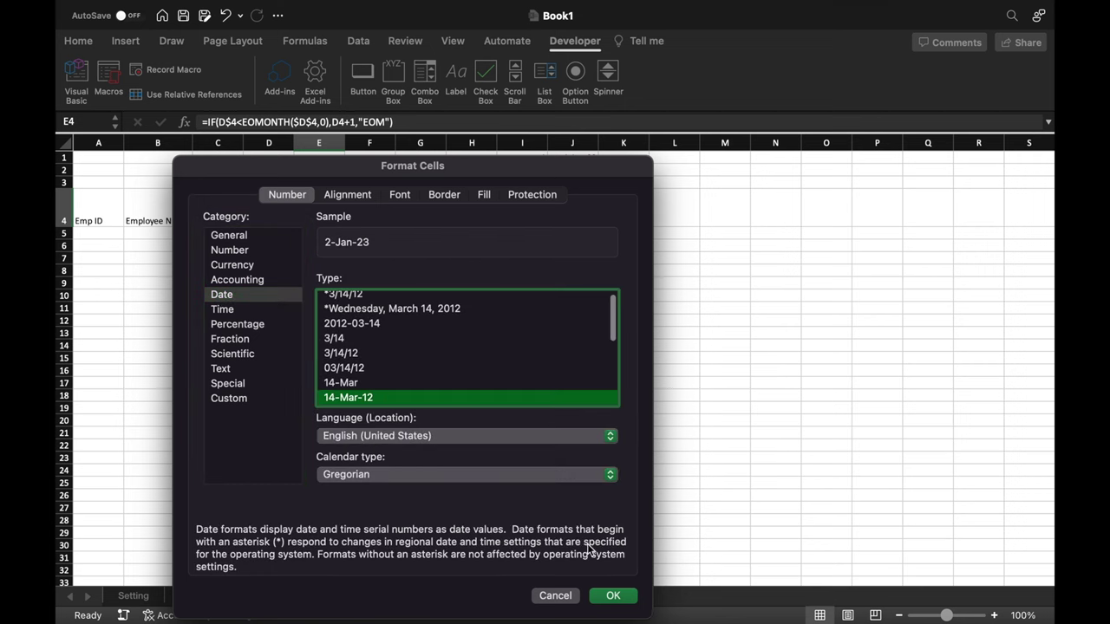
left_click(613, 596)
Rotate the text in E4 down so the date reads vertically
left_click(78, 40)
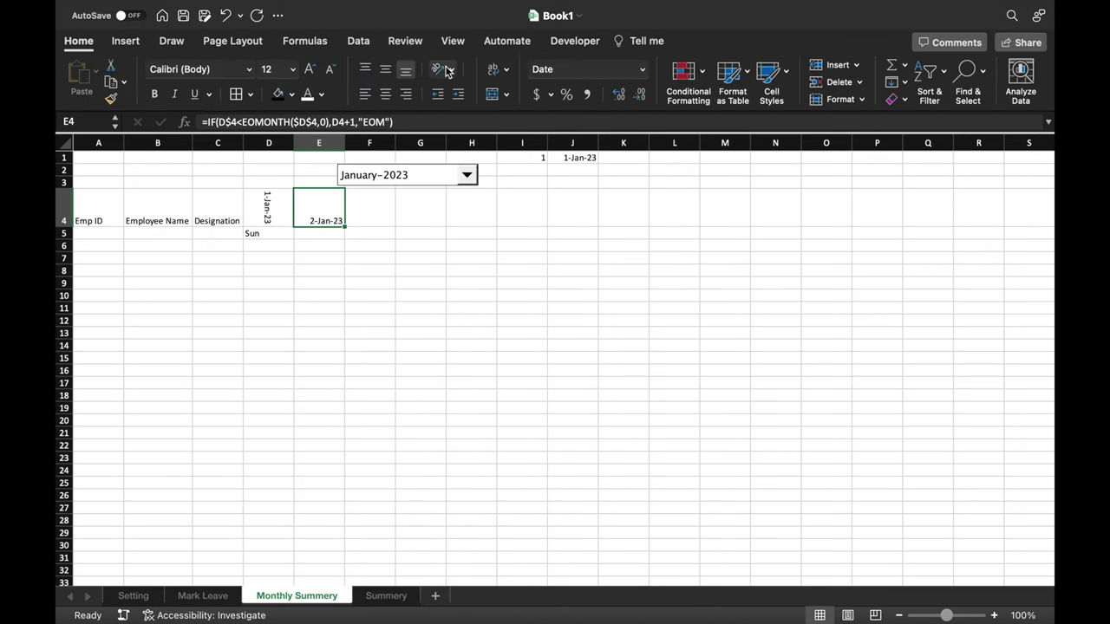
left_click(452, 70)
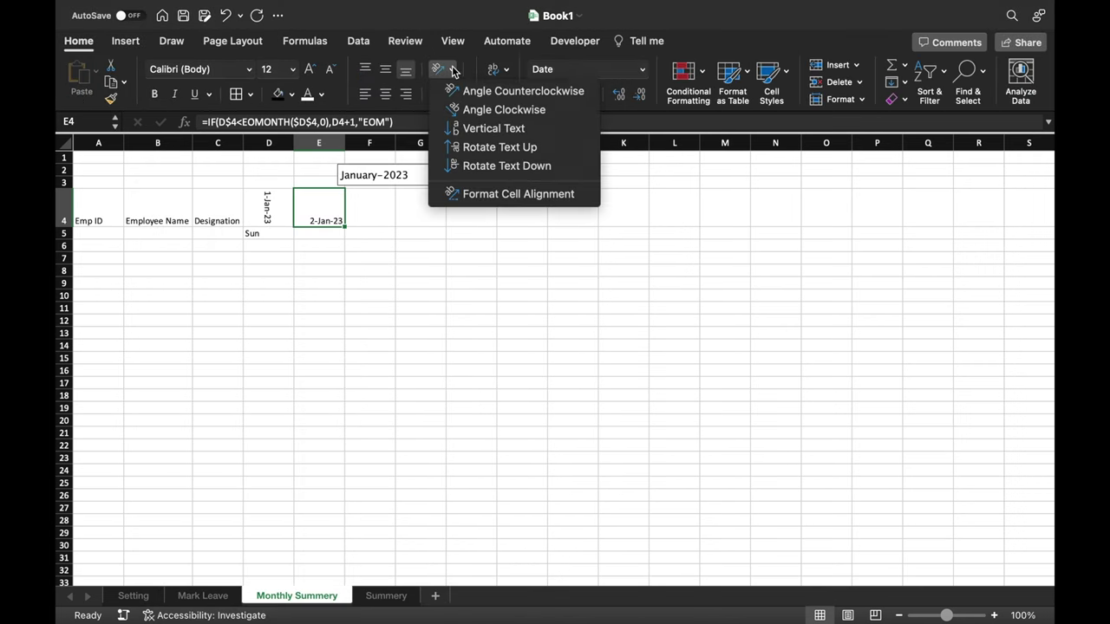
left_click(501, 166)
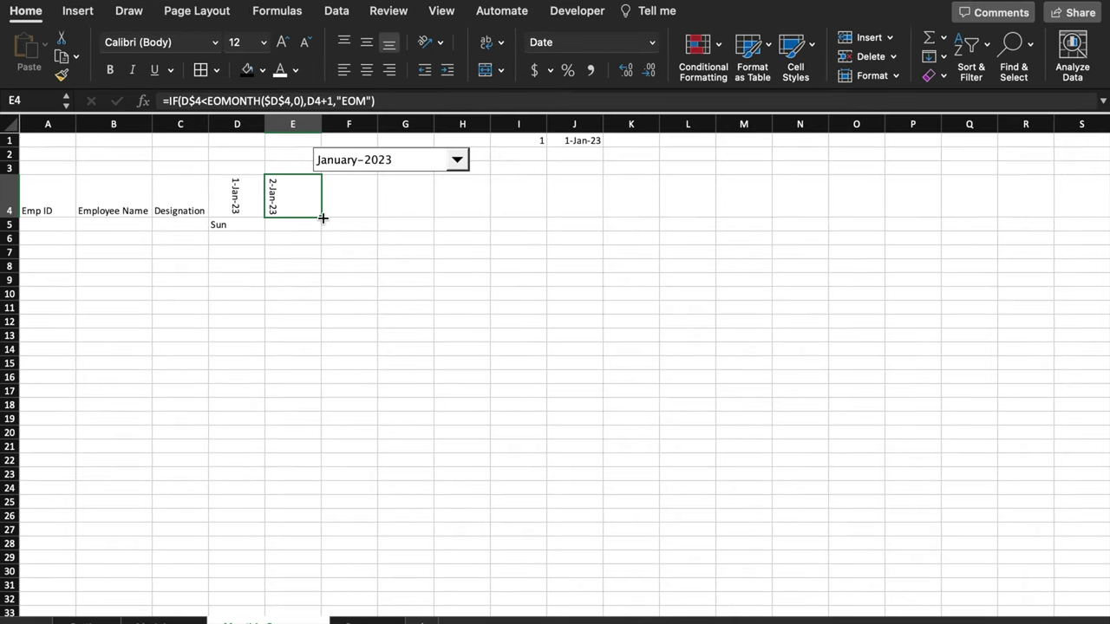
Fill the E4 date formula across row 4 through AH4 and autofit the row's height to the rotated dates
left_click_drag(322, 218, 1064, 203)
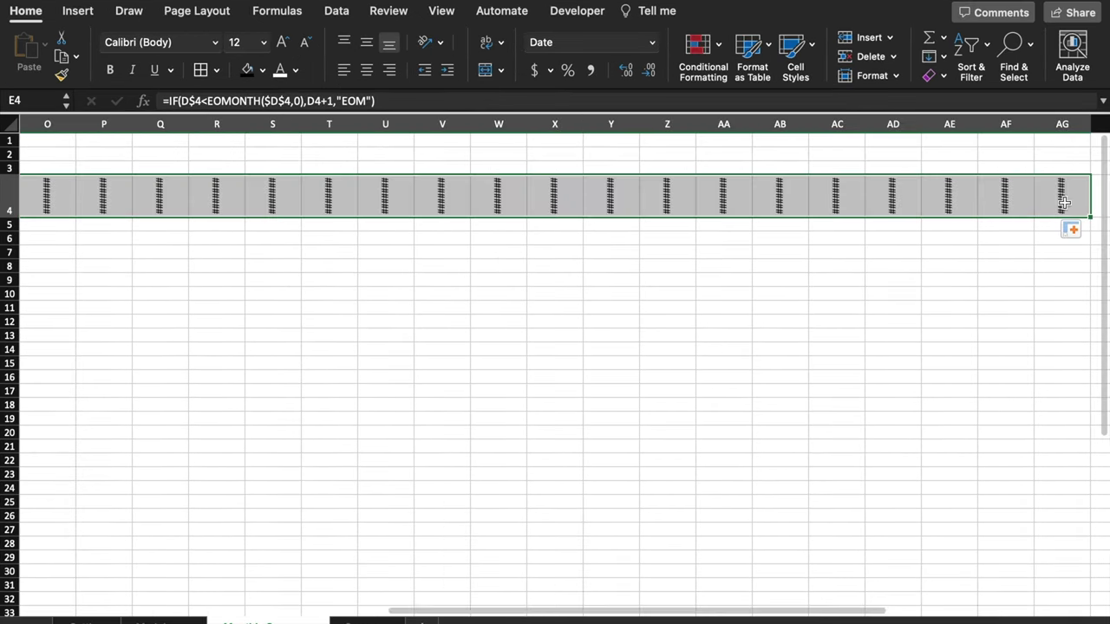
double_click(10, 217)
scroll(838, 607, "right", 2)
left_click_drag(977, 223, 1014, 222)
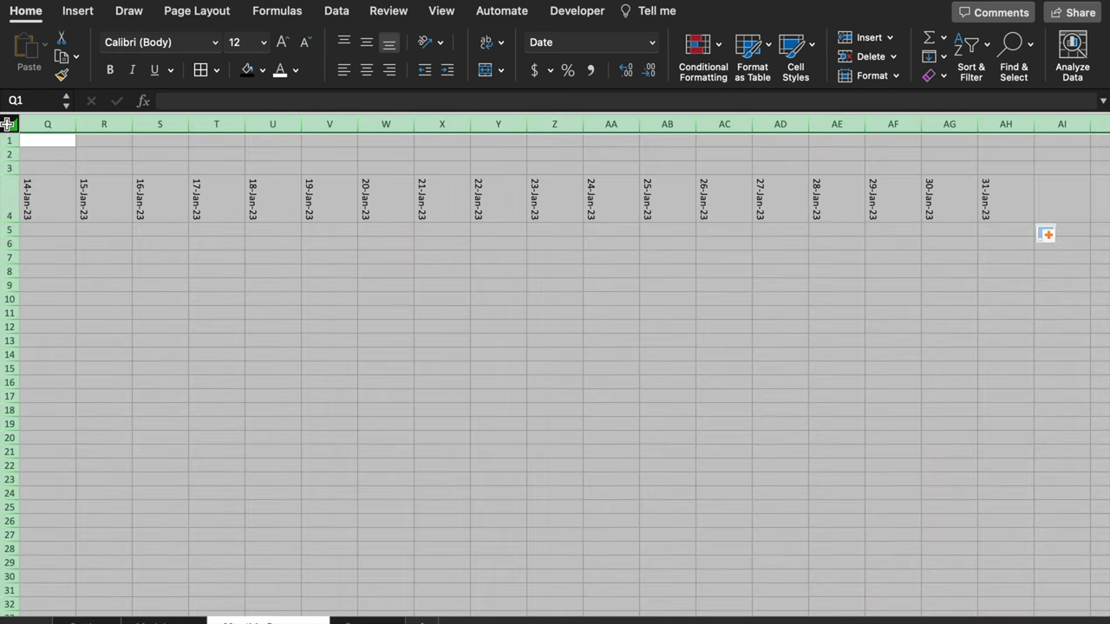
Autofit the width of all columns on the Monthly Summery sheet
left_click(8, 123)
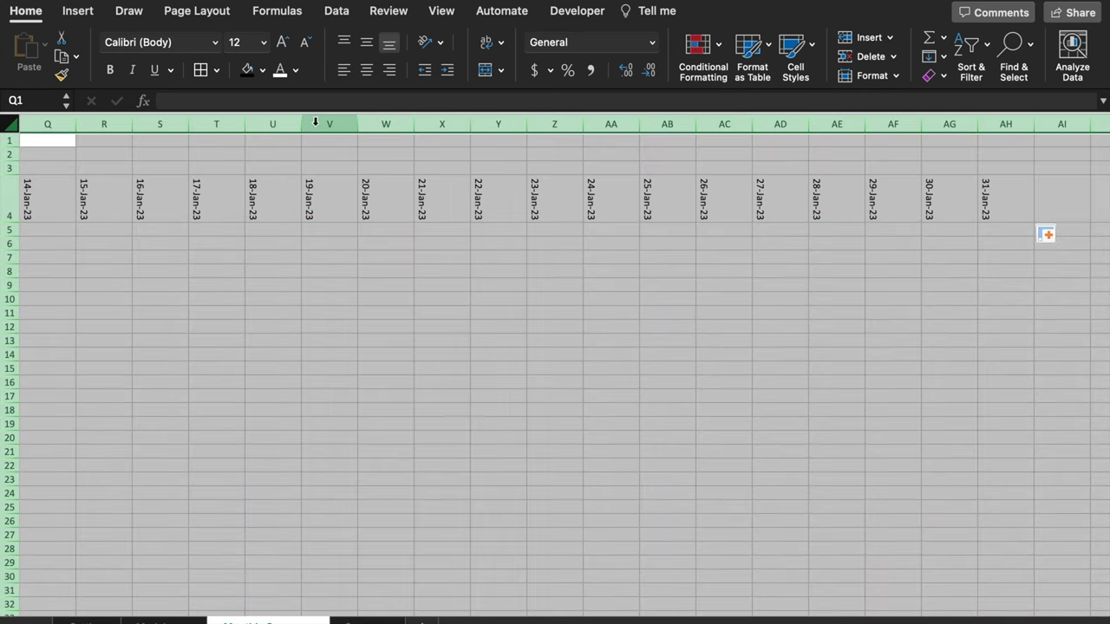
double_click(303, 124)
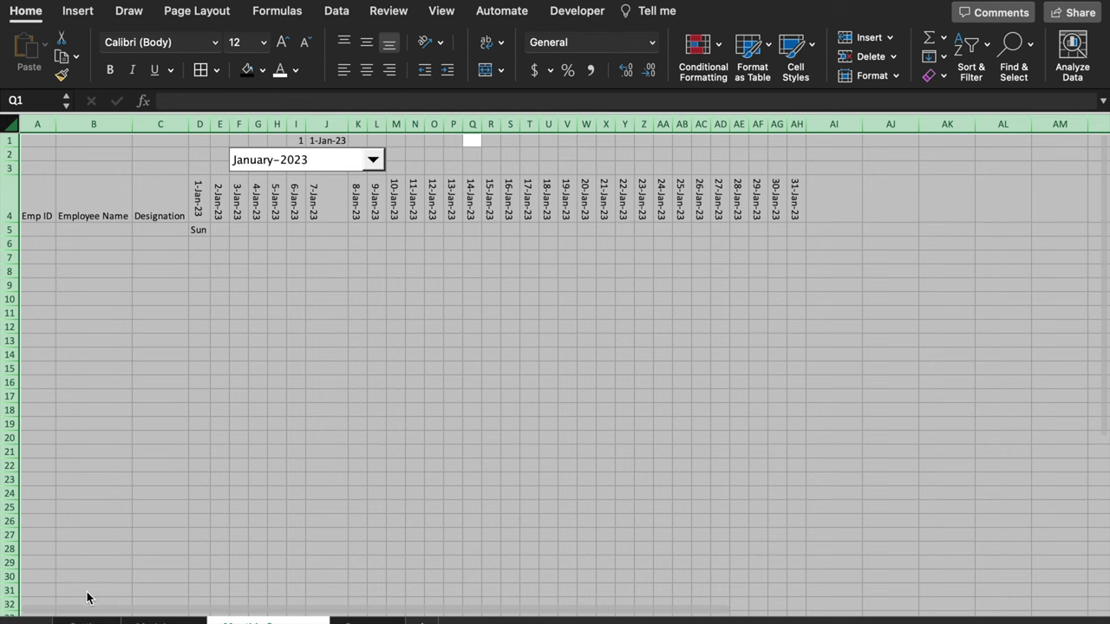
left_click(491, 298)
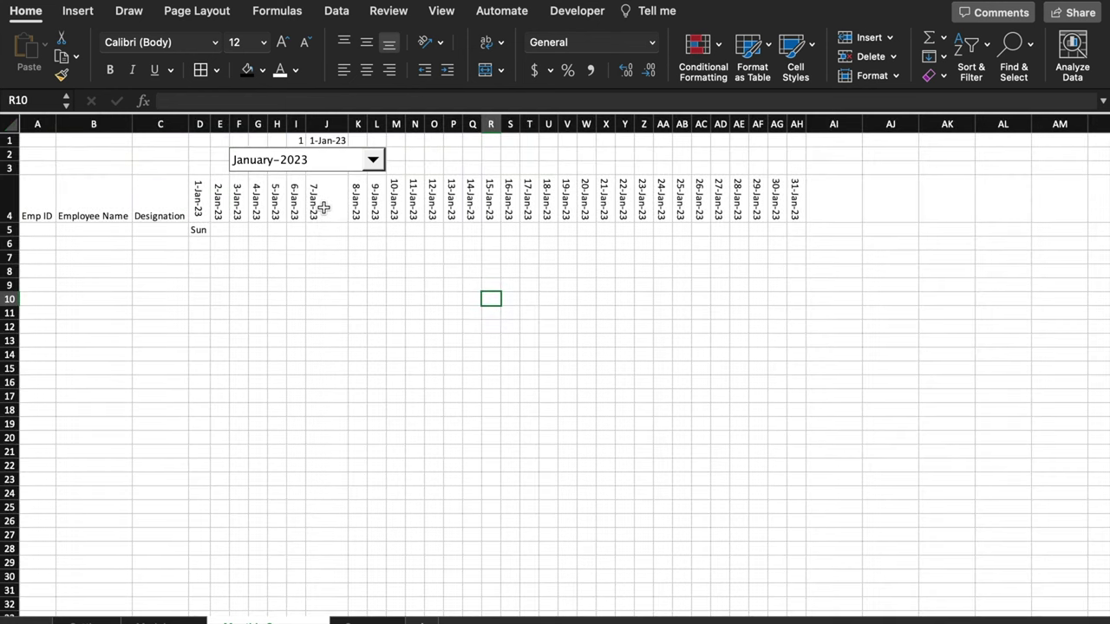
Copy D4 and apply only its column width to D4:AH4 with Paste Special so all date columns match
left_click(322, 207)
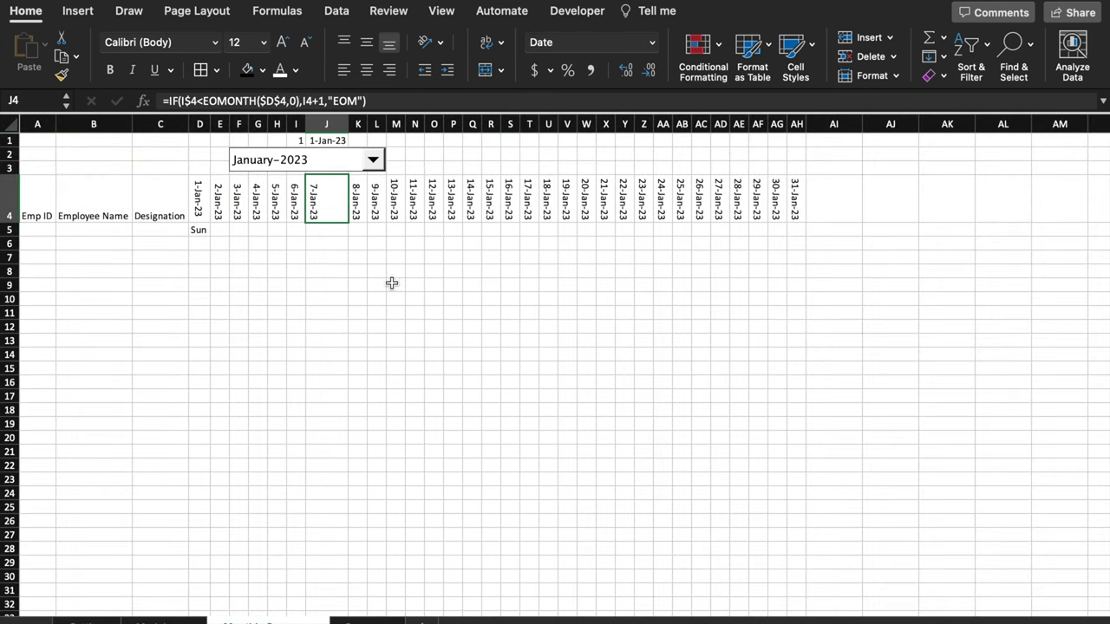
left_click(338, 140)
left_click(340, 242)
left_click(200, 197)
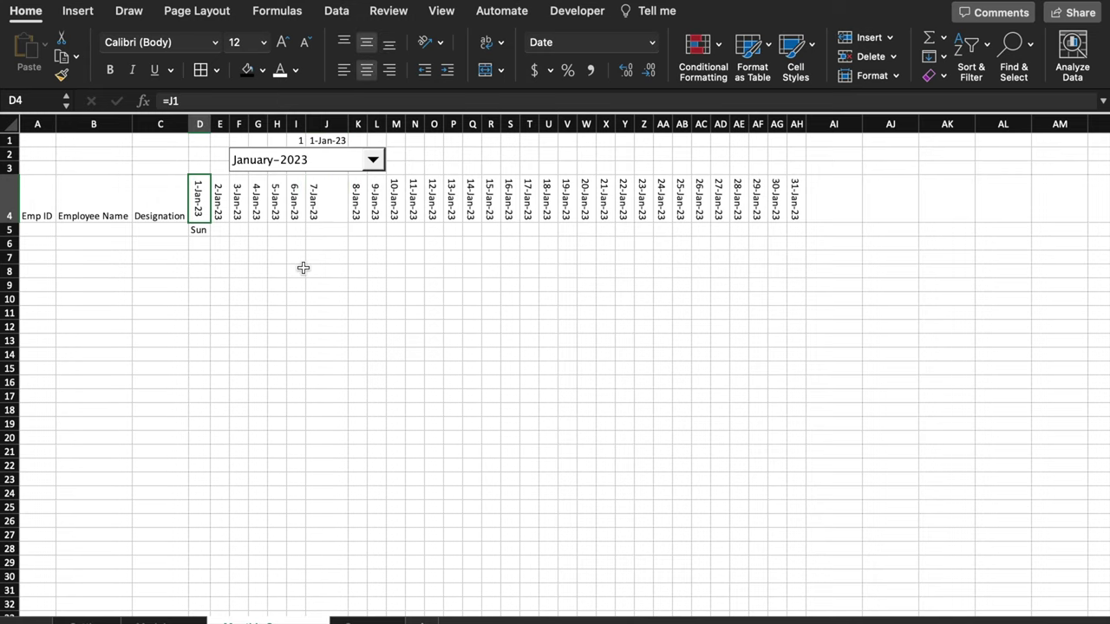
key("super+c")
left_click_drag(201, 204, 793, 203)
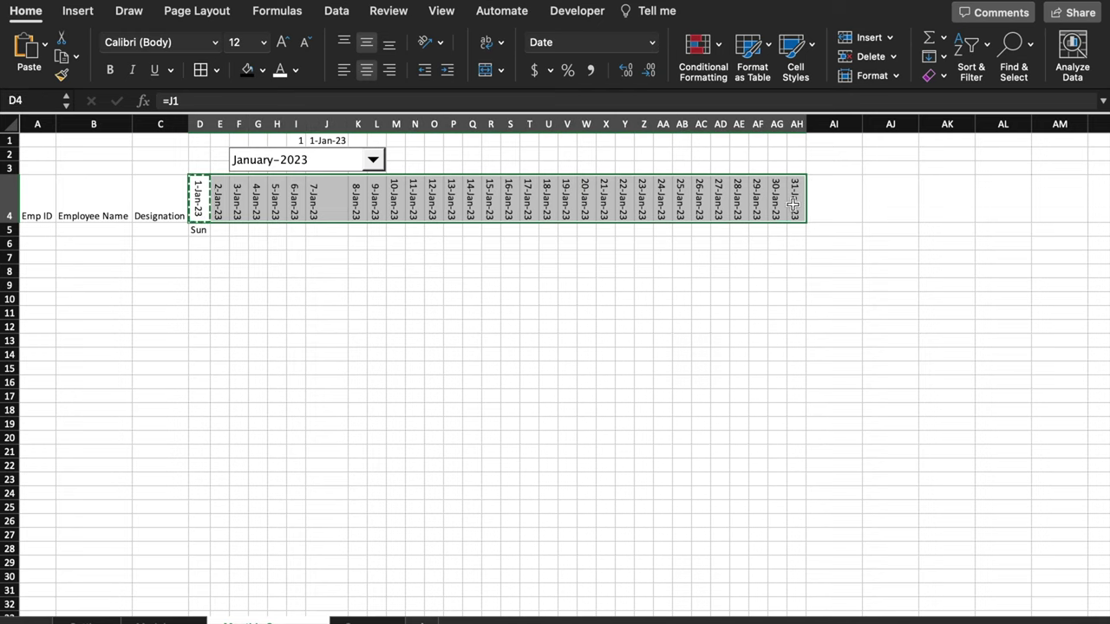
right_click(514, 200)
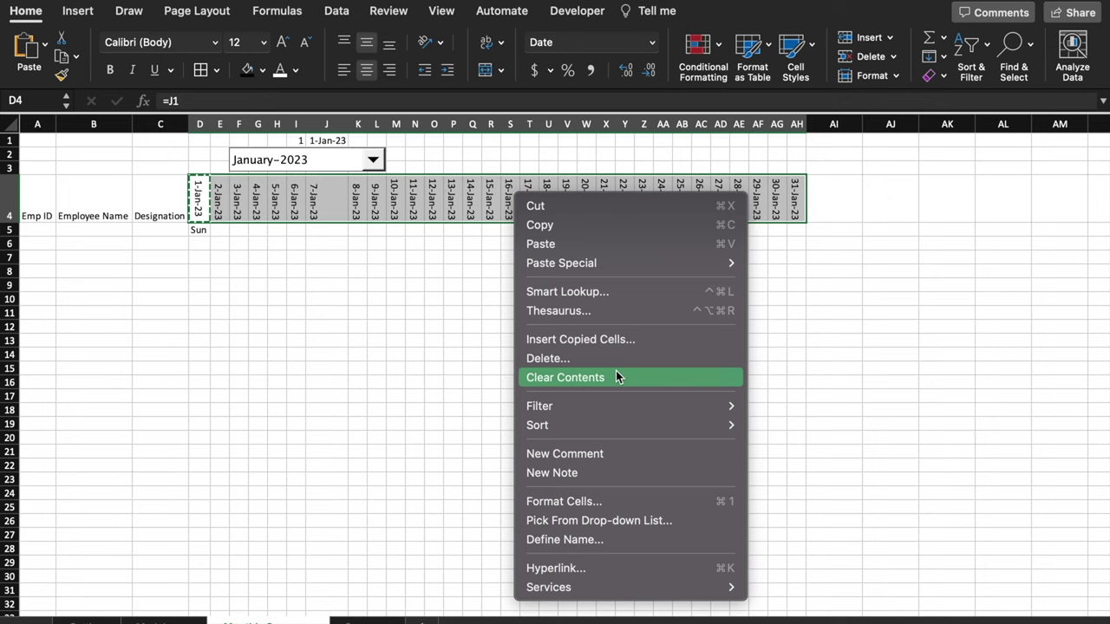
mouse_move(610, 274)
left_click(841, 568)
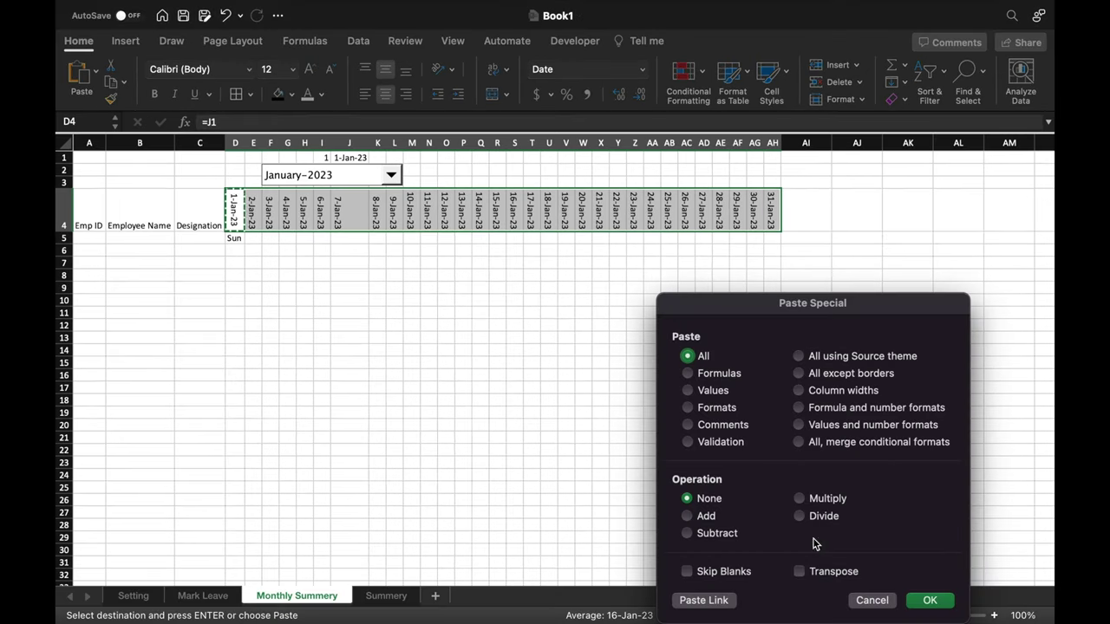
left_click(799, 391)
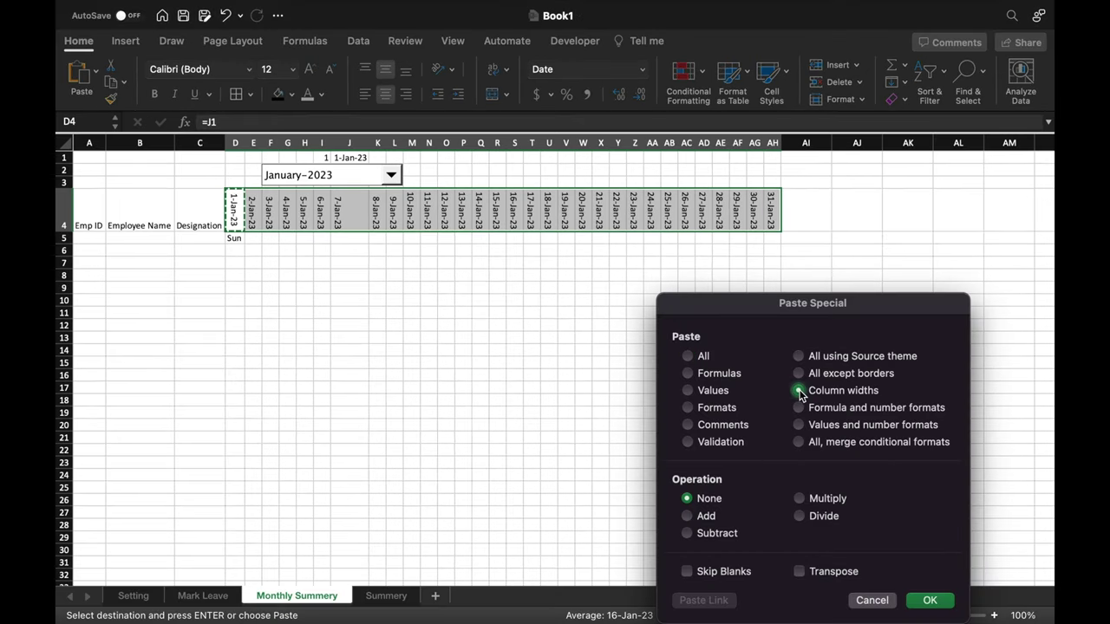
left_click(929, 600)
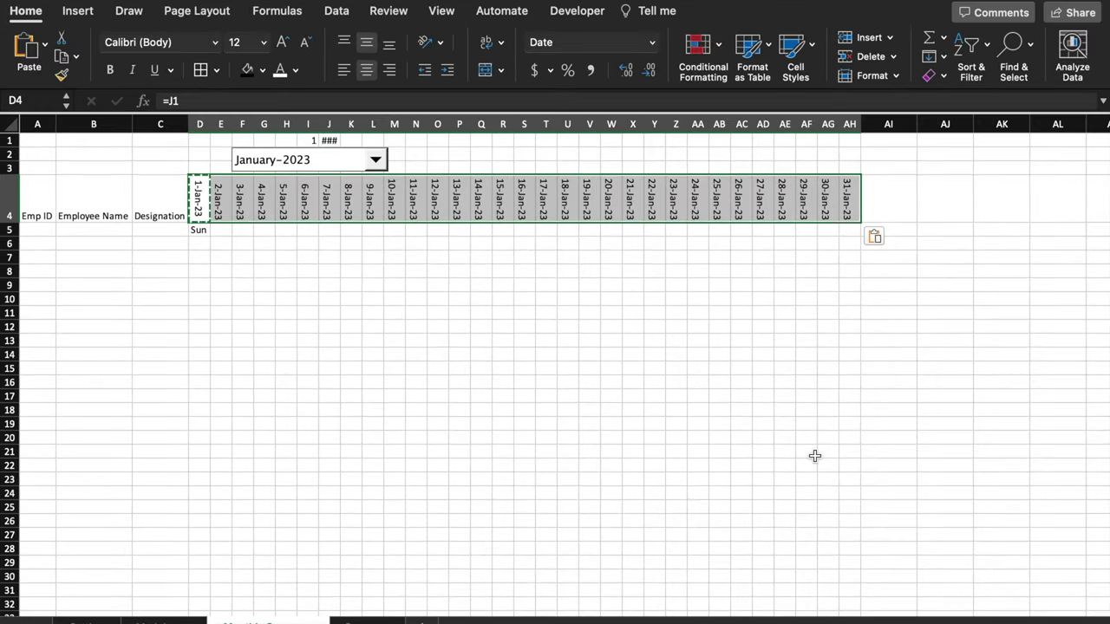
Fill the weekday formula from D5 across row 5 through AH5
left_click(201, 231)
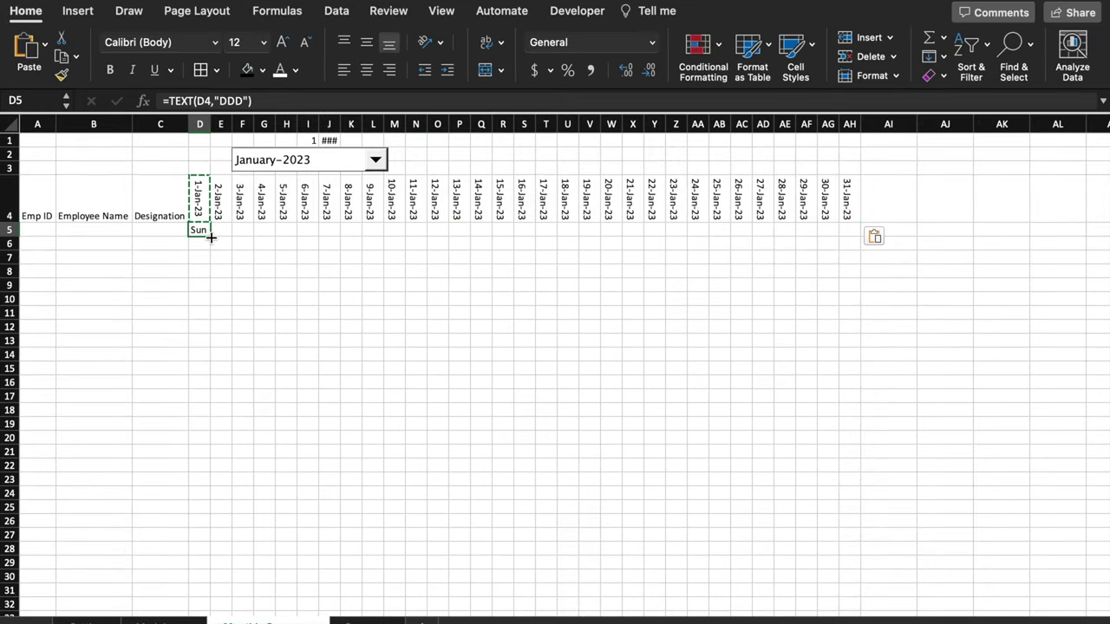
left_click_drag(209, 236, 851, 232)
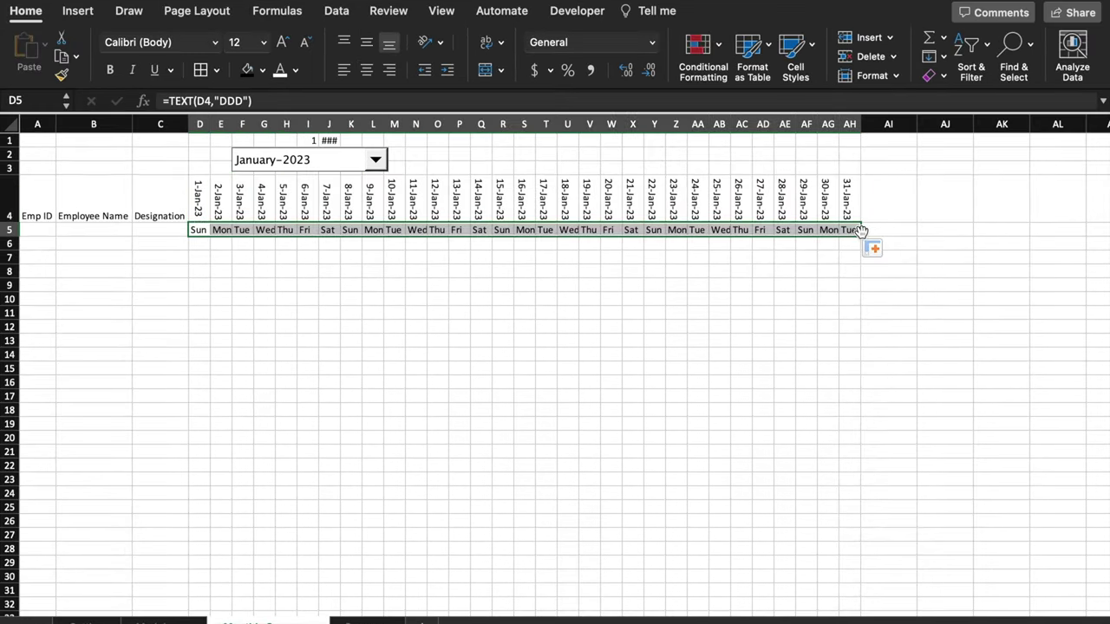
Open the text orientation options for the weekday cells D5:AH5
left_click(443, 44)
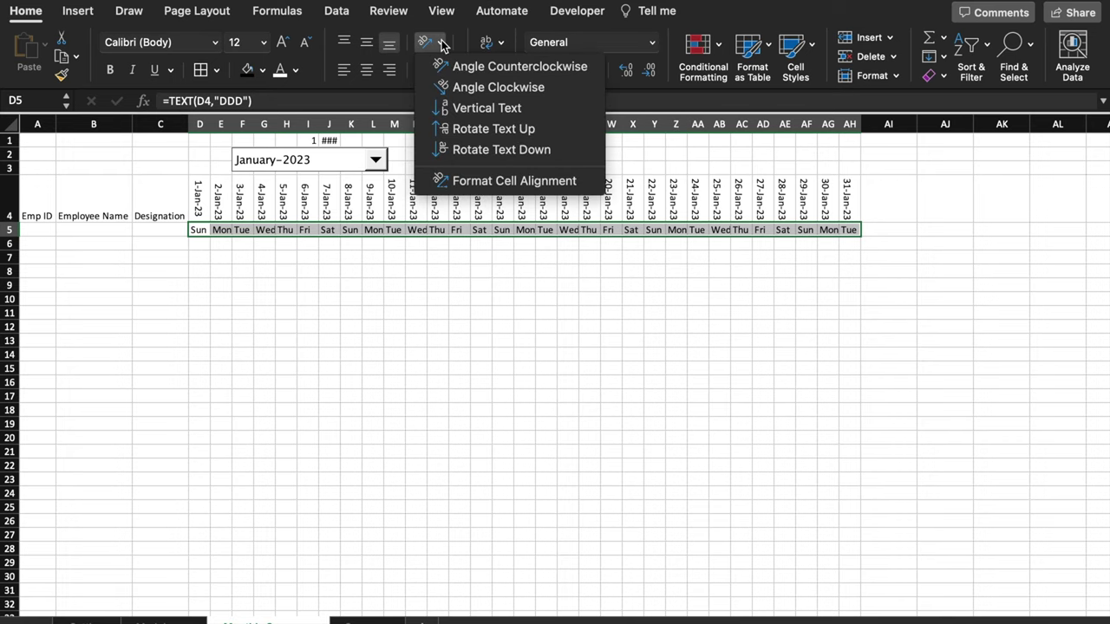
Rotate the weekday text in D5:AH5 downward to match the date headers above
left_click(501, 149)
left_click(394, 310)
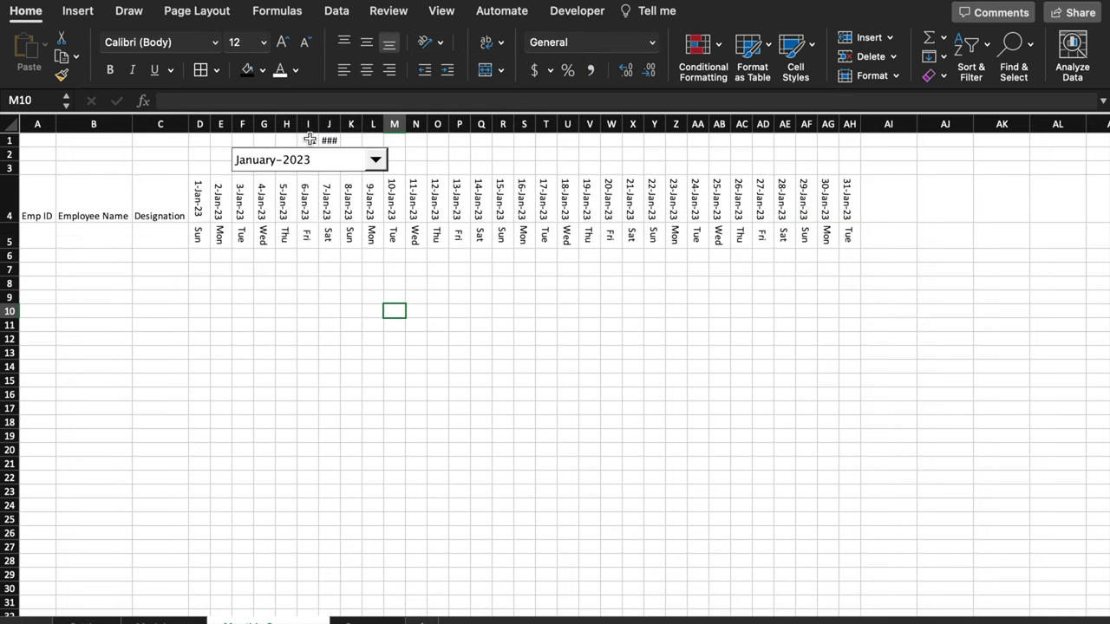
left_click(365, 350)
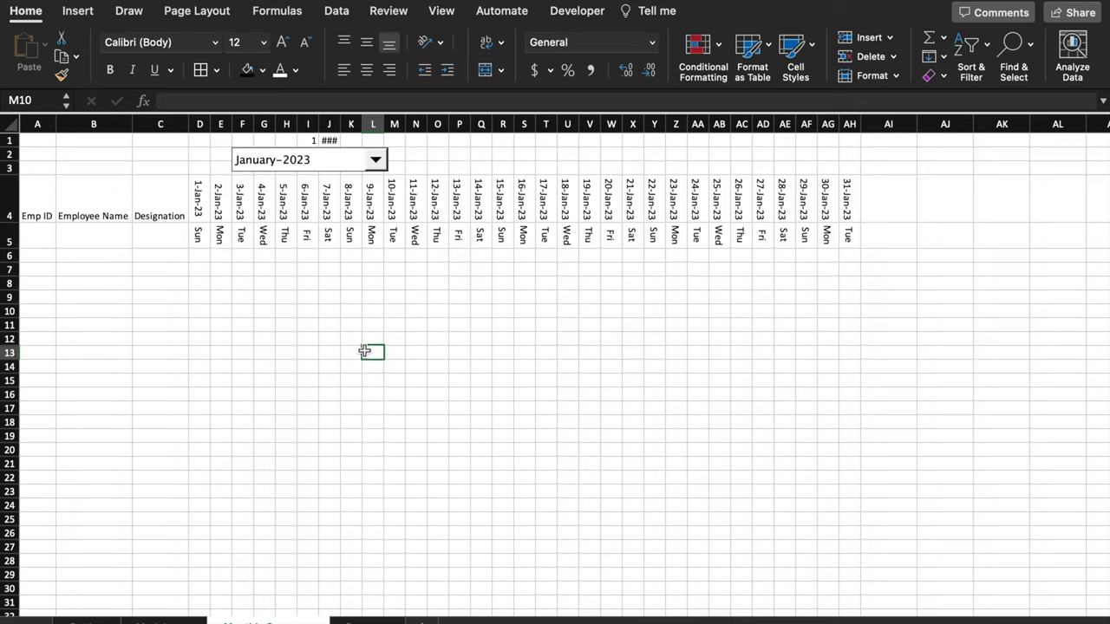
Hide the helper values in I1:J1 by giving them a white font colour
left_click(310, 139)
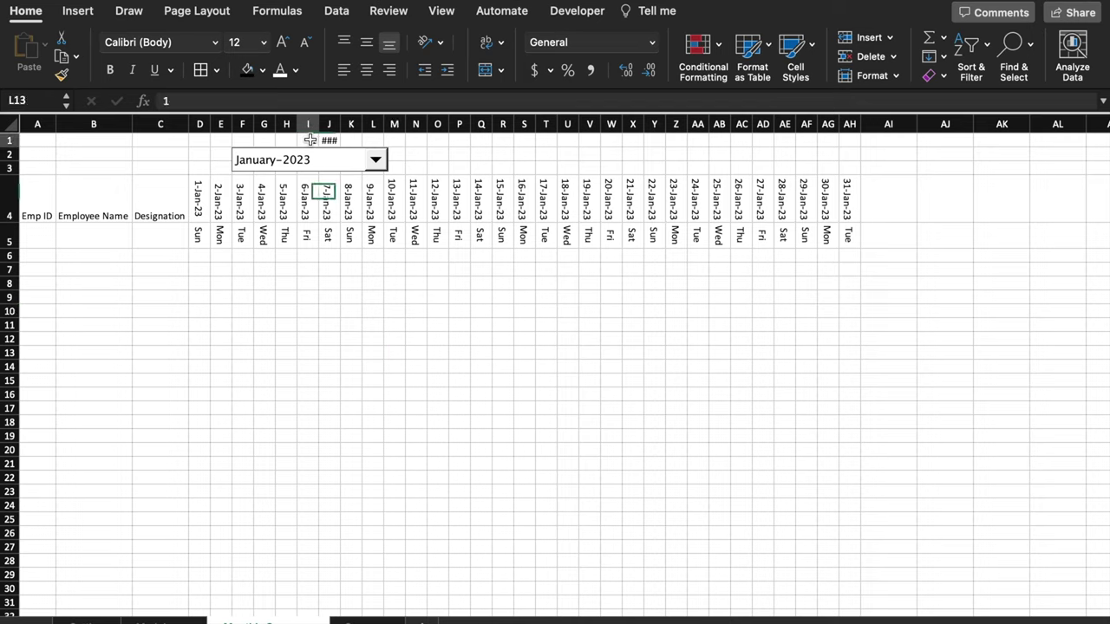
left_click(283, 75)
left_click(577, 10)
left_click(632, 365)
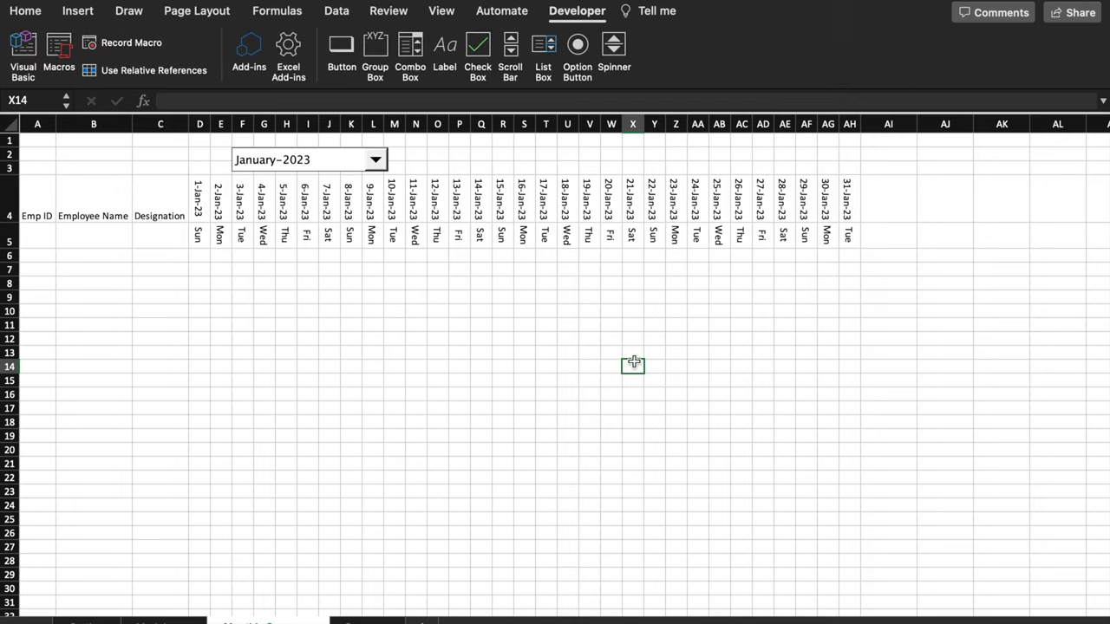
Move the month combo box right along row 2 so it starts at column K
right_click(321, 162)
left_click(321, 162)
left_click_drag(317, 163, 435, 160)
Merge and center E2:I2 and enter the label "Select Month" beside the month combo box
left_click(242, 154)
left_click(224, 154)
left_click_drag(224, 154, 308, 154)
left_click(25, 11)
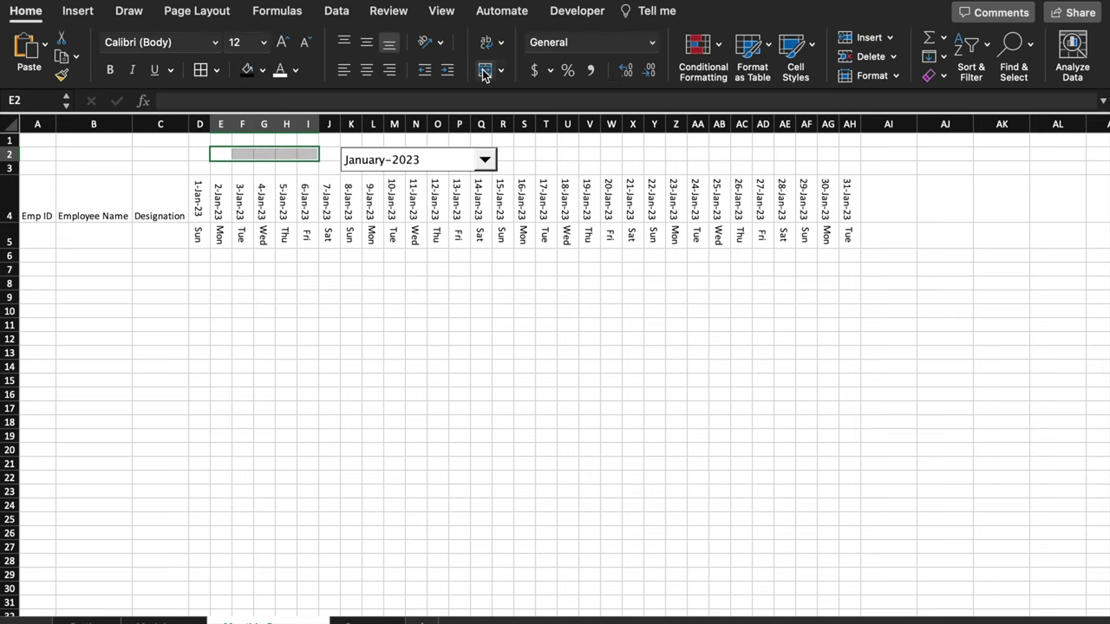
left_click(483, 72)
type("Selec")
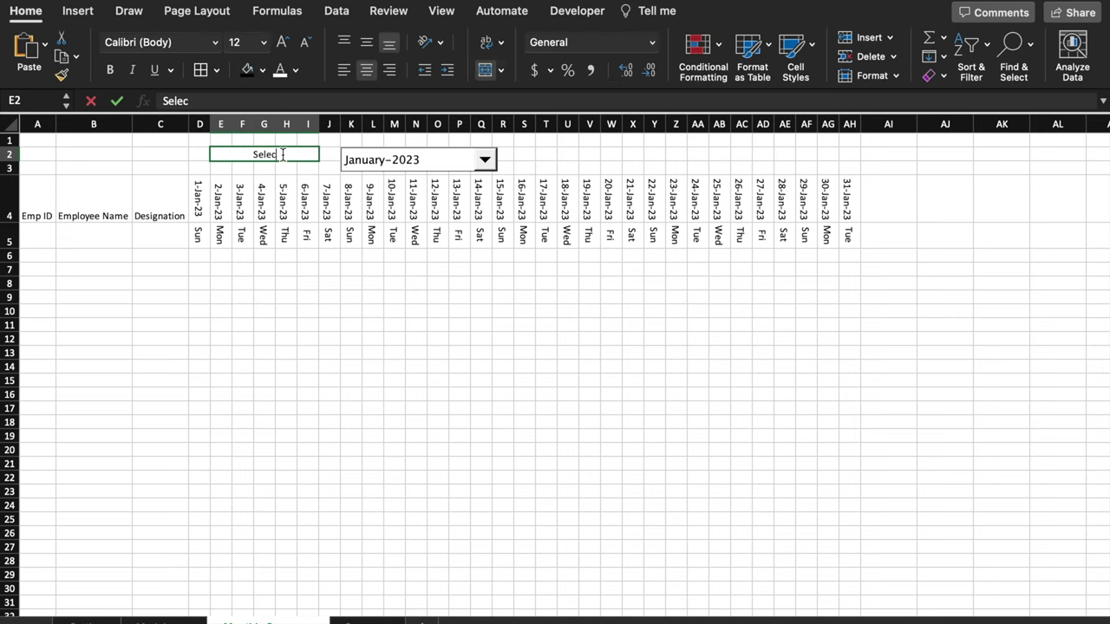
type("t Month")
left_click(480, 393)
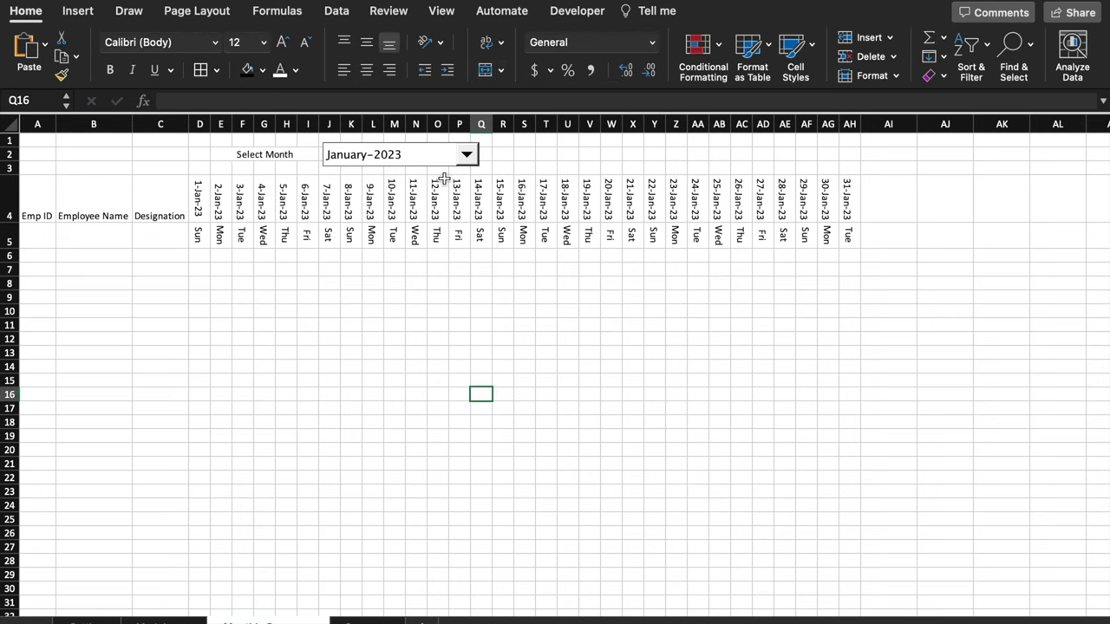
Choose February-2023 in the month combo box to test the date headers for a shorter month
left_click(469, 159)
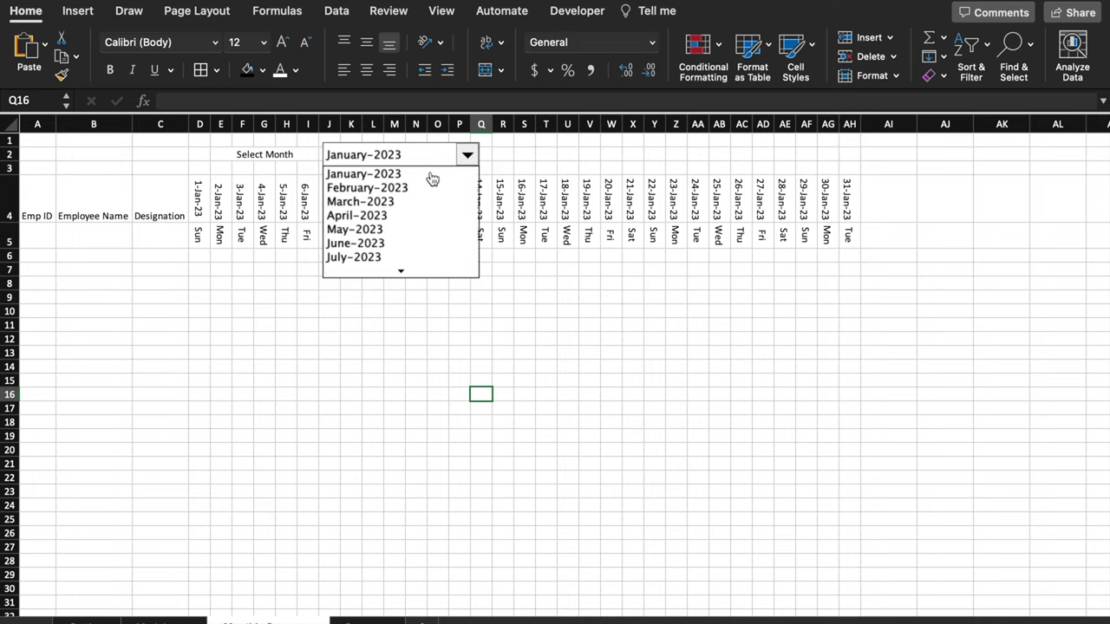
left_click(434, 186)
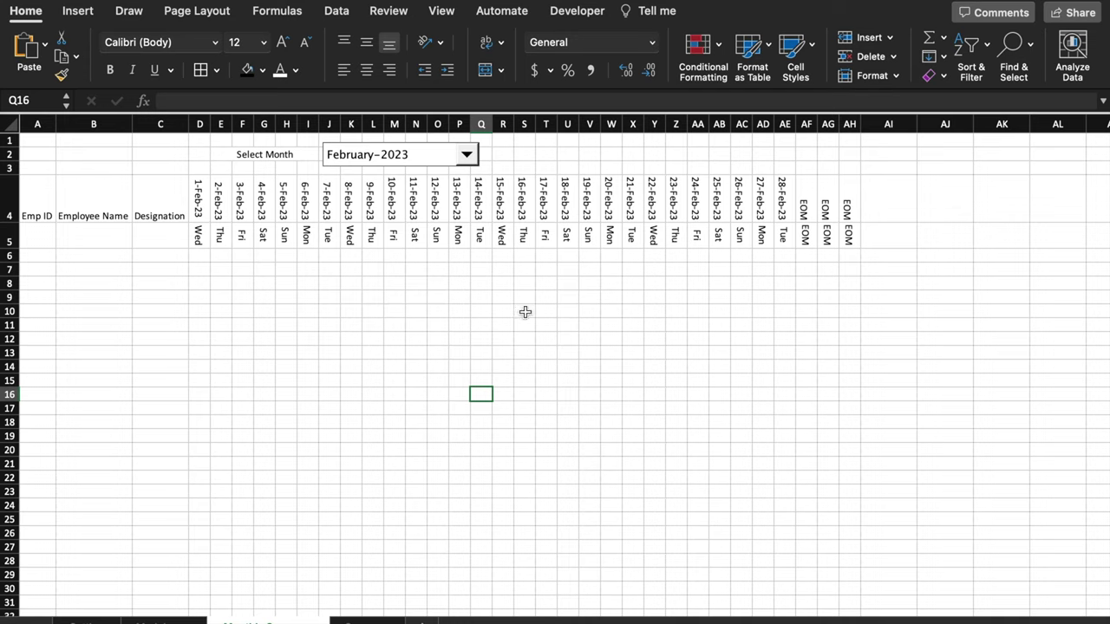
left_click(805, 202)
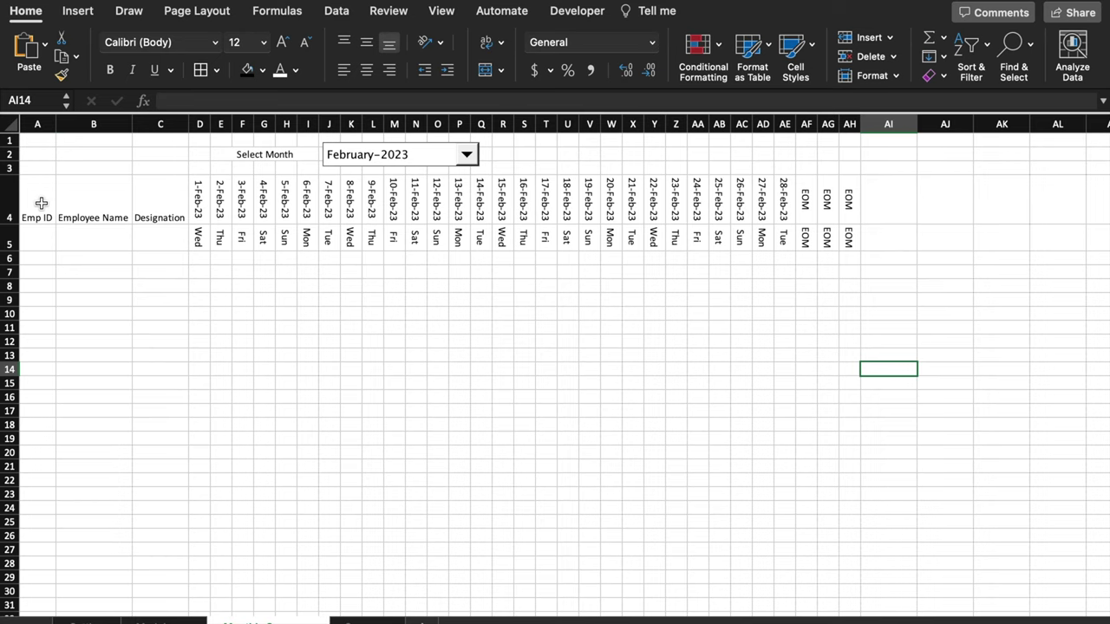
Merge and center the Emp ID, Employee Name and Designation headers each across rows 4 and 5
left_click_drag(37, 210, 37, 241)
left_click(486, 69)
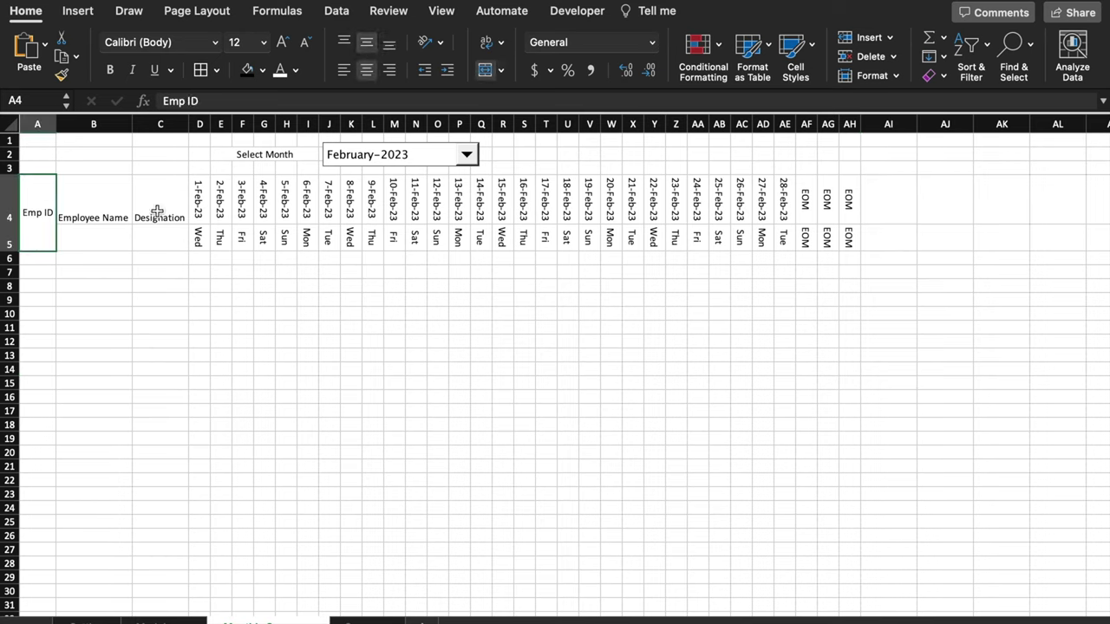
left_click_drag(93, 213, 94, 241)
key("super+y")
left_click_drag(161, 212, 161, 241)
key("super+y")
left_click(416, 324)
Apply all borders to the roster table from A4 to AH26, and delete the surplus rows 21 to 26
left_click_drag(37, 208, 854, 534)
left_click(200, 70)
left_click(945, 382)
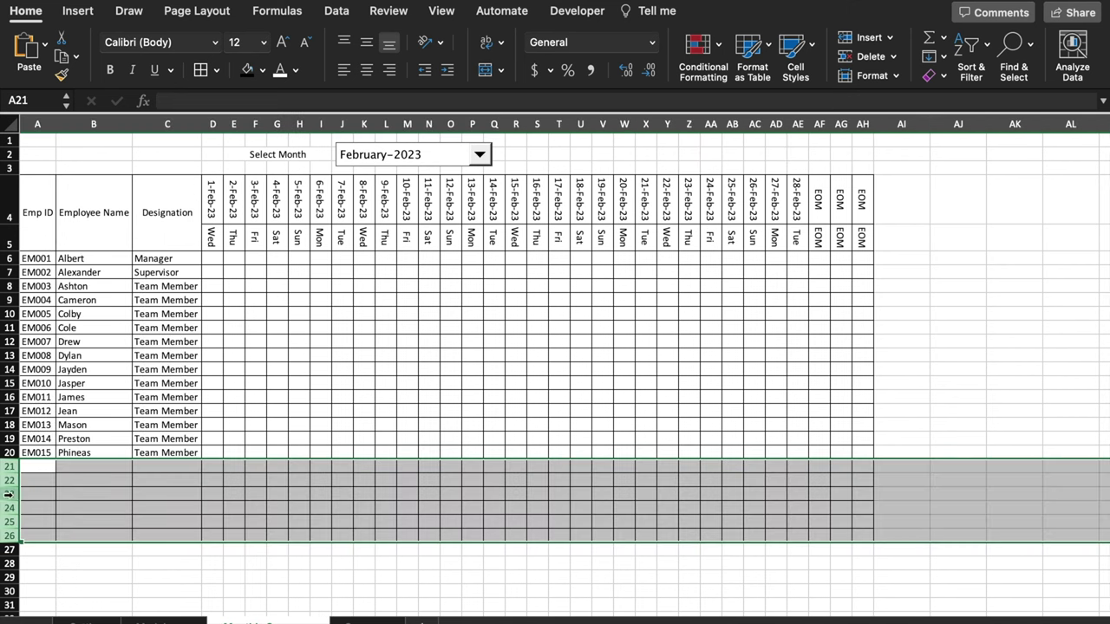
left_click(74, 483)
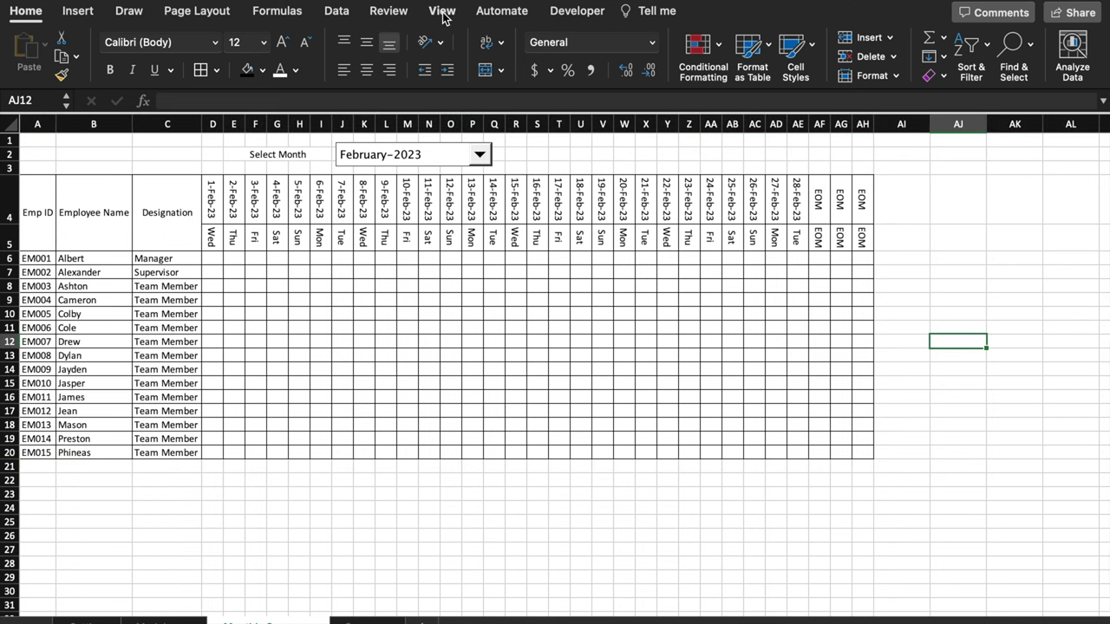
Turn off the sheet's gridlines and increase the height of row 3 above the table headers
left_click(442, 12)
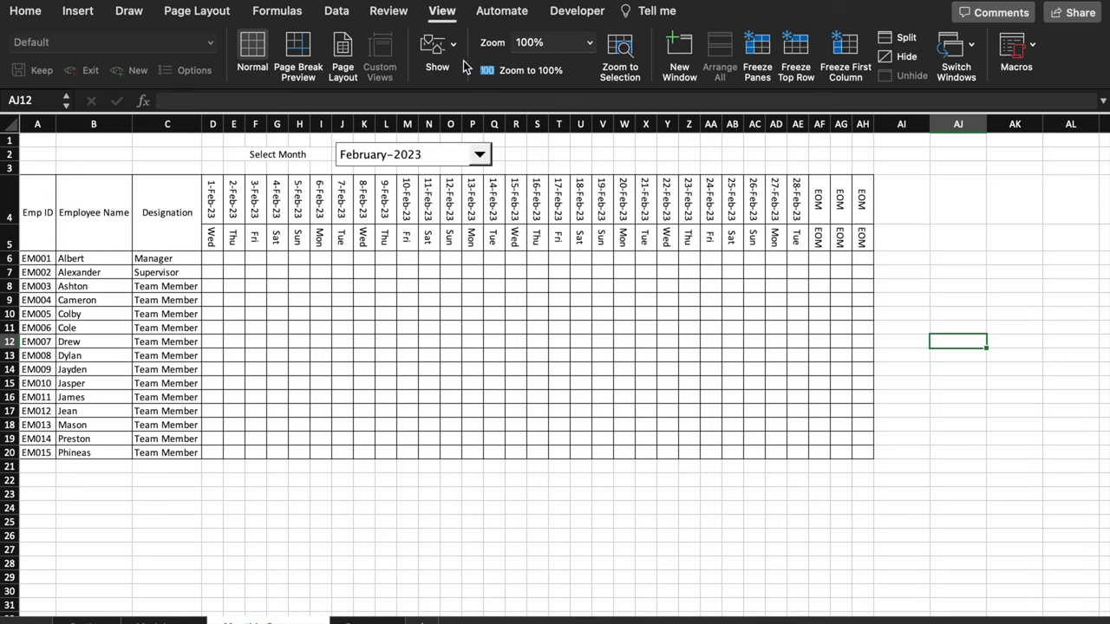
left_click(448, 50)
left_click(378, 124)
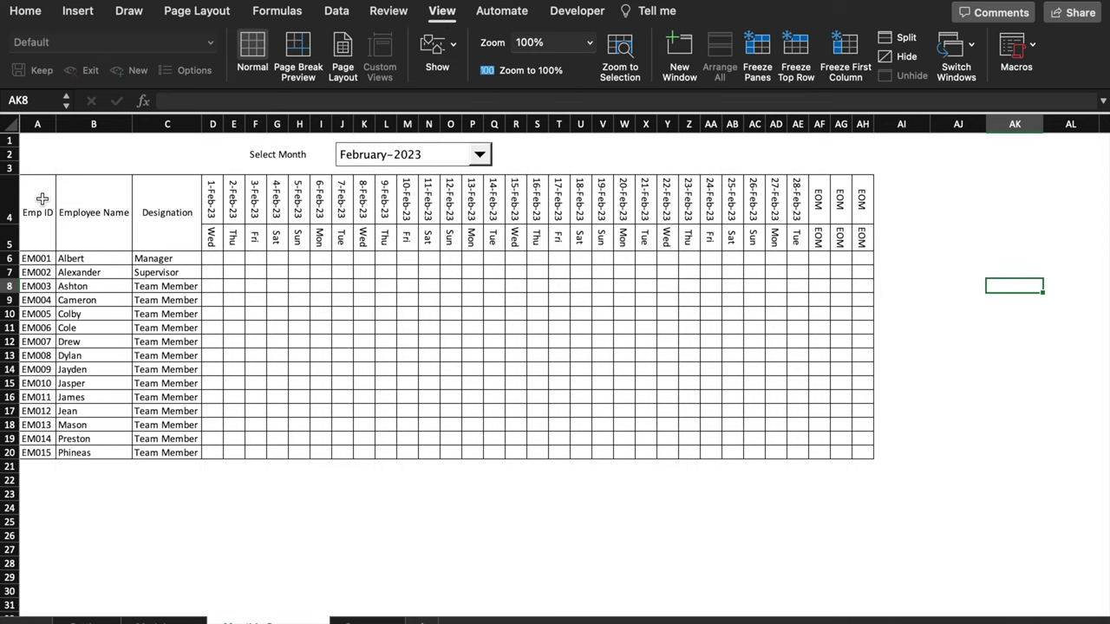
left_click_drag(9, 174, 10, 189)
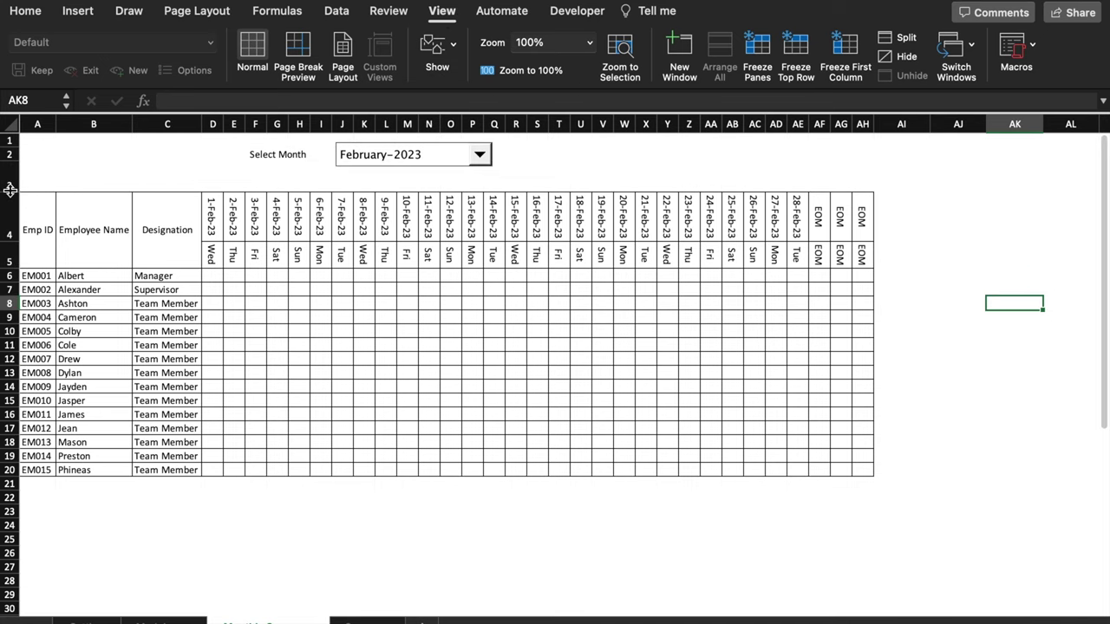
Create a classic conditional formatting rule for D4:AH20 that uses a formula to determine which cells to format
left_click_drag(212, 212, 865, 468)
left_click(26, 11)
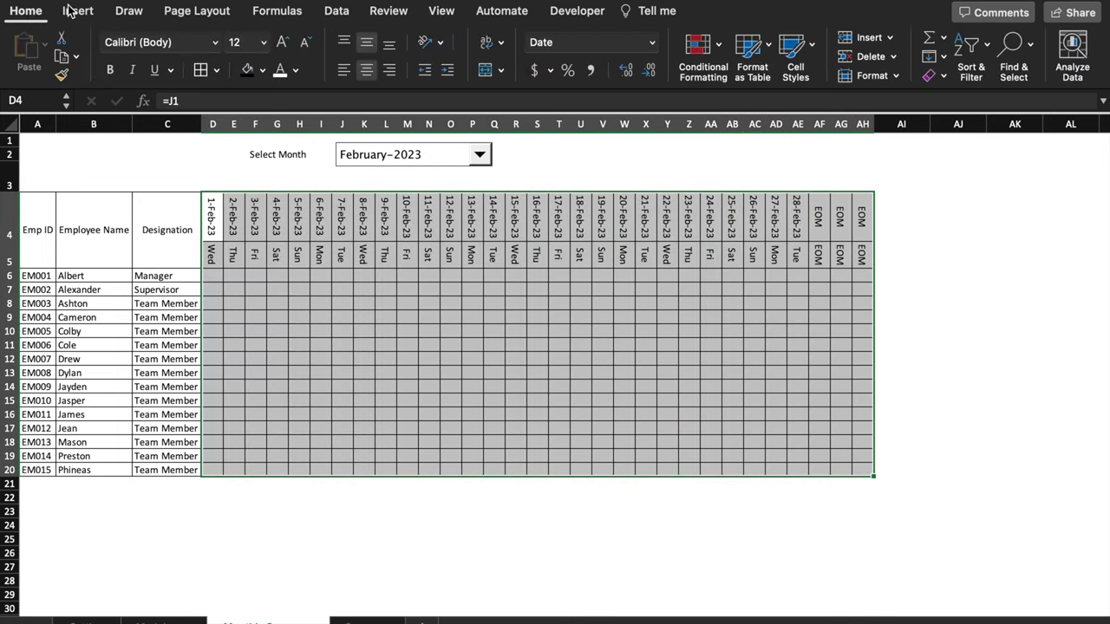
left_click(718, 49)
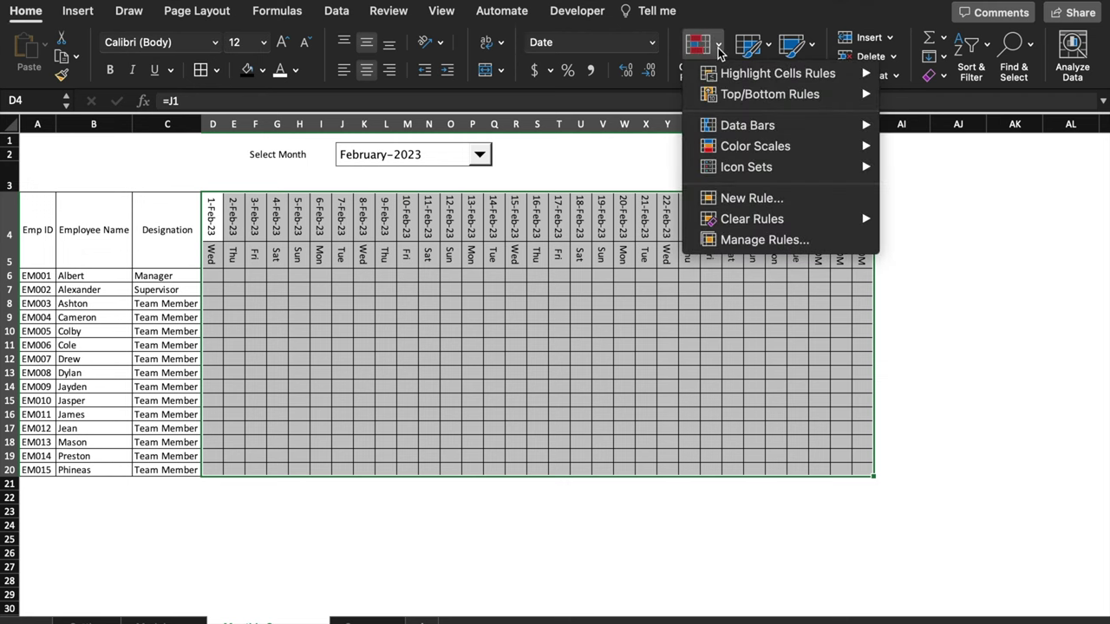
left_click(798, 203)
left_click(560, 135)
left_click(521, 208)
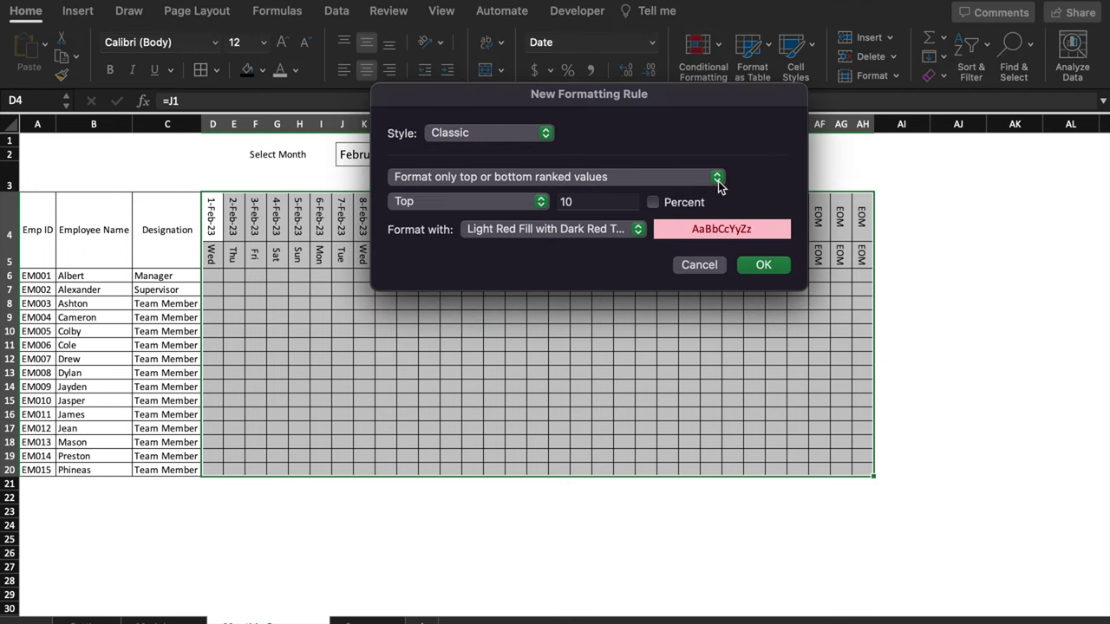
left_click(716, 177)
left_click(669, 235)
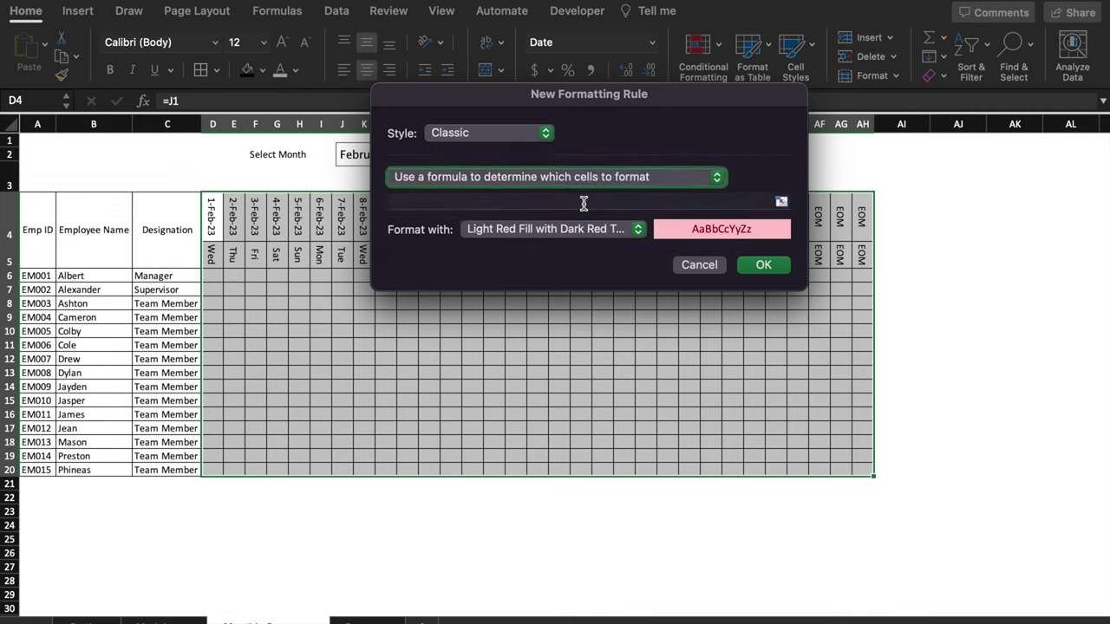
Set the formatting rule's formula to =D$4="EOM", with only the row reference locked
type("=")
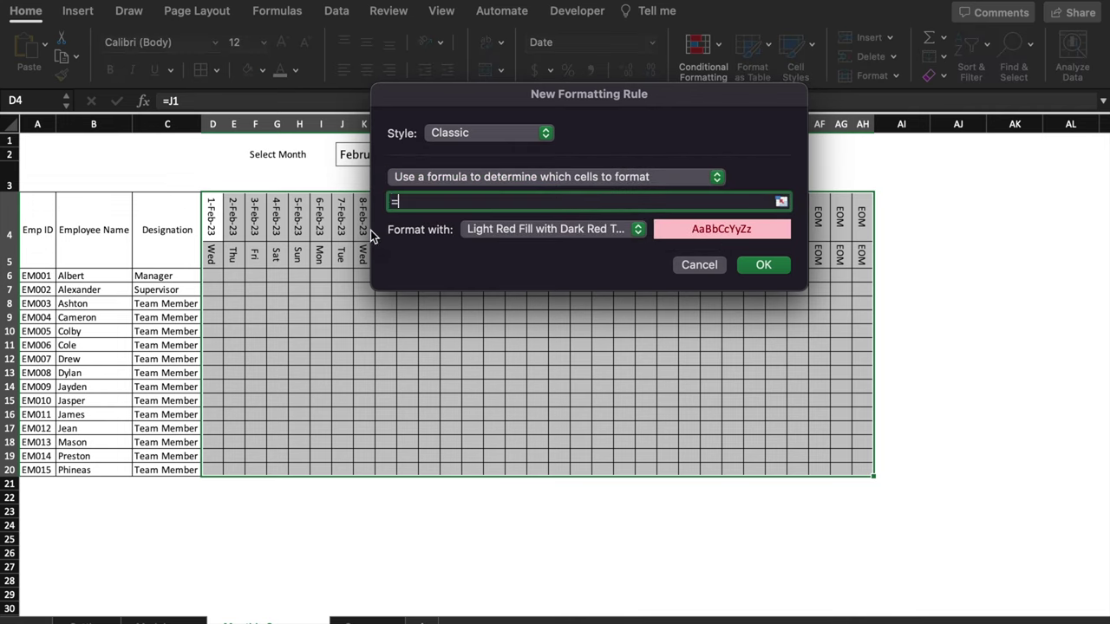
left_click(211, 220)
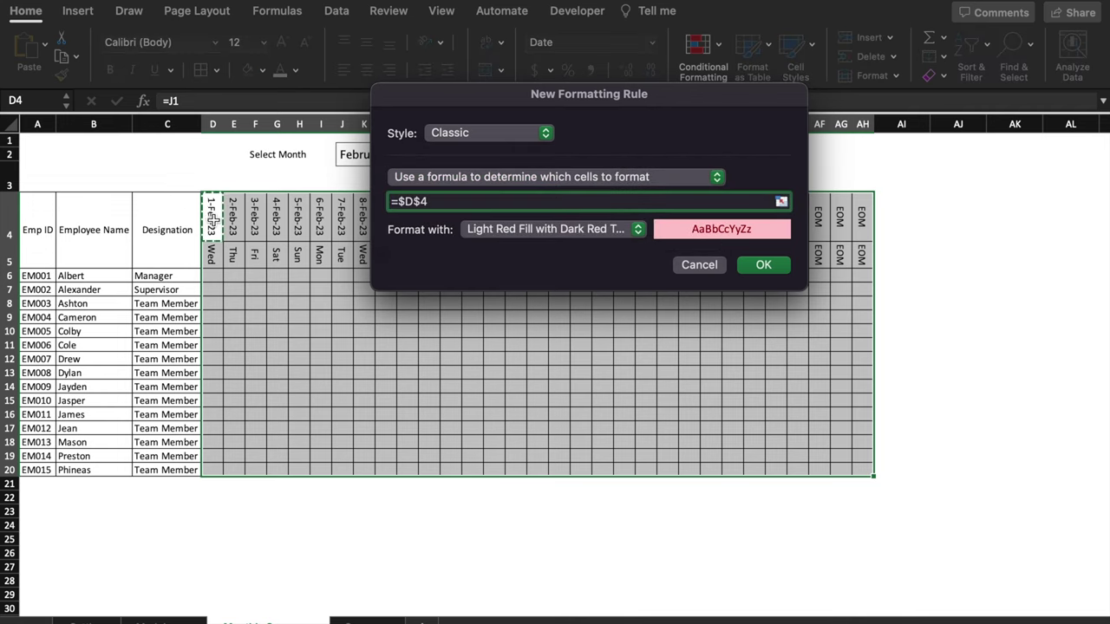
type("=\"EOM")
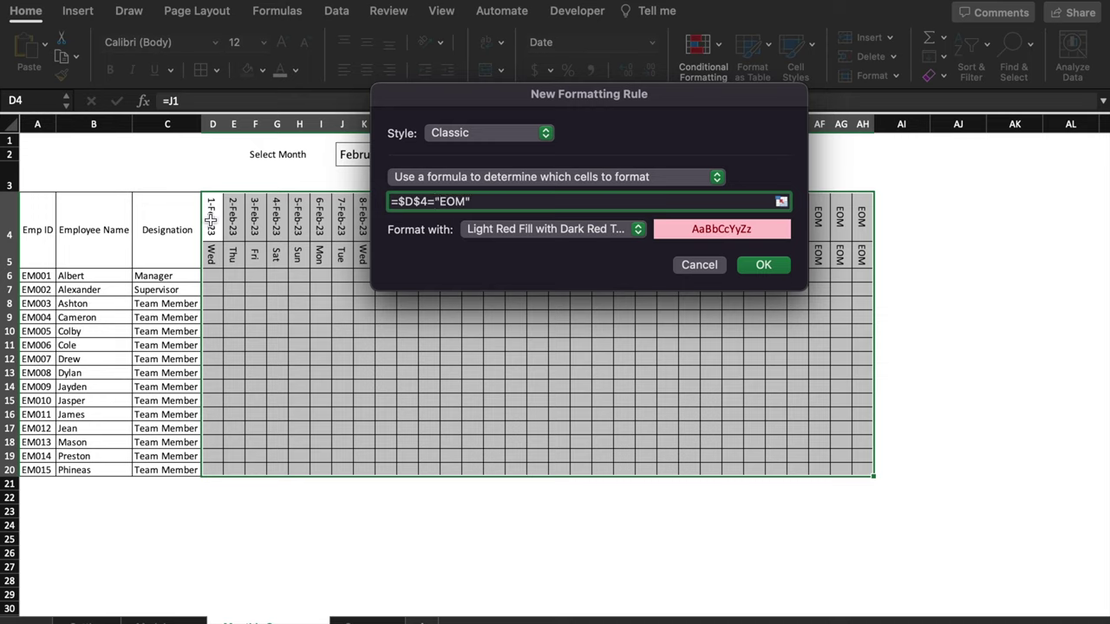
left_click(400, 201)
key("BackSpace")
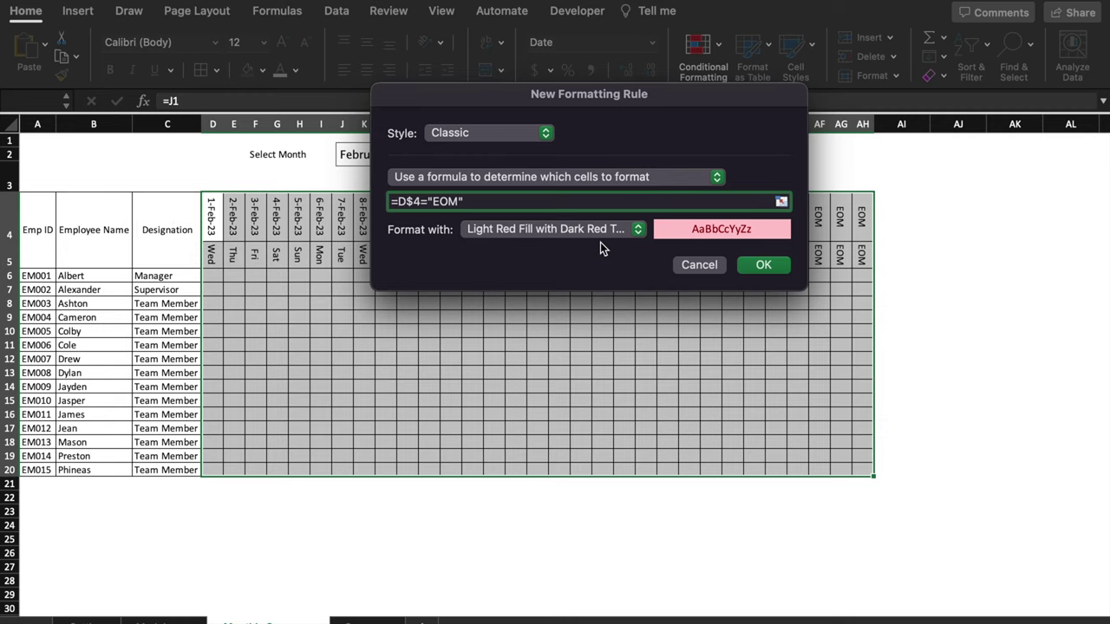
Give the EOM rule a custom format with a standard red background fill and apply the rule
left_click(638, 232)
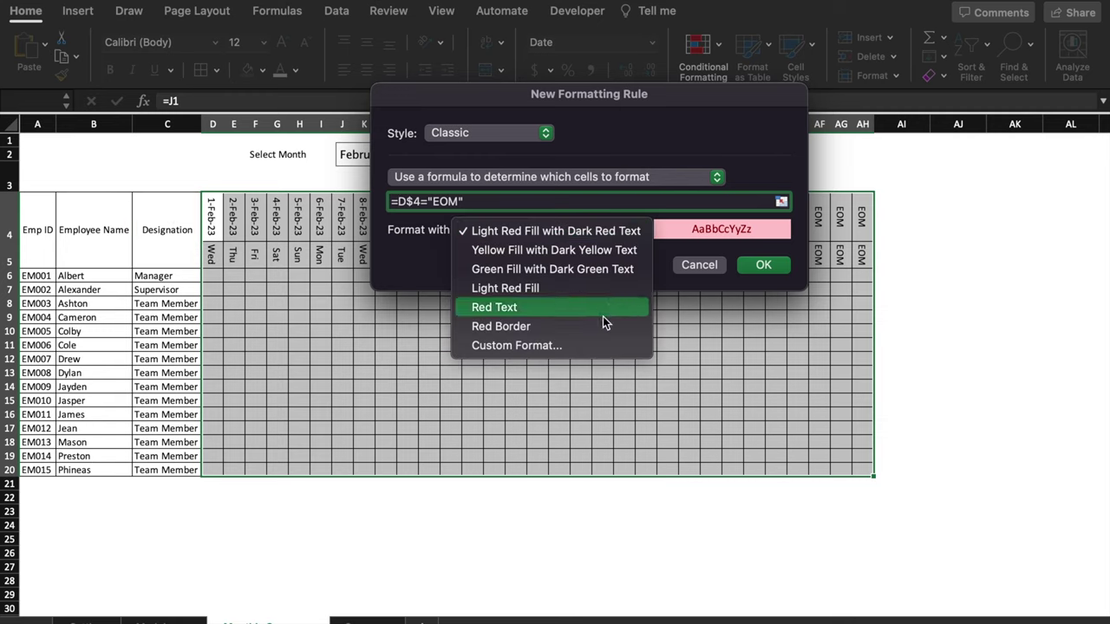
left_click(598, 345)
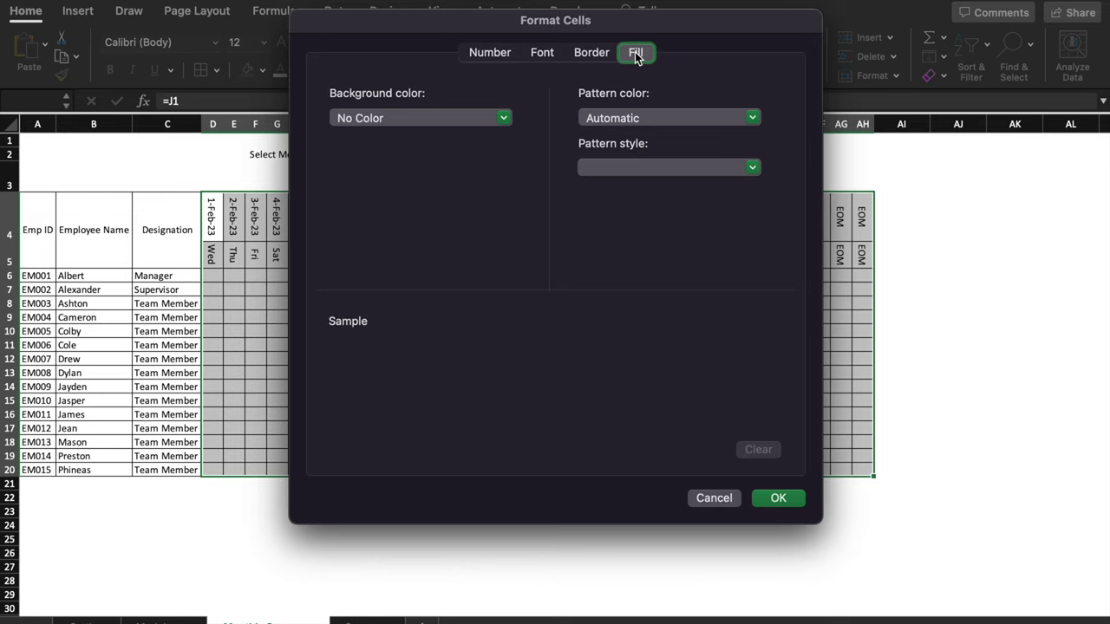
left_click(506, 120)
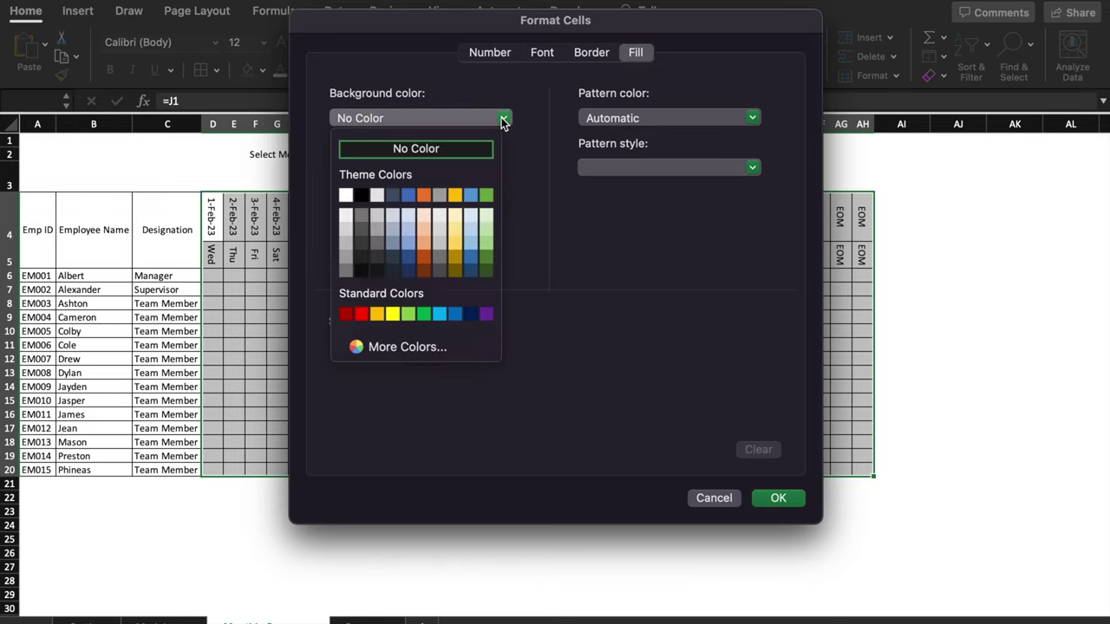
left_click(361, 313)
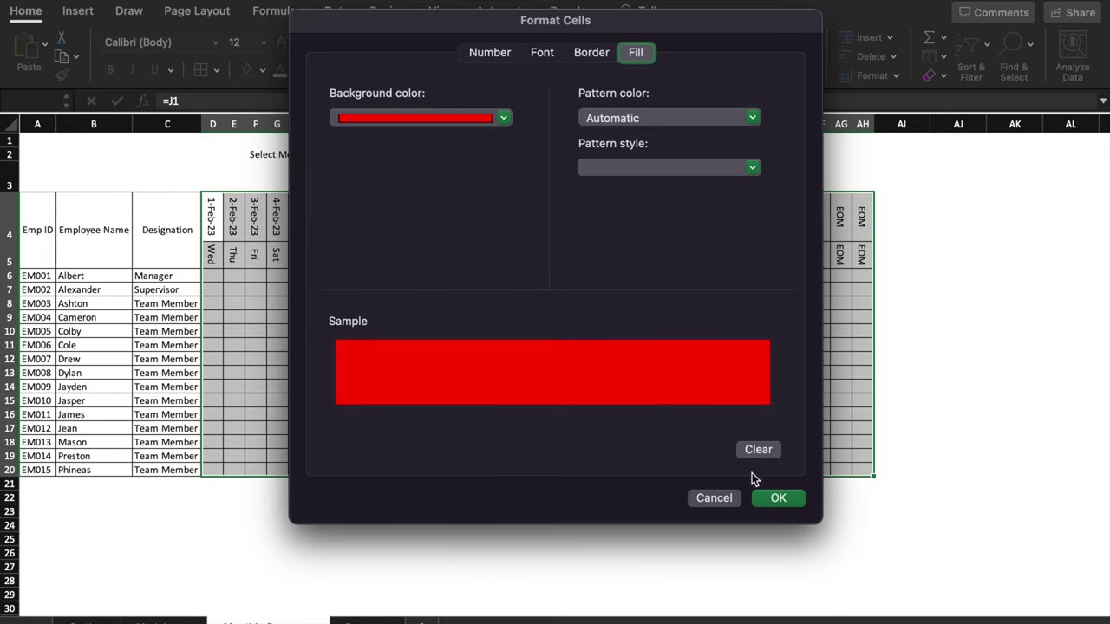
left_click(778, 498)
left_click(759, 265)
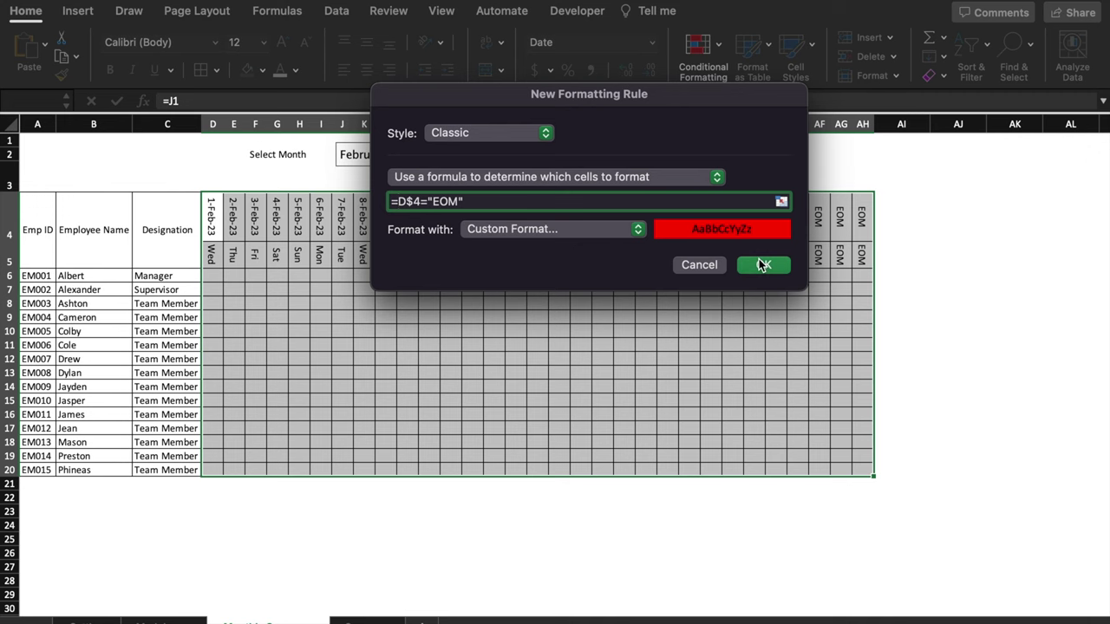
left_click(989, 301)
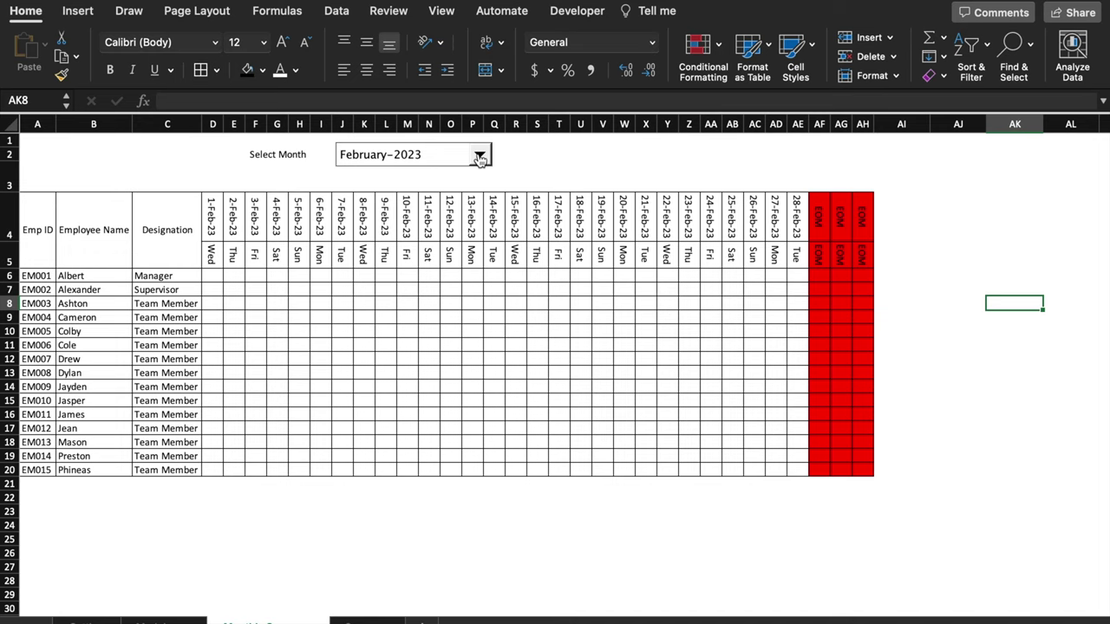
Switch the month combo box to January-2023 to check the conditional formatting on a full month
left_click(480, 157)
scroll(390, 200, "up", 2)
left_click(373, 173)
left_click(979, 244)
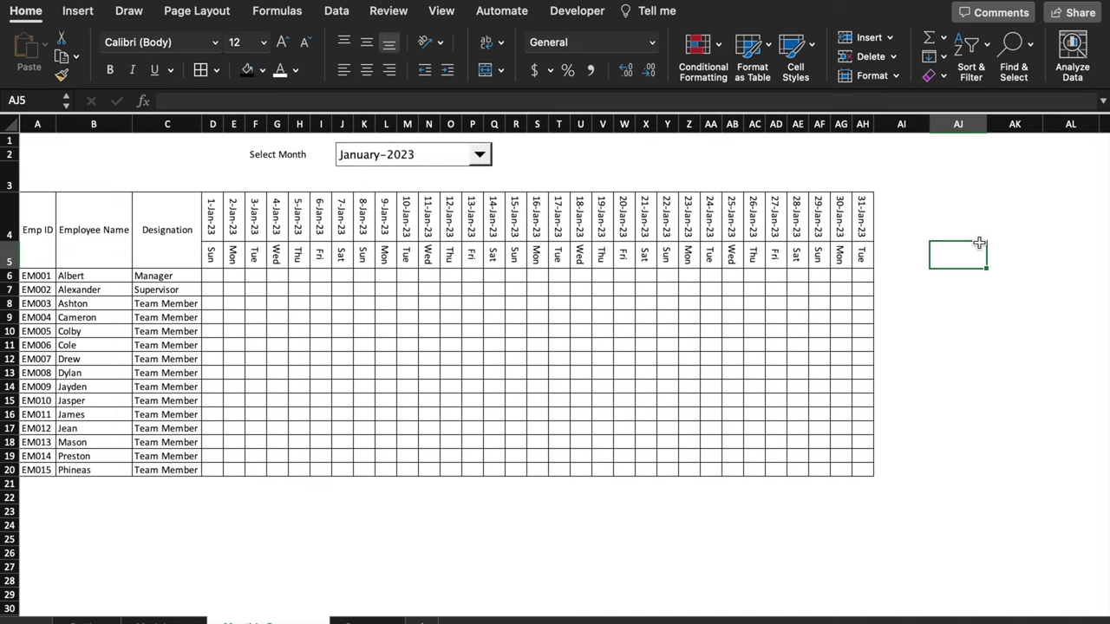
Add a list validation with the source Mon,Tue,Wed,Thu,Fri,Sat,Sun to cell B3 and copy it to C3
left_click(104, 179)
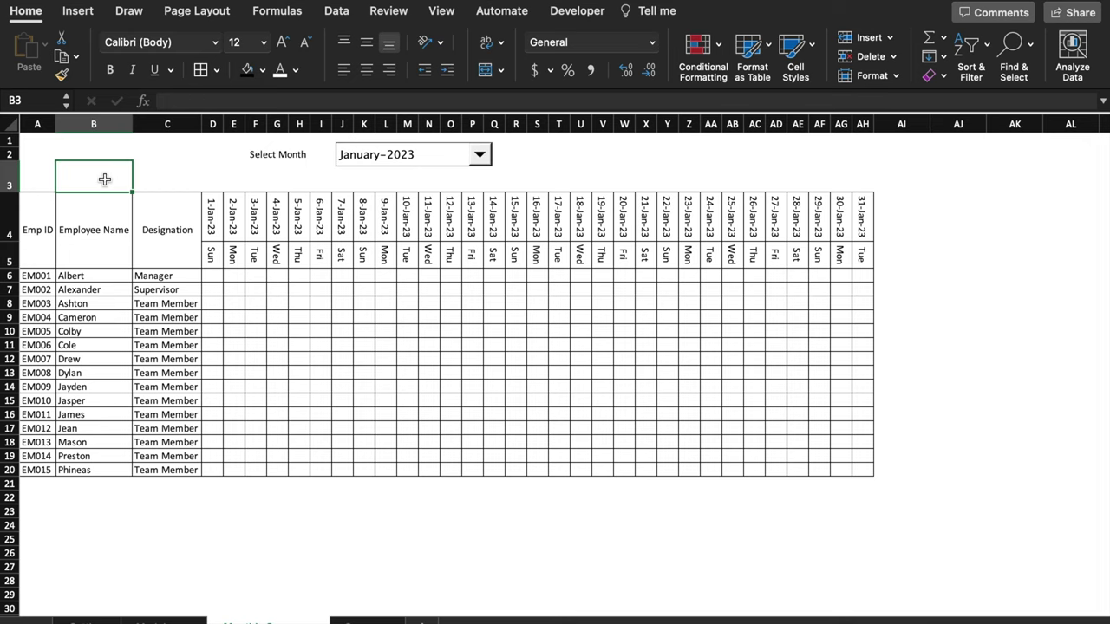
left_click(336, 11)
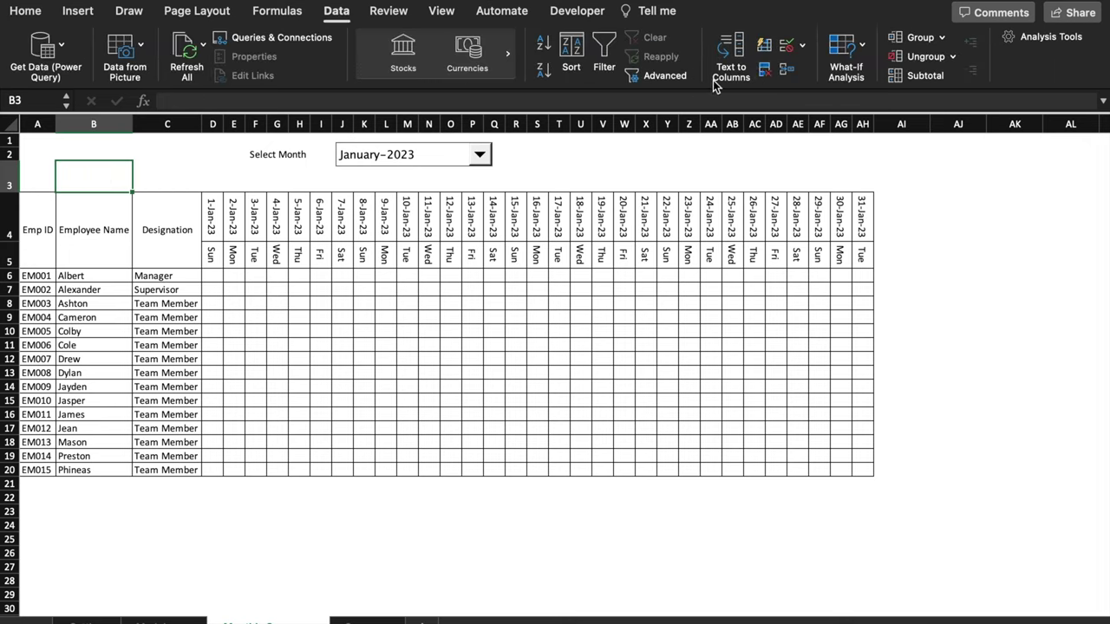
left_click(804, 47)
left_click(846, 70)
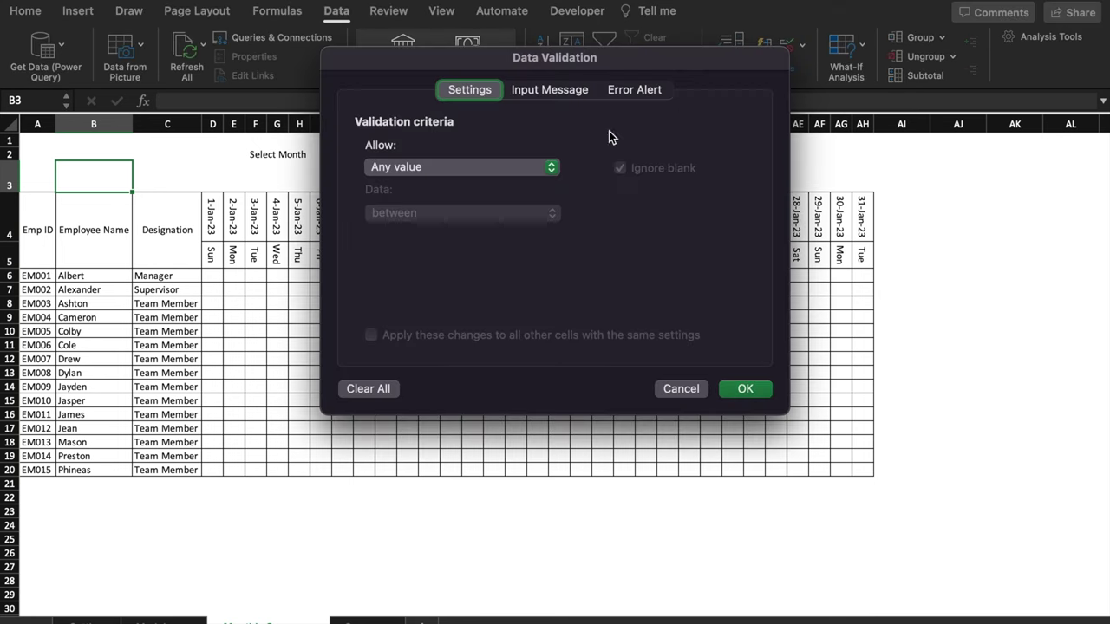
left_click(552, 176)
left_click(466, 231)
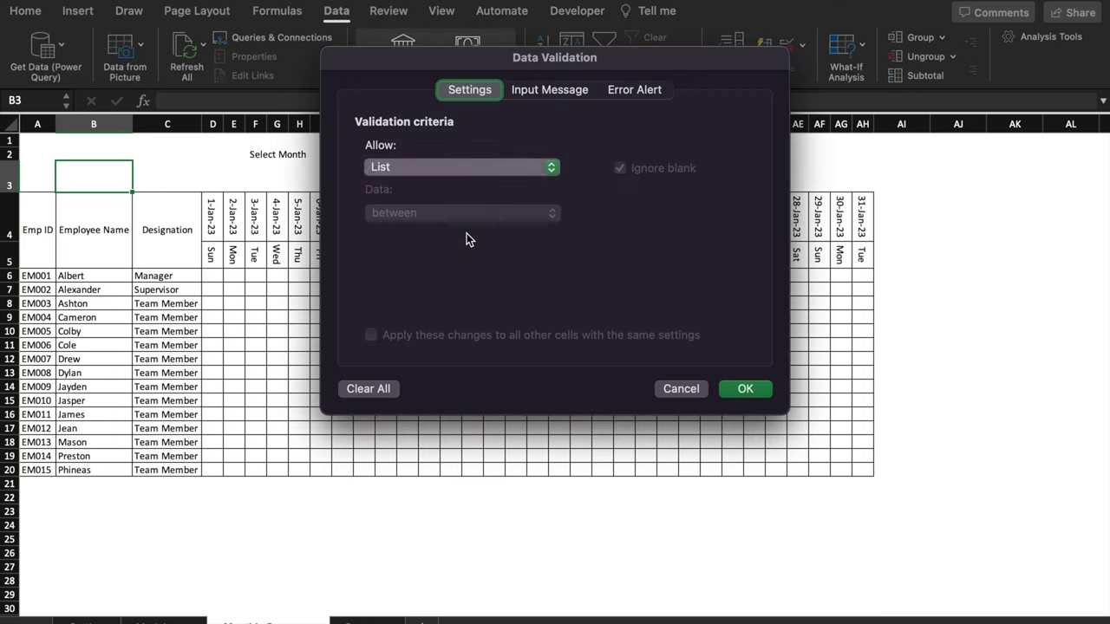
left_click(446, 260)
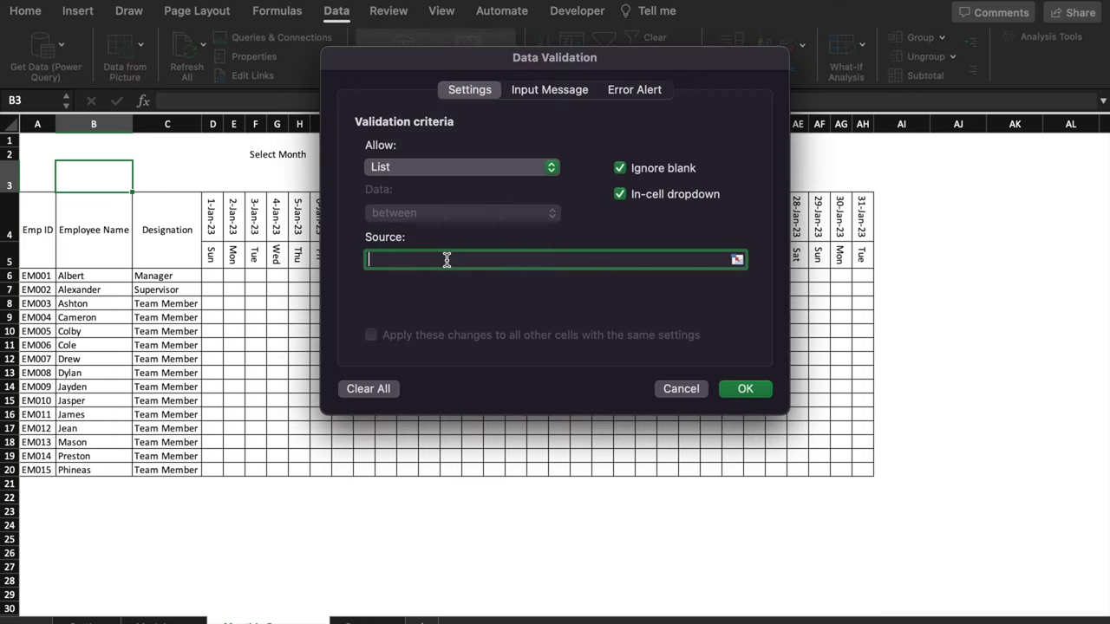
type("Mon,Tue,Wed,Thu,Fri")
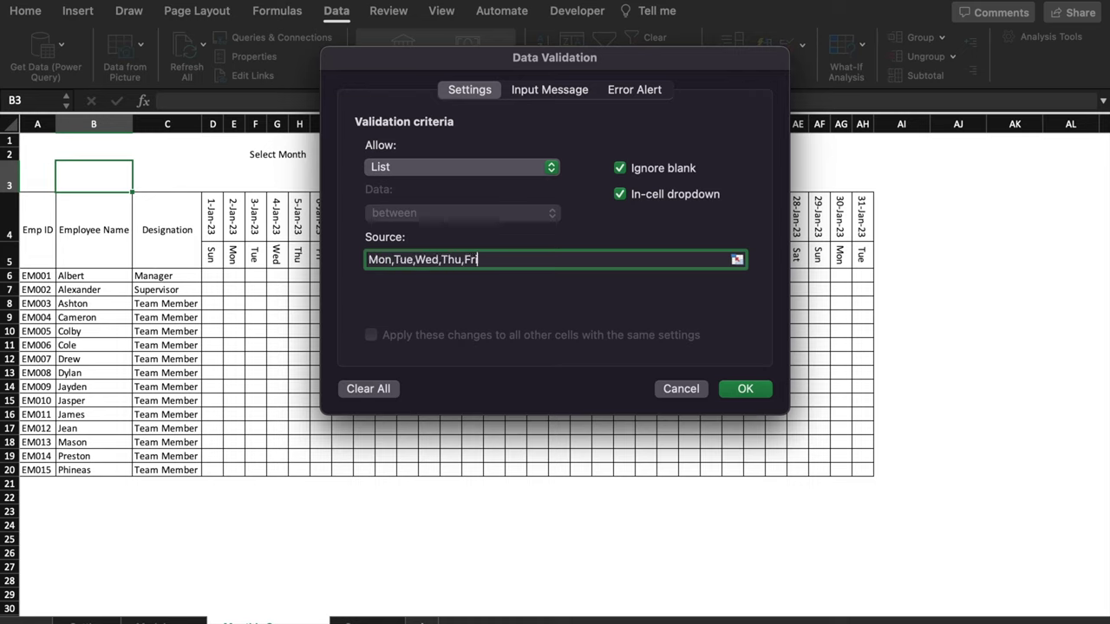
type(",Sat,Sun")
left_click(744, 391)
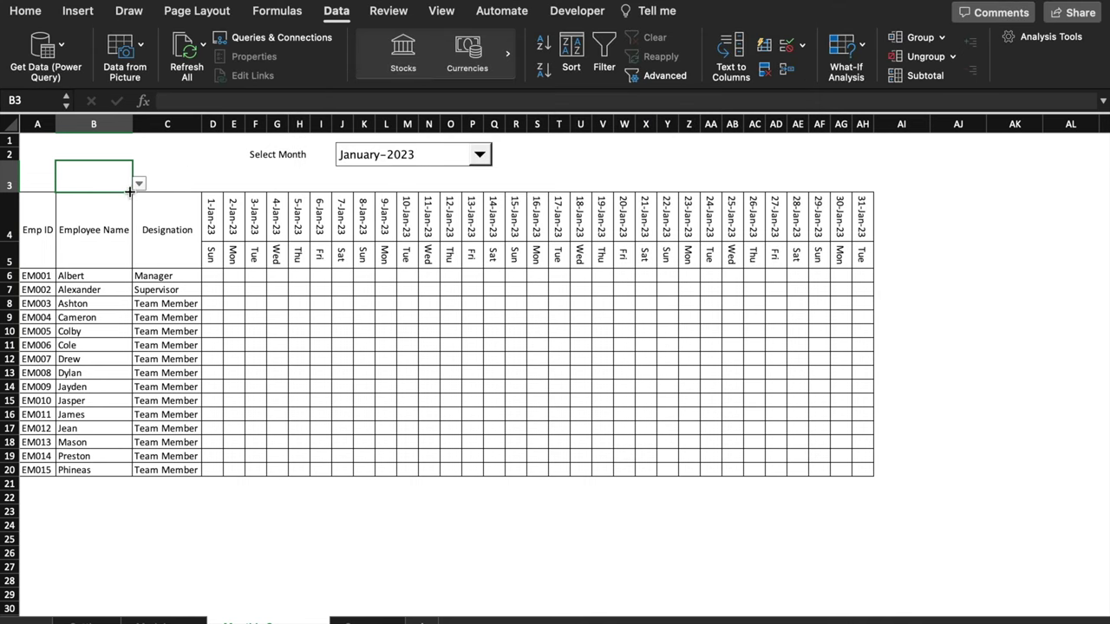
left_click_drag(127, 187, 181, 195)
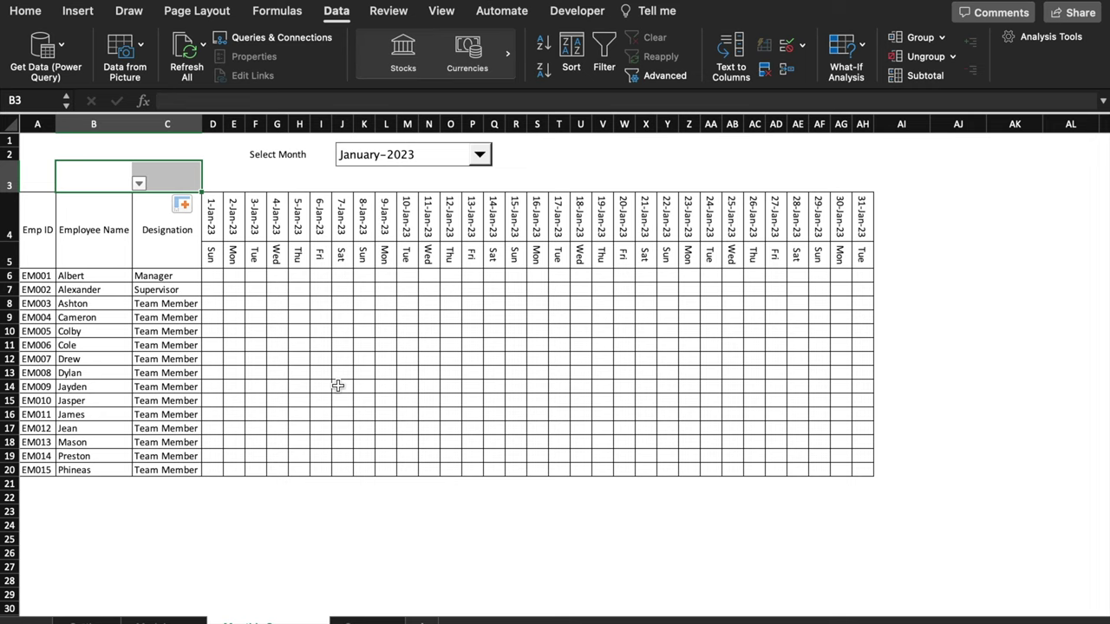
Choose Sat in cell B3 and Sun in cell C3 from their drop-down lists
left_click(93, 173)
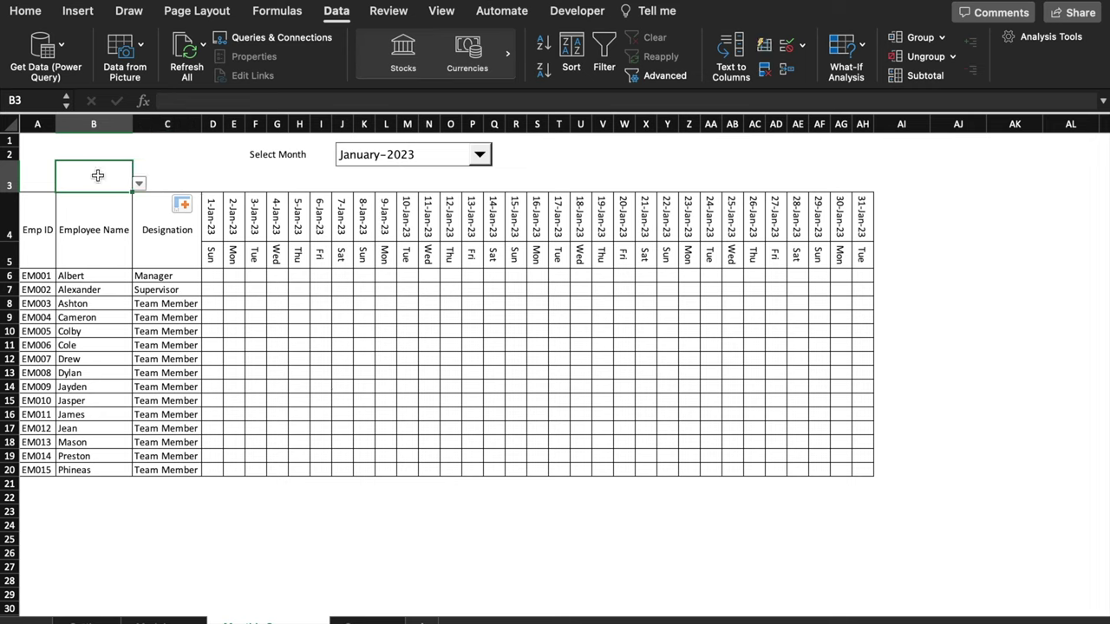
left_click(138, 183)
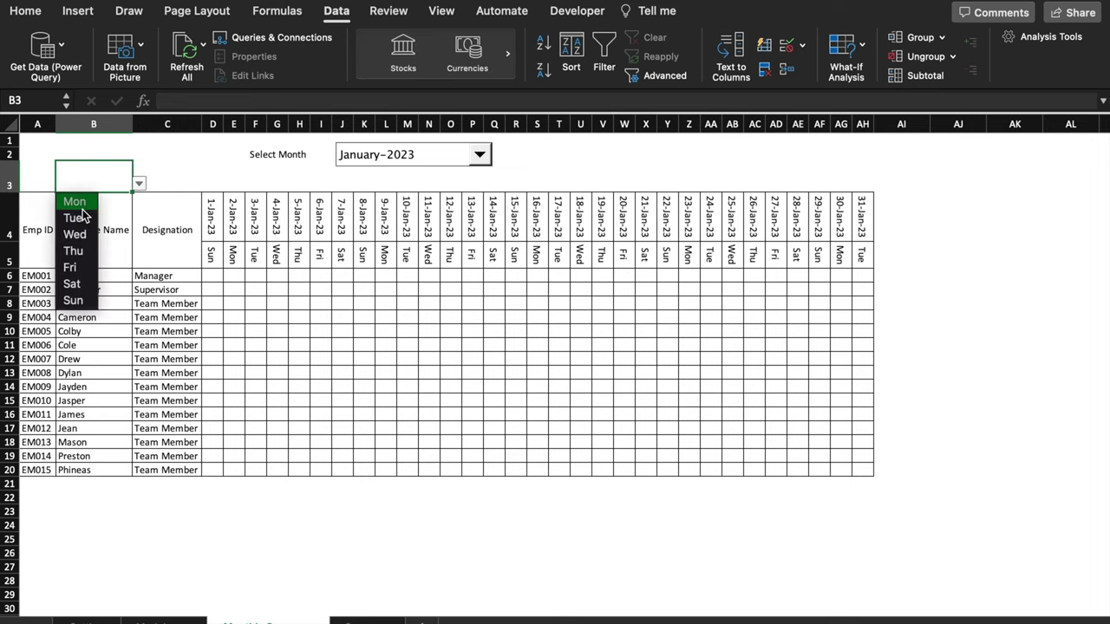
left_click(73, 283)
left_click(169, 174)
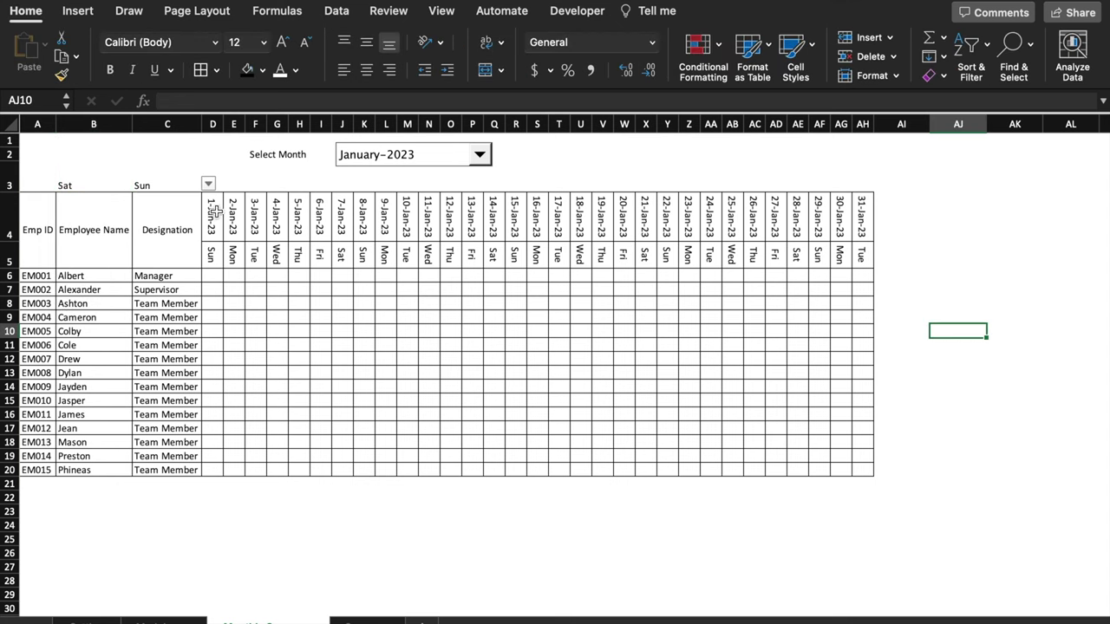
Start another classic conditional formatting rule for D4:AH20, based on a formula that determines which cells to format
left_click_drag(216, 211, 868, 474)
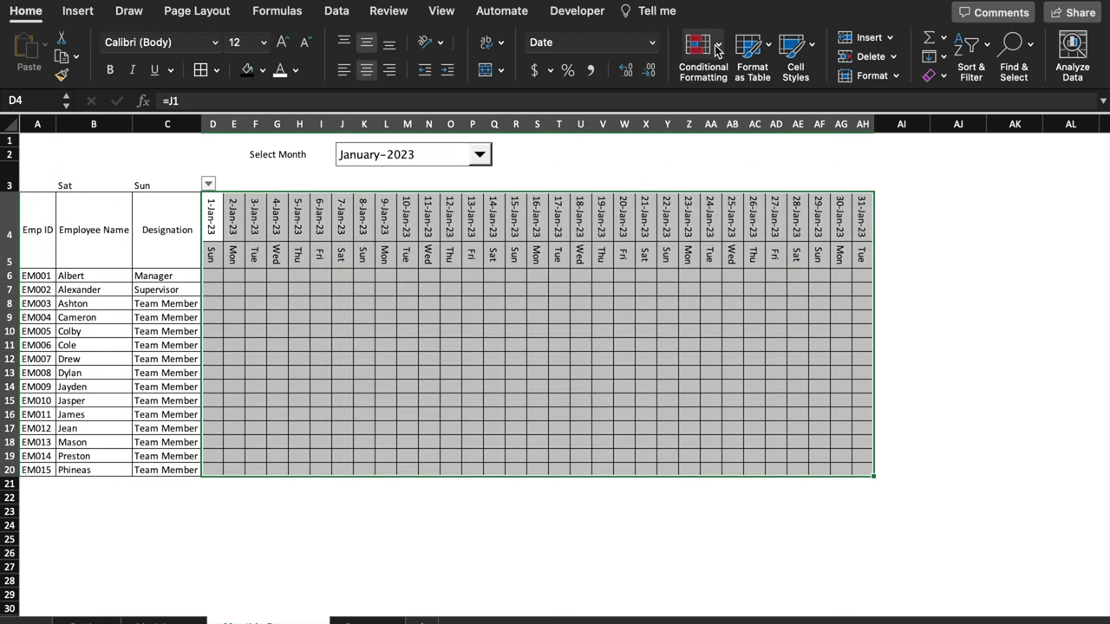
left_click(702, 48)
left_click(776, 200)
left_click(485, 133)
left_click(520, 208)
left_click(555, 178)
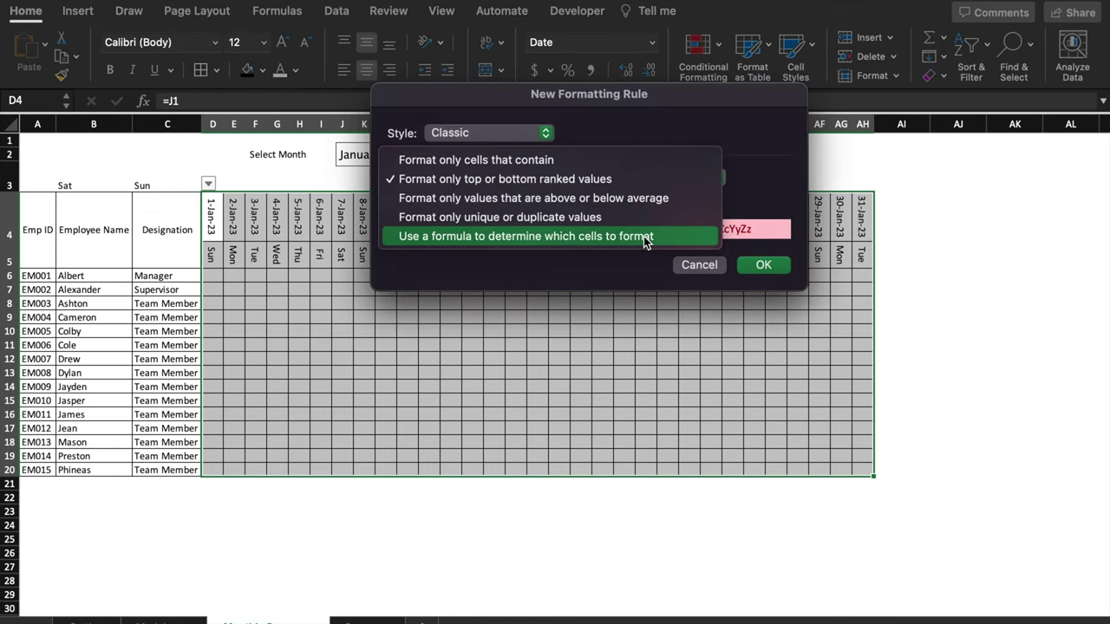
left_click(646, 238)
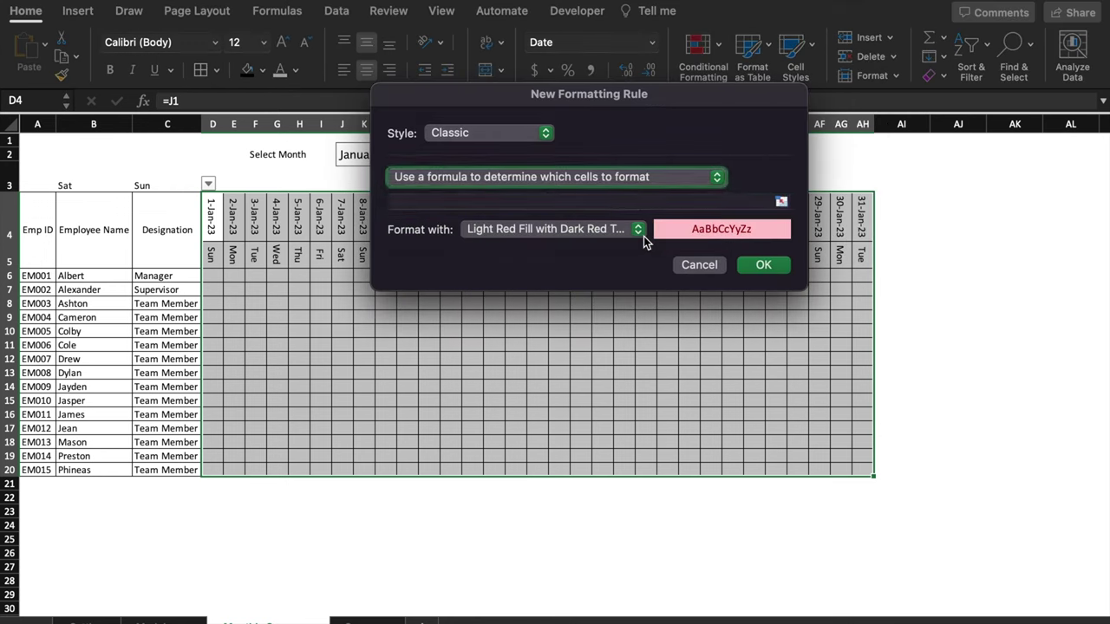
Set the new rule's formula to =D$5=$B$3 and apply it with the light red fill and dark red text
left_click(550, 201)
type("=")
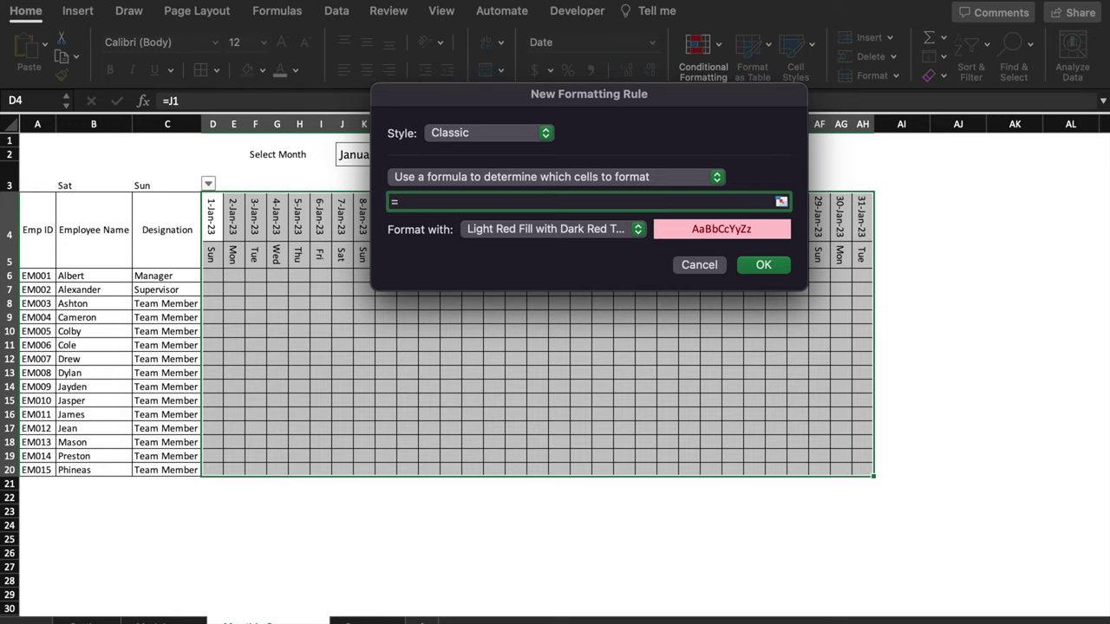
left_click(212, 254)
key("Left")
key("Left")
key("Left")
key("BackSpace")
left_click(471, 176)
left_click(468, 201)
type("=")
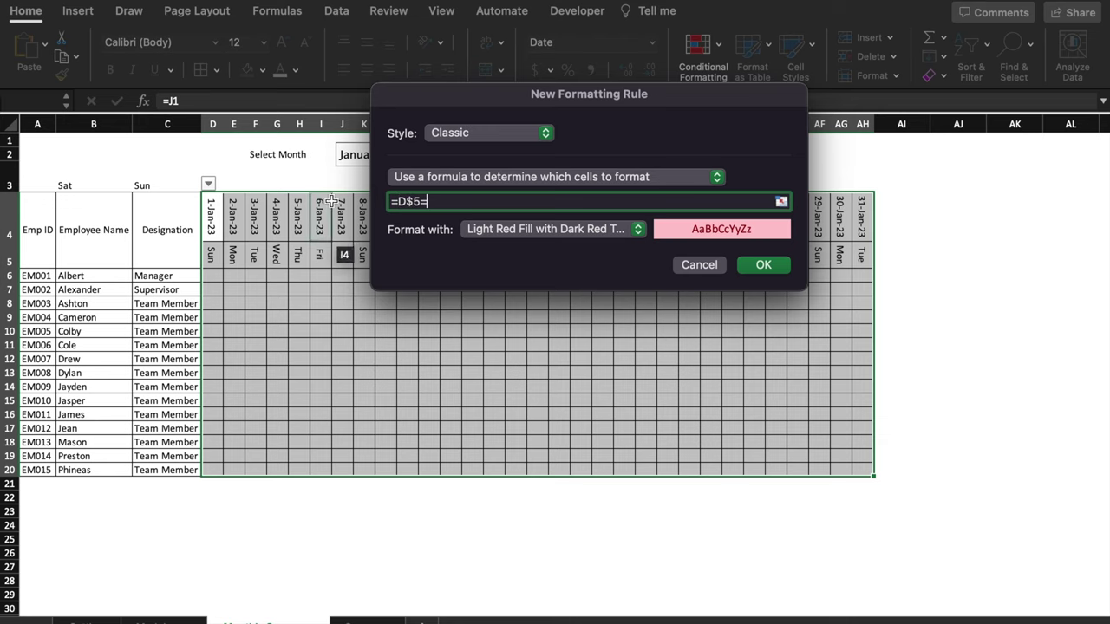
left_click(99, 184)
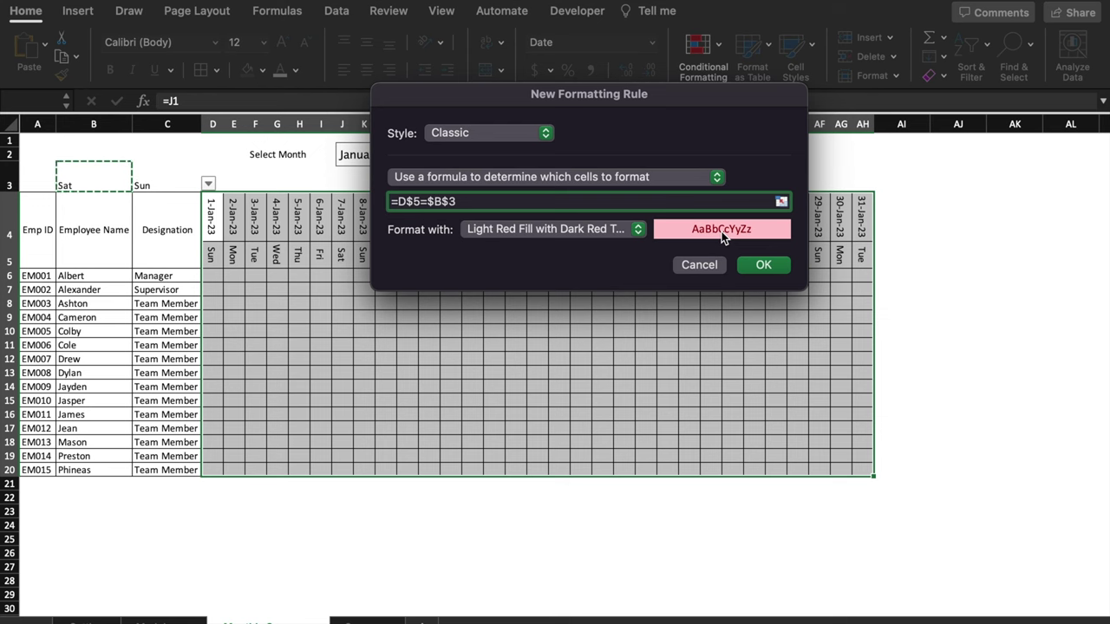
left_click(762, 265)
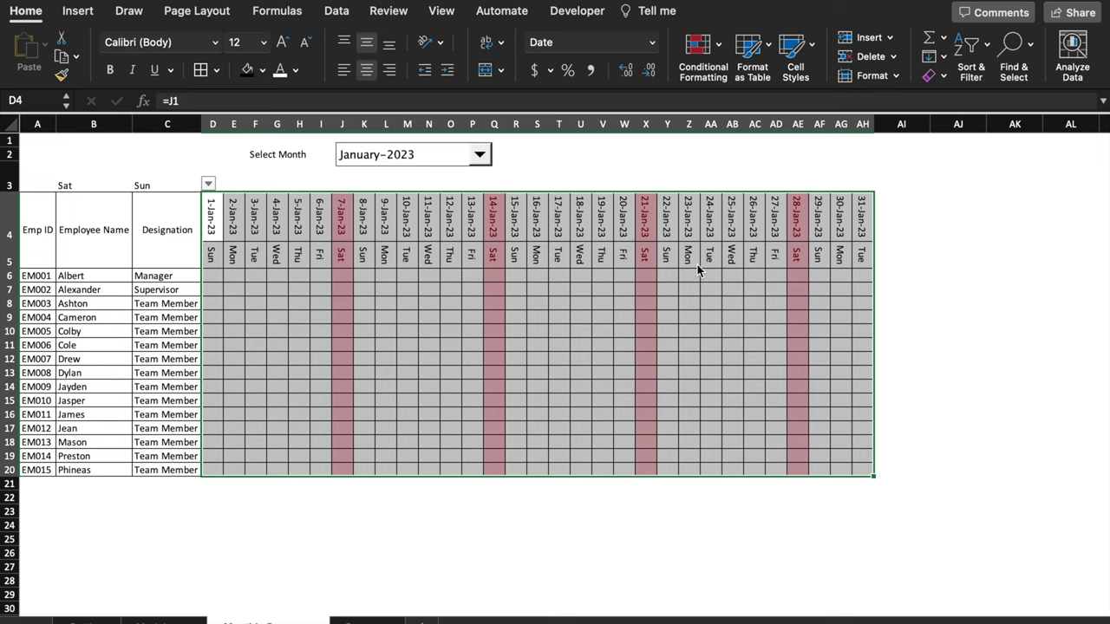
Duplicate the =D$5=$B$3 conditional formatting rule for the selected roster range
left_click(719, 51)
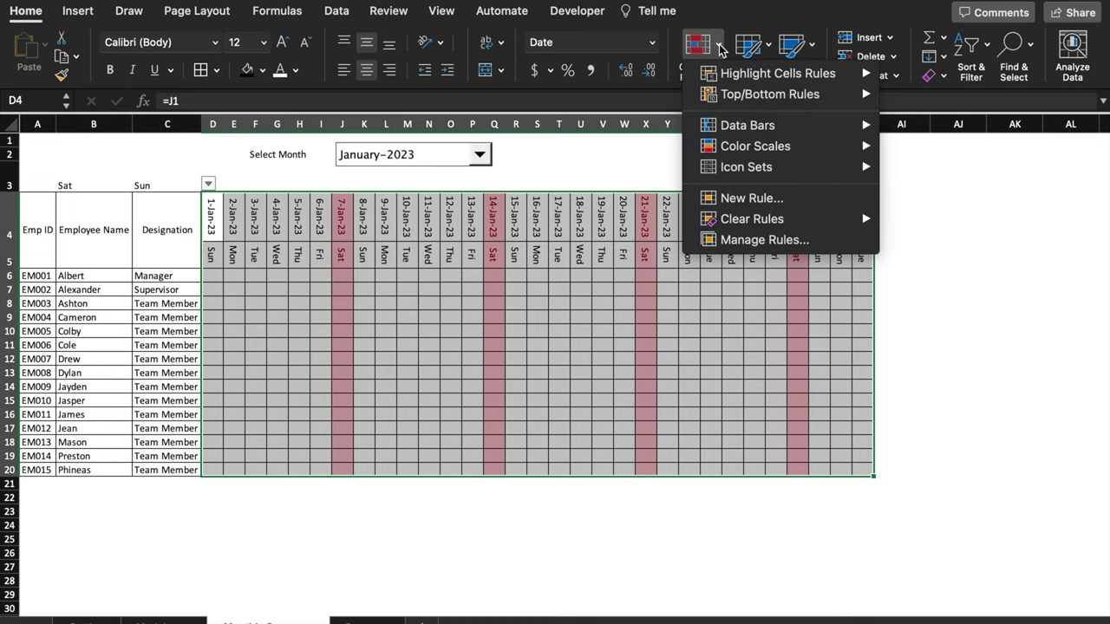
left_click(765, 239)
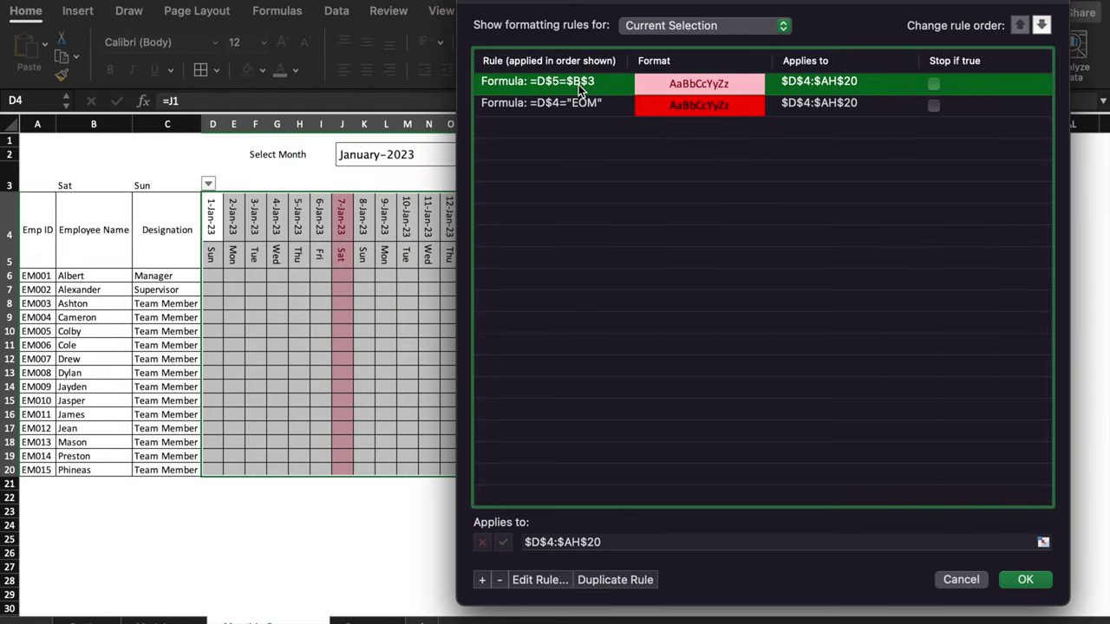
left_click(615, 581)
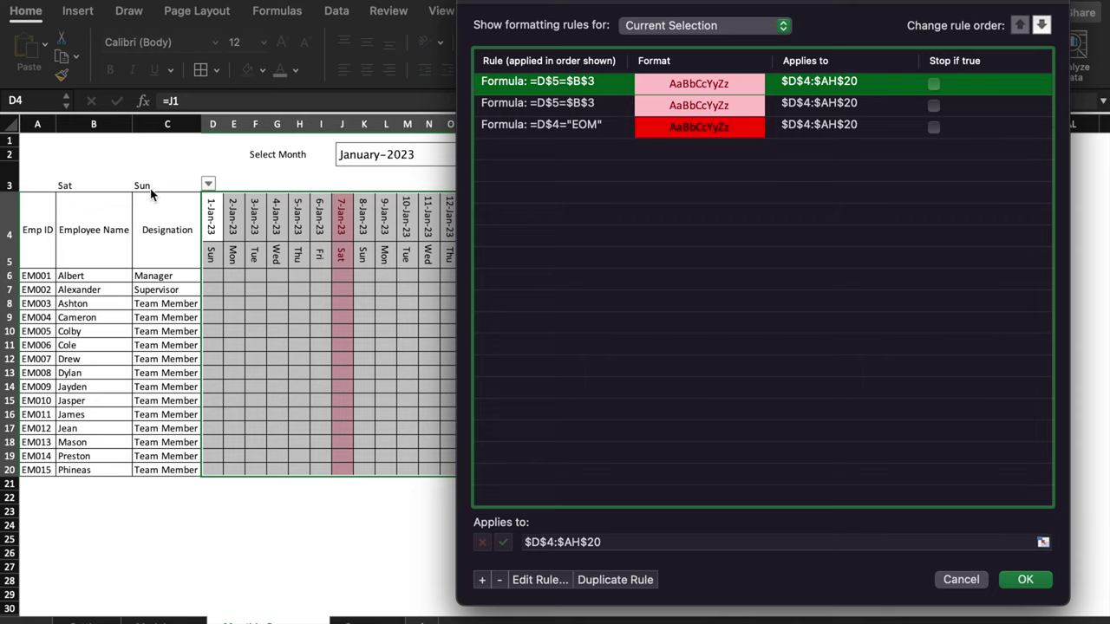
Change the duplicated rule's formula to =D$5=$C$3 and apply the rules to the roster
left_click(538, 579)
left_click_drag(336, 205, 344, 206)
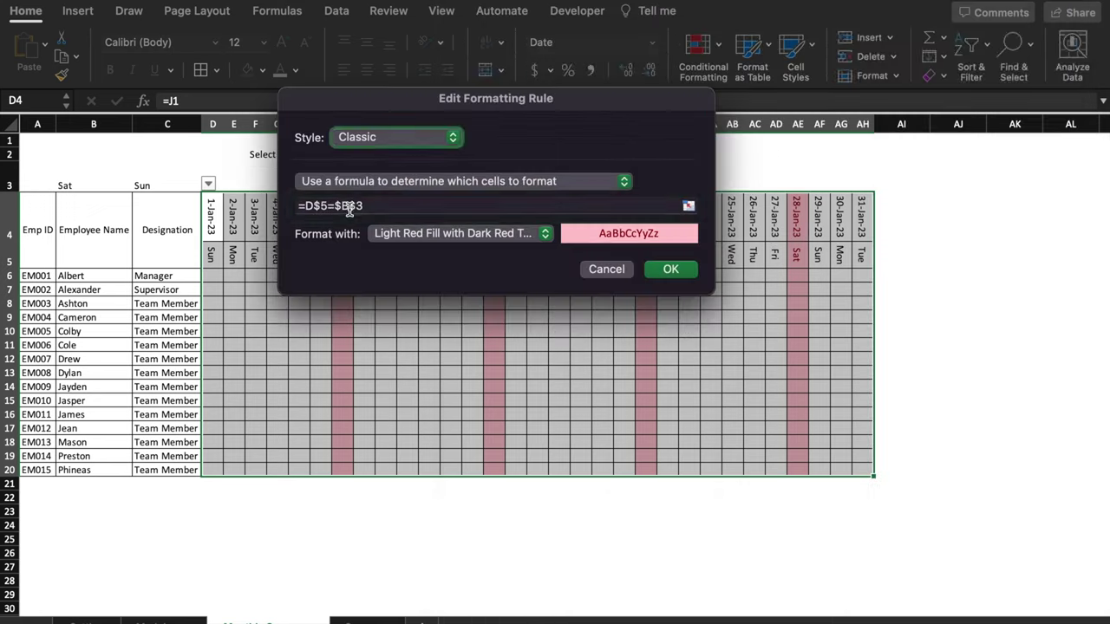
key("BackSpace")
type("C")
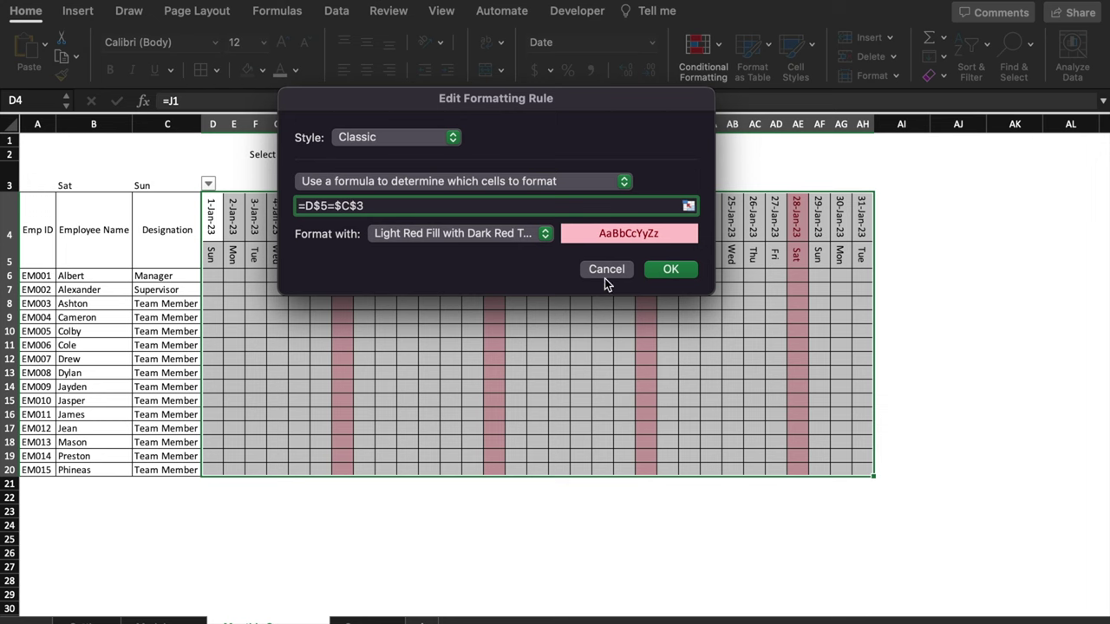
left_click(674, 271)
left_click(818, 600)
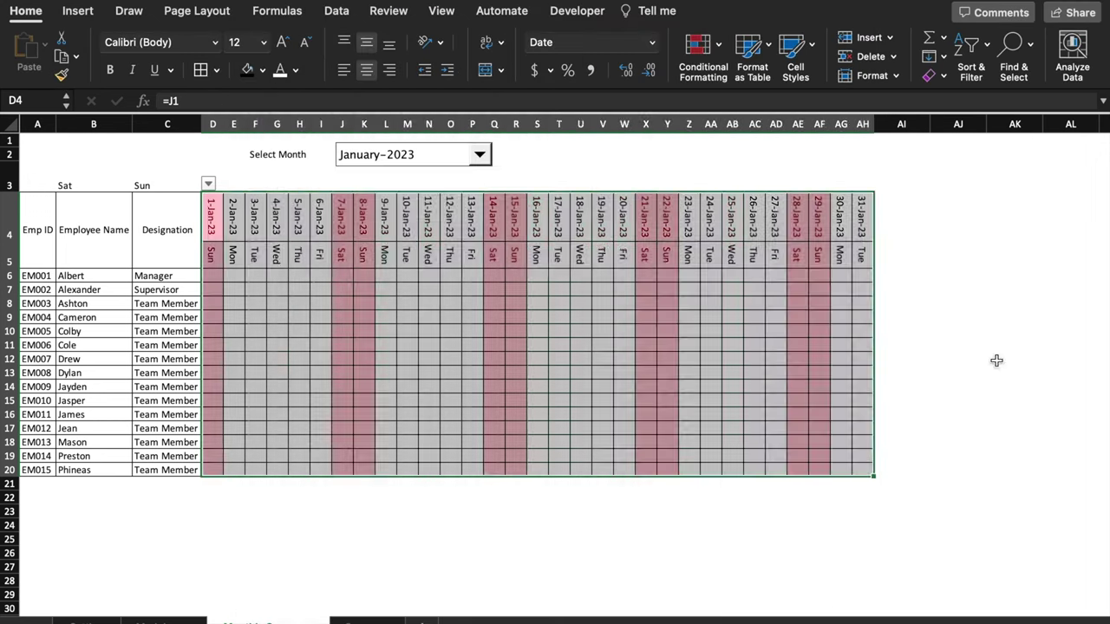
left_click(997, 360)
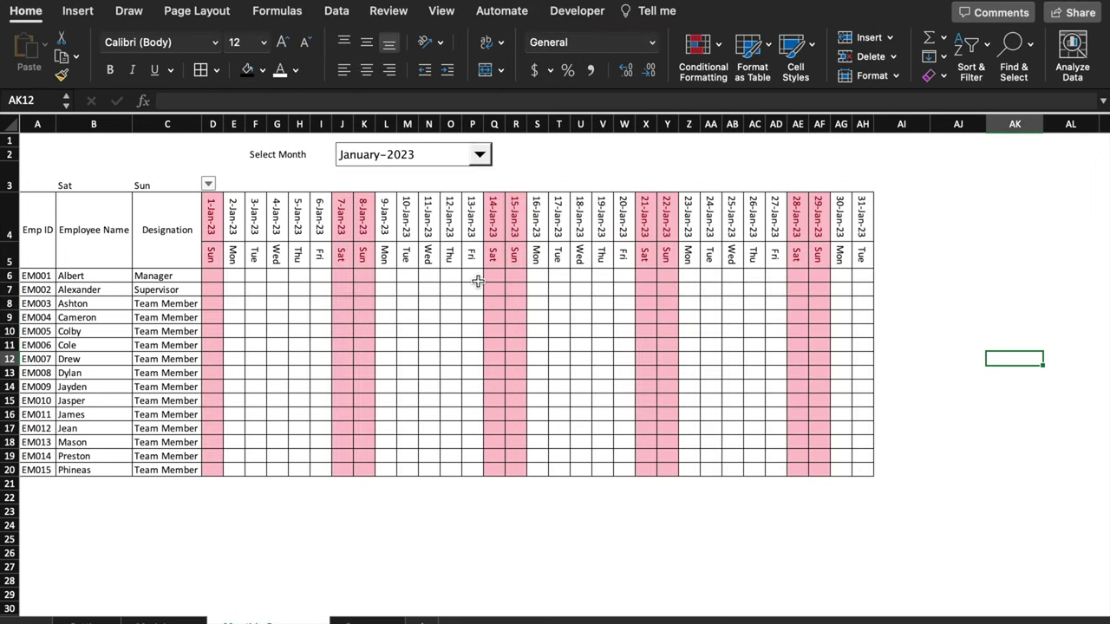
Clear the selected days from cells C3 and B3 to test the day highlighting
left_click(152, 185)
key("Delete")
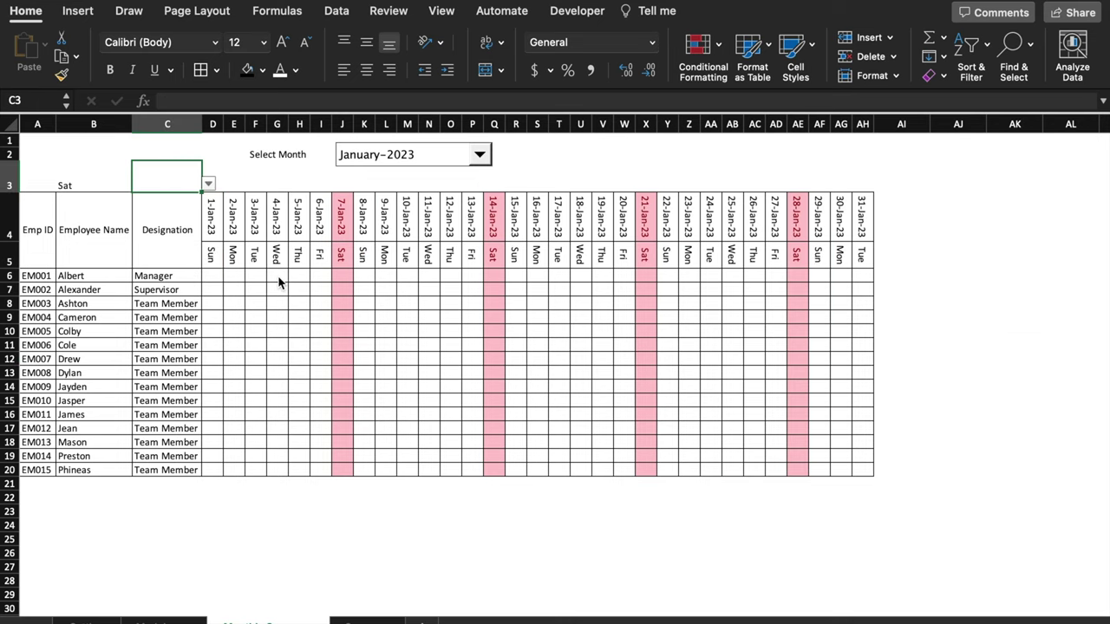
left_click(95, 185)
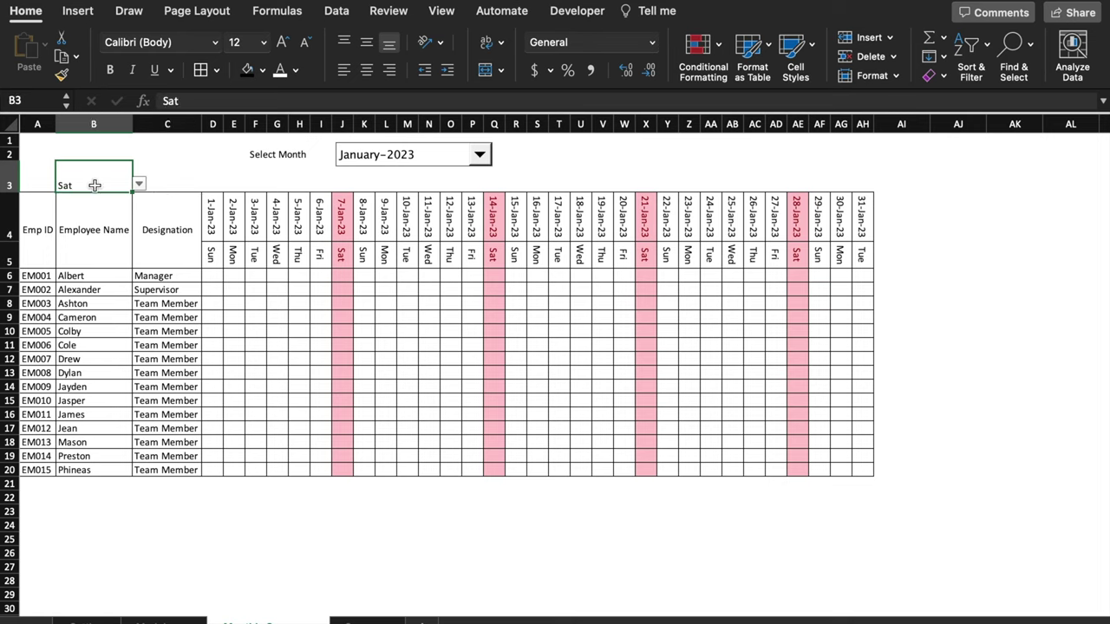
key("Delete")
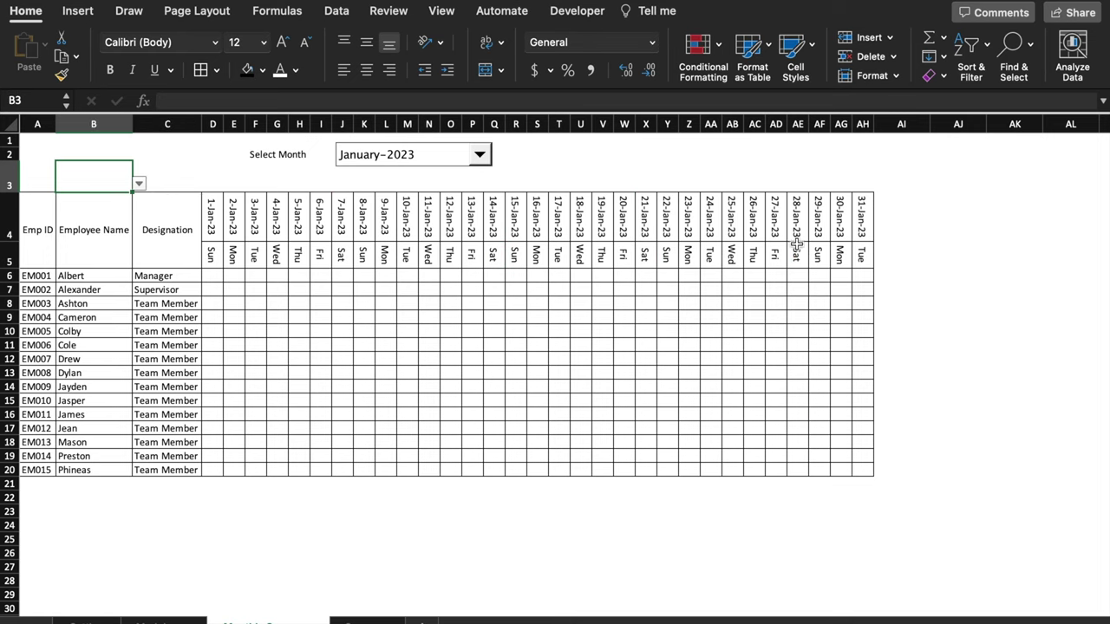
left_click(1032, 314)
Choose Fri in cell B3 and Sun in cell C3 to test the highlighting with other days
left_click(107, 181)
left_click(139, 185)
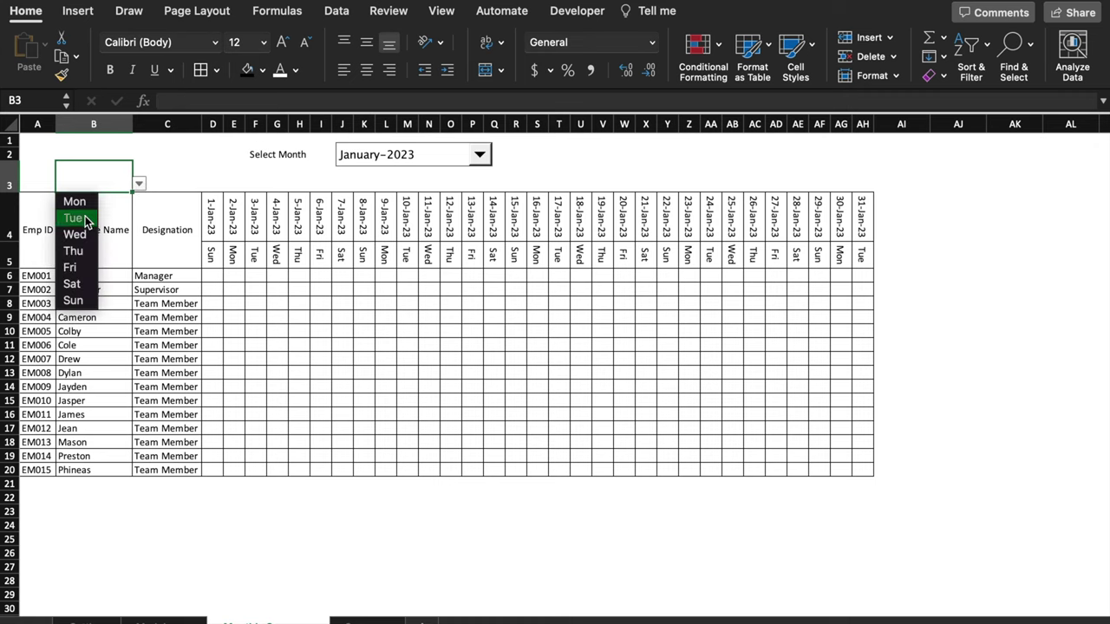
left_click(86, 265)
left_click(155, 178)
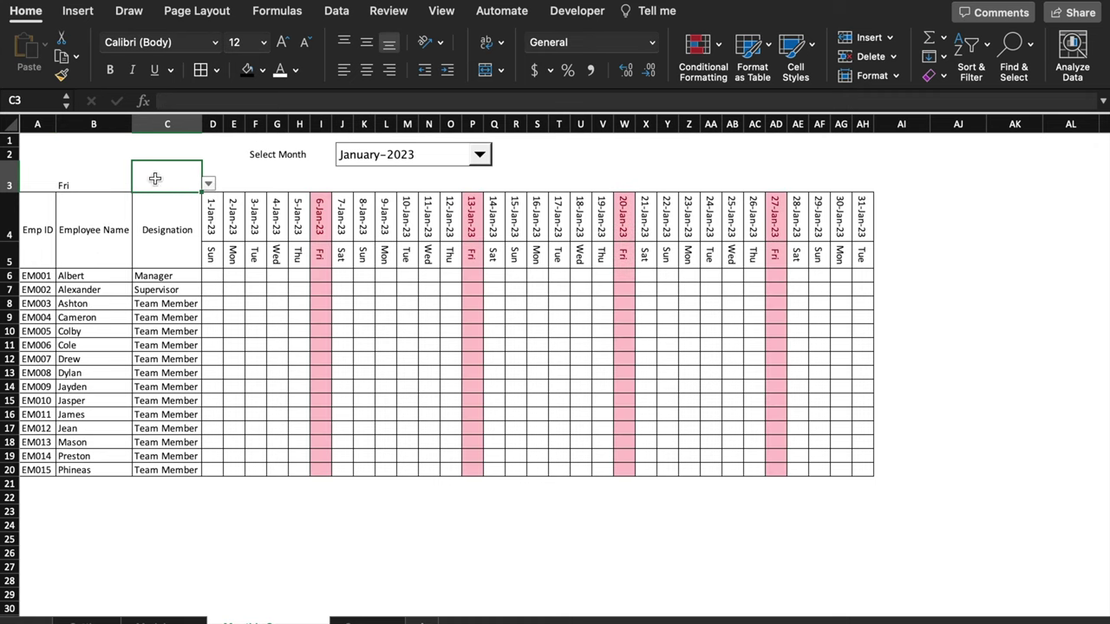
left_click(209, 184)
left_click(158, 300)
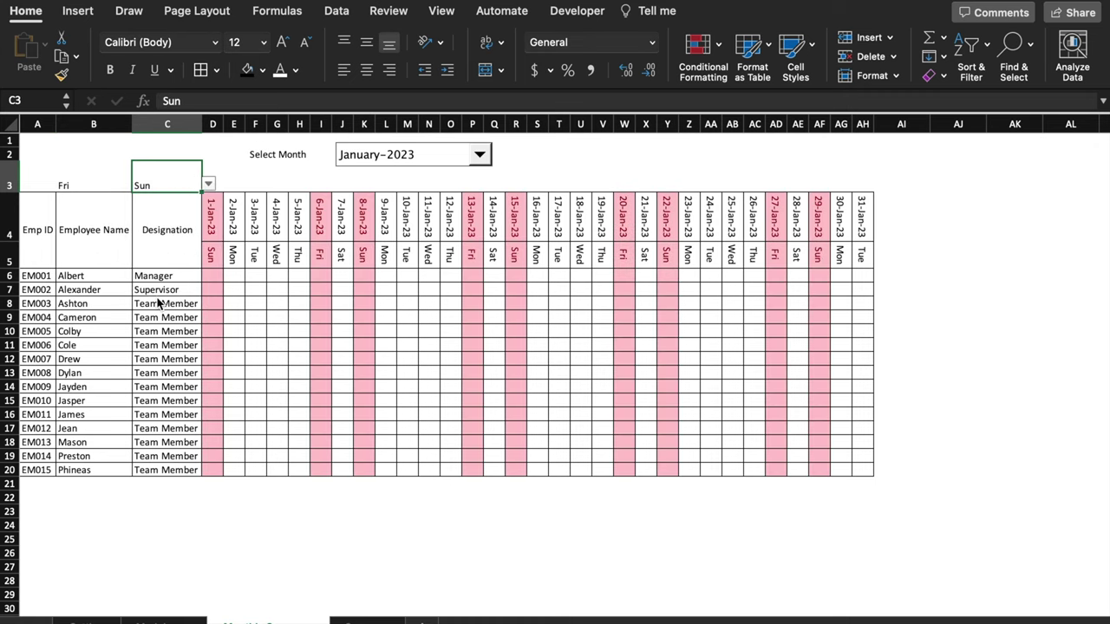
Change the day selected in cell B3 to Sat
left_click(111, 185)
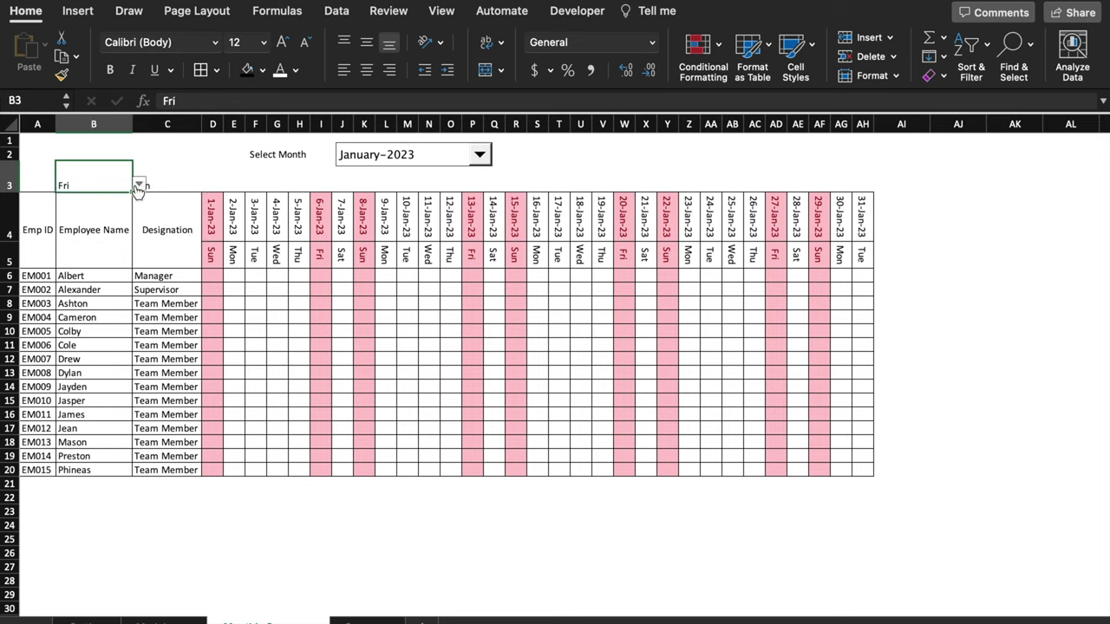
left_click(140, 184)
left_click(83, 272)
Enter =IF(D4="",1,MATCH(D4,Holidays,0)) in cell D3 and fill it across row 3 through AH3
left_click(219, 181)
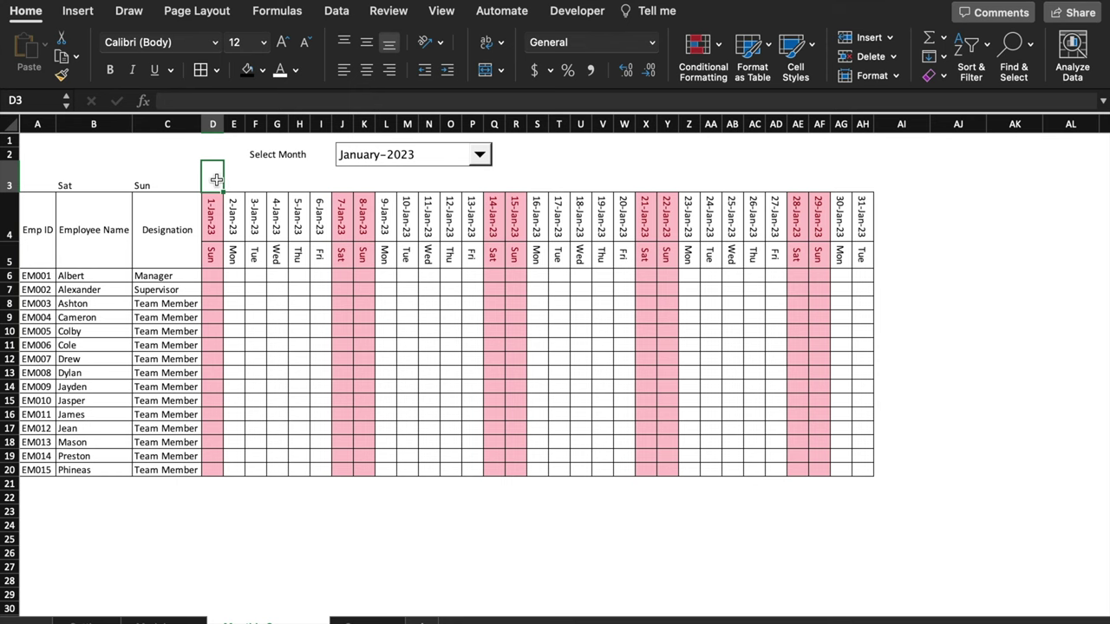
type("=")
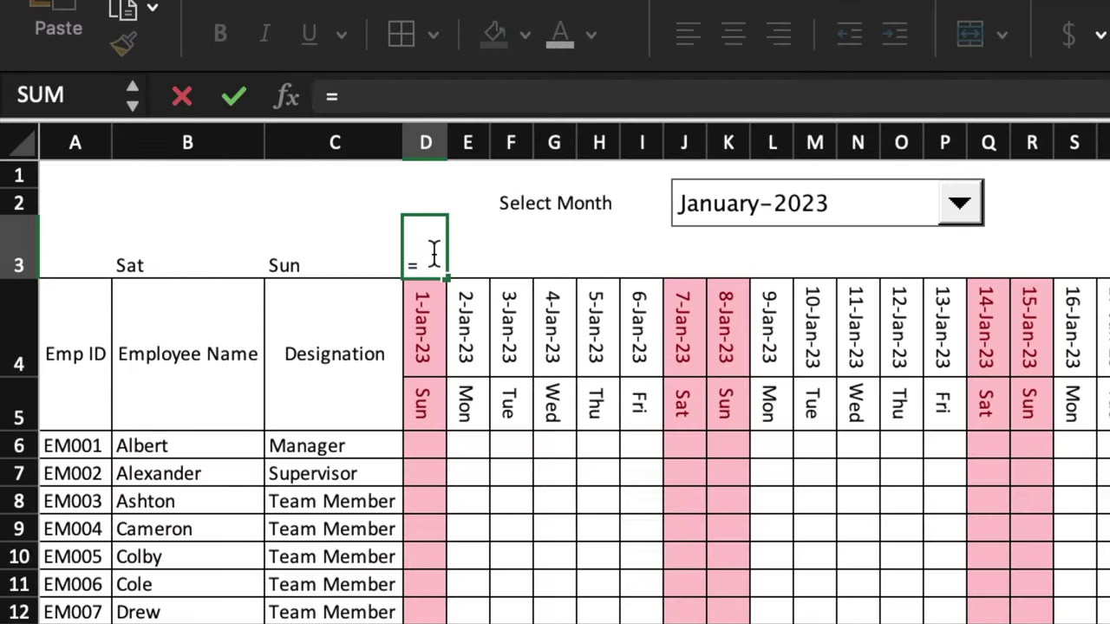
type("if(")
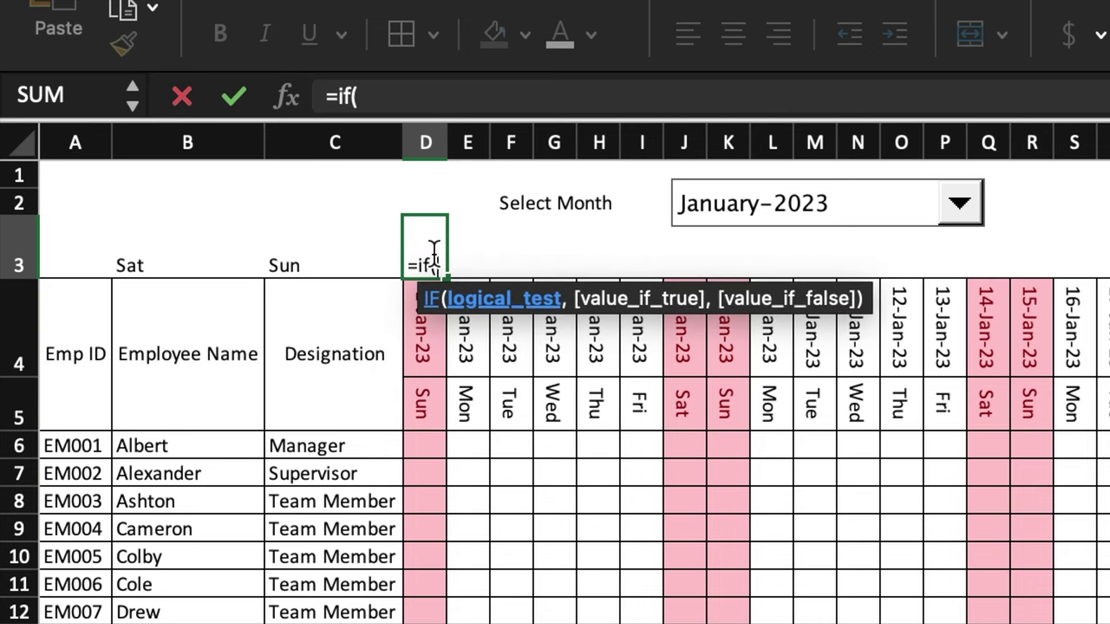
left_click(427, 326)
type("=")
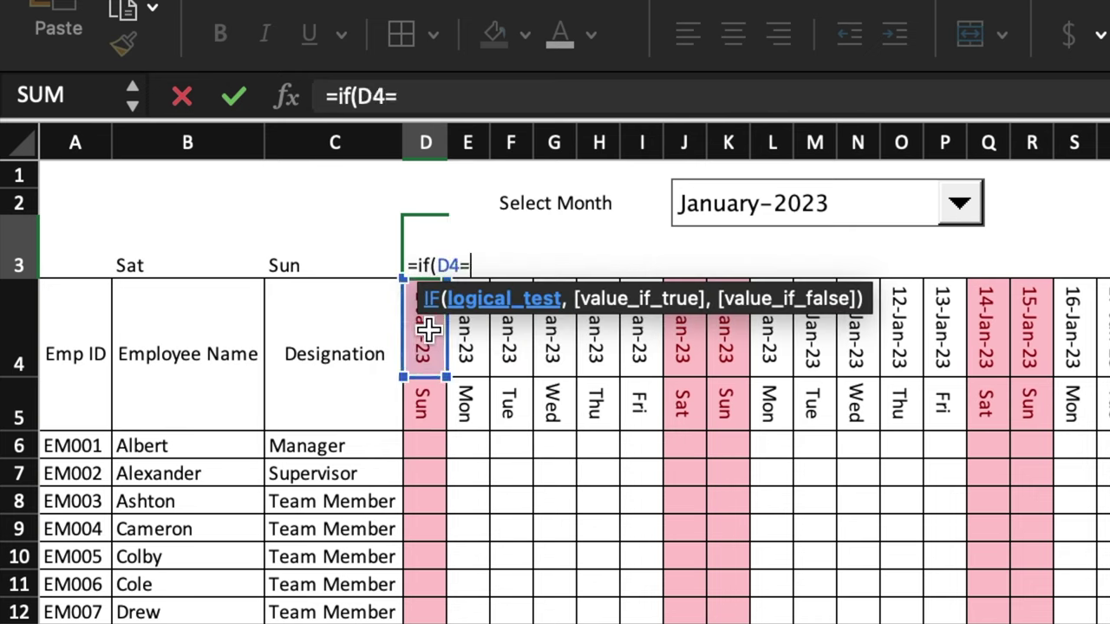
type("\"\",1")
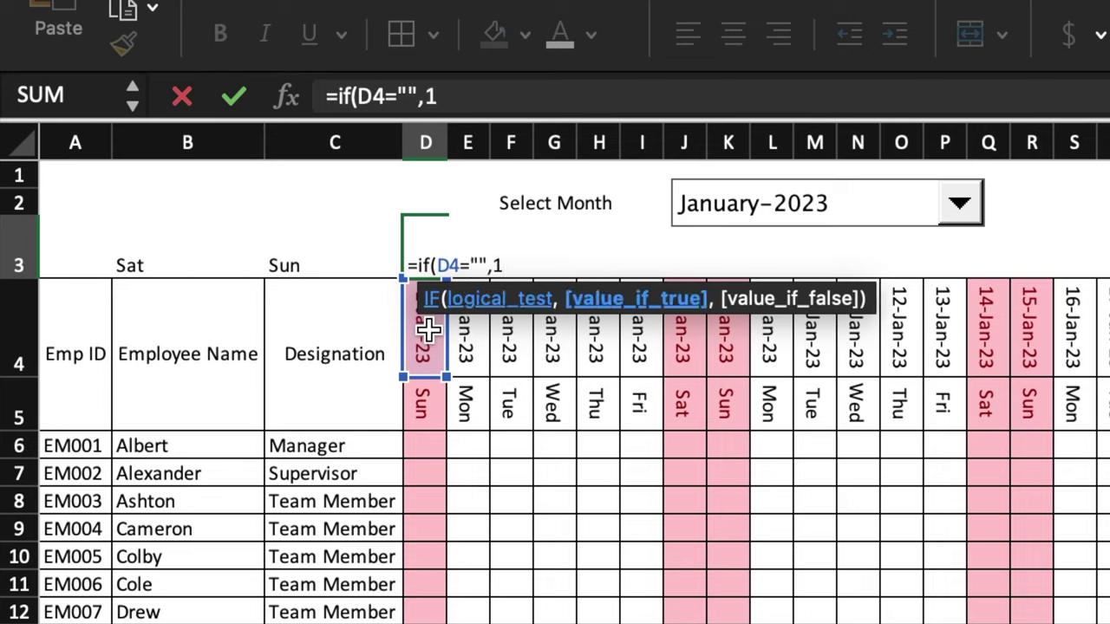
type(",matc")
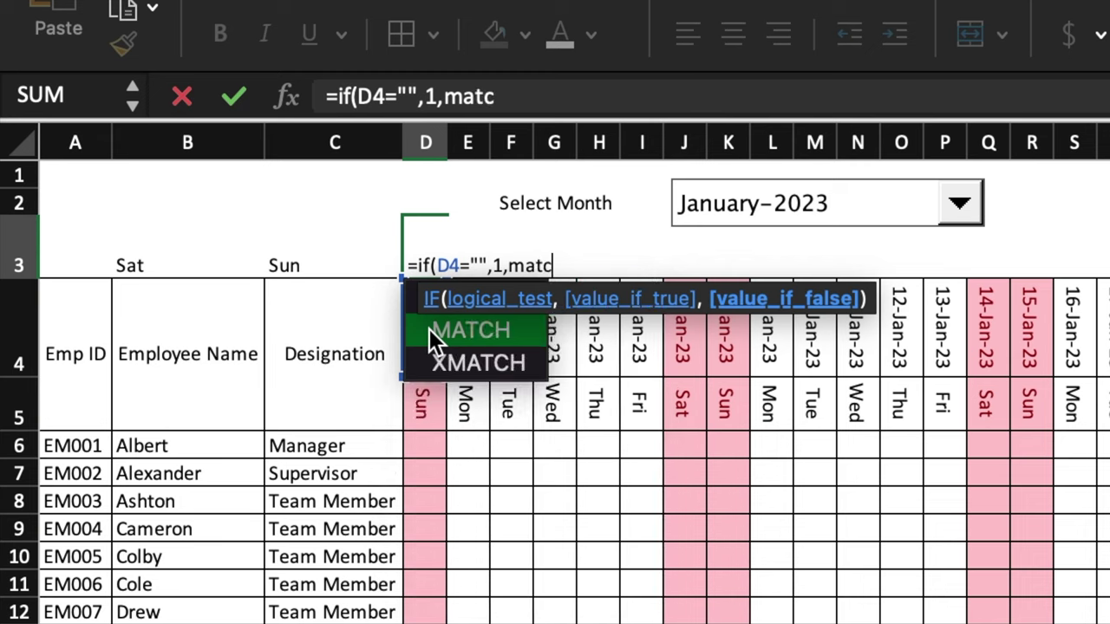
type("h(")
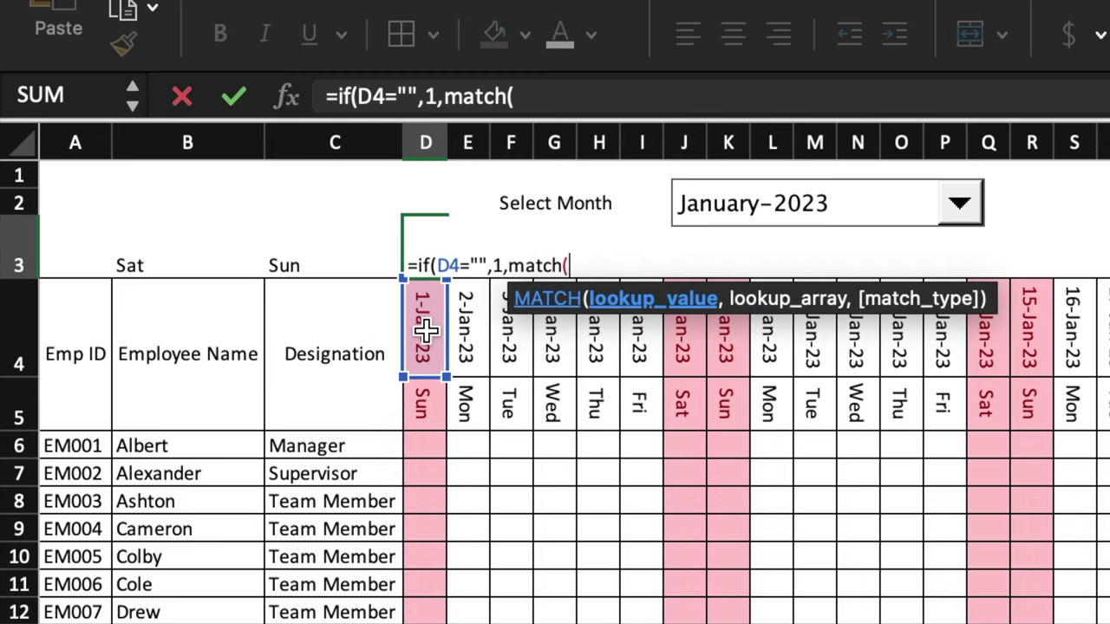
left_click(426, 330)
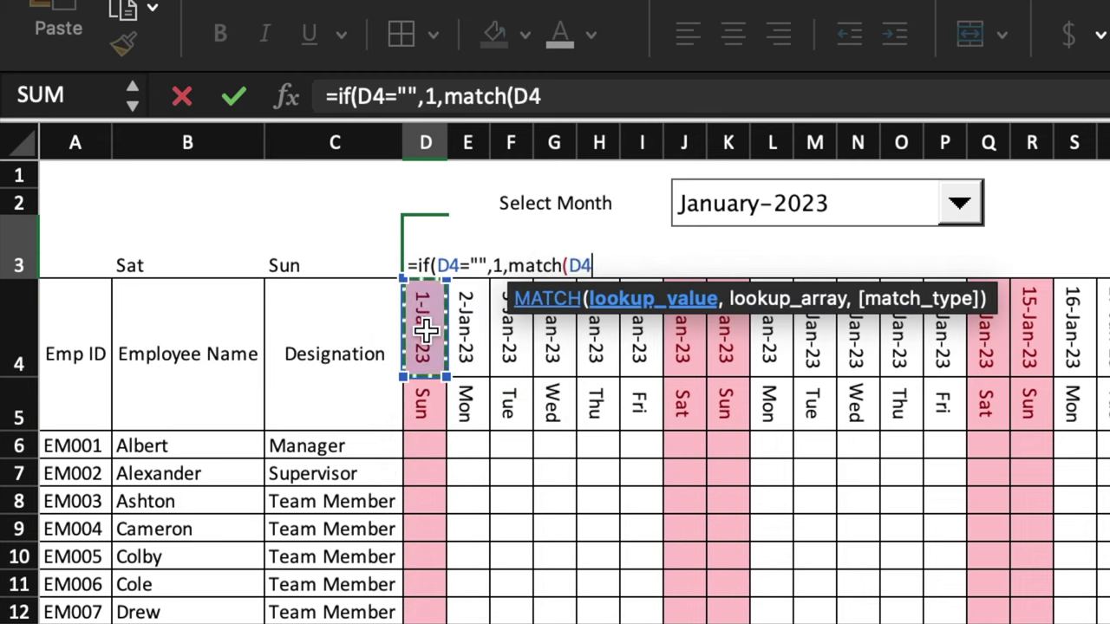
type(",")
type("Holidays")
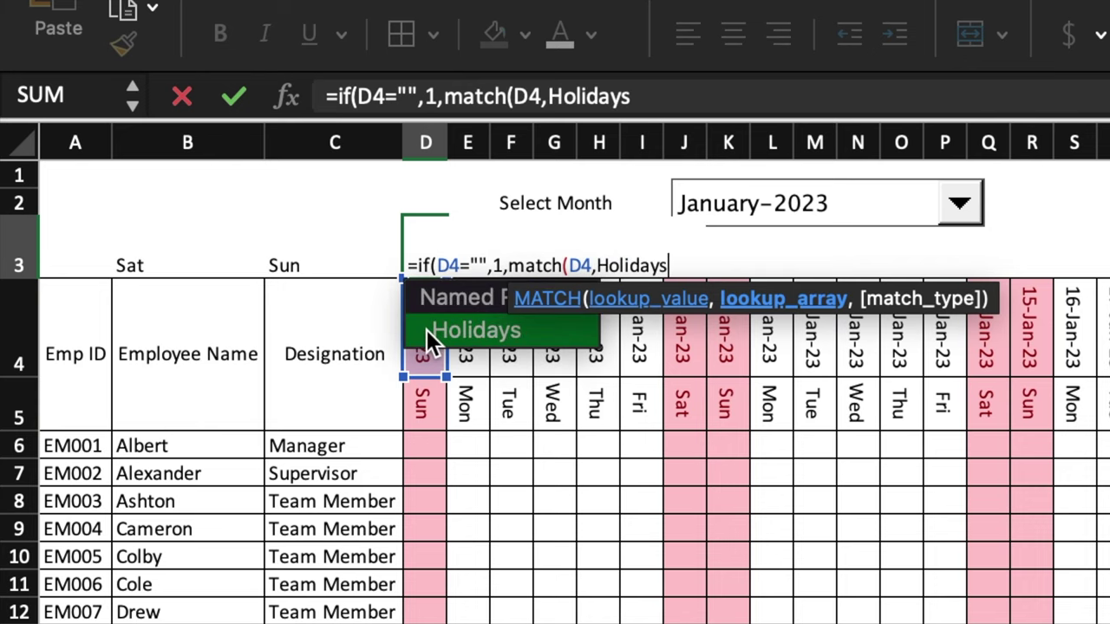
type(",0")
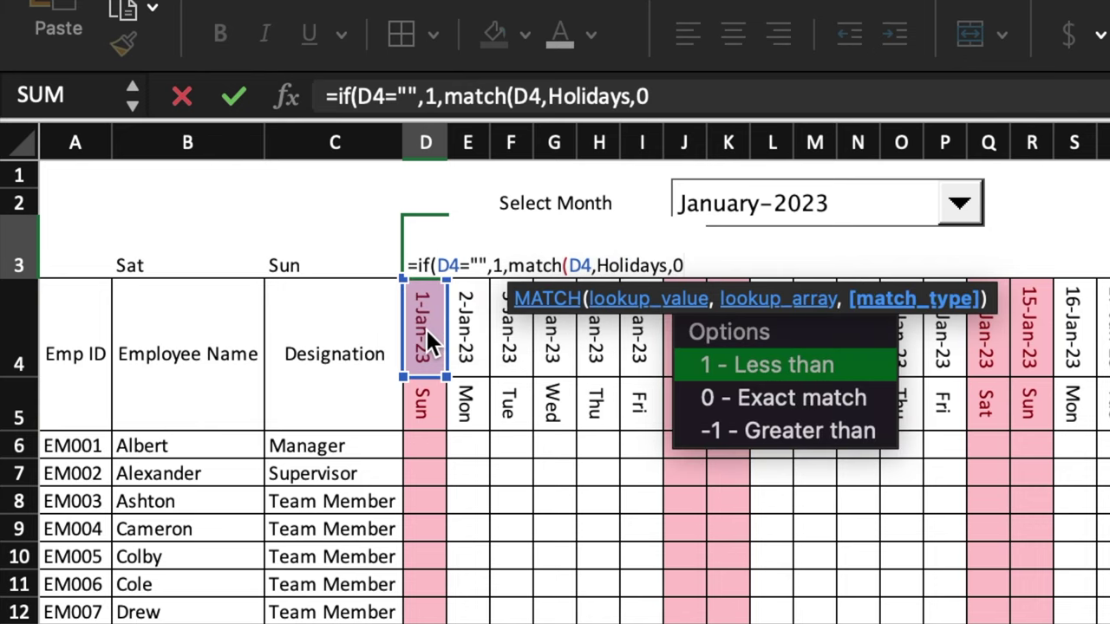
type("))")
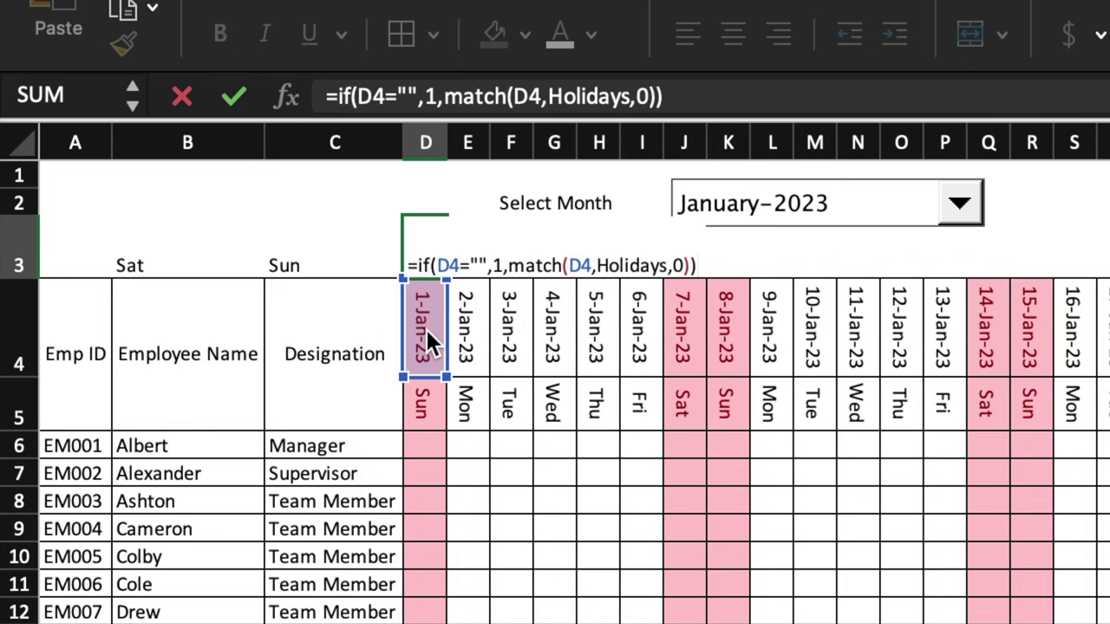
key("Return")
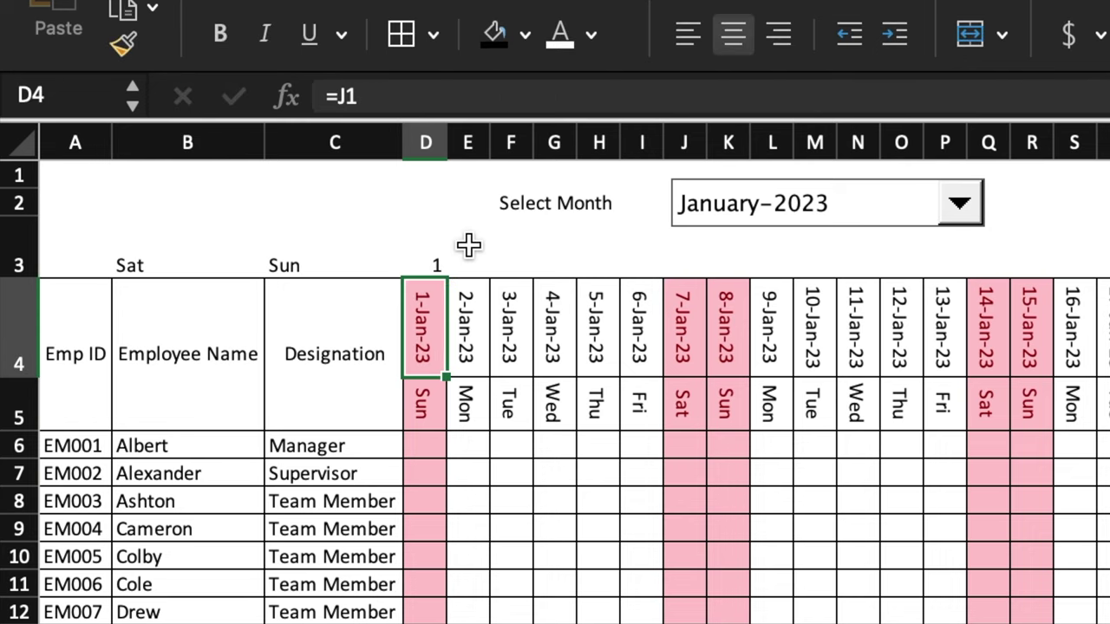
left_click(425, 269)
left_click_drag(448, 279, 1109, 299)
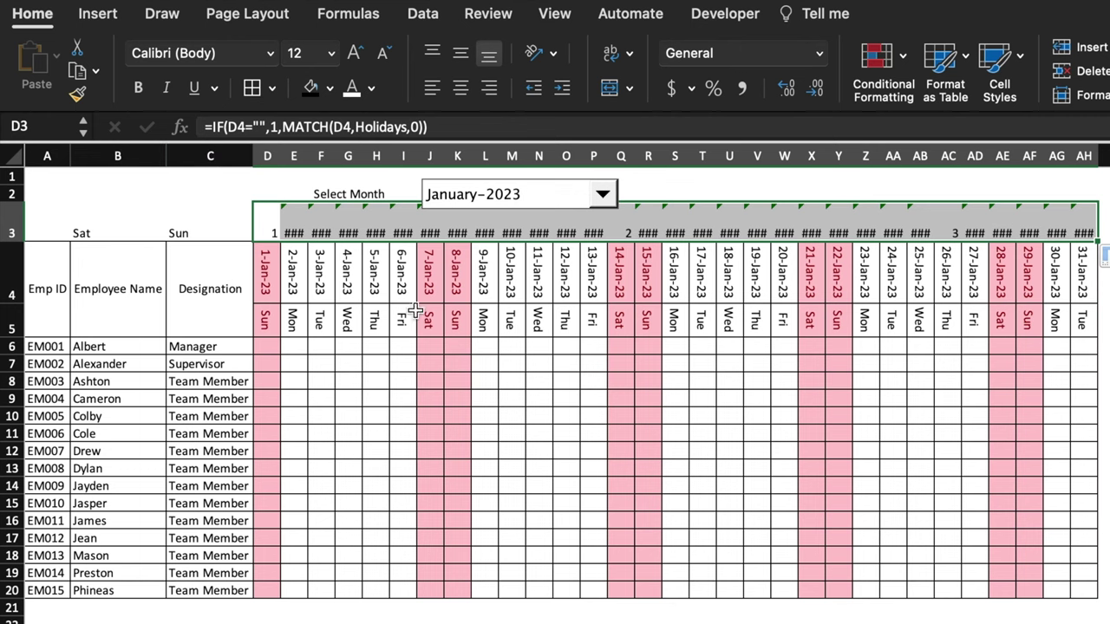
Wrap the D3 formula in IFERROR with "" as the error value and refill it across row 3 through AH3
left_click(210, 127)
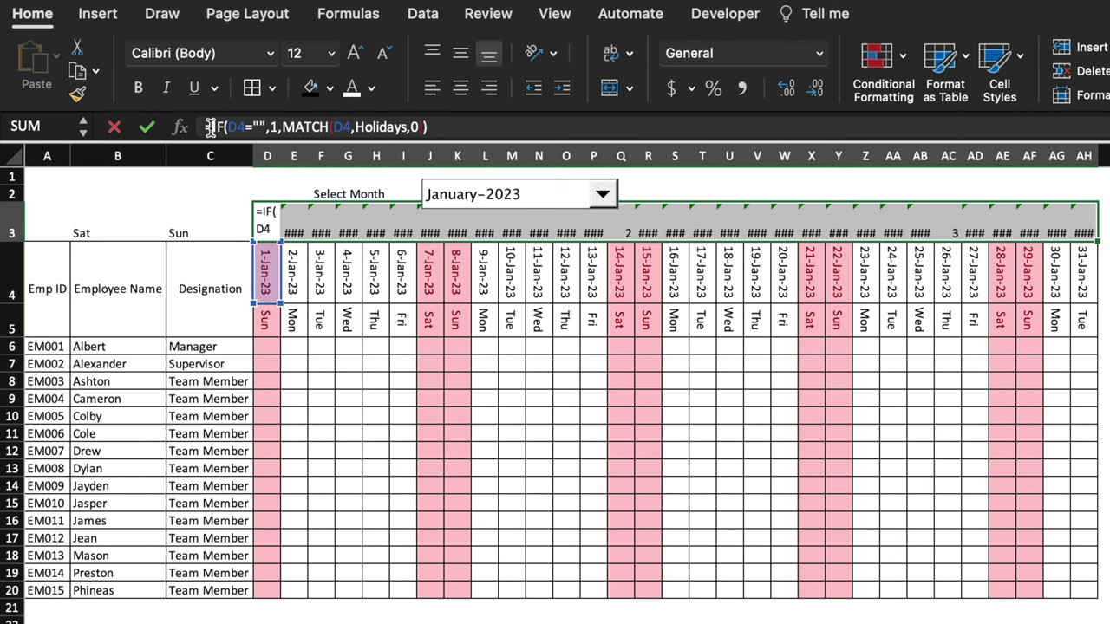
type("iferror")
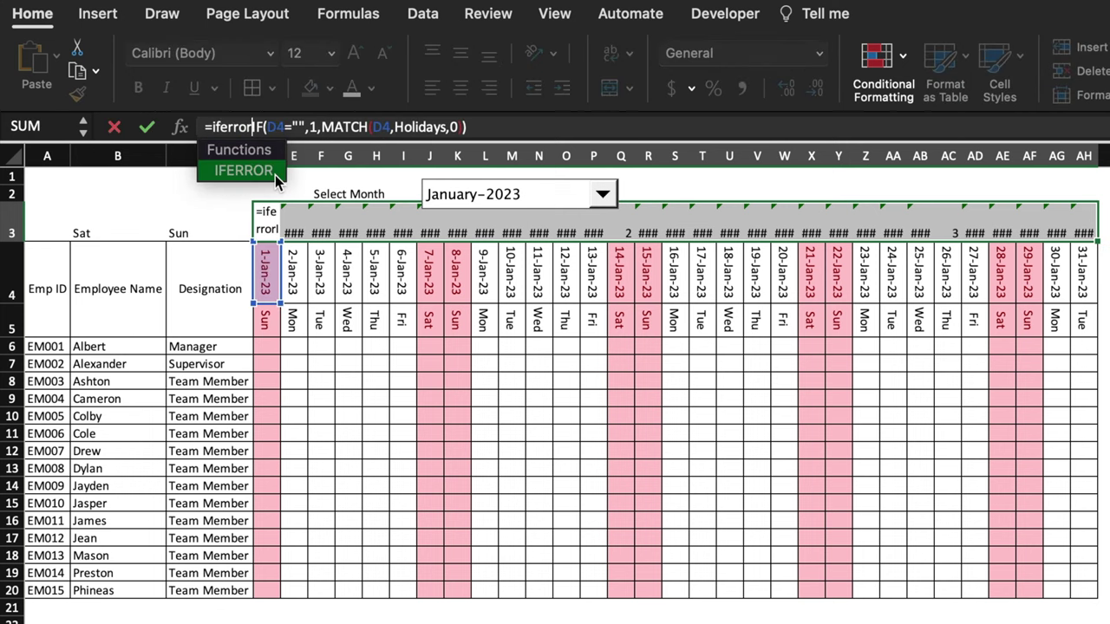
type("(")
left_click(501, 129)
type(",")
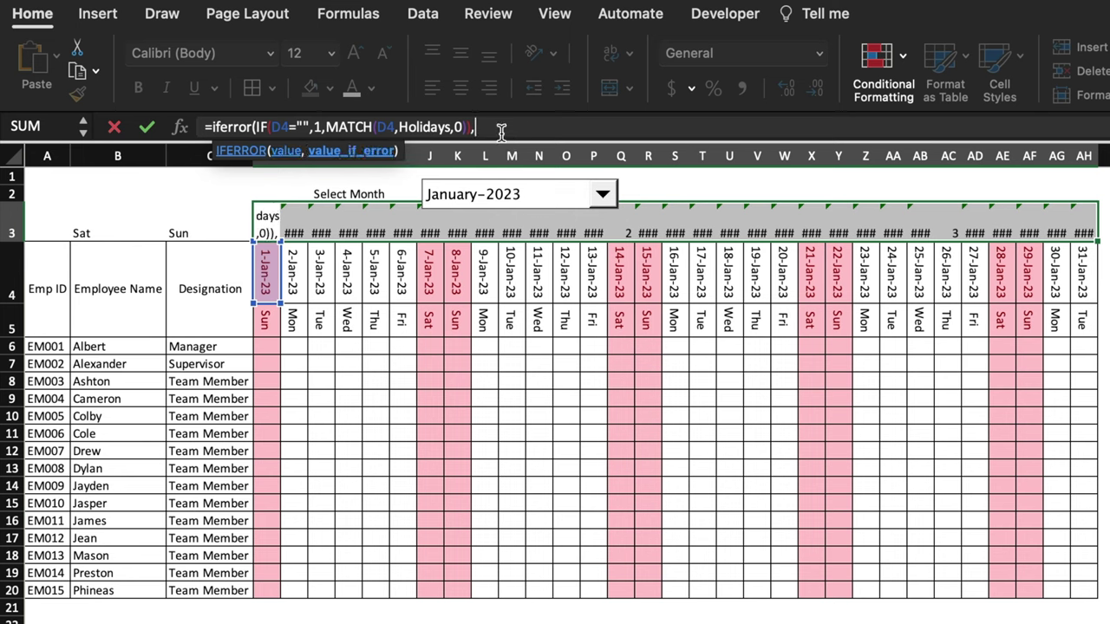
type("\"\")")
key("ctrl+Return")
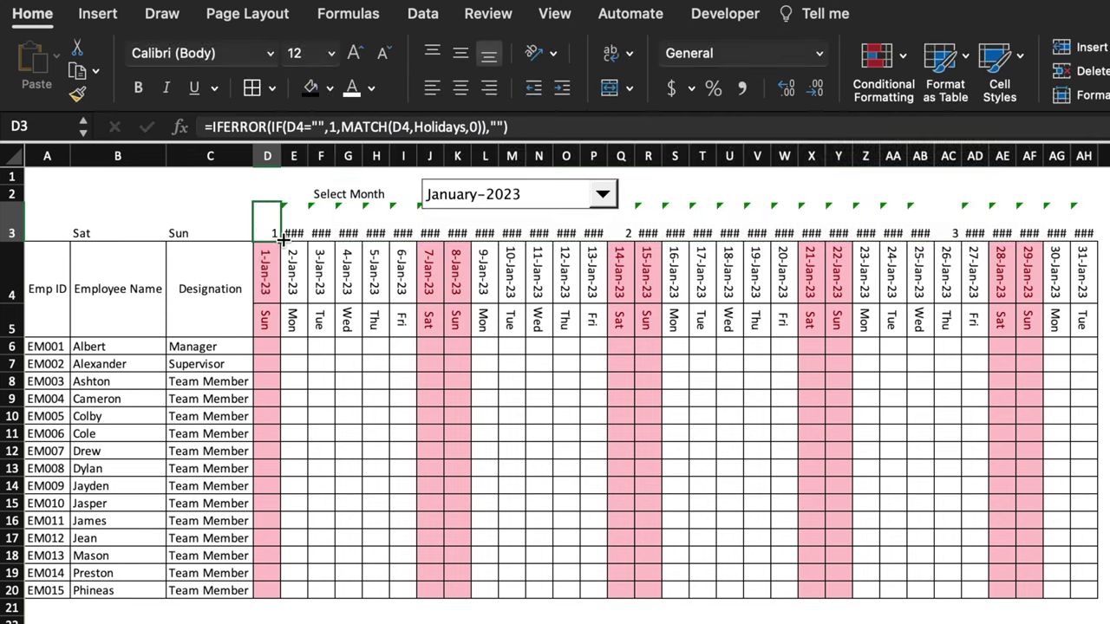
left_click_drag(283, 237, 1091, 236)
left_click(1103, 268)
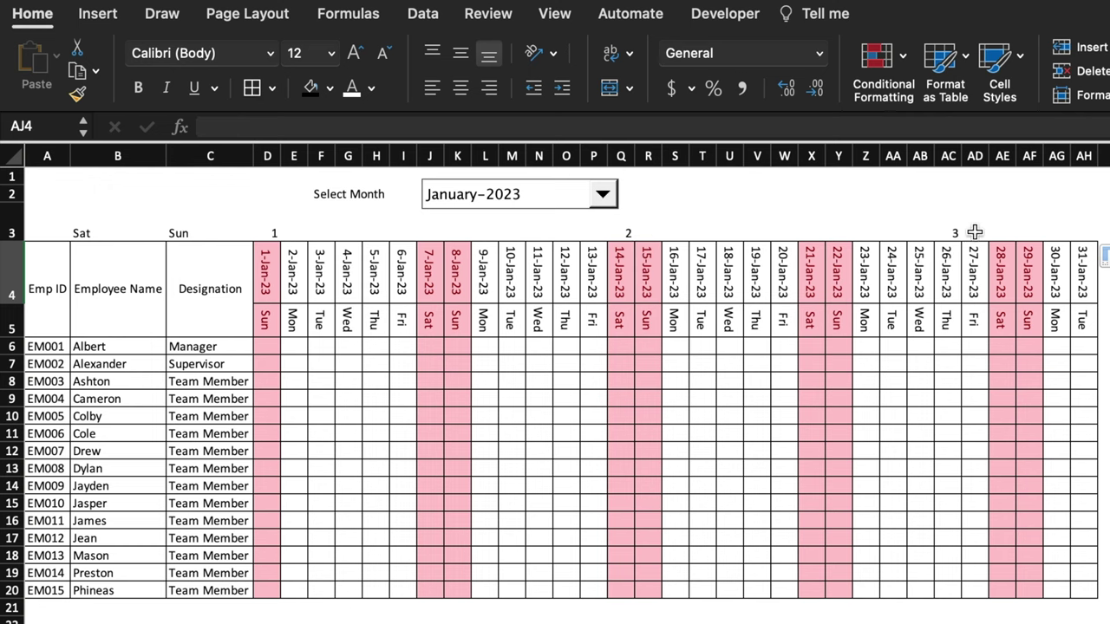
Apply the custom number format "H" # to the holiday formulas in D3:AH3
left_click_drag(261, 233, 1068, 229)
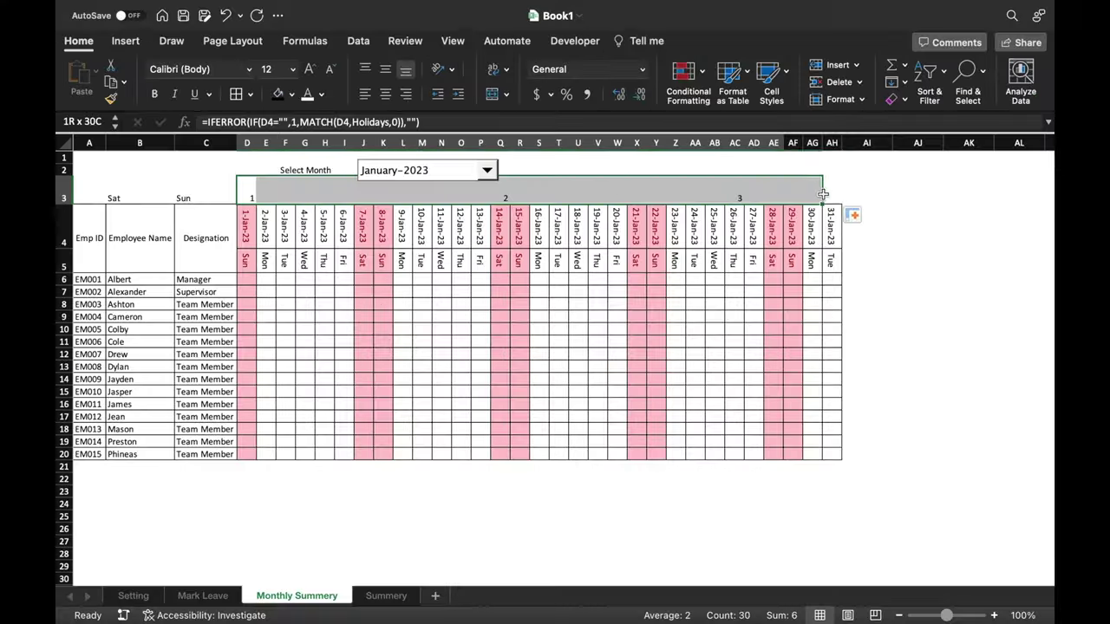
left_click_drag(823, 194, 831, 195)
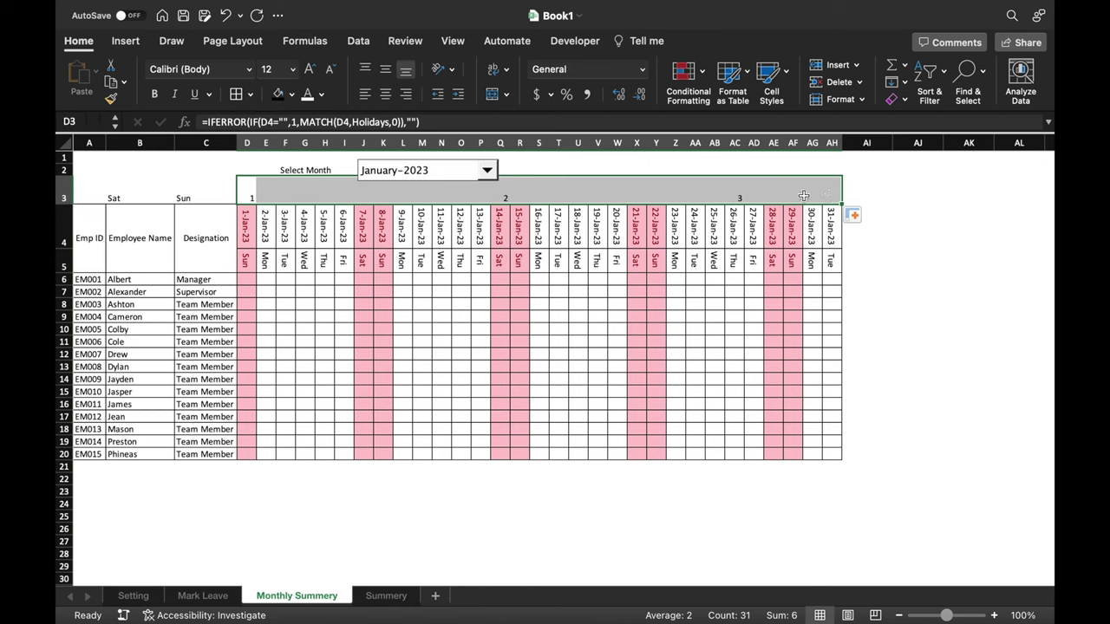
right_click(779, 191)
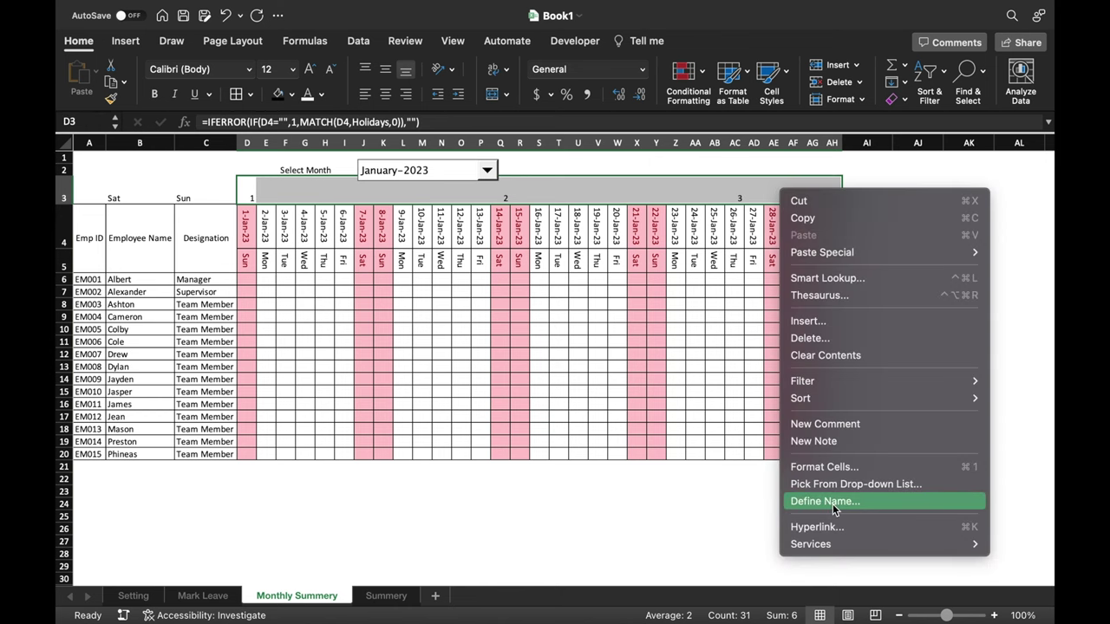
left_click(828, 468)
left_click(632, 398)
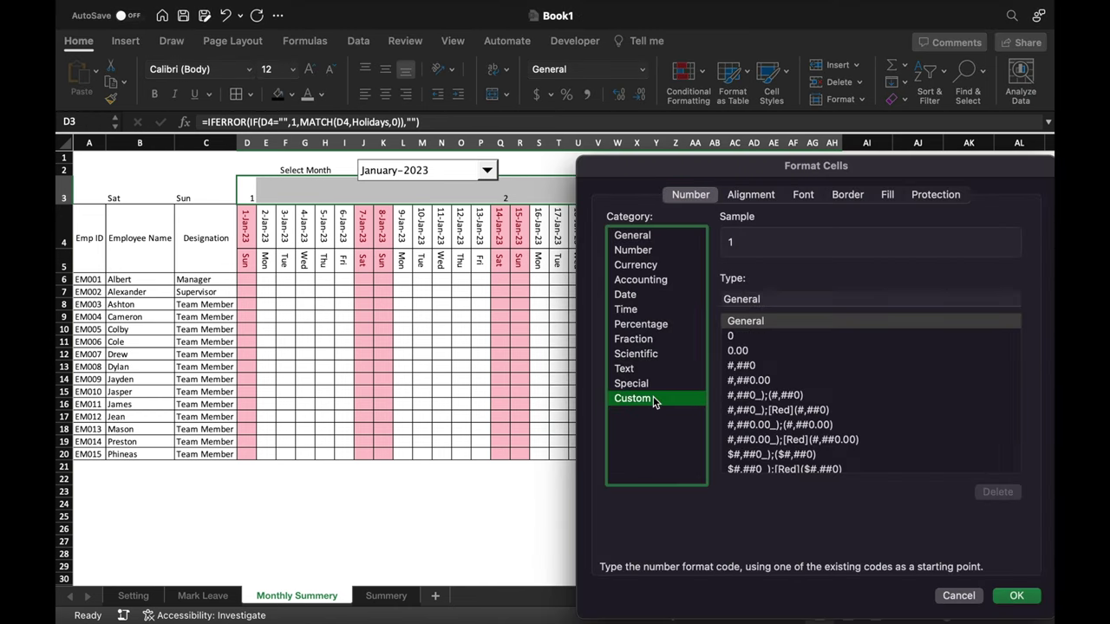
double_click(793, 299)
key("BackSpace")
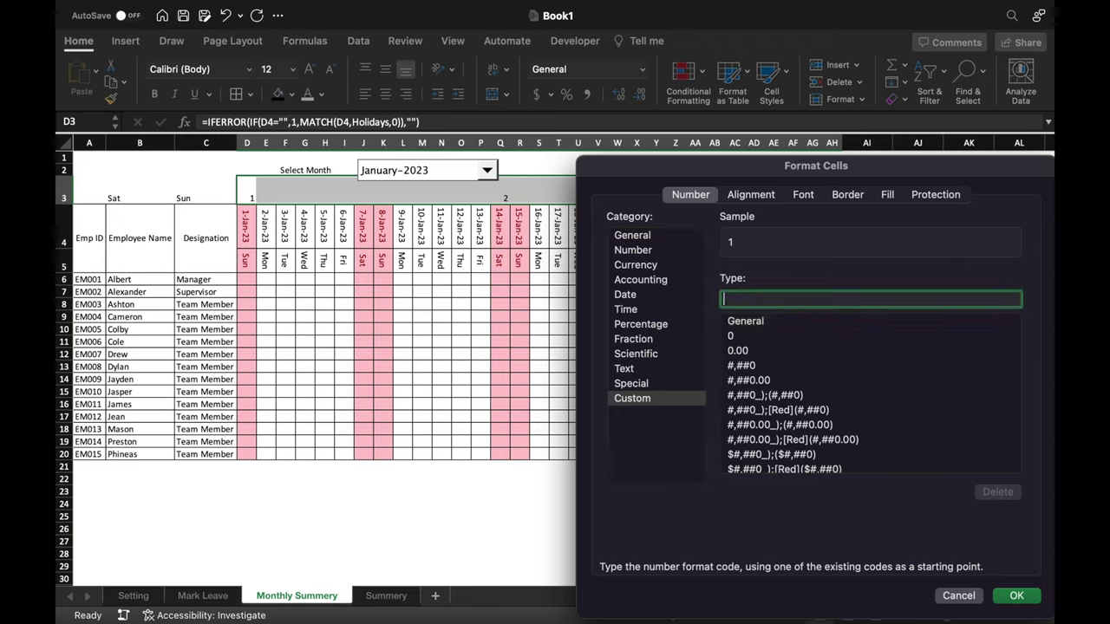
type("\"H\"")
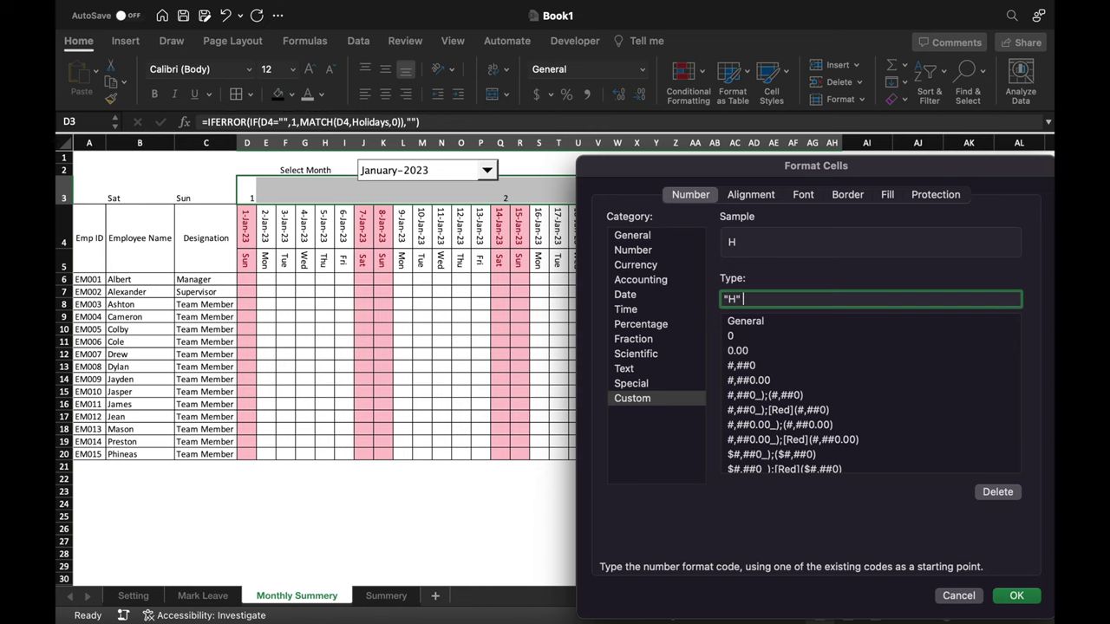
type(" #")
left_click(1010, 593)
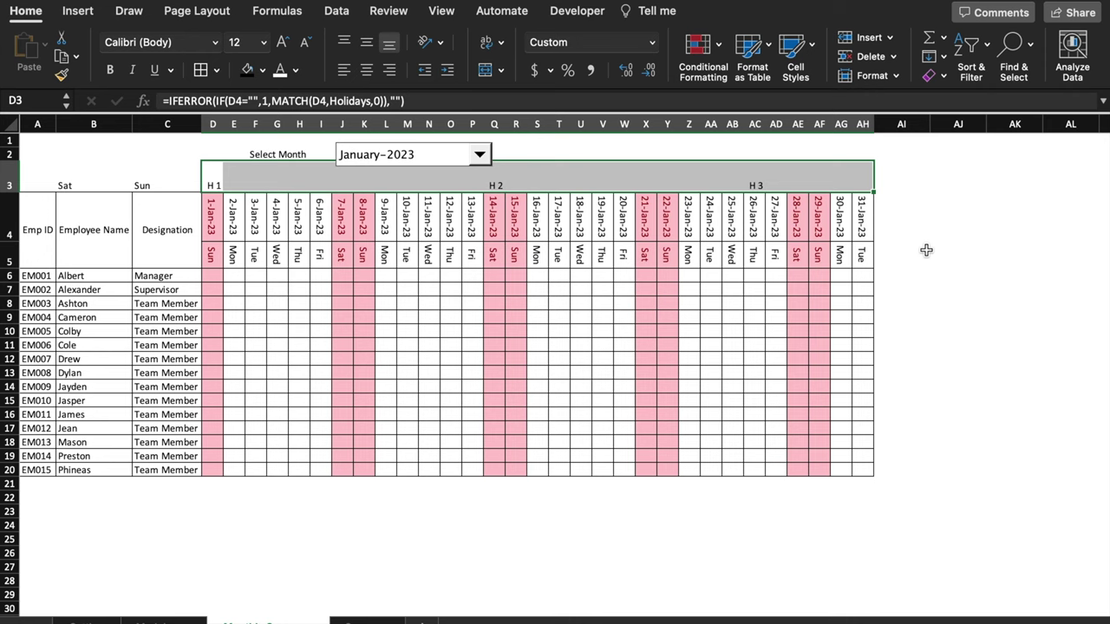
left_click(887, 255)
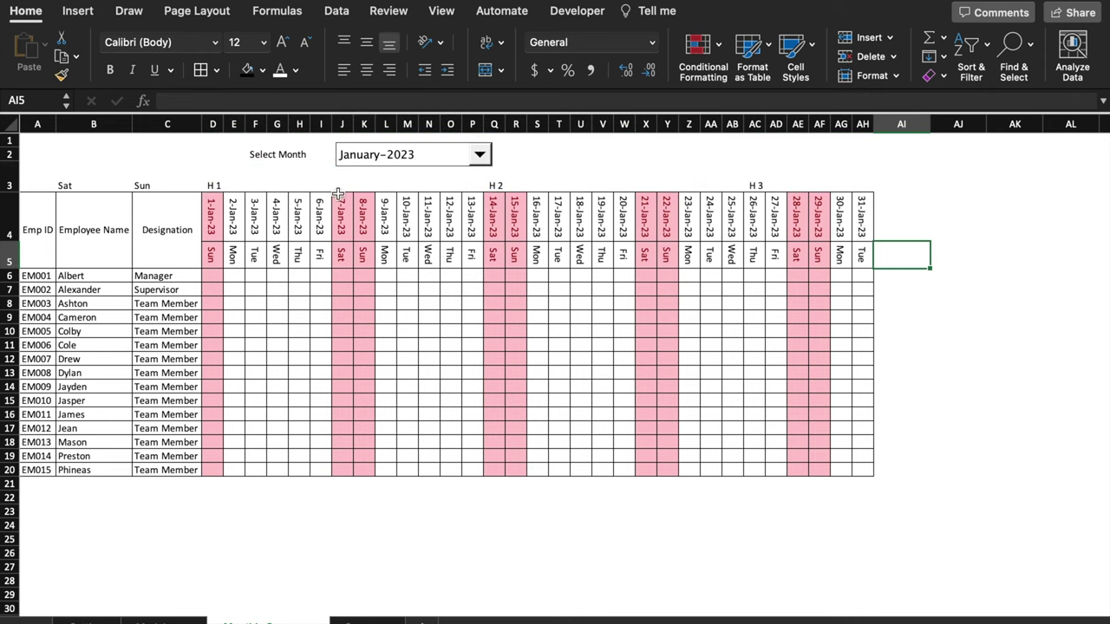
Set up a highlight rule on D3:AH3 for cell values between 0 and 100
left_click_drag(212, 184, 862, 173)
left_click(720, 50)
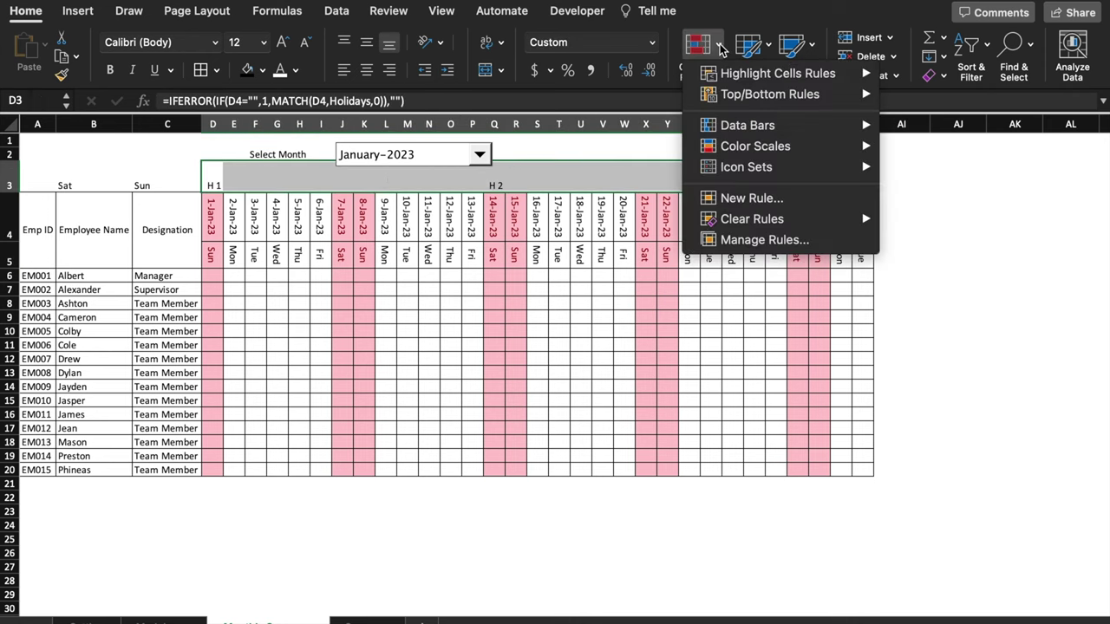
mouse_move(753, 82)
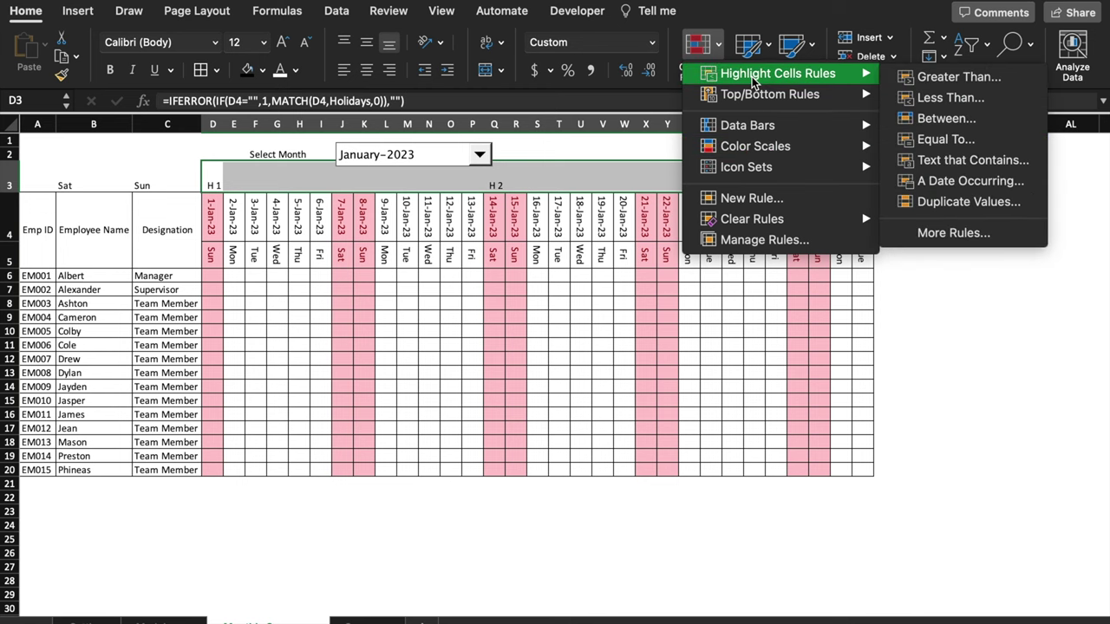
left_click(945, 118)
type("0")
key("Tab")
type("1")
Give the between rule a custom format with yellow fill and red font, and apply it
left_click(663, 234)
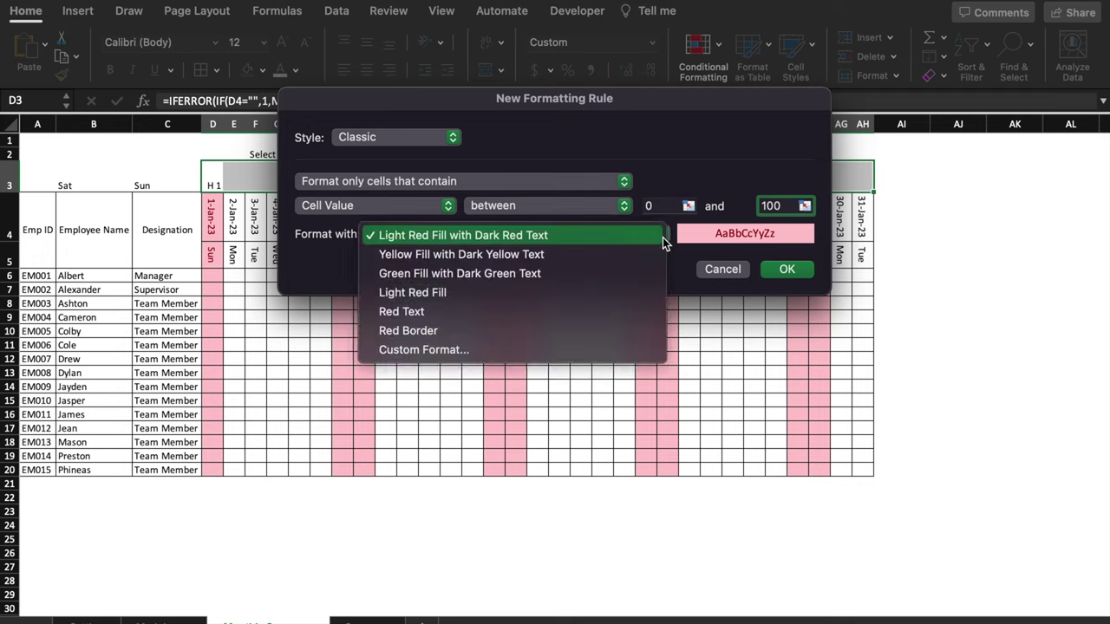
left_click(594, 345)
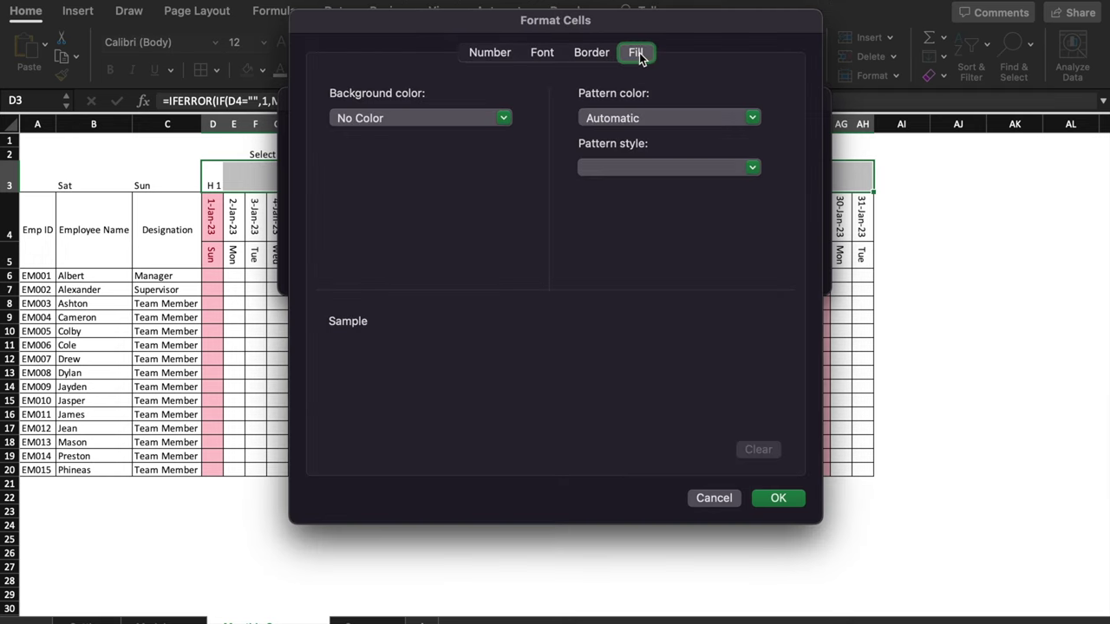
left_click(639, 52)
left_click(505, 119)
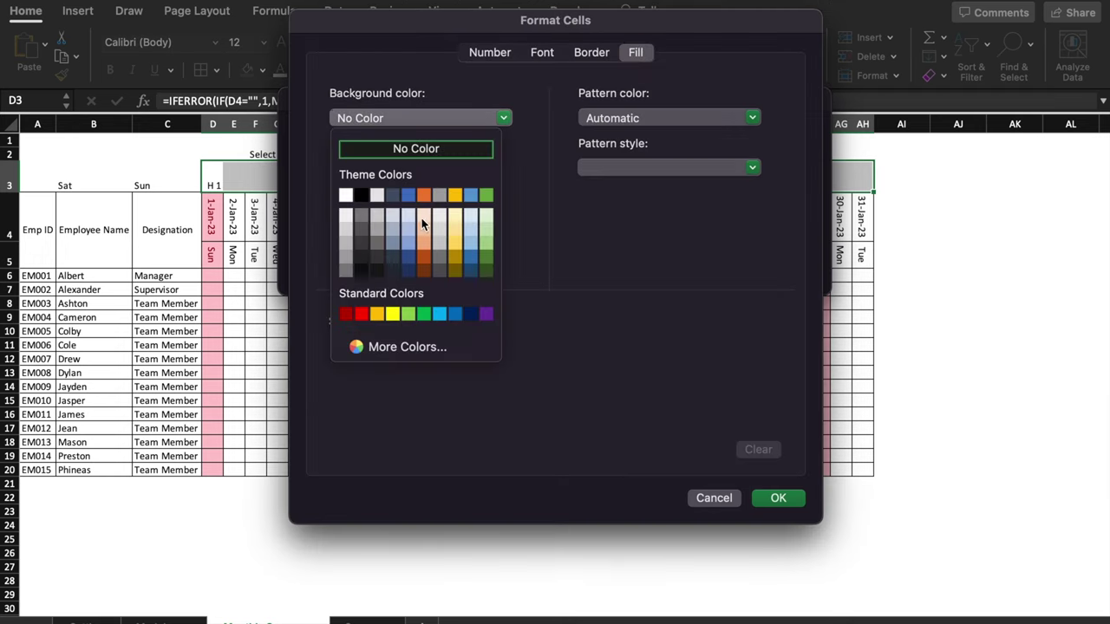
left_click(393, 314)
left_click(540, 54)
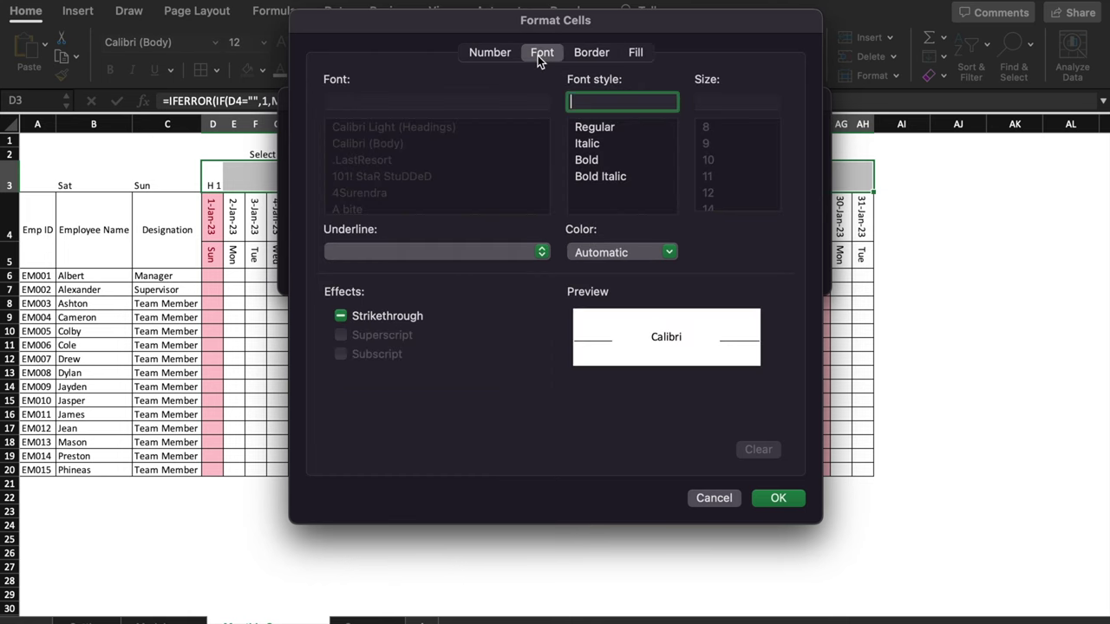
left_click(669, 251)
left_click(601, 449)
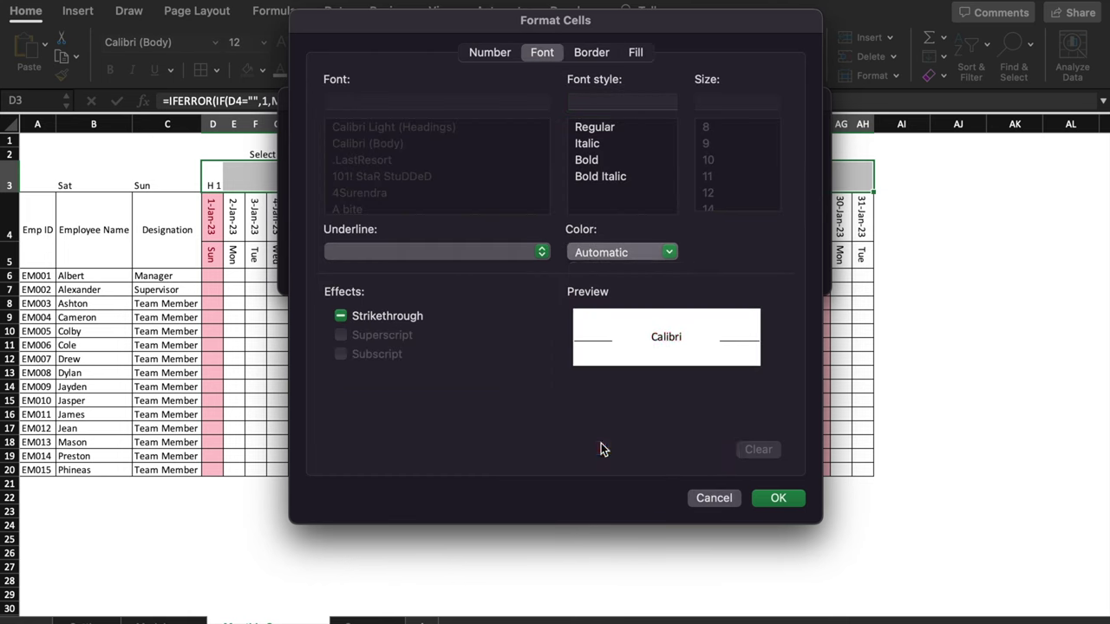
left_click(776, 498)
left_click(792, 269)
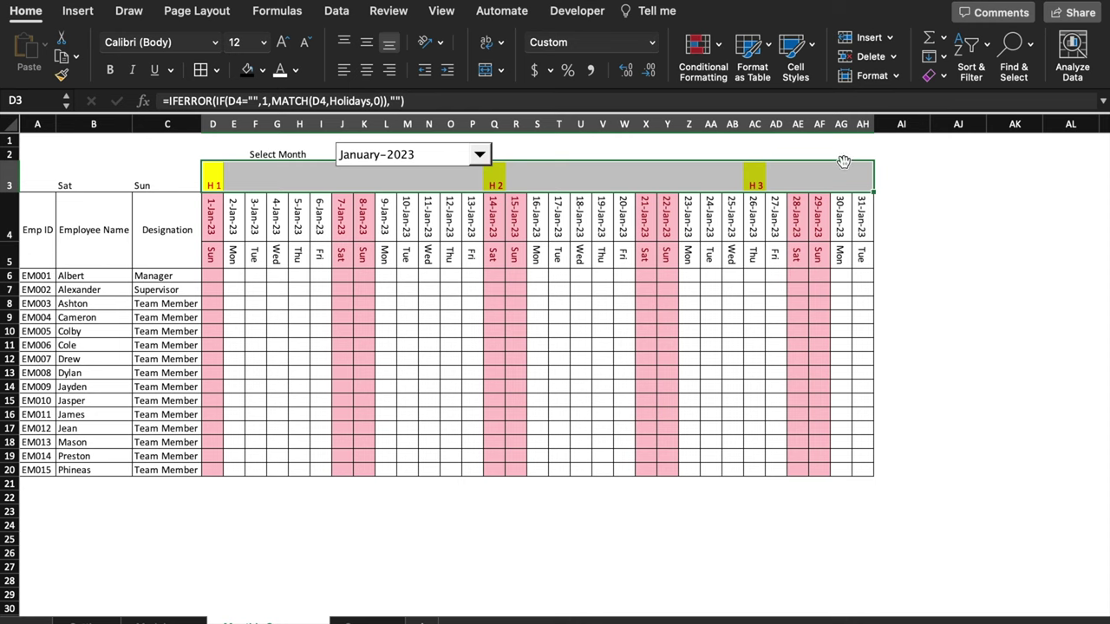
Add an outline border to the custom format of the 0-to-100 rule on D3:AH3, and centre the holiday cells vertically
left_click(718, 45)
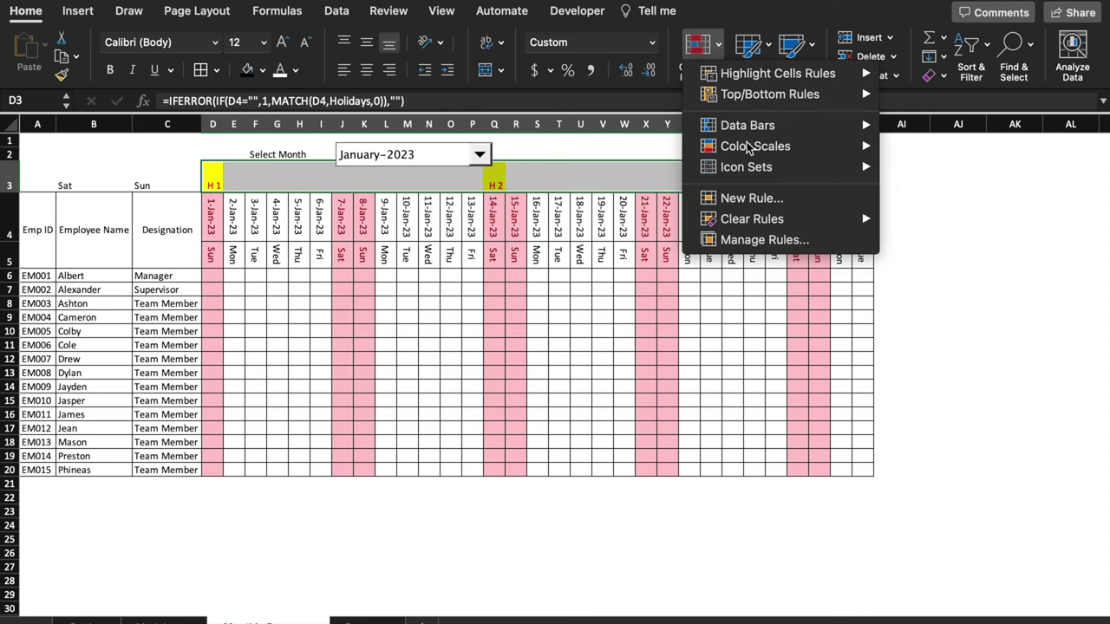
left_click(763, 239)
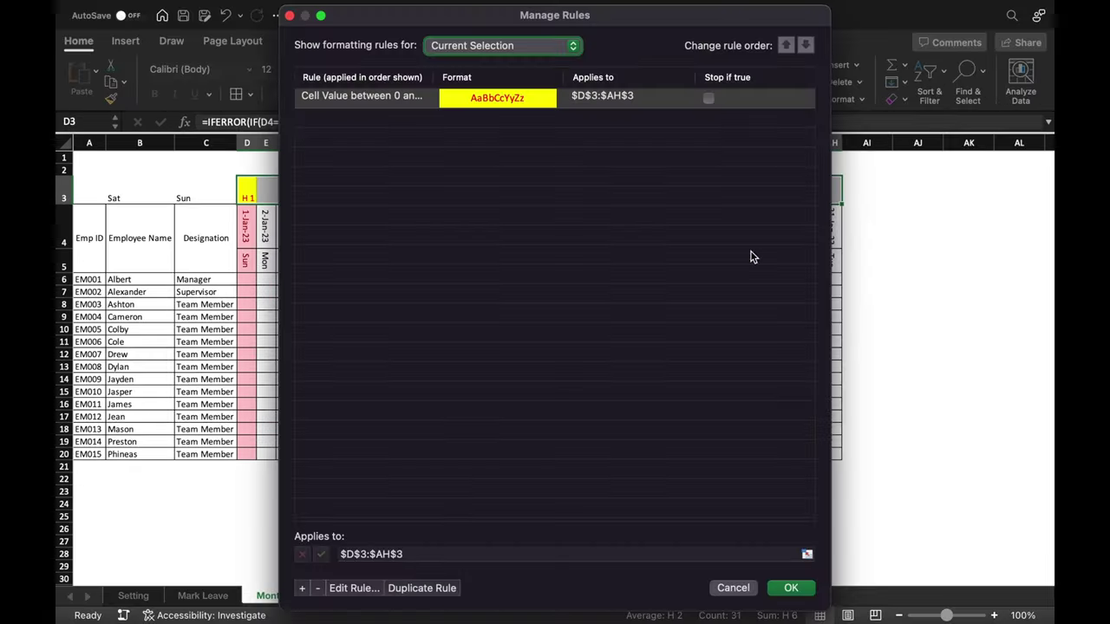
left_click(363, 589)
left_click(479, 245)
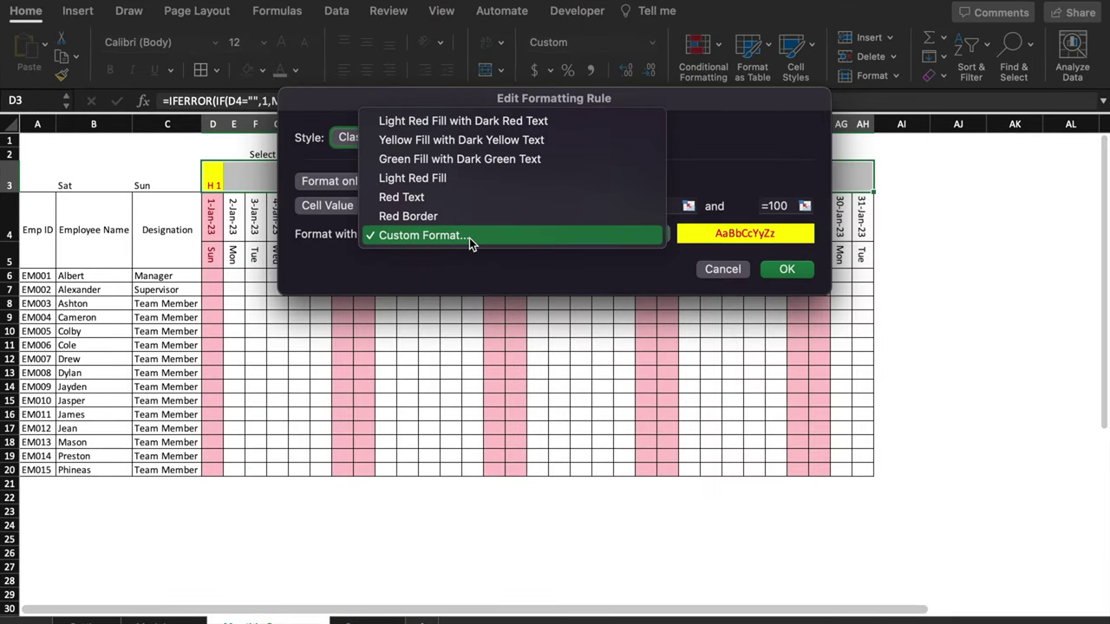
left_click(469, 243)
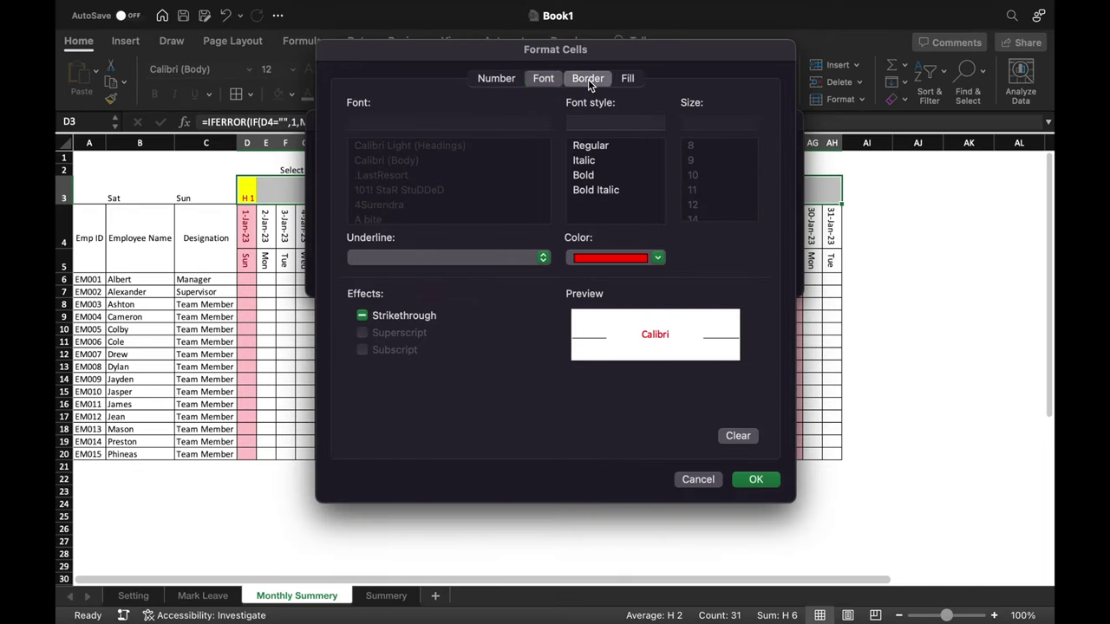
left_click(588, 79)
left_click(650, 132)
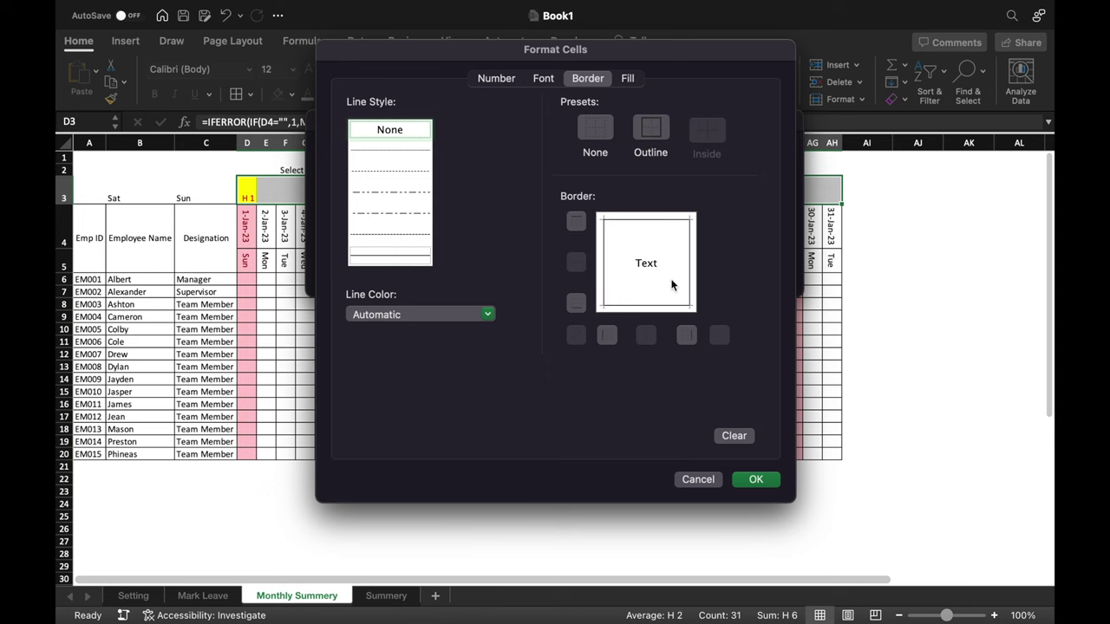
left_click(756, 480)
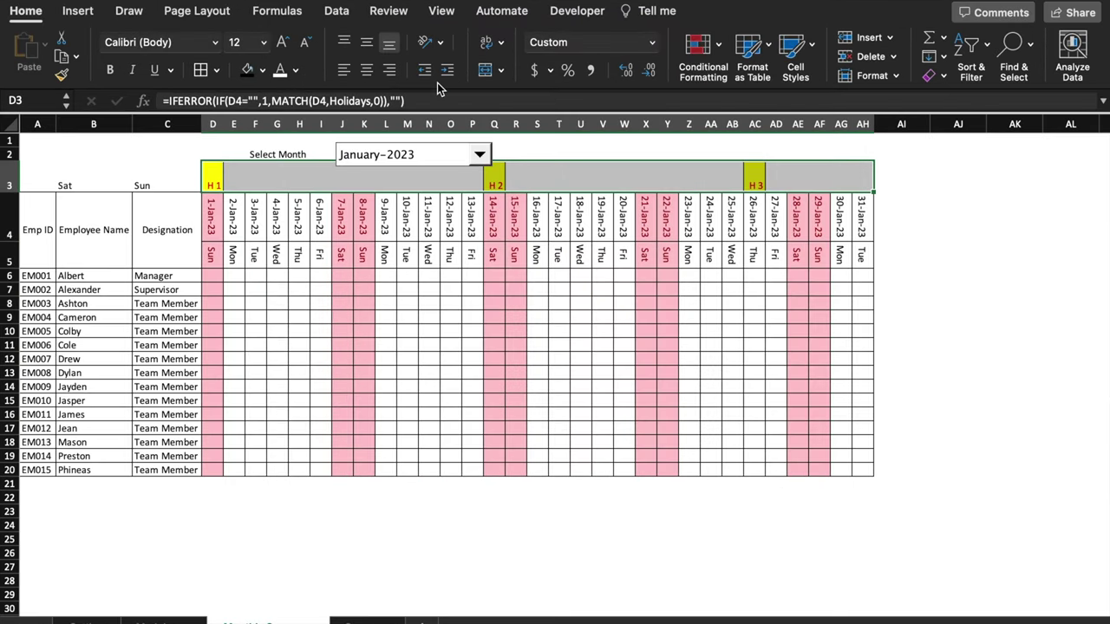
left_click(902, 301)
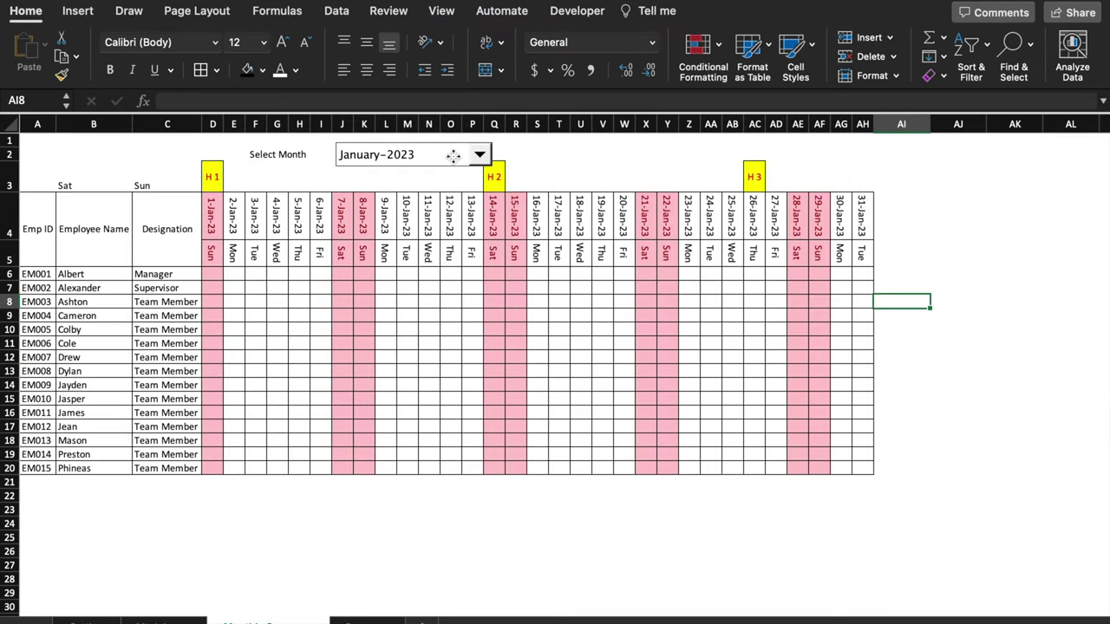
Move the month selector box slightly up and closer to the Select Month label
right_click(453, 156)
key("Escape")
left_click_drag(453, 156, 441, 148)
left_click(1015, 252)
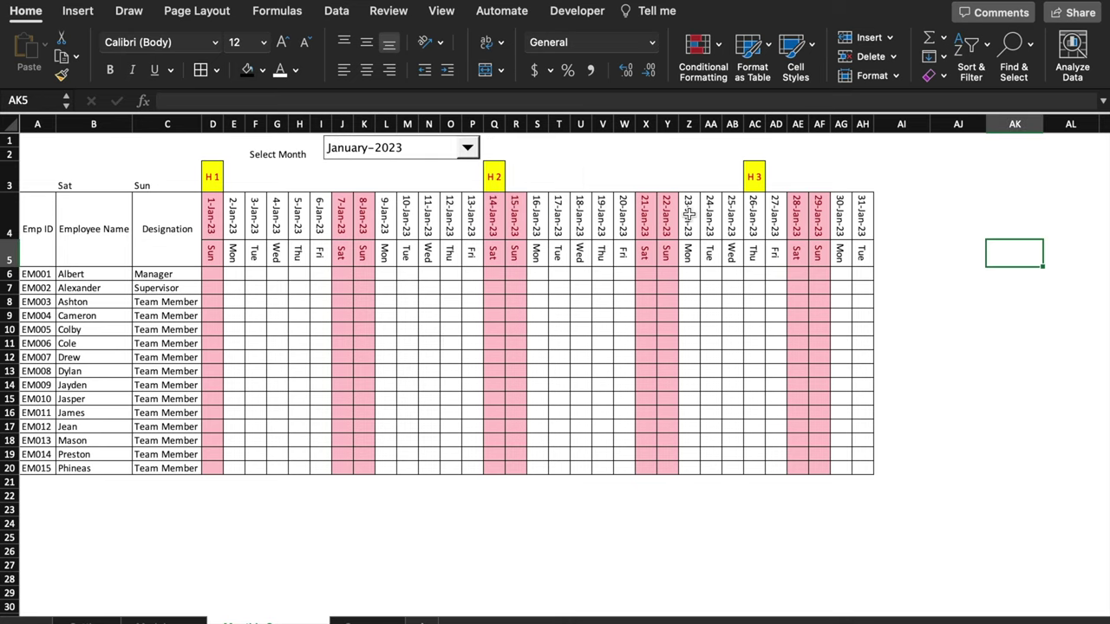
Check the roster's dates and holidays by switching the month selector through February-2023 and March-2023, ending on January-2023
left_click(467, 151)
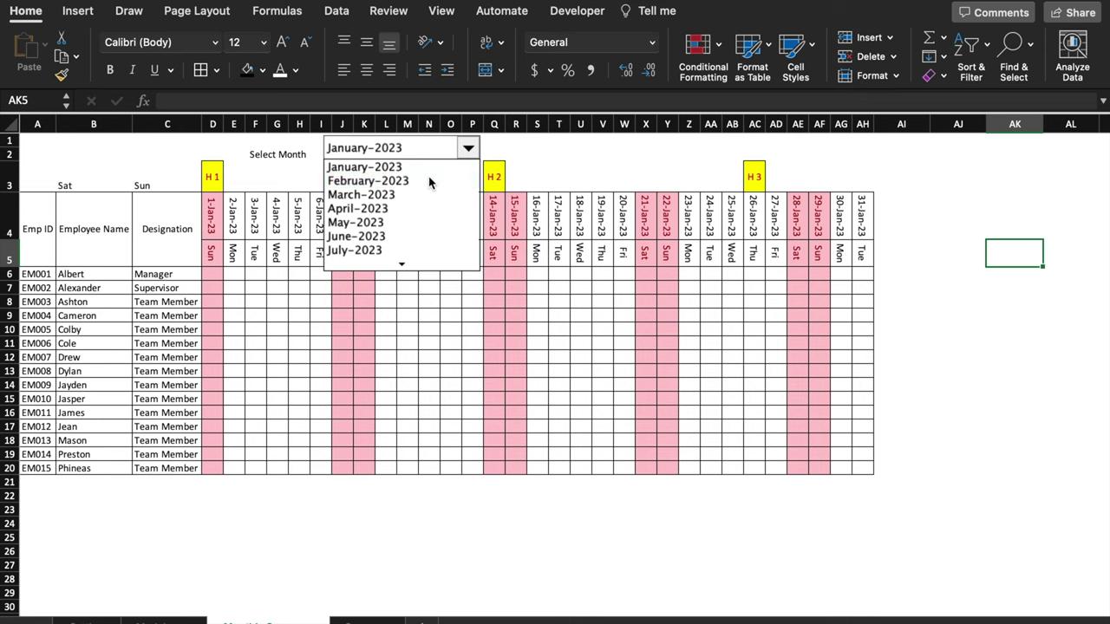
left_click(430, 182)
left_click(468, 149)
left_click(401, 182)
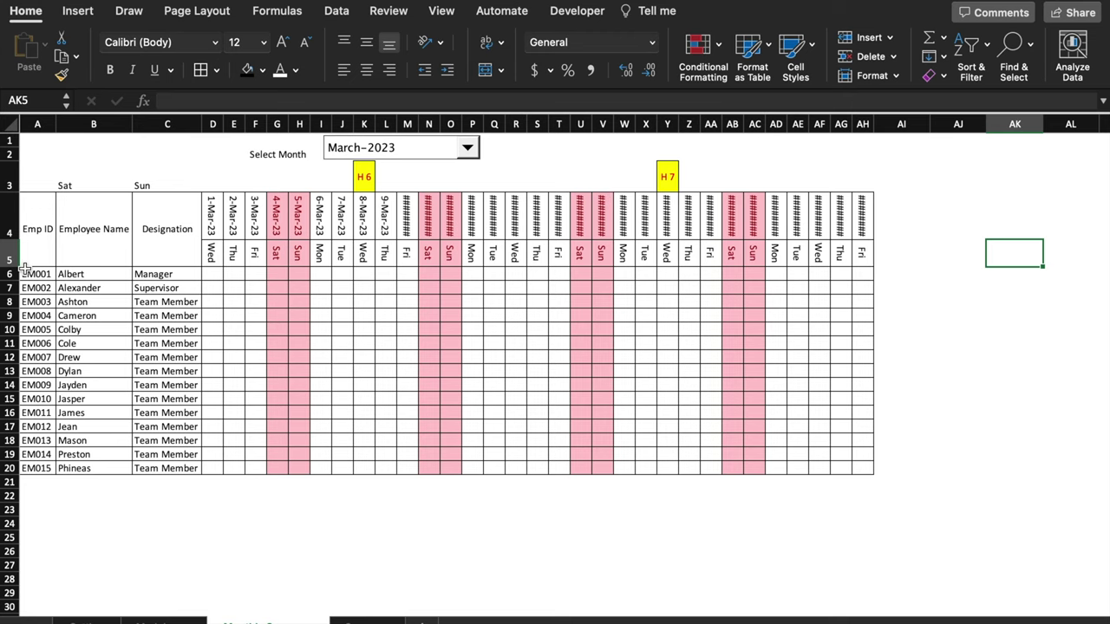
left_click(382, 149)
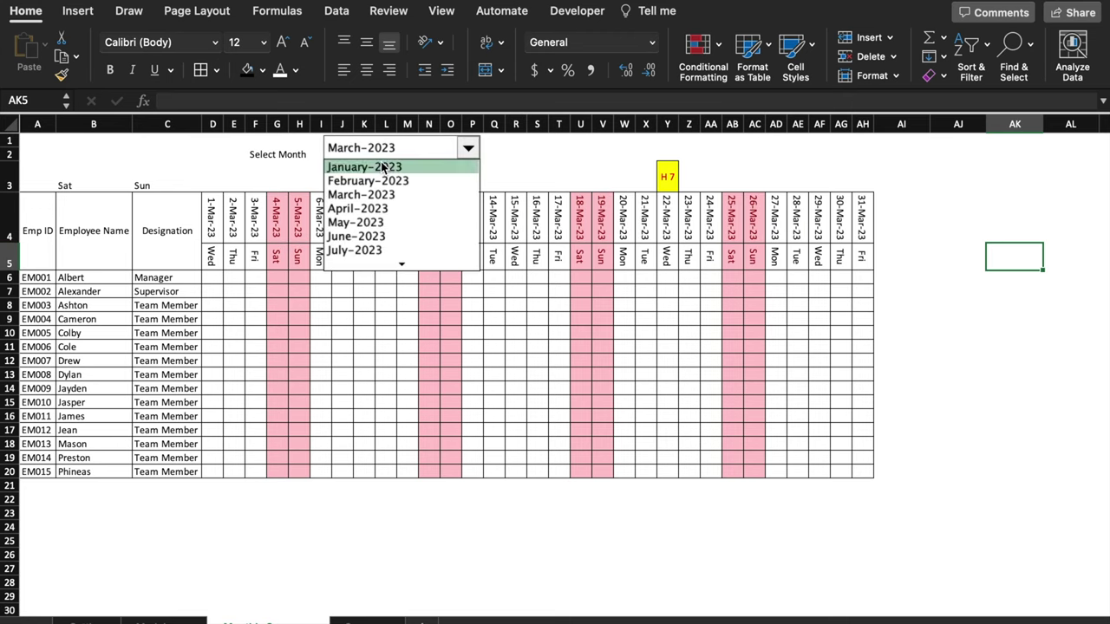
left_click(382, 166)
Fill the day-off cells B3:C3 with dark blue
left_click(39, 178)
left_click_drag(44, 192, 78, 180)
left_click_drag(78, 178, 155, 182)
left_click(262, 70)
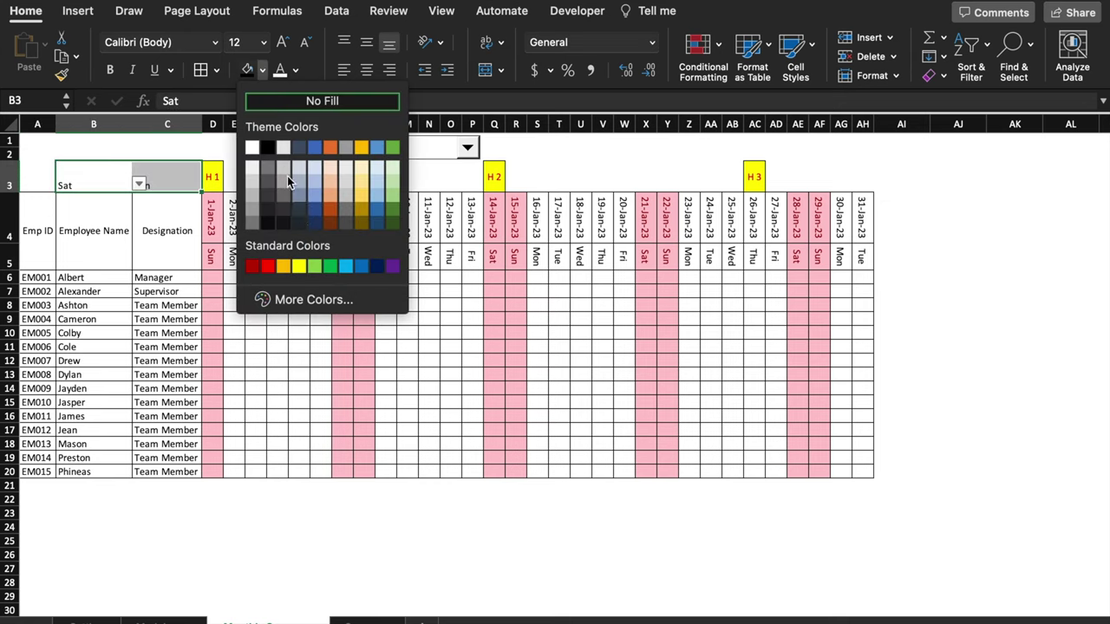
left_click(314, 223)
Make the text in B3:C3 yellow and bold, centred horizontally and vertically
left_click(295, 69)
left_click(347, 260)
left_click(366, 71)
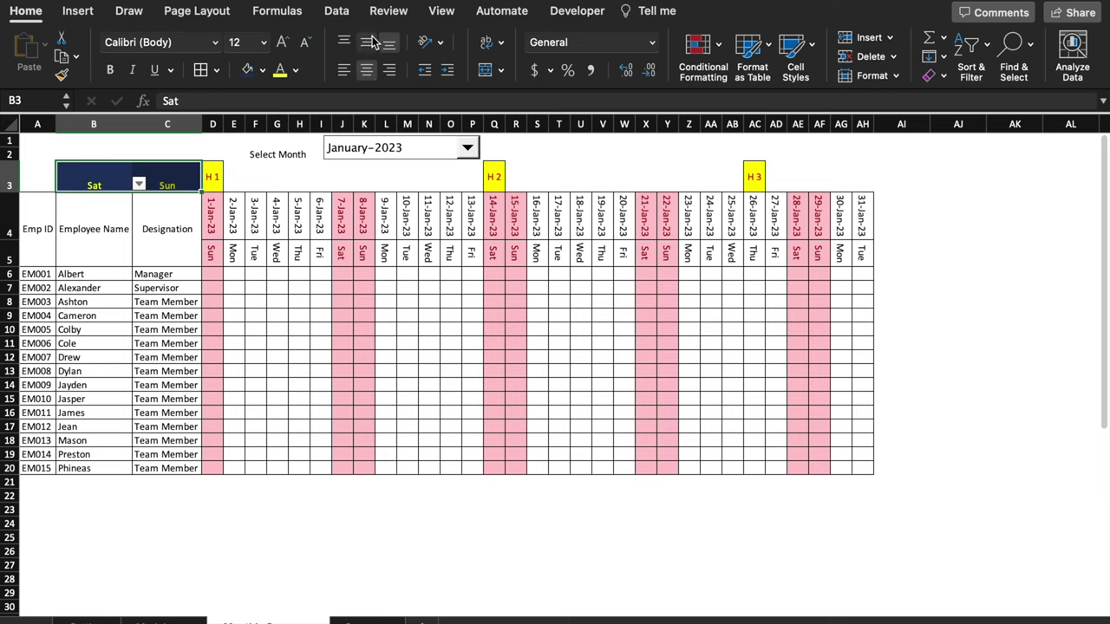
left_click(366, 42)
left_click(110, 69)
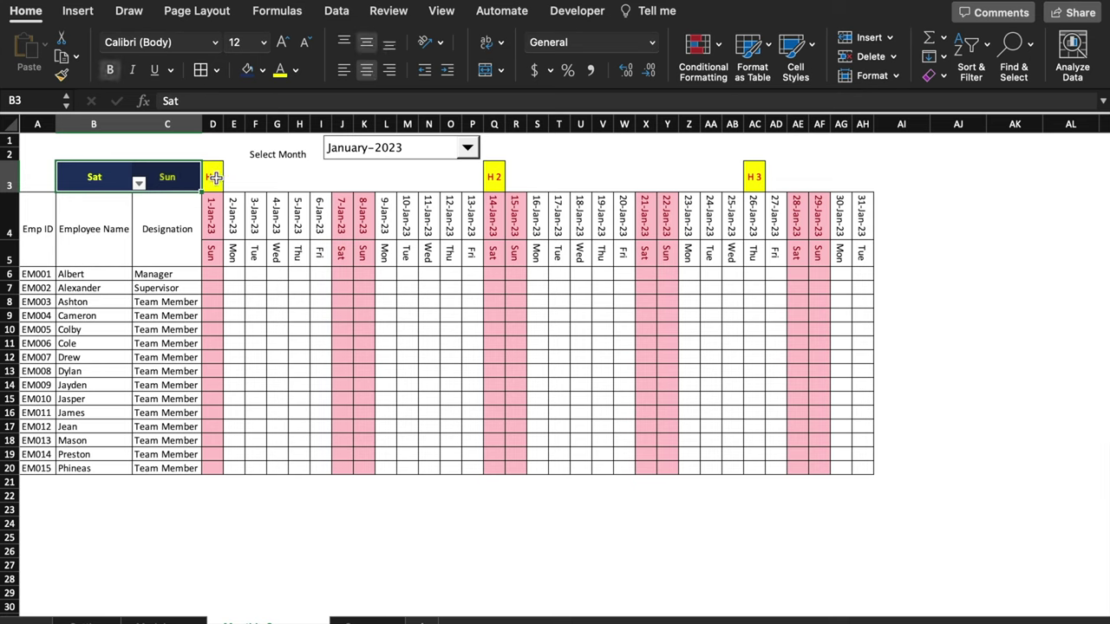
Apply the same dark blue fill to the holiday row D3:AH3 and to cell A3
left_click_drag(215, 177, 863, 178)
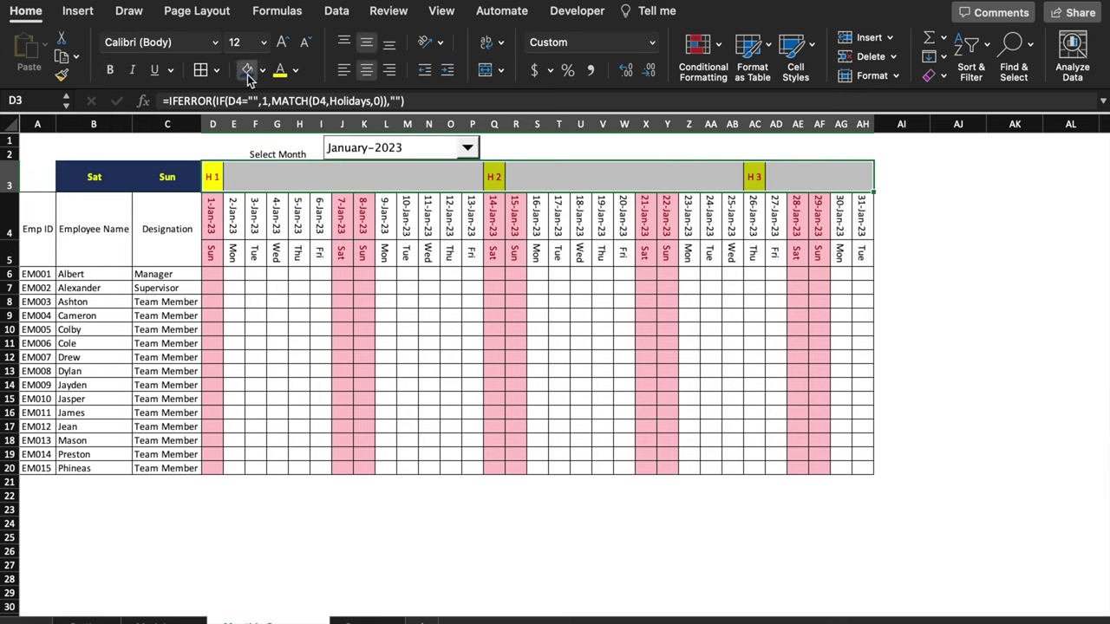
left_click(247, 69)
left_click(37, 177)
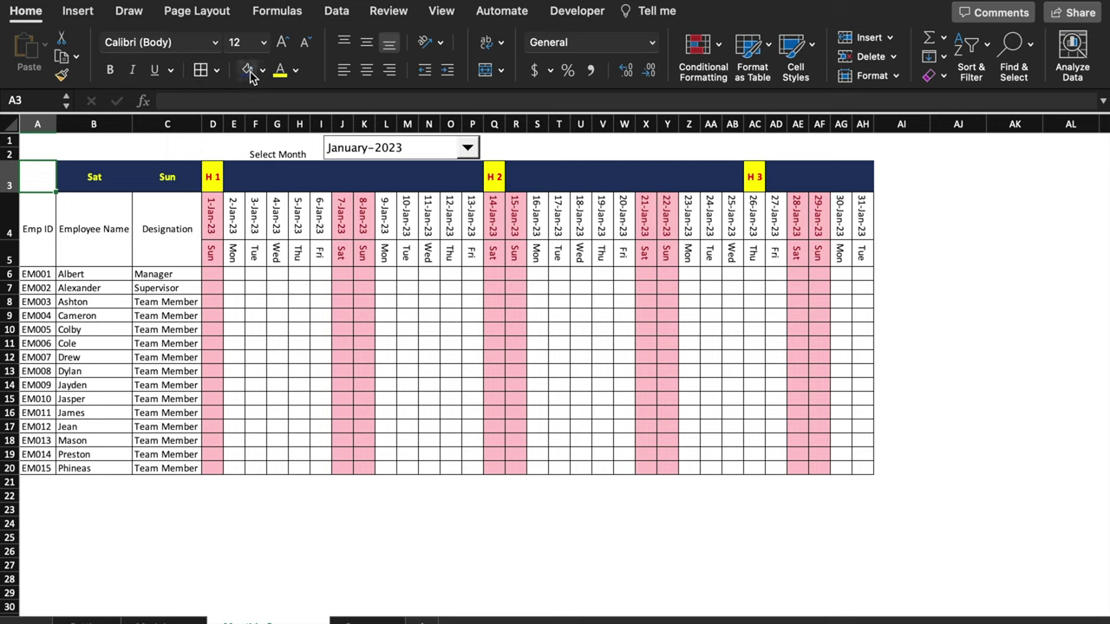
left_click(247, 69)
Fill the Emp ID, Employee Name and Designation header cells with light blue
left_click(488, 539)
left_click_drag(37, 231, 167, 229)
left_click(898, 212, "super")
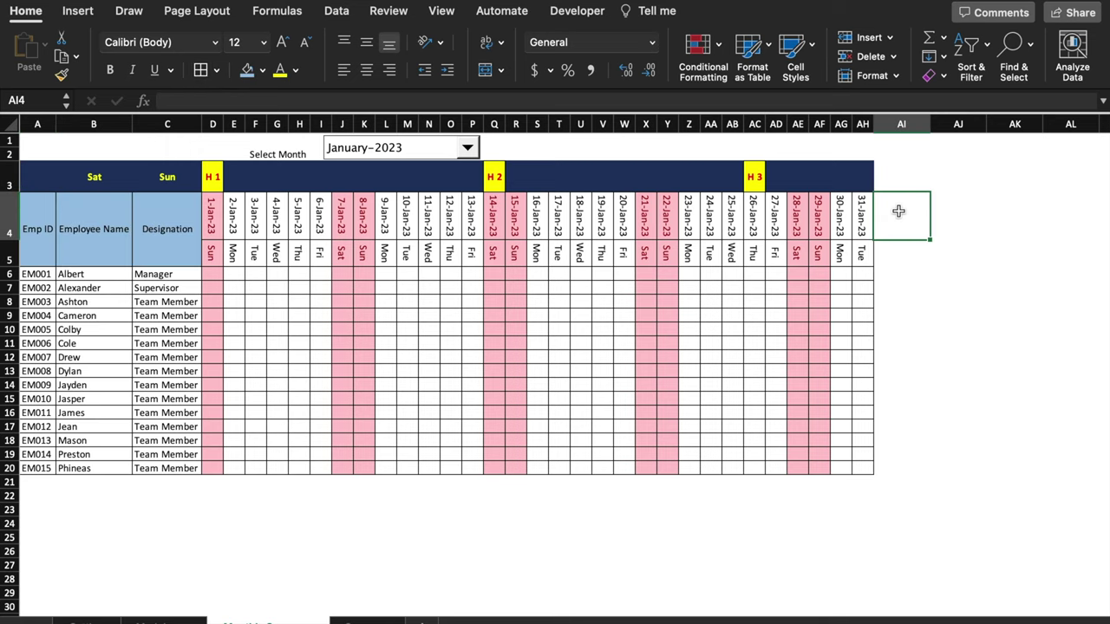
left_click(898, 250)
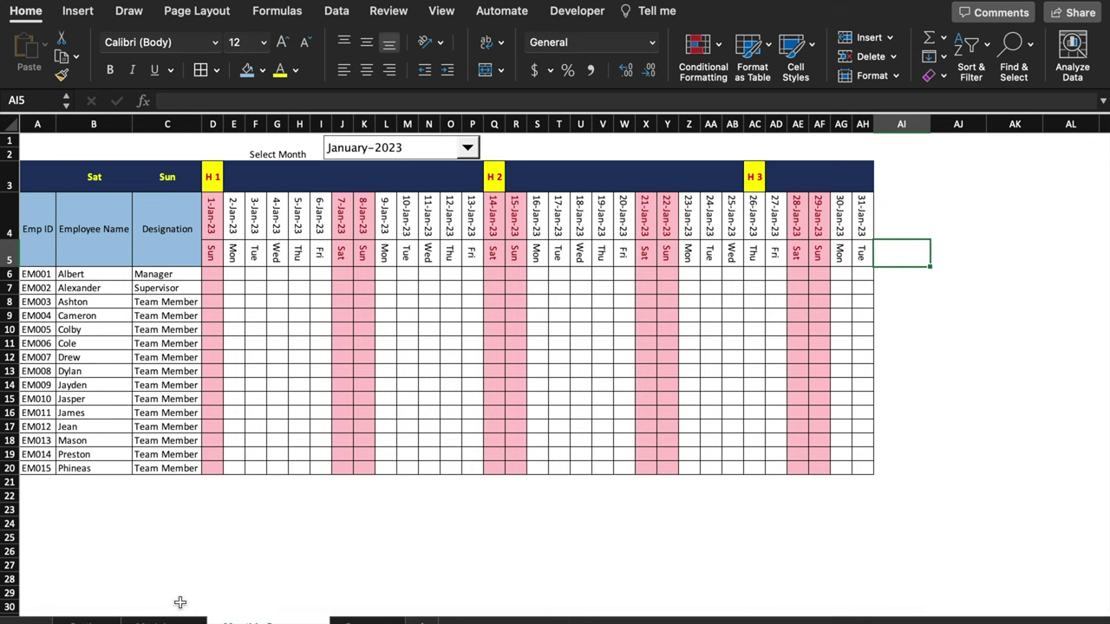
Copy the leave types and their codes from A2:B11 of the Setting sheet
left_click(87, 622)
left_click_drag(84, 156, 186, 279)
key("ctrl+c")
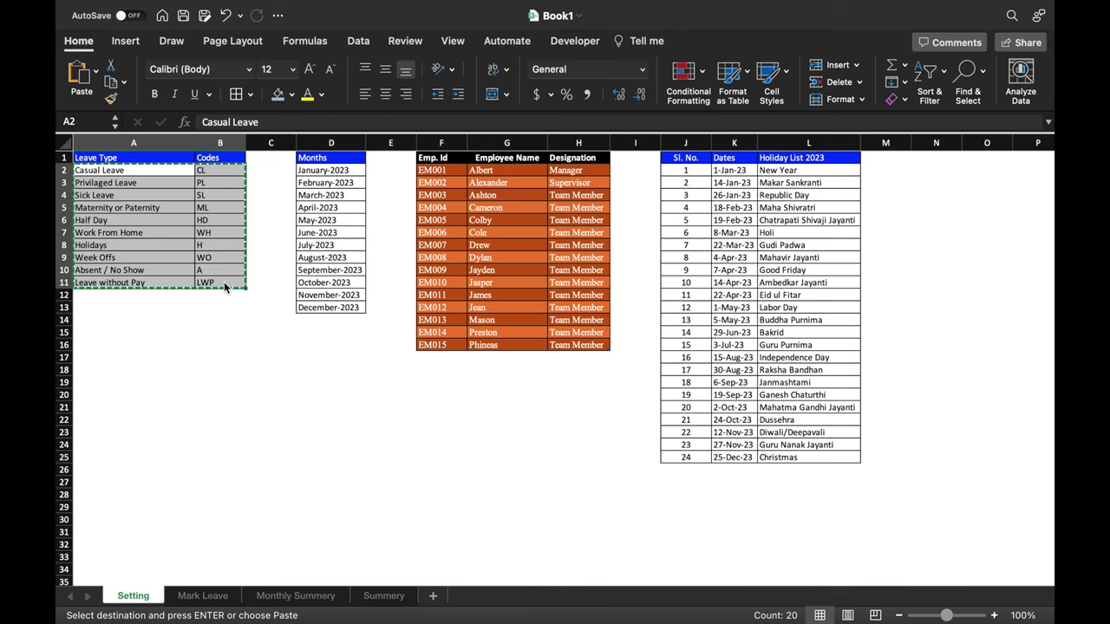
Paste the copied leave list as transposed values at AI4 of the Monthly Summery sheet
left_click(260, 622)
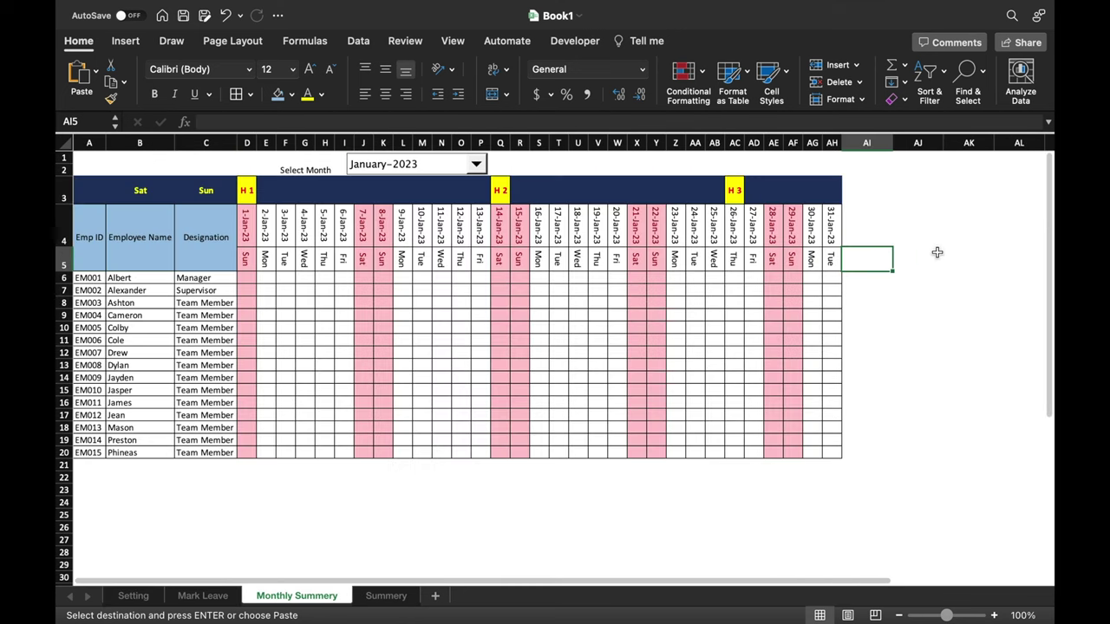
left_click(867, 215)
right_click(866, 216)
mouse_move(794, 279)
left_click(589, 570)
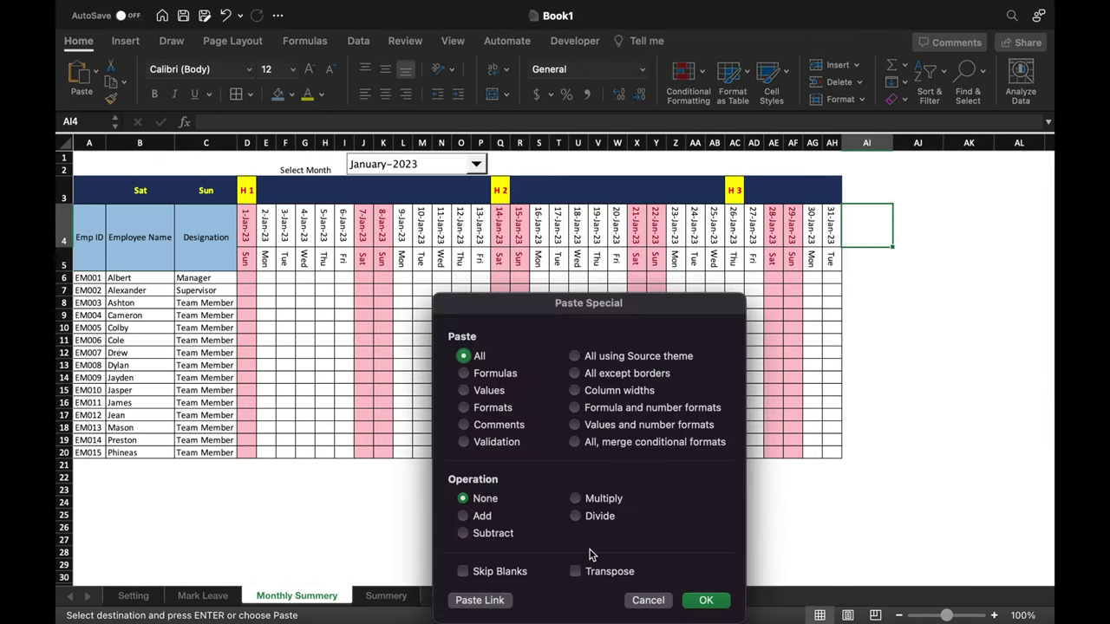
left_click(465, 391)
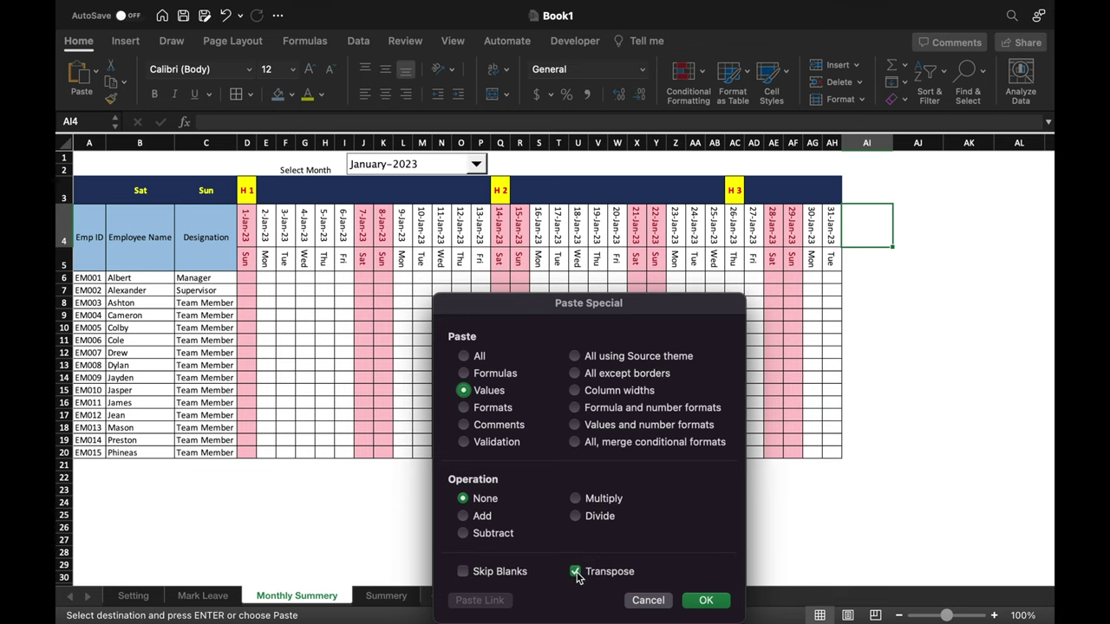
left_click(706, 600)
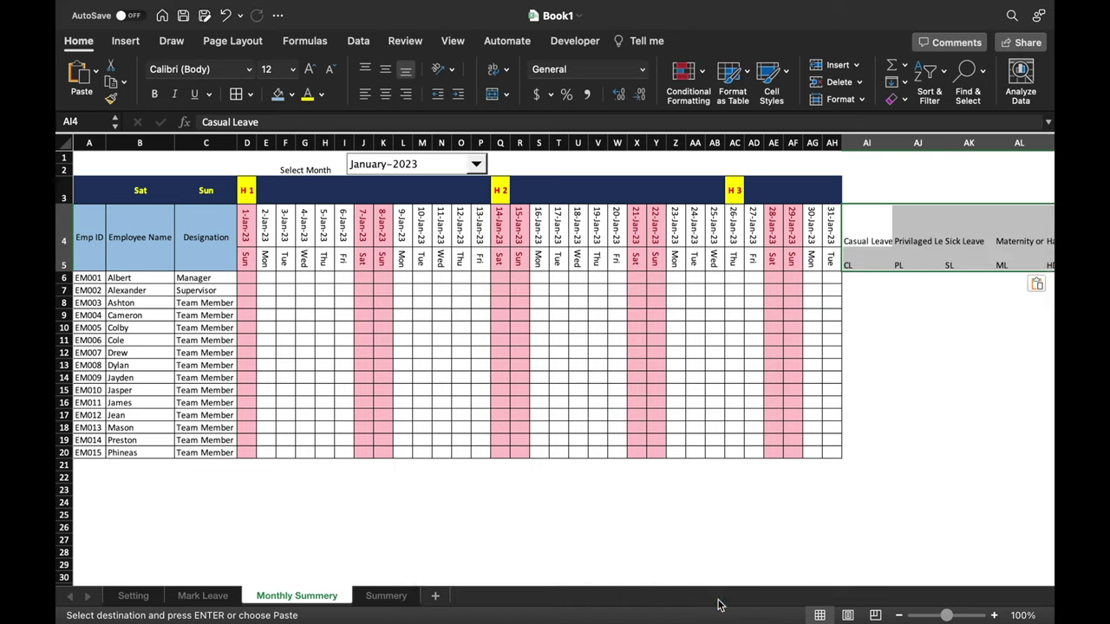
Centre the pasted leave types and codes in their cells and wrap the leave type text in row 4
left_click(918, 327)
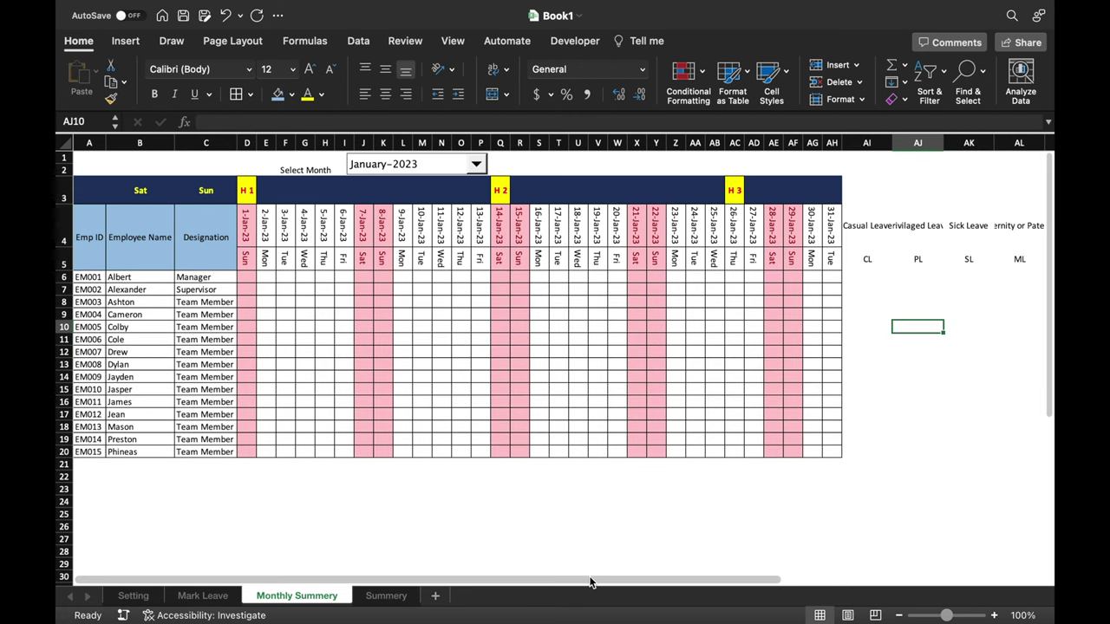
left_click_drag(590, 581, 826, 574)
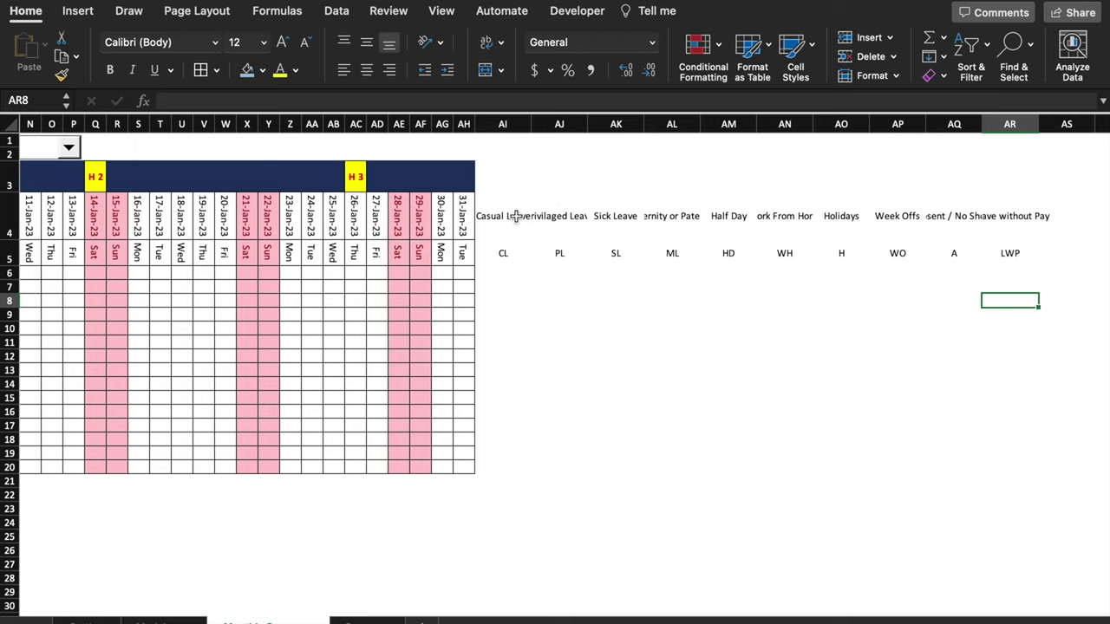
left_click_drag(535, 222, 1034, 228)
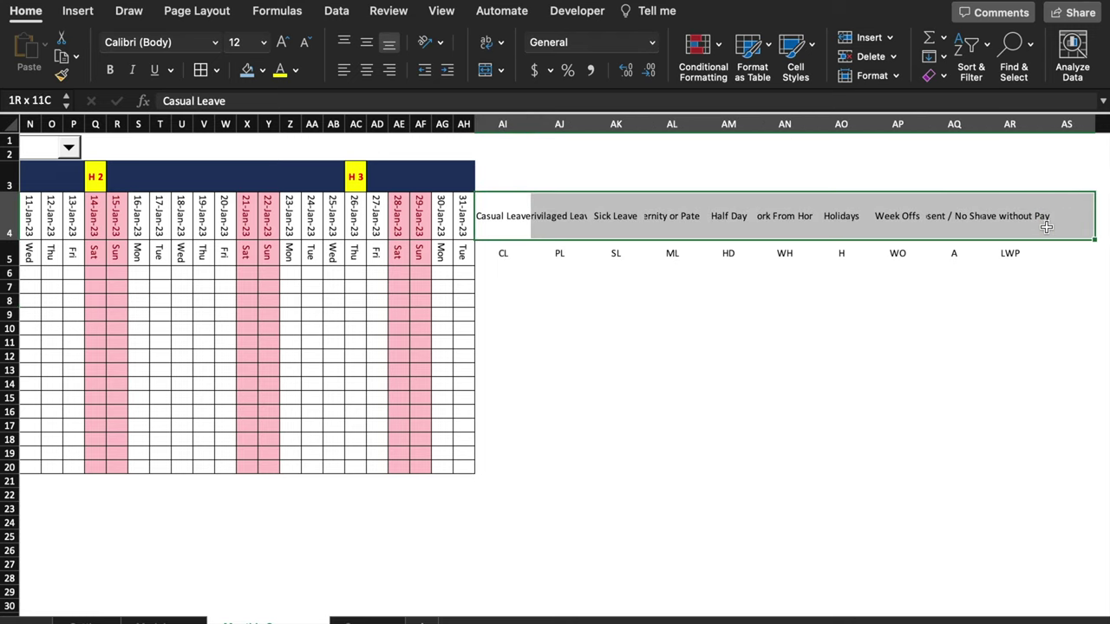
left_click(500, 42)
left_click(523, 69)
Add borders to all cells of the leave table in AI4:AR20
left_click(698, 358)
left_click_drag(503, 217, 1016, 468)
left_click(492, 173)
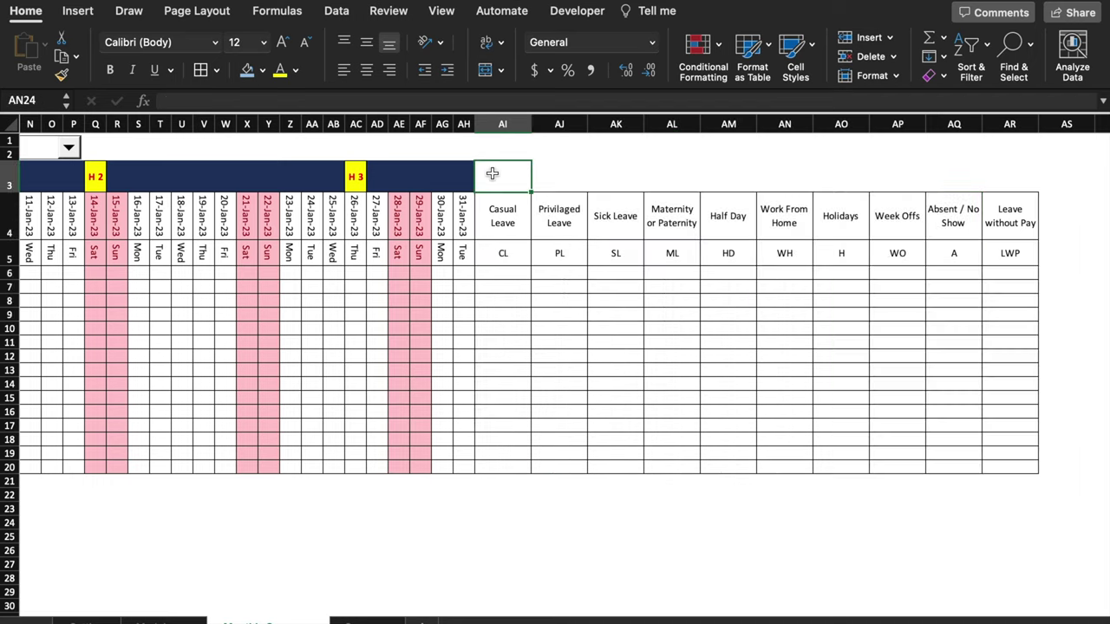
Merge and centre AI3:AR3 above the leave headers and fill it with dark blue
left_click_drag(495, 173, 989, 176)
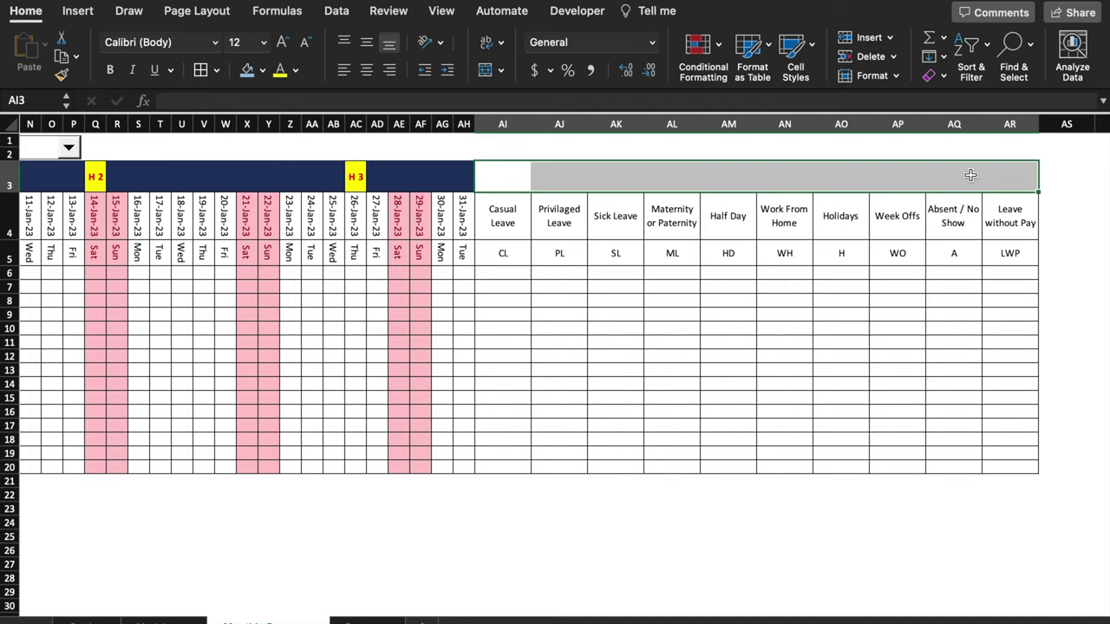
left_click(485, 73)
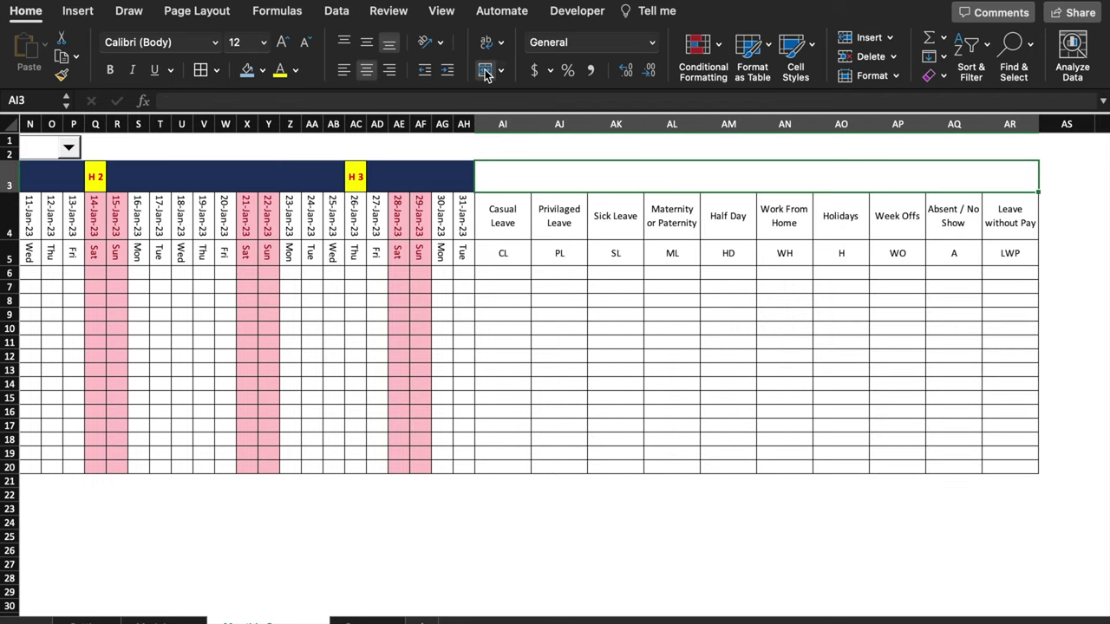
left_click(262, 70)
left_click(314, 228)
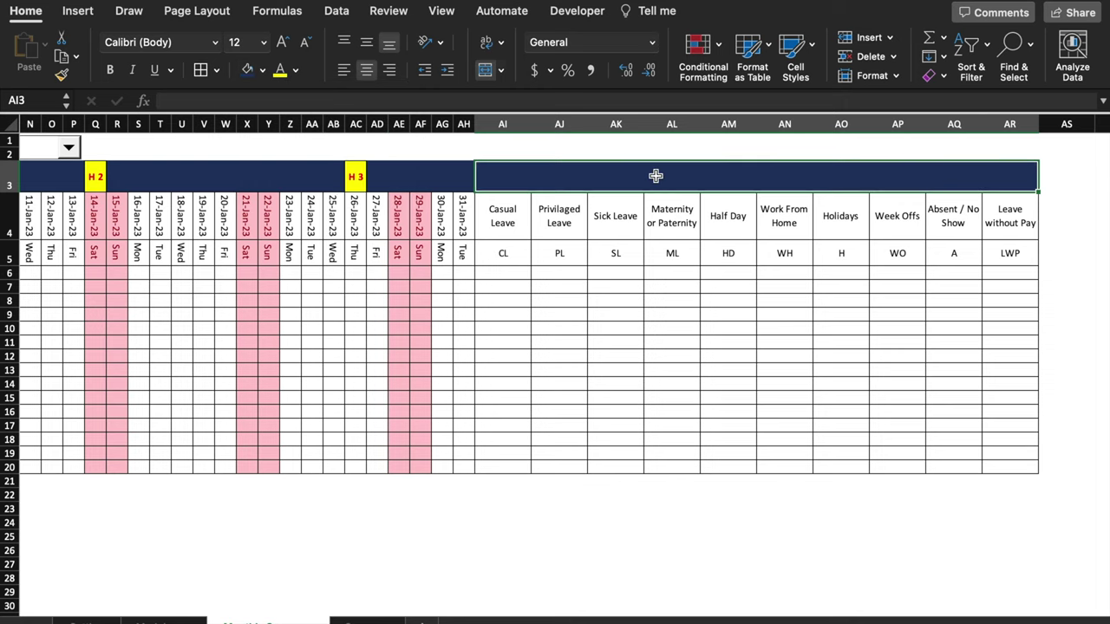
Enter the title "Monthly Leaves" in the merged AI3 cell, enlarge its font and centre it vertically
type("Monthly Leaves")
left_click(1066, 246)
left_click(873, 176)
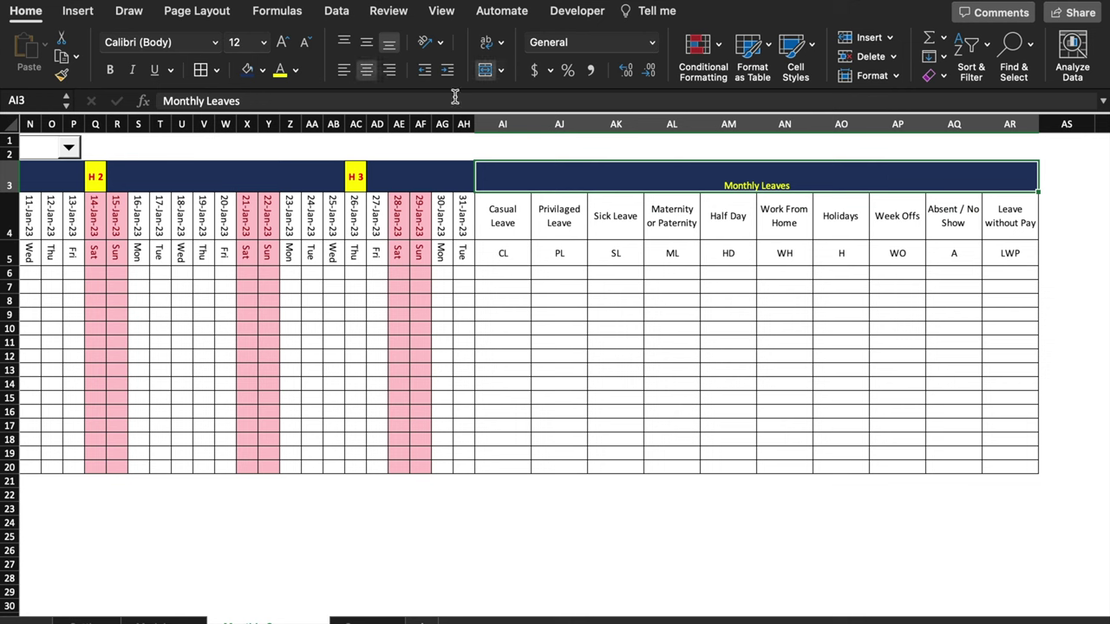
left_click(281, 42)
left_click(420, 579)
Change the font of the entire sheet to Times New Roman
left_click(10, 124)
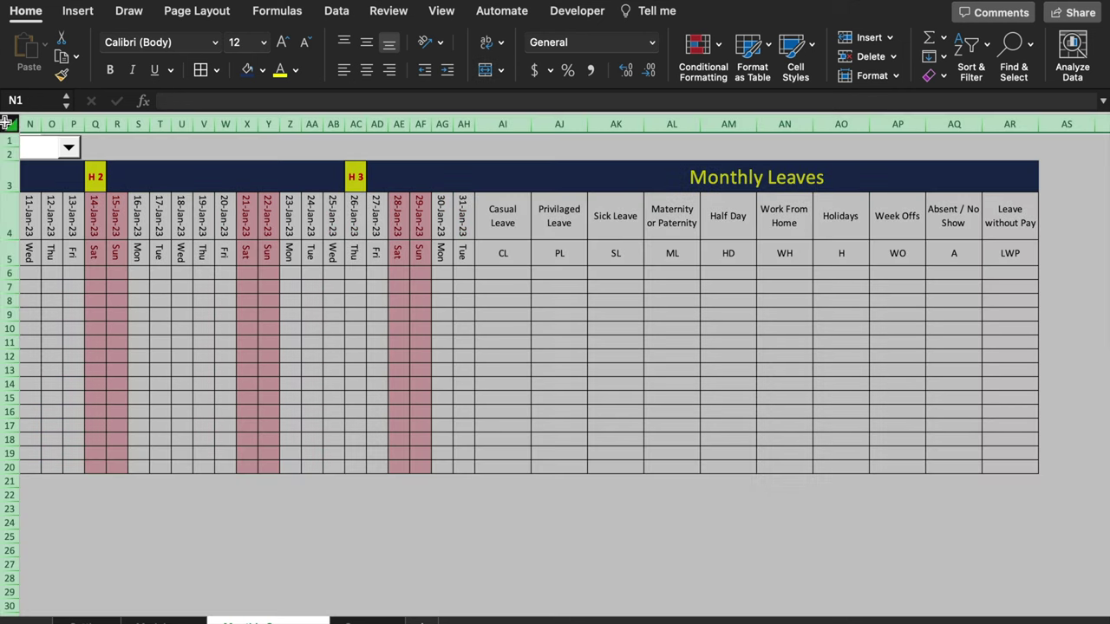
left_click(213, 43)
left_click(221, 193)
Start a COUNTIF formula in AI6 under Casual Leave, using D4:AH4 as the range
left_click(952, 273)
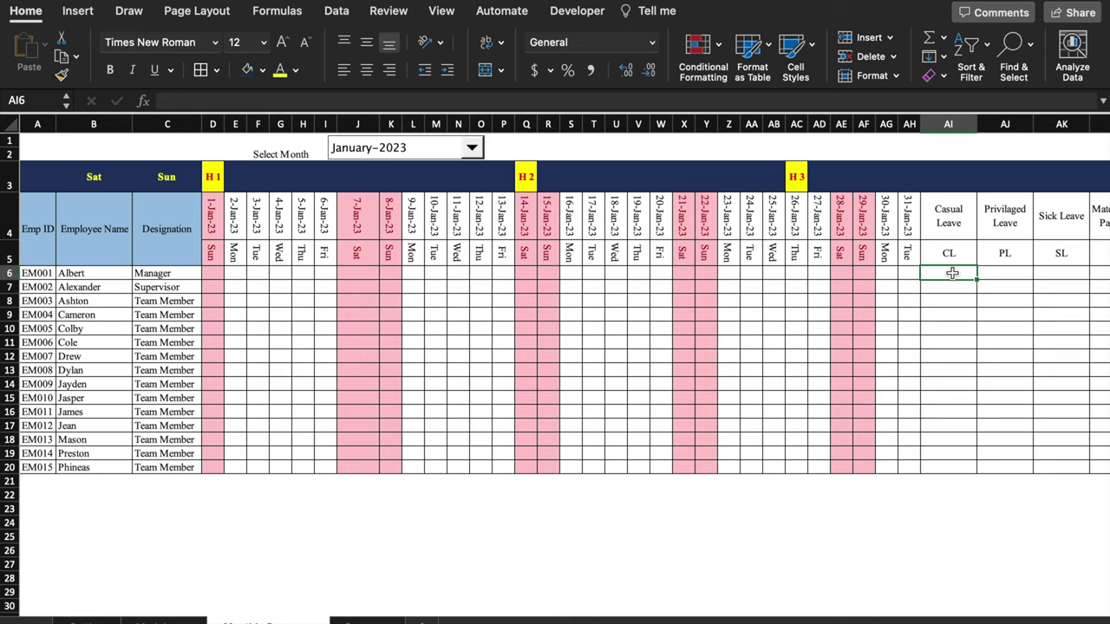
type("=")
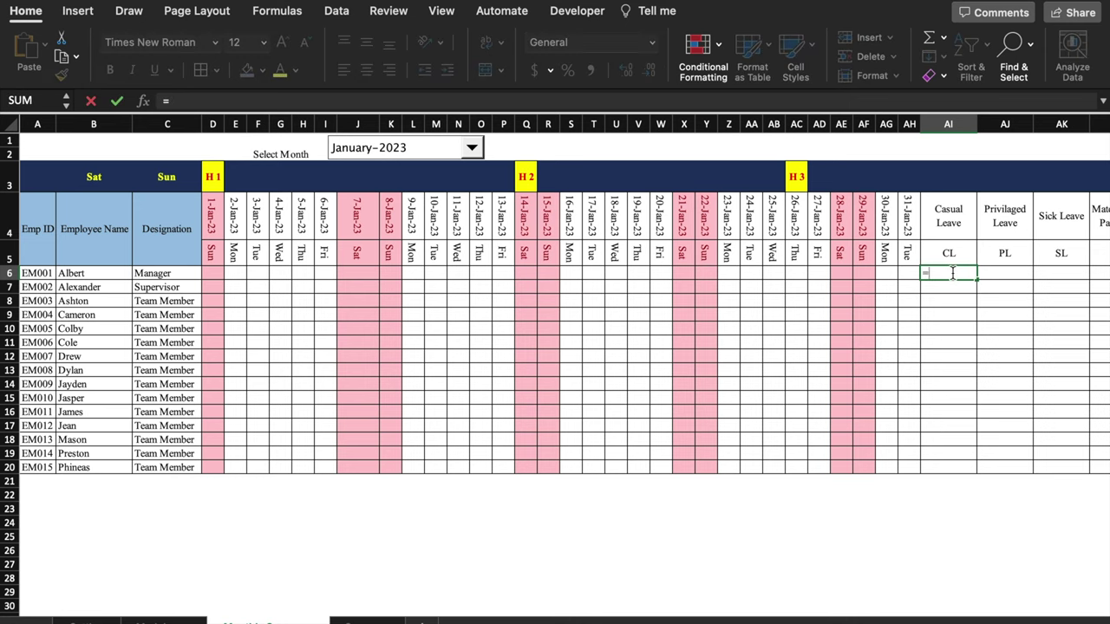
type("countif(")
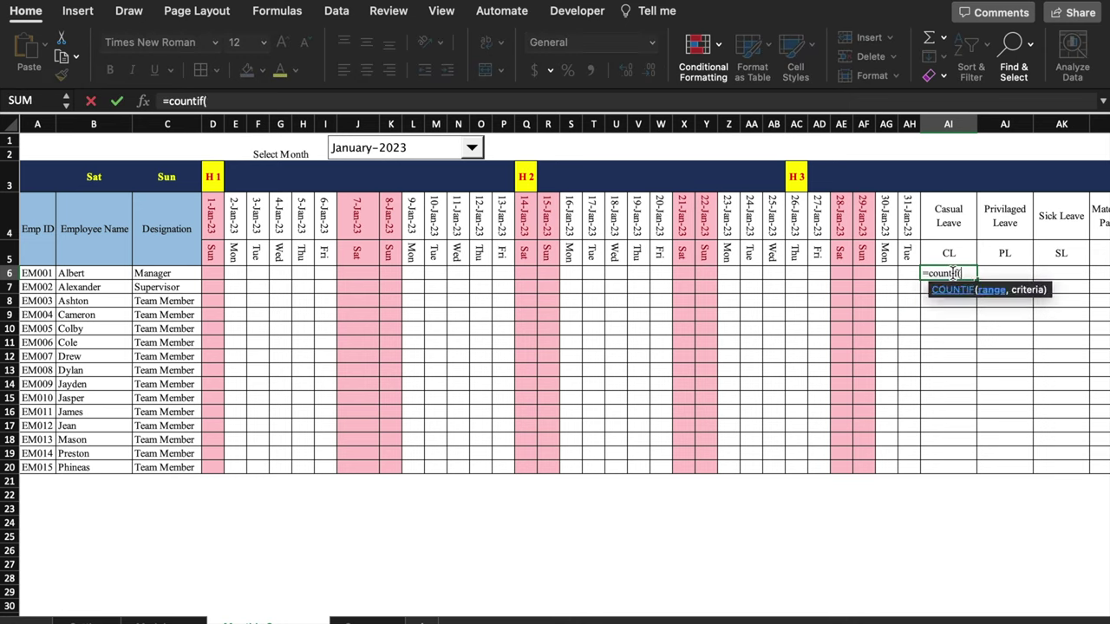
left_click_drag(214, 218, 907, 227)
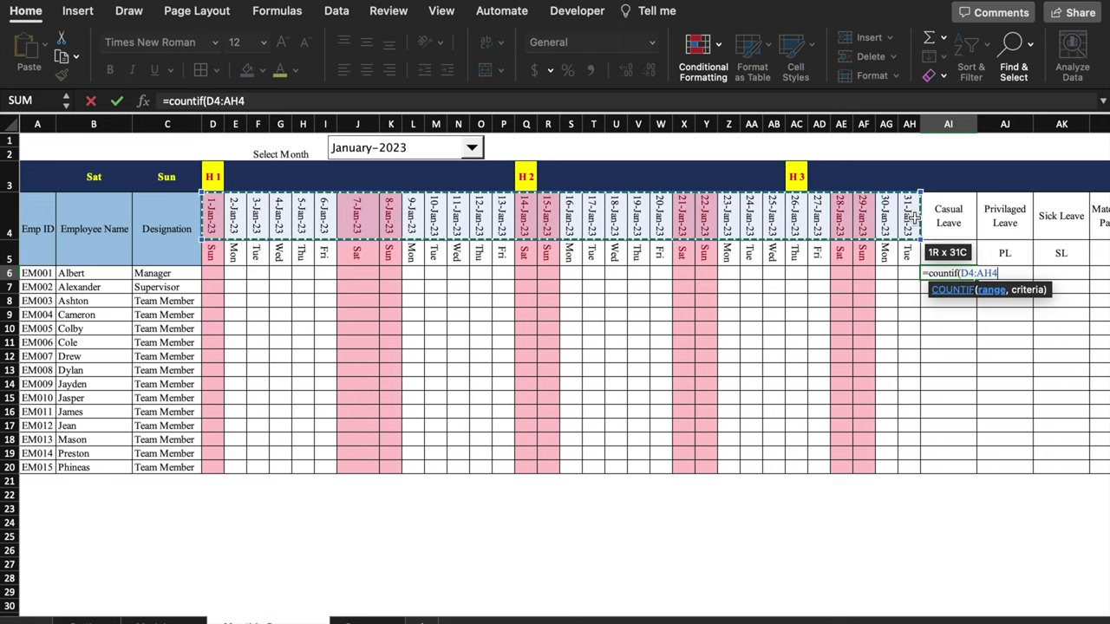
Lock the columns of the COUNTIF range in AI6 so that it reads $D4:$AH4
left_click(208, 101)
type("$")
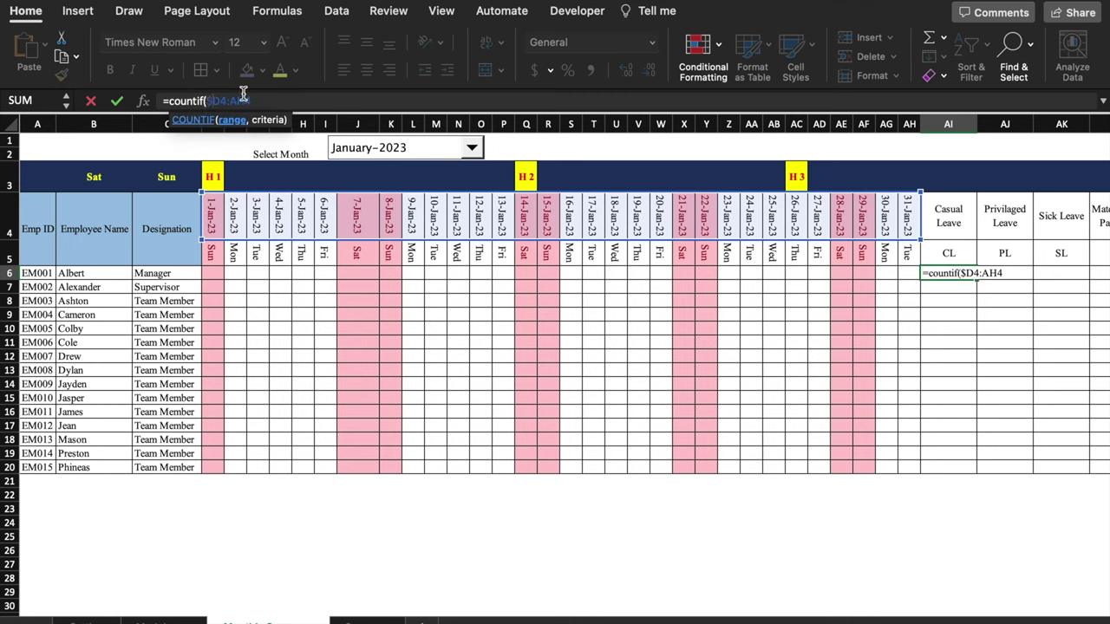
key("Right")
key("Right")
key("Right")
key("Right")
type("$")
left_click(278, 100)
type(",")
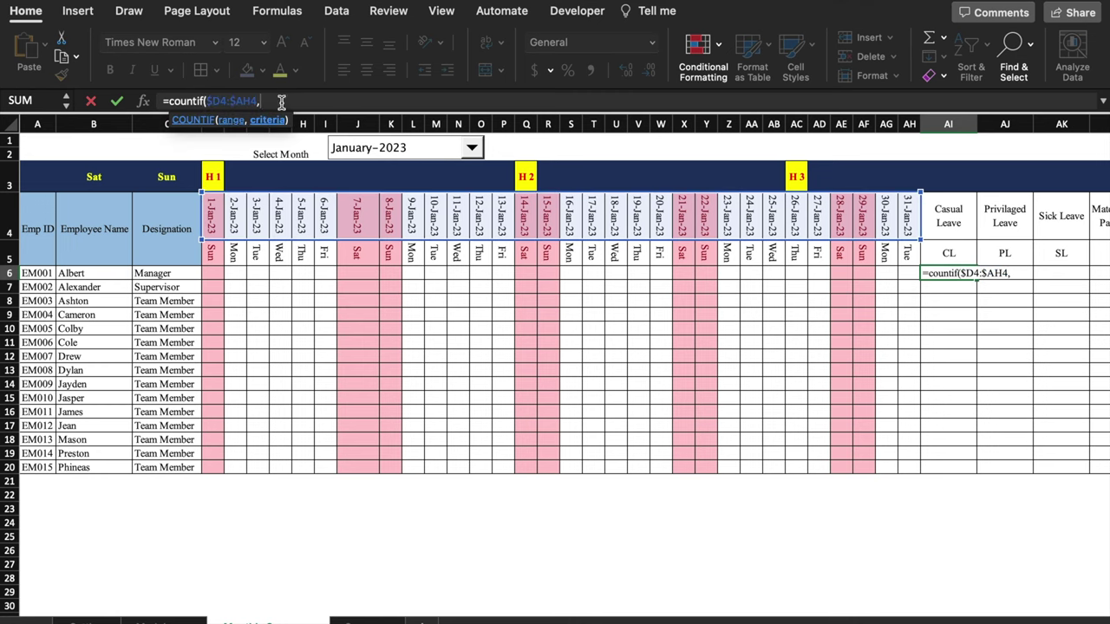
Add AI$5 as the criterion and complete the formula =COUNTIF($D4:$AH4,AI$5) in AI6
left_click(961, 252)
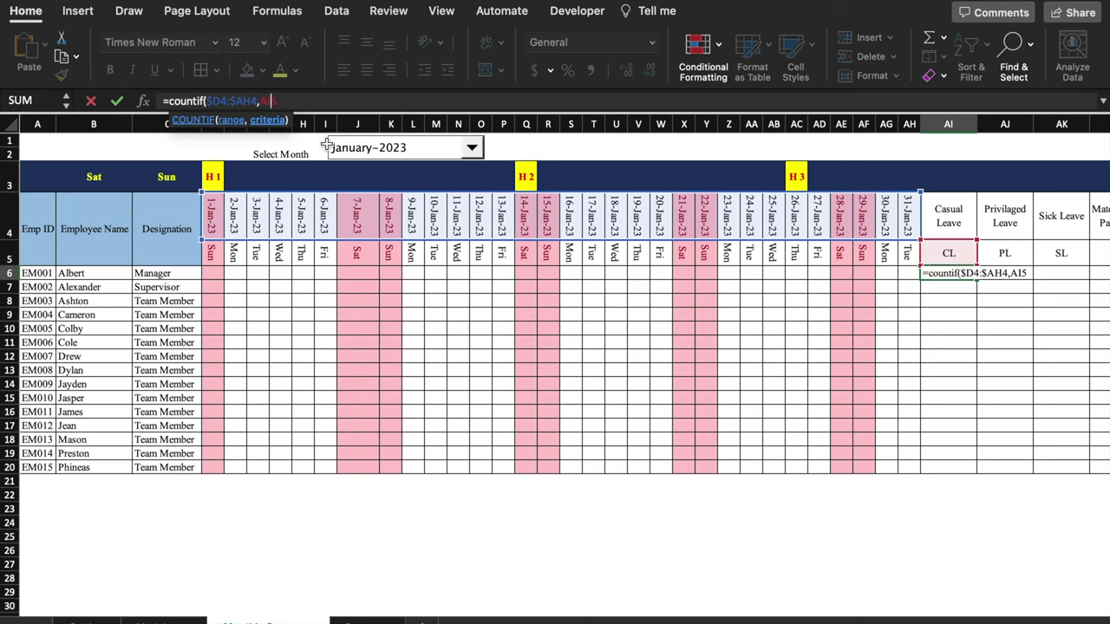
key("Left")
type("$5)")
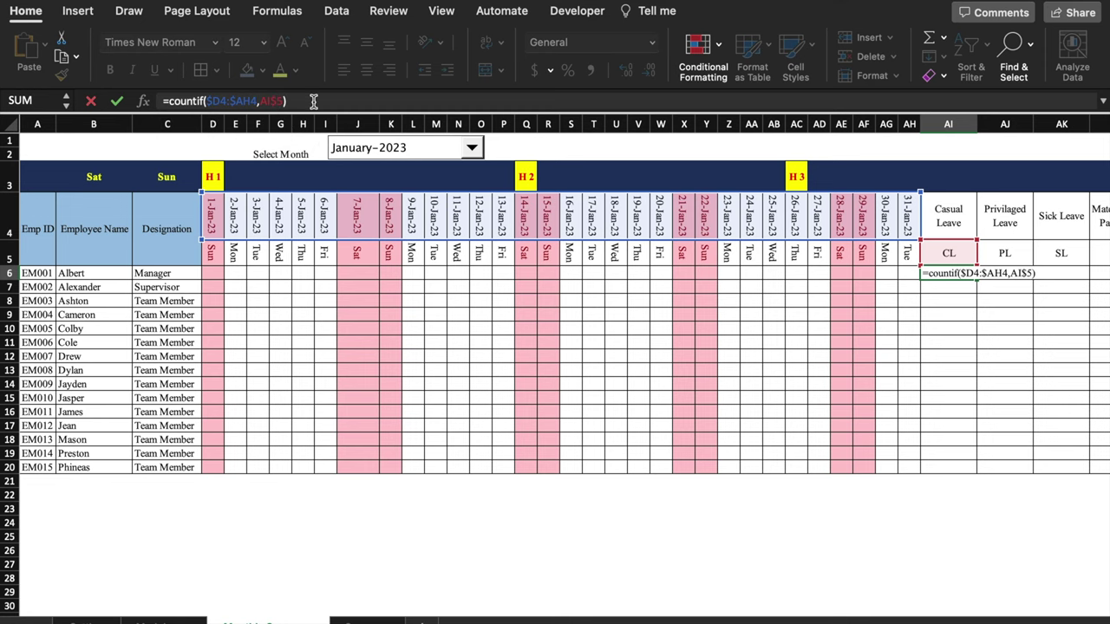
key("Return")
Fill the COUNTIF formula from AI6 across and down to AR20 and centre the values
scroll(539, 286, "right", 5)
left_click(540, 272)
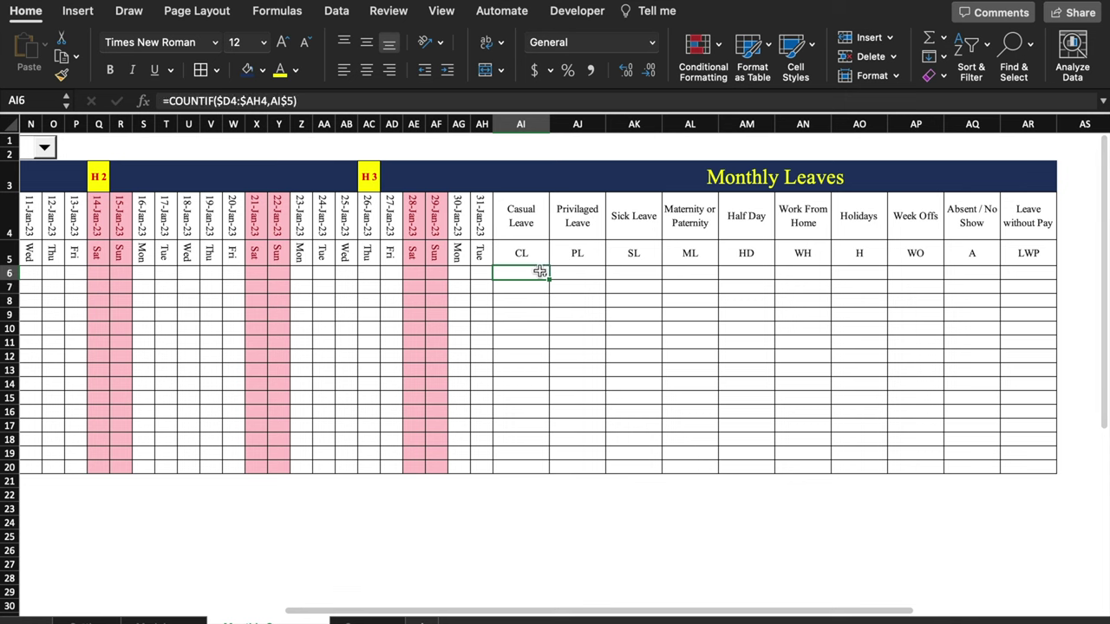
left_click_drag(548, 278, 1055, 474)
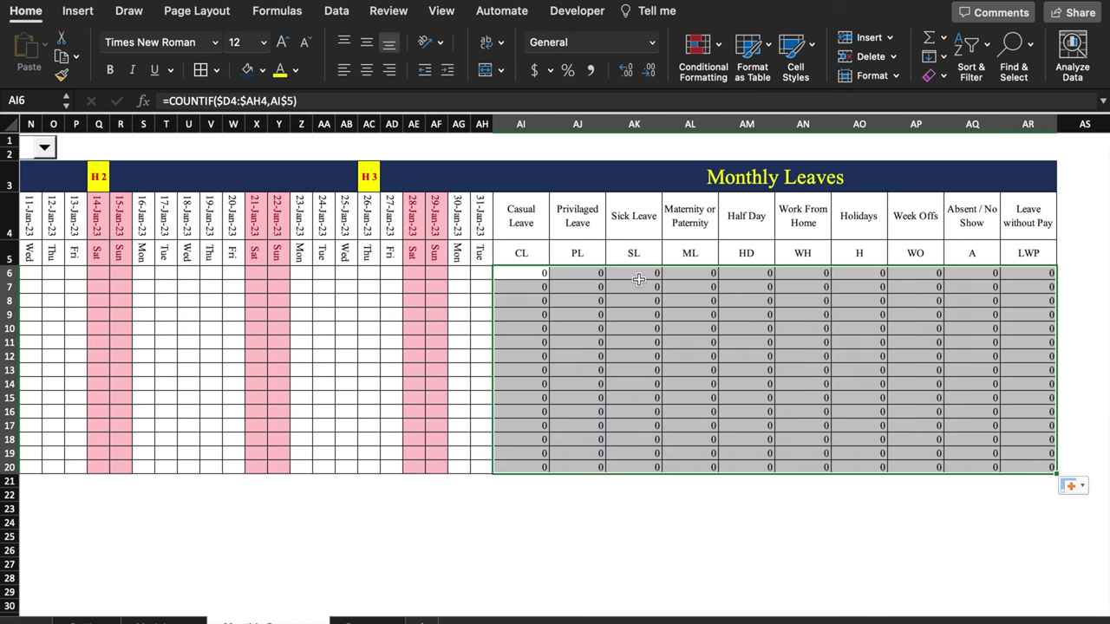
left_click(367, 71)
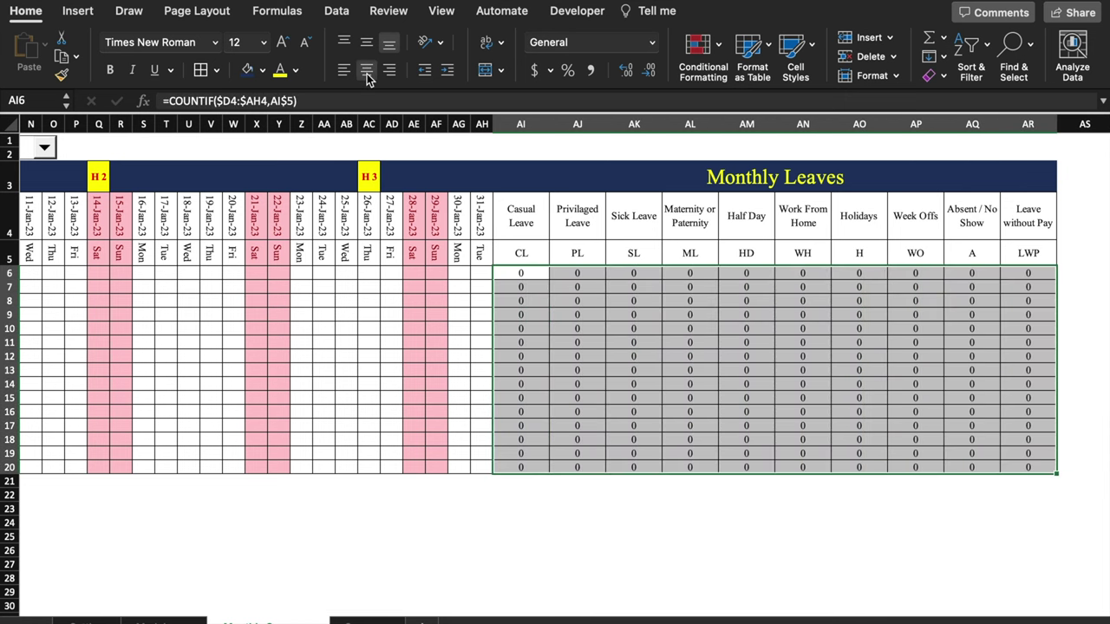
Fill the leave headers AI4:AP4 individually with yellow, light blue, dark red, blue, green, sky blue, light green and purple
left_click(512, 220)
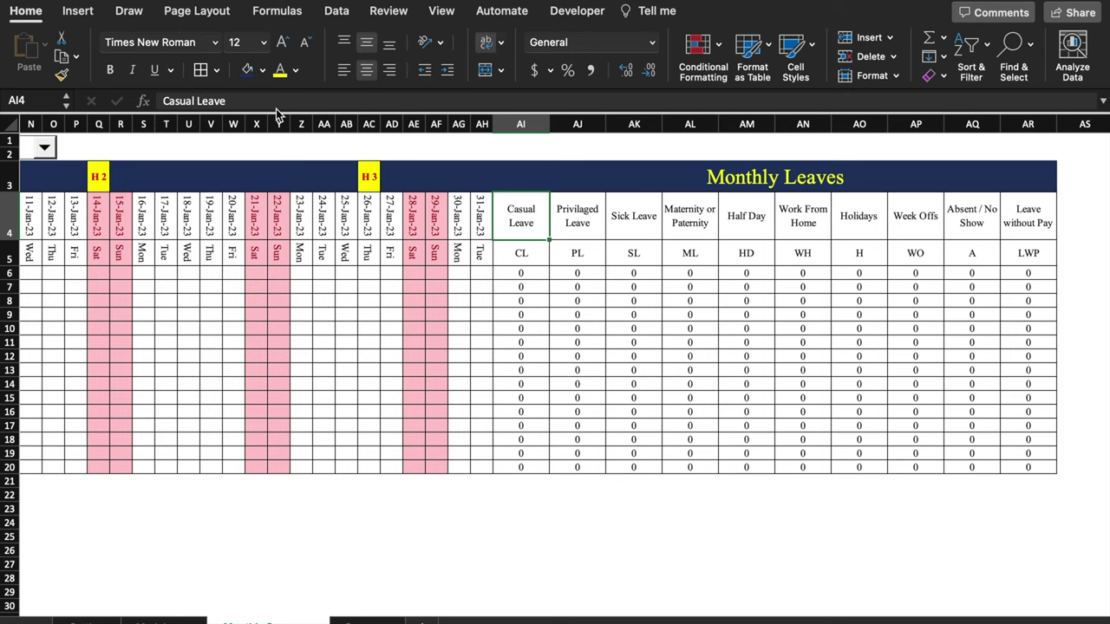
left_click(261, 69)
left_click(300, 263)
left_click(578, 216)
left_click(634, 216)
left_click(690, 216)
left_click(802, 216)
left_click(914, 216)
left_click(384, 263)
Fill the Absent / No Show header with grey and the Leave without Pay header with orange
left_click(972, 216)
left_click(262, 69)
left_click(338, 139)
left_click(1028, 216)
left_click(262, 70)
left_click(323, 186)
left_click(802, 536)
Enter the headers "Total Leaves" in AS4 and "Total Leaves without Holidays" in AT4
left_click_drag(549, 613, 783, 594)
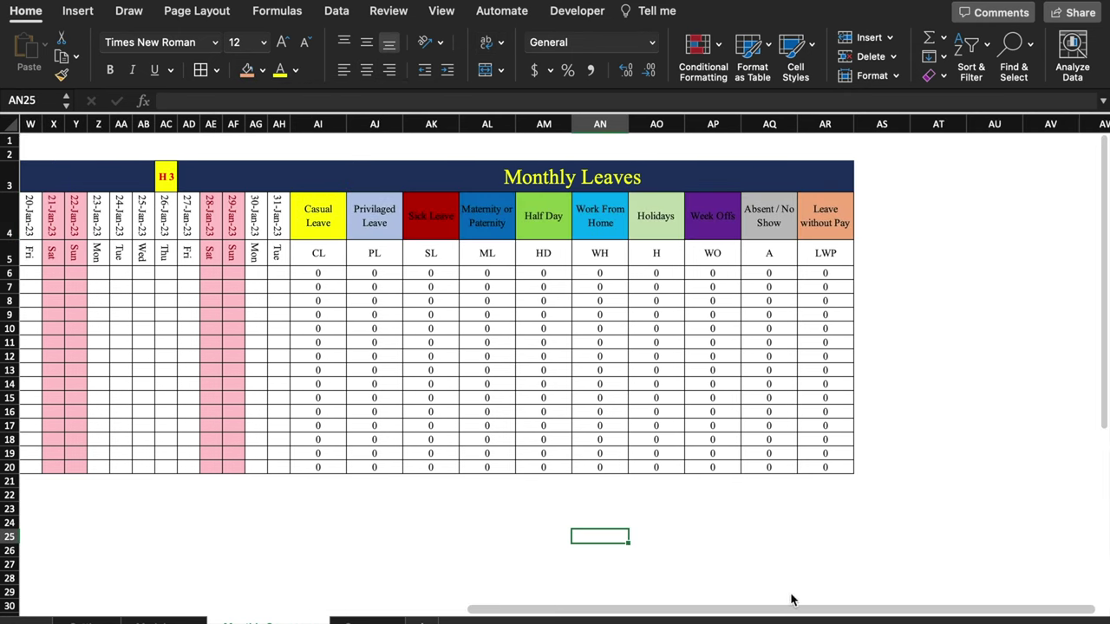
left_click(880, 213)
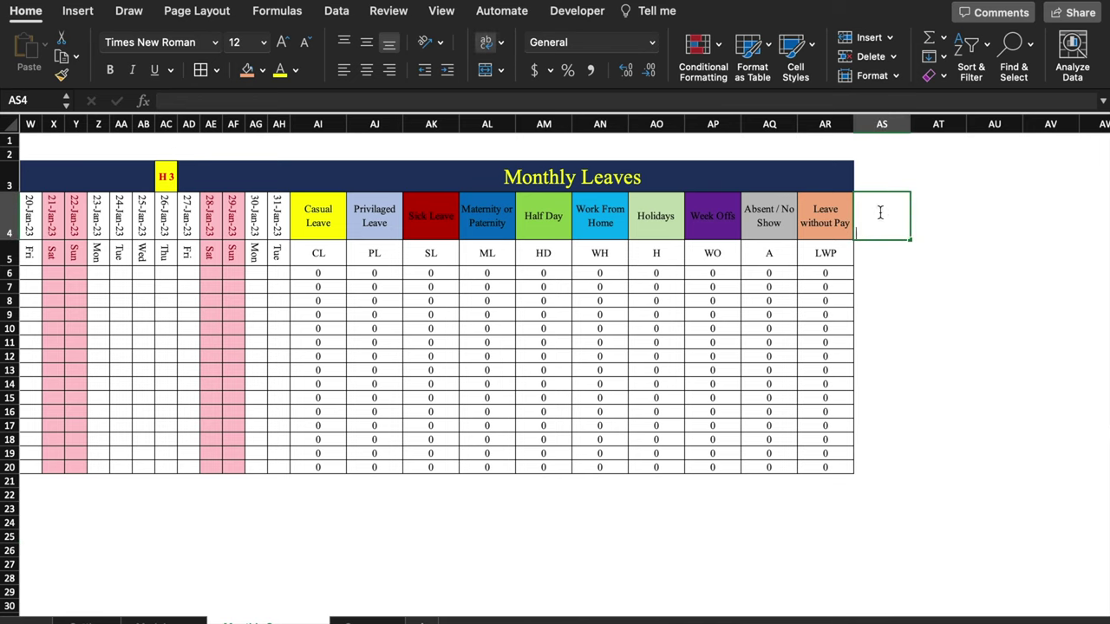
type("Total Leaves")
left_click(944, 215)
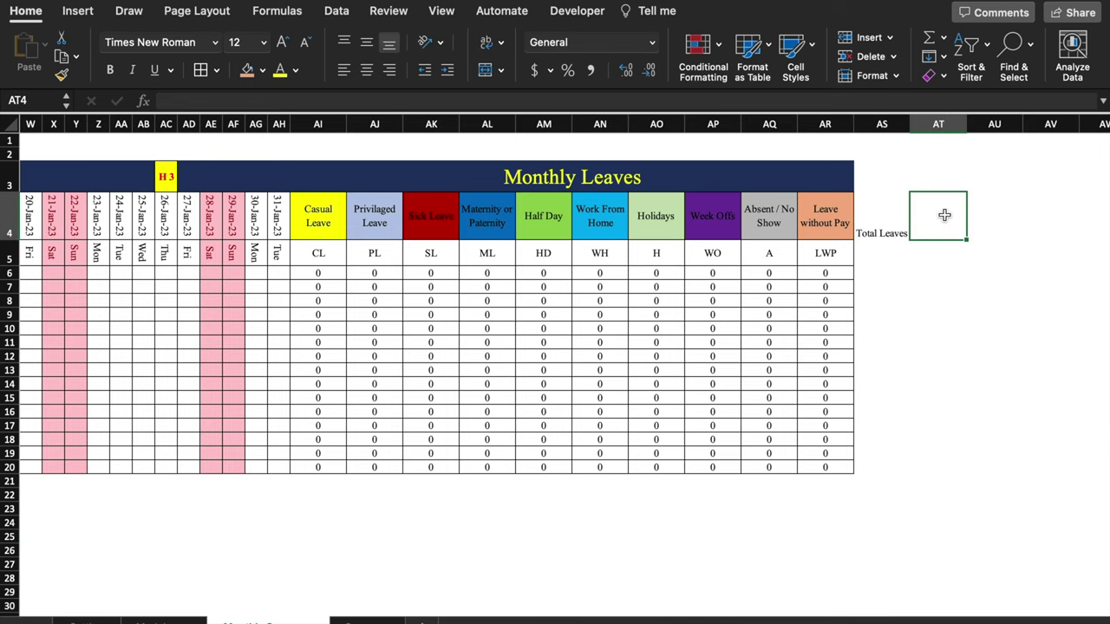
type("Total Leaves without Holidays")
left_click(1036, 338)
Wrap the text of the new total headers in row 4 and centre it vertically and horizontally
left_click_drag(904, 226, 989, 228)
key("alt+h")
key("w")
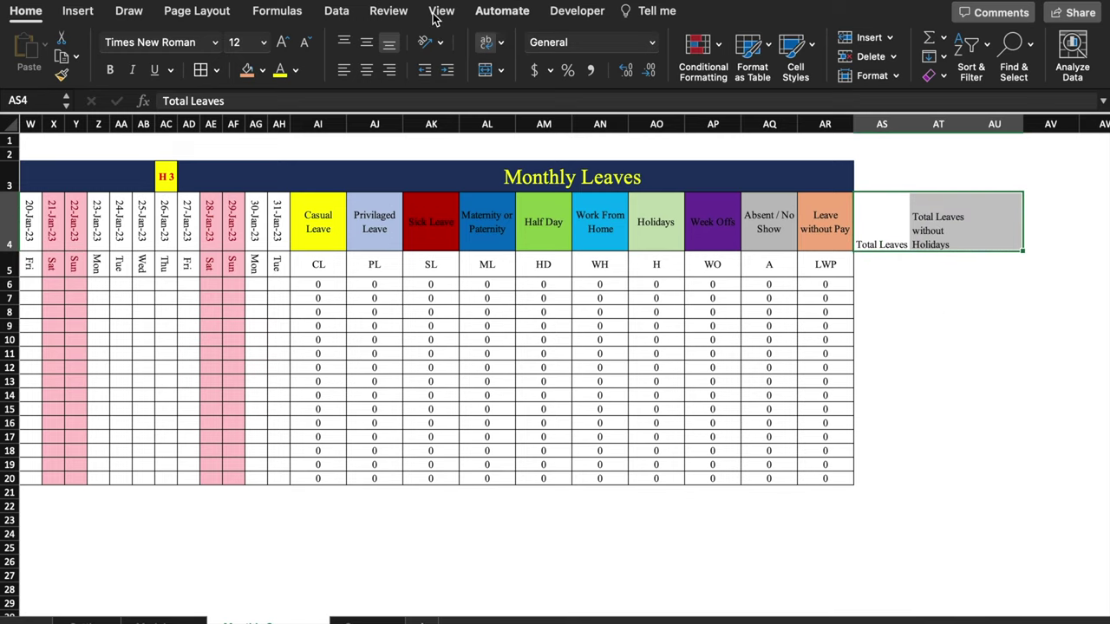
left_click(367, 42)
left_click(367, 69)
left_click(937, 325)
Extend the leave table's borders, coloured header fills and merged "Monthly Leaves" title to columns AS and AT
left_click_drag(886, 208, 941, 478)
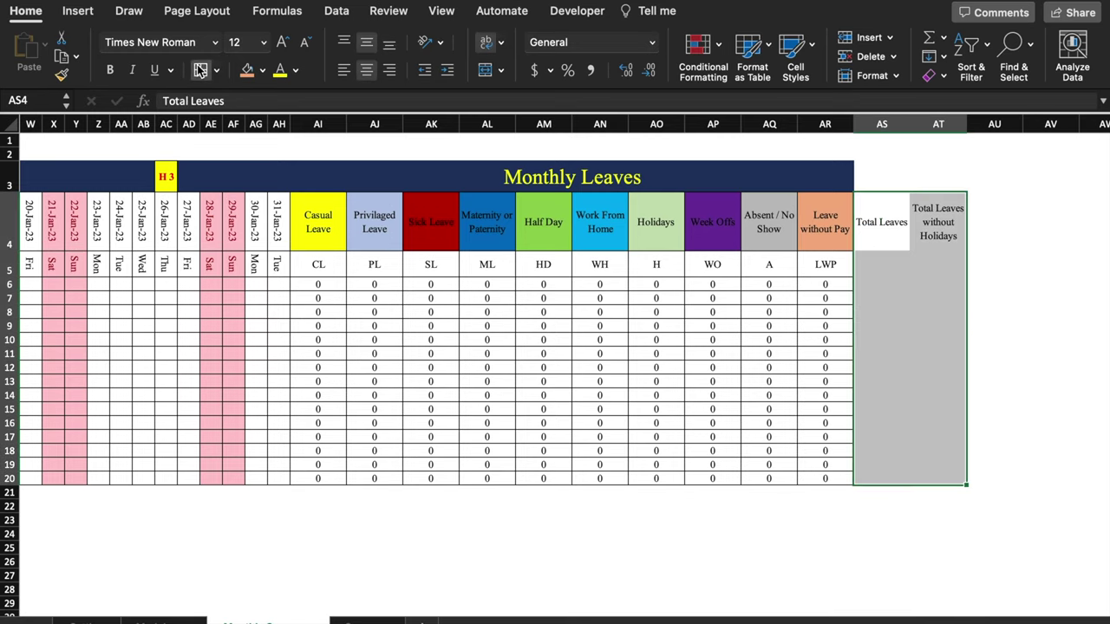
left_click_drag(731, 176, 864, 183)
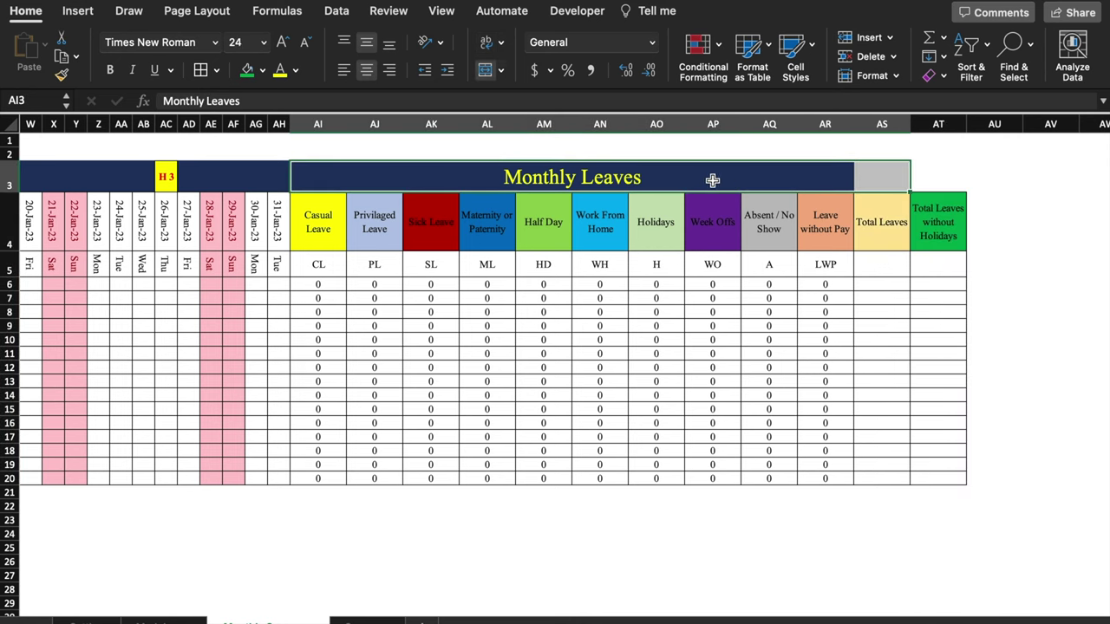
Enter "TL" in AS5 and format the code row AI5:AT5 with dark blue fill and bold, centred yellow text
left_click(890, 263)
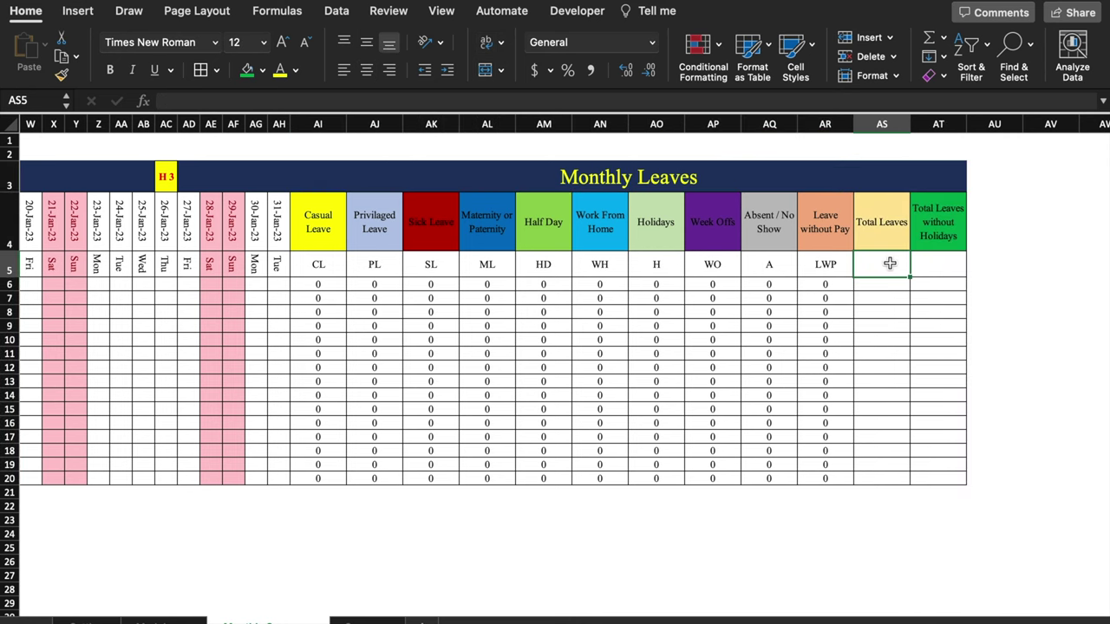
type("TL")
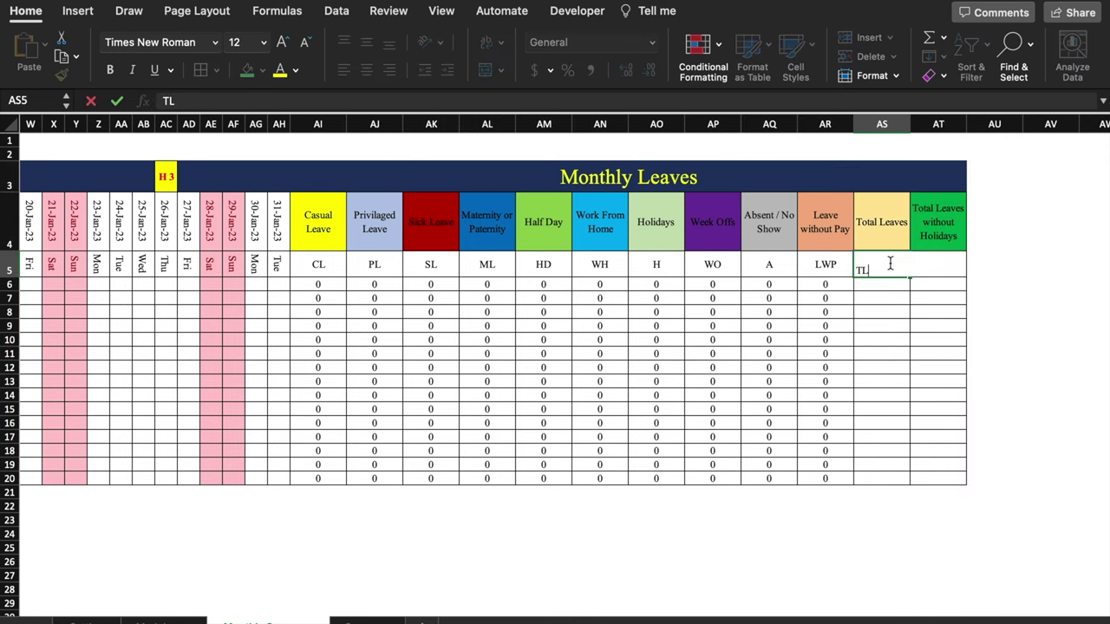
key("Tab")
left_click_drag(324, 264, 1006, 265)
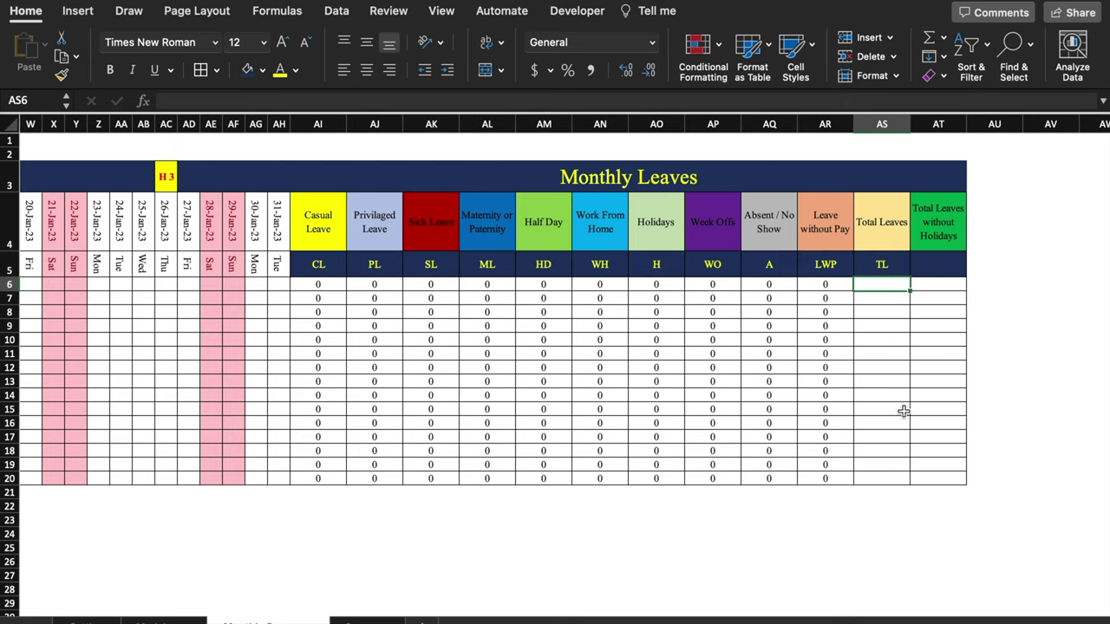
Enter =SUM(AI6:AR6) in AS6 under Total Leaves, fill it down to AS20 and centre the values
type("=sum(")
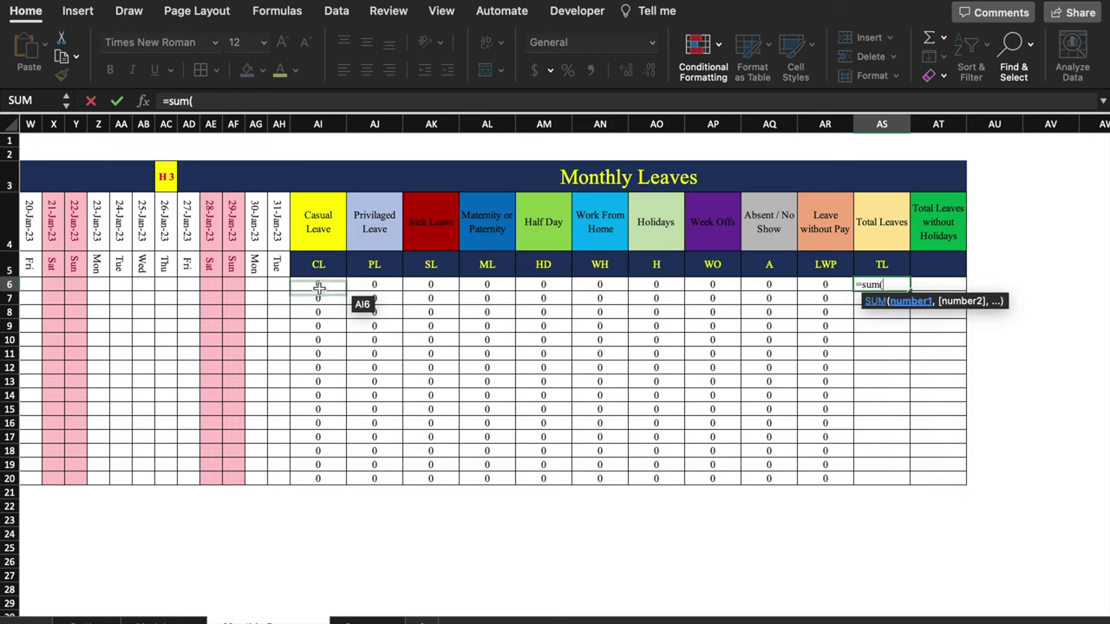
left_click_drag(317, 290, 829, 285)
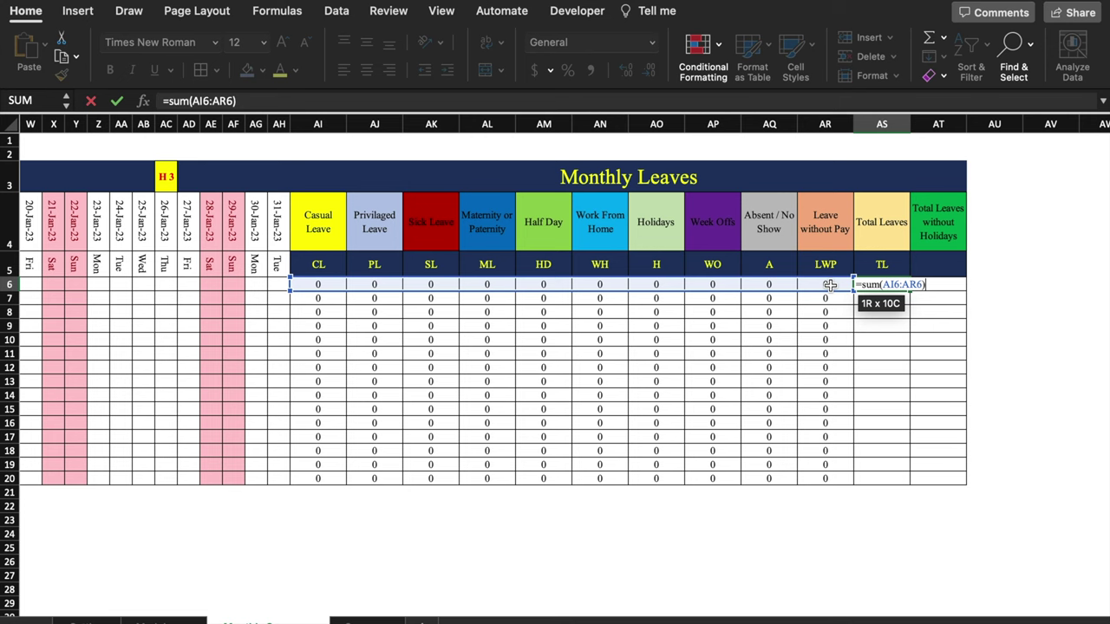
key("Return")
left_click(882, 286)
left_click_drag(910, 291, 907, 480)
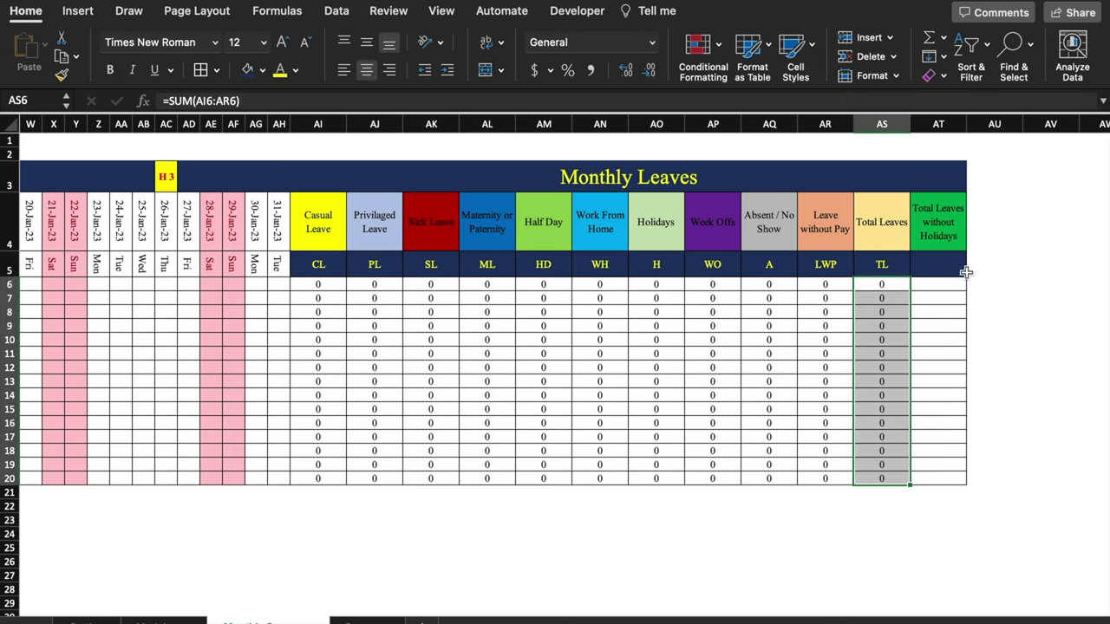
Enter =AS6-AO6 in AT6 under Total Leaves without Holidays, fill it down to AT20 and centre the values
left_click(939, 286)
type("=")
left_click(882, 286)
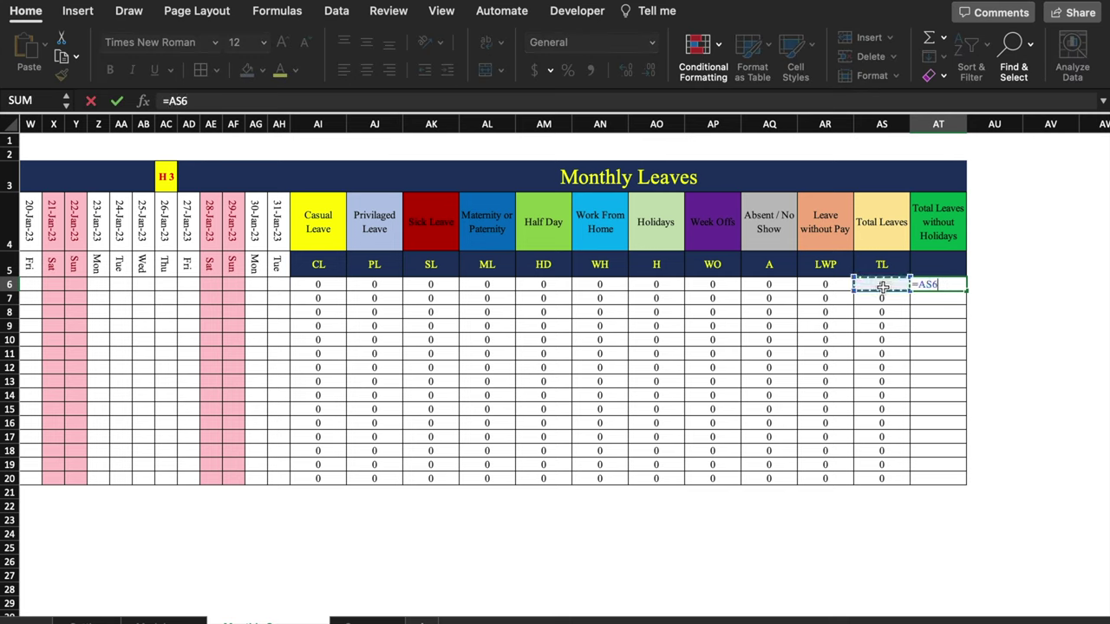
type("-")
left_click(657, 286)
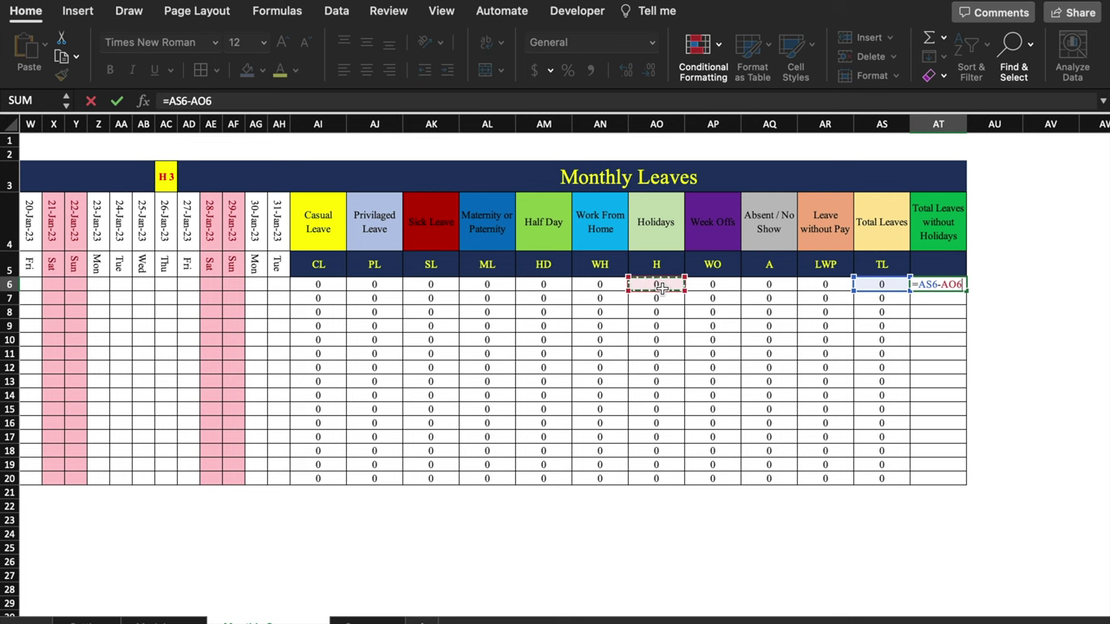
key("Return")
left_click(959, 287)
left_click_drag(965, 290, 965, 482)
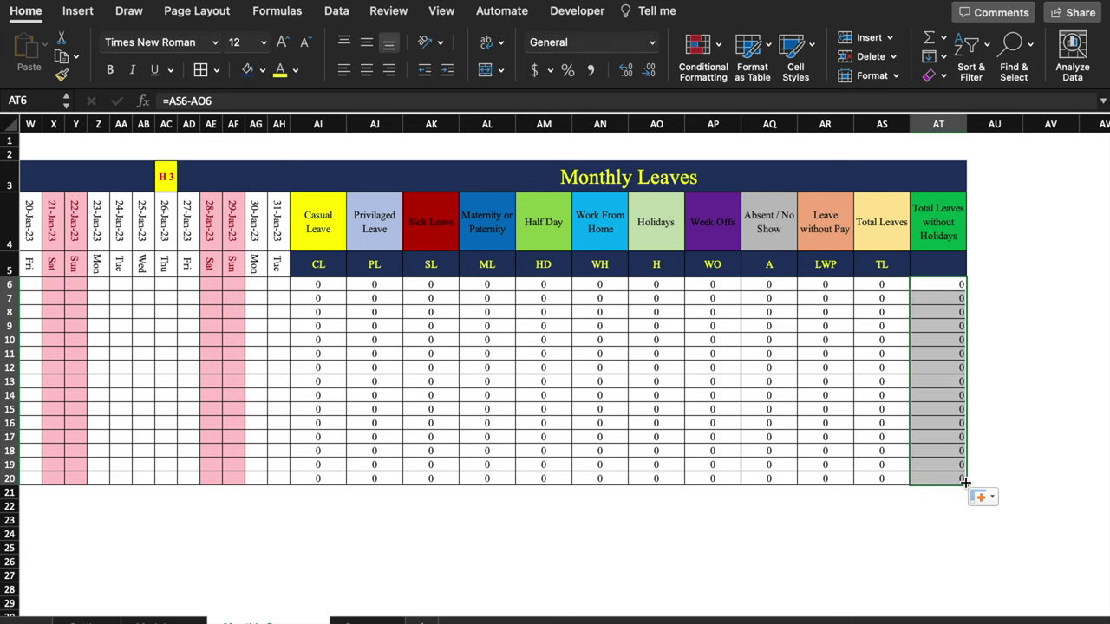
left_click(366, 70)
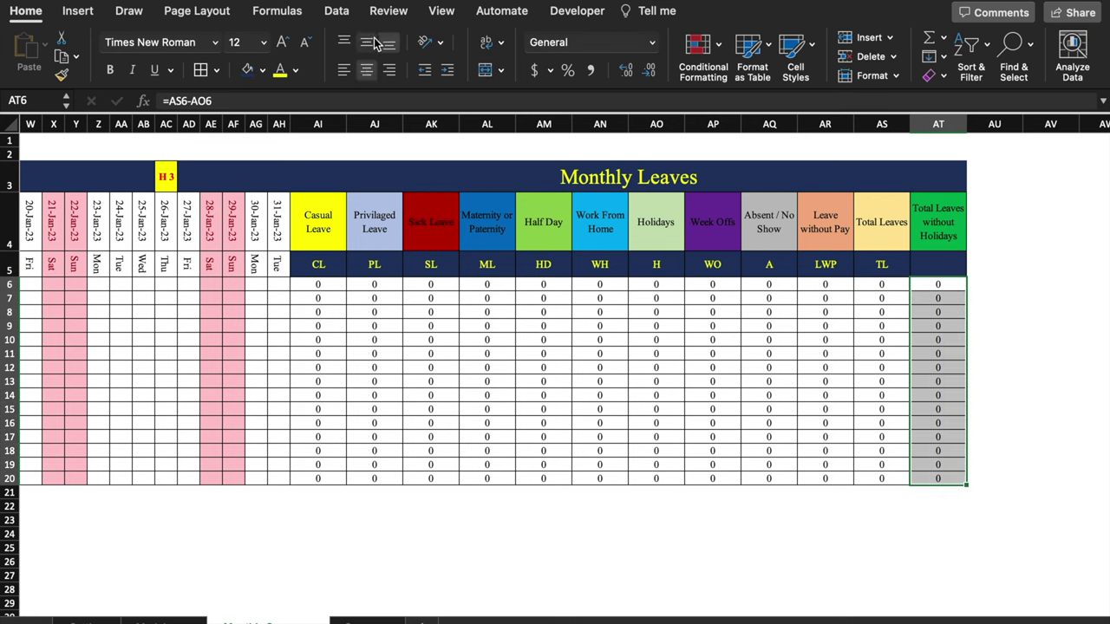
left_click(1082, 315)
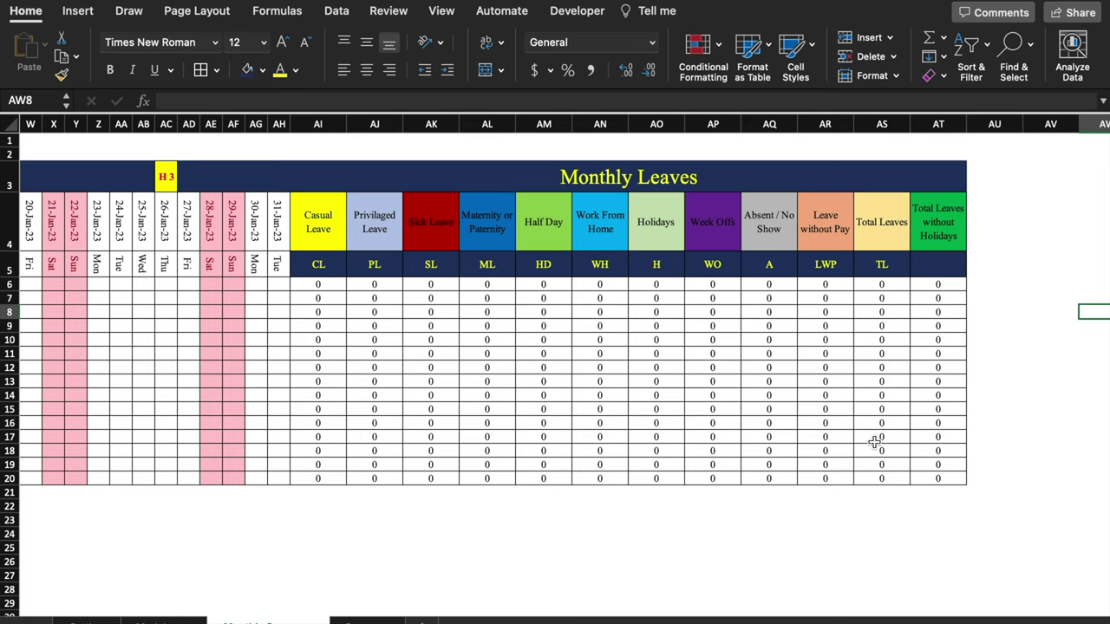
Begin a VLOOKUP formula in D6 with $A6&D$4 as the lookup value, locking column A and row 4
scroll(876, 442, "left", 10)
left_click(215, 286)
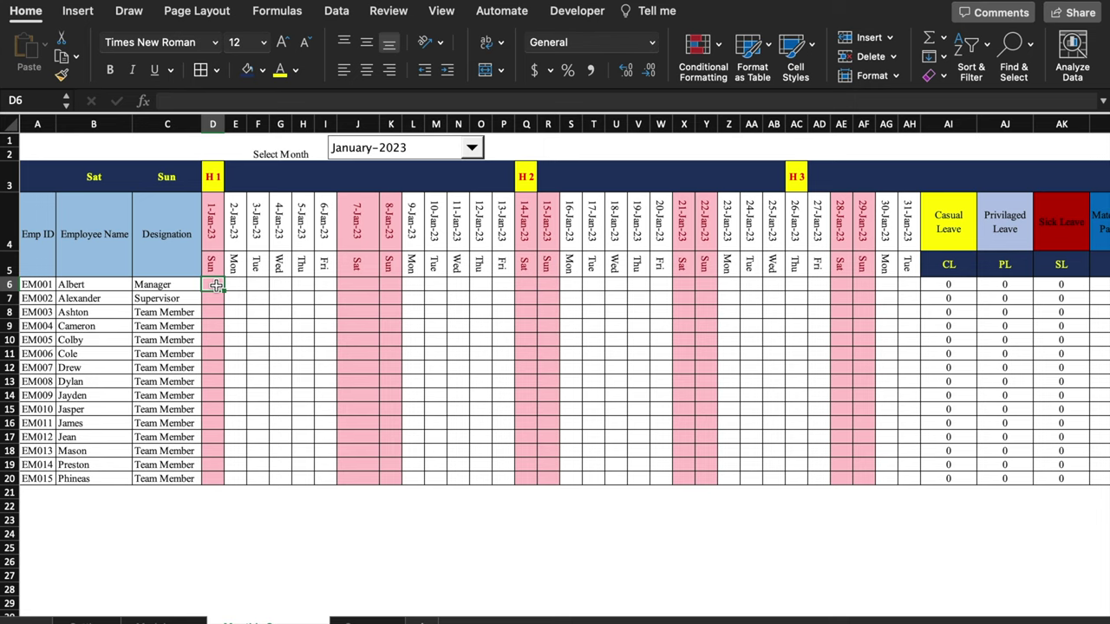
type("=")
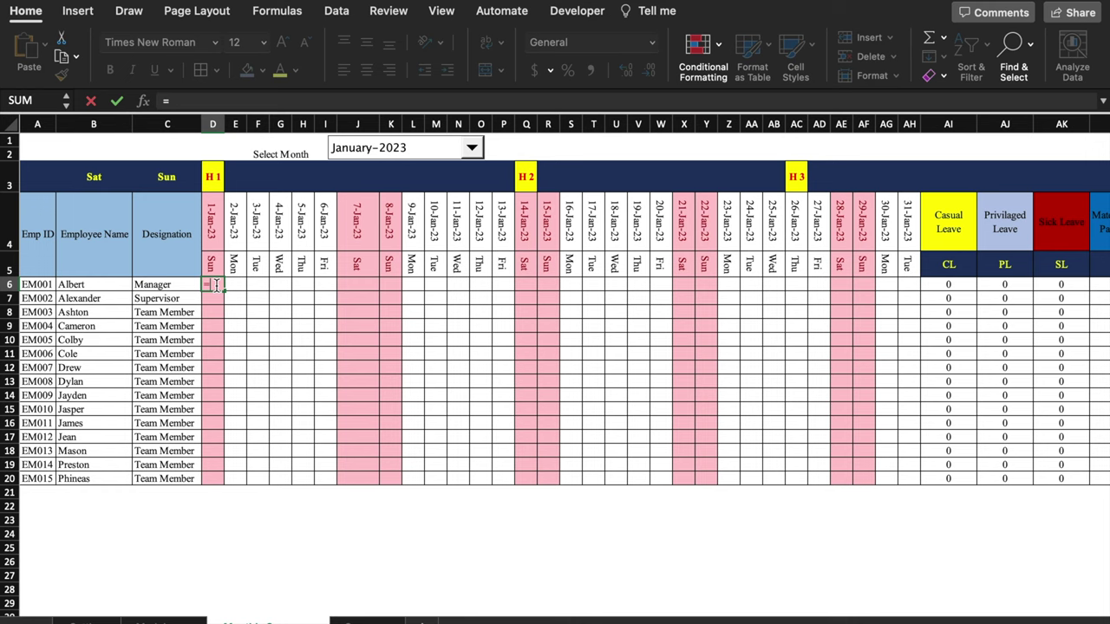
type("vloo")
type("kup")
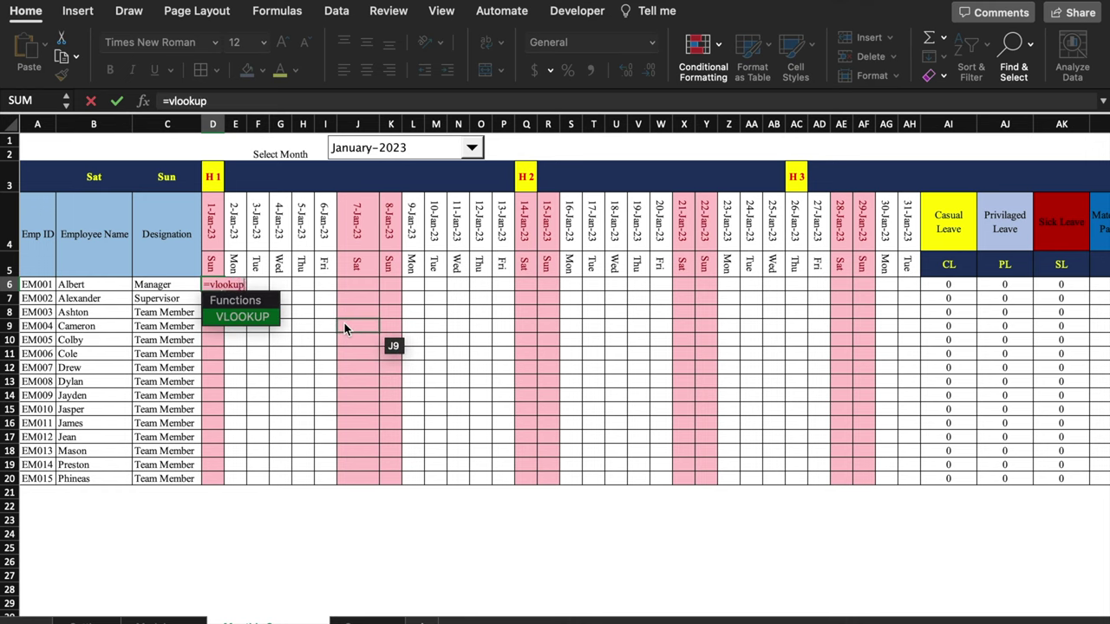
type("(")
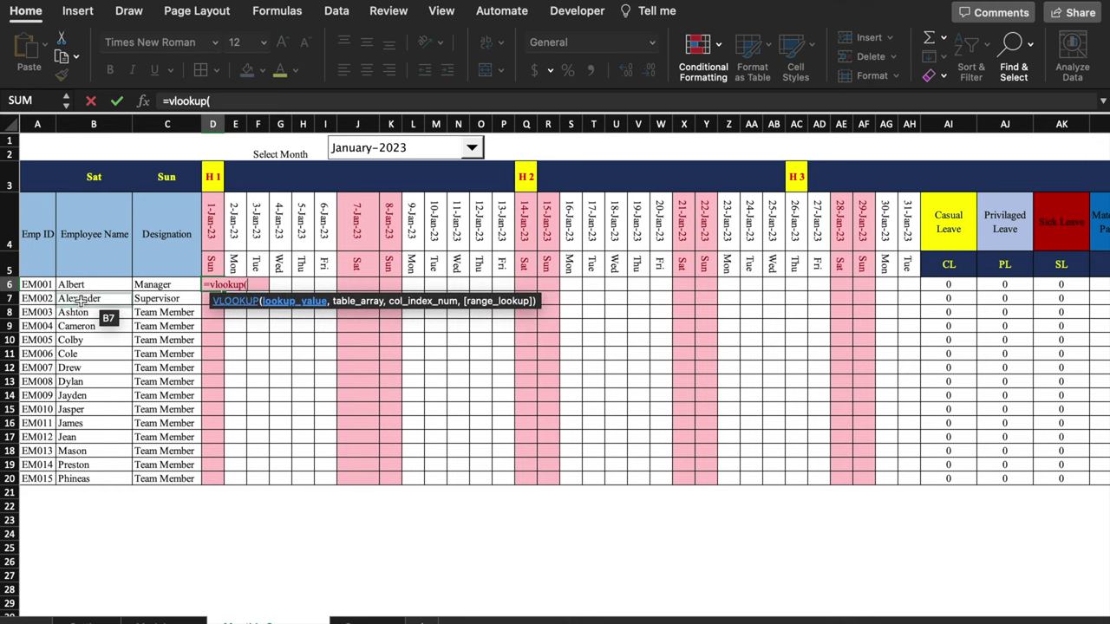
left_click(42, 284)
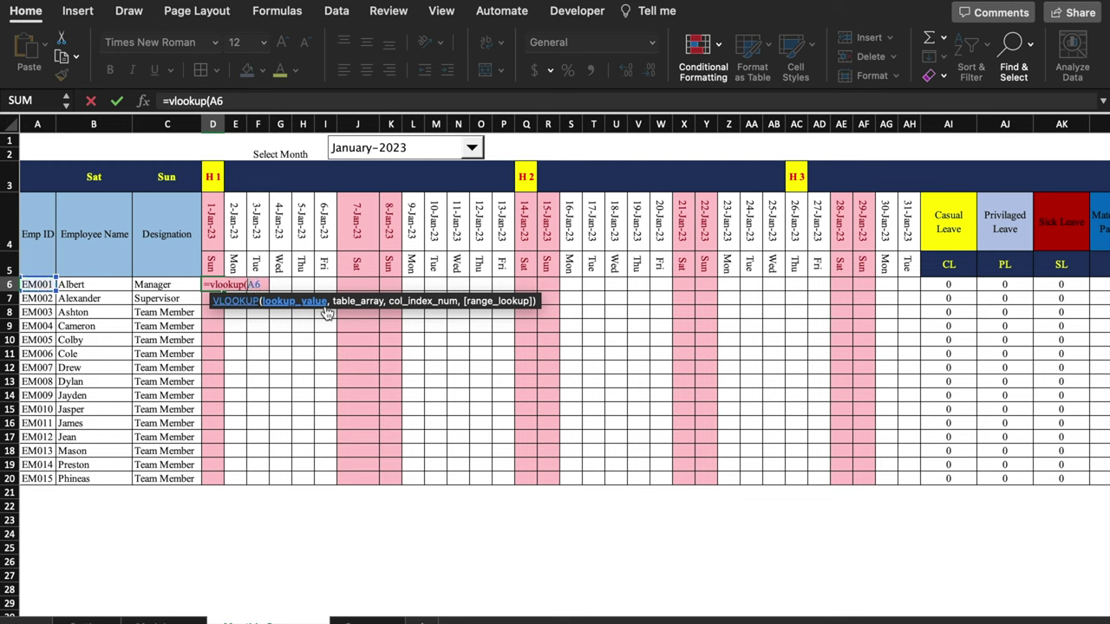
key("super+t")
key("super+t")
key("super+t")
type("&")
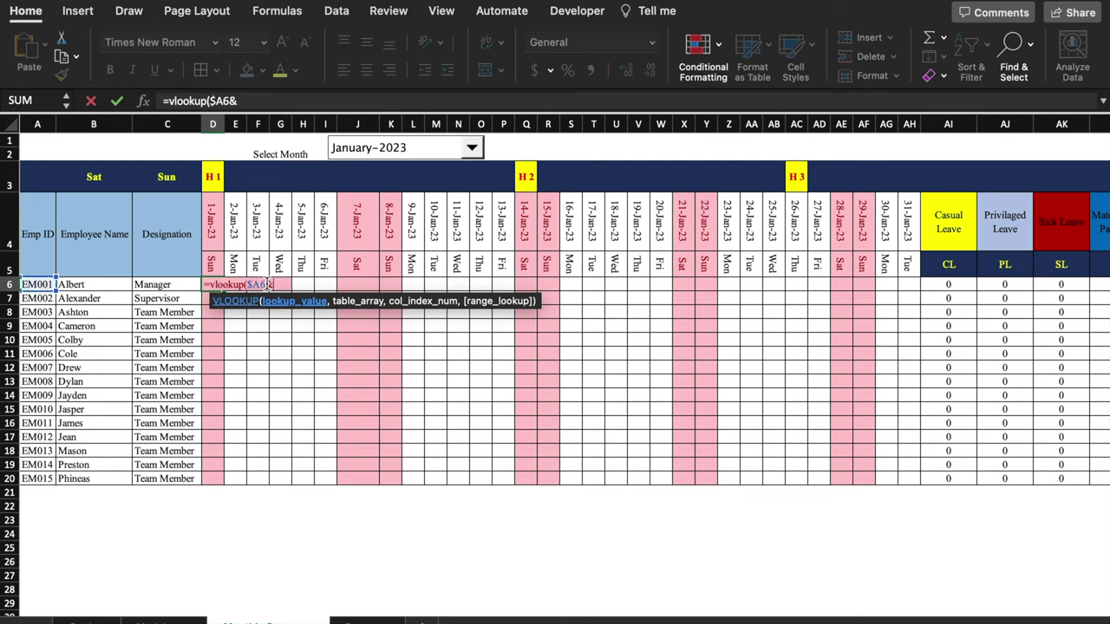
left_click(213, 232)
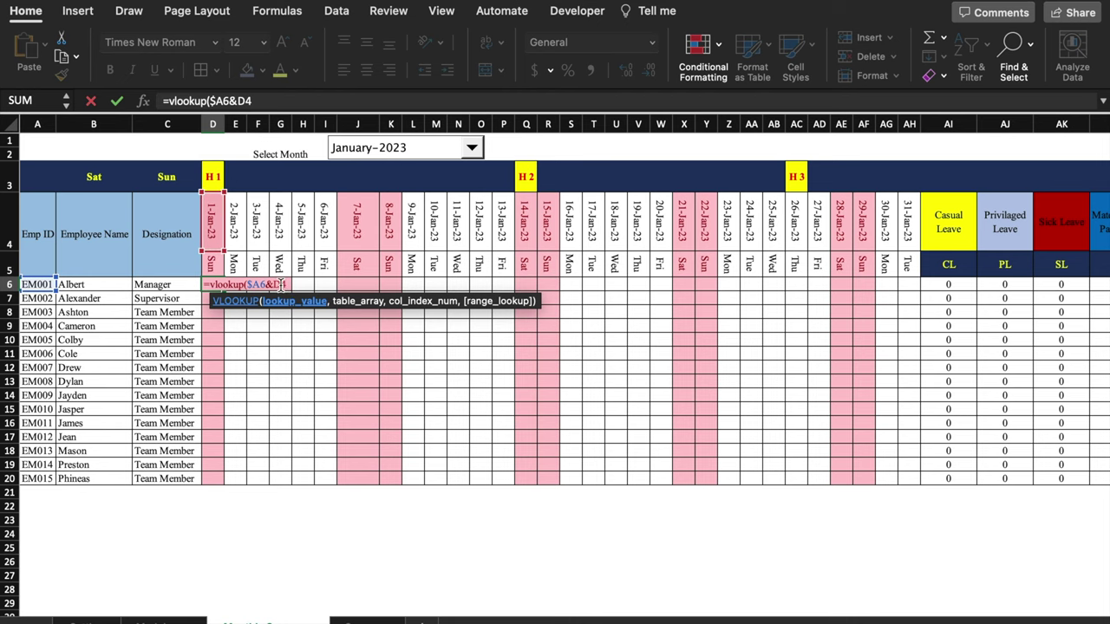
key("super+t")
key("super+t")
type(",")
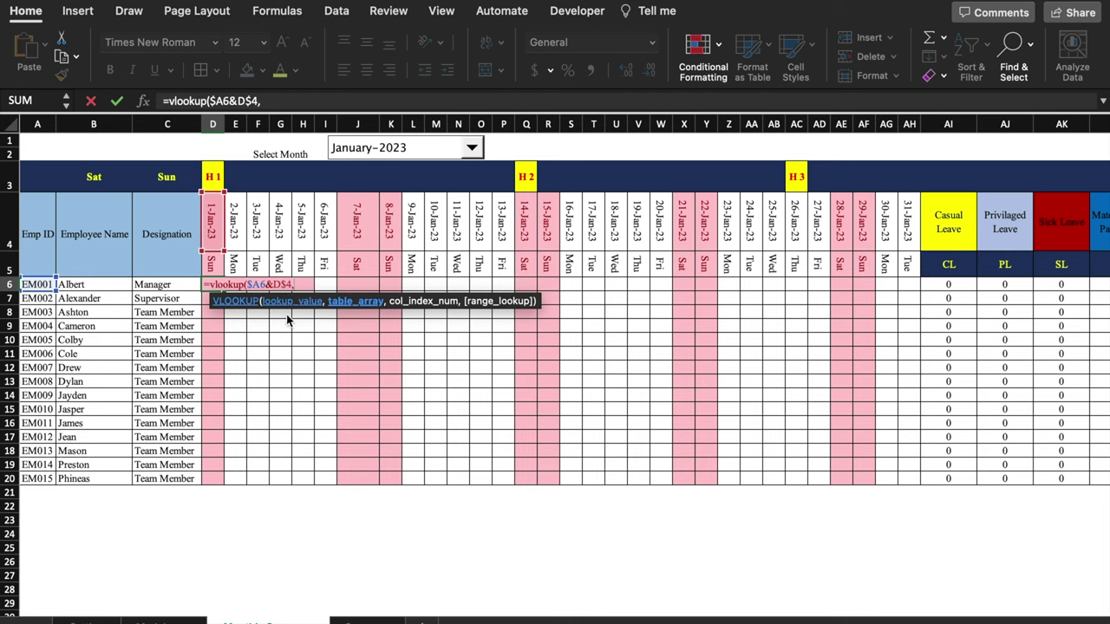
Complete D6's lookup as =VLOOKUP($A6&D$4,'Mark Leave'!A:G,7,0) and fill it across to O6
left_click(161, 621)
left_click_drag(48, 123, 441, 128)
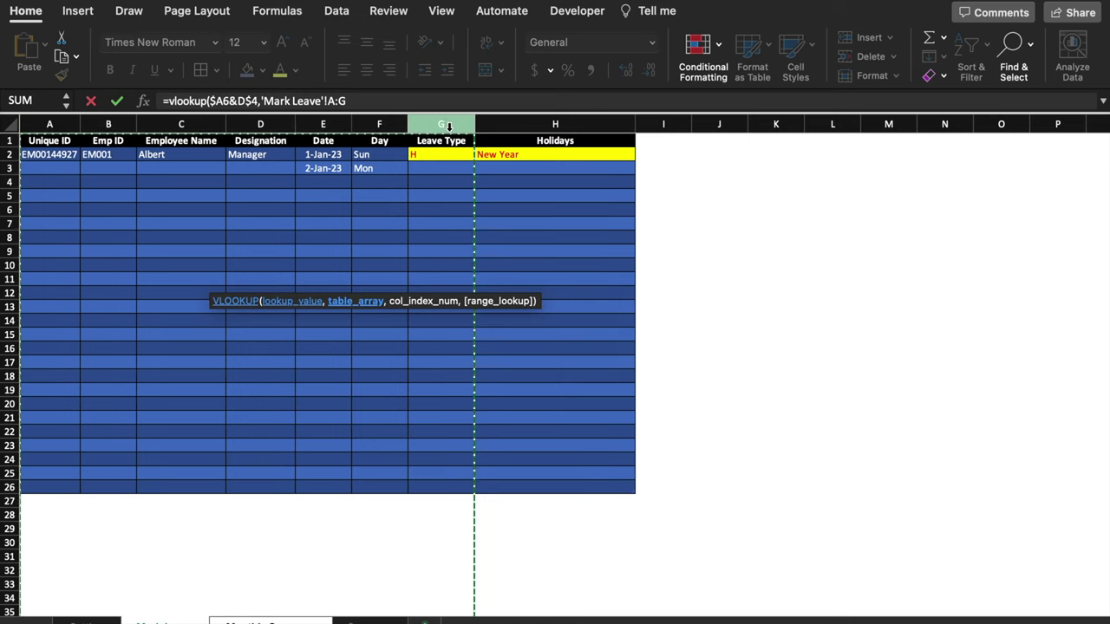
left_click(402, 100)
type(",7,0)")
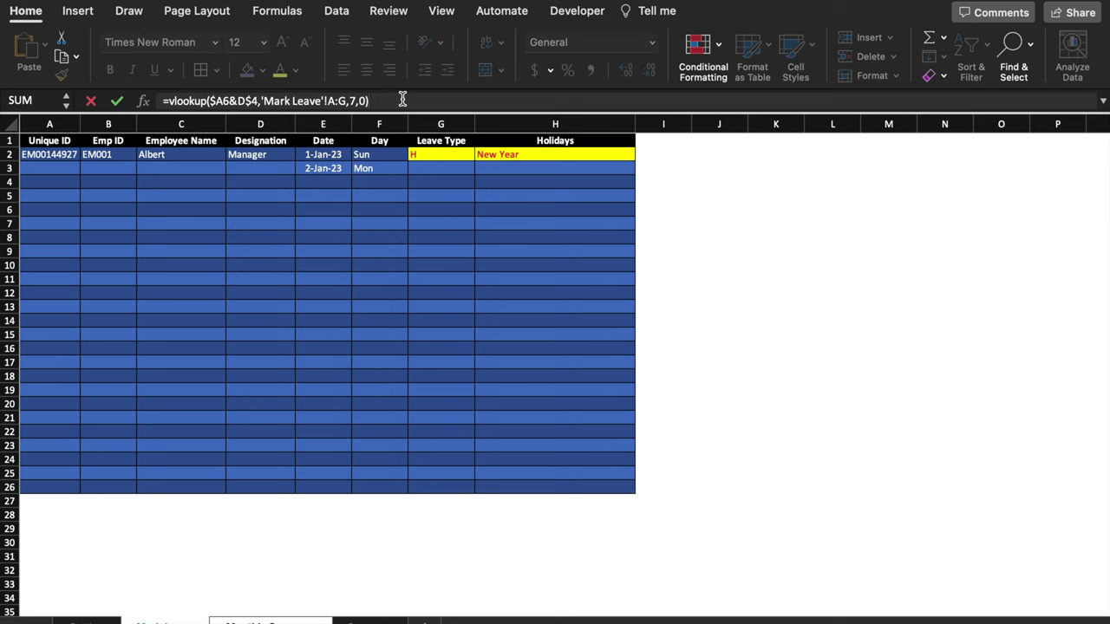
key("Return")
key("Up")
left_click_drag(224, 291, 497, 298)
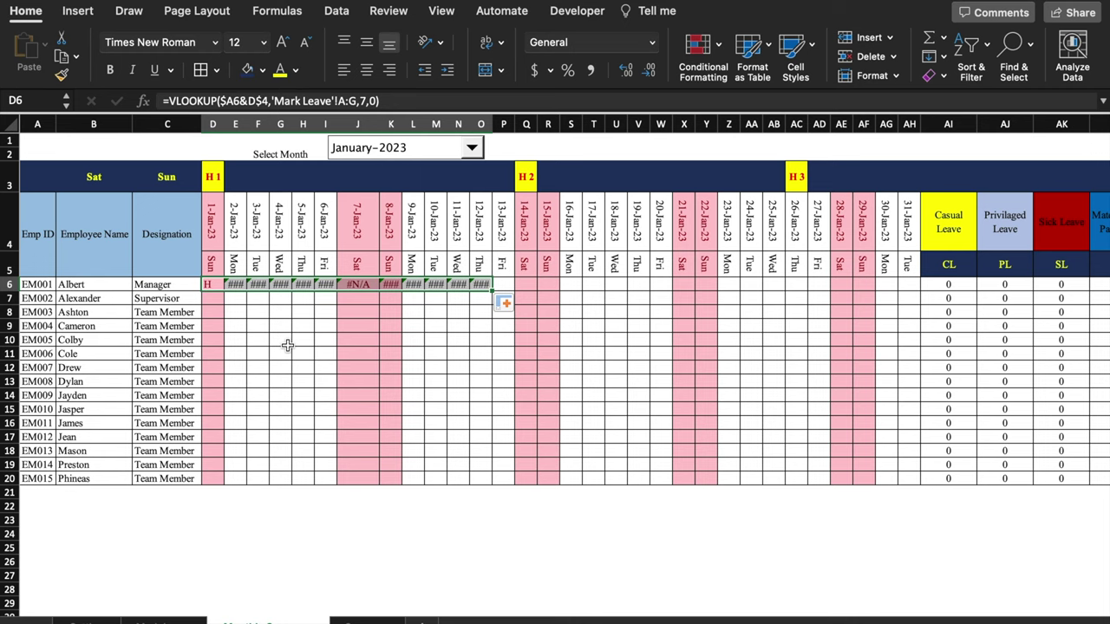
Wrap D6's lookup in IFERROR with "" as the error value and fill the formula across the roster grid to AH20
left_click(214, 287)
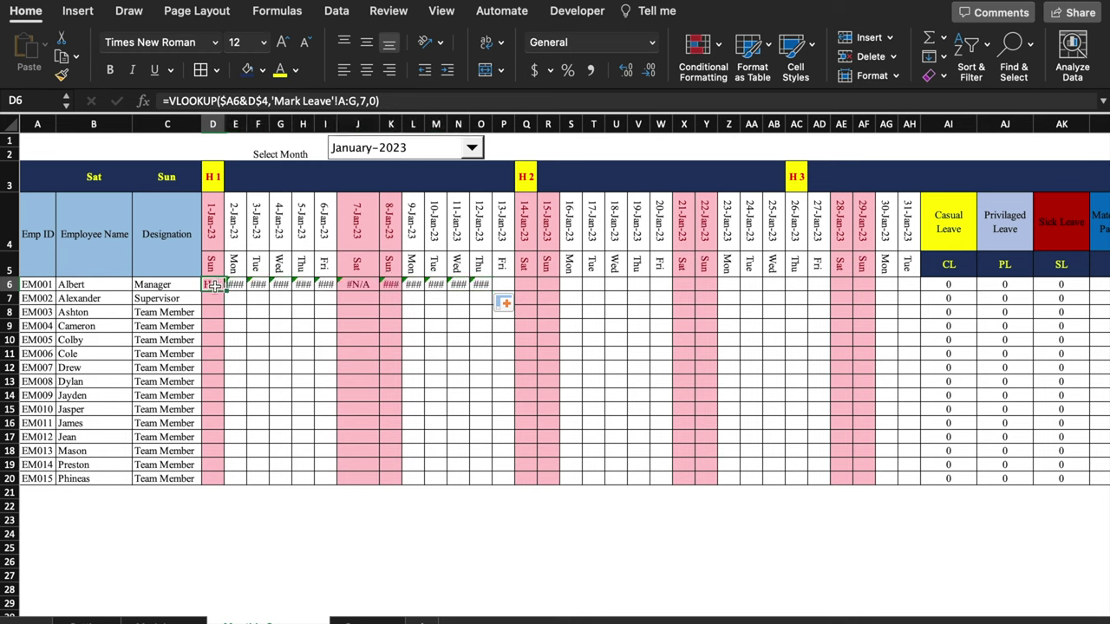
left_click(172, 101)
type("iferror")
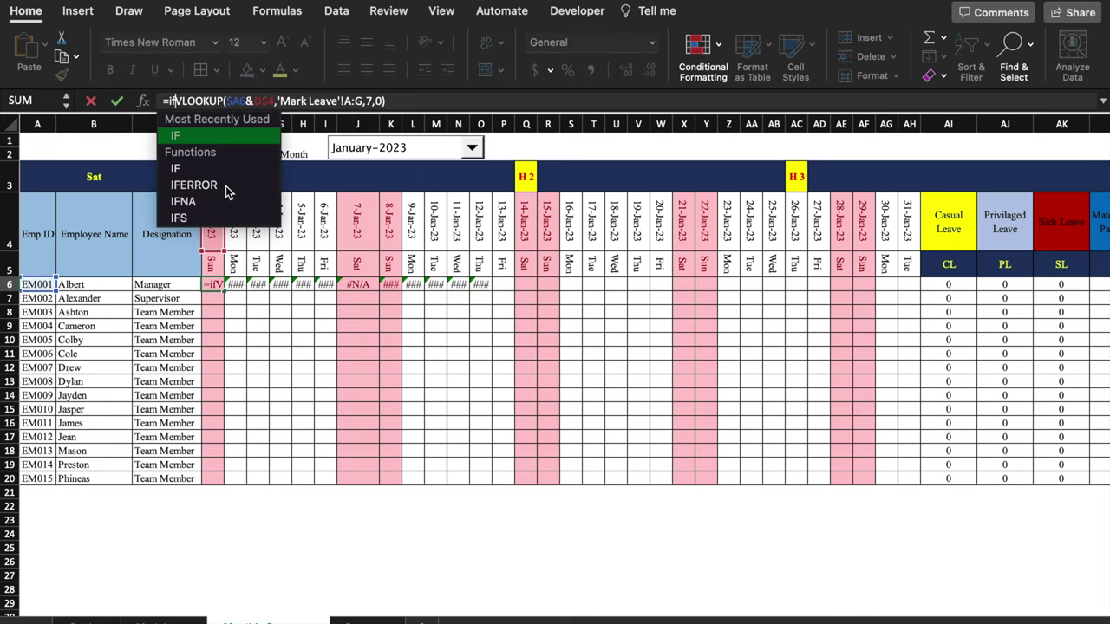
type("(")
left_click(438, 102)
type(",")
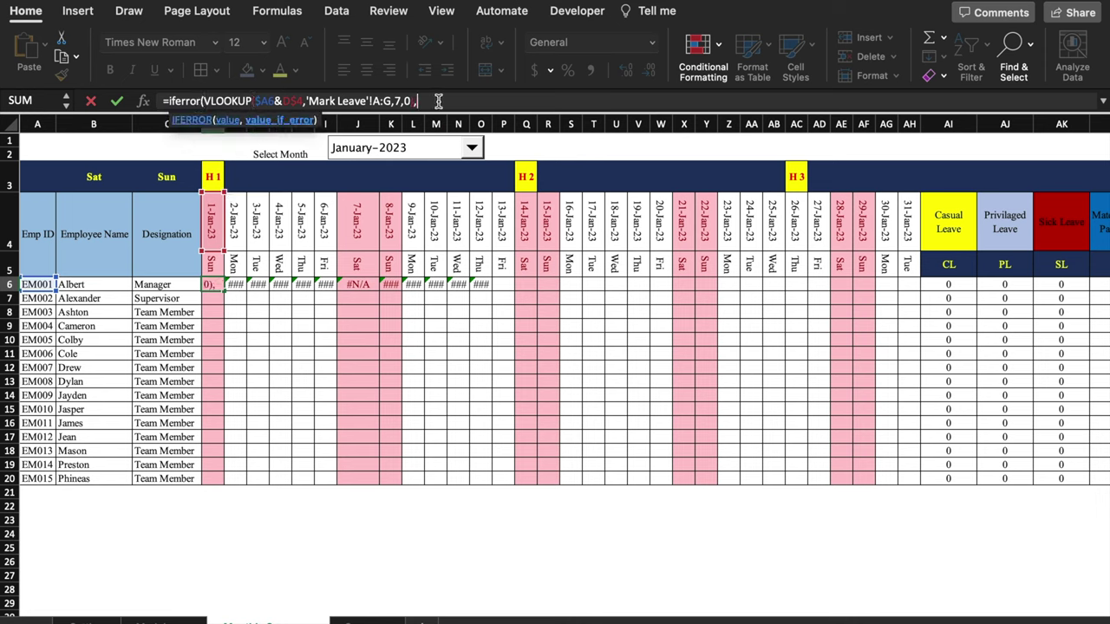
type("\"\")")
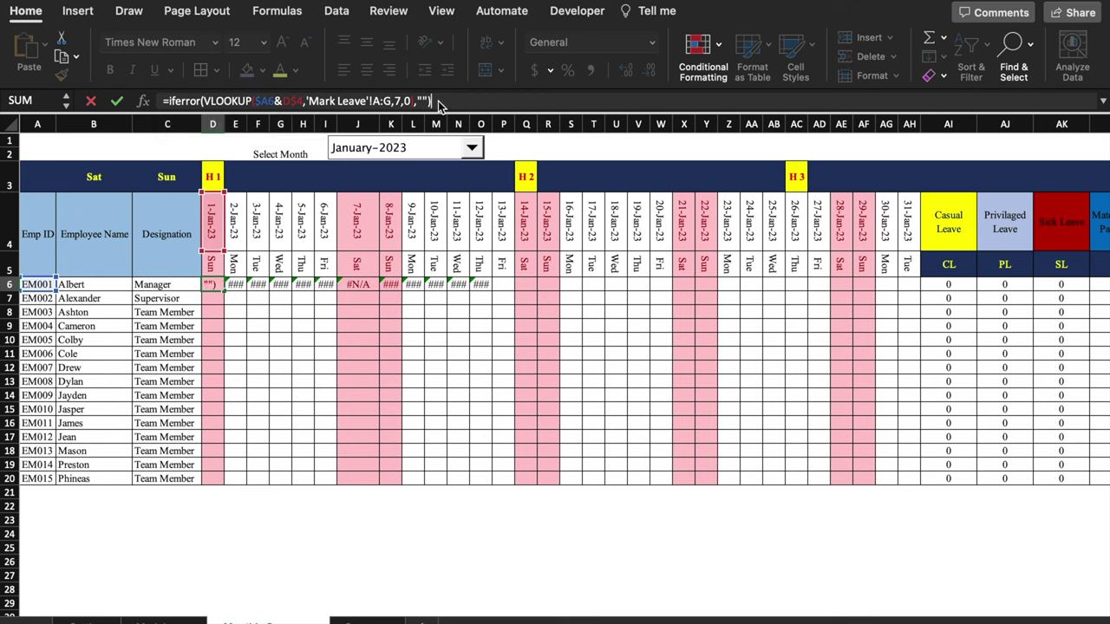
key("Return")
key("Up")
left_click_drag(491, 300, 917, 486)
left_click(257, 547)
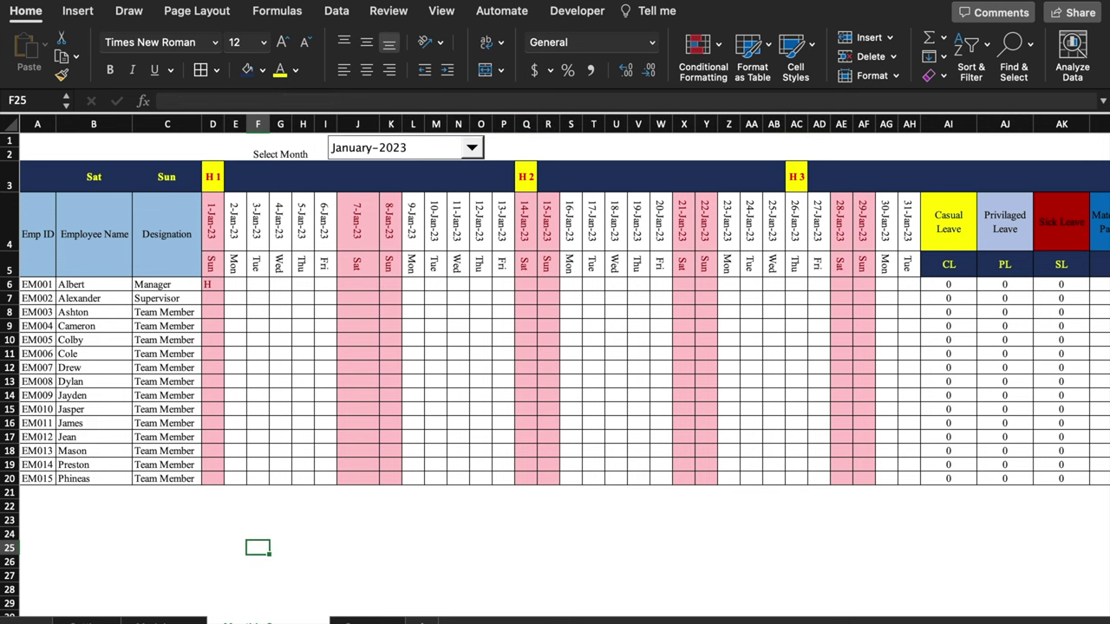
On the Mark Leave sheet, set the leave type in G3 to CL and fill the dates from E3 down to E12
left_click(164, 620)
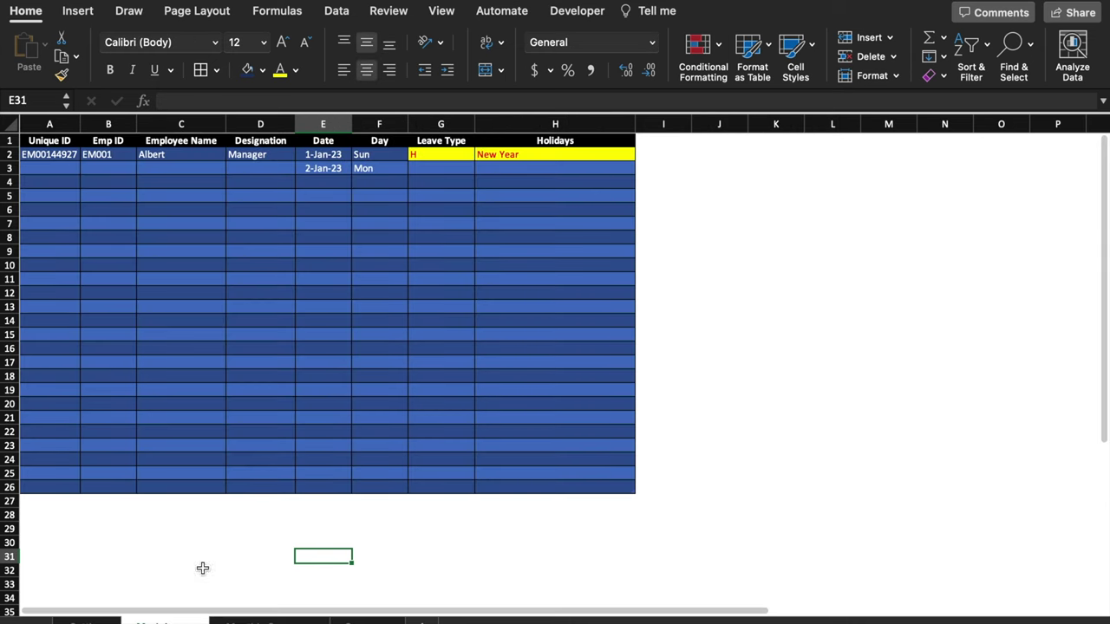
left_click(441, 168)
left_click(473, 168)
left_click(437, 186)
left_click(319, 183)
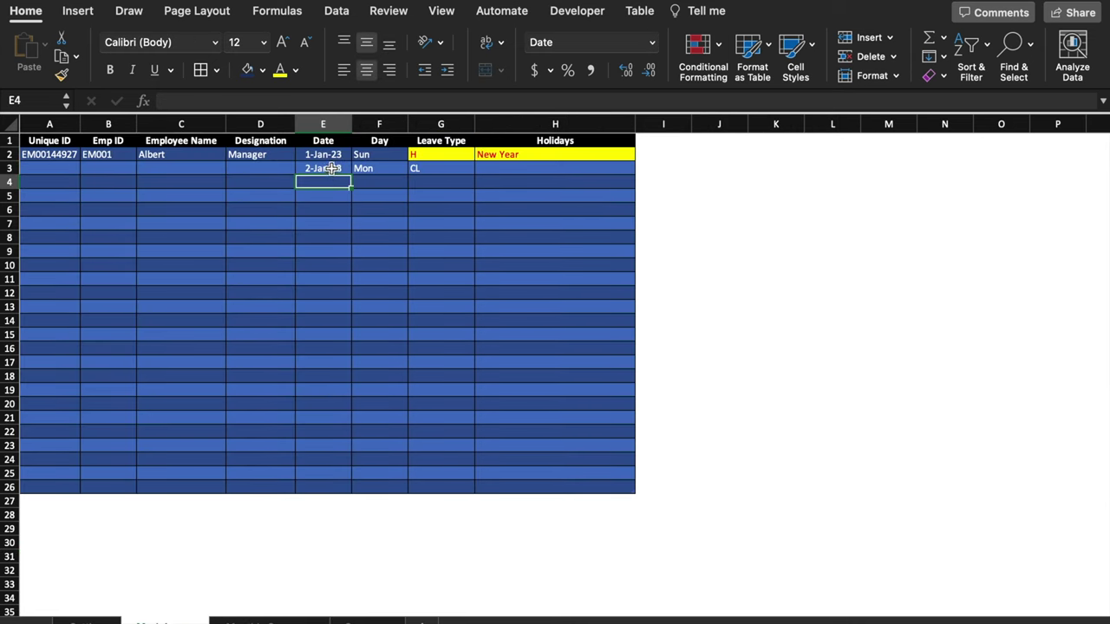
left_click(340, 170)
left_click_drag(350, 174, 351, 298)
Set the leave types to PL in G4, SL in G5, HD in G6 and ML in G7:G12
left_click(451, 183)
left_click(481, 182)
left_click(434, 209)
left_click(451, 196)
left_click(481, 196)
left_click(433, 235)
left_click(451, 210)
left_click_drag(478, 243, 476, 295)
left_click(719, 348)
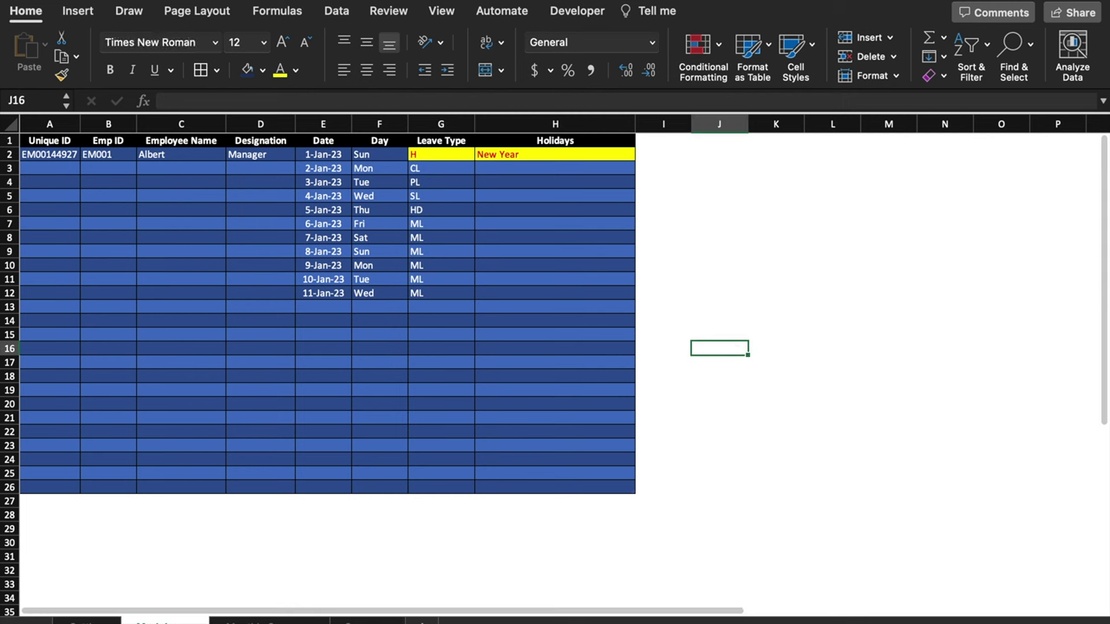
On the Mark Leave sheet, choose the fourth employee's ID in B3 and the third's in B4 and B5, then fill the ID series down to B12
left_click(269, 622)
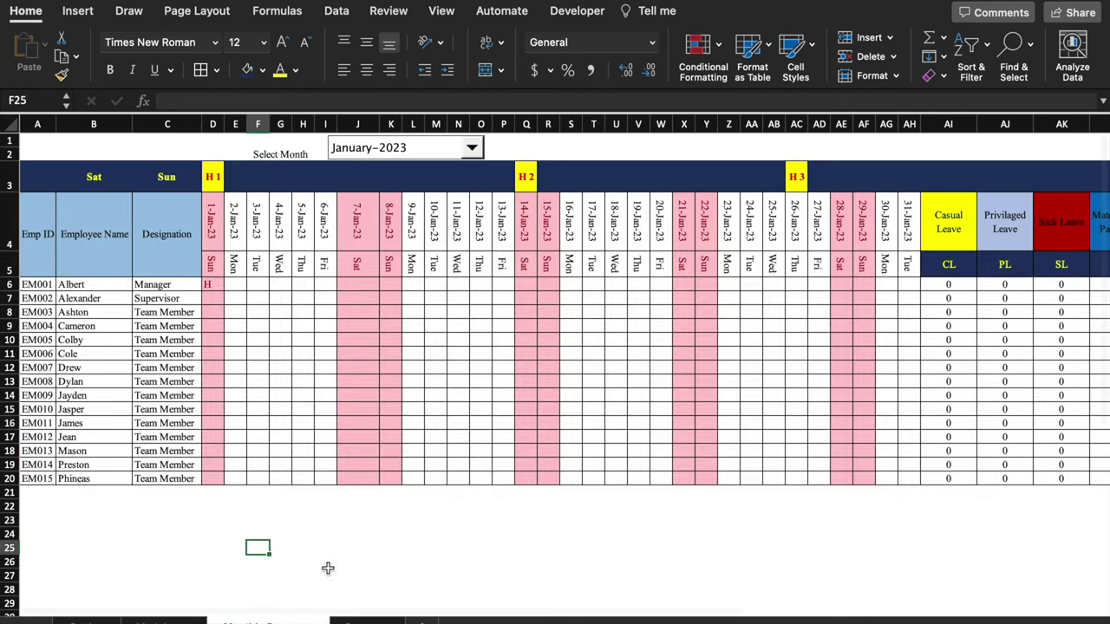
left_click(165, 622)
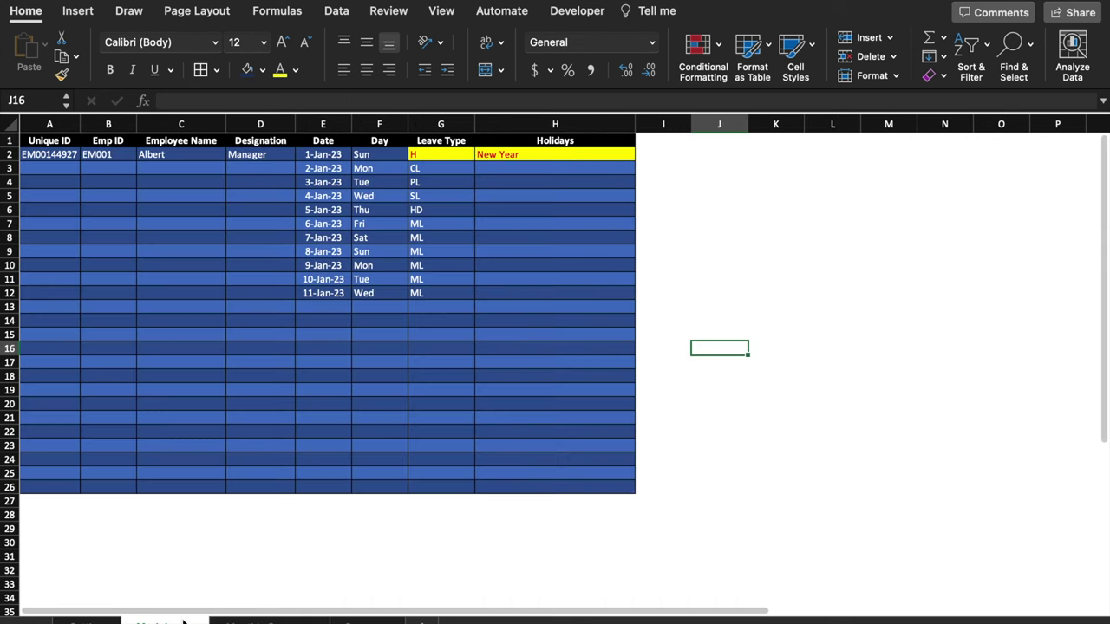
left_click(116, 169)
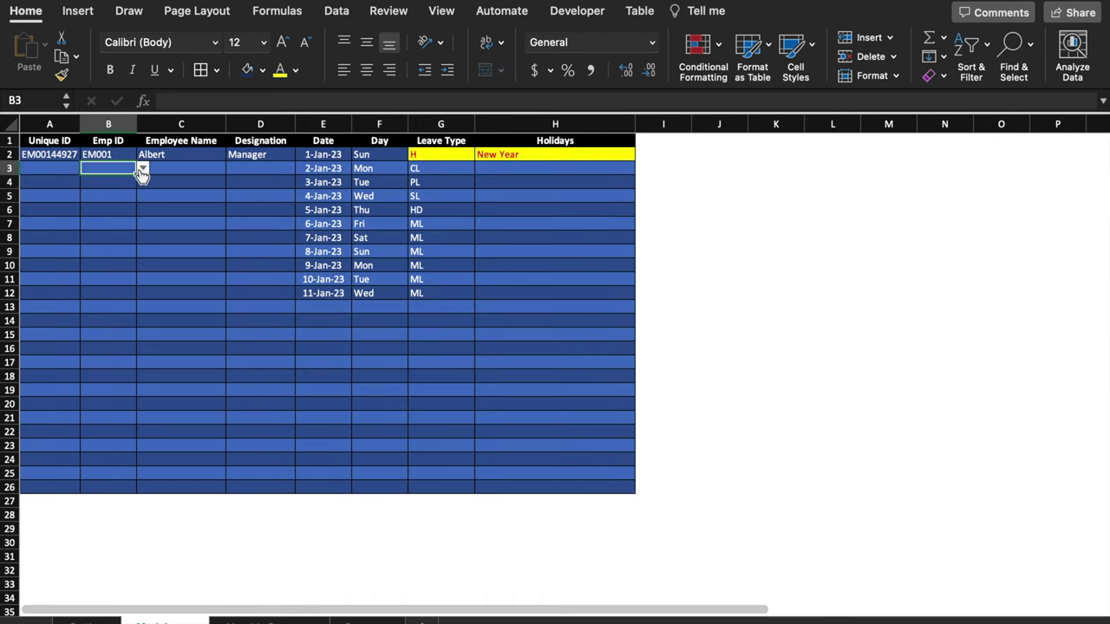
left_click(143, 168)
left_click(151, 233)
key("Return")
left_click(143, 182)
left_click(112, 232)
key("Return")
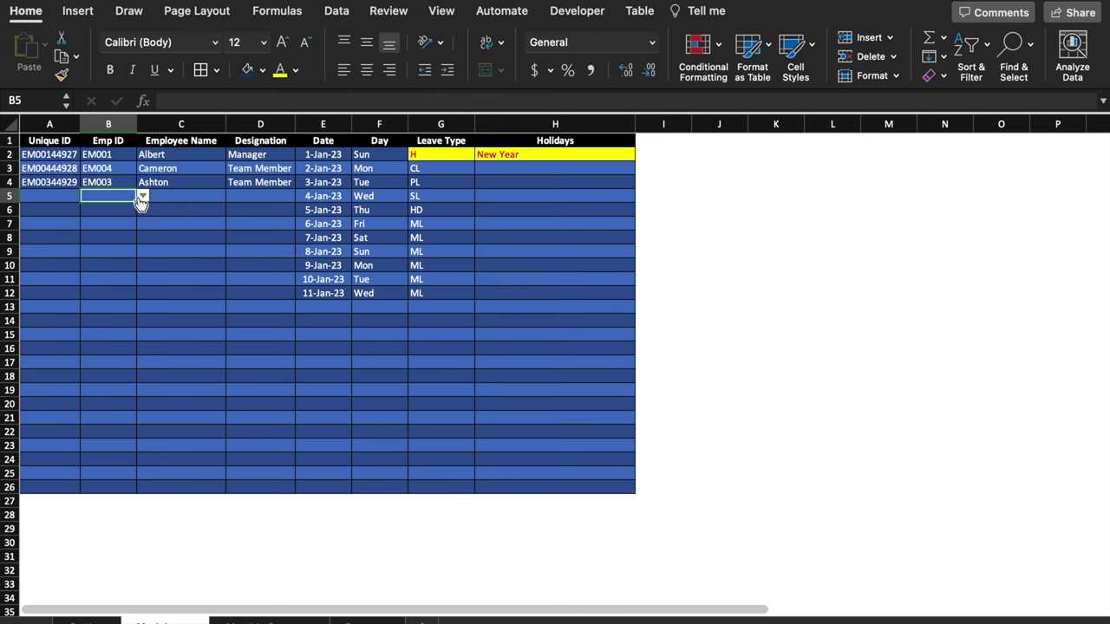
left_click(143, 196)
left_click(113, 247)
left_click_drag(136, 202, 121, 305)
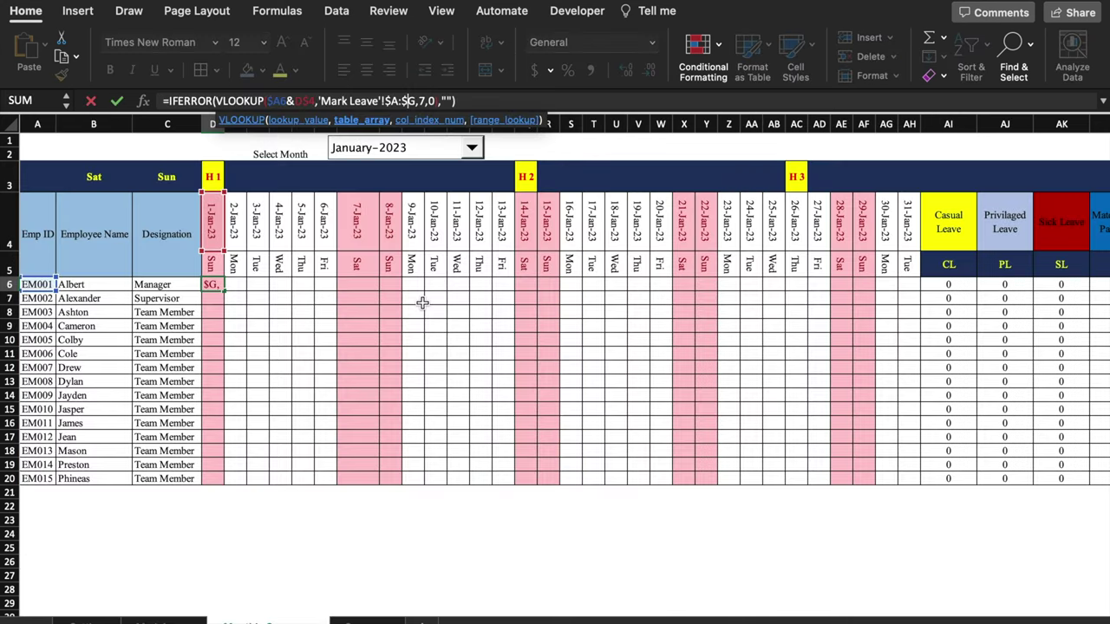
Lock the lookup range in the roster's D6 formula as 'Mark Leave'!$A:$G and fill the formula through the grid to row 20
key("BackSpace")
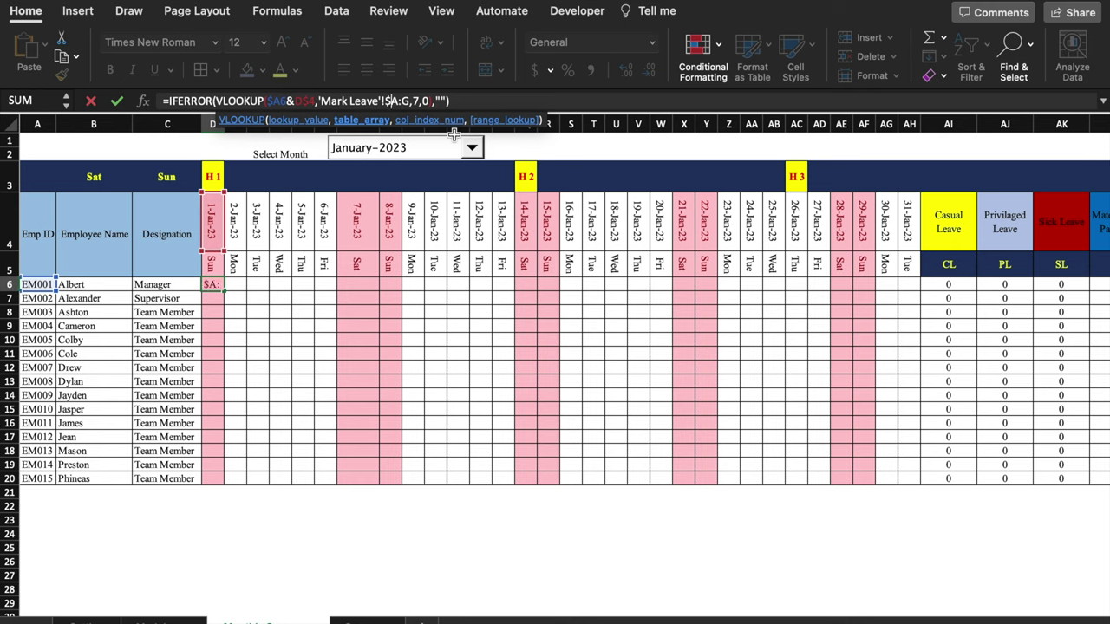
type("$")
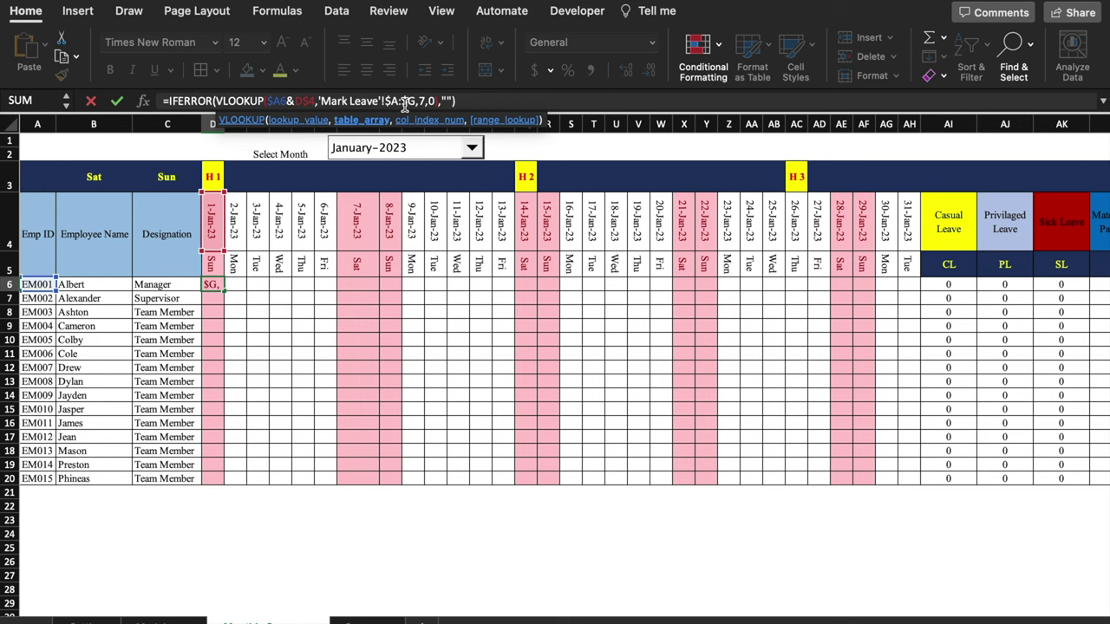
key("ctrl+Return")
left_click_drag(224, 290, 231, 495)
left_click(258, 561)
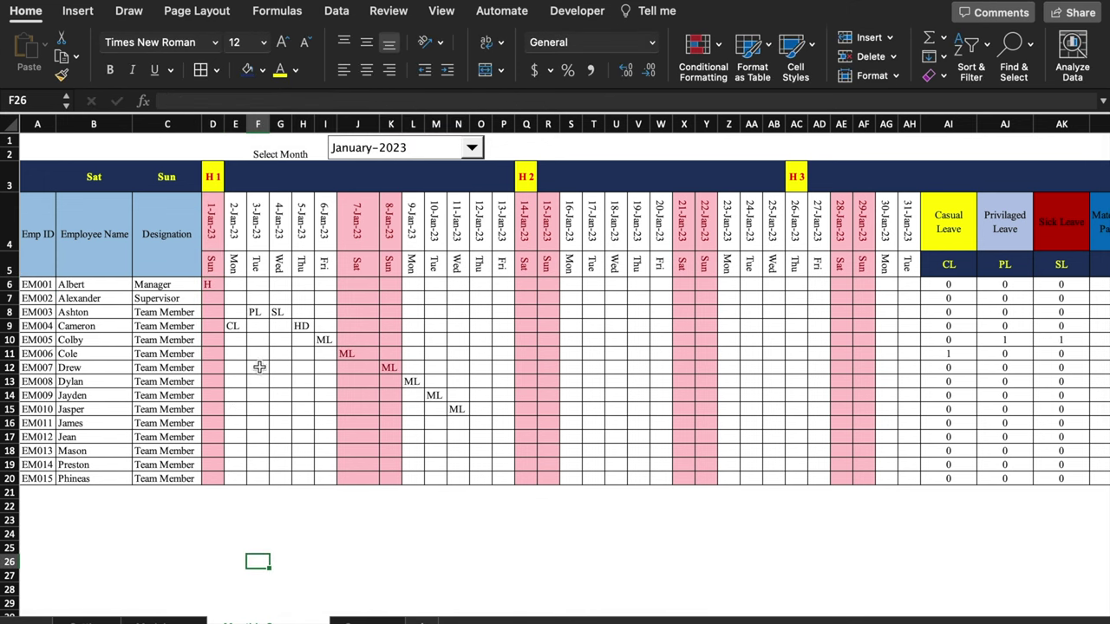
Set the monthly roster's selected month to February-2023
left_click(160, 621)
left_click(260, 622)
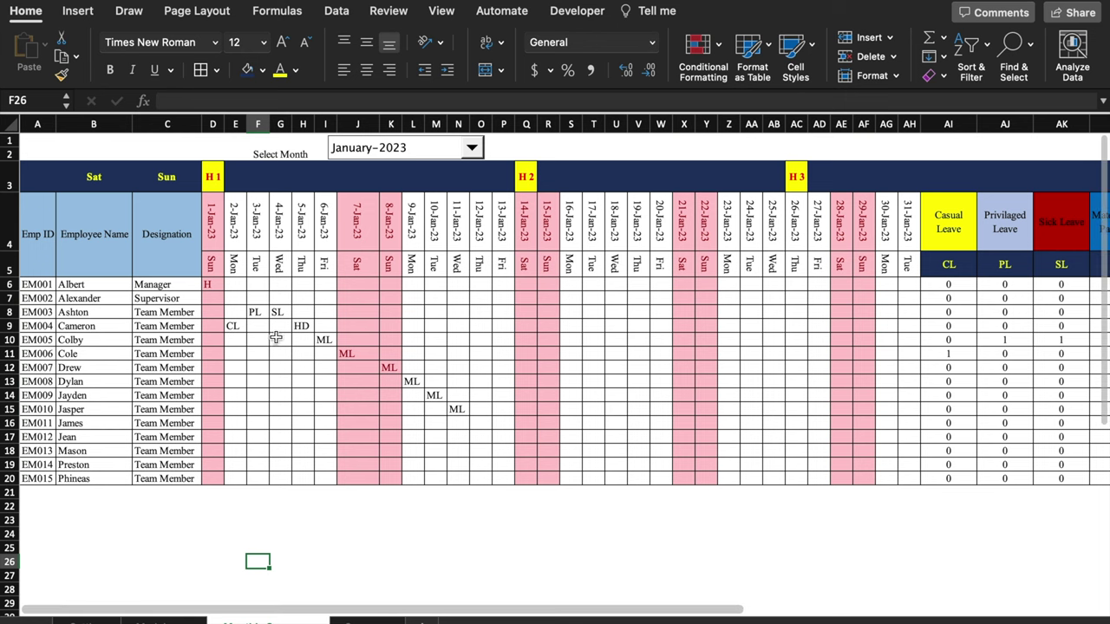
left_click(473, 149)
left_click(413, 181)
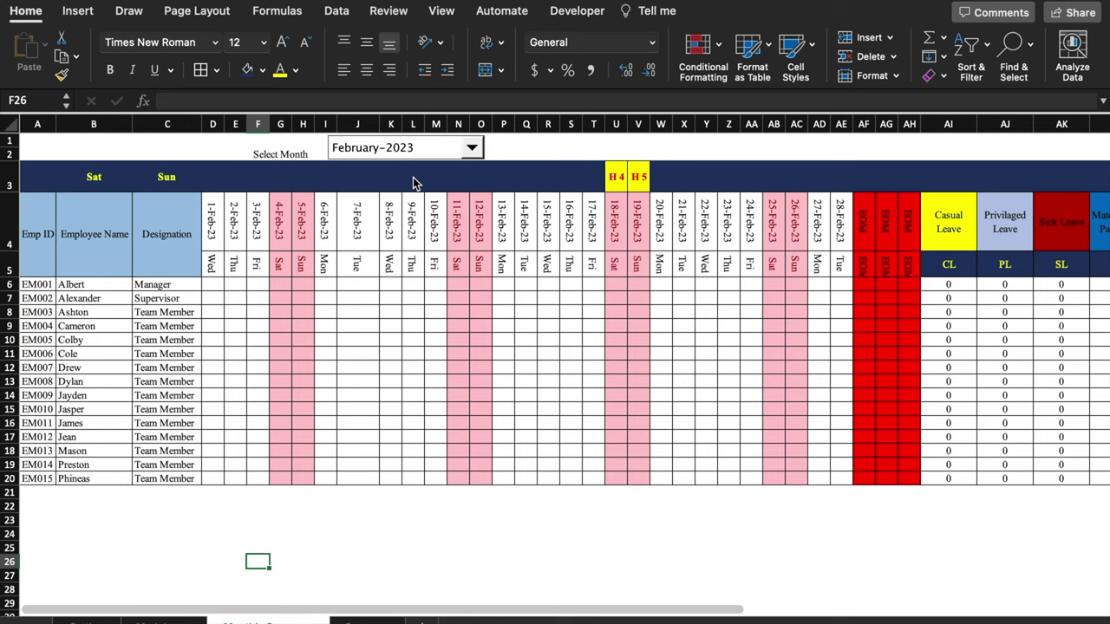
On the Mark Leave sheet, add employee IDs in B13:B26 and extend the daily dates from E12 down to E26
key("ctrl+Page_Up")
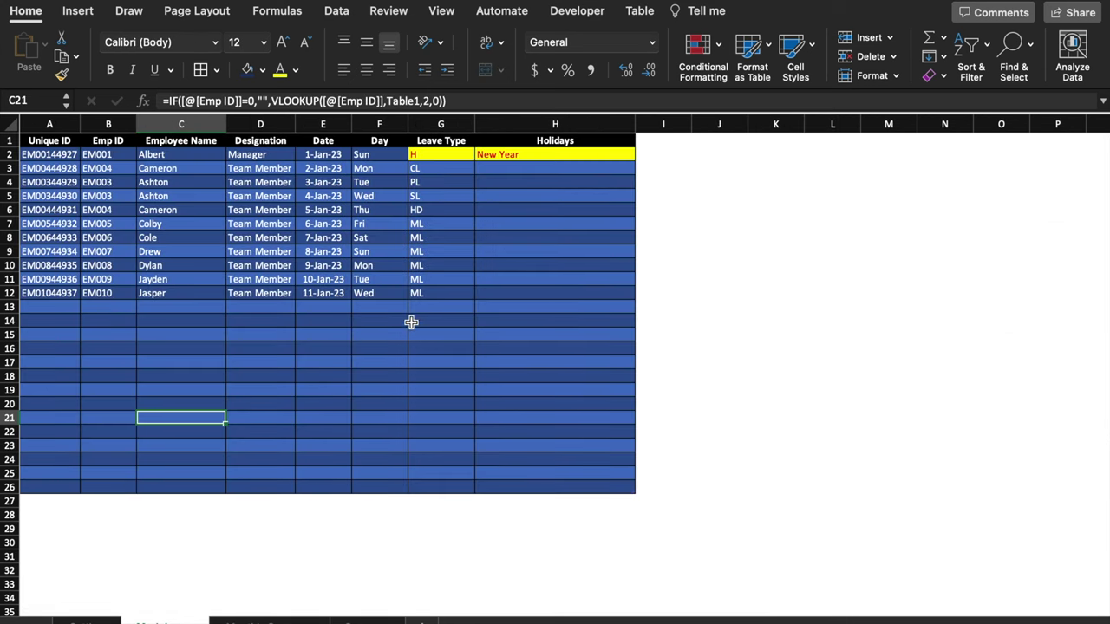
left_click(113, 335)
left_click(106, 310)
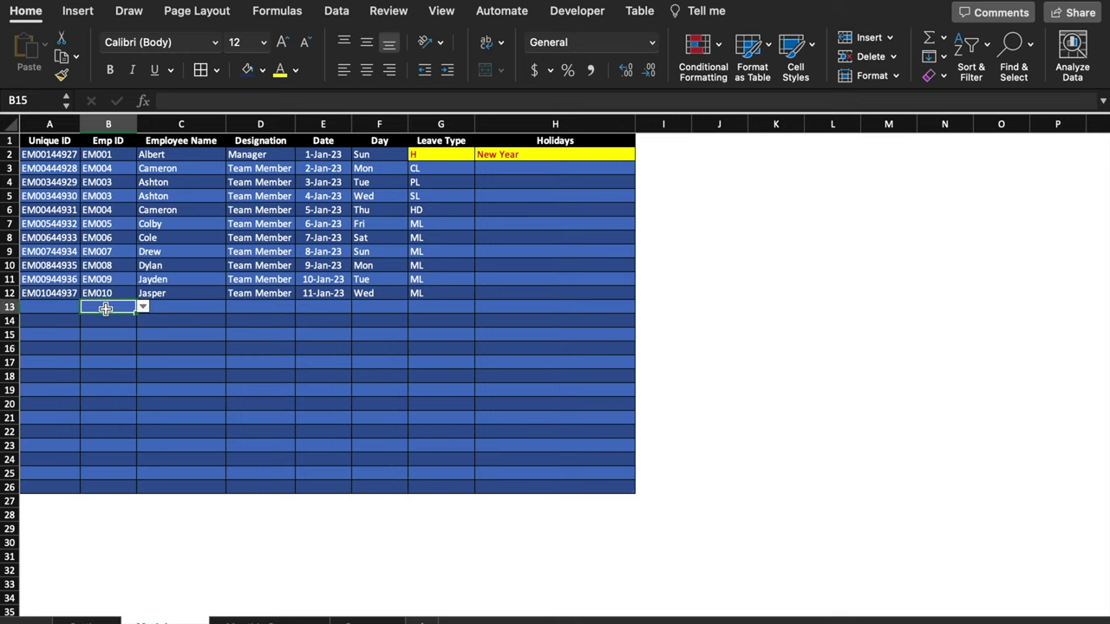
left_click(144, 311)
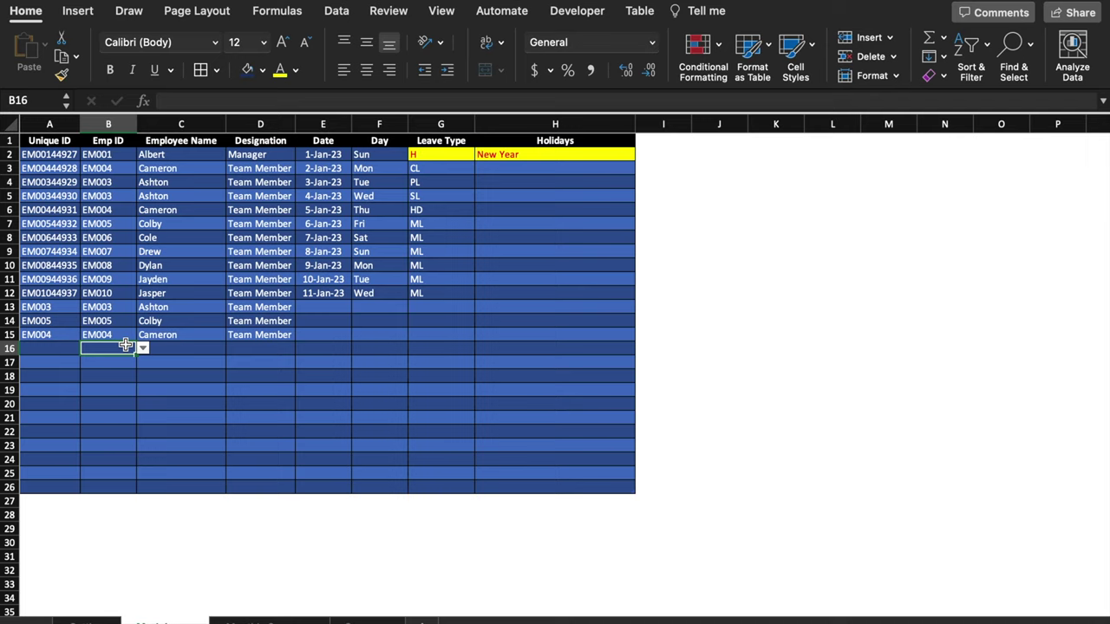
left_click(143, 348)
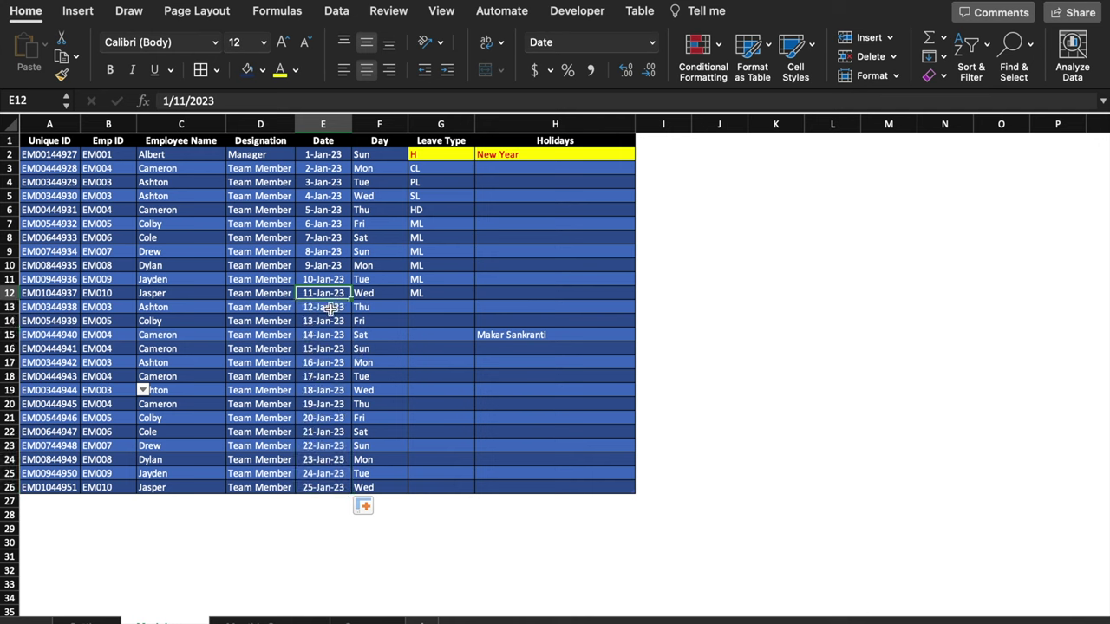
Change the dates in E13:E26 to one per month from 12-Feb-23 to 21-Nov-23, followed by 22-Dec-23 through 25-Dec-23
key("Return")
type("11/21/2023")
key("Return")
type("12/22/2023")
key("Return")
type("13/23/2023")
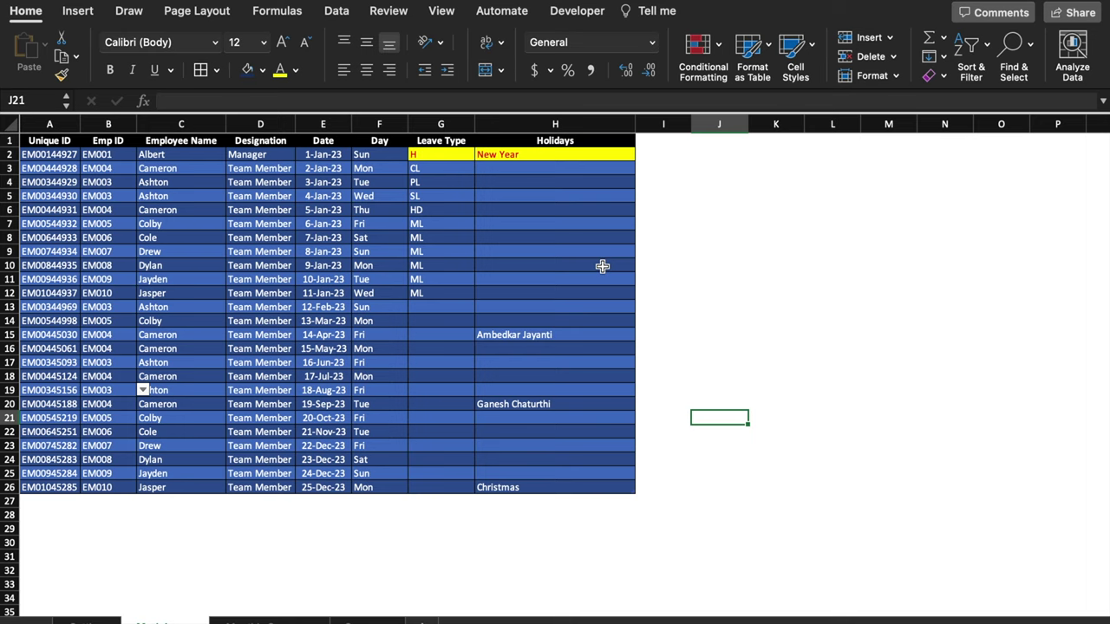
Set the 14-Apr-23 leave type in G15 to H and fill the Holidays column from H2 down through H26
left_click(449, 334)
left_click(481, 334)
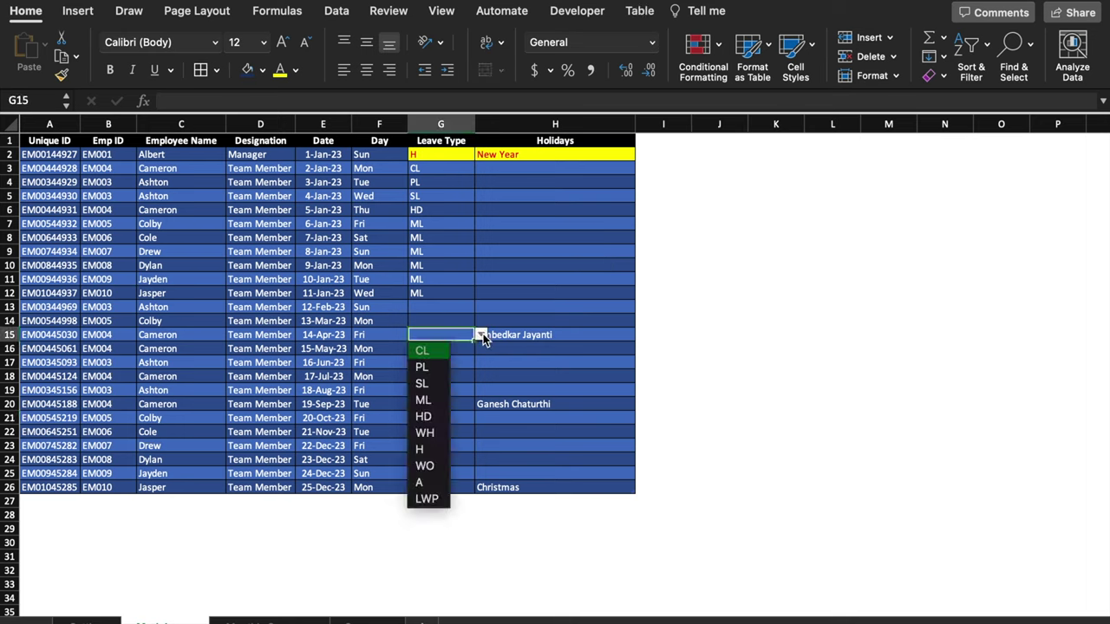
left_click(421, 449)
left_click(442, 404)
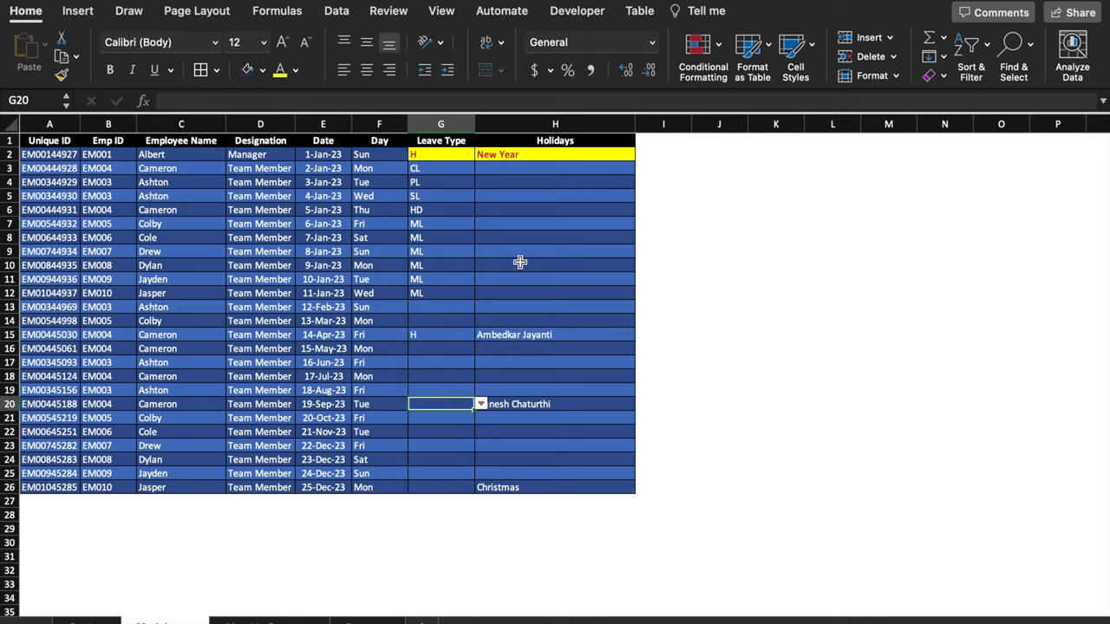
left_click(555, 155)
left_click_drag(634, 163, 617, 492)
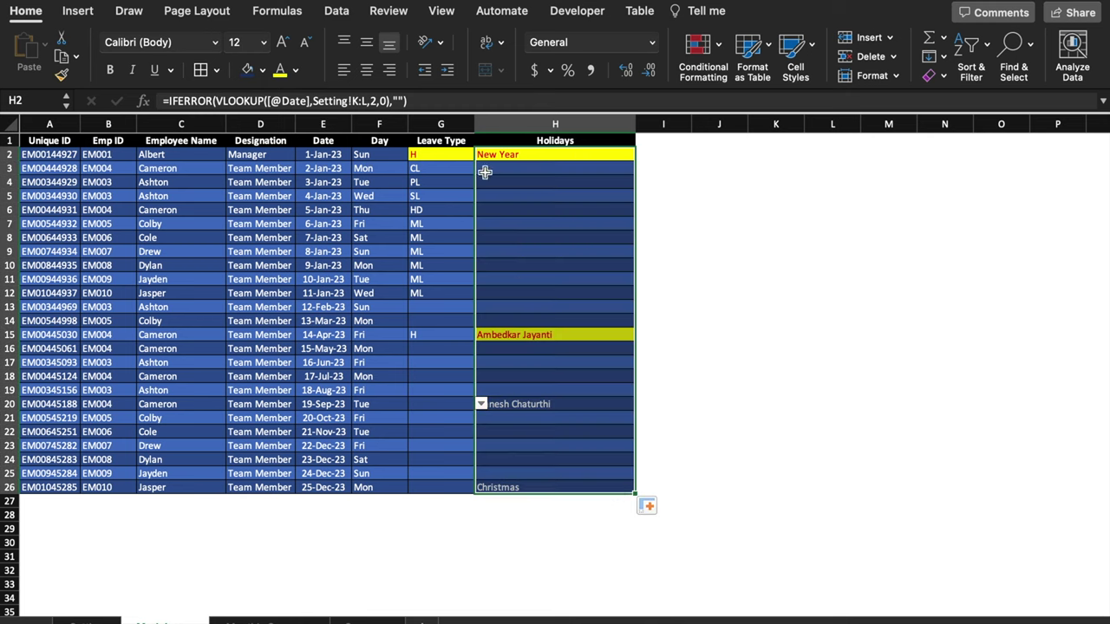
Copy only the formatting of G2 onto the Leave Type cells G2:G26
right_click(457, 154)
left_click(486, 181)
left_click_drag(457, 155, 434, 491)
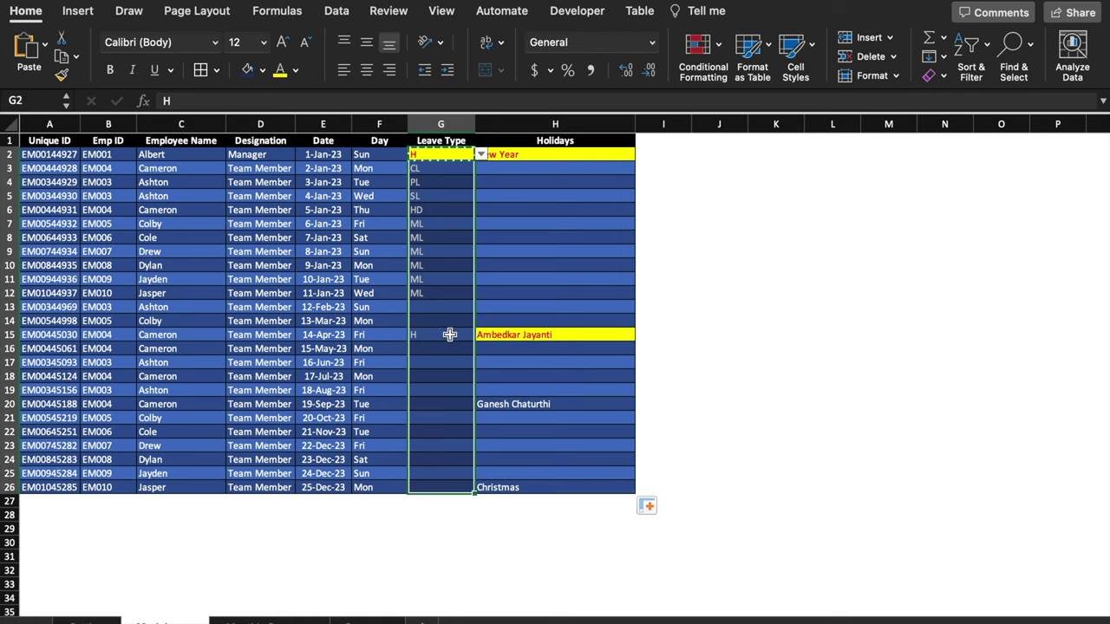
right_click(449, 335)
mouse_move(528, 279)
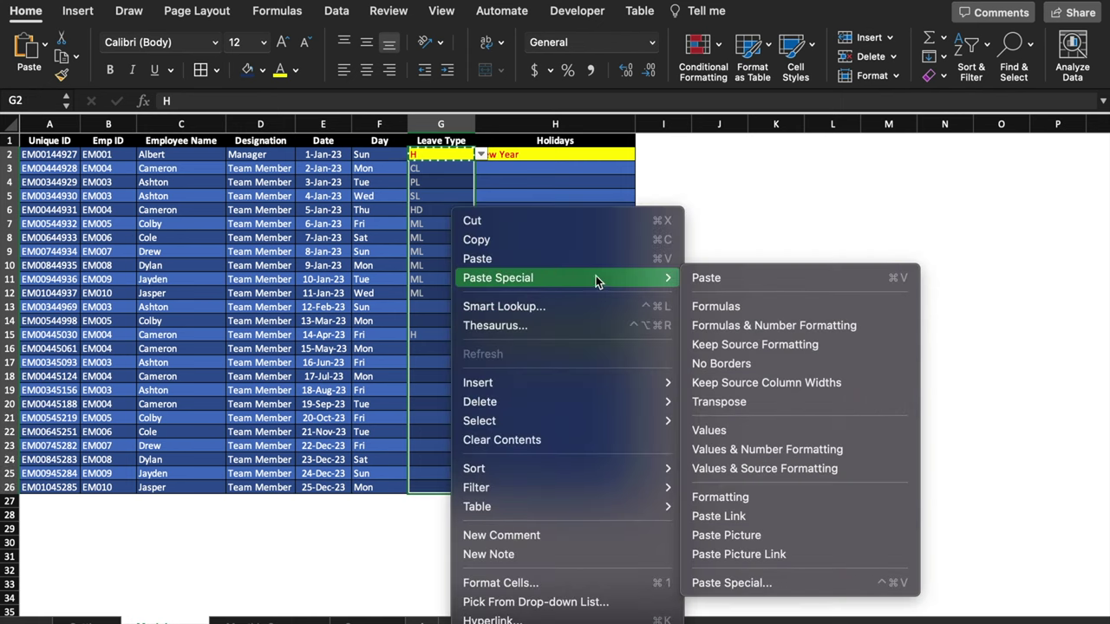
left_click(766, 498)
left_click(756, 376)
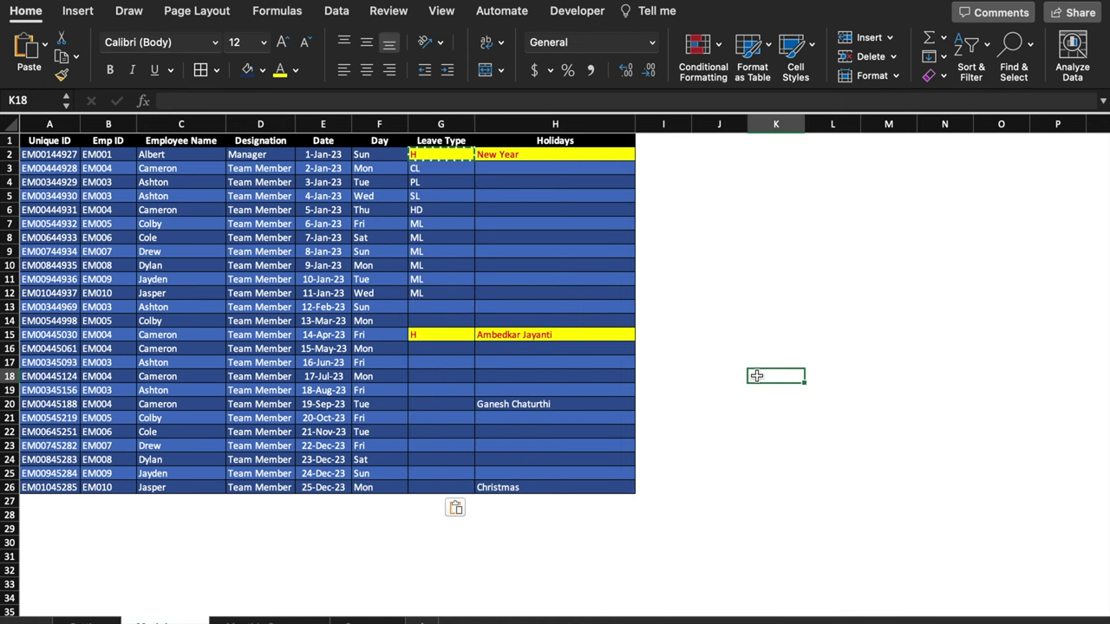
Set the leave type to H for the Ganesh Chaturthi row in G20 and the Christmas row in G26
left_click(438, 404)
left_click(481, 404)
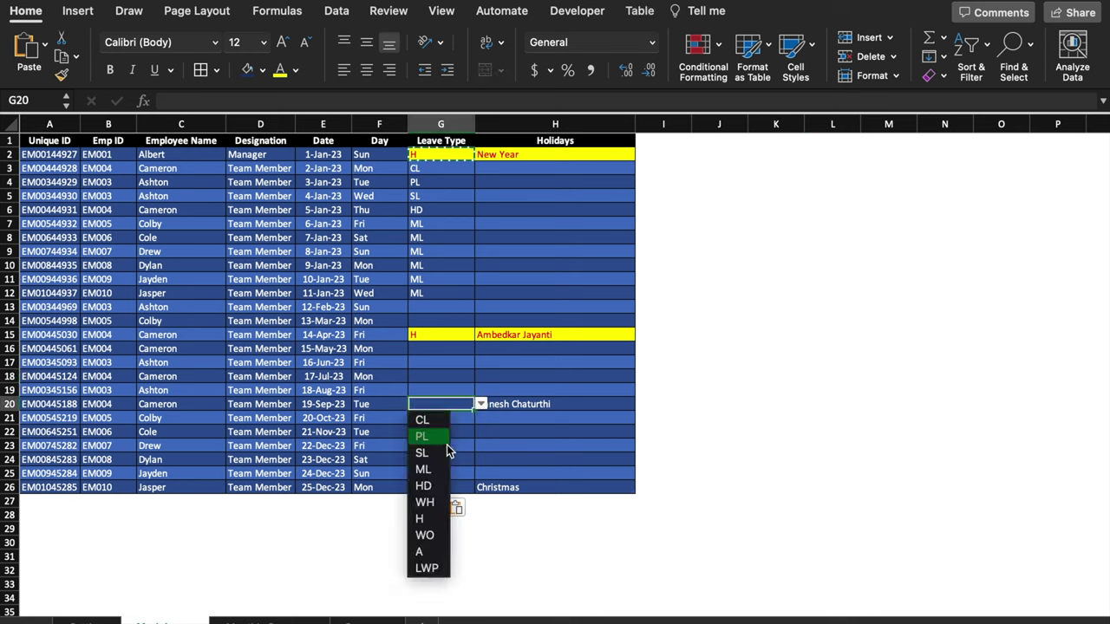
left_click(419, 518)
left_click(440, 488)
left_click(481, 488)
left_click(382, 594)
left_click(469, 299)
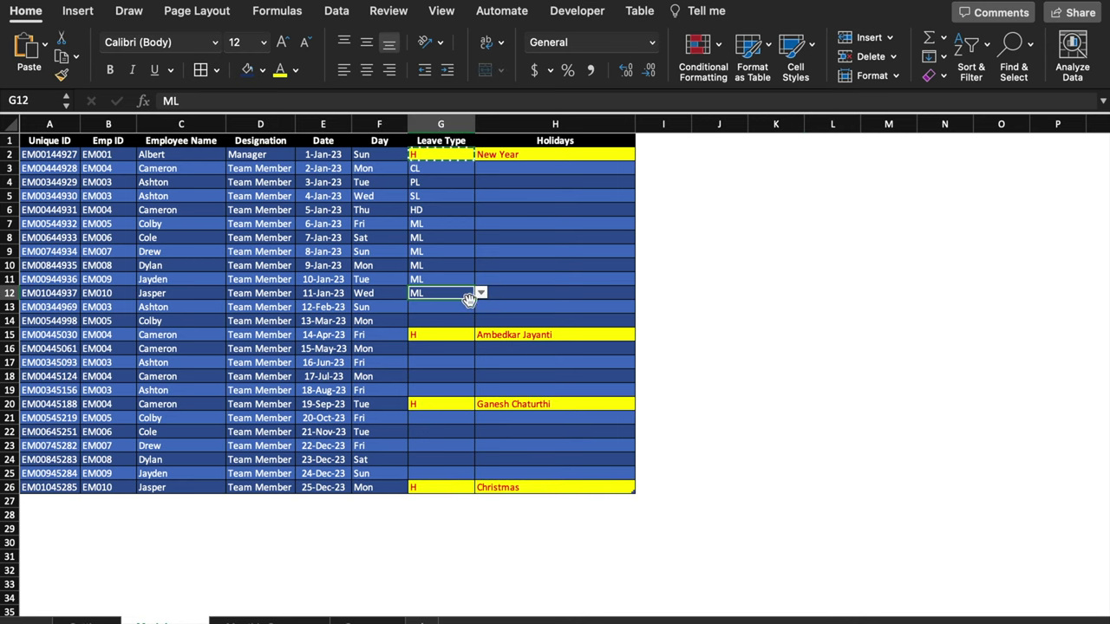
Set the leave type to PL in G13 and HD in G14
left_click(470, 307)
left_click(482, 307)
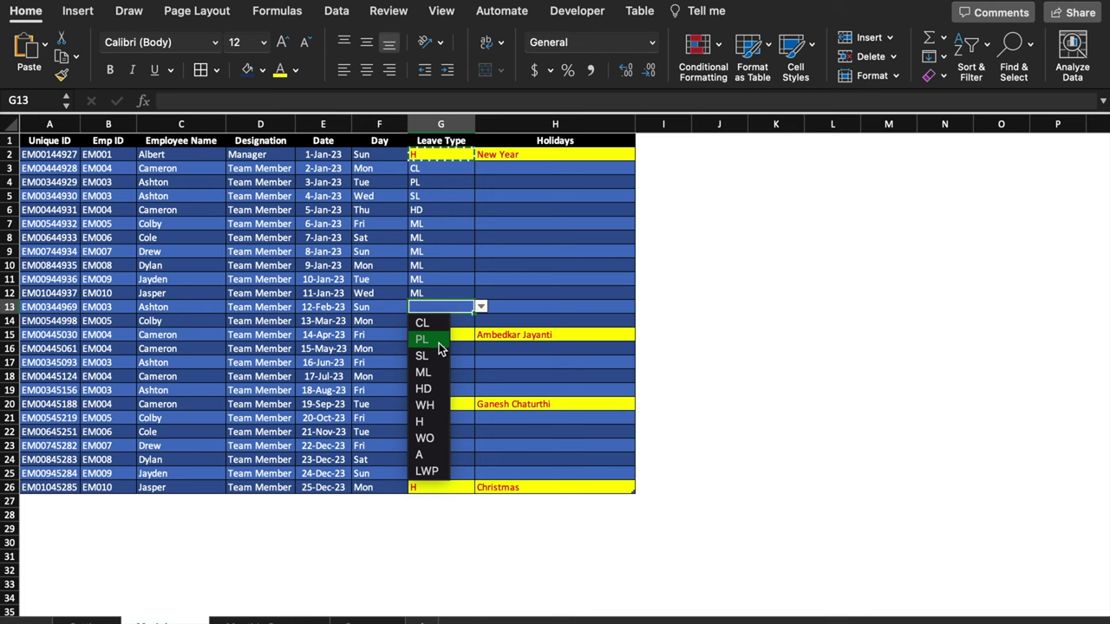
left_click(440, 339)
left_click(446, 321)
left_click(481, 321)
left_click(423, 402)
Set the leave type to SL in G16:G19 and ML in G21:G25
left_click(481, 349)
left_click(422, 398)
left_click(444, 421)
left_click_drag(474, 356, 475, 479)
left_click(482, 417)
left_click(434, 511)
left_click(663, 417)
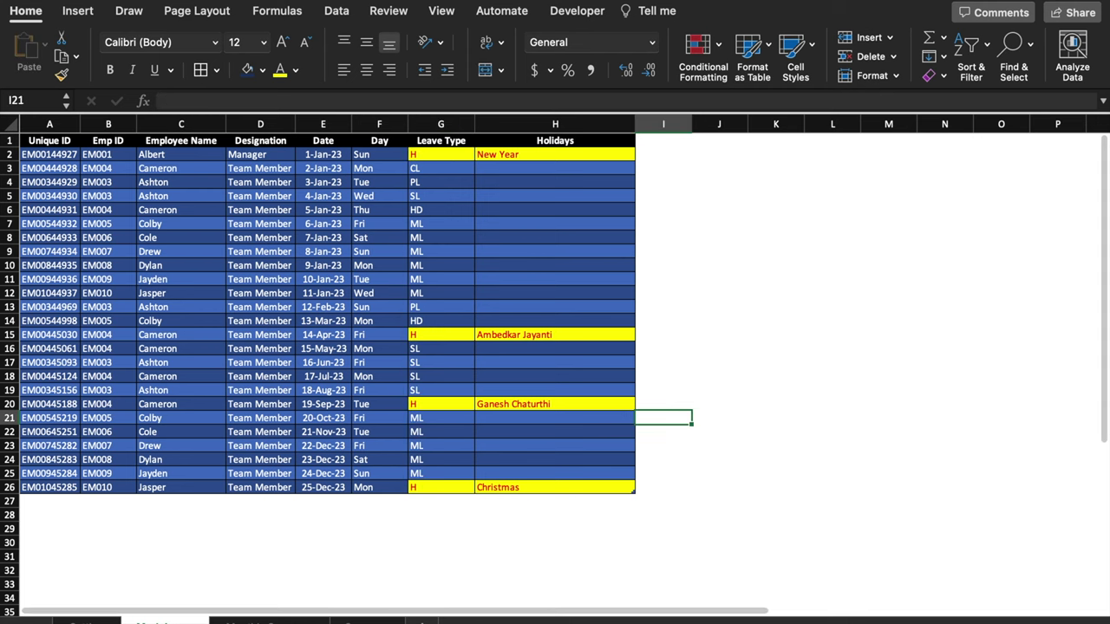
On the monthly roster sheet, select April-2023 as the month and autofit column Q to its content
left_click(269, 621)
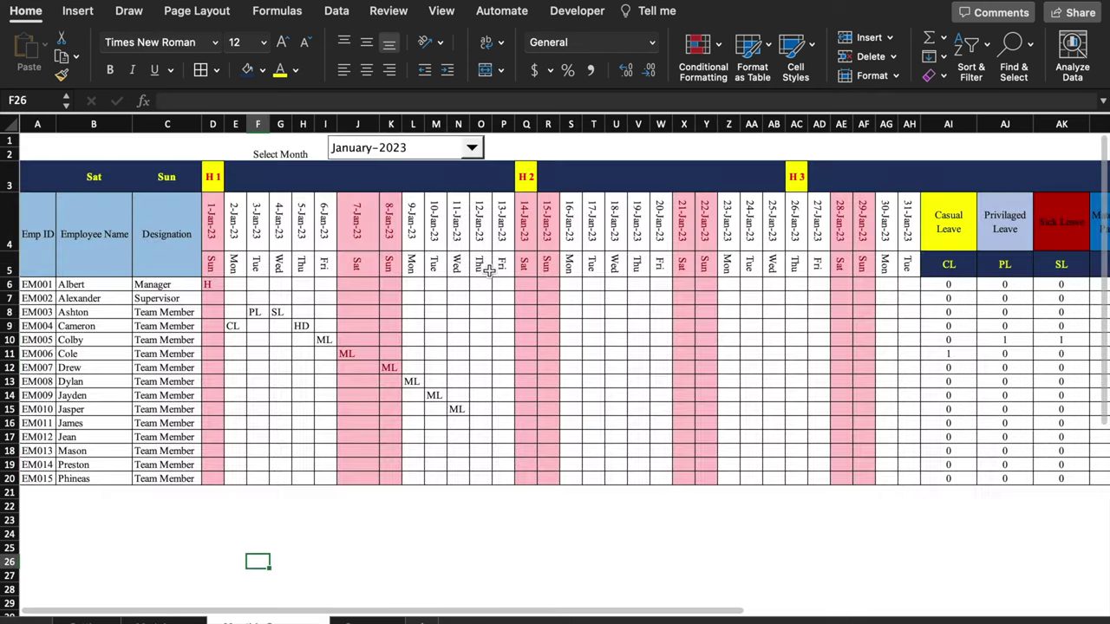
left_click(475, 149)
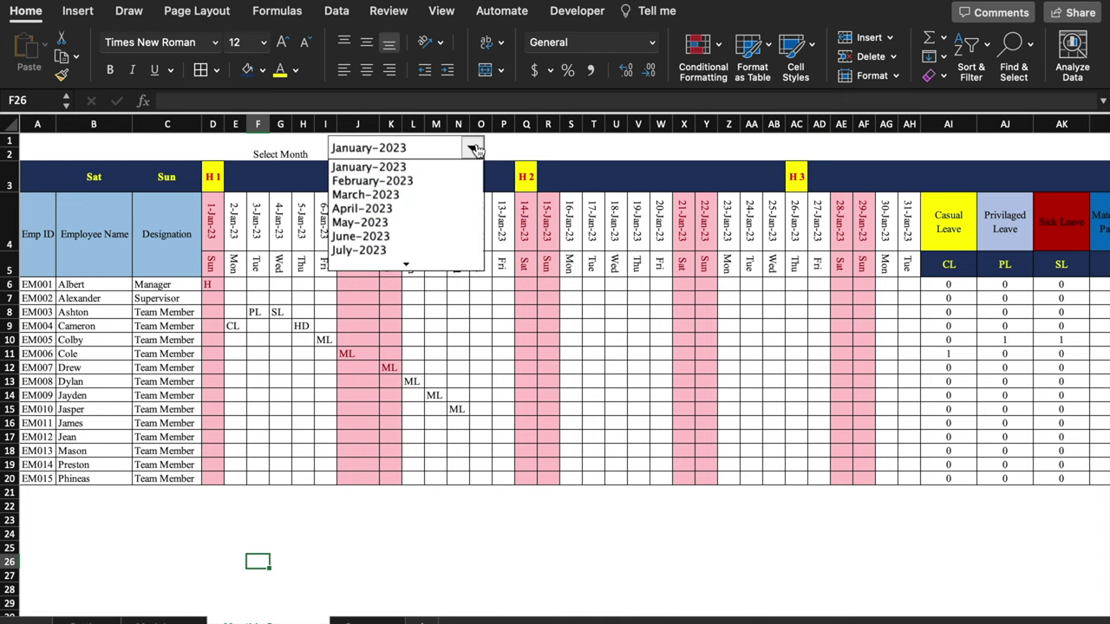
left_click(427, 179)
left_click(476, 157)
left_click(416, 194)
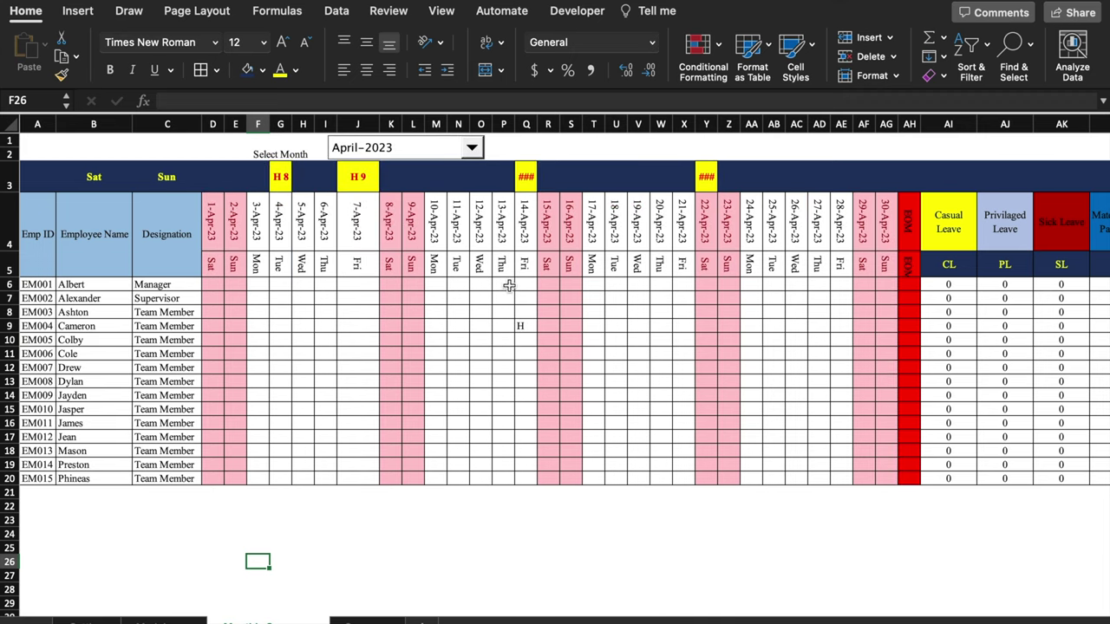
double_click(537, 125)
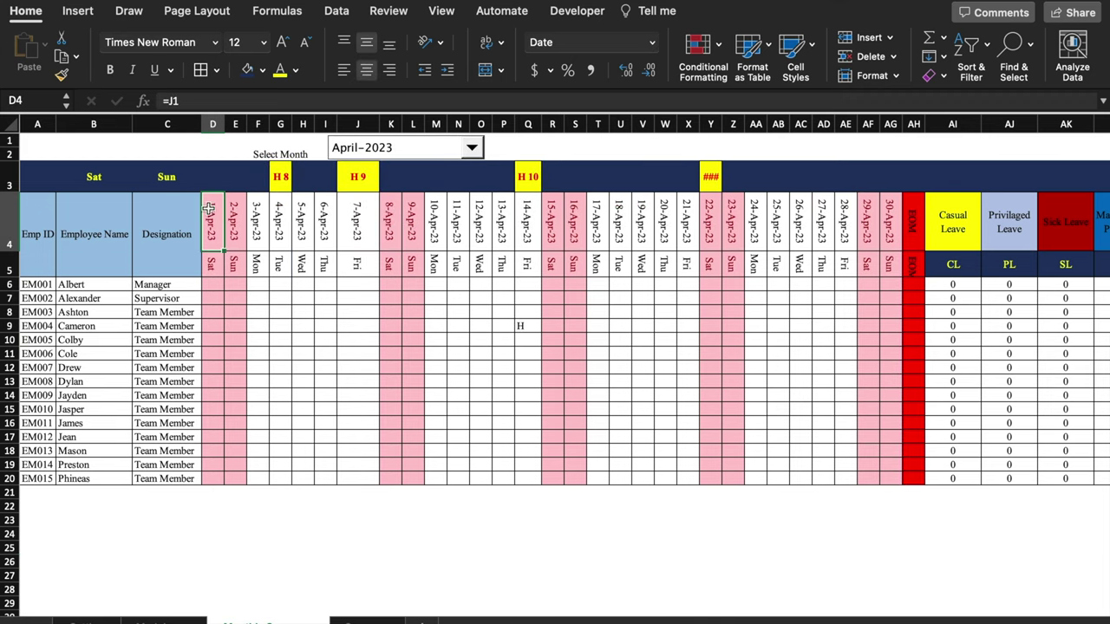
Start a new Classic conditional formatting rule for D4:AH20 that uses a formula to determine which cells to format
left_click(274, 250)
left_click_drag(211, 222, 908, 481)
left_click(718, 44)
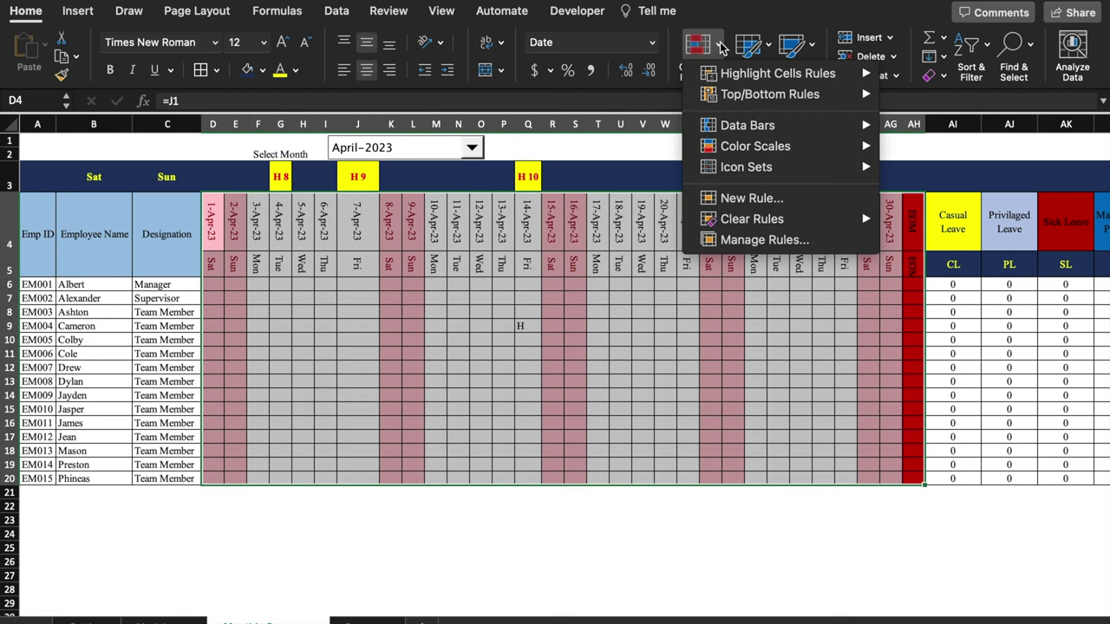
left_click(751, 197)
left_click(546, 134)
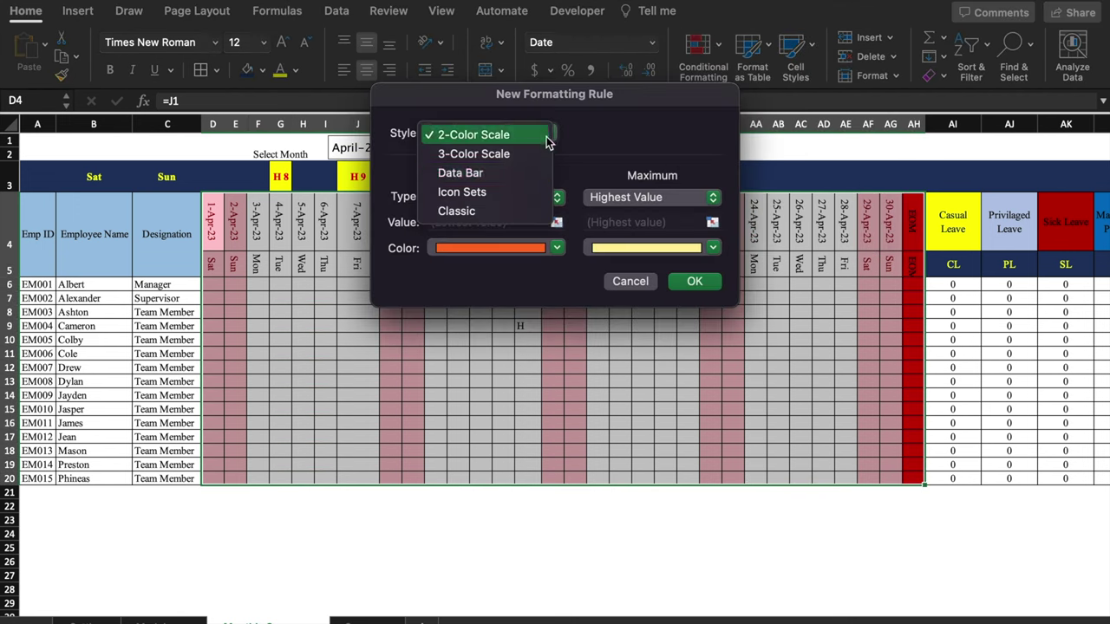
left_click(527, 217)
left_click(717, 181)
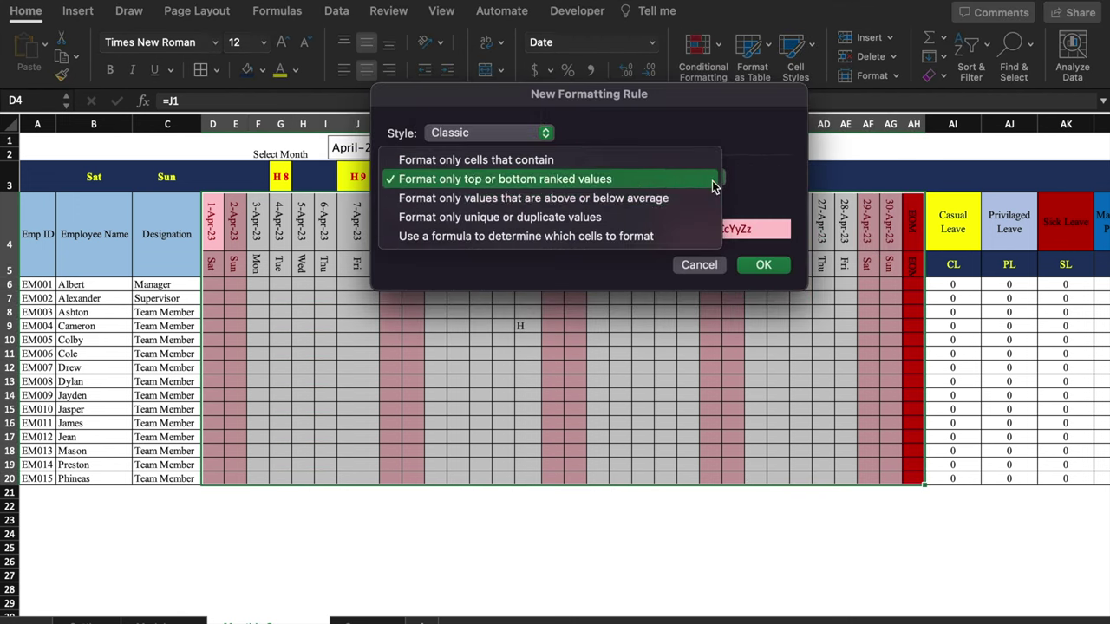
left_click(642, 236)
Give the rule the formula =countif(Holidays,D$4) with Green Fill with Dark Green Text and apply it
left_click(622, 200)
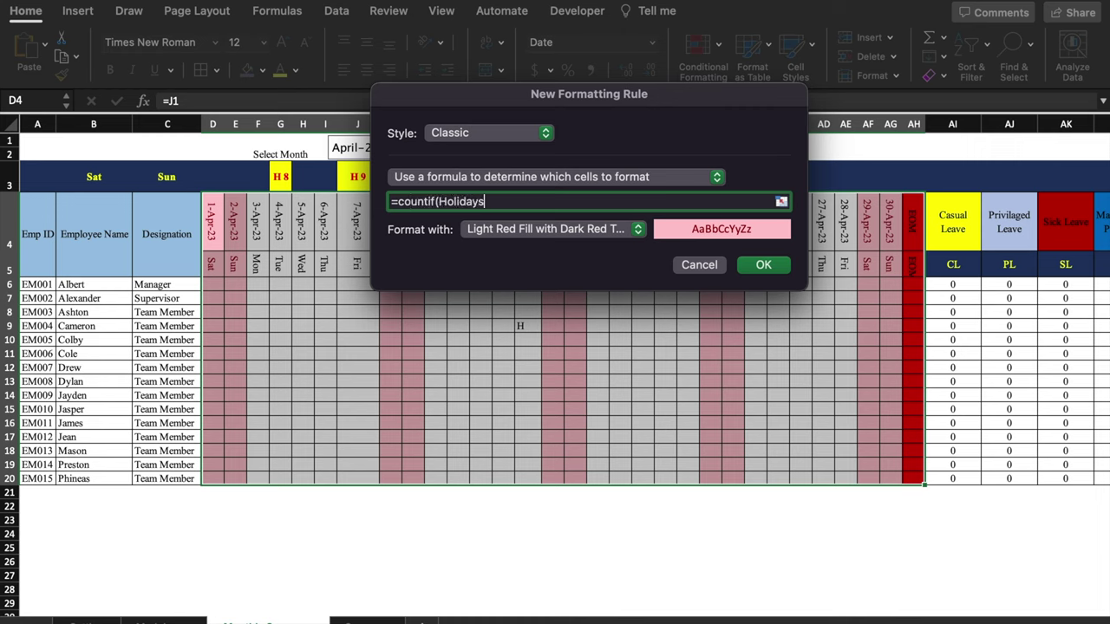
left_click(212, 233)
key("F4")
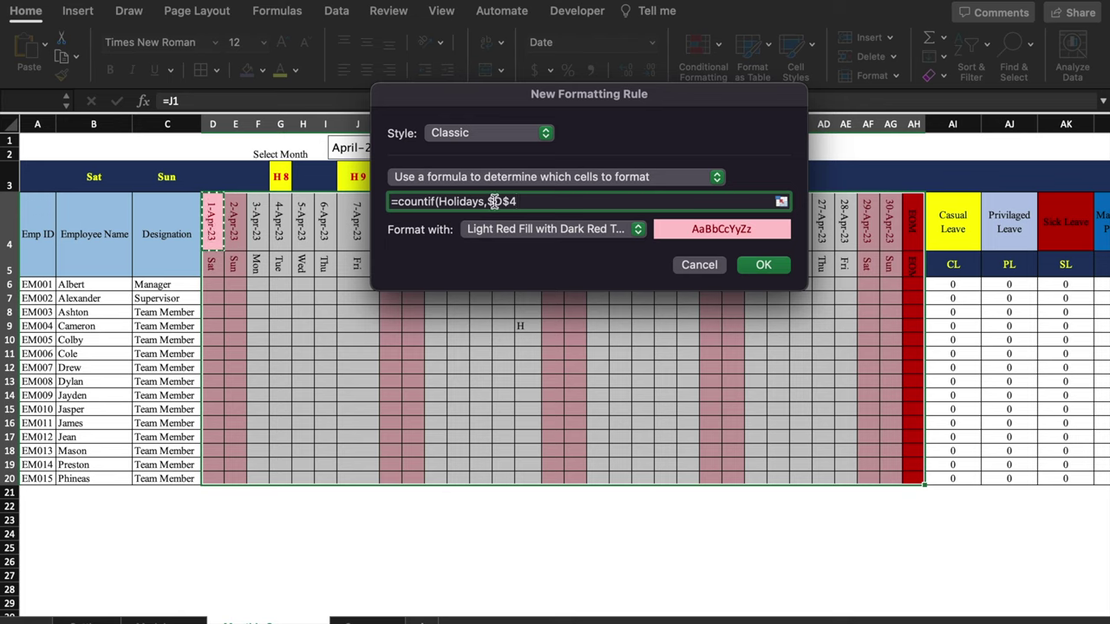
left_click(526, 201)
key("F4")
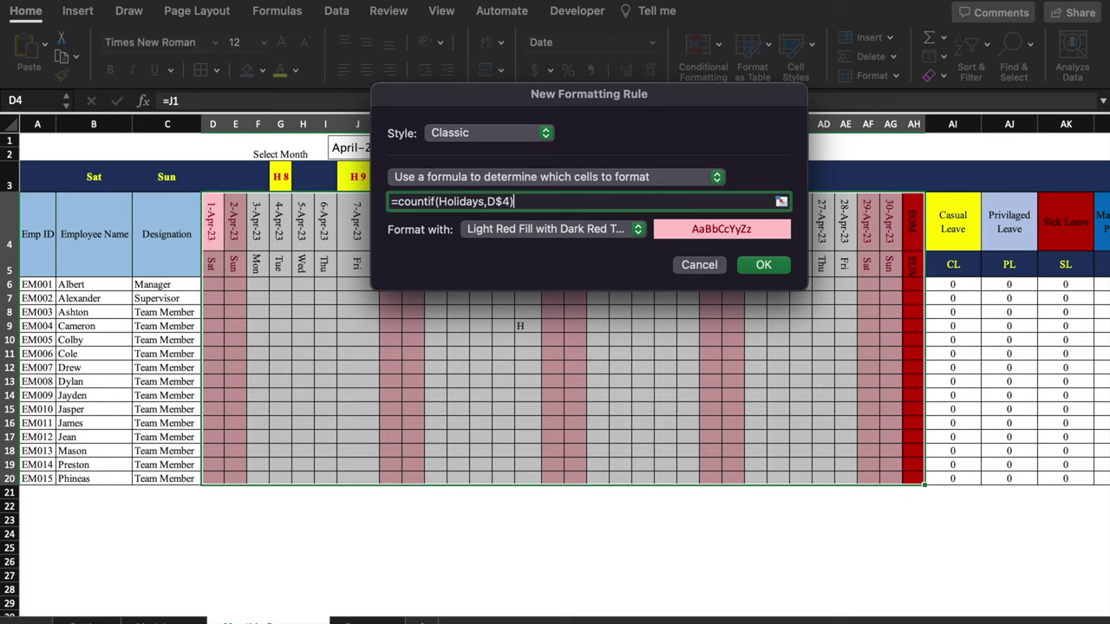
left_click(637, 229)
left_click(607, 270)
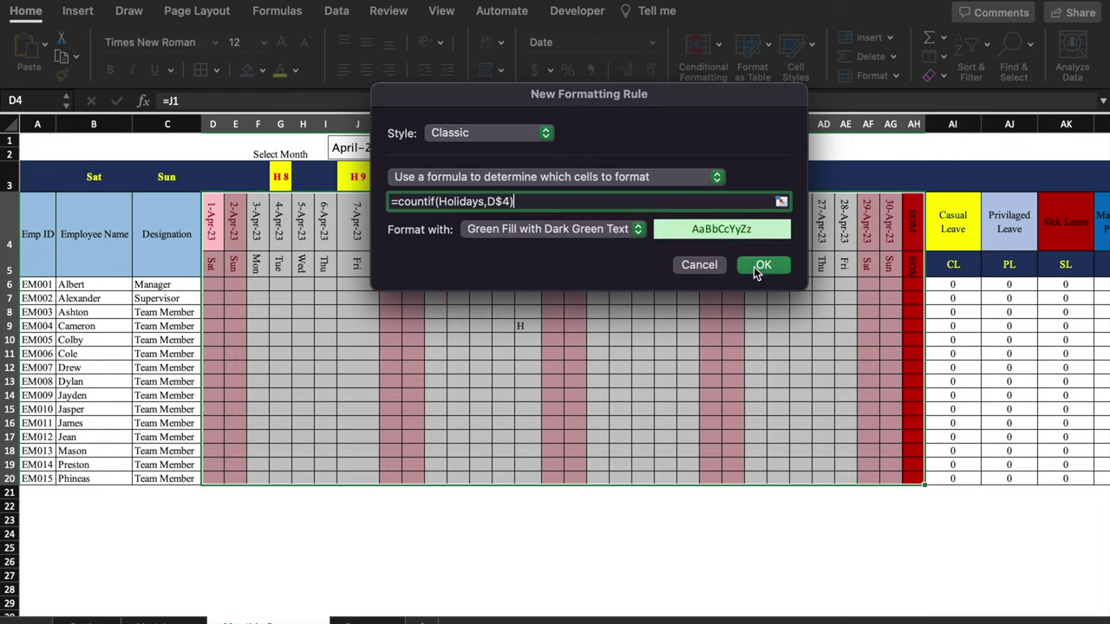
left_click(762, 265)
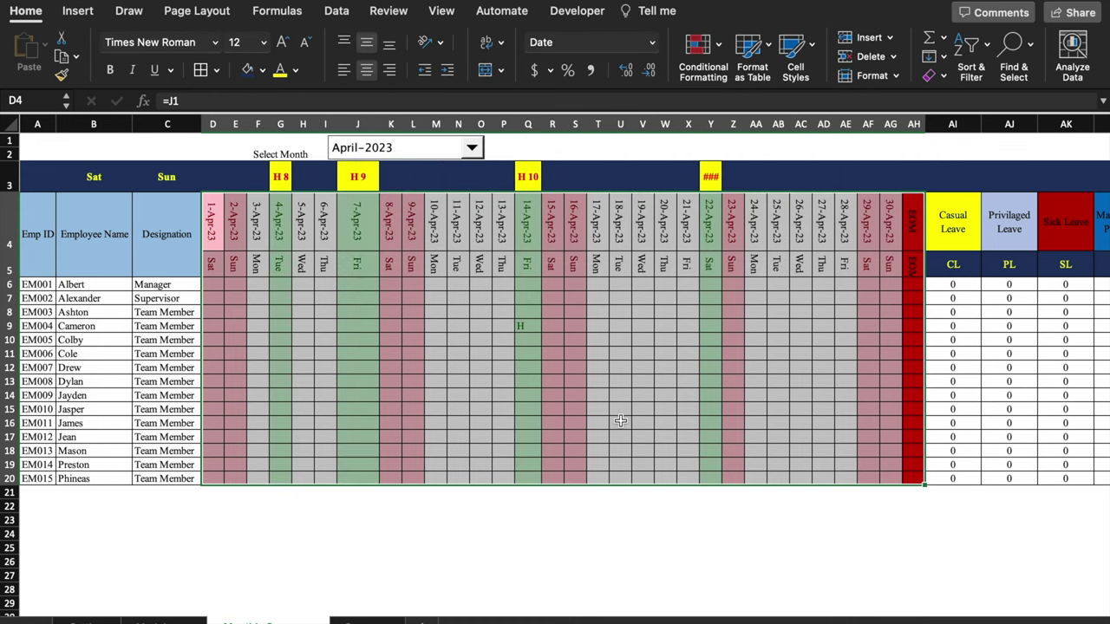
Set the monthly roster's selected month back to January-2023
left_click(472, 147)
scroll(390, 208, "up", 3)
left_click(382, 165)
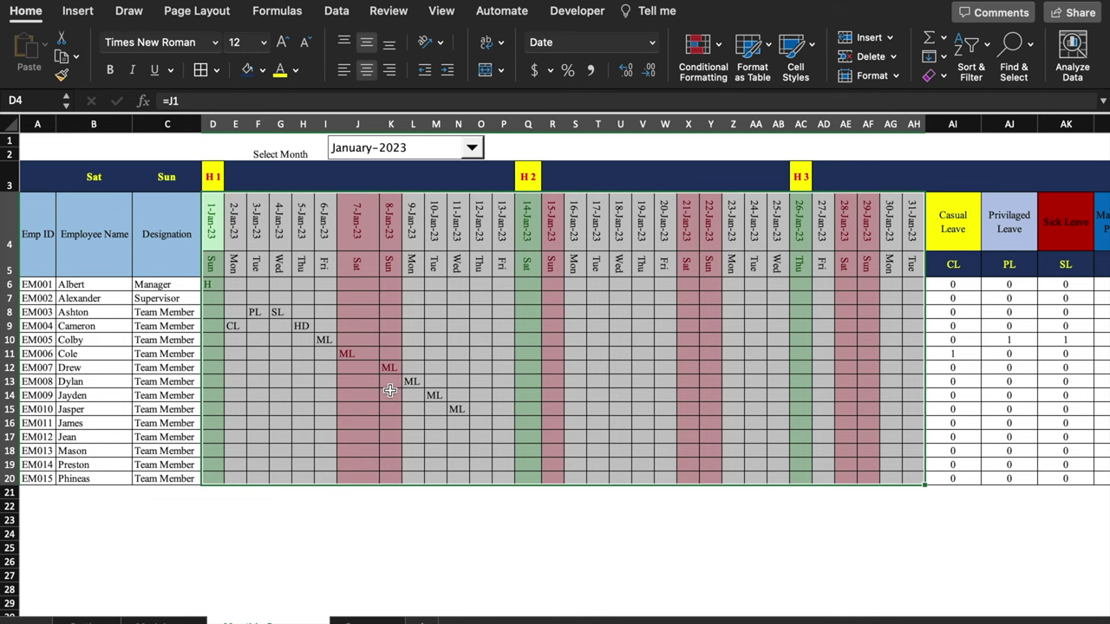
left_click(688, 533)
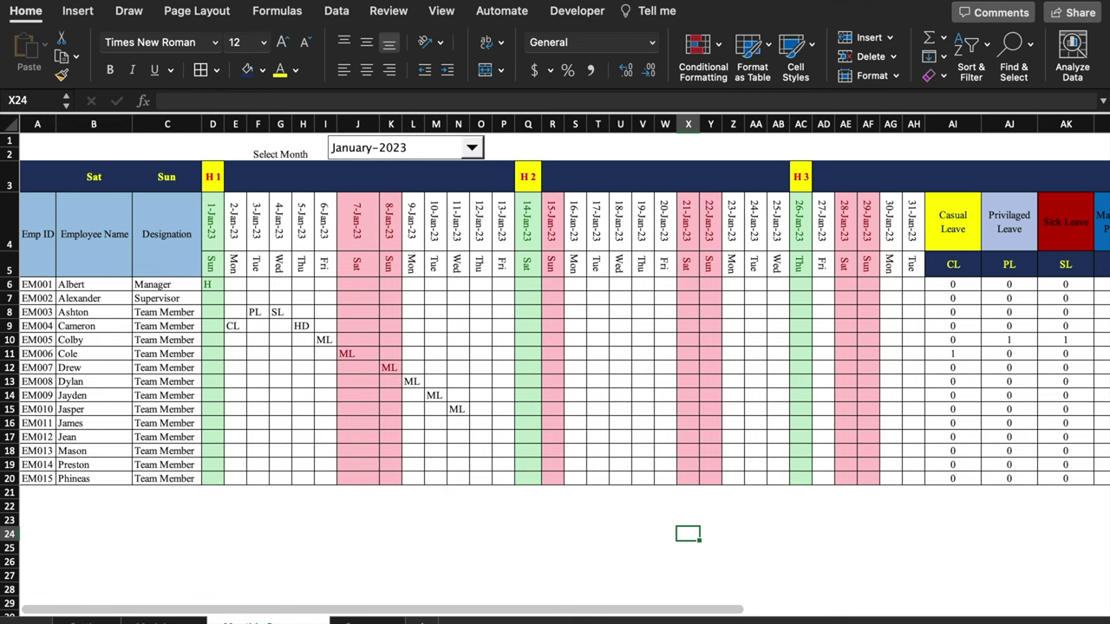
Copy the entire monthly roster sheet onto the following blank sheet and hide the gridlines there
key("super+a")
key("ctrl+Page_Down")
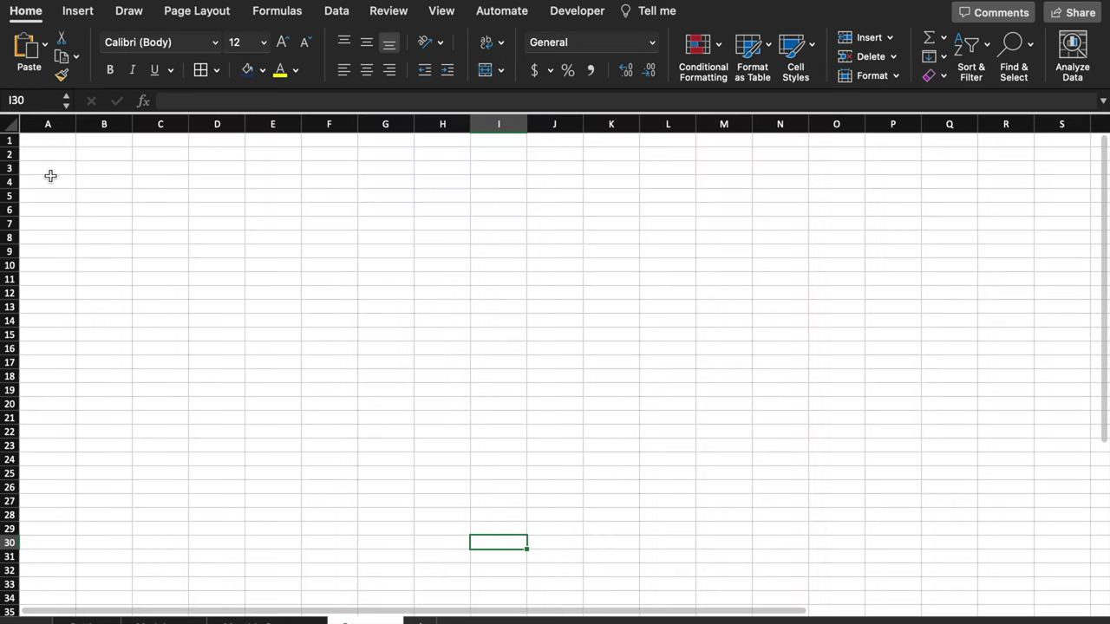
left_click(11, 128)
key("super+v")
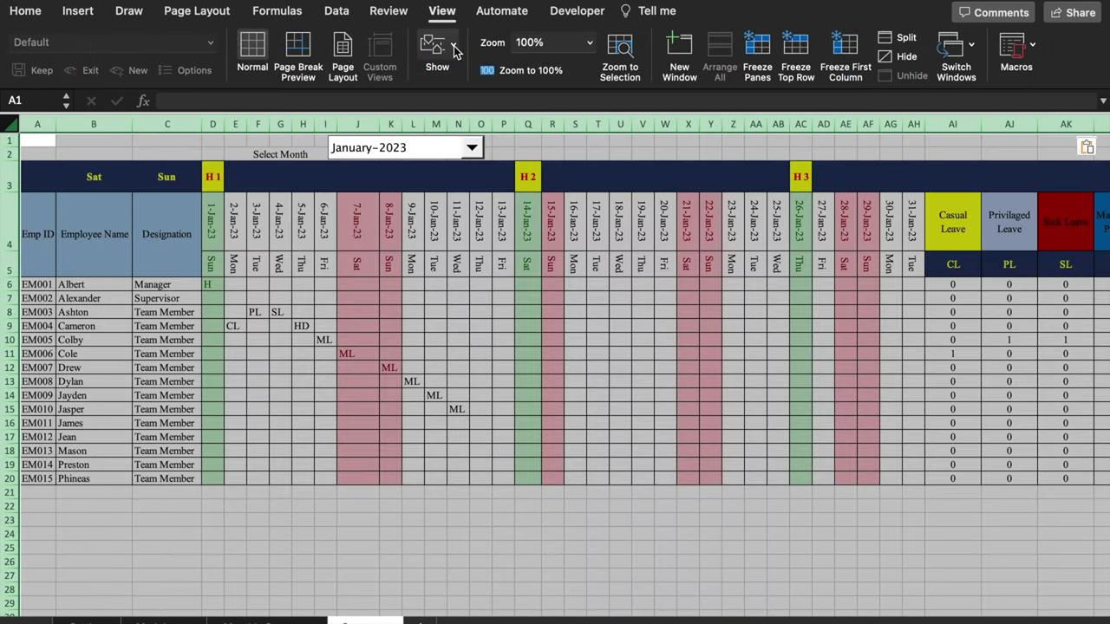
left_click(437, 52)
left_click(381, 120)
left_click(503, 547)
On the copied sheet, remove the month drop-down control and delete the daily date columns D through AH
right_click(362, 150)
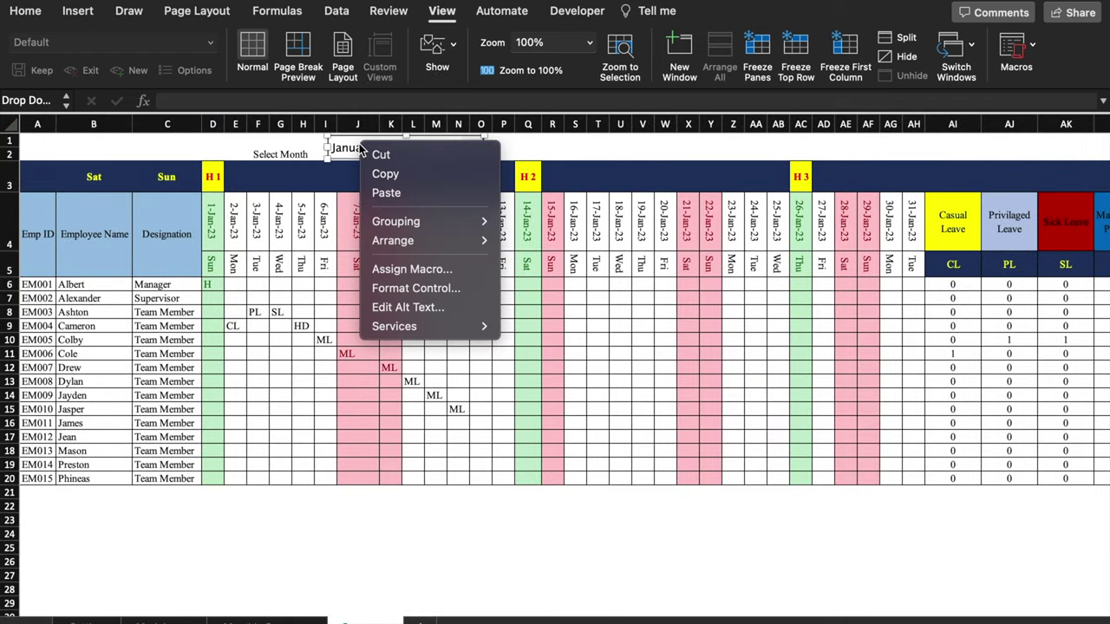
left_click(409, 155)
left_click(281, 154)
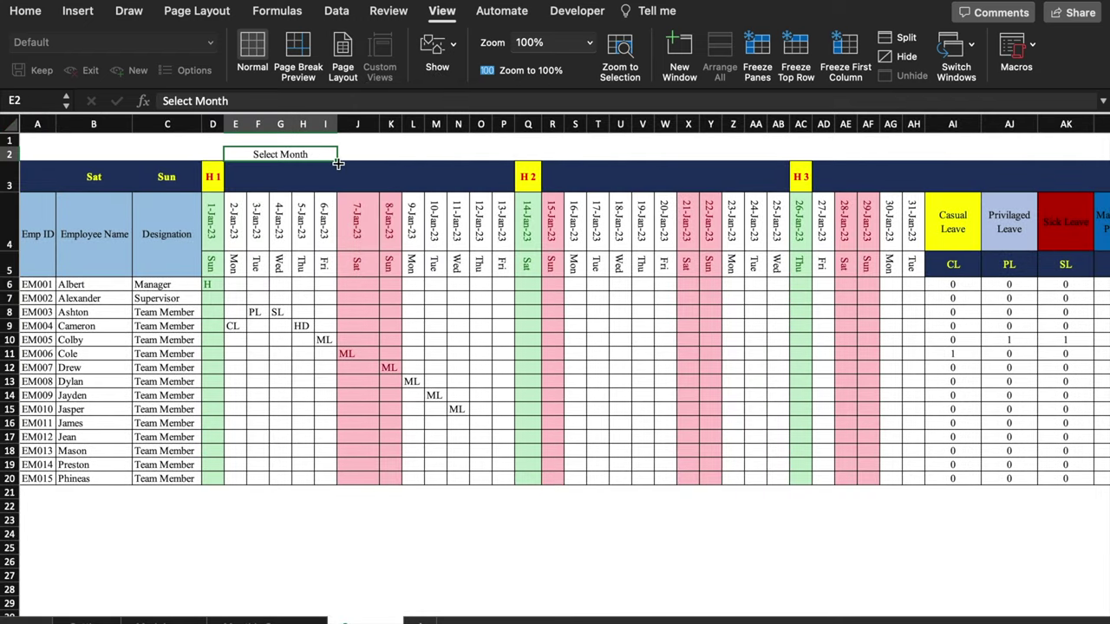
mouse_move(292, 130)
left_mouse_down()
mouse_move(213, 124)
mouse_move(914, 126)
left_mouse_up()
key("ctrl+minus")
Clear the Sat and Sun labels from row 3 and change the heading to Total Yearly Leaves
left_click(24, 176)
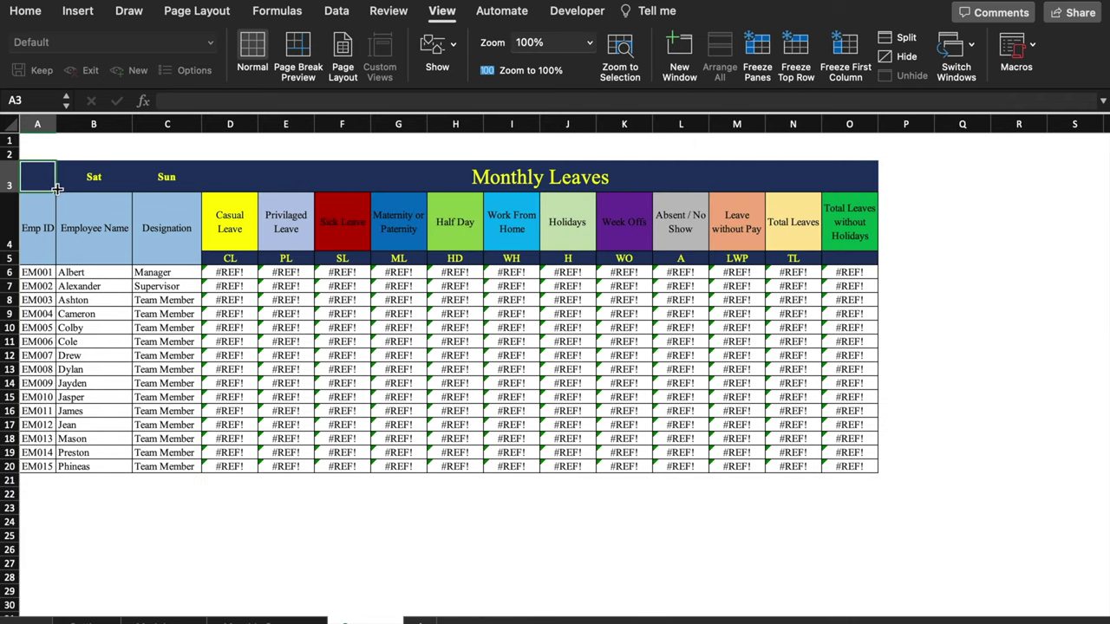
left_click_drag(56, 189, 213, 196)
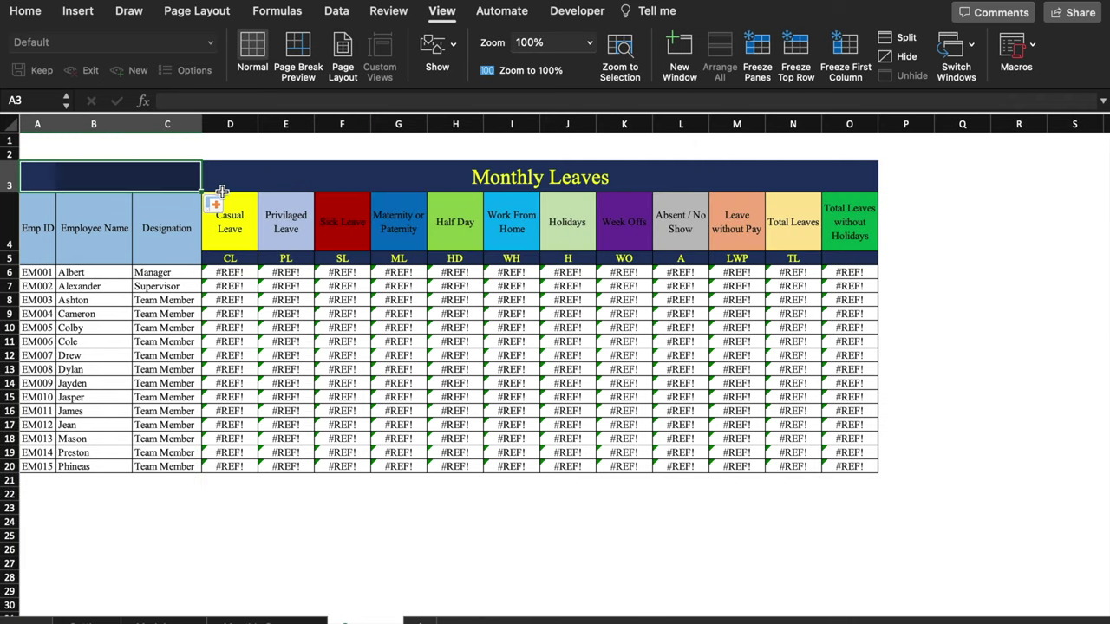
left_click(213, 184)
left_click_drag(202, 101, 145, 104)
type("Total Yearly")
Clear the broken leave-count formulas from D6:O20
left_click(962, 273)
left_click_drag(221, 272, 845, 464)
key("Delete")
Label B2 as Start Date and add a border around the input cell C2
left_click(130, 153)
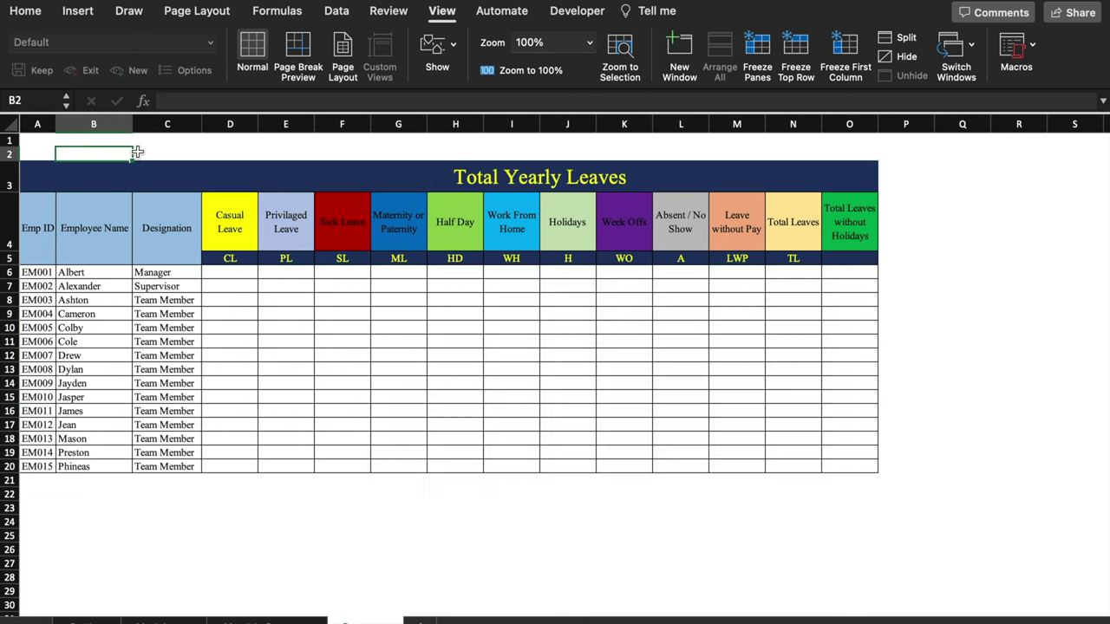
type("Start Date")
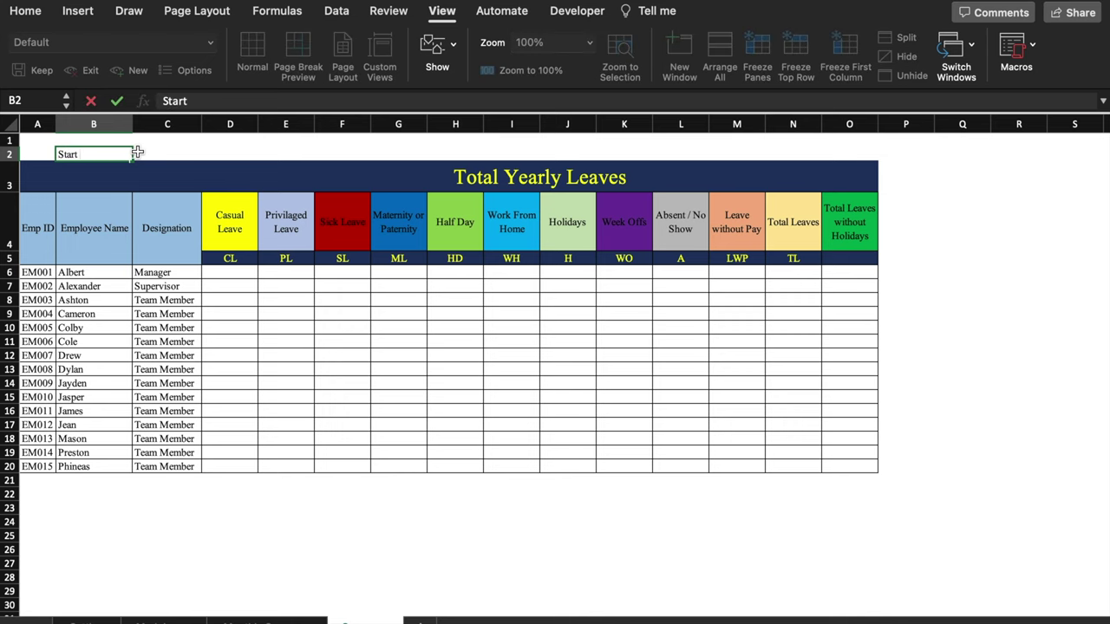
key("Tab")
left_click(25, 10)
left_click(200, 69)
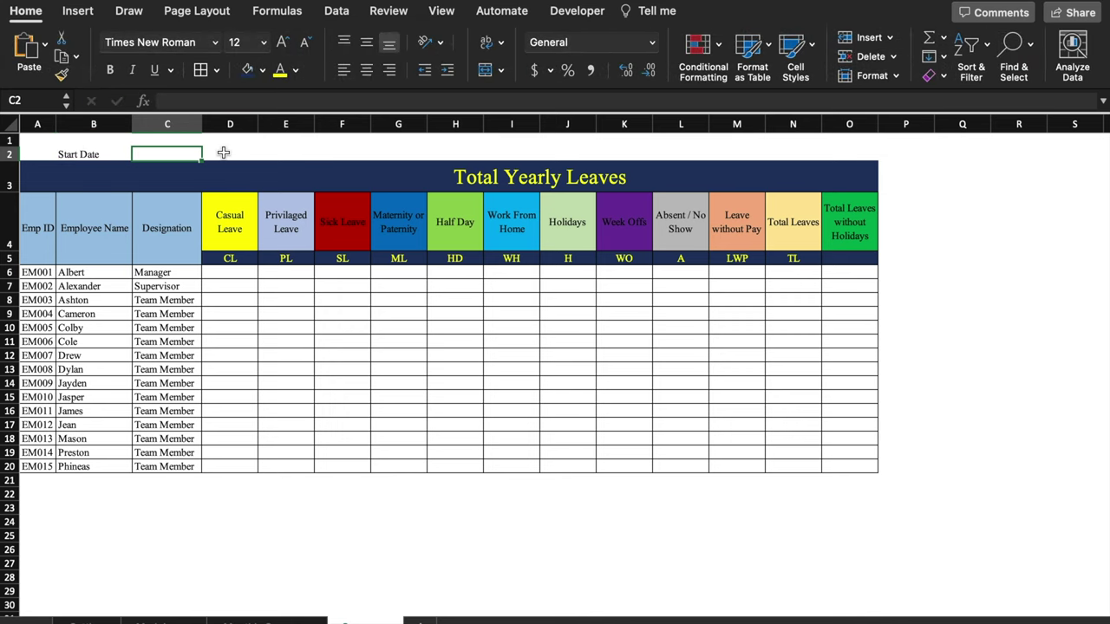
Label D2 as End Date and fill the date input cells E2 and C2 with dark blue
left_click(227, 152)
type("End Date")
key("Tab")
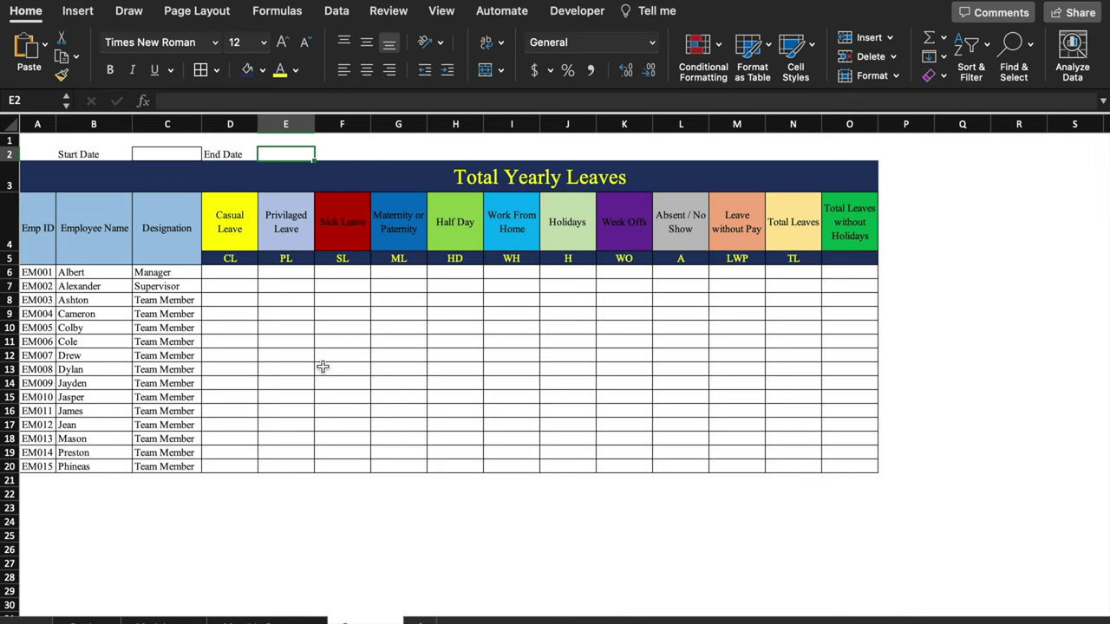
left_click(247, 70)
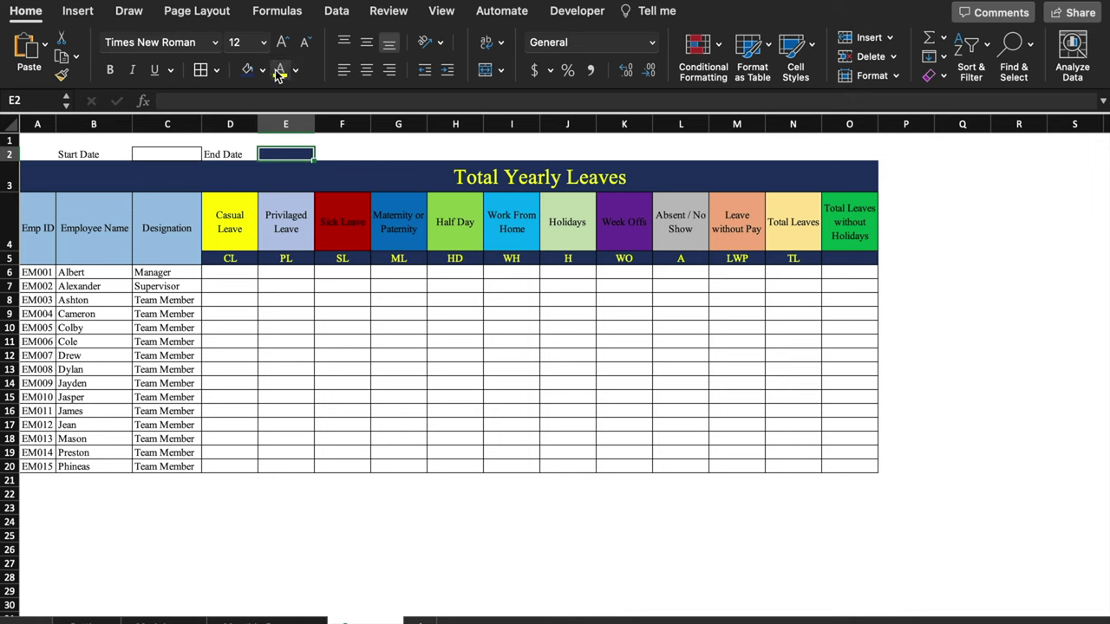
key("Left")
key("Left")
left_click(248, 69)
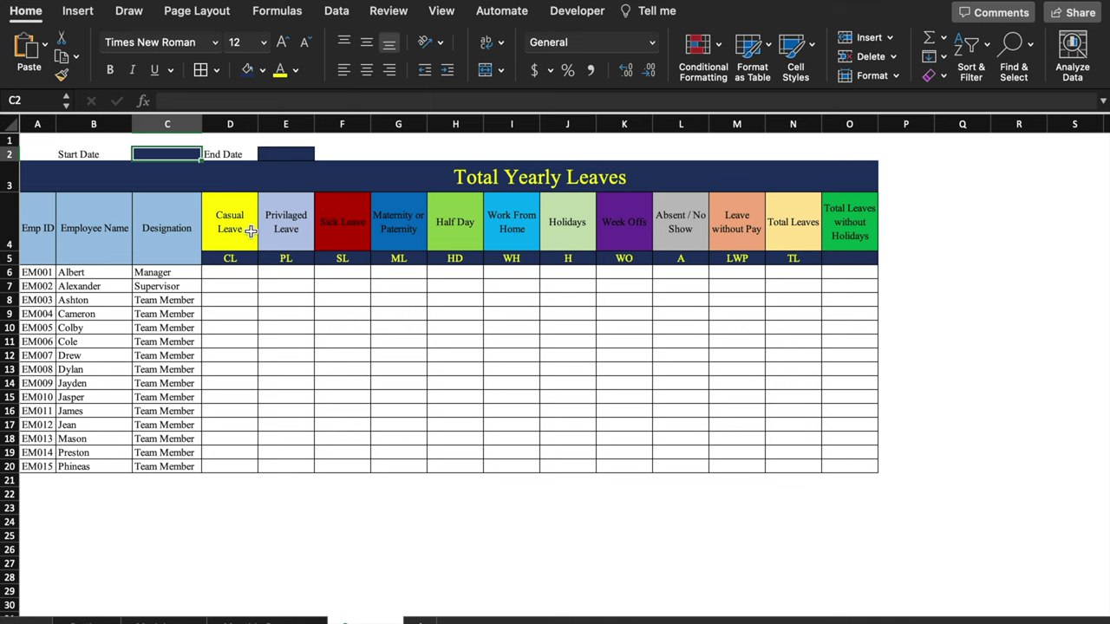
Enter the start date 1/1/23 in C2 and format it with the 14-Mar-12 date type
type("1/1/23")
left_click(446, 150)
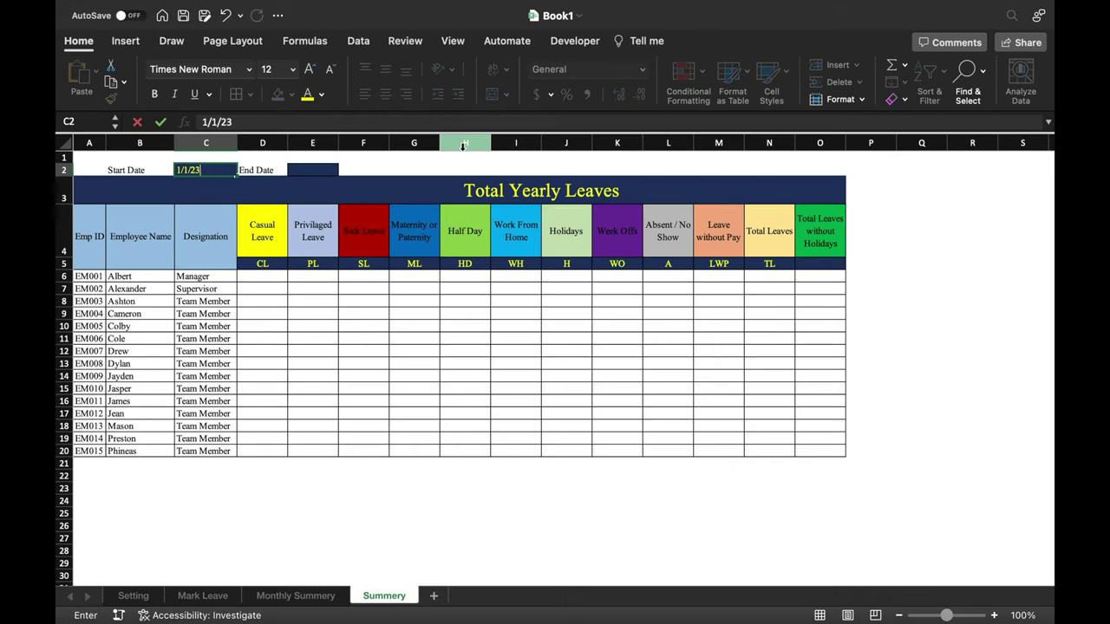
left_click(217, 170)
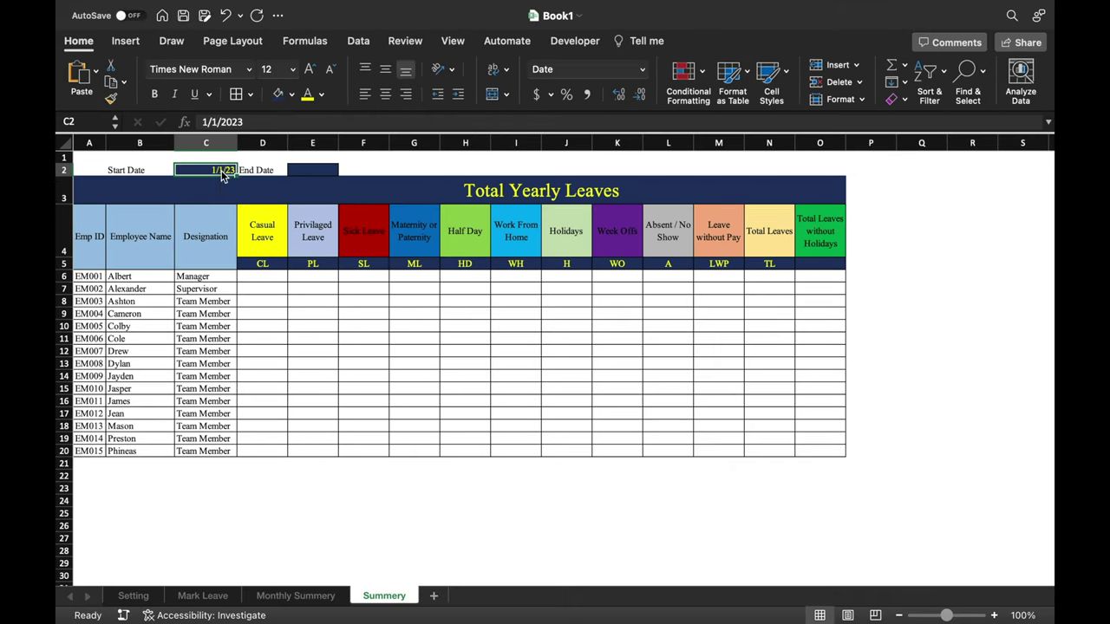
right_click(221, 172)
left_click(278, 447)
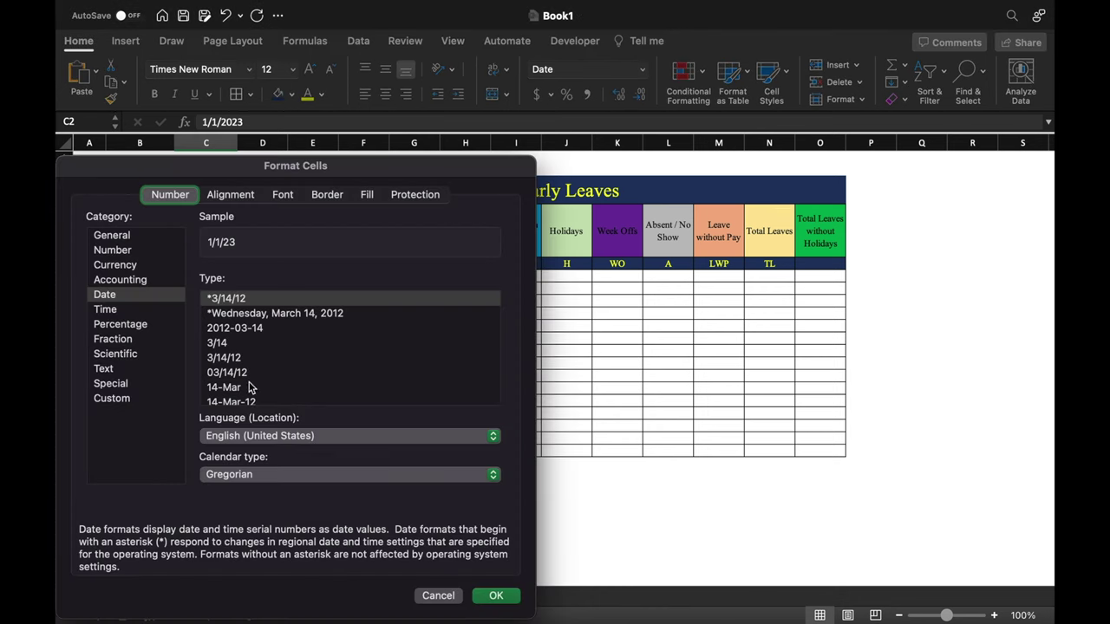
left_click(132, 298)
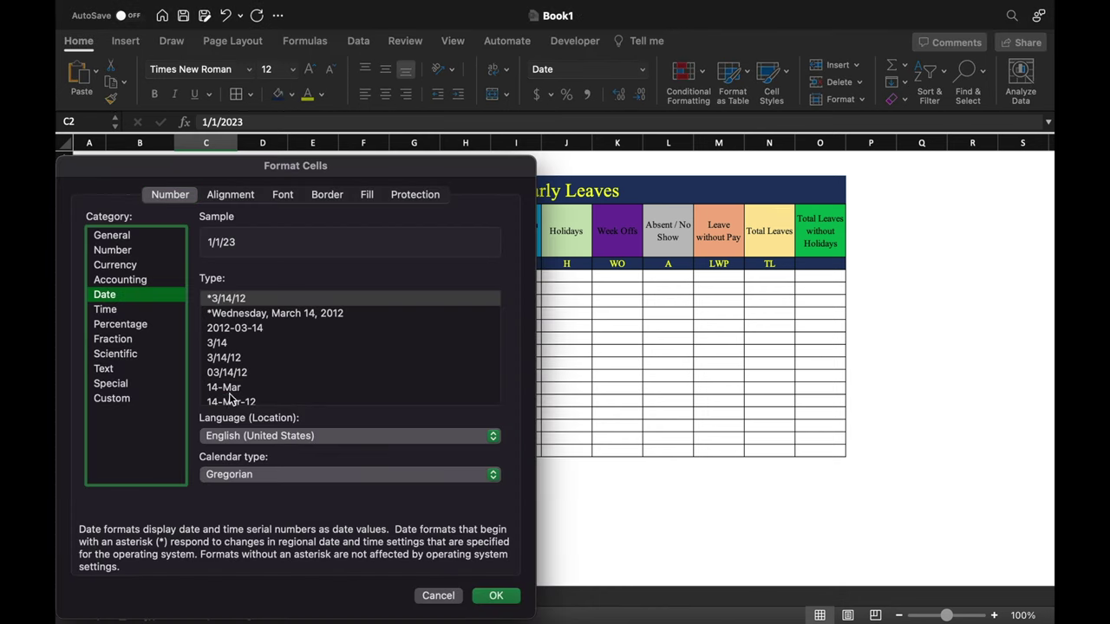
left_click(230, 401)
left_click(496, 596)
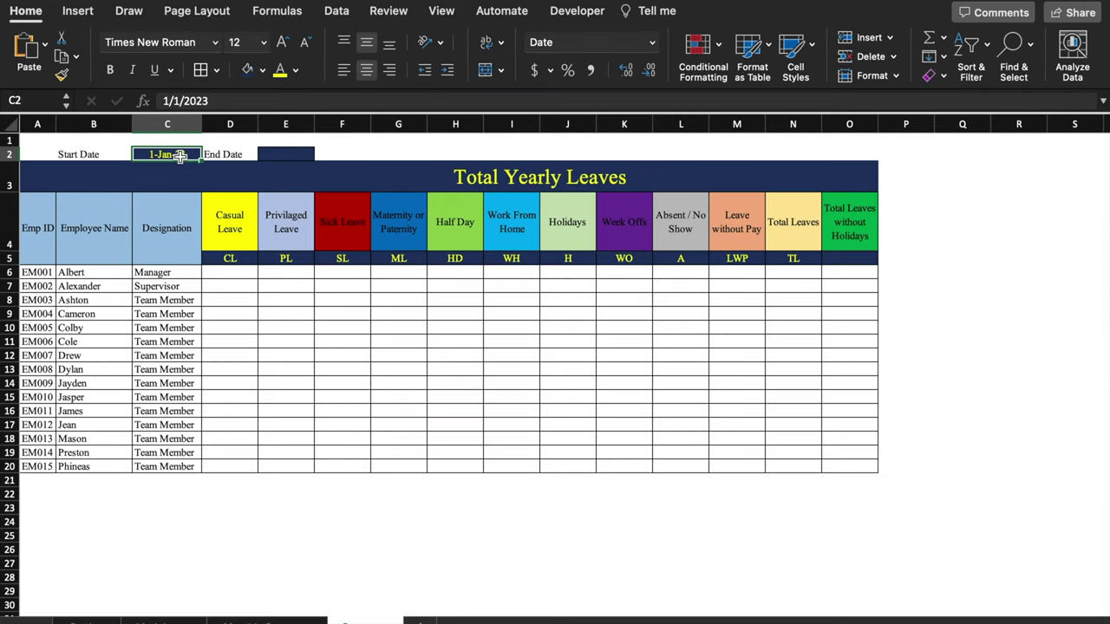
Copy the formatted start date into E2 and change the copied date to 1/31/2023
key("super+c")
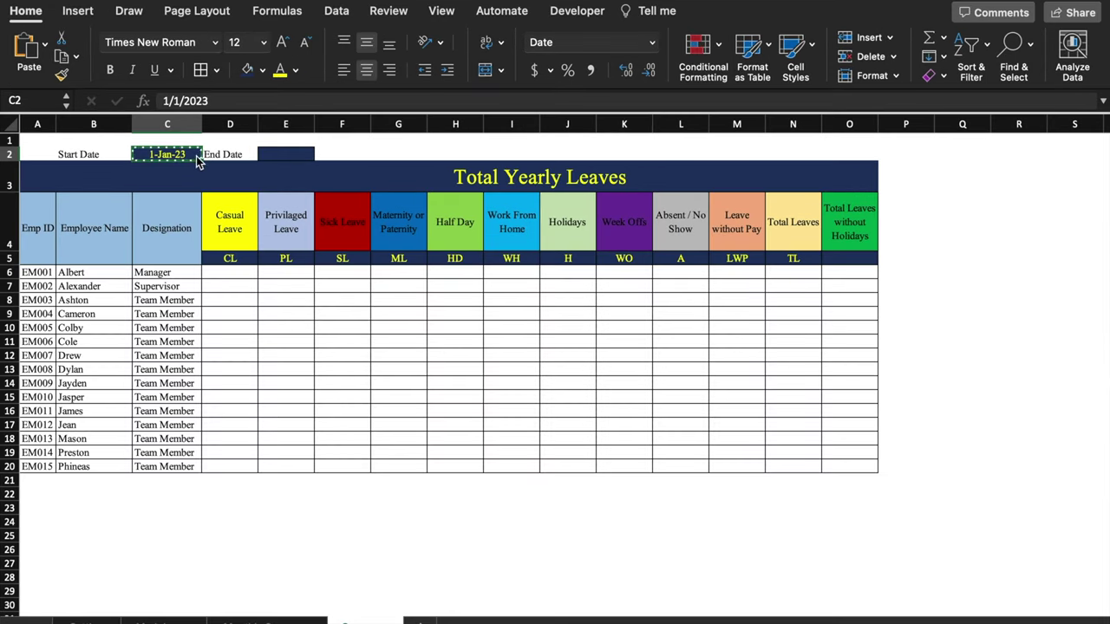
left_click(273, 153)
key("super+v")
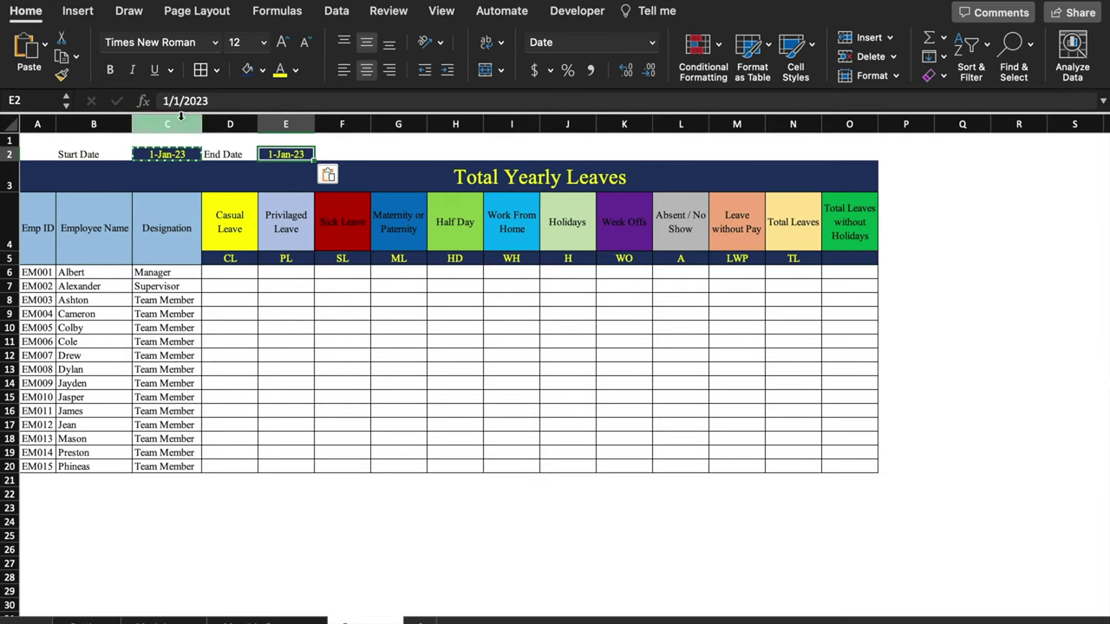
left_click(174, 102)
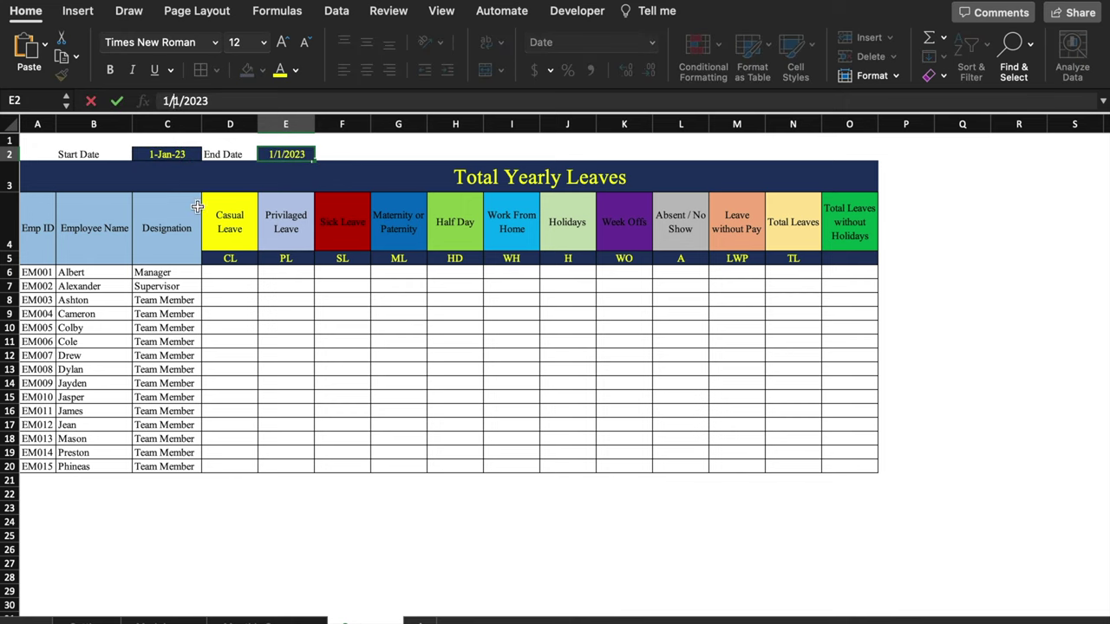
type("3")
left_click(1019, 313)
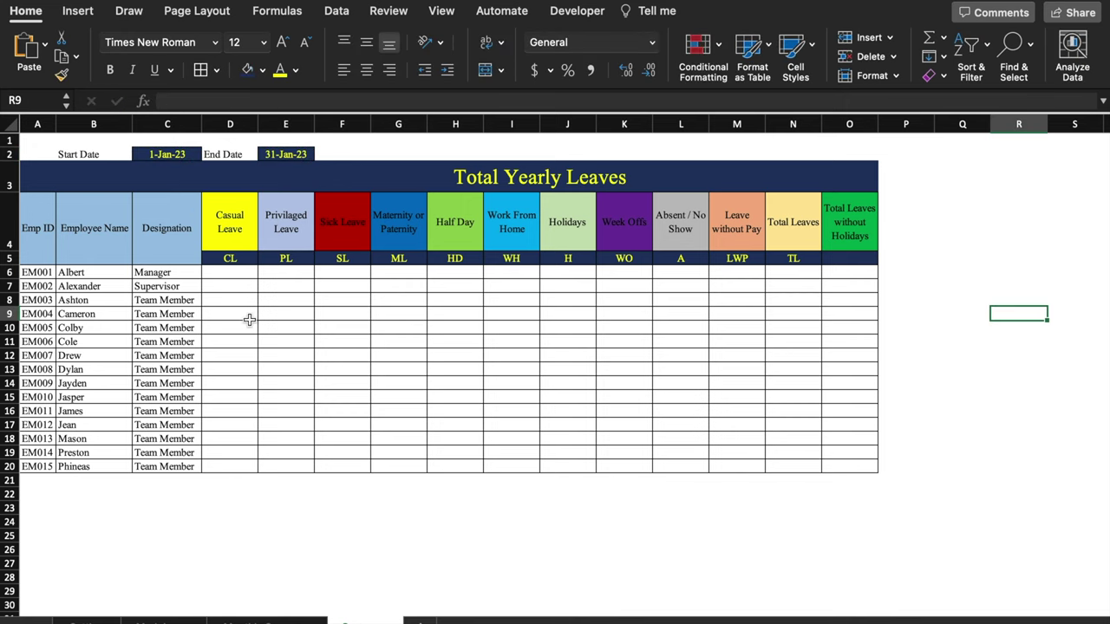
Begin a COUNTIFS formula in D6 with the Mark Leave sheet's Date column, $E:$E, as the absolute first criteria range
left_click(245, 273)
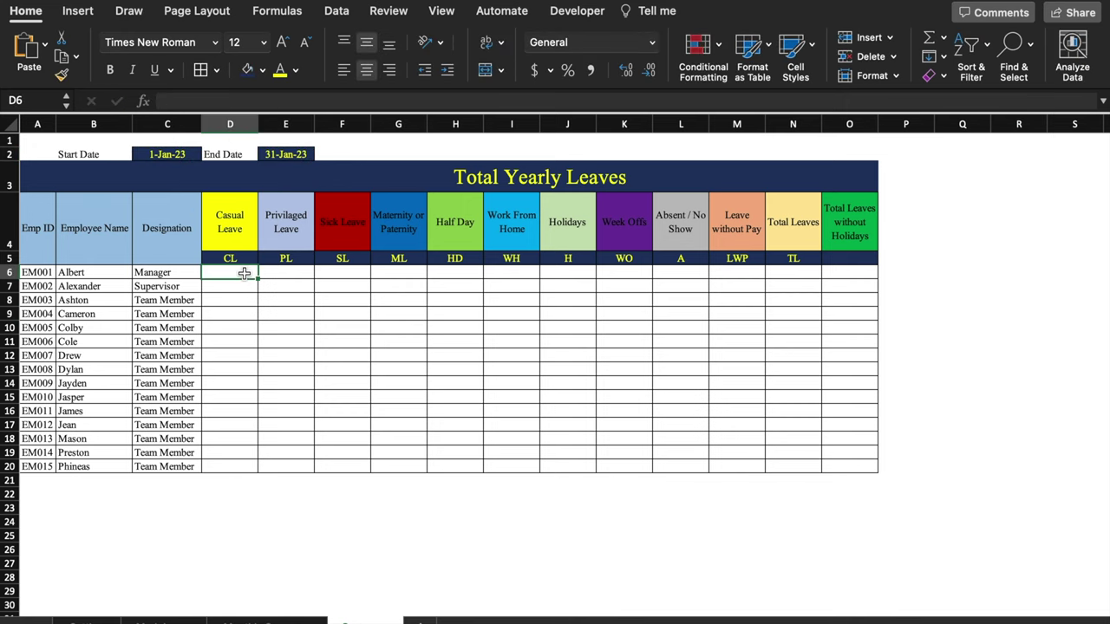
type("=")
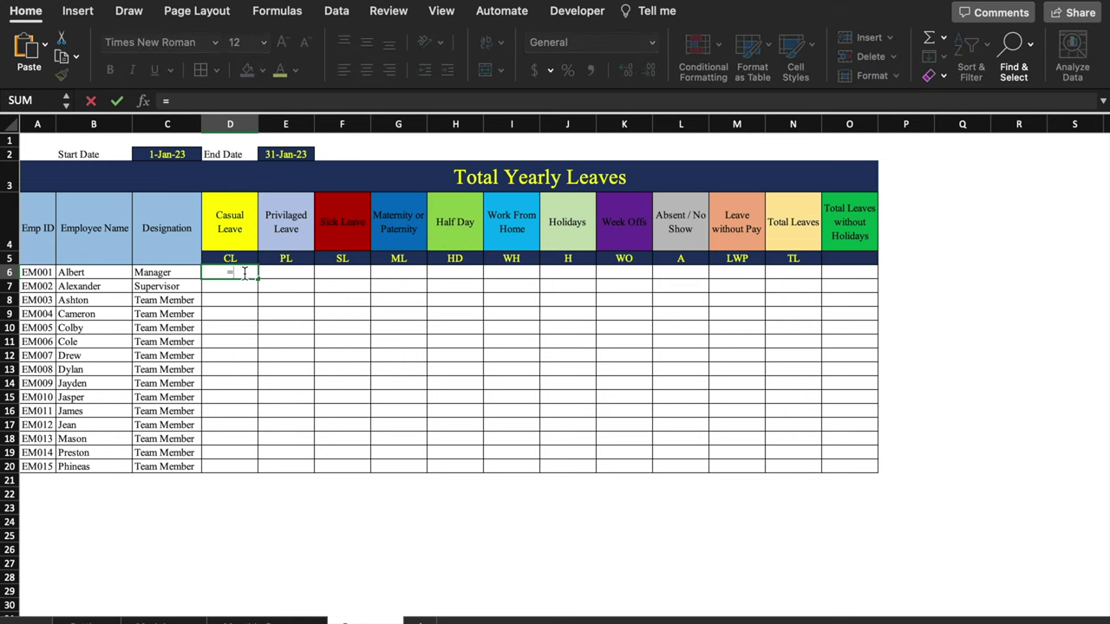
type("countifs")
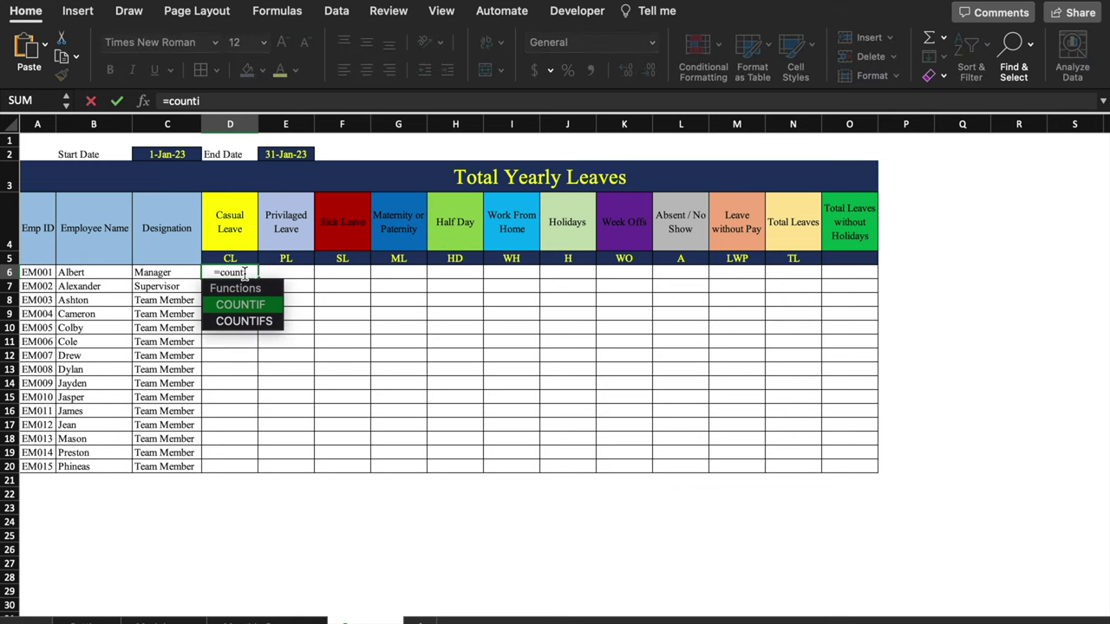
type("(")
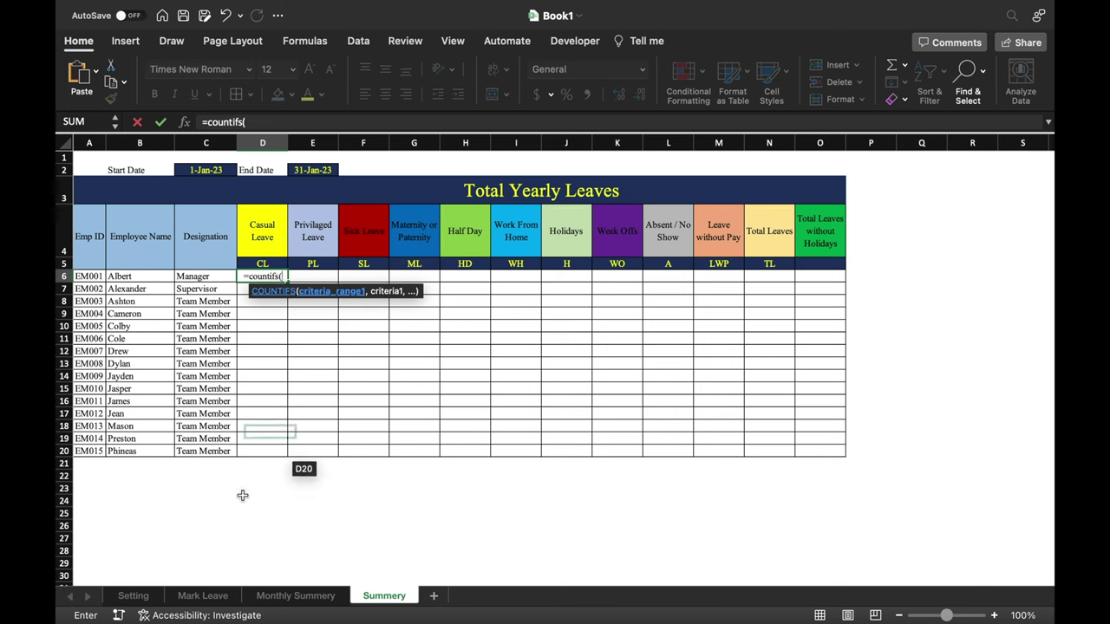
left_click(217, 601)
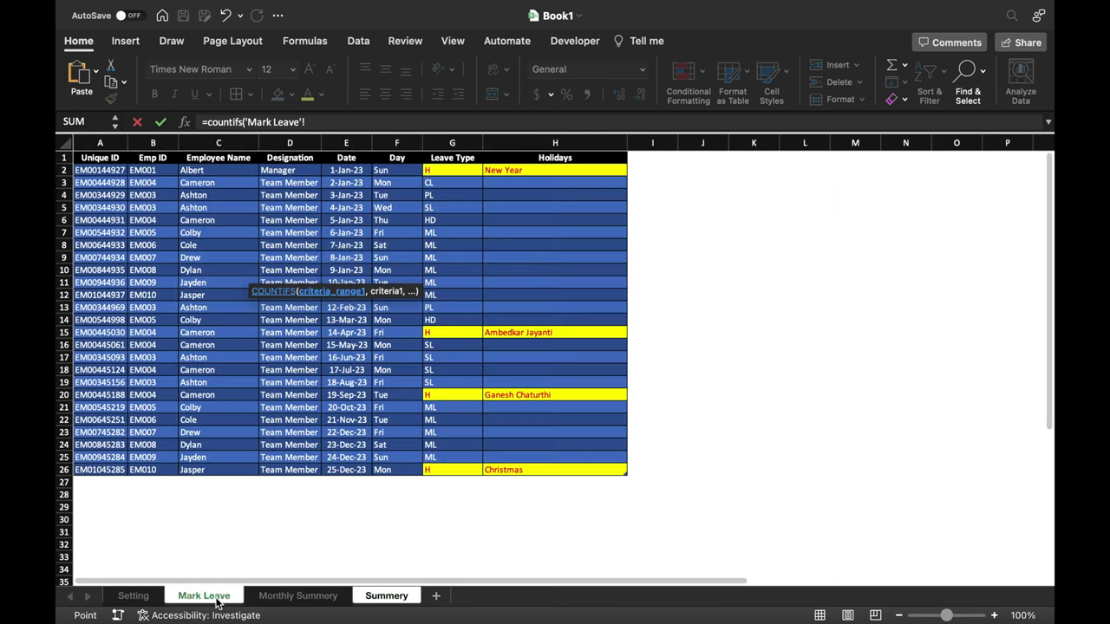
left_click(345, 143)
key("F2")
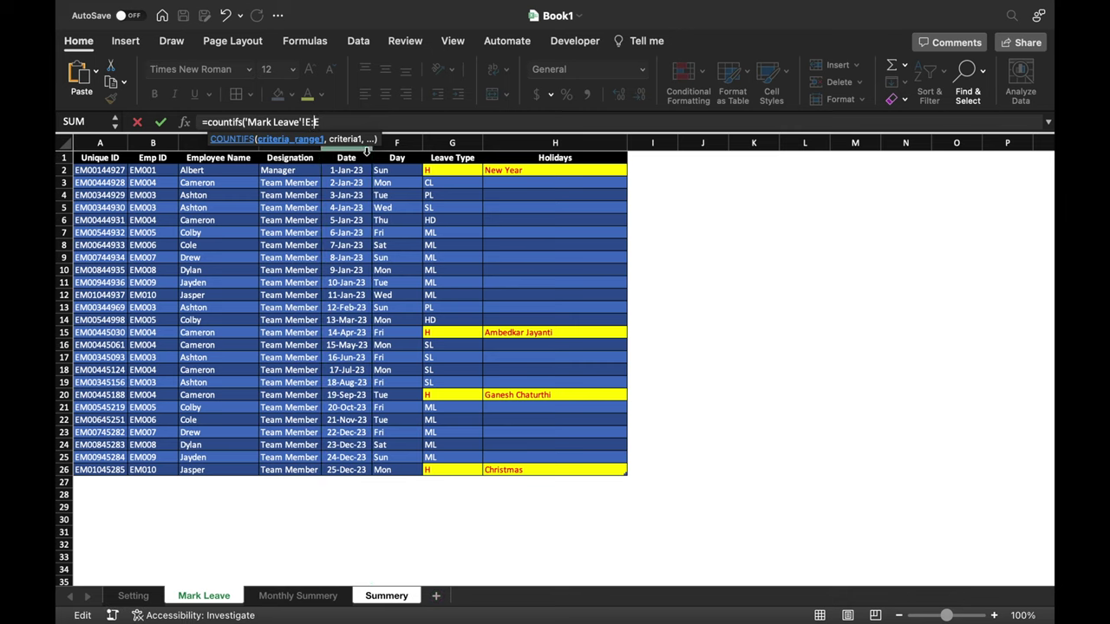
key("F4")
Add the first COUNTIFS criterion ">="&Summery!$C$2, so that only dates from the start date onward count
type(",\">=")
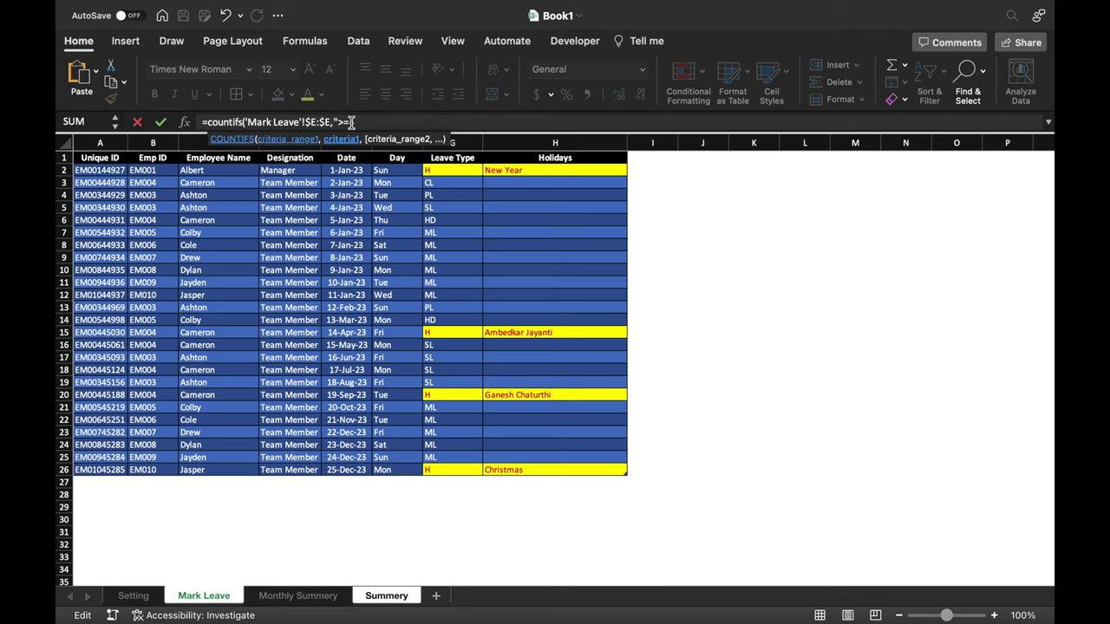
type("\"&")
left_click(381, 597)
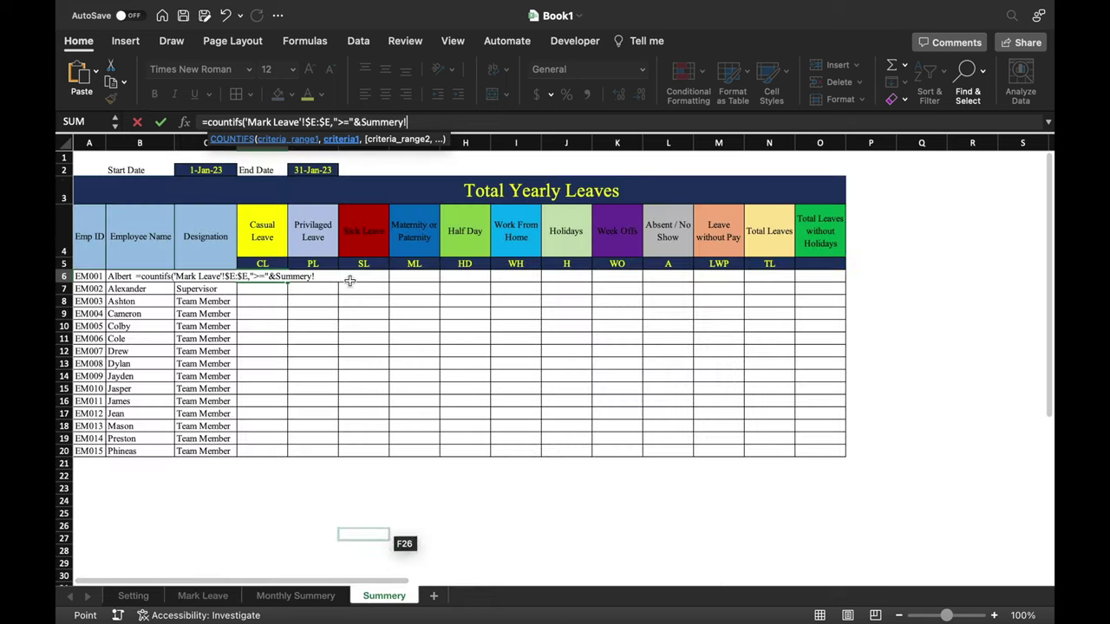
left_click(223, 168)
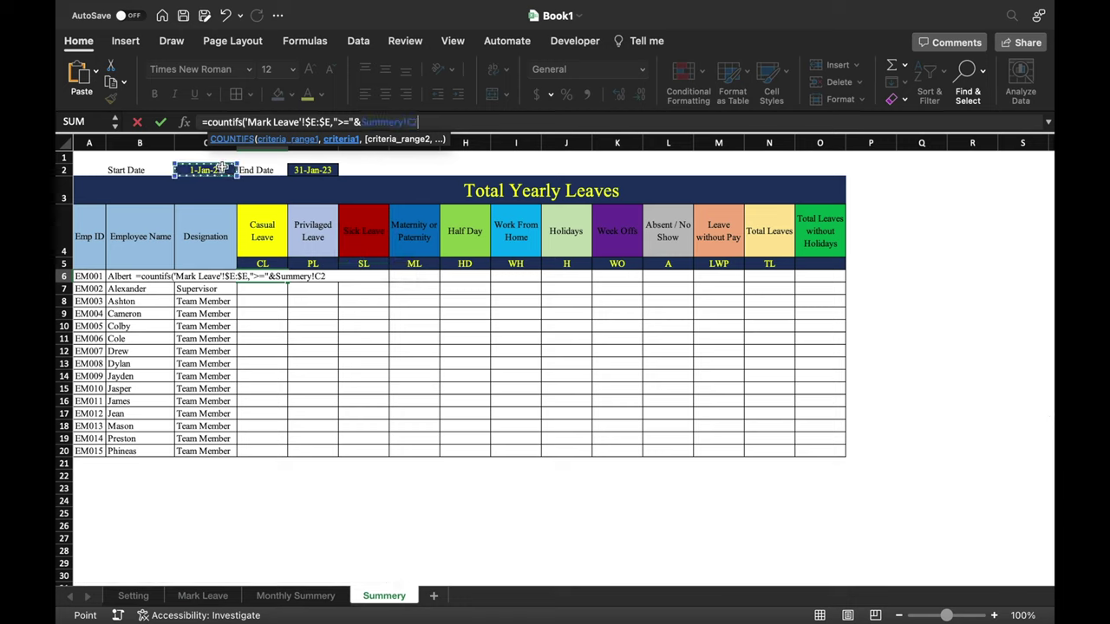
key("F4")
type(",")
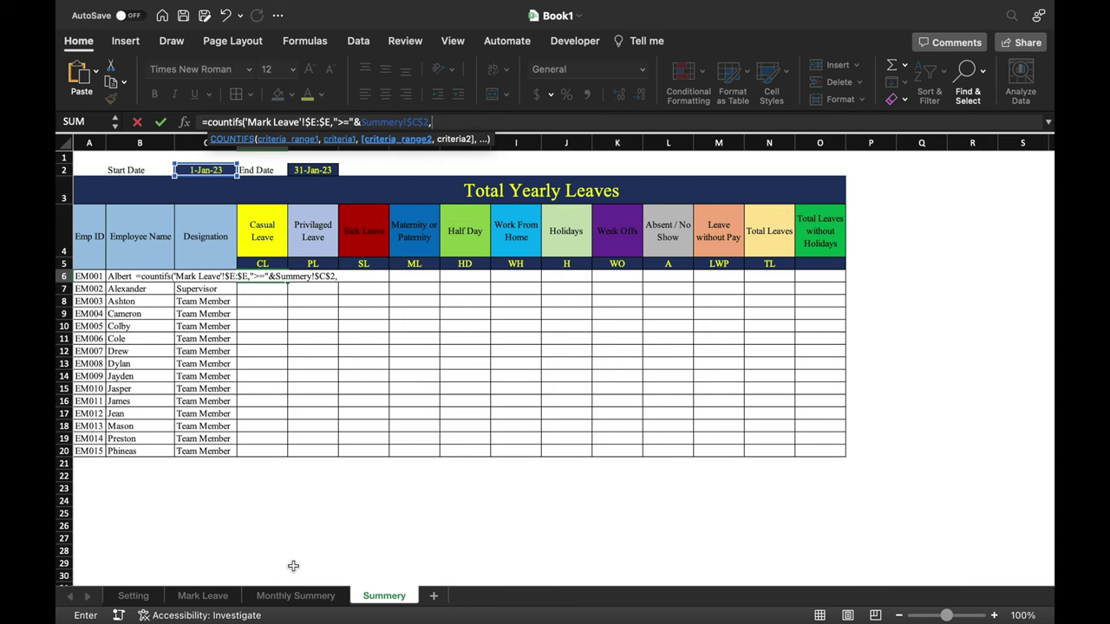
Add the second COUNTIFS condition: 'Mark Leave'!$E:$E with the criterion "<="&Summery!$E$2 for the end date
left_click(203, 595)
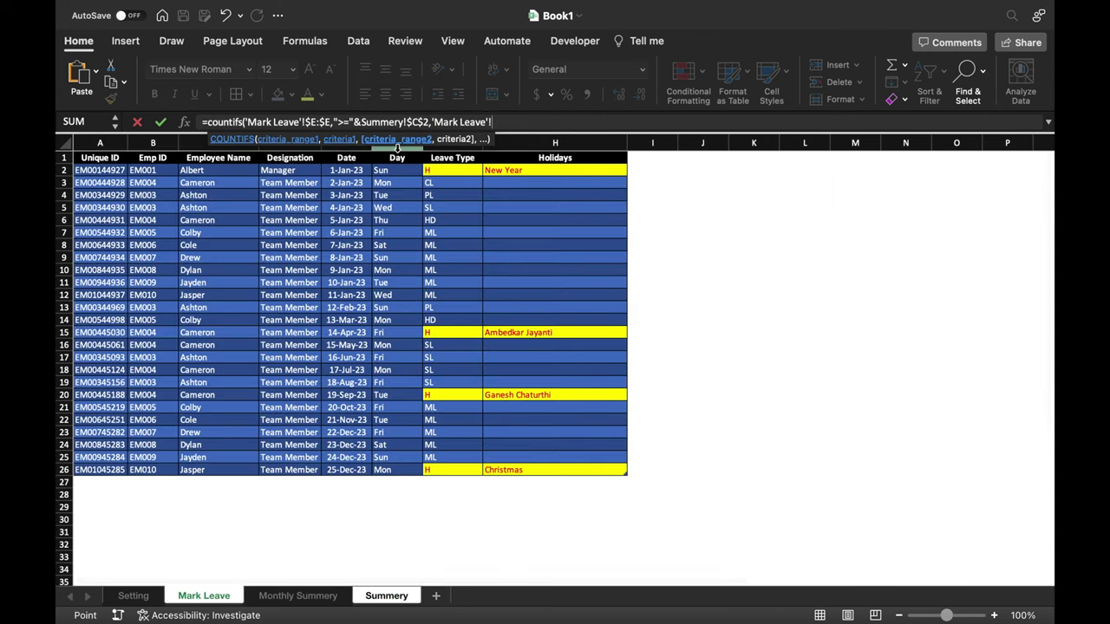
left_click(347, 145)
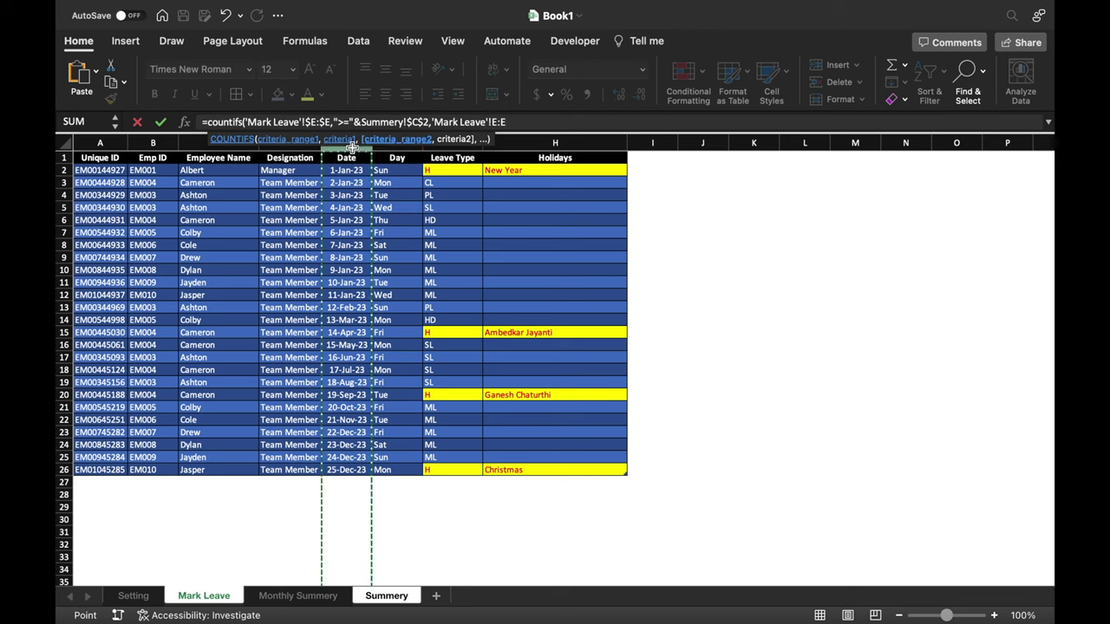
key("F4")
type(",")
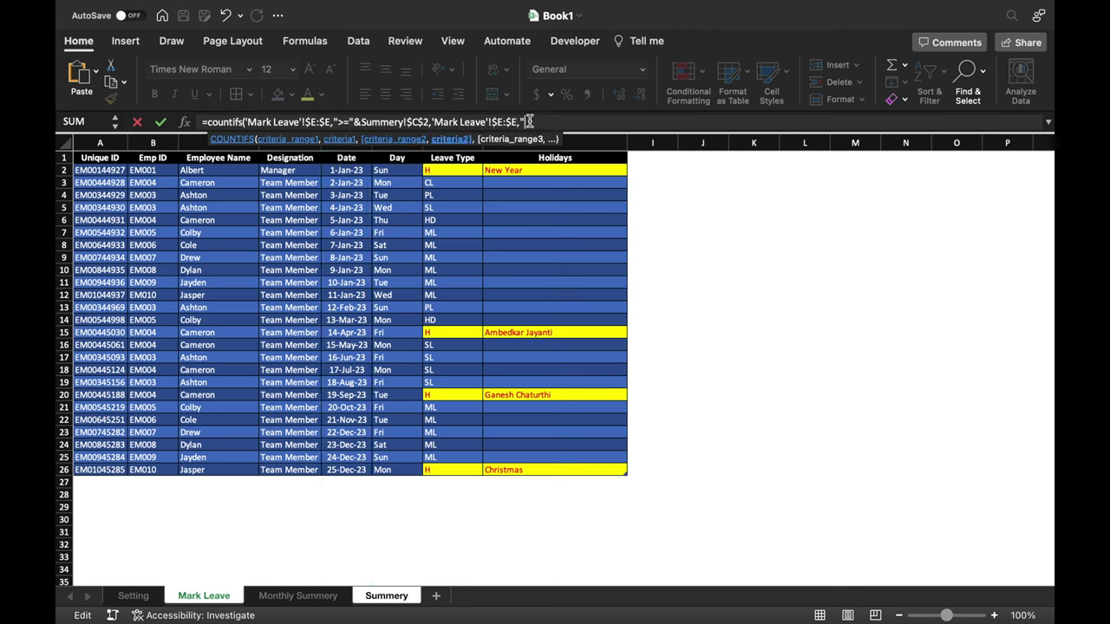
type("\"<=\"&")
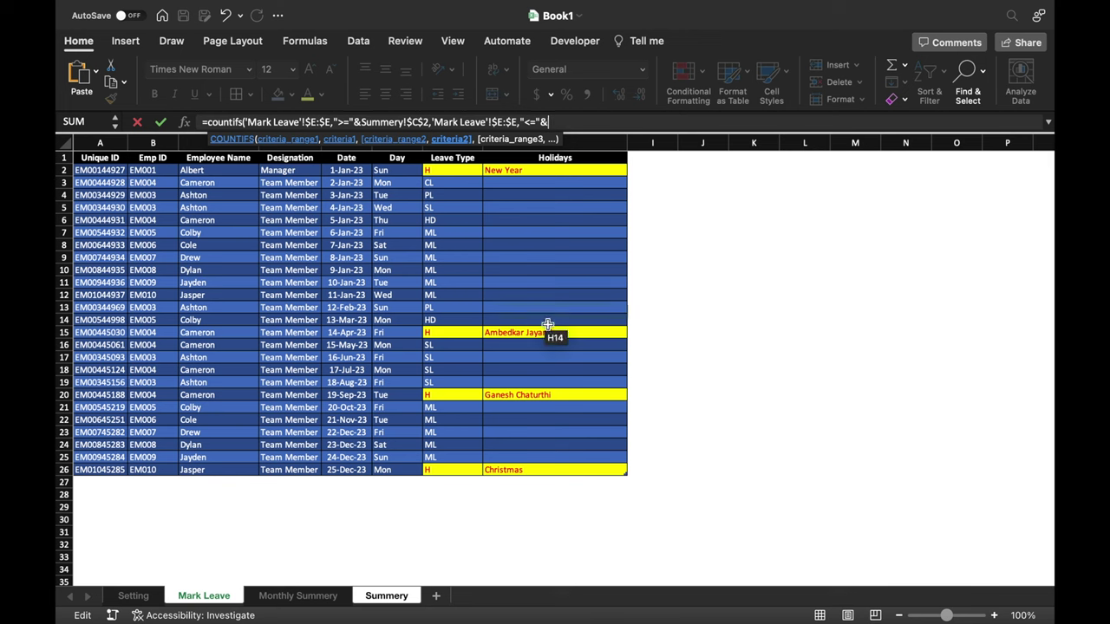
left_click(392, 595)
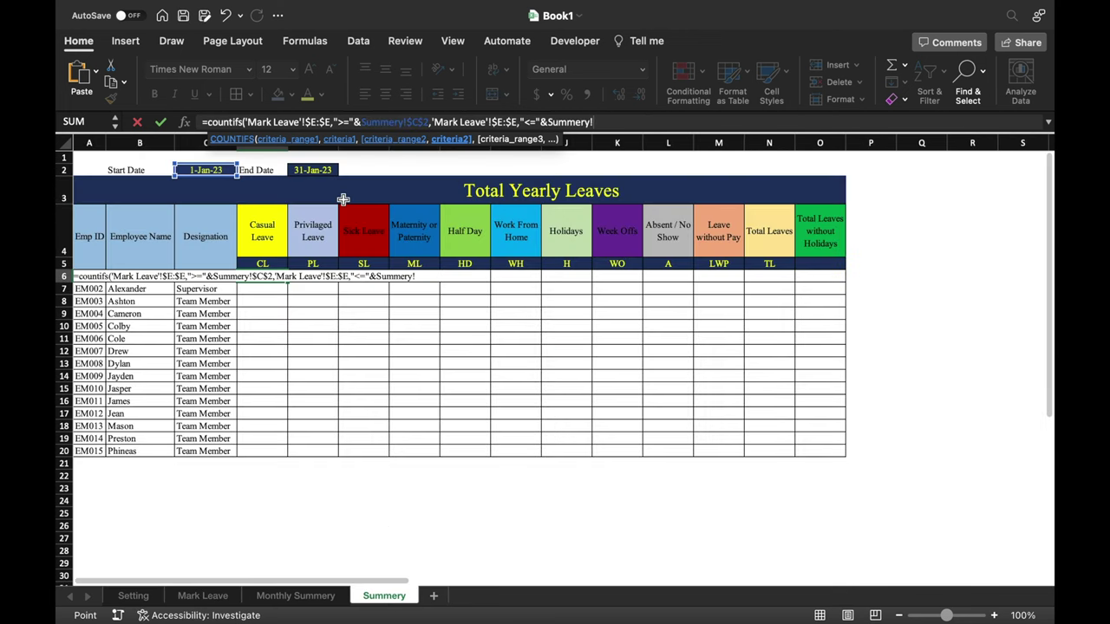
left_click(321, 170)
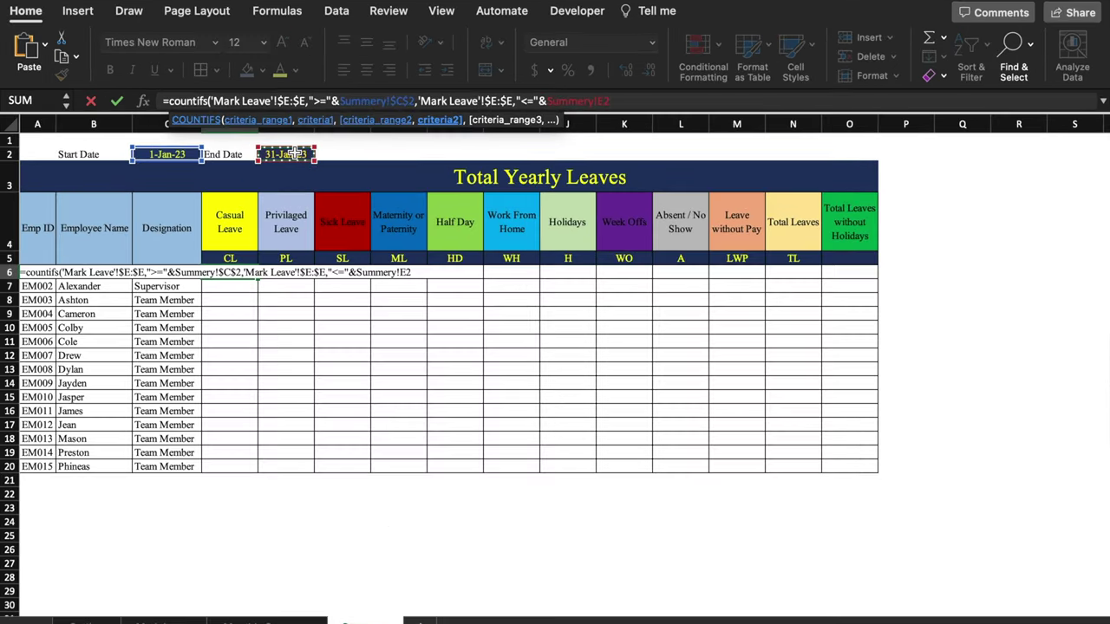
key("F4")
type(",")
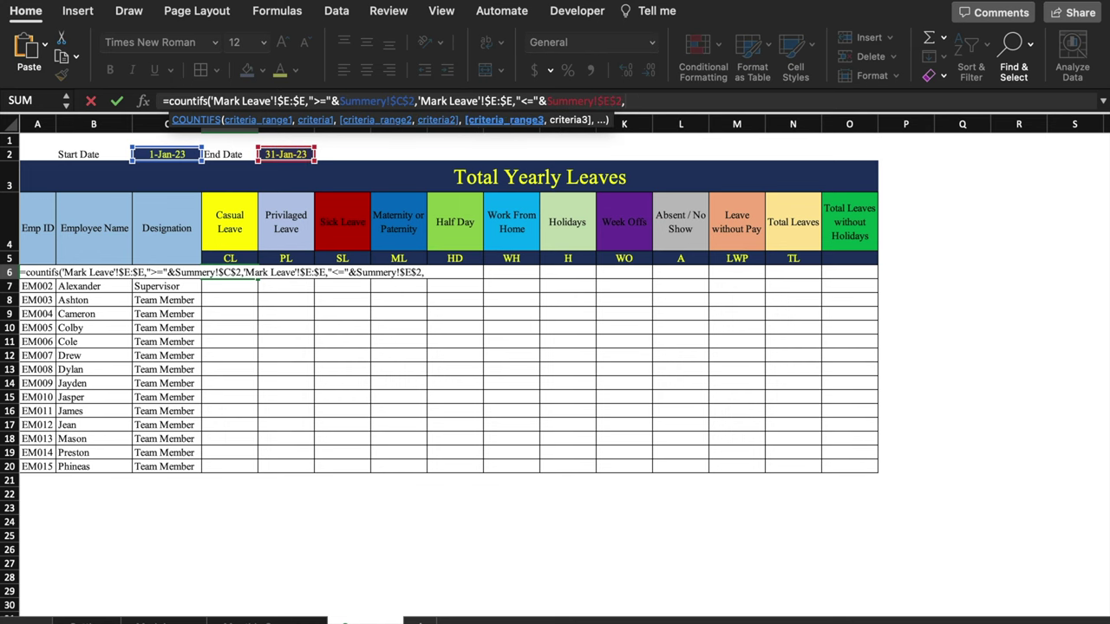
Add the third COUNTIFS condition, matching the Emp ID column 'Mark Leave'!$B:$B to Summery!$A6 with the column locked
left_click(151, 621)
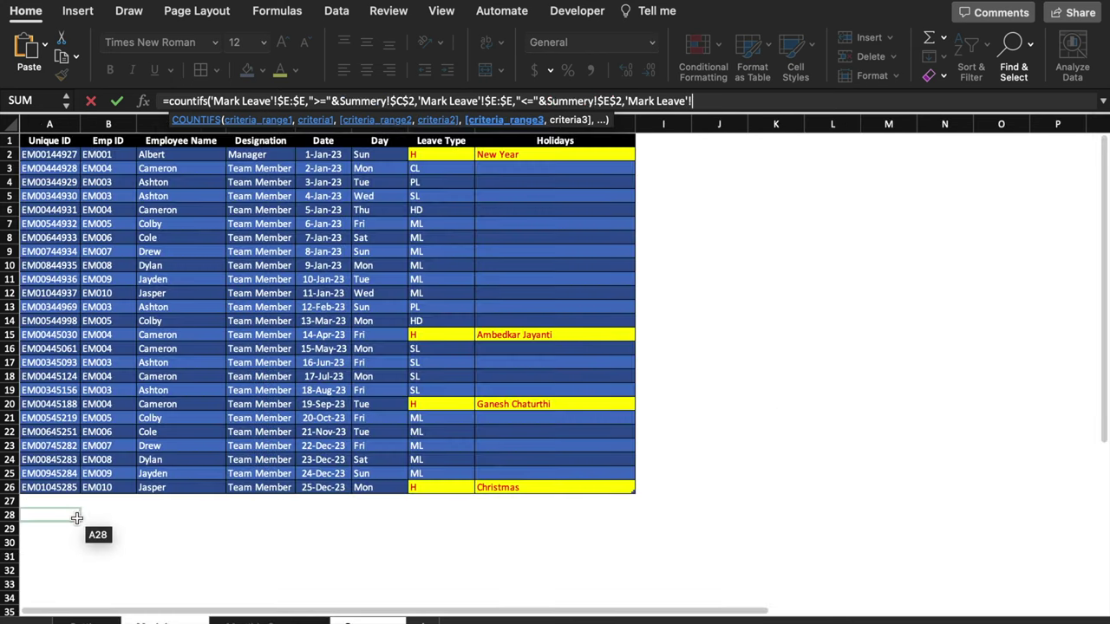
left_click(106, 124)
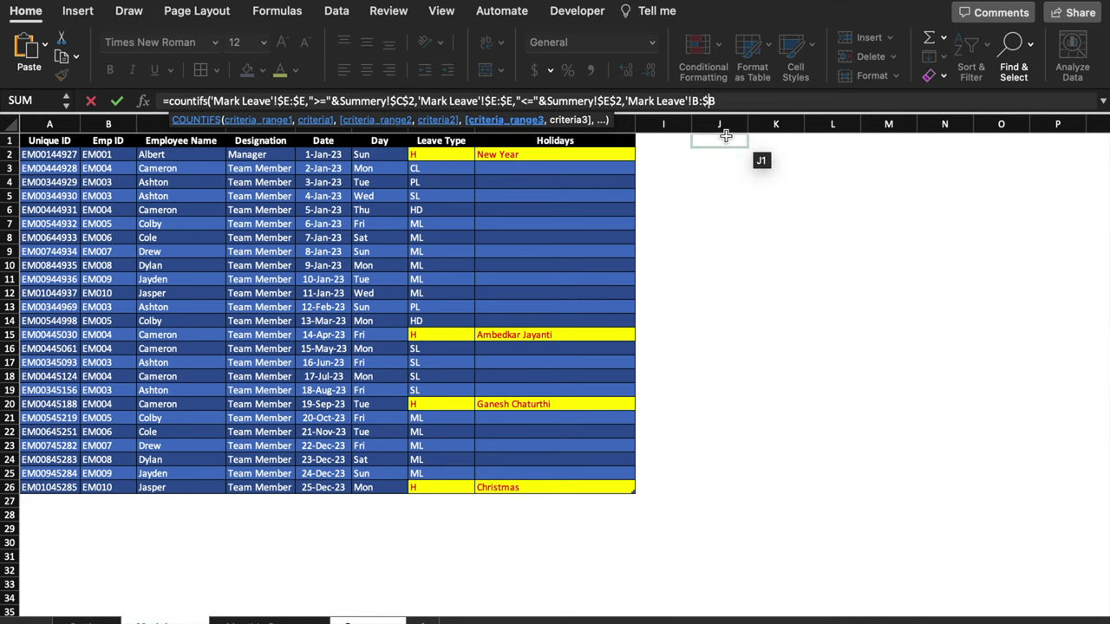
left_click(689, 101)
type("$E,")
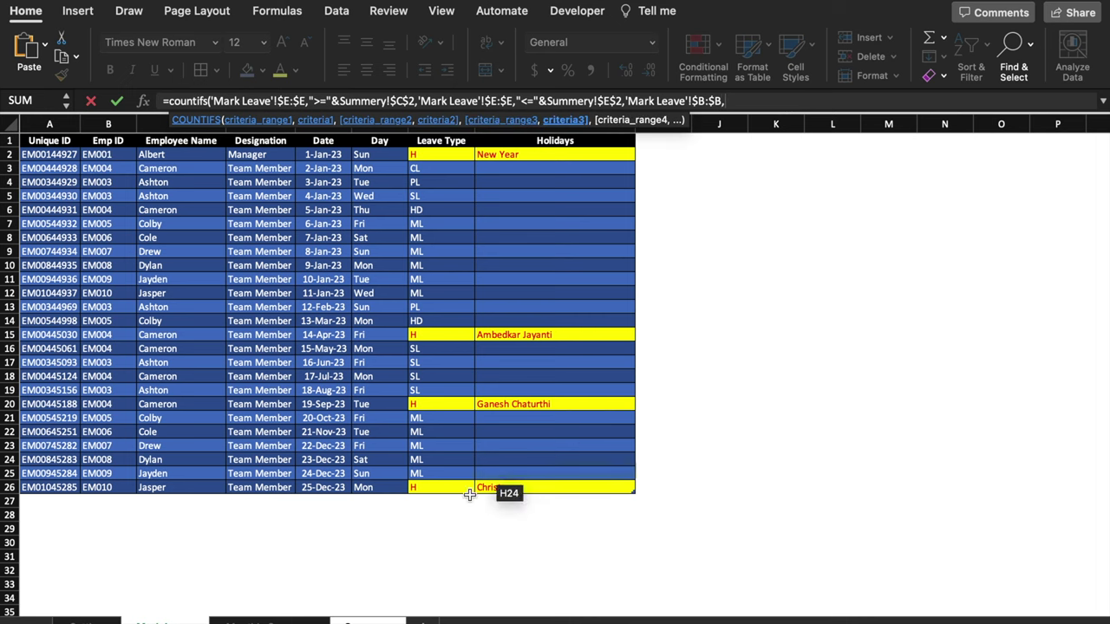
left_click(360, 621)
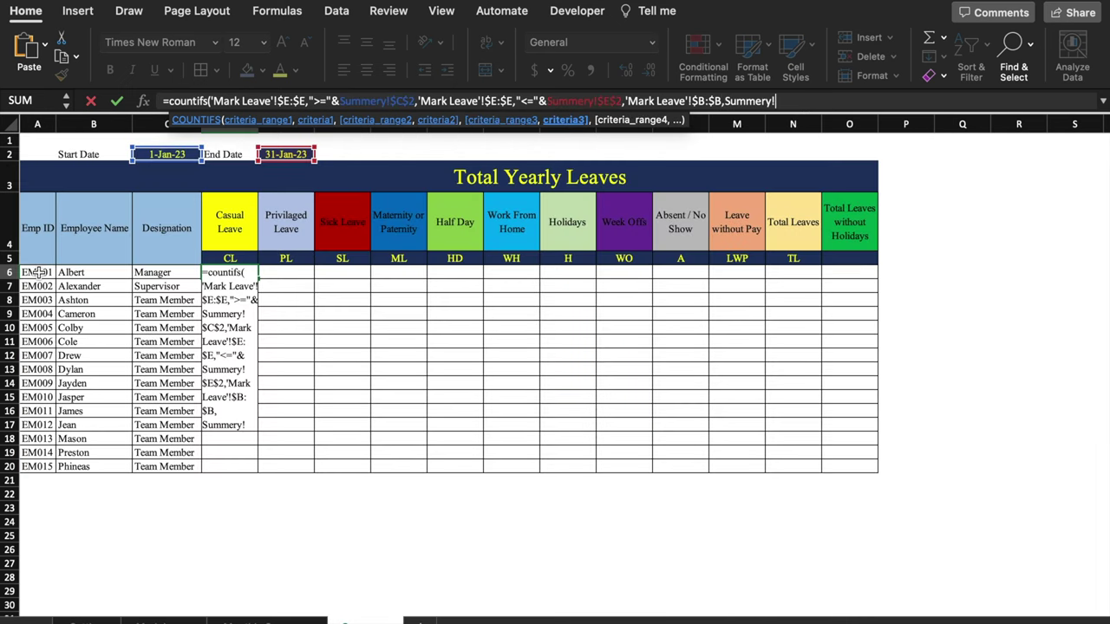
left_click(38, 272)
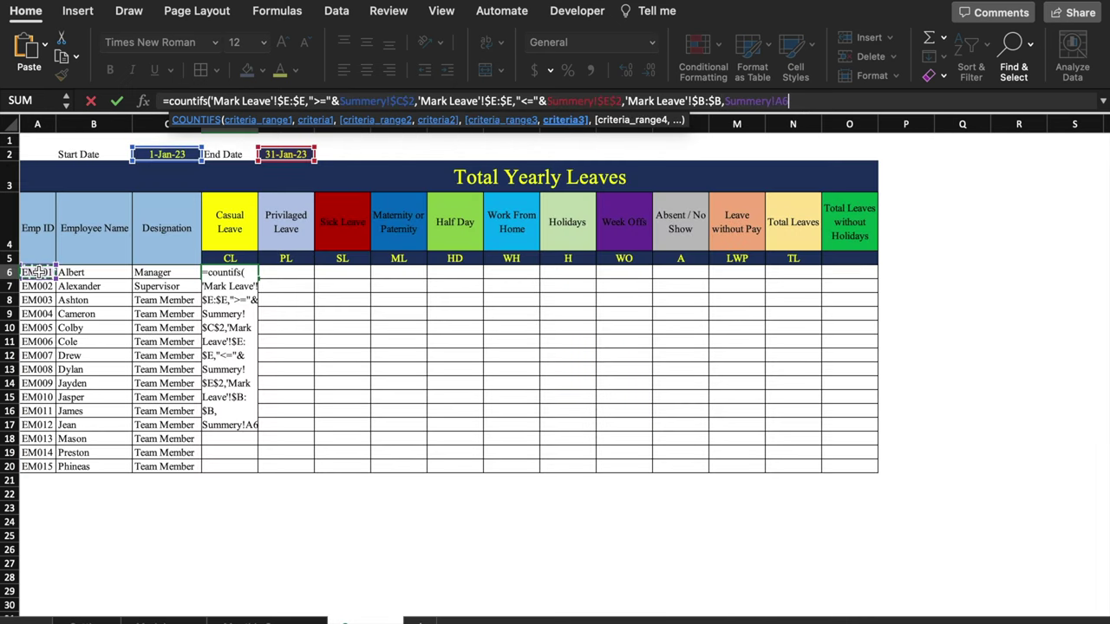
left_click(800, 102)
type("$")
left_click(828, 102)
type(",")
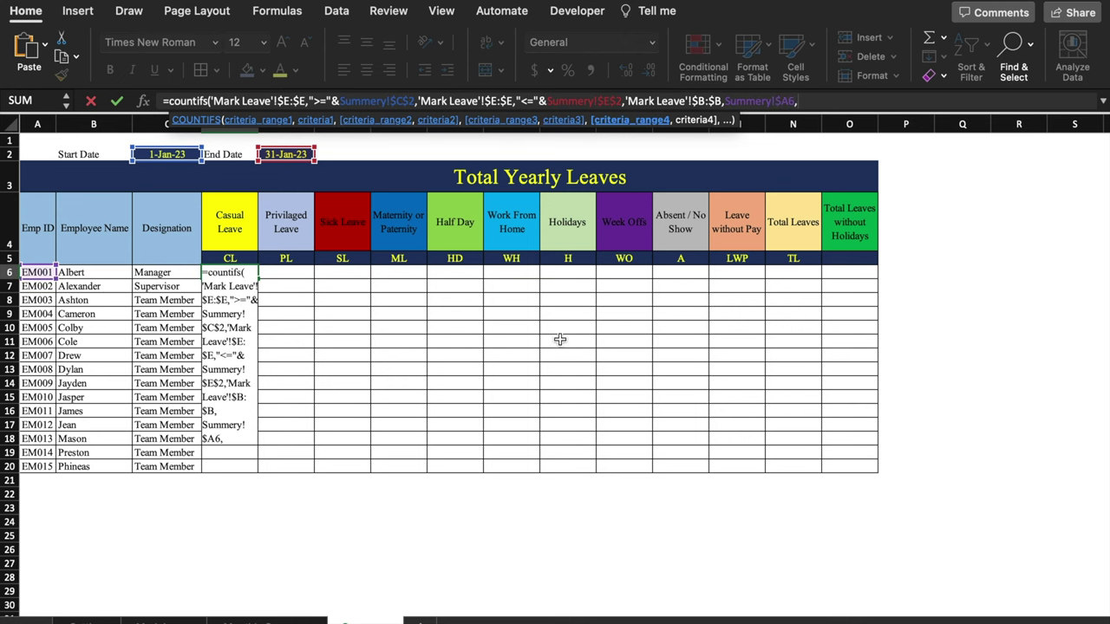
Add the Mark Leave sheet's Leave Type column, $G:$G, as the absolute fourth criteria range of the COUNTIFS formula
left_click(169, 621)
left_click(448, 128)
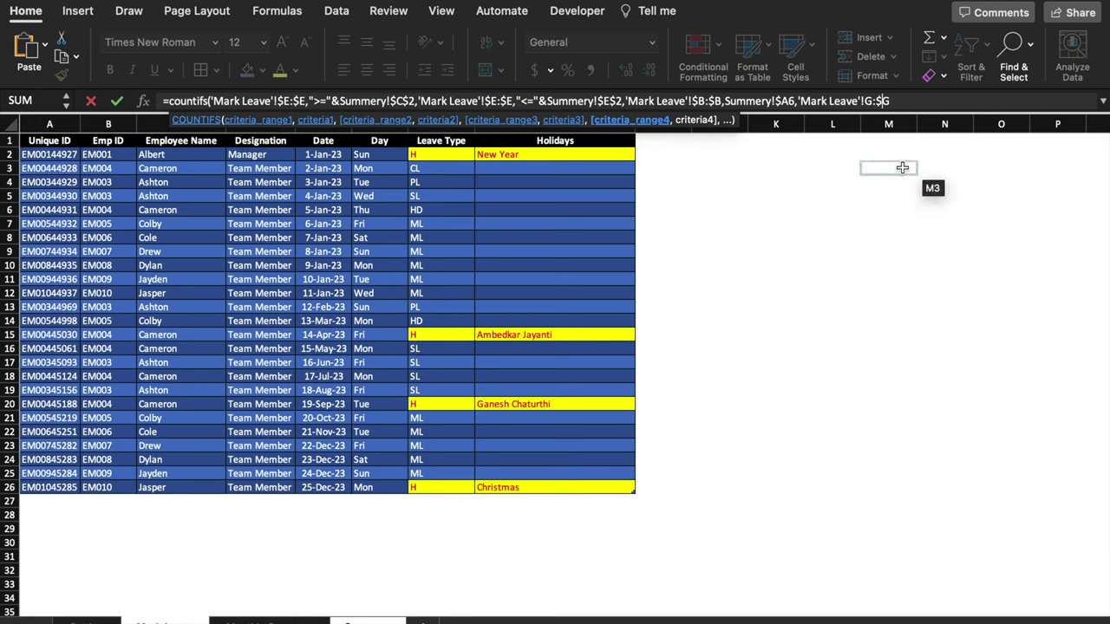
left_click(943, 101)
key("F4")
type(",")
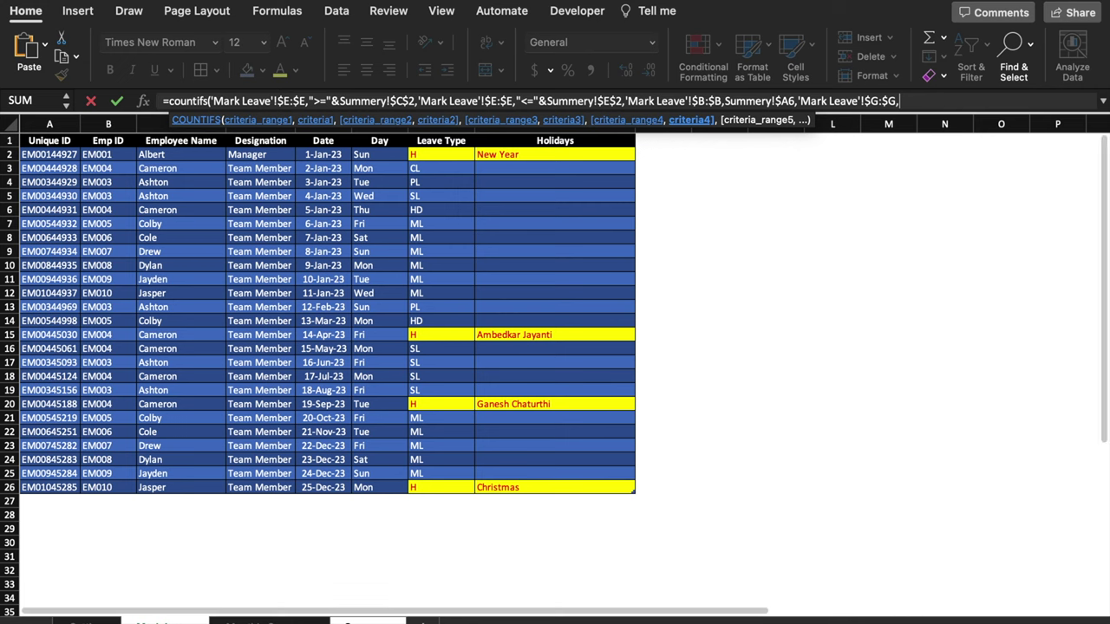
Use the leave code Summery!D$5, with its row locked, as the fourth criterion and close the COUNTIFS formula
left_click(366, 621)
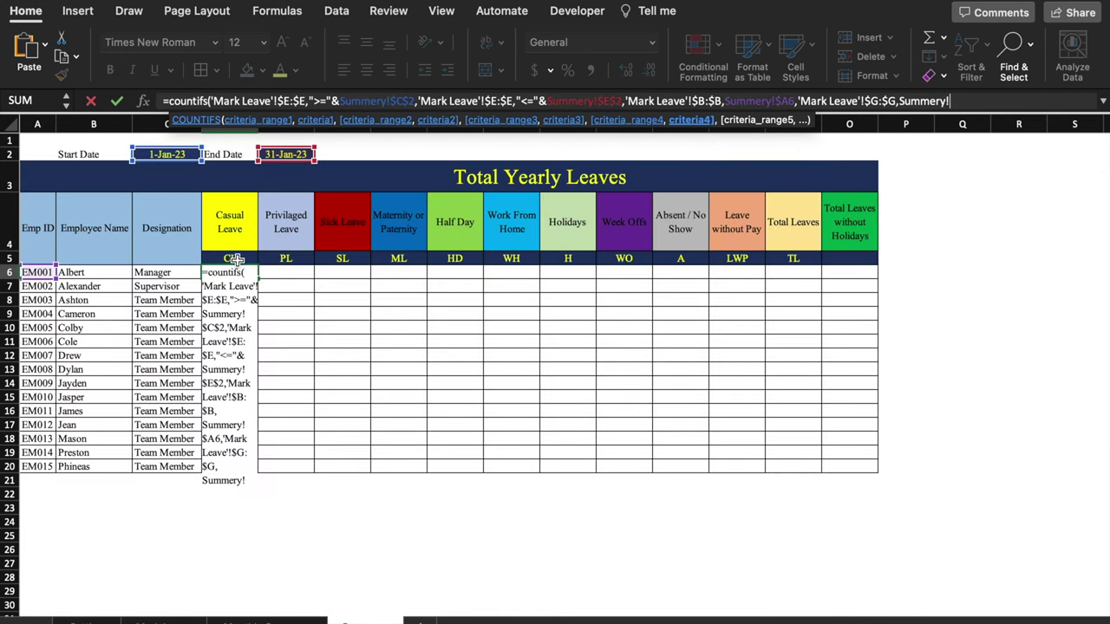
left_click(237, 258)
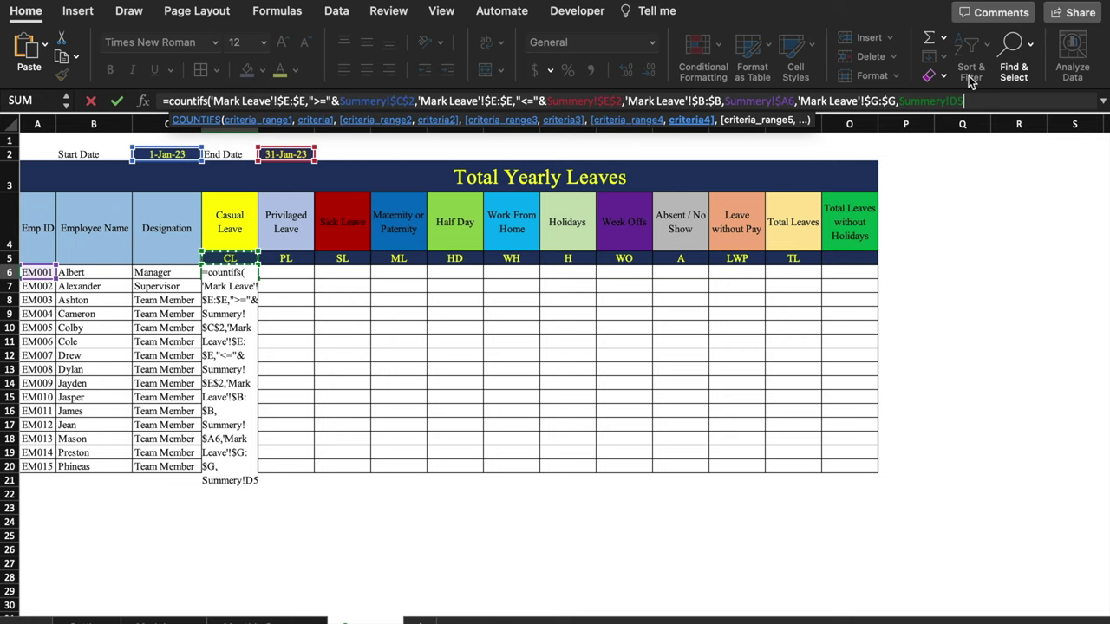
left_click(959, 100)
type("$5")
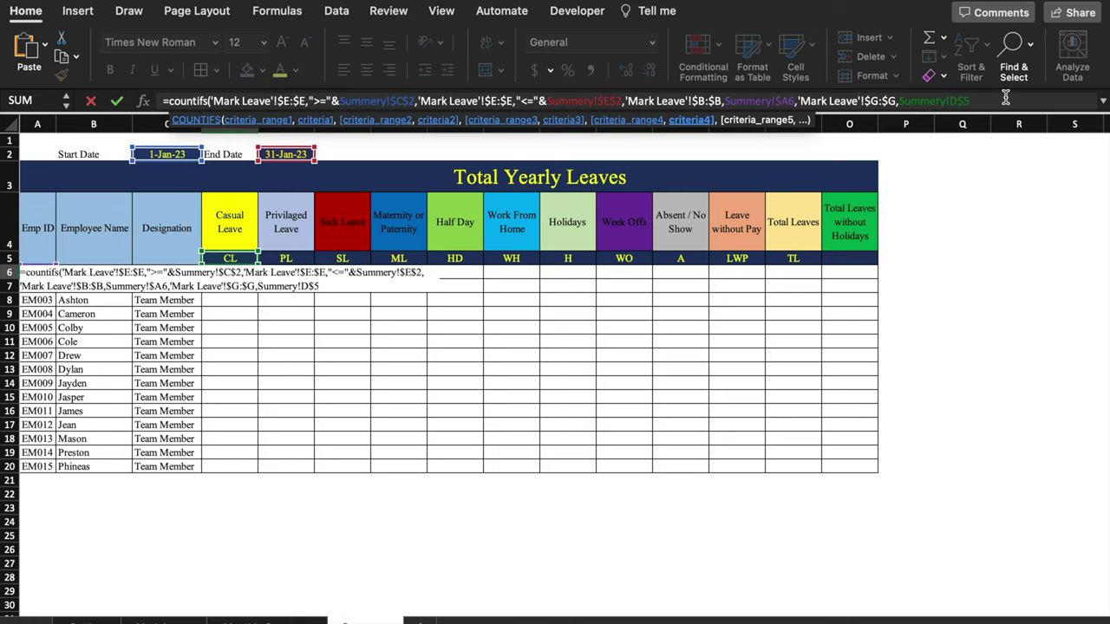
type(")")
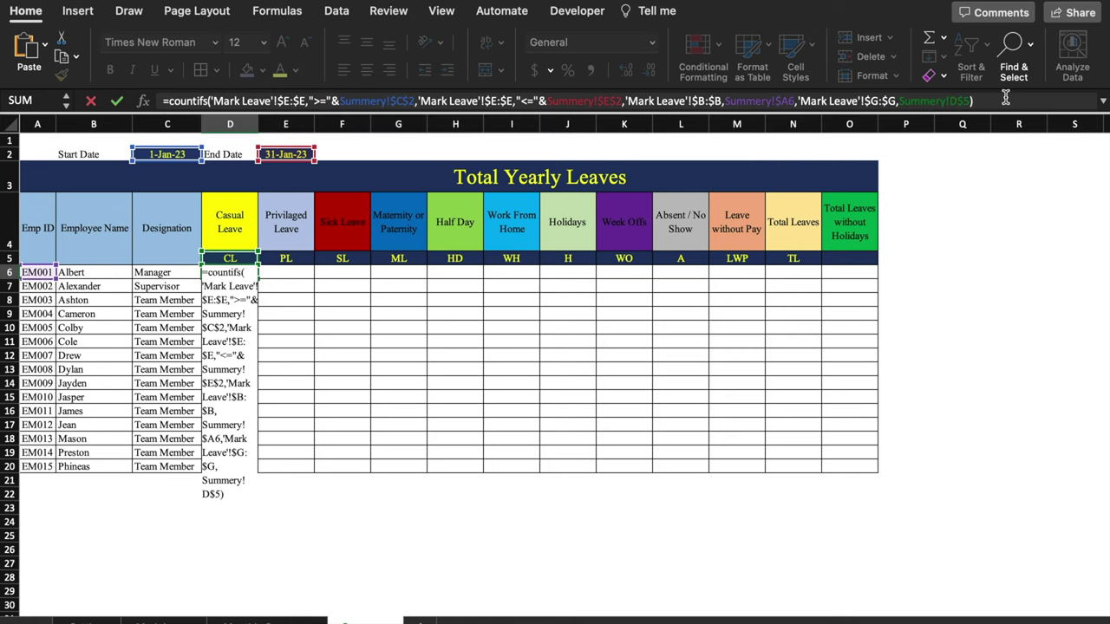
Enter the COUNTIFS formula in D6 and fill it across the whole summary range D6:O20
key("Return")
left_click(245, 271)
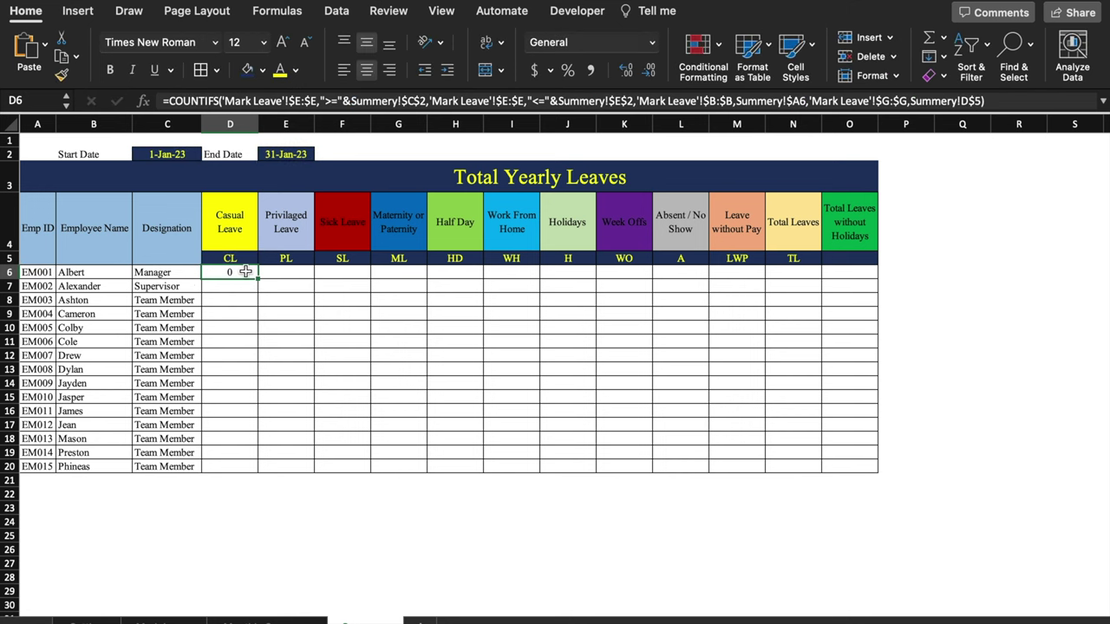
left_click_drag(257, 279, 874, 473)
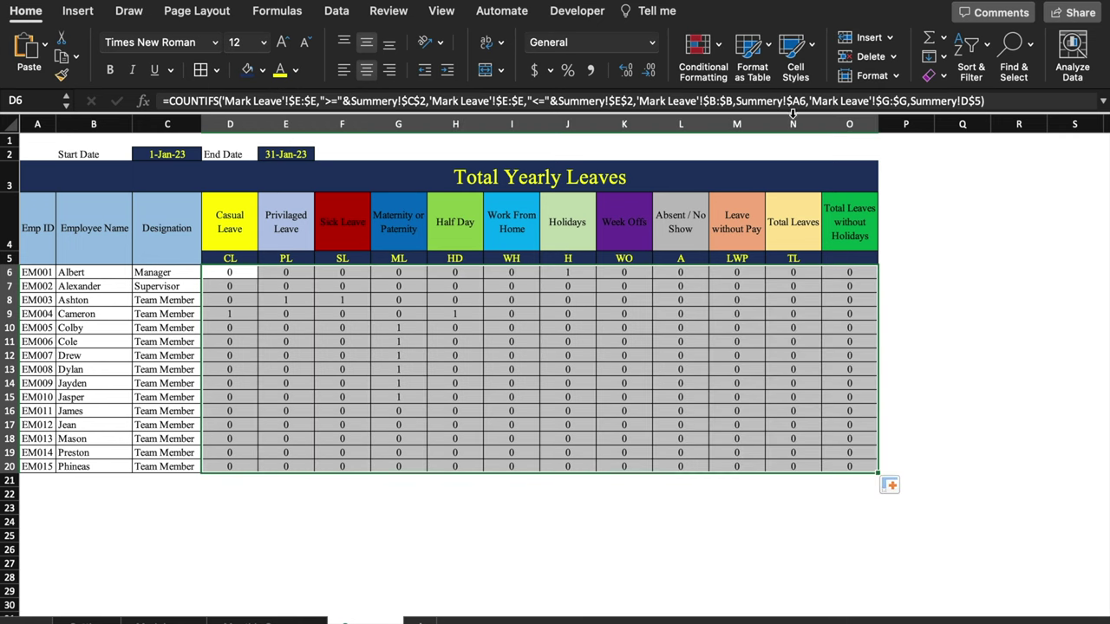
Add a conditional formatting rule to D6:O20 that gives cells equal to 0 a white font
left_click(718, 45)
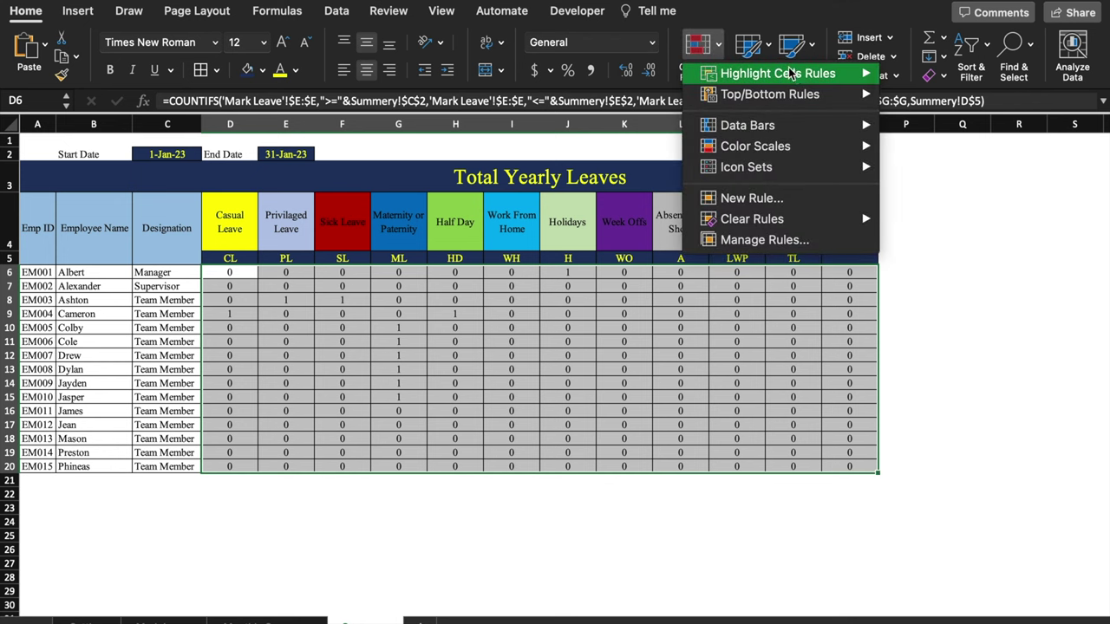
mouse_move(802, 73)
left_click(941, 139)
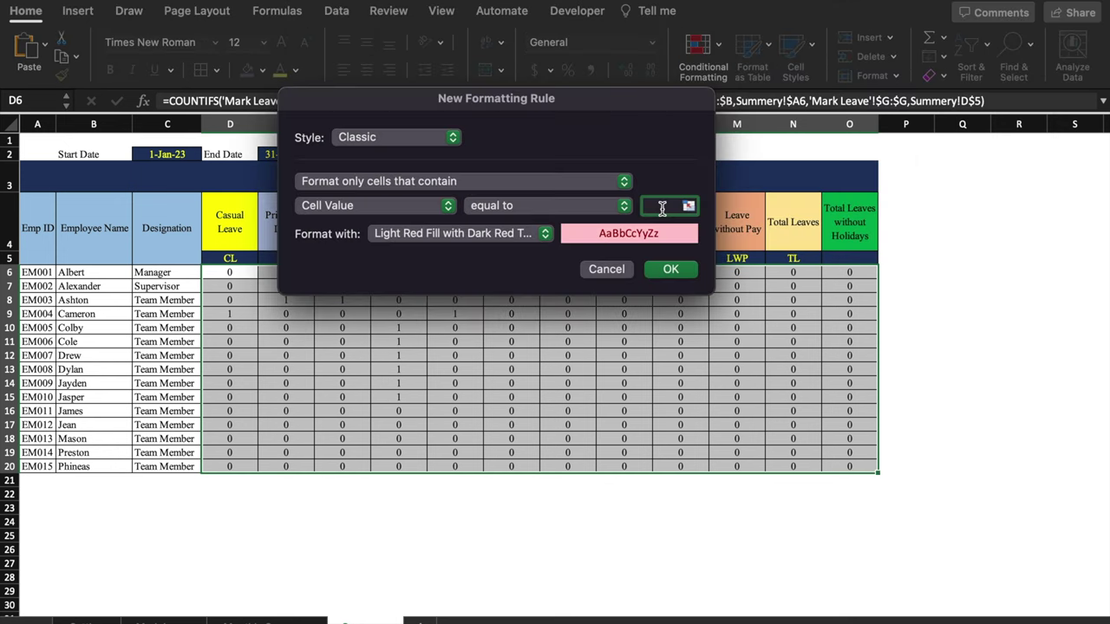
left_click(539, 234)
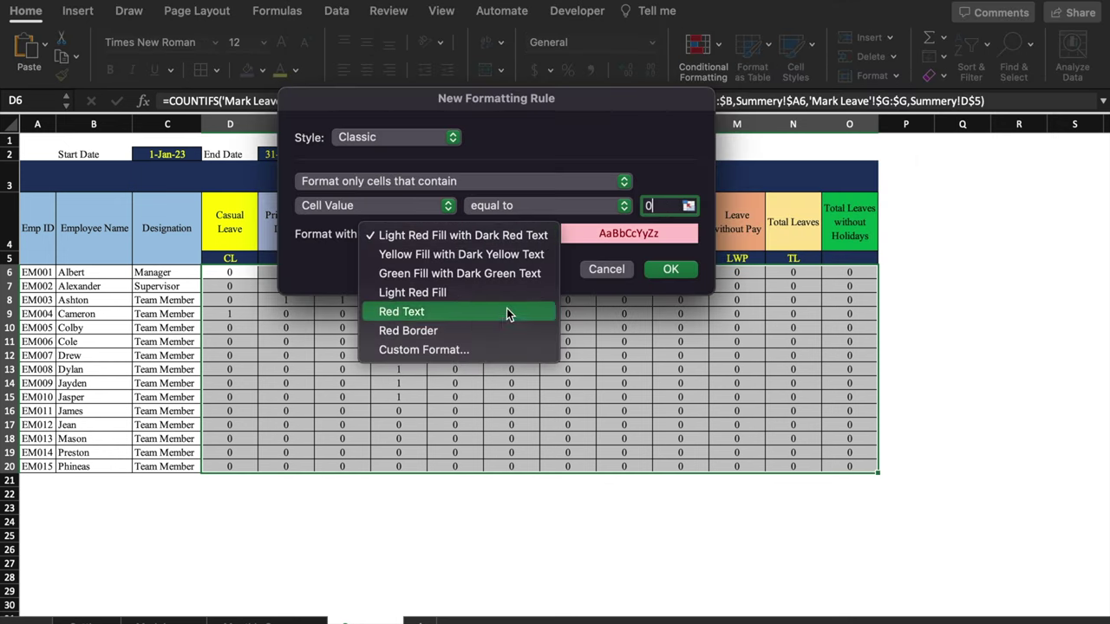
left_click(503, 351)
left_click(584, 54)
left_click(545, 52)
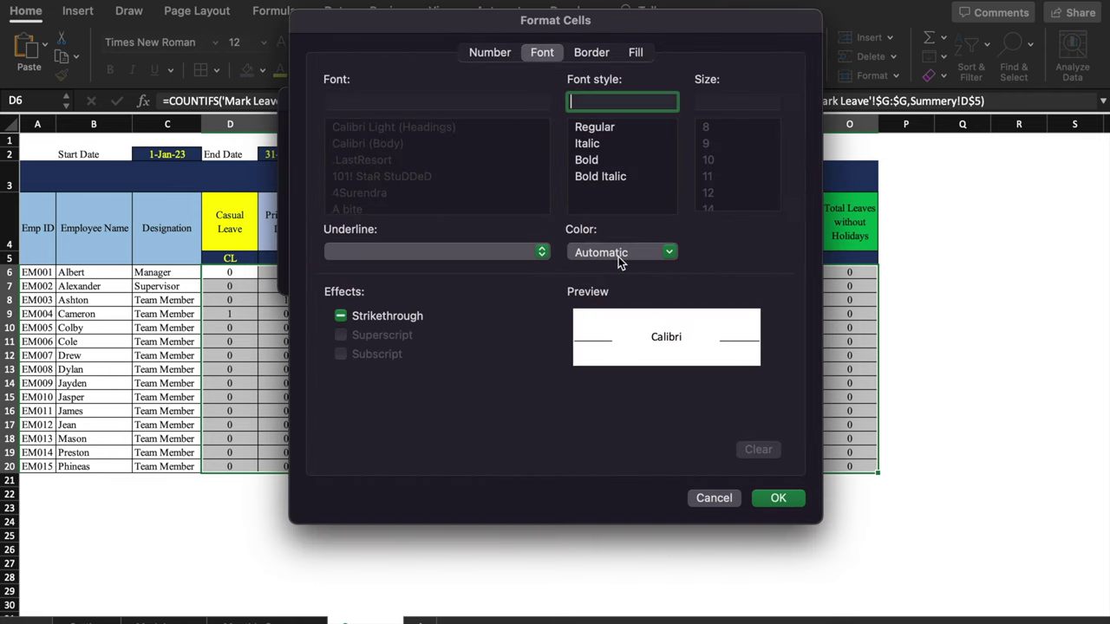
left_click(668, 253)
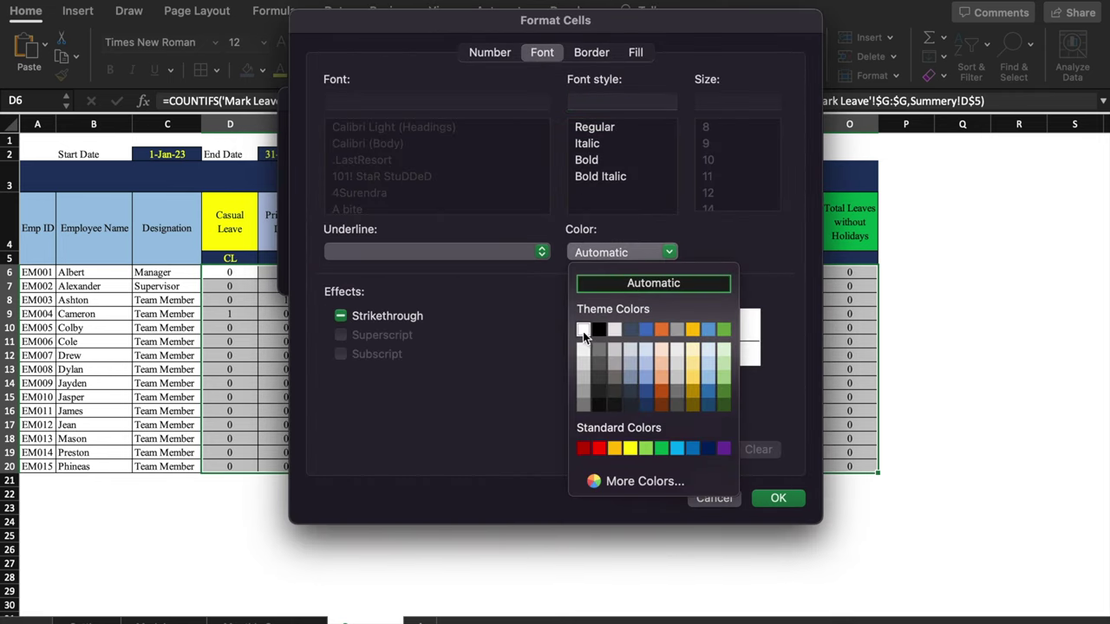
left_click(583, 331)
left_click(768, 497)
left_click(674, 272)
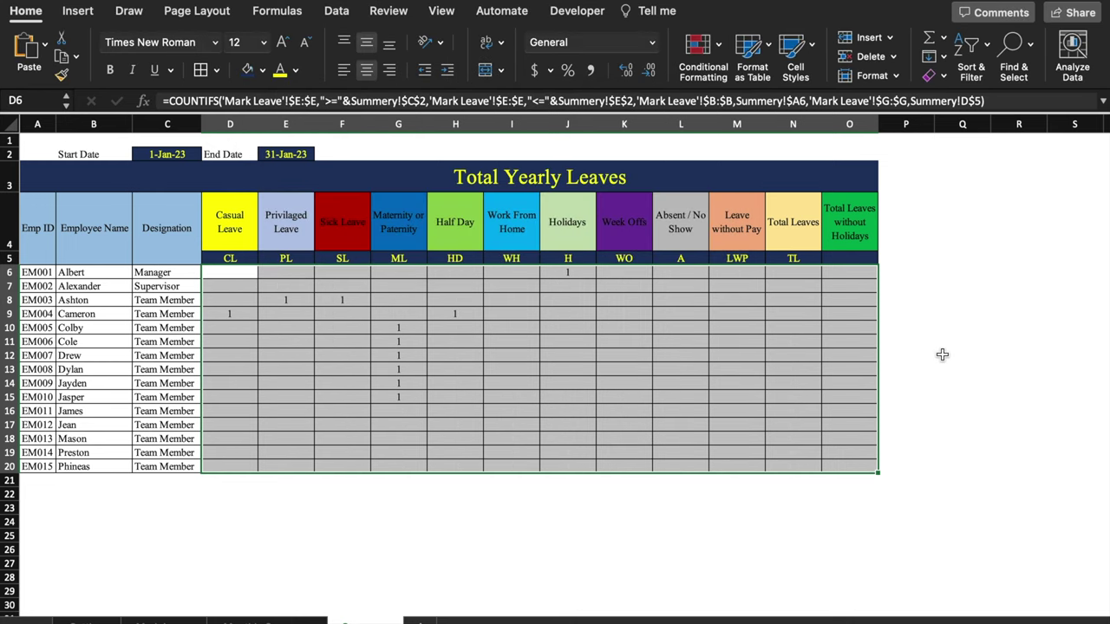
Set the summary's End Date in E2 to 12/31/2023
left_click(285, 153)
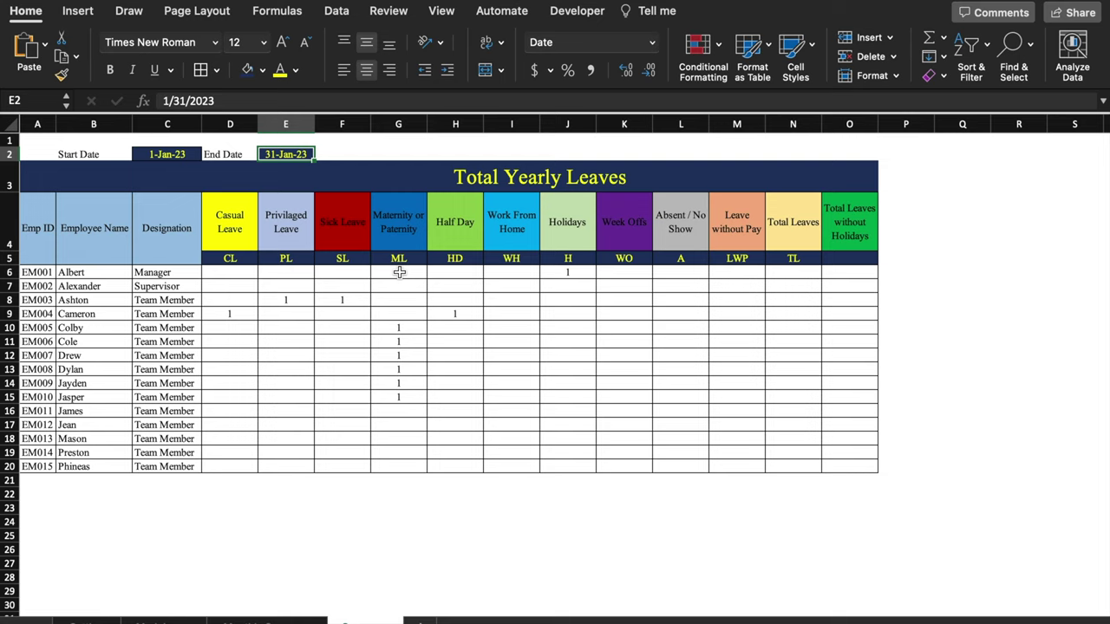
double_click(275, 156)
type("2")
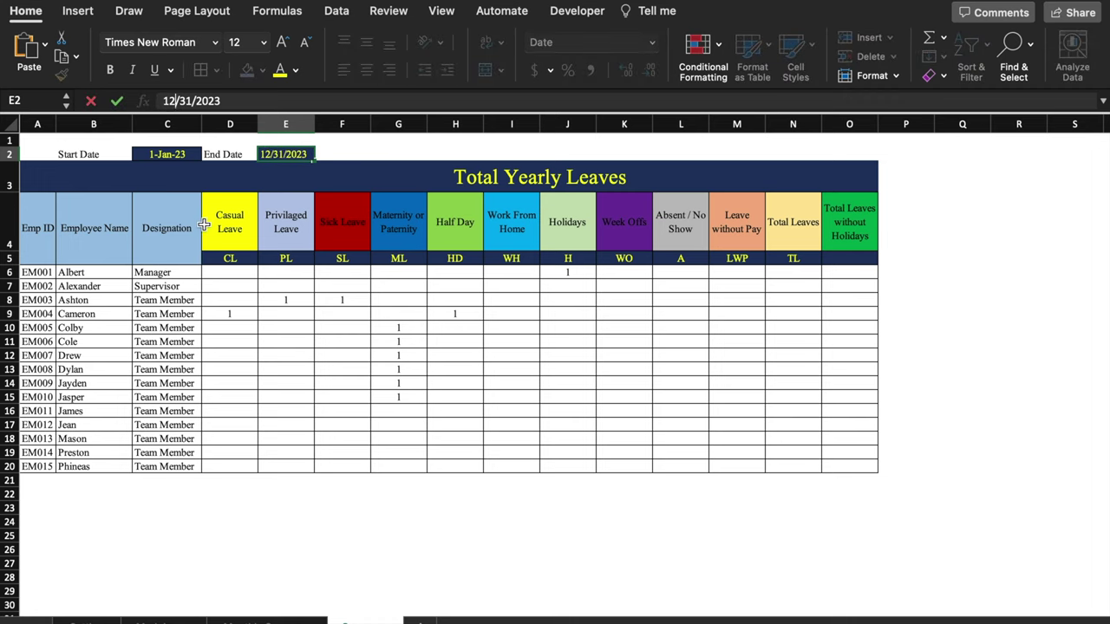
key("Return")
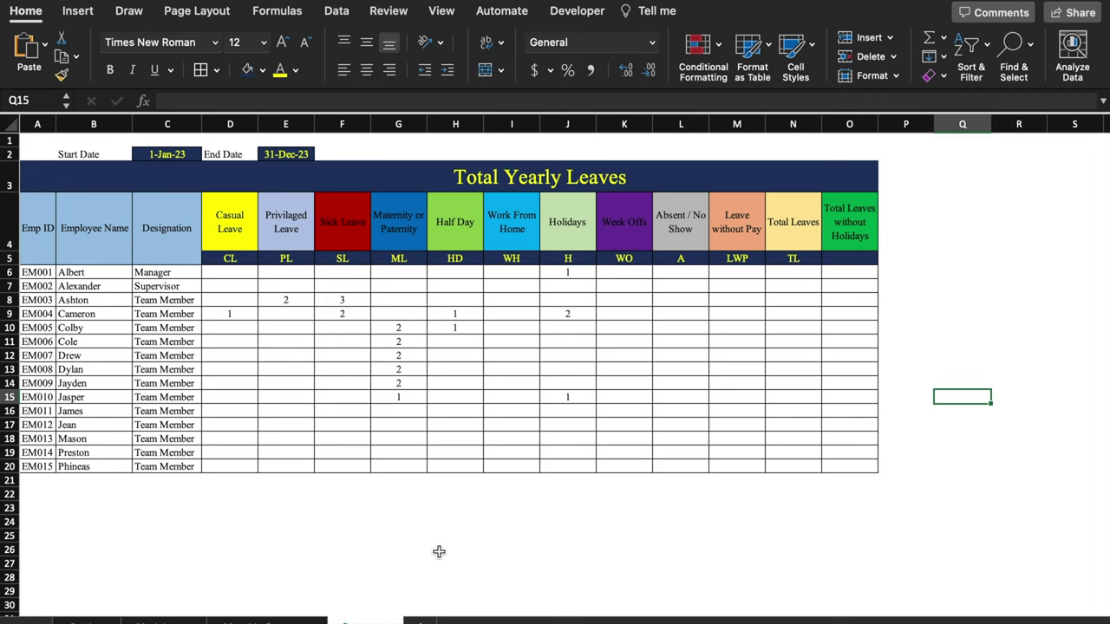
Clear the copied formulas from N6:O20 and fill the Total Leaves column N6:N20 with =SUM(D6:M6)
left_click_drag(792, 273, 855, 467)
left_click(946, 367)
left_click(792, 278)
type("=sum(")
left_click_drag(230, 273, 748, 277)
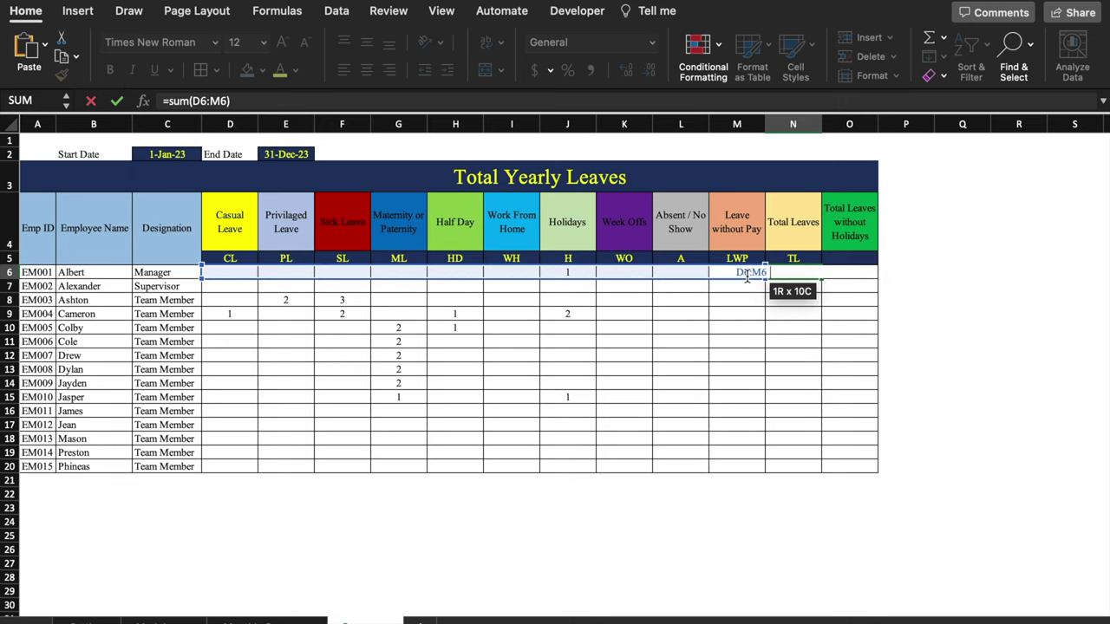
key("Return")
left_click(792, 273)
left_click_drag(820, 279, 819, 468)
Calculate Total Leaves without Holidays in O6 as =N6-J6 and fill the formula down to O20
left_click(853, 274)
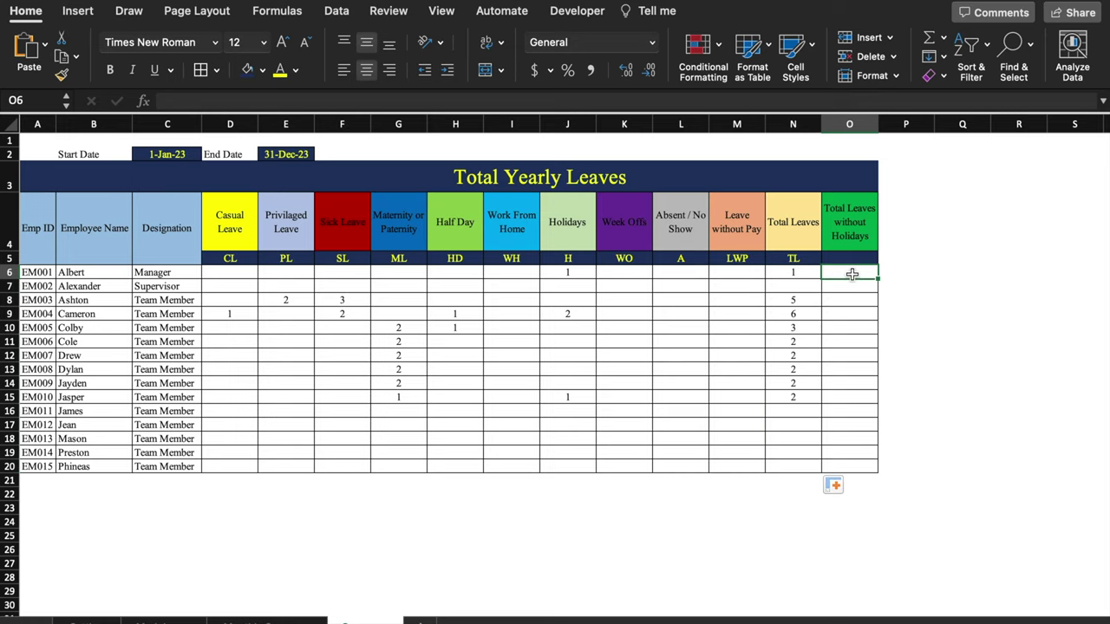
type("=")
left_click(792, 271)
type("-")
left_click(567, 272)
key("Return")
left_click(853, 272)
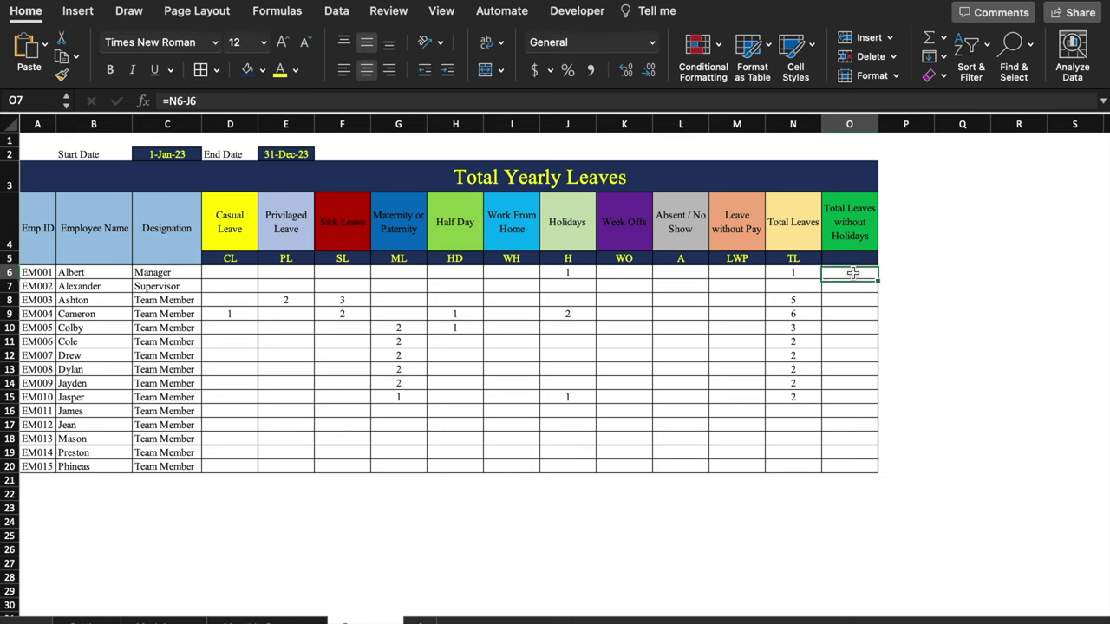
left_click_drag(878, 279, 876, 466)
left_click(1000, 328)
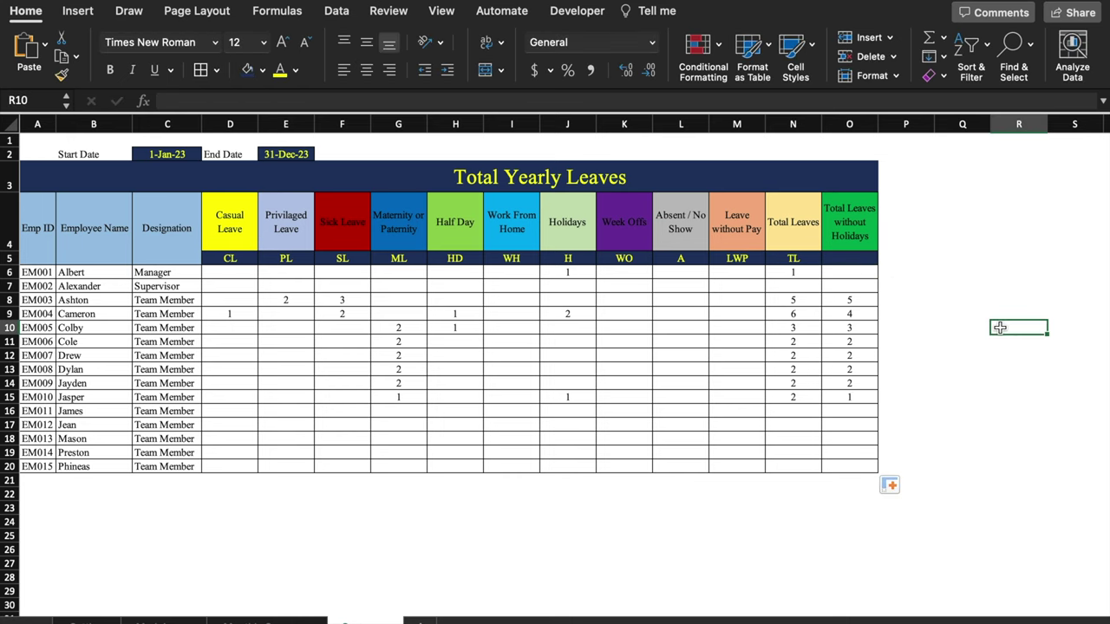